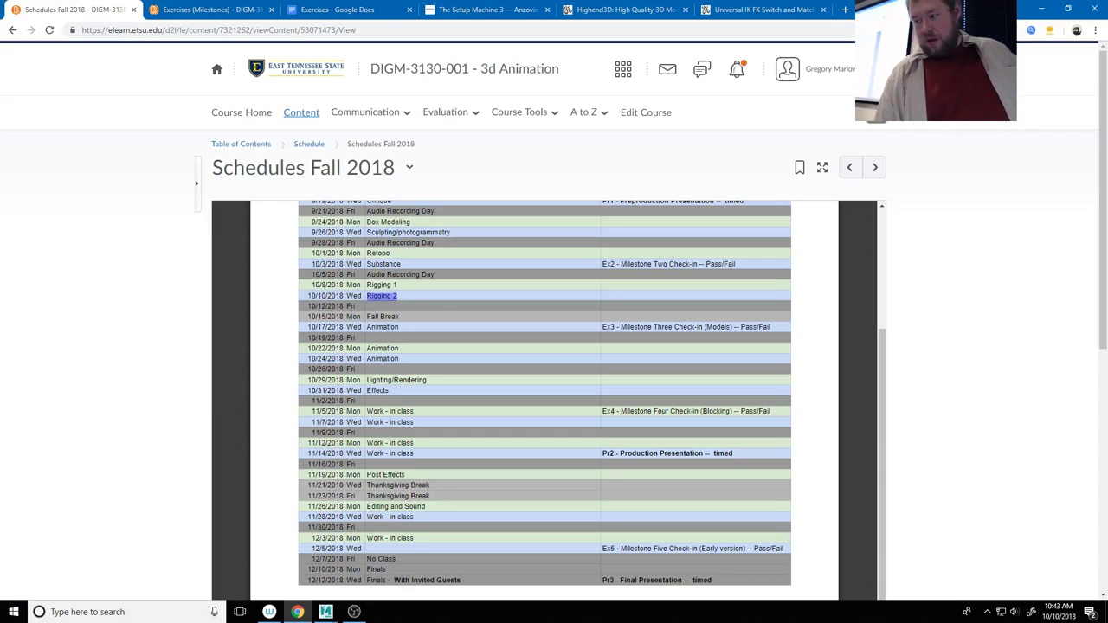
Switch to Maya, hide the extra Outliner panel and assign a new Arnold aiWireframe material to all visible character meshes
key("alt+Tab")
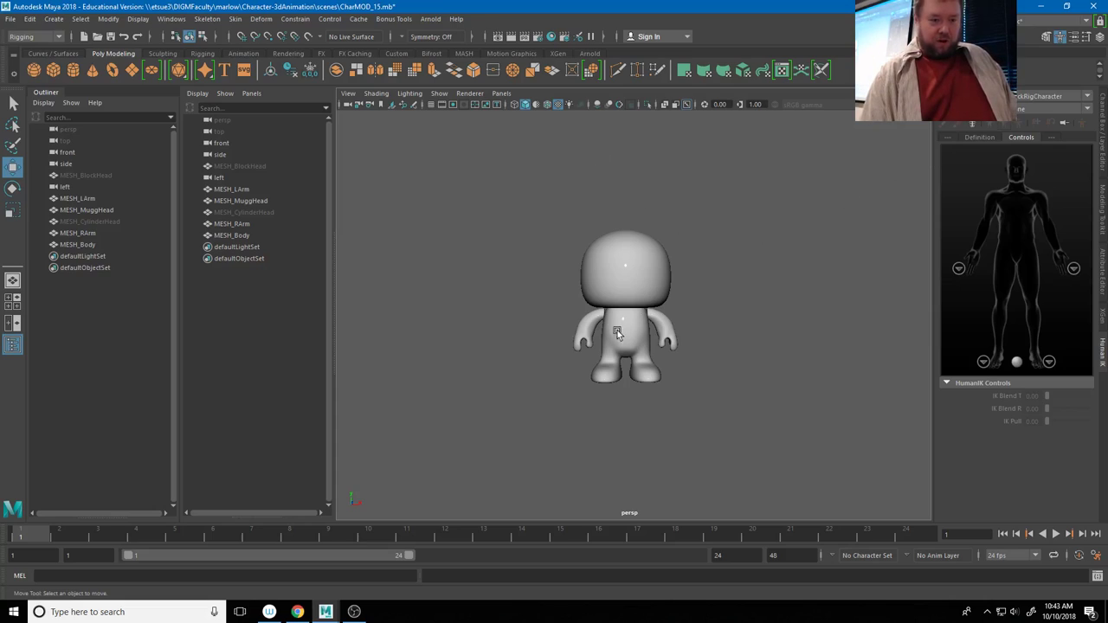
left_click_drag(571, 175, 717, 485)
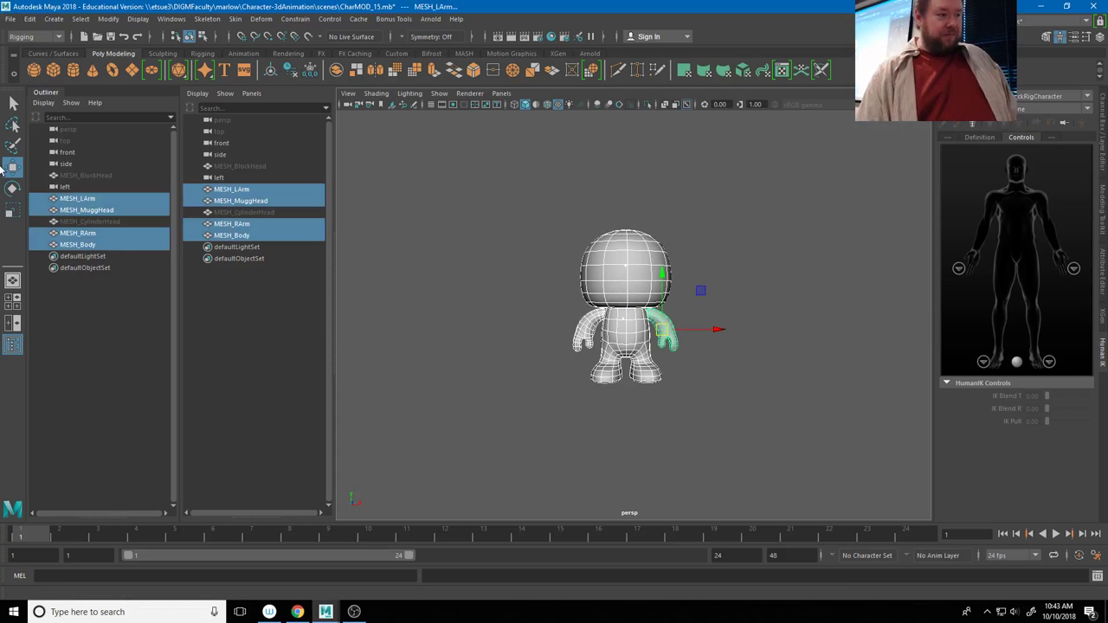
left_click(13, 345)
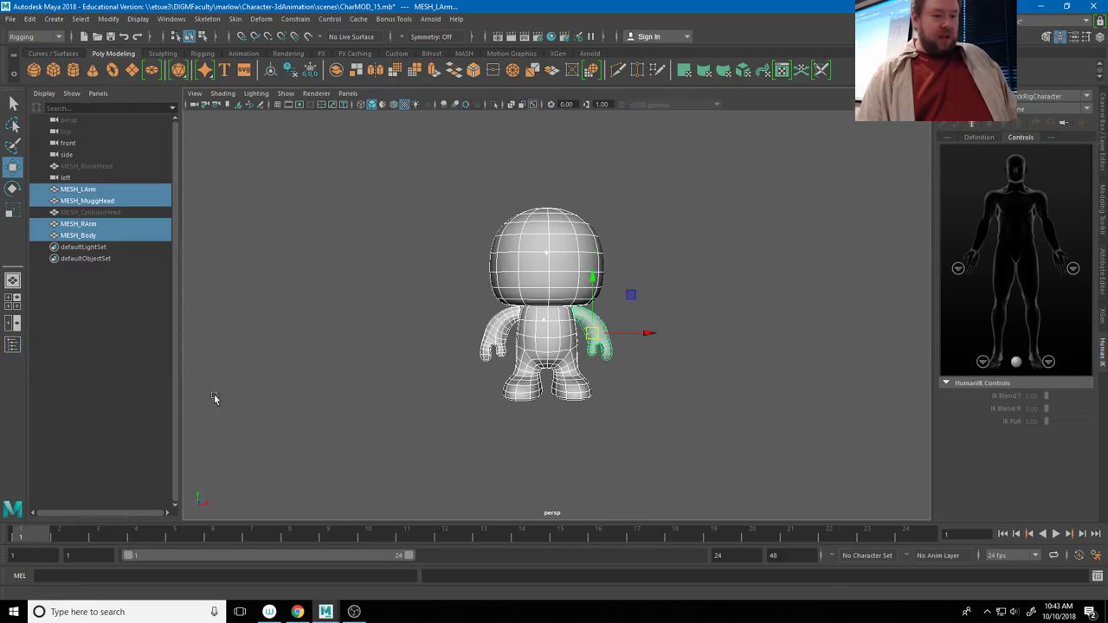
scroll(509, 355, "up", 1)
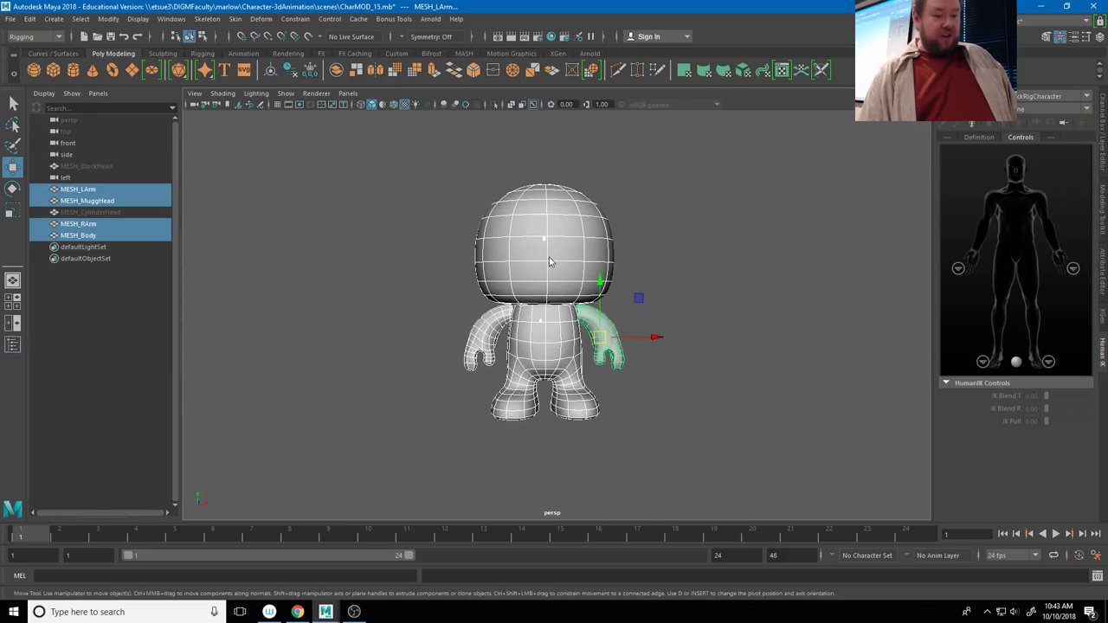
right_click_drag(549, 260, 551, 382)
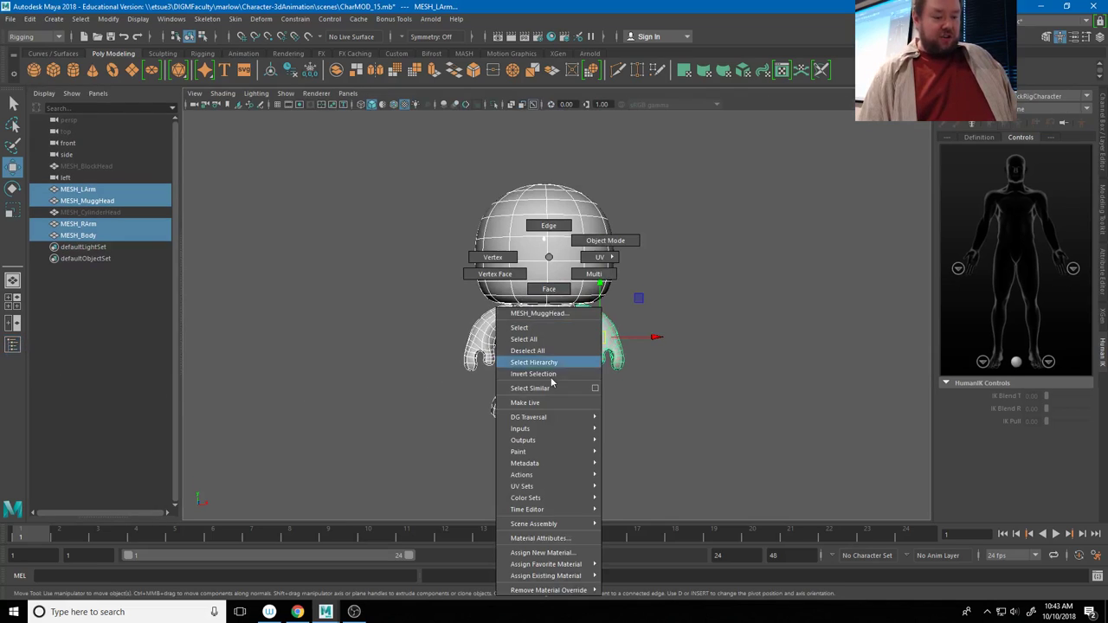
left_click(539, 552)
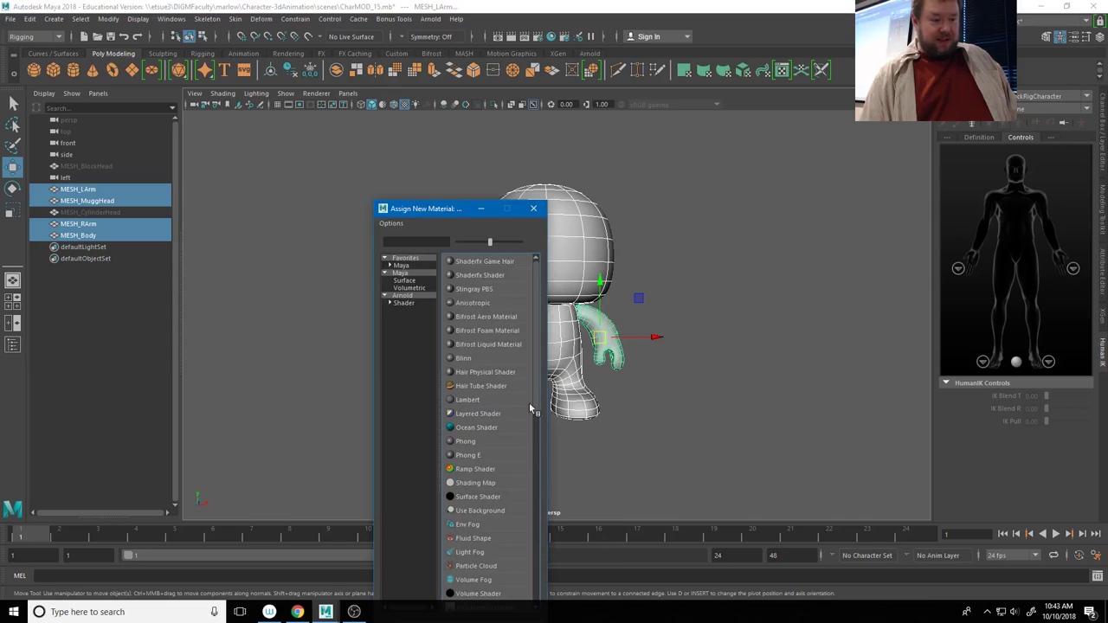
left_click(405, 303)
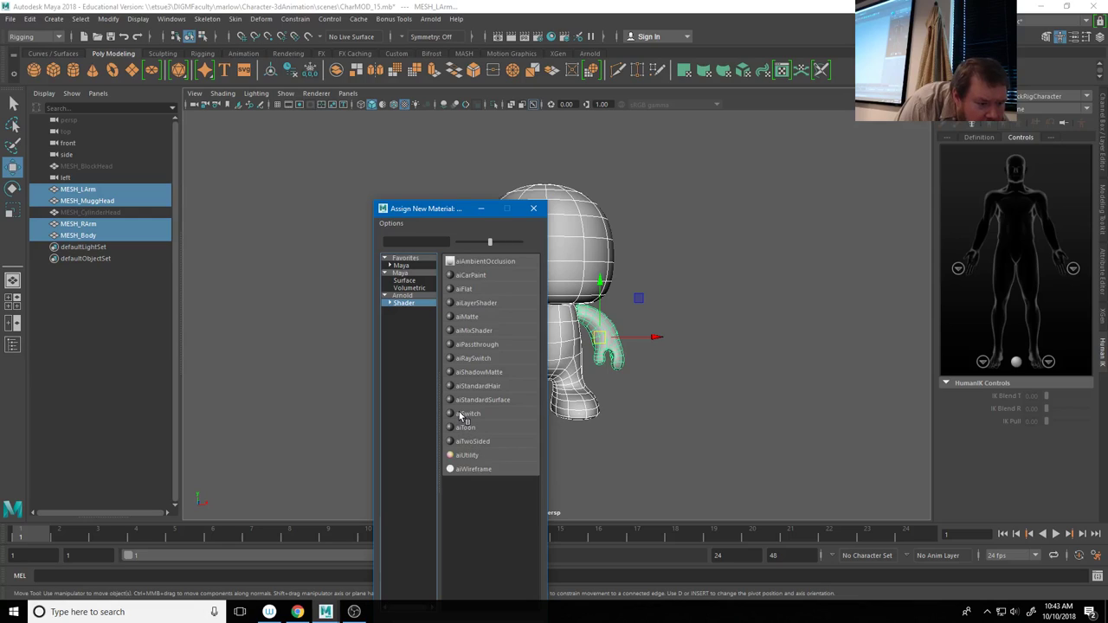
left_click(483, 468)
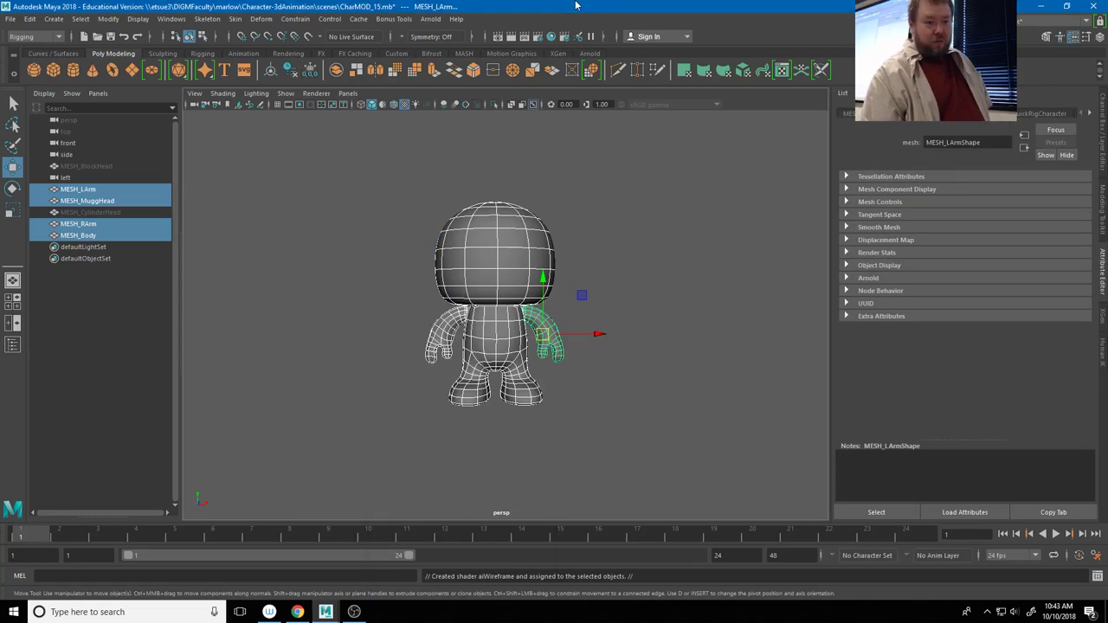
Render the current frame with Arnold and move the Render View window off the character
left_click(538, 38)
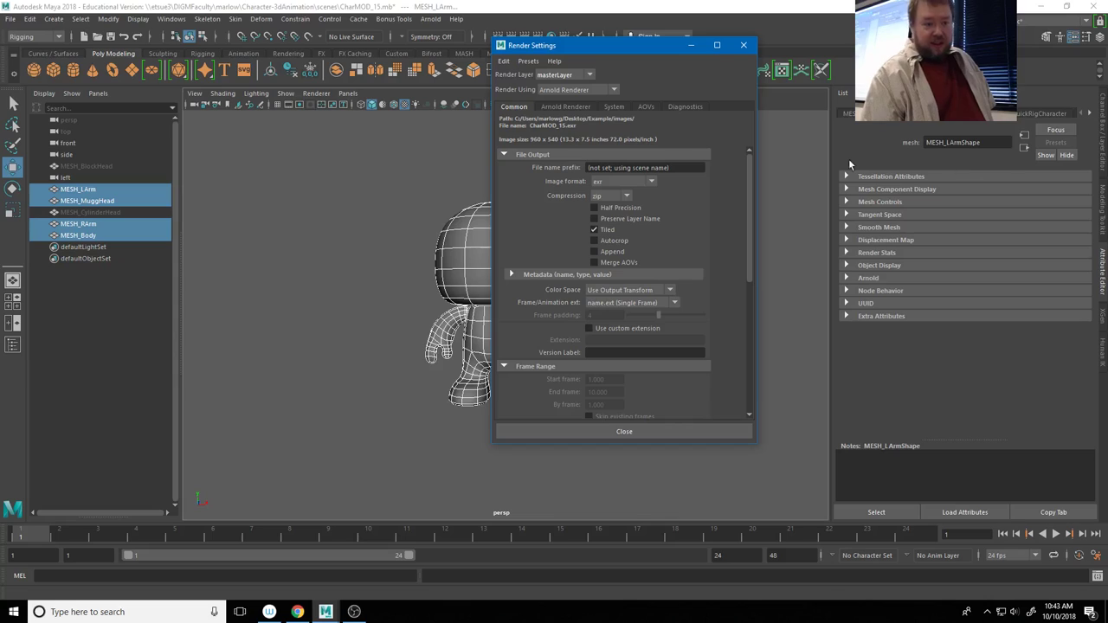
left_click(744, 43)
left_click(510, 37)
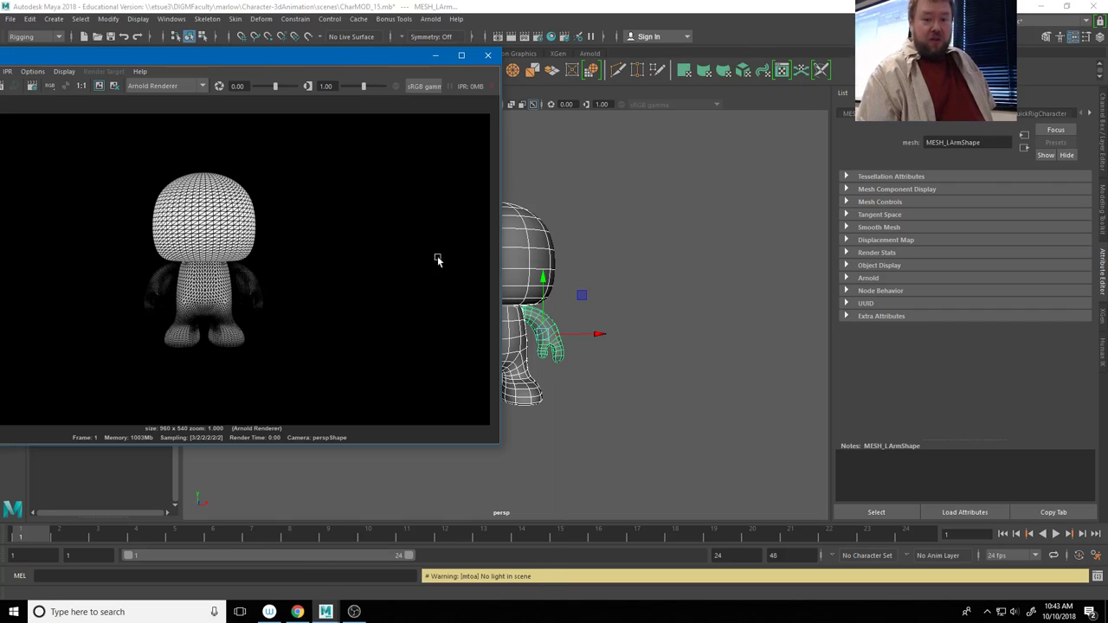
left_click_drag(390, 54, 434, 273)
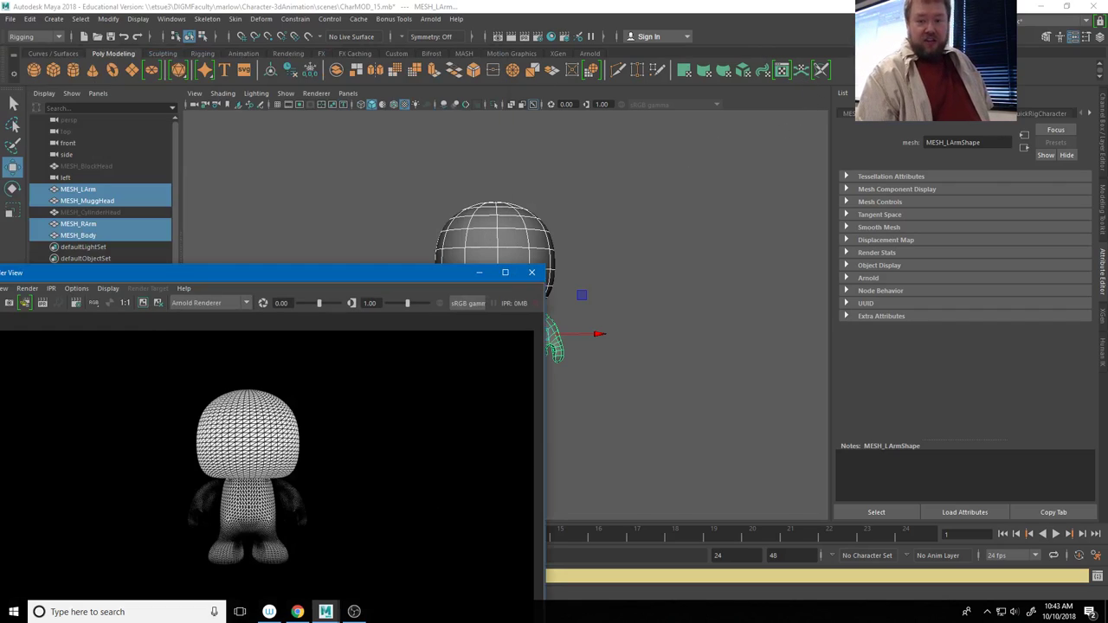
Set the aiWireframe1 material's edge type to polygons and re-render the character
left_click(1088, 113)
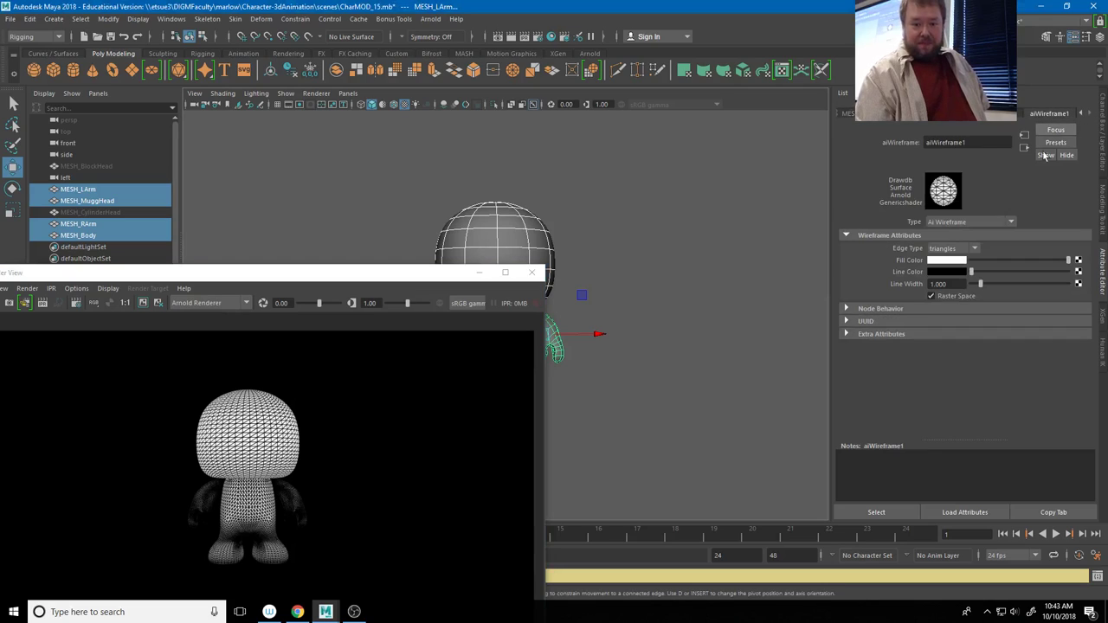
left_click(952, 250)
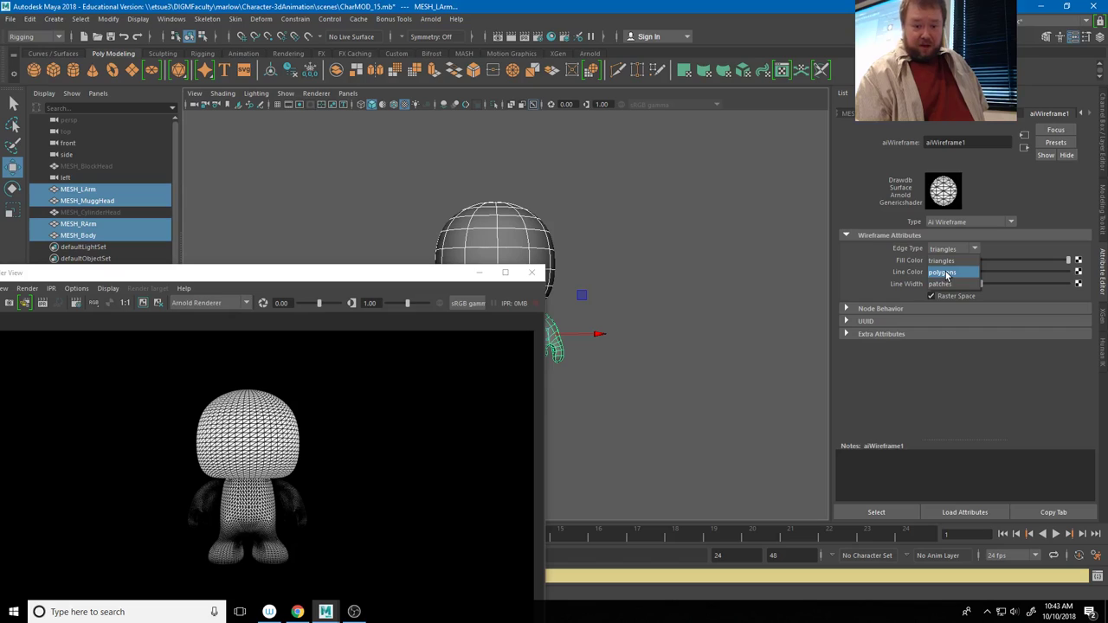
left_click(946, 273)
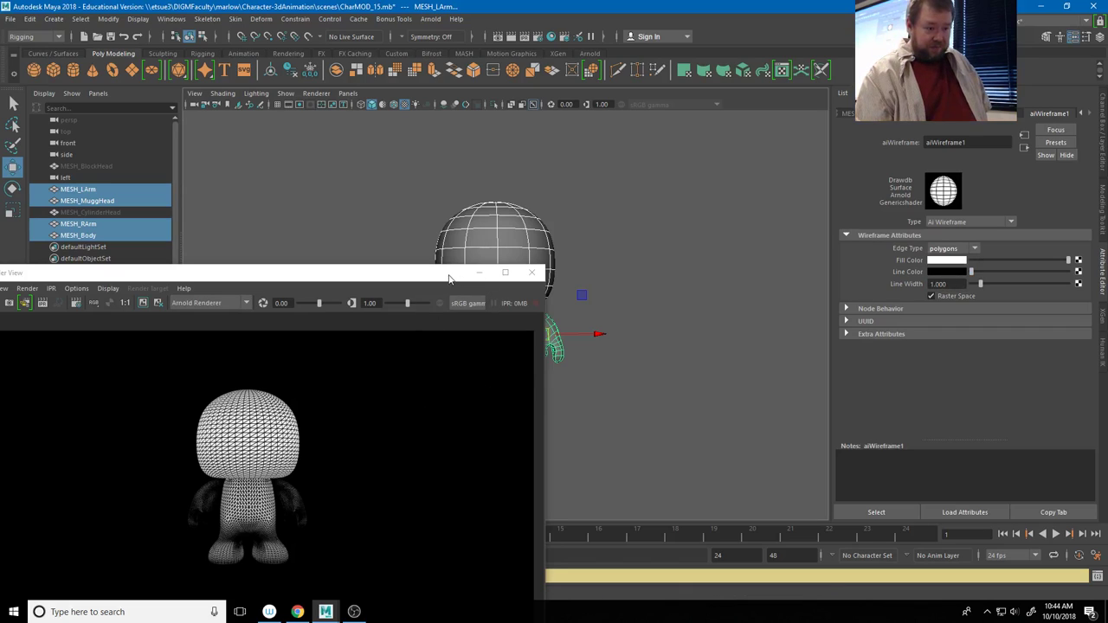
left_click_drag(449, 278, 576, 156)
left_click(107, 180)
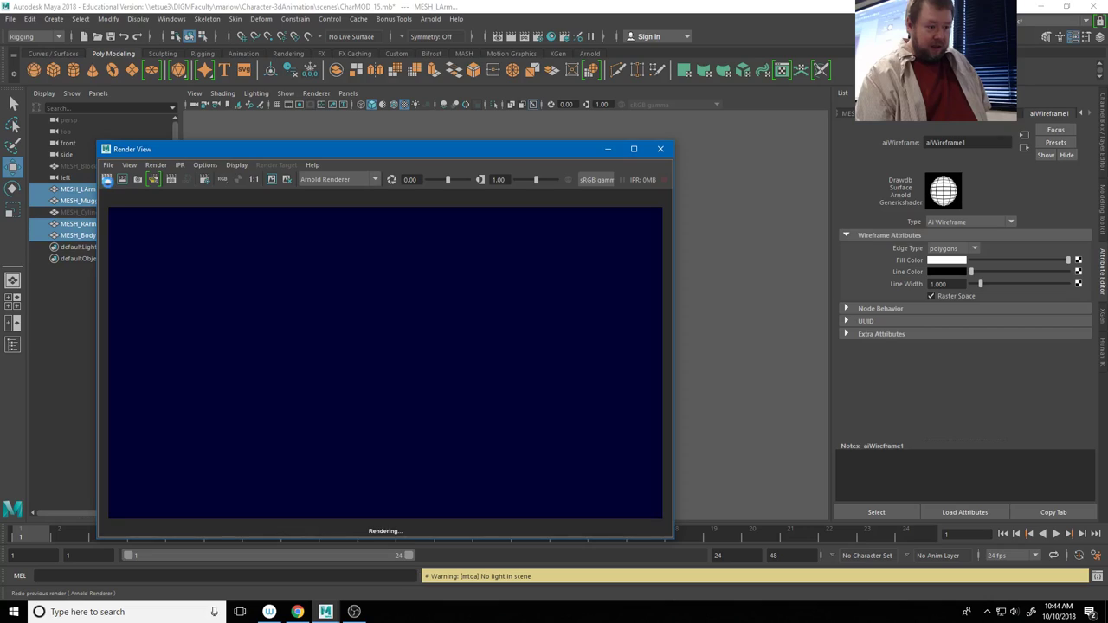
Change the wireframe material's line color to bright green and re-render the character
left_click(946, 272)
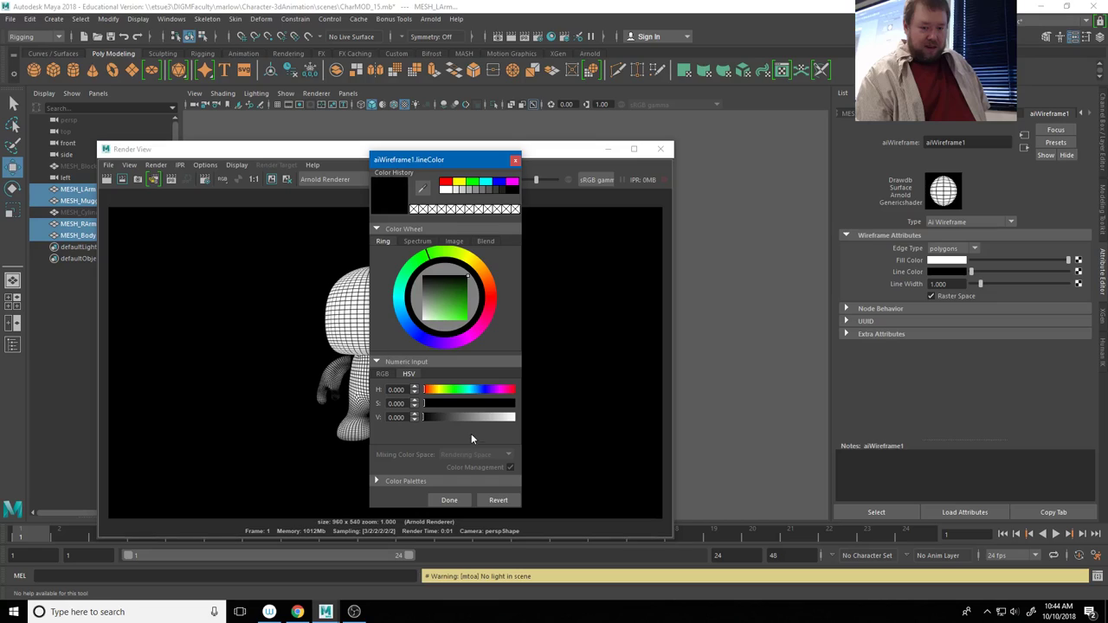
mouse_move(468, 319)
left_mouse_down()
mouse_move(462, 340)
mouse_move(479, 348)
left_mouse_up()
left_click(451, 501)
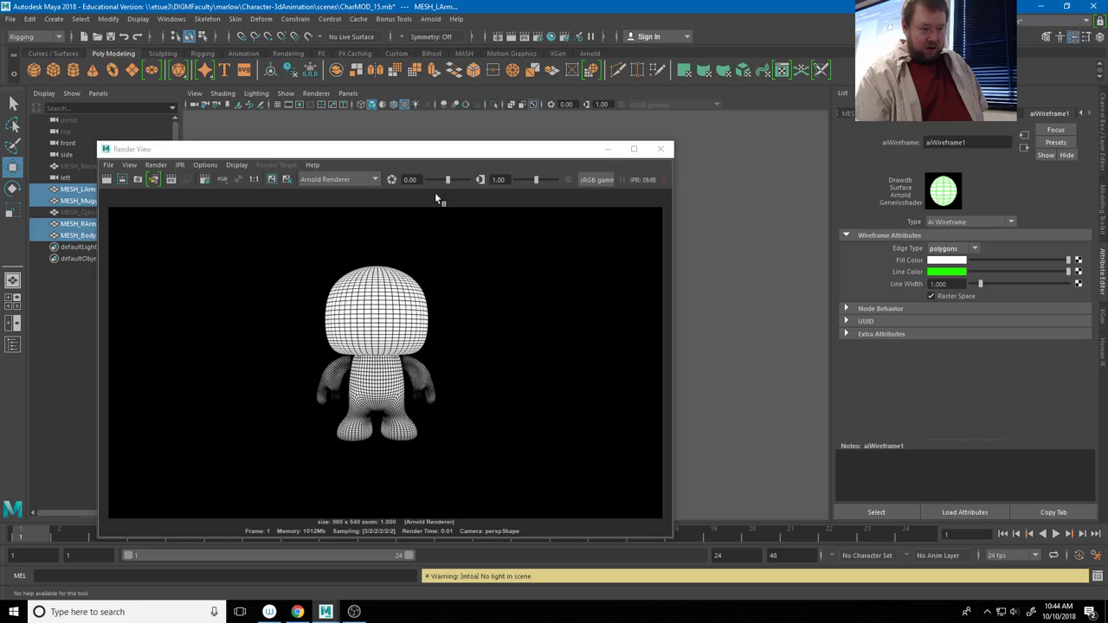
left_click(108, 180)
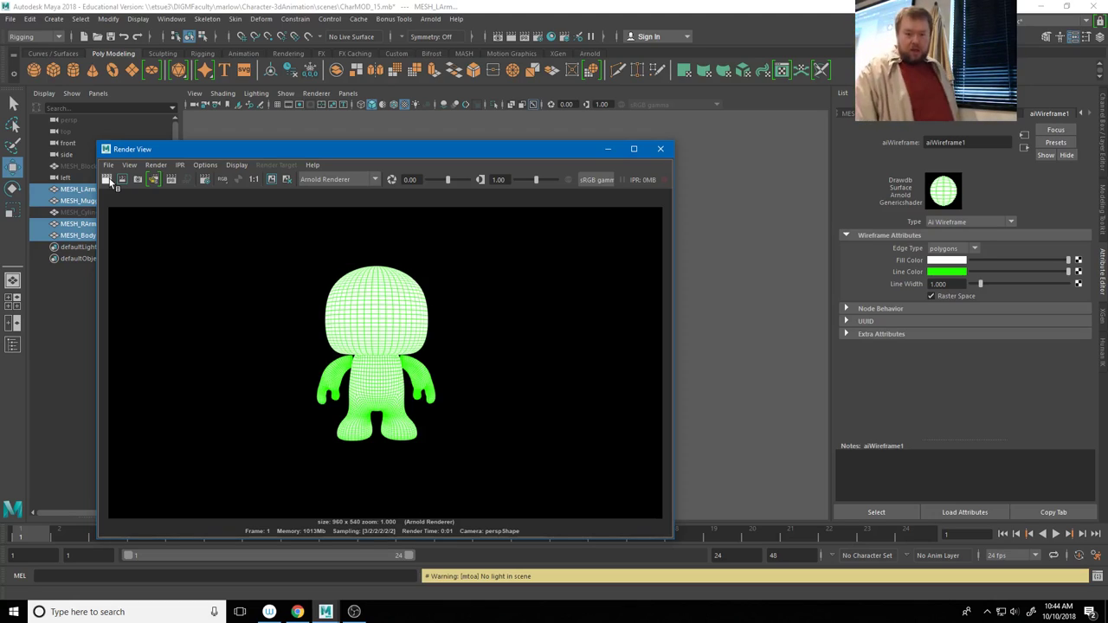
left_click(868, 311)
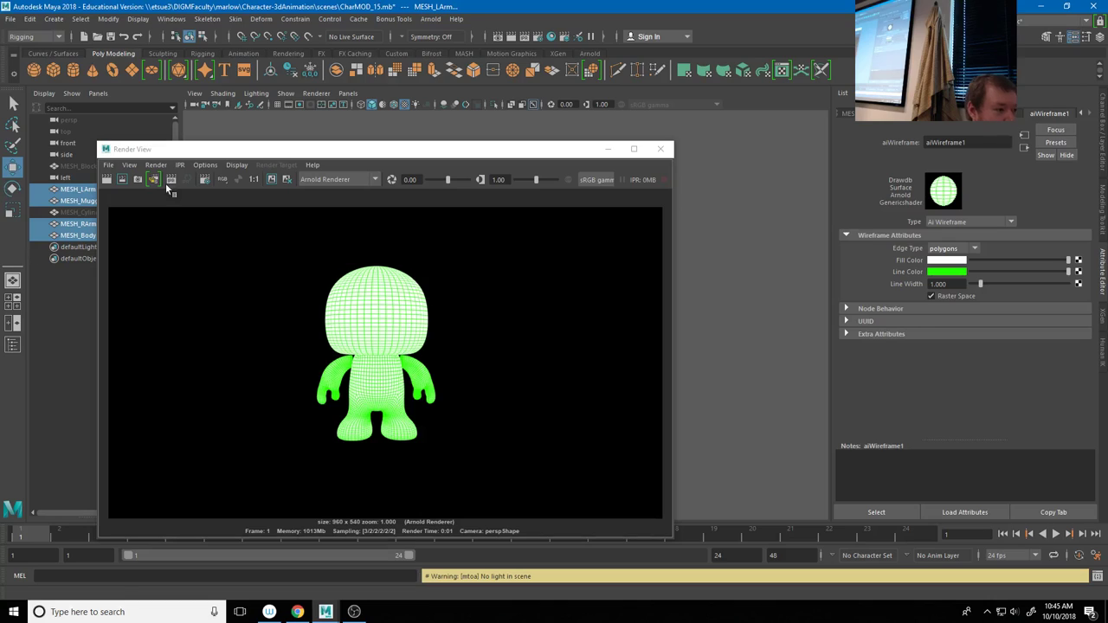
left_click(109, 166)
left_click(148, 197)
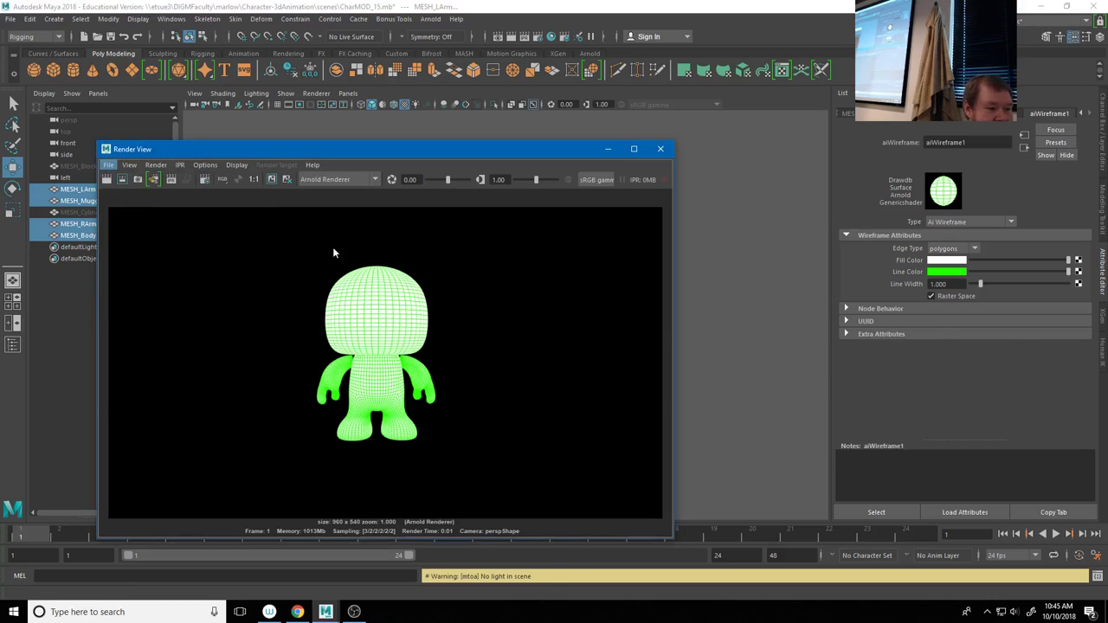
left_click_drag(757, 308, 548, 123)
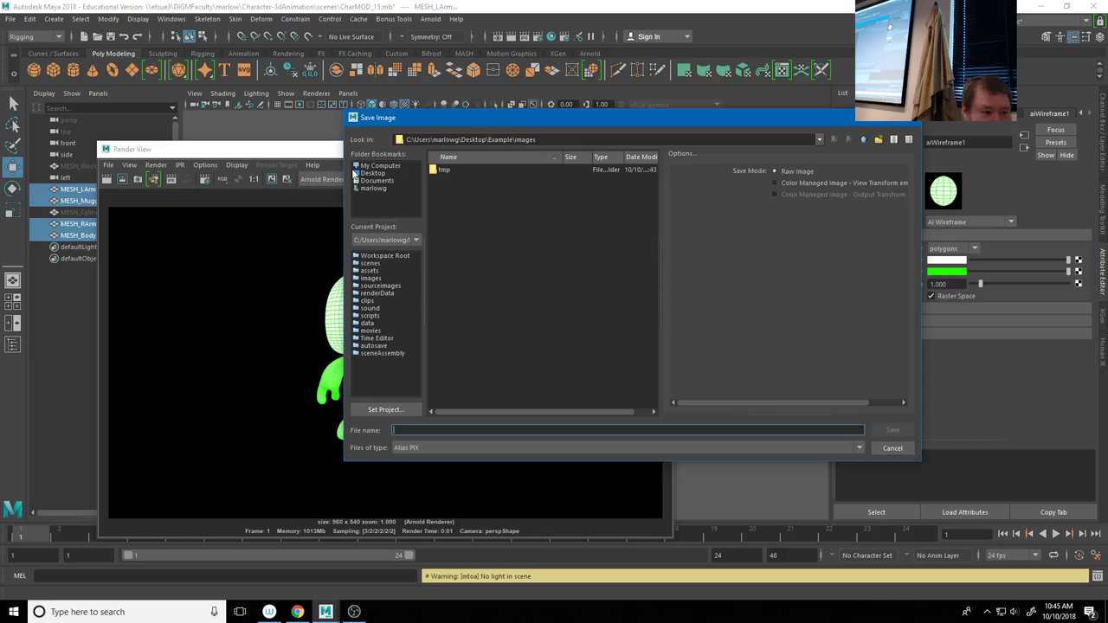
left_click(372, 173)
left_click(466, 431)
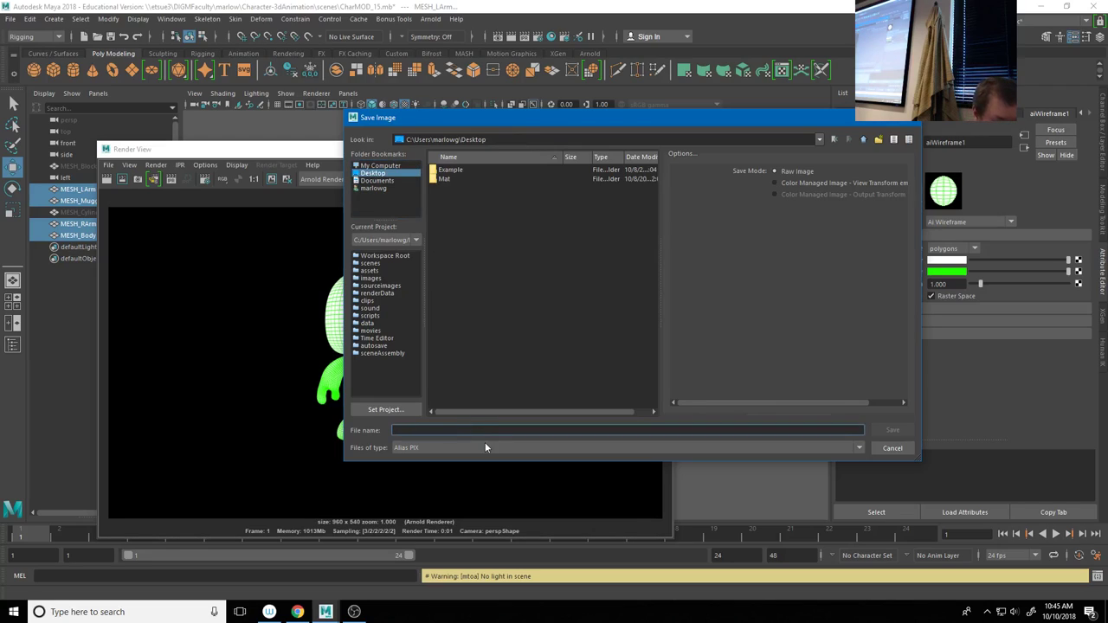
left_click(484, 448)
left_click(421, 519)
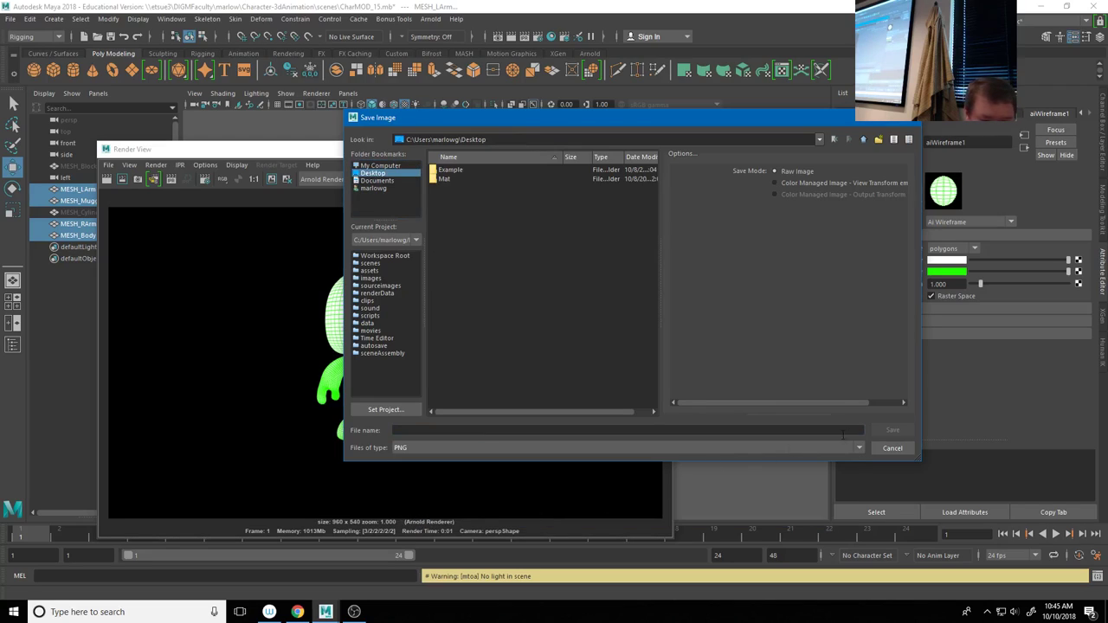
left_click(647, 430)
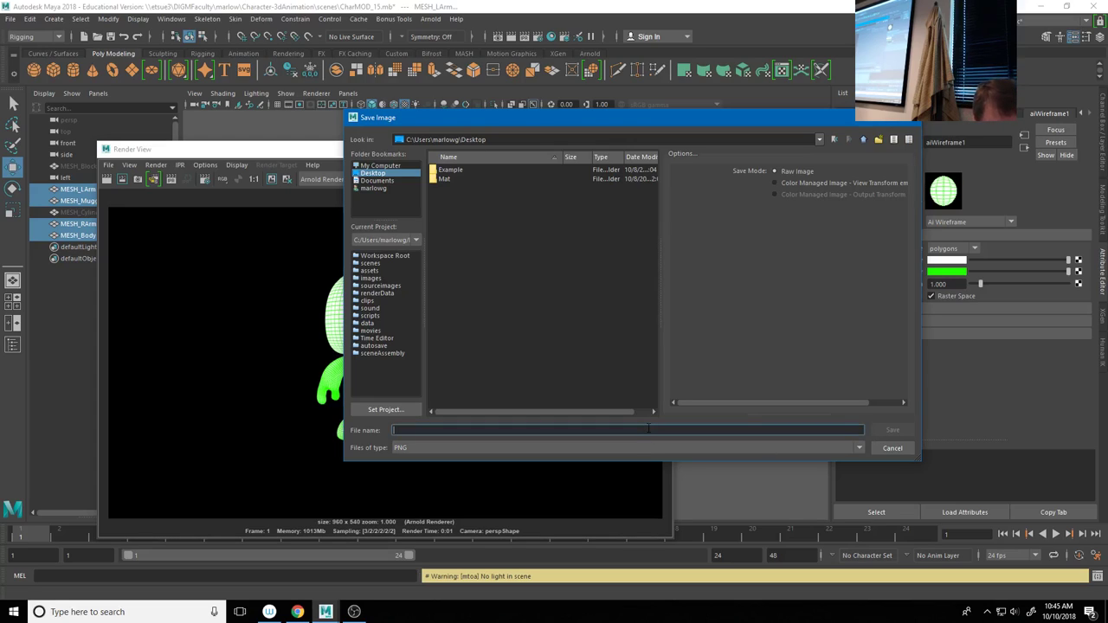
key("Escape")
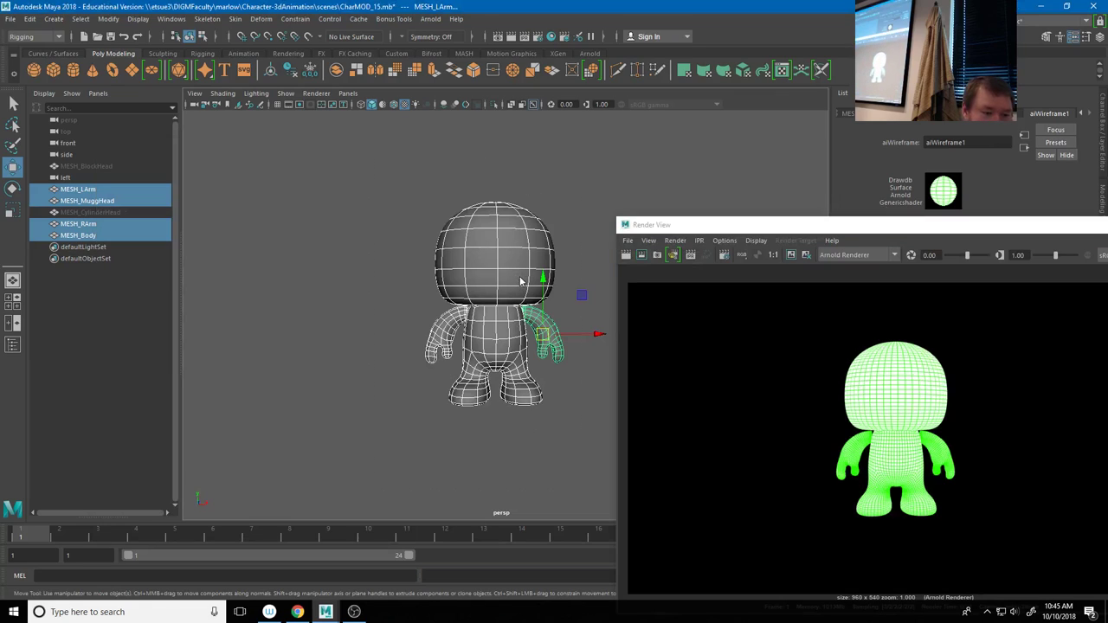
Assign a new Arnold aiStandardSurface material to the selected character meshes and re-render the frame
right_click_drag(518, 276, 502, 576)
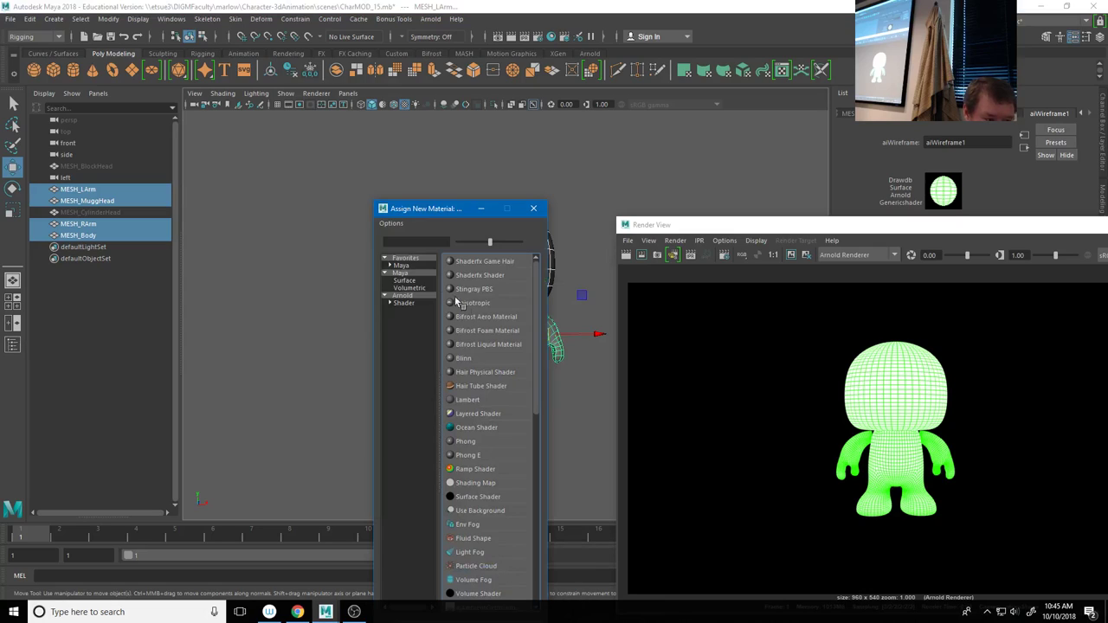
left_click(404, 303)
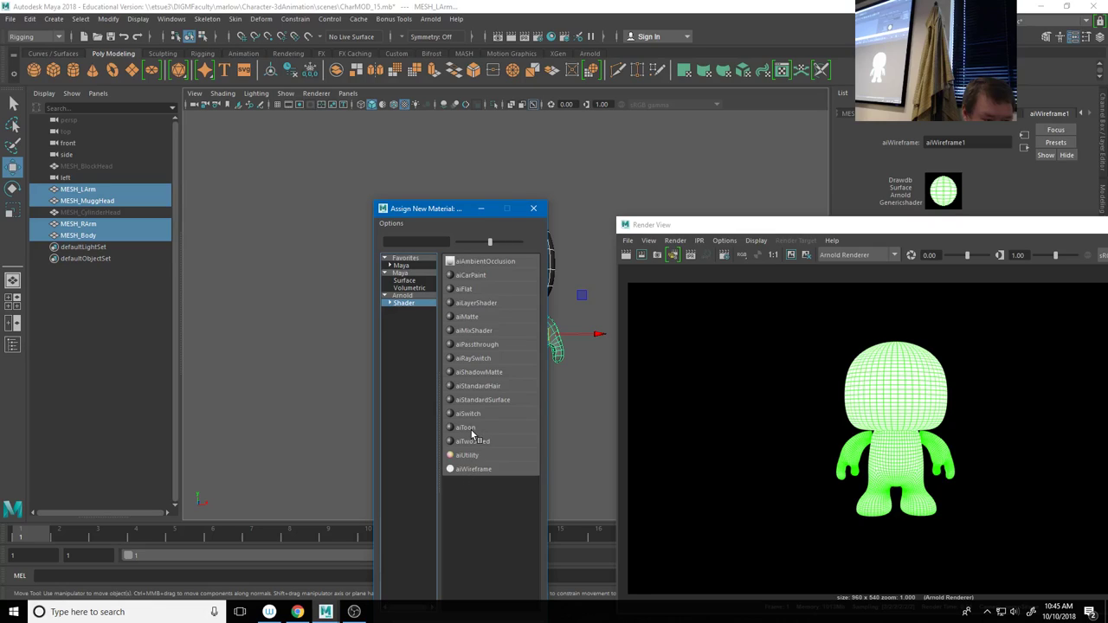
left_click(472, 400)
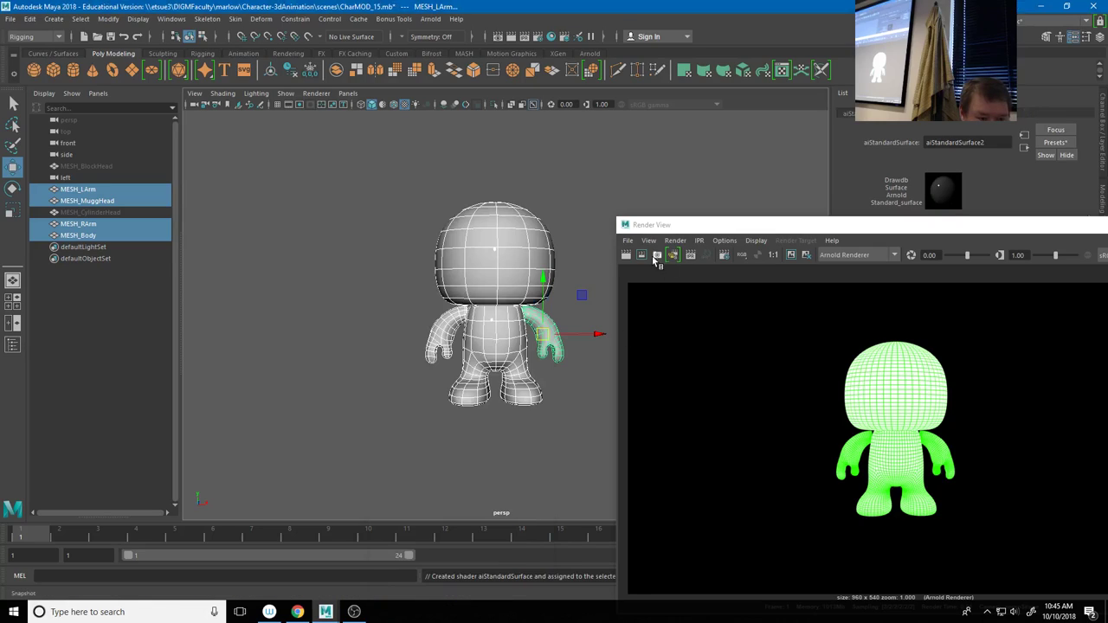
left_click(626, 255)
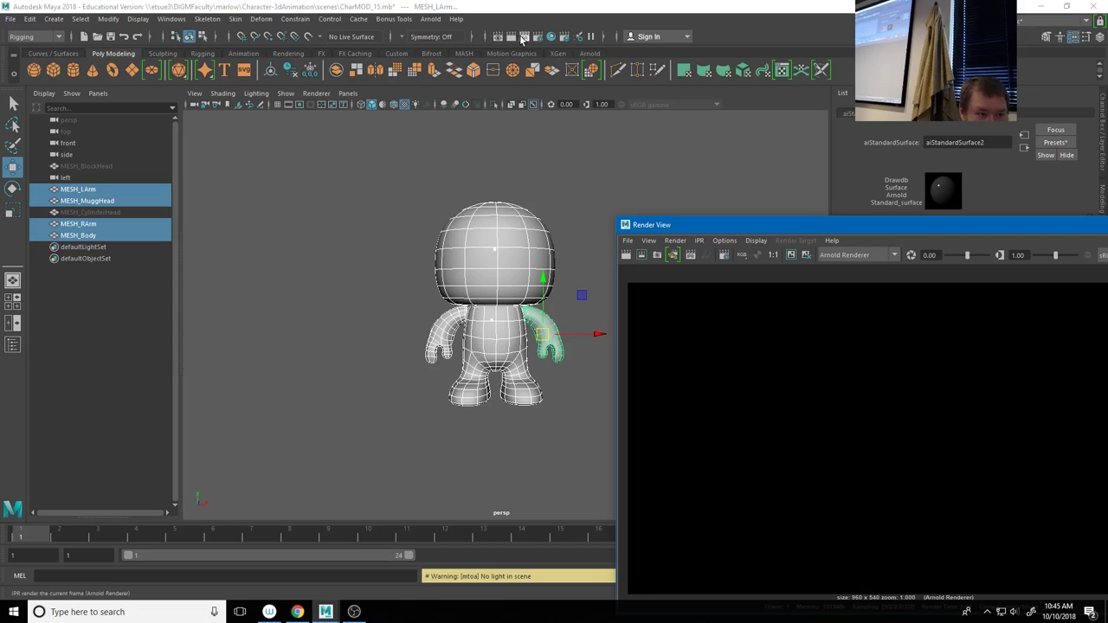
Create an Arnold area light in the scene
left_click(433, 21)
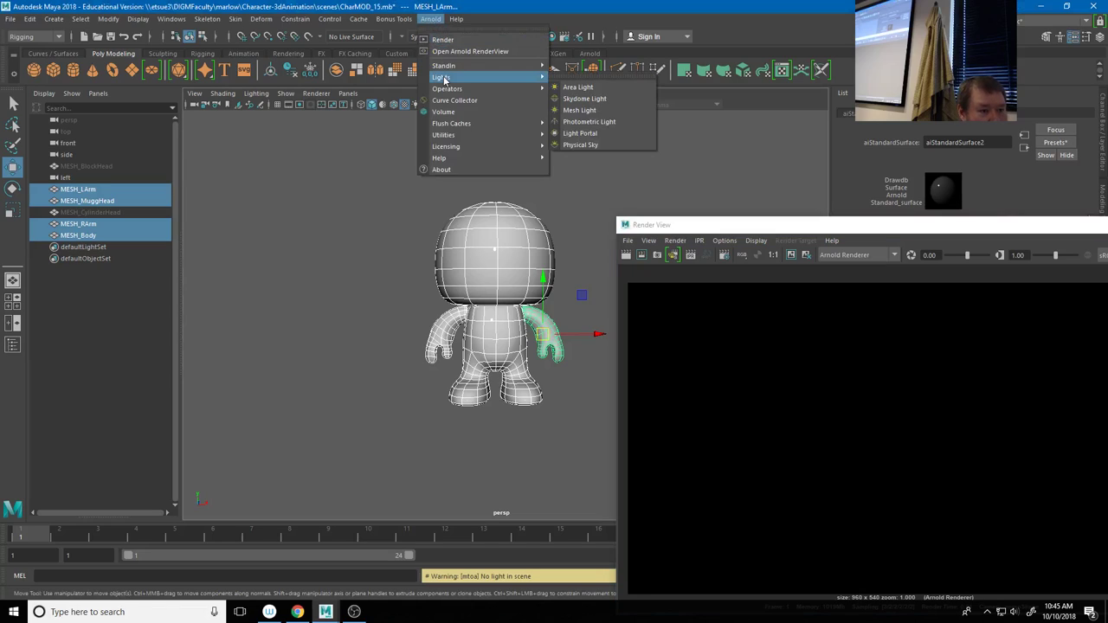
mouse_move(546, 90)
mouse_move(484, 77)
left_click(589, 84)
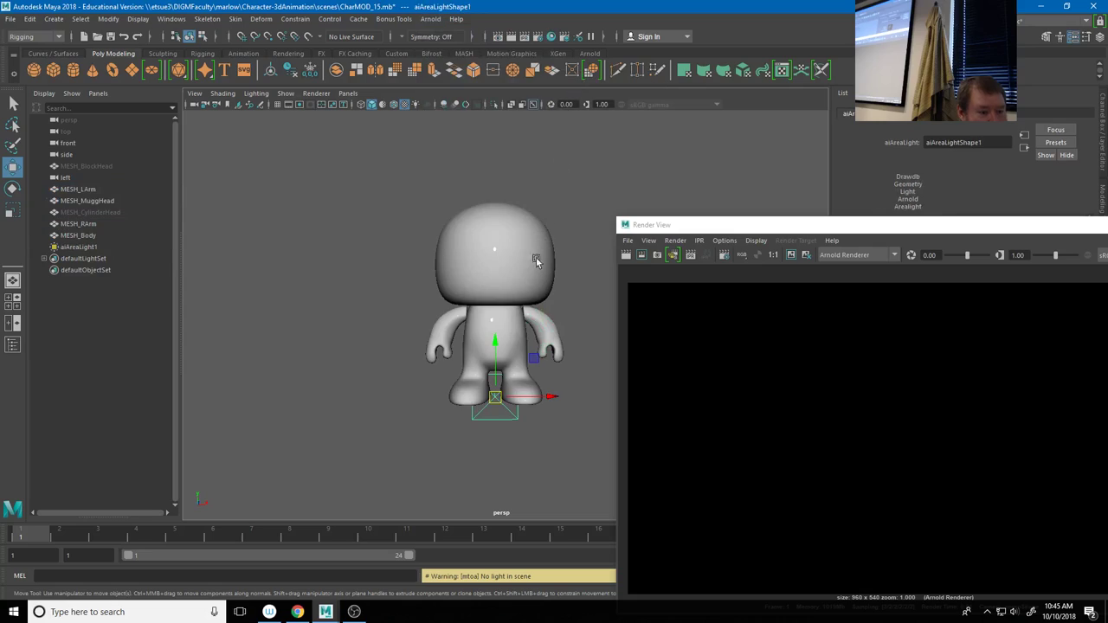
Rotate the area light to face the character at an angle and move it up beside the head
key("e")
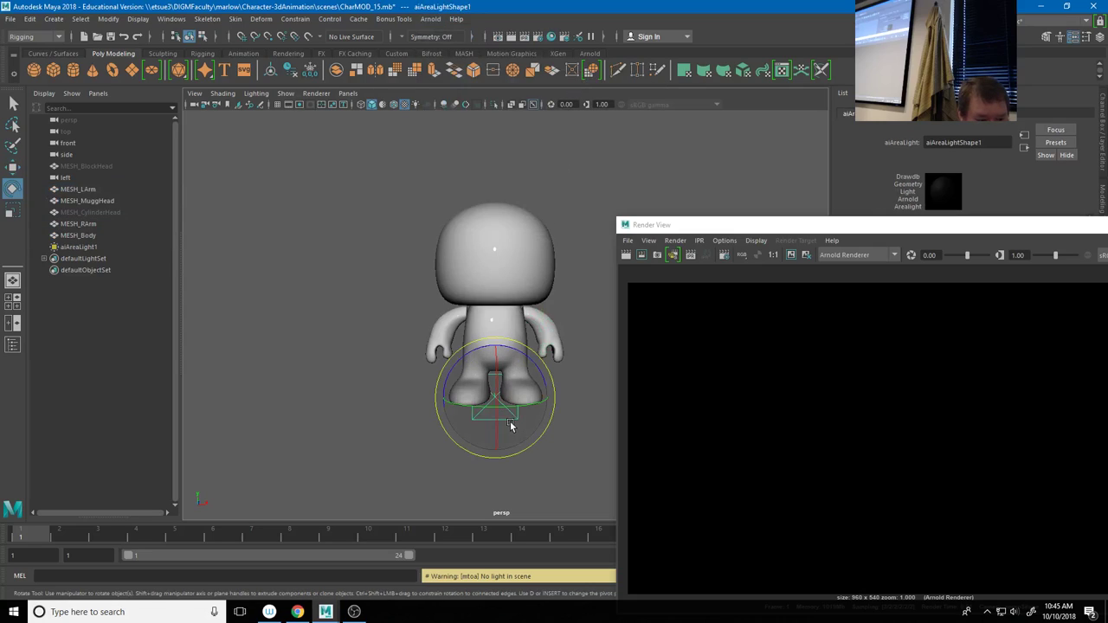
left_click_drag(478, 391, 496, 403)
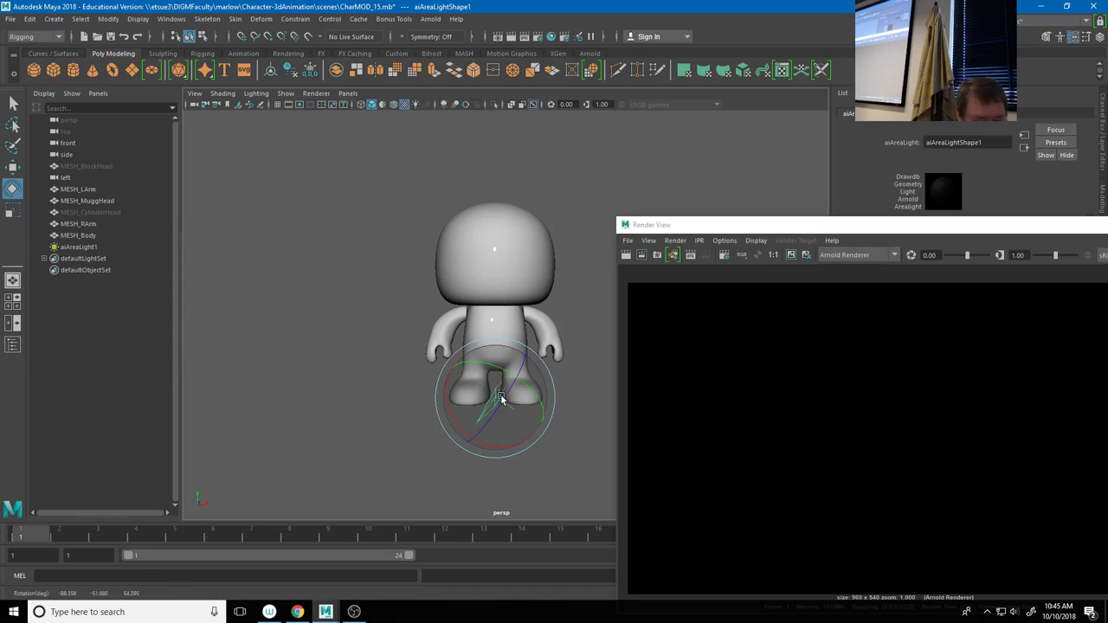
key("w")
left_click_drag(495, 341, 421, 164)
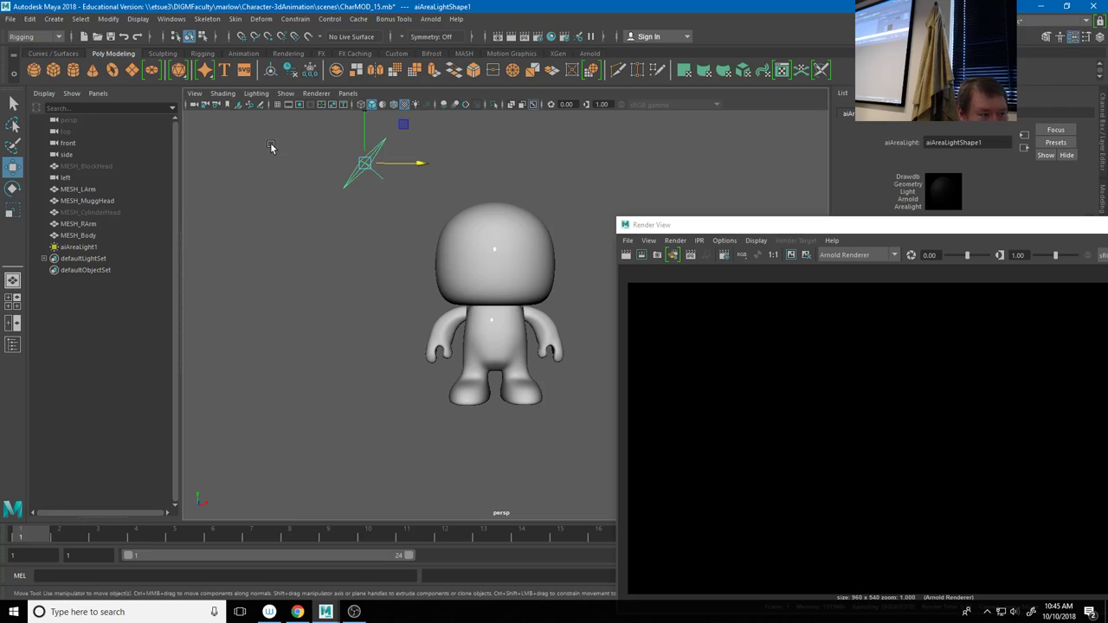
Move the area light out in front of the character and scale it up to several times its size
left_click_drag(440, 317, 387, 216, "alt")
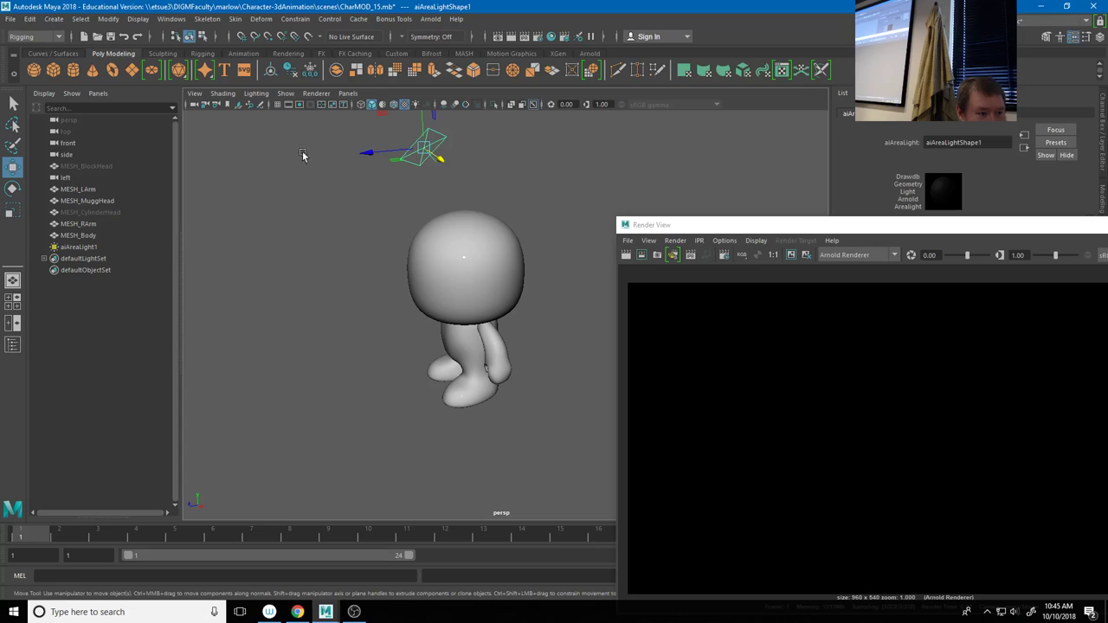
left_click_drag(424, 150, 355, 169)
left_click_drag(351, 160, 561, 263)
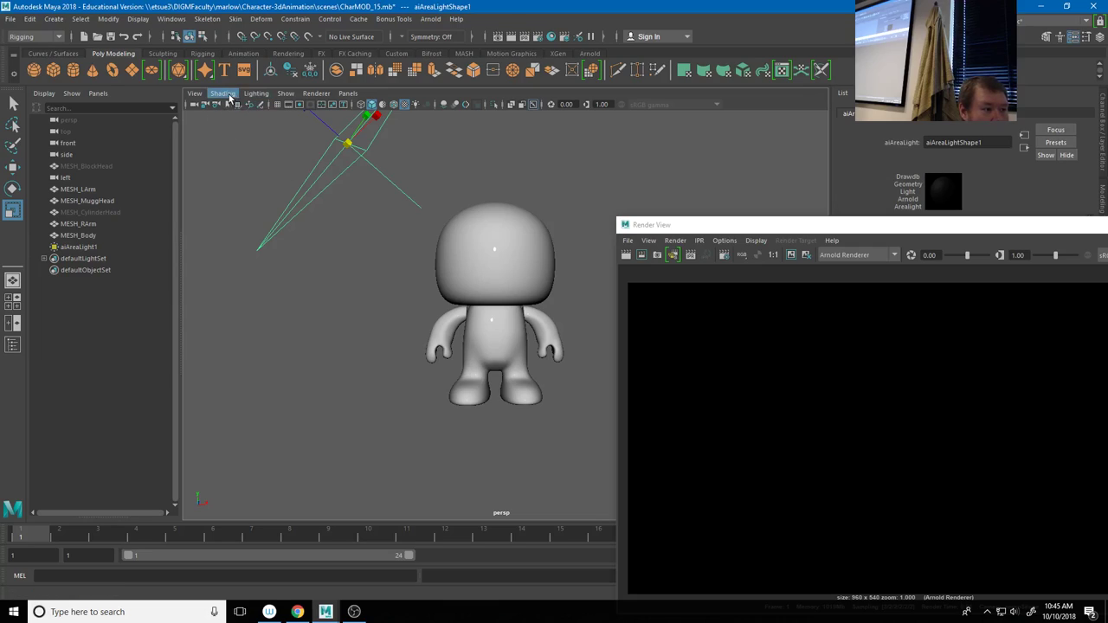
left_click(194, 95)
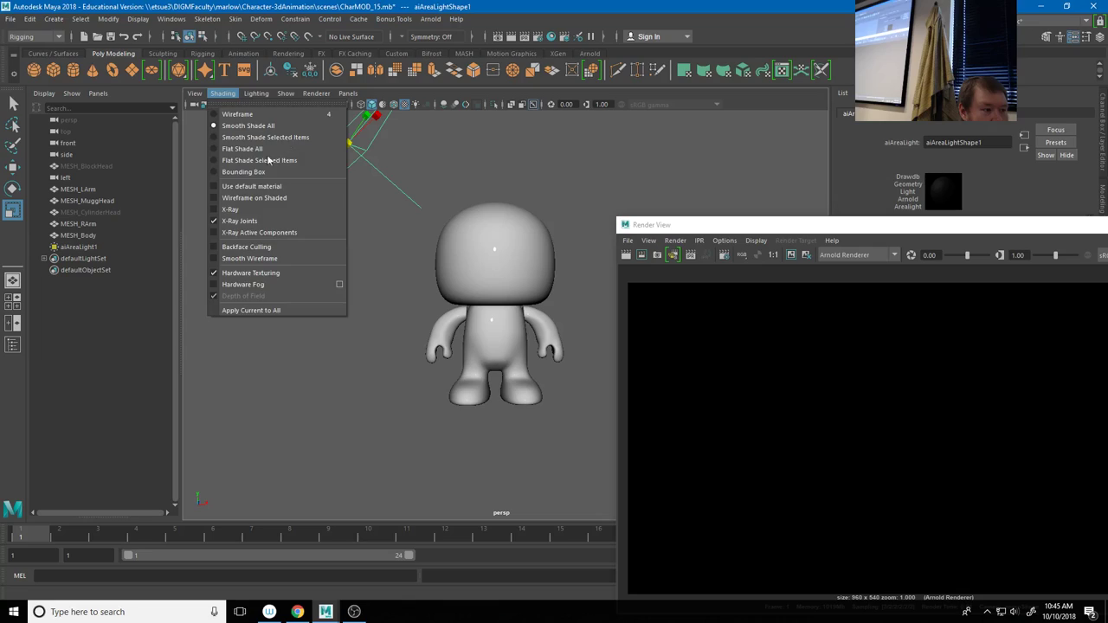
left_click(257, 94)
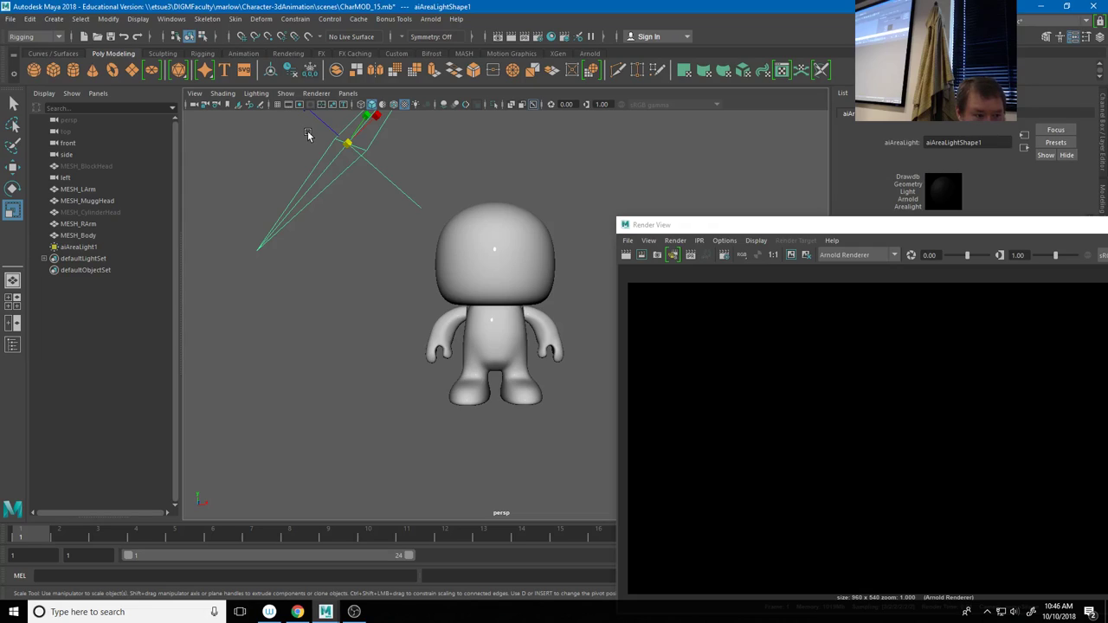
Re-render the character with the enlarged area light
scroll(312, 143, "down", 2)
left_click(620, 247)
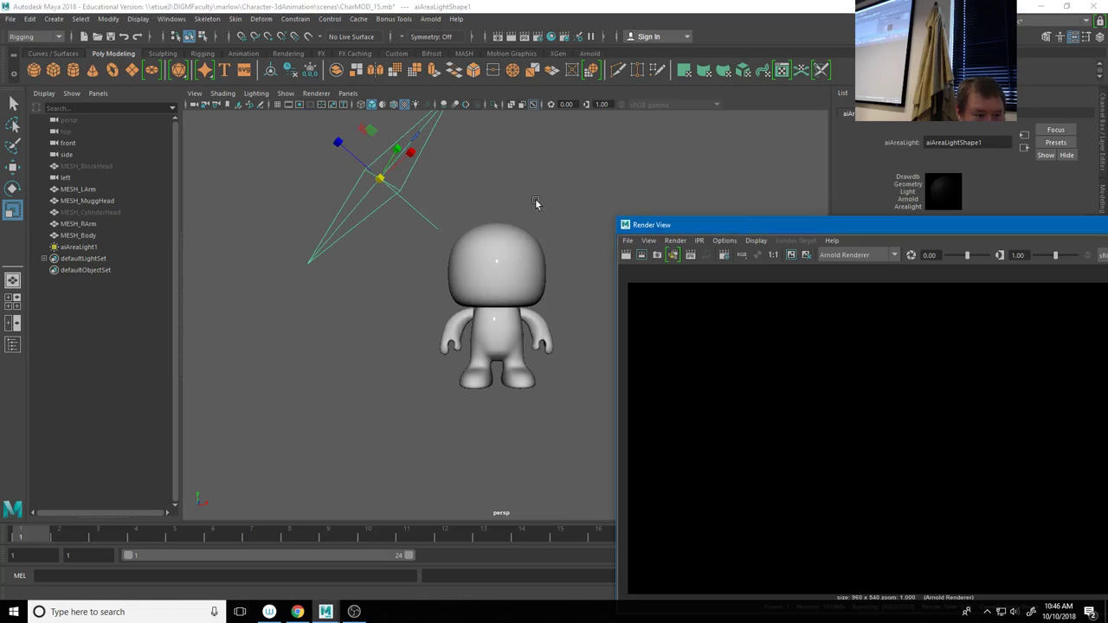
scroll(423, 159, "up", 2)
left_click(626, 255)
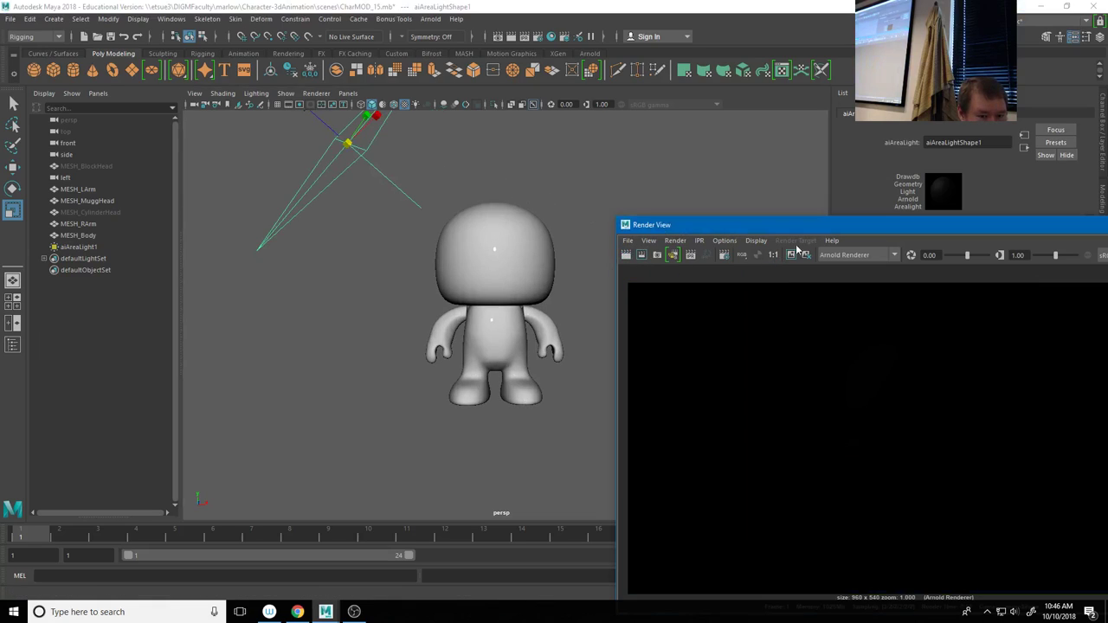
Turn off Normalize on the area light and re-render the frame
left_click_drag(784, 221, 681, 130)
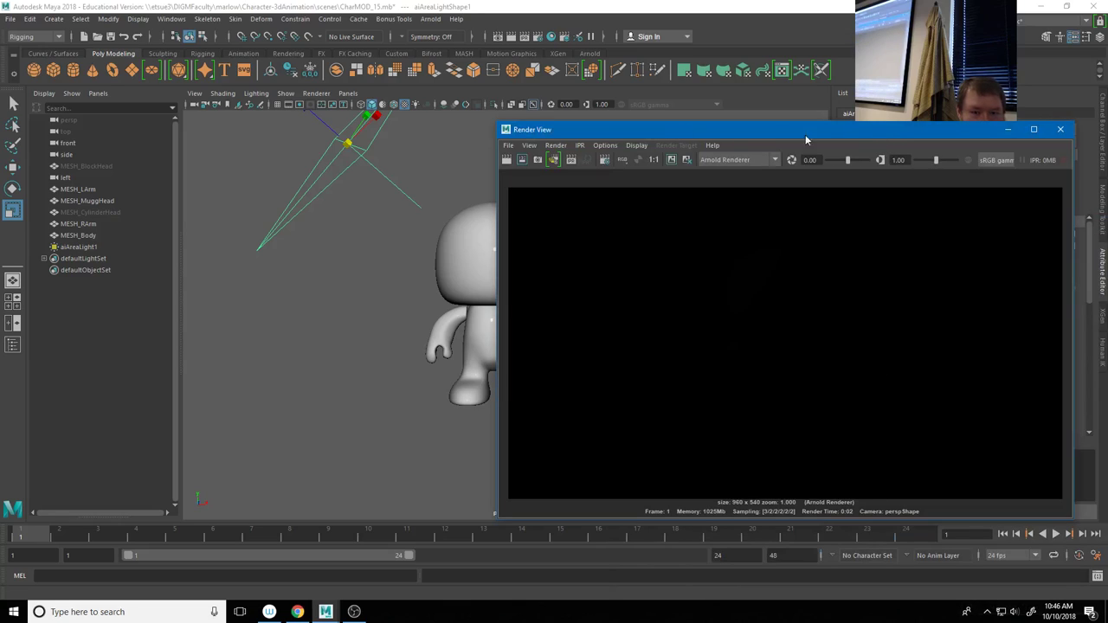
left_click_drag(835, 136, 437, 184)
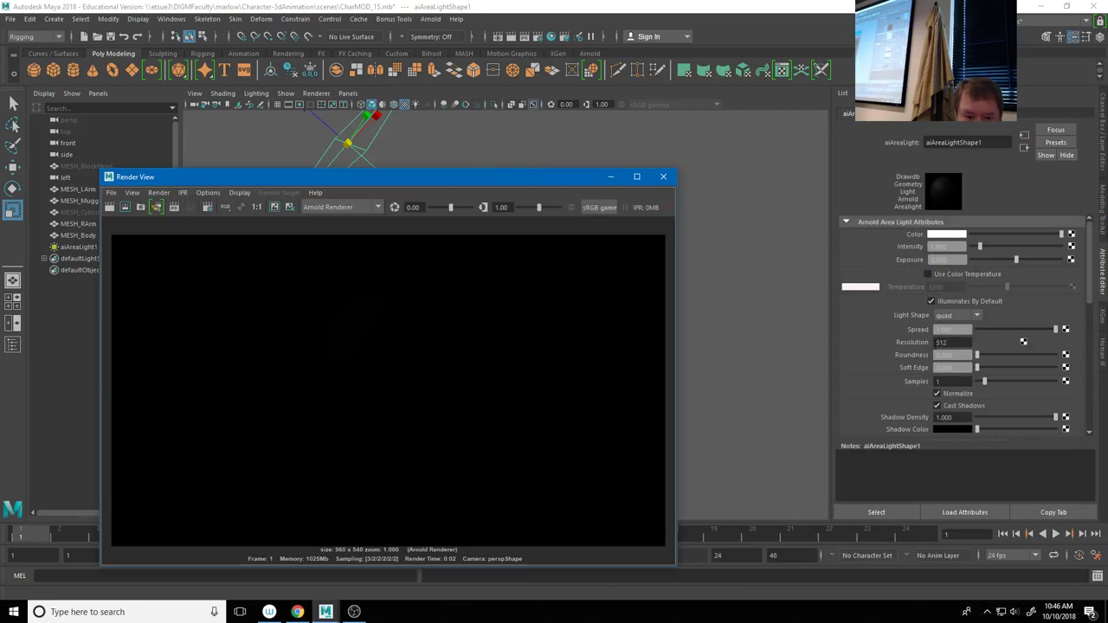
left_click(936, 393)
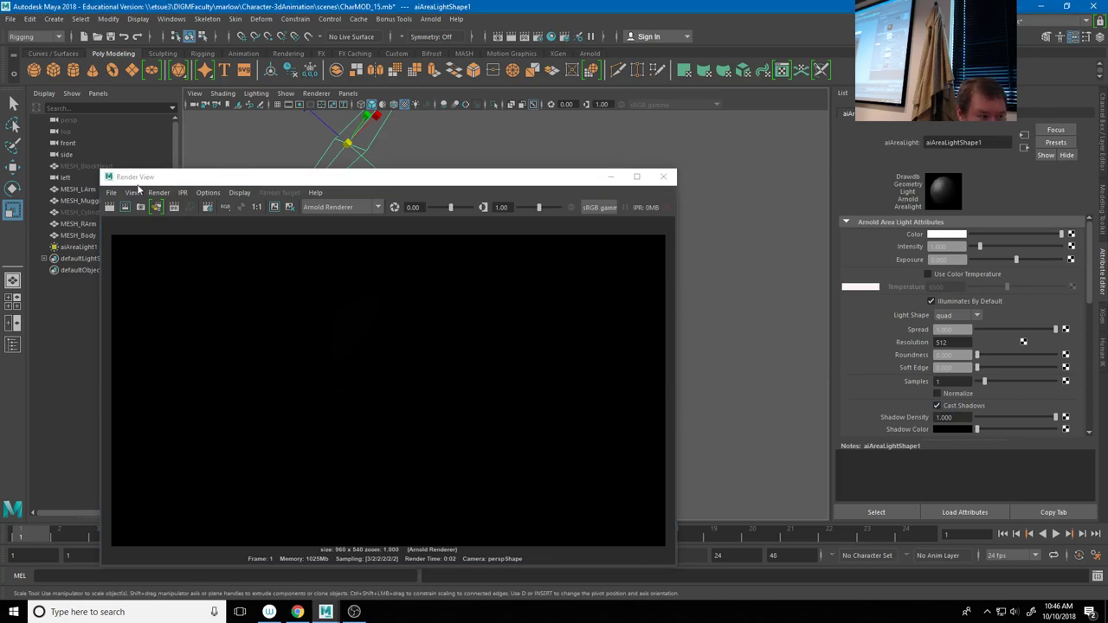
left_click(110, 208)
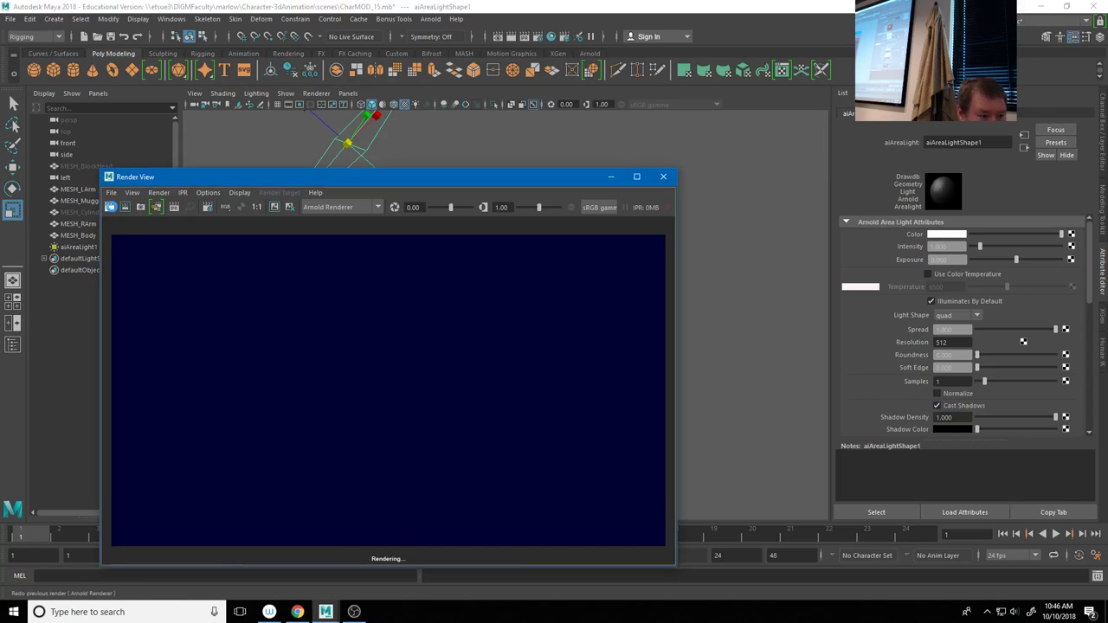
Test a higher exposure on the area light, settle it at about 0.5, and render each setting
left_click_drag(1008, 257, 1041, 259)
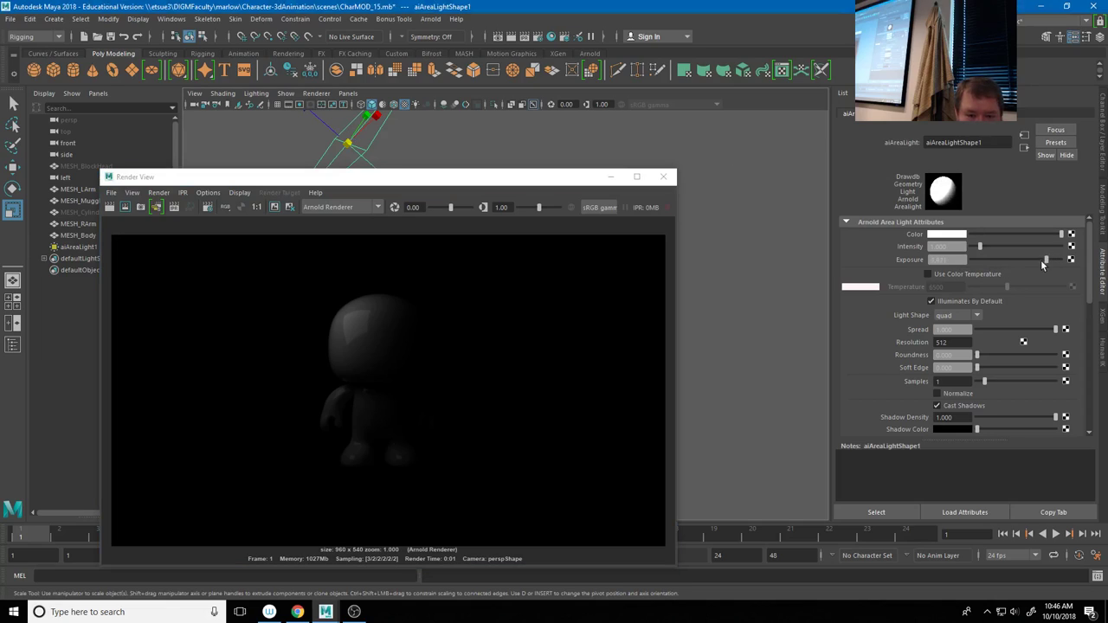
left_click(110, 208)
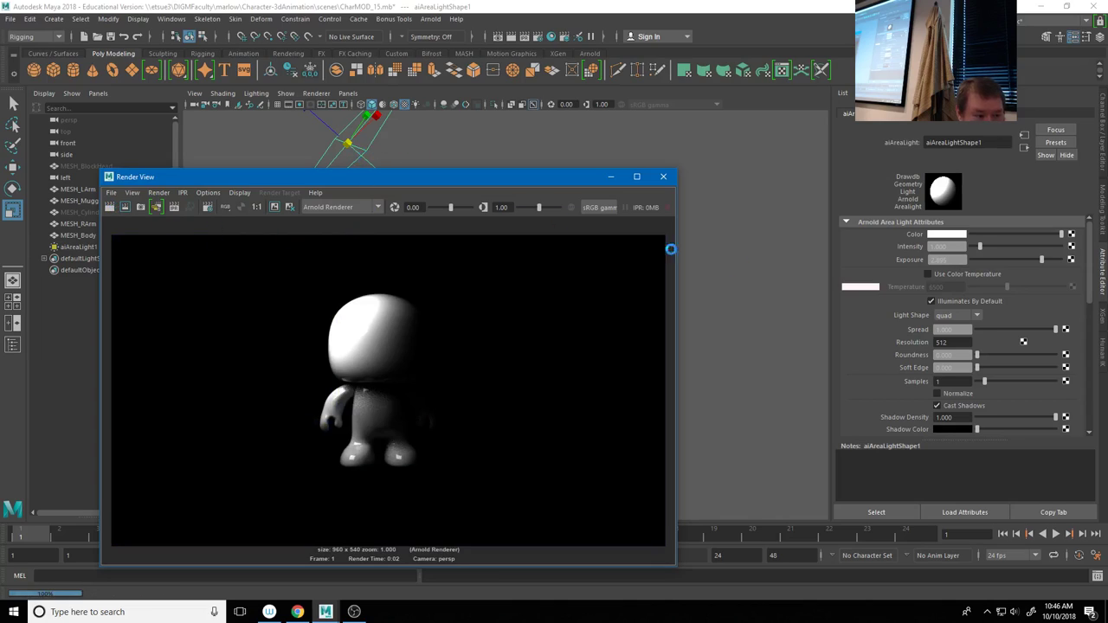
left_click_drag(1041, 258, 1021, 259)
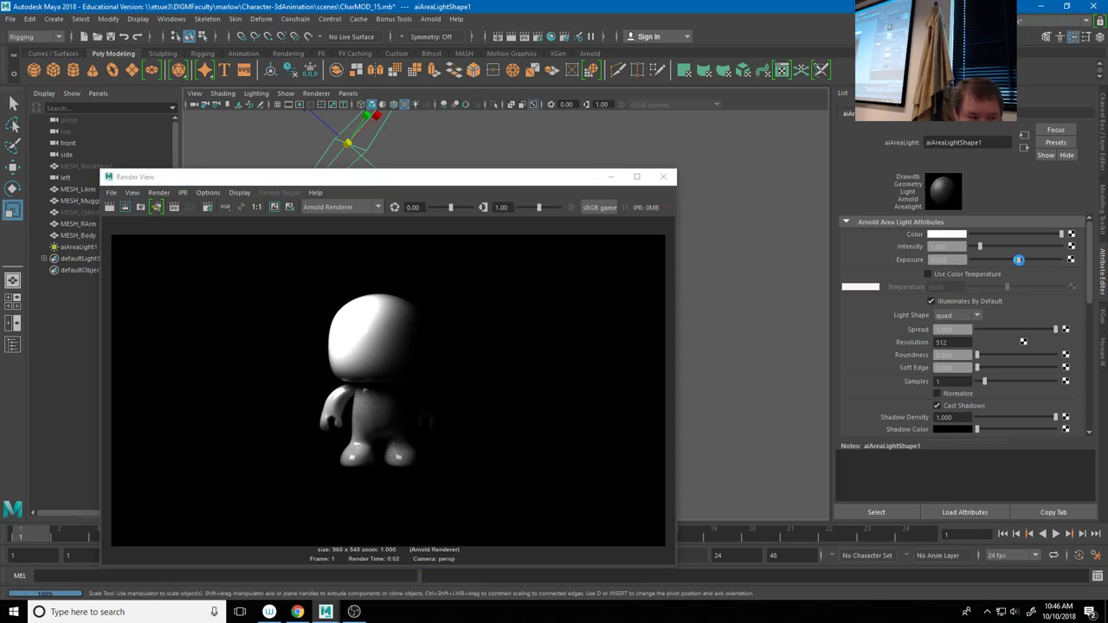
left_click(109, 207)
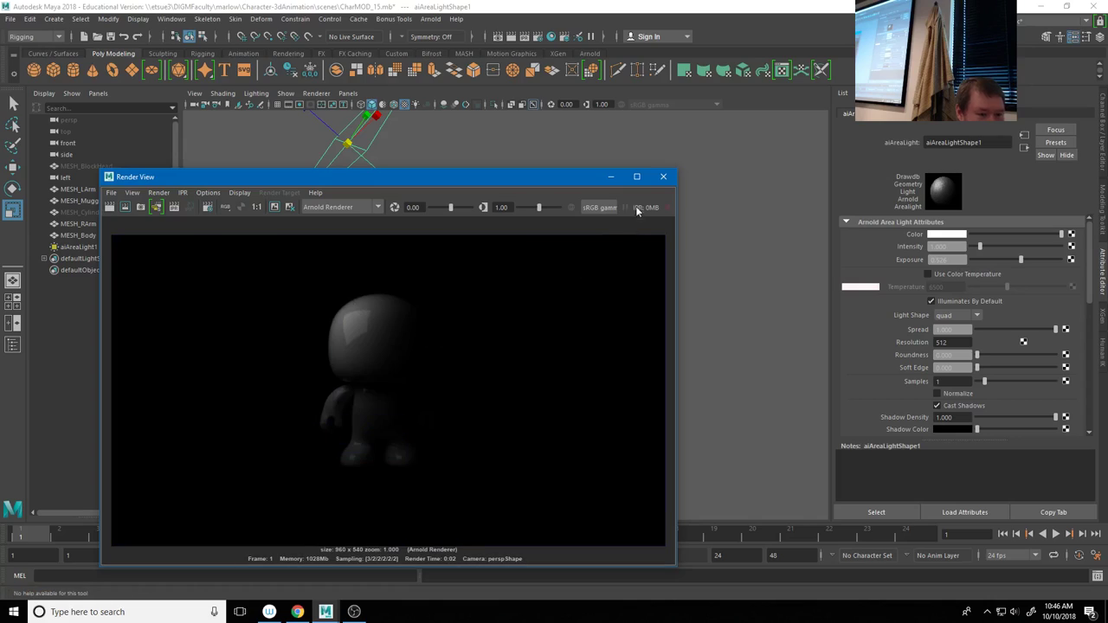
Duplicate the area light and place the copy on the character's opposite side, rotated to face the character
left_click_drag(363, 177, 369, 420)
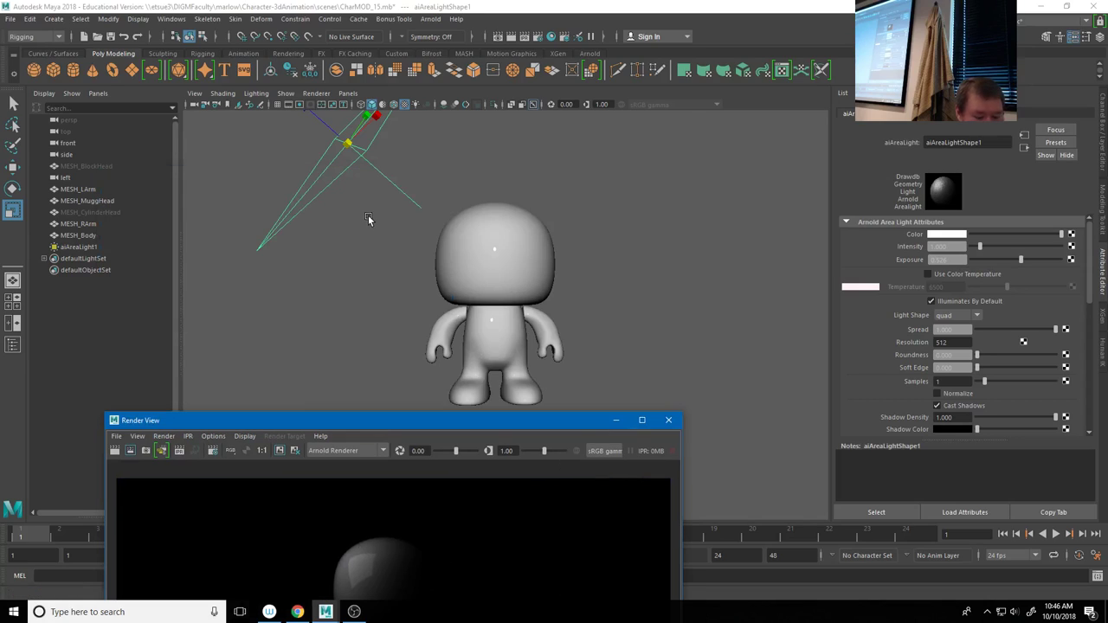
key("ctrl+d")
key("w")
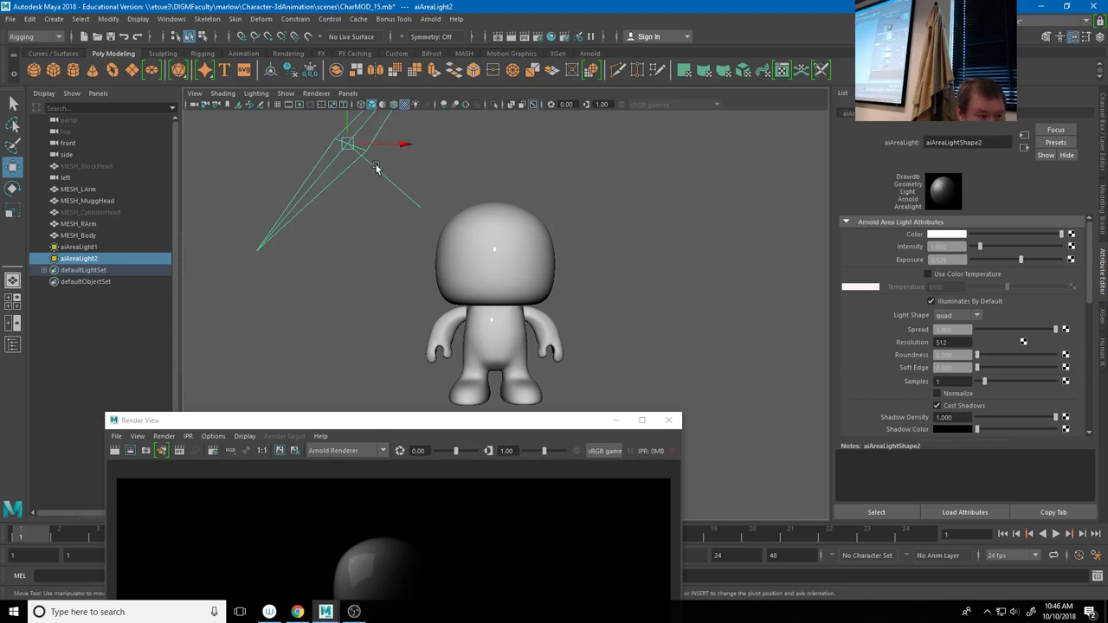
middle_click_drag(716, 171, 1043, 177)
key("e")
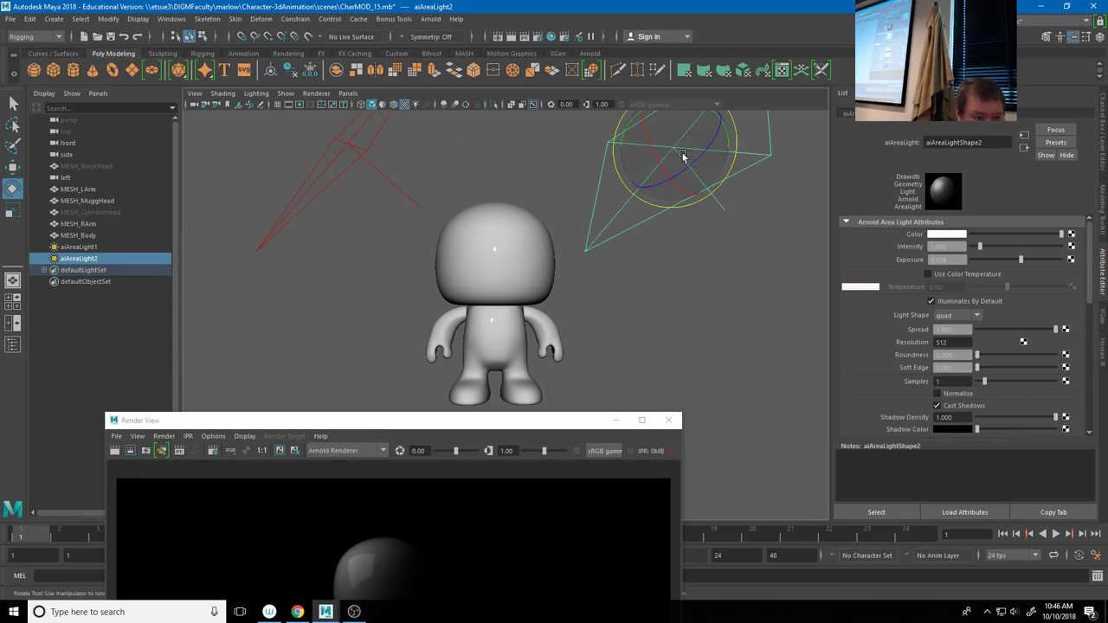
left_click_drag(759, 147, 693, 173)
Render with both lights, raise the second area light's exposure to about 1.8, and render again
left_click(115, 452)
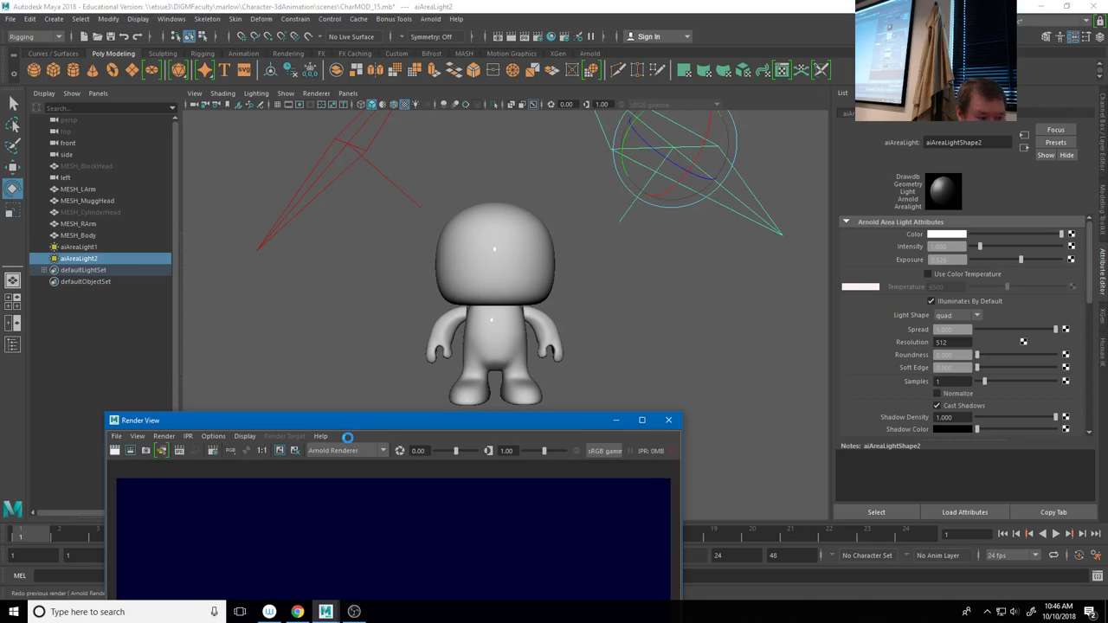
left_click_drag(370, 421, 390, 129)
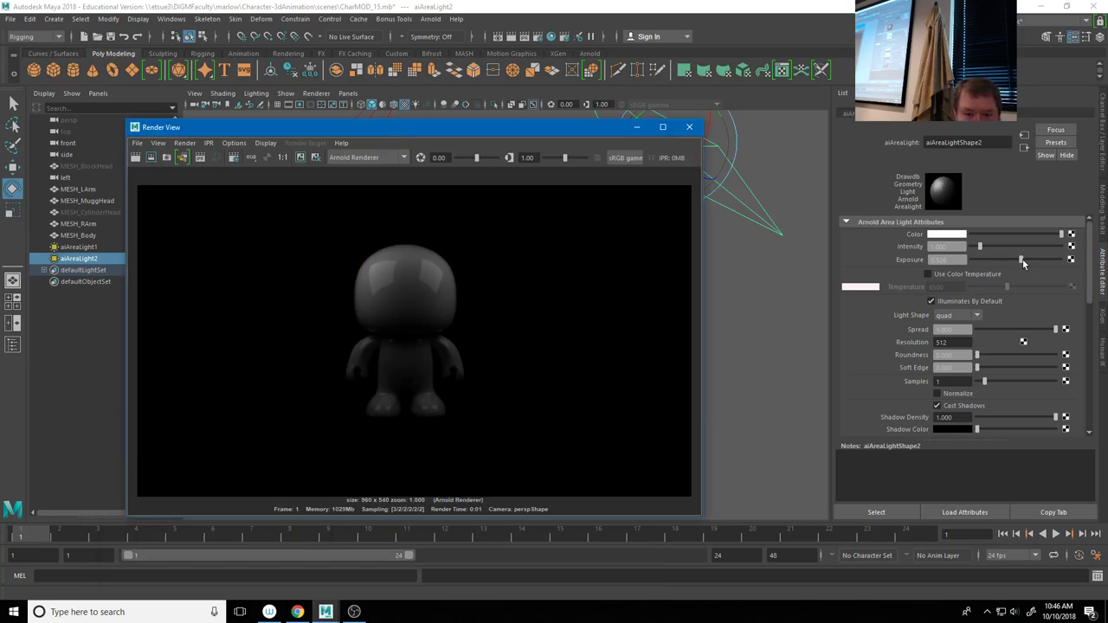
left_click_drag(1022, 258, 1032, 259)
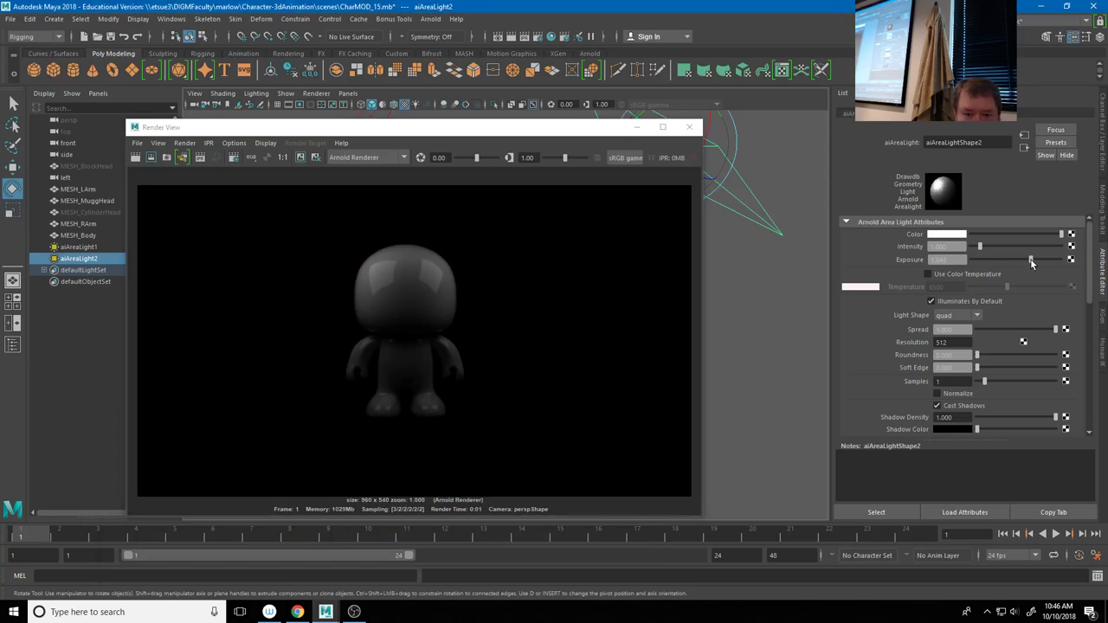
left_click(136, 158)
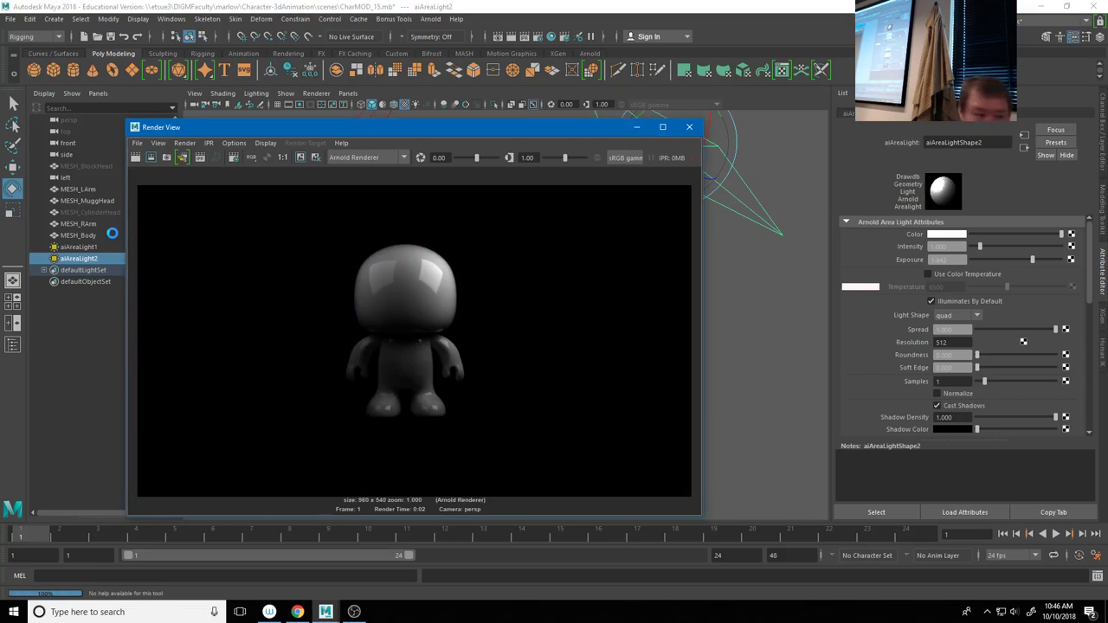
Save the rendered image to the Desktop as a PNG named NonWire
left_click(137, 144)
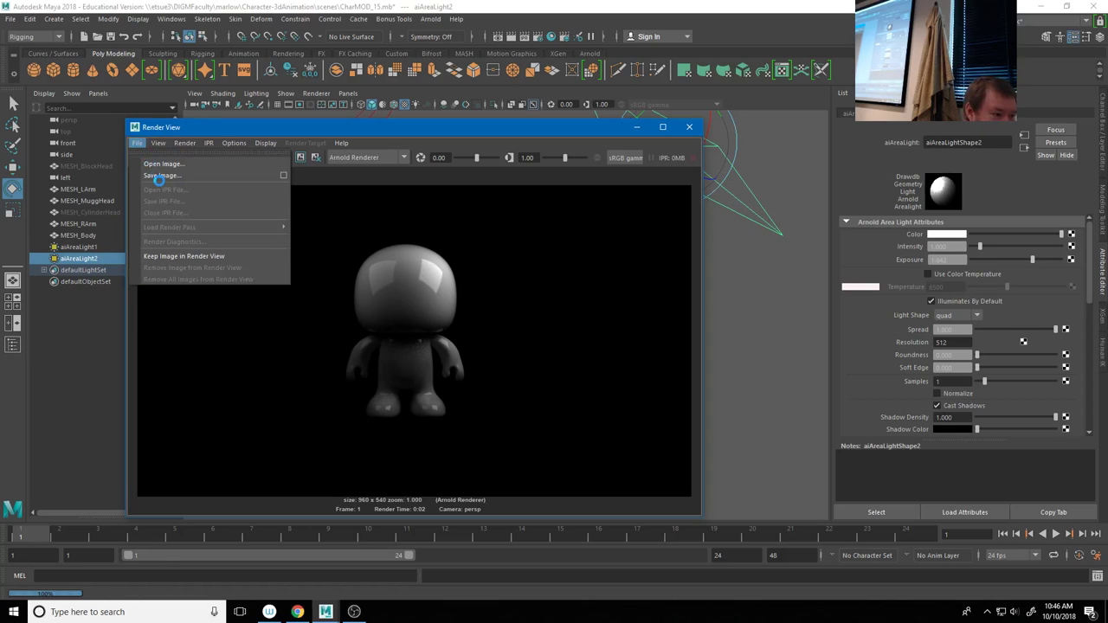
left_click(163, 176)
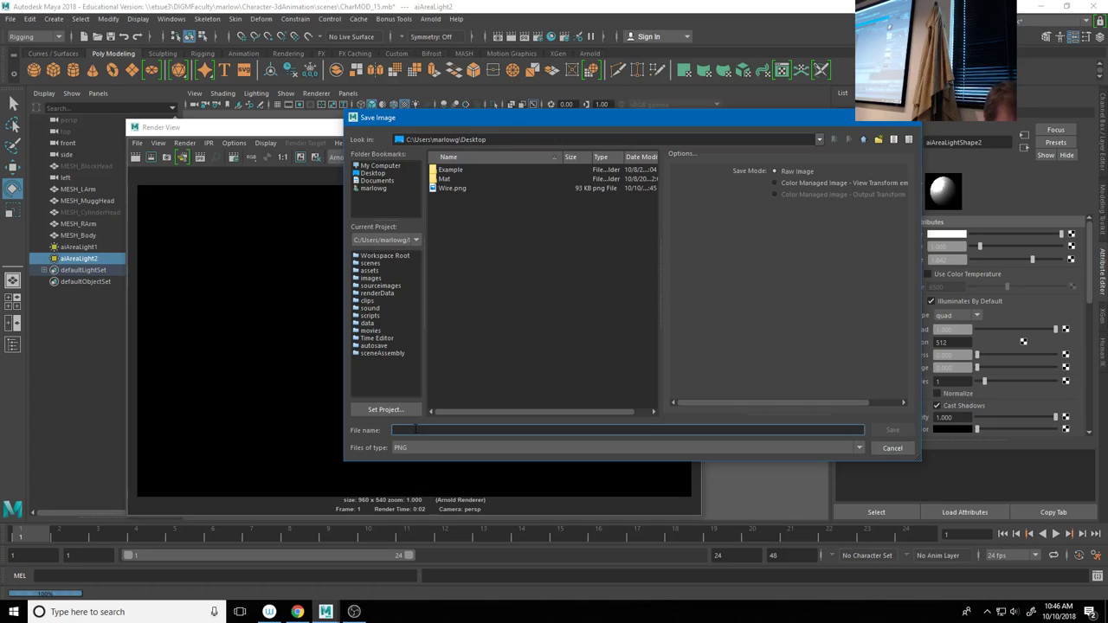
type("Render")
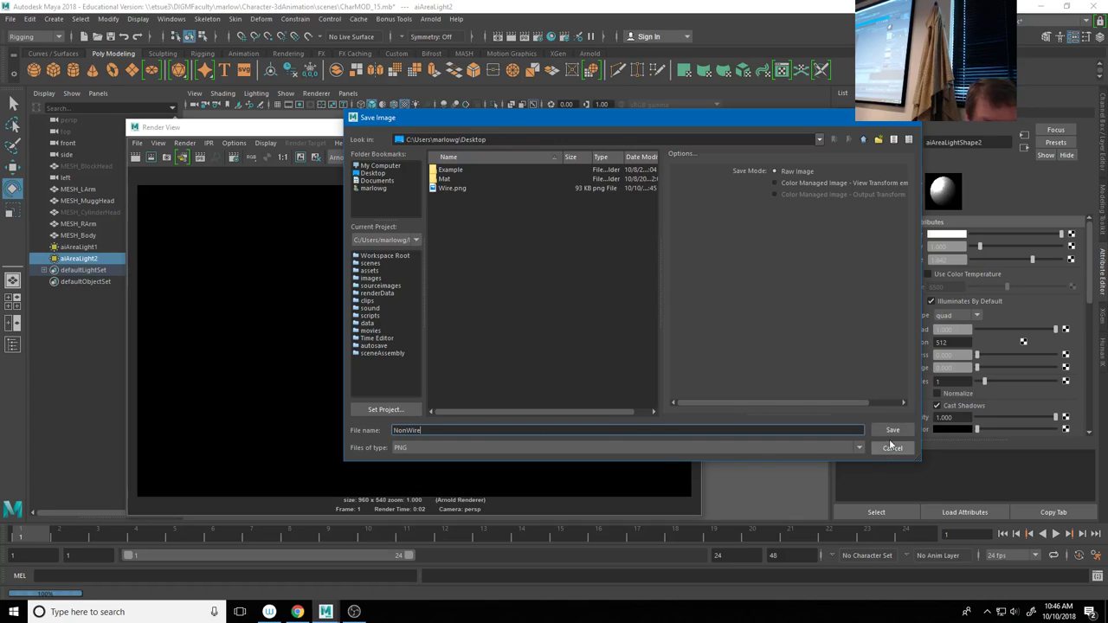
left_click(892, 430)
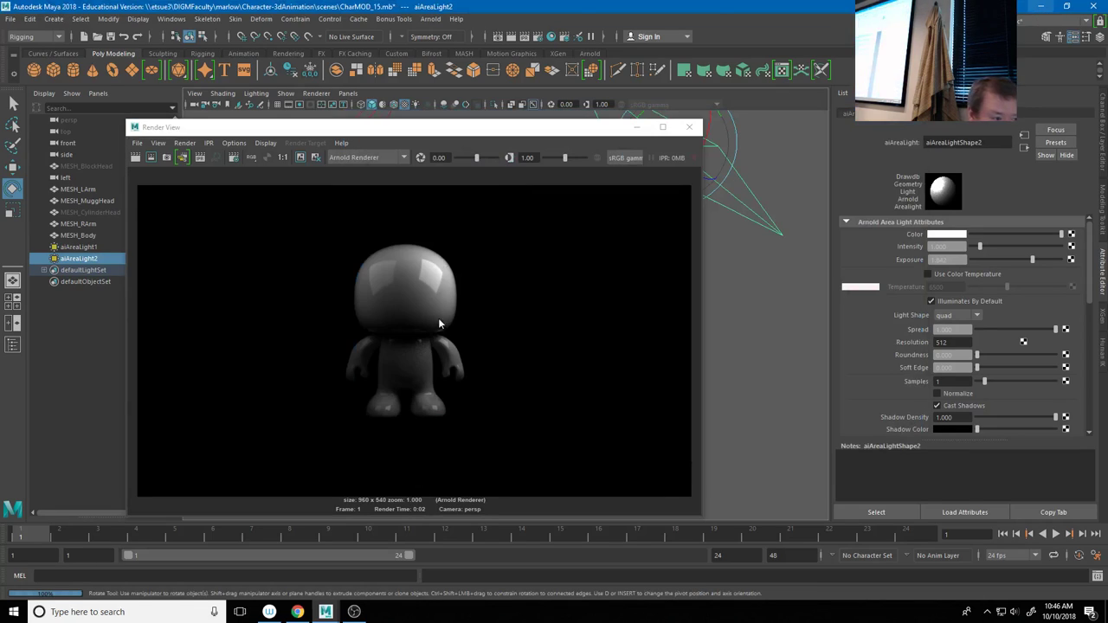
Switch to the desktop, preview the saved character render in Photos, and close the preview
left_click(1042, 9)
left_click(1036, 10)
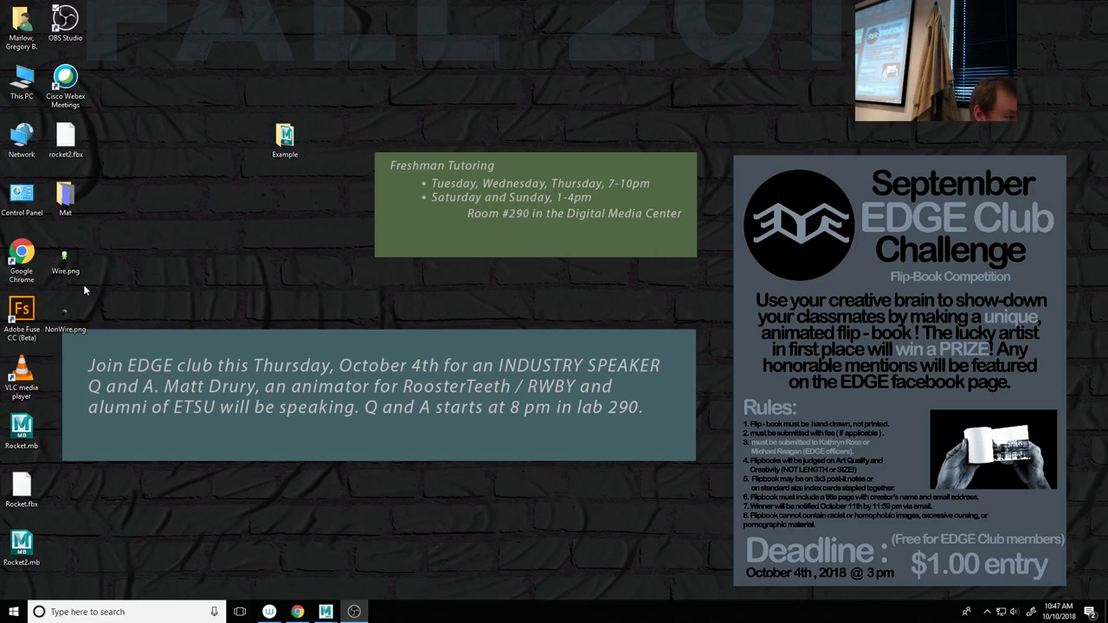
left_click(63, 320)
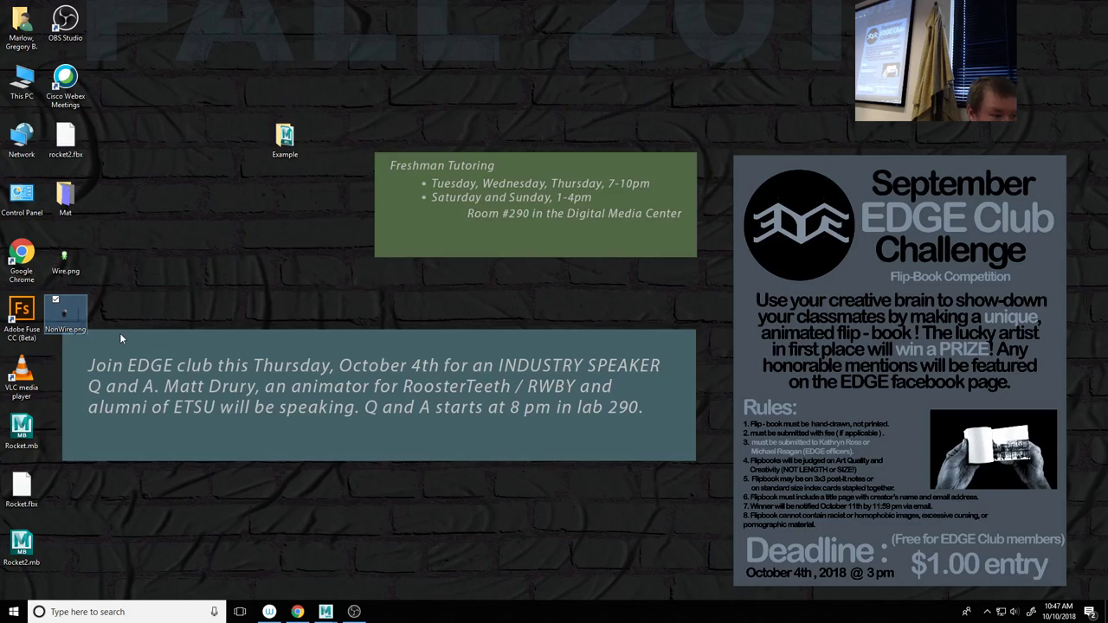
key("Return")
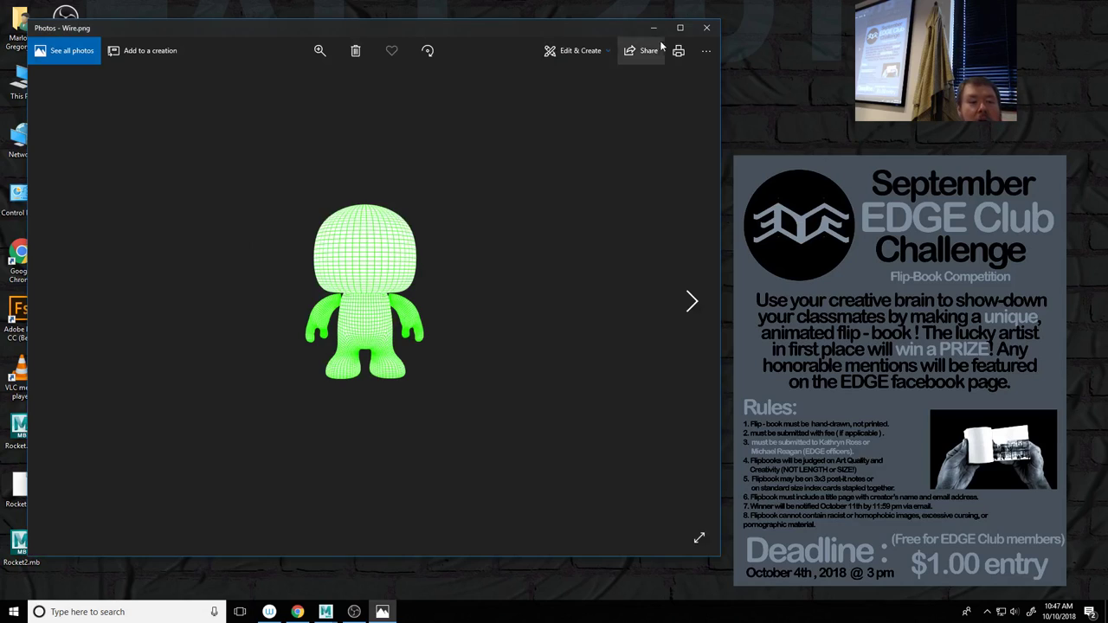
left_click(707, 29)
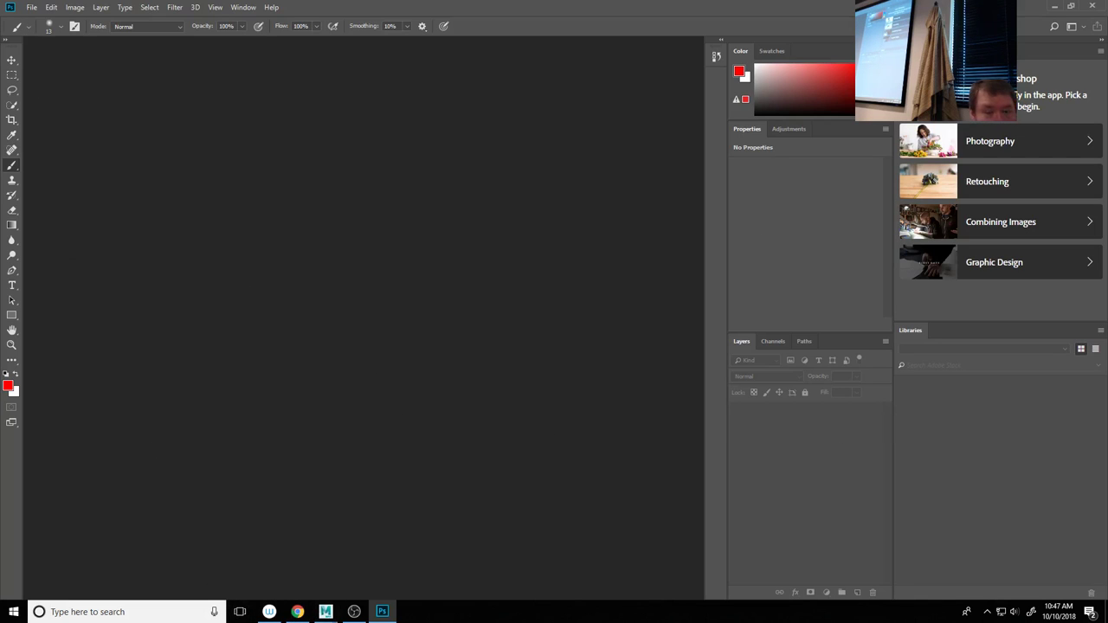
Shrink the Photoshop window to expose the desktop files and open NonWire.png in Photoshop
key("super+Down")
left_click(64, 257)
left_click_drag(67, 330, 598, 280)
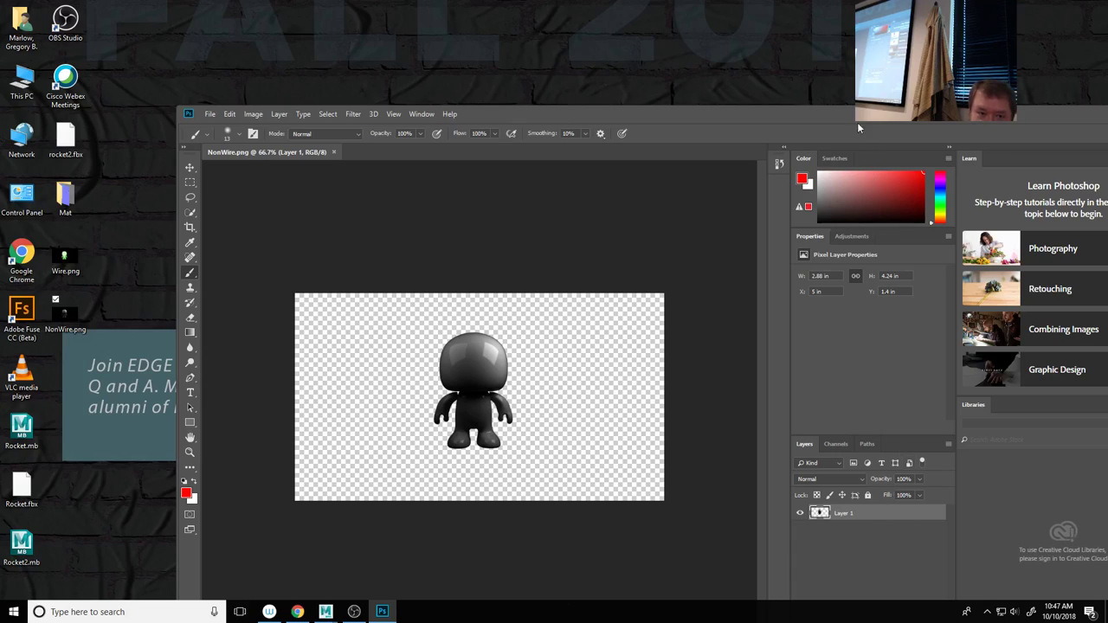
Place Wire.png as a new layer over the NonWire image, keeping its original size and position
left_click_drag(65, 260, 483, 385)
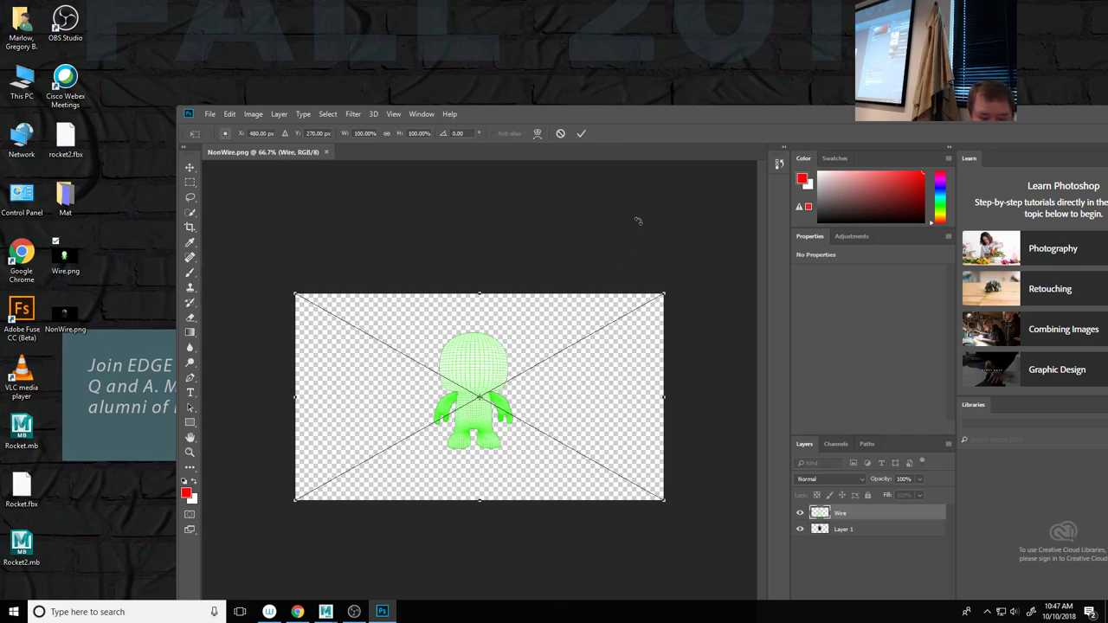
key("Return")
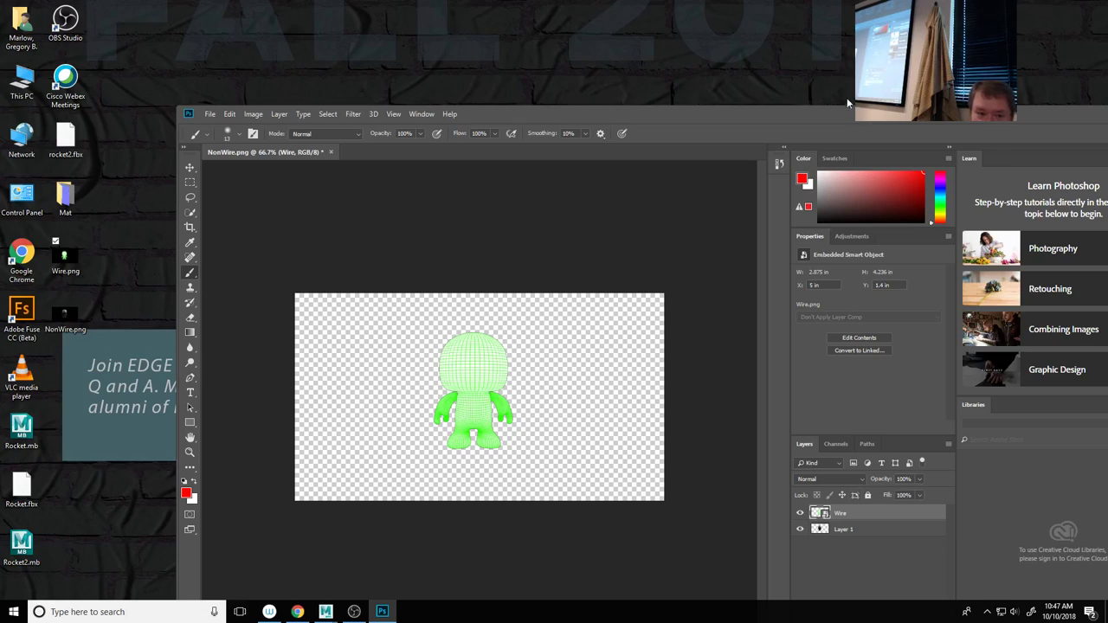
Maximize the Photoshop window and try the Multiply blend mode on the Wire layer at 100% opacity
double_click(844, 118)
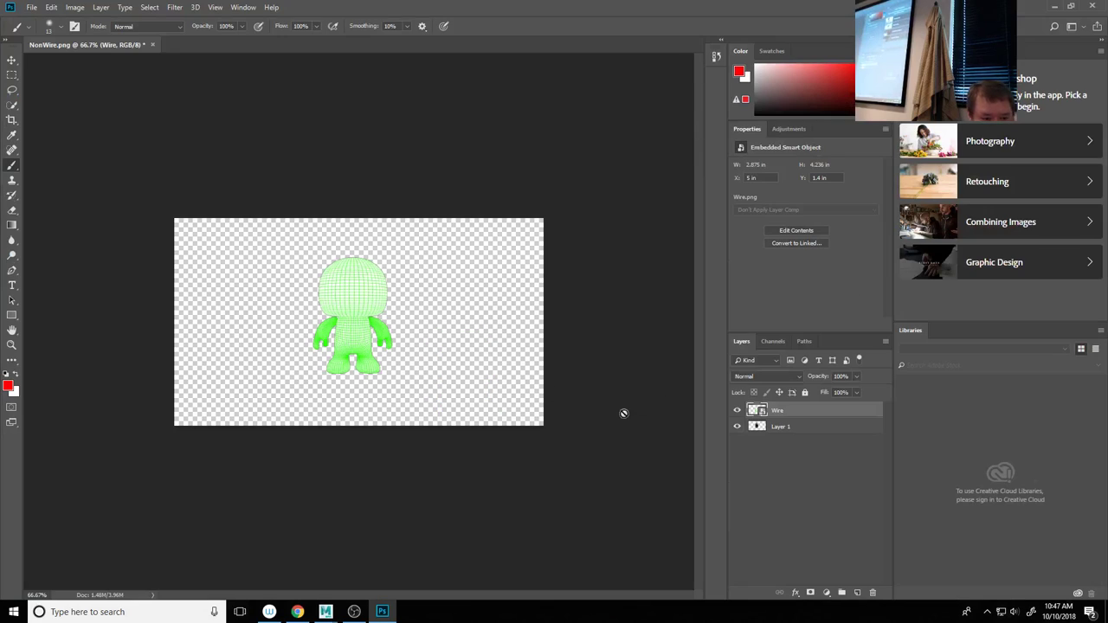
left_click(797, 375)
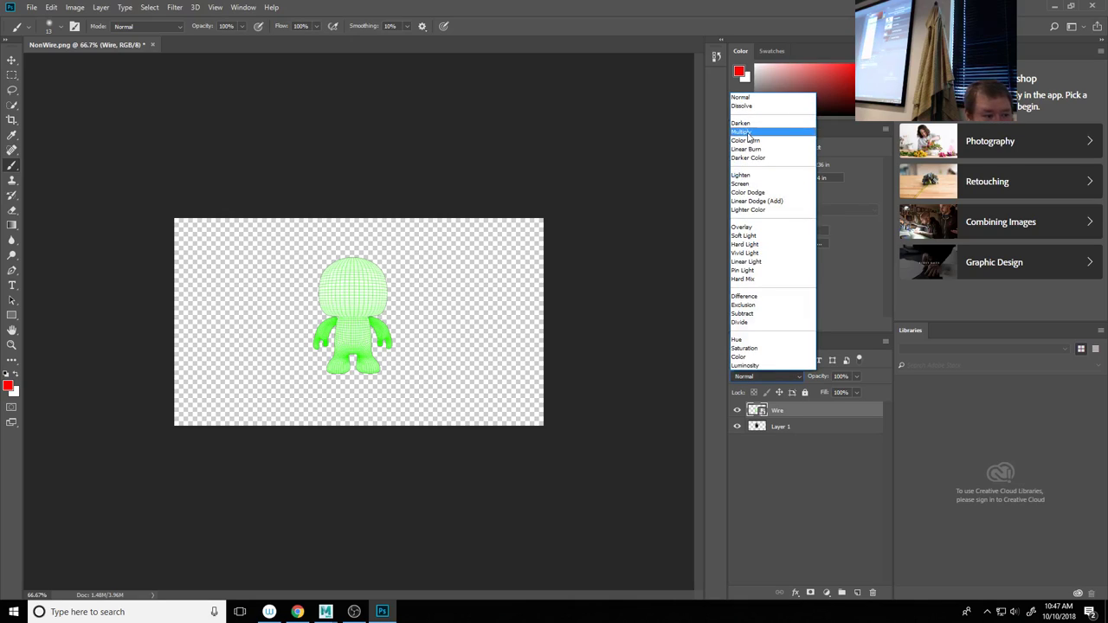
left_click(743, 132)
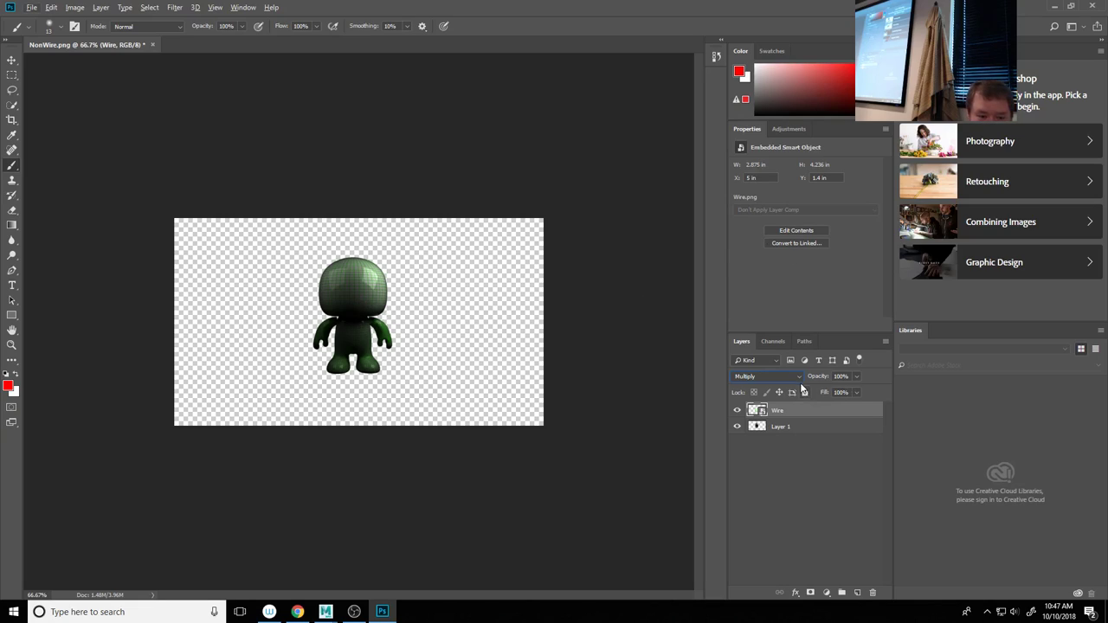
left_click(857, 392)
left_click_drag(857, 392, 894, 390)
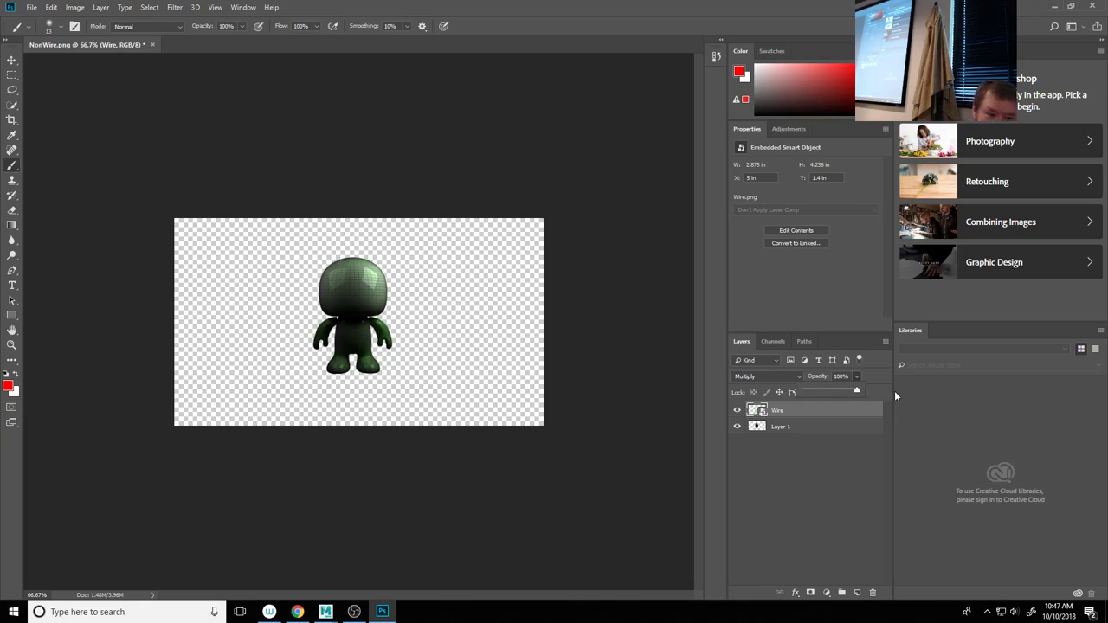
Try the Screen and Overlay blend modes on the Wire layer
left_click(798, 375)
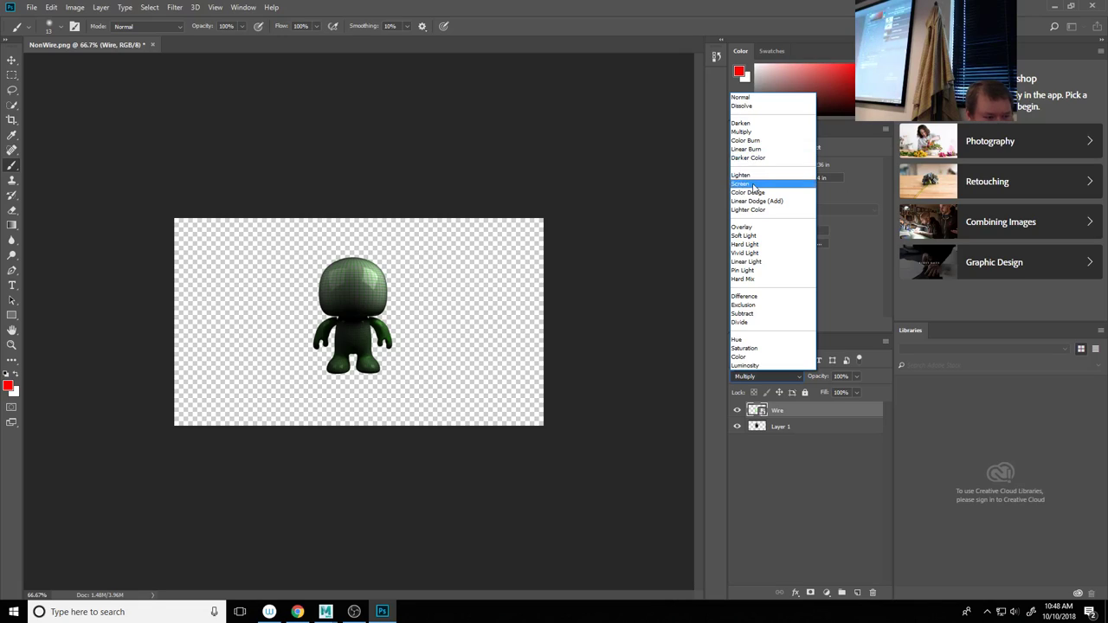
left_click(753, 184)
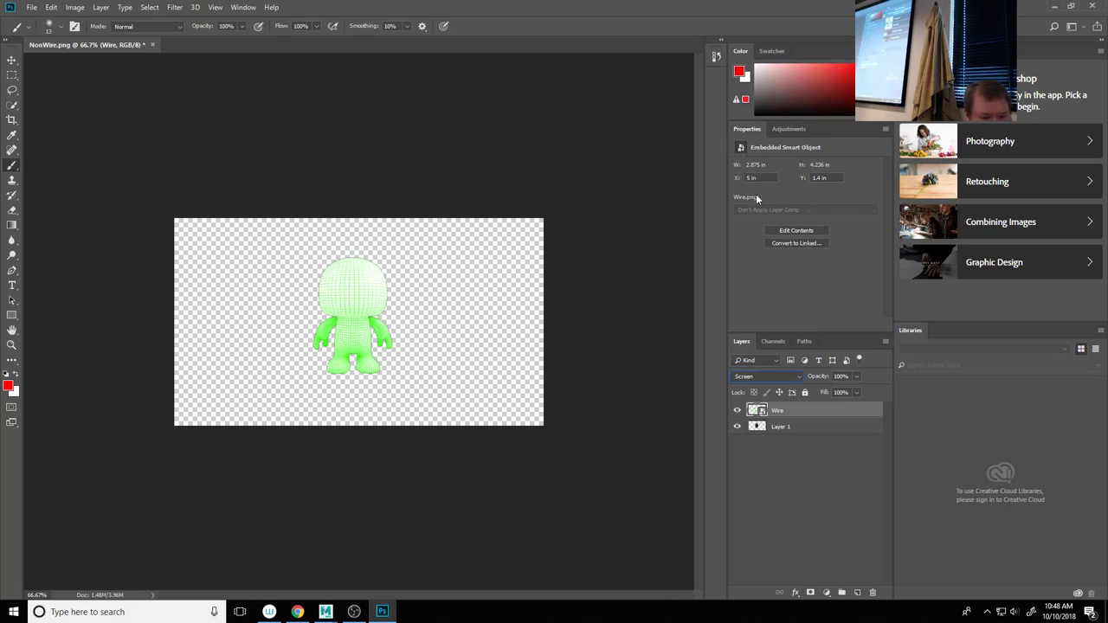
left_click(796, 377)
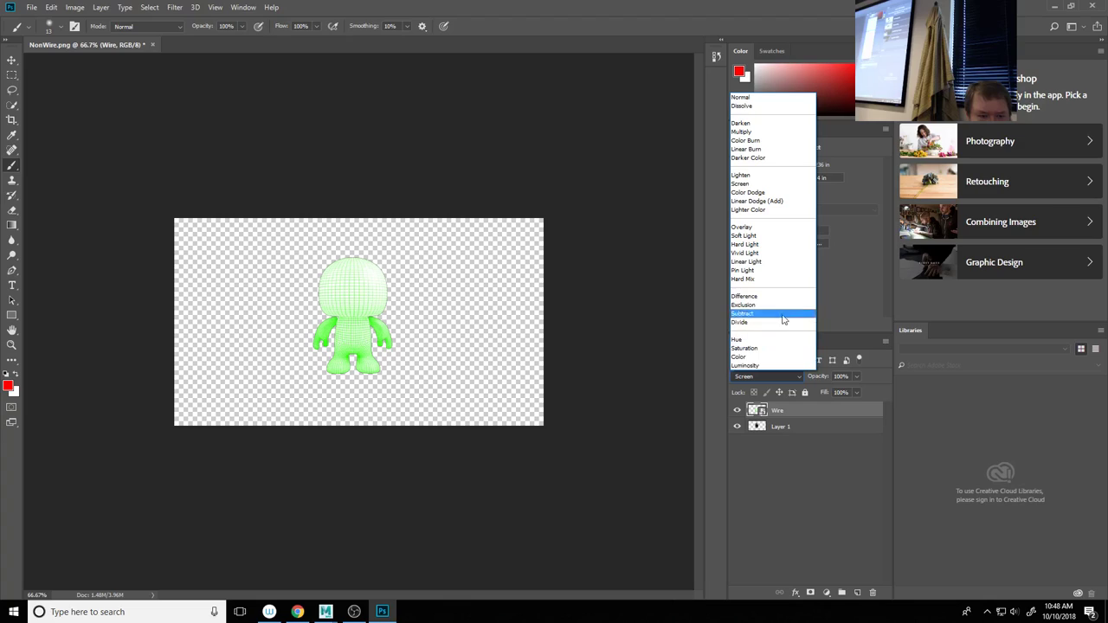
left_click(775, 228)
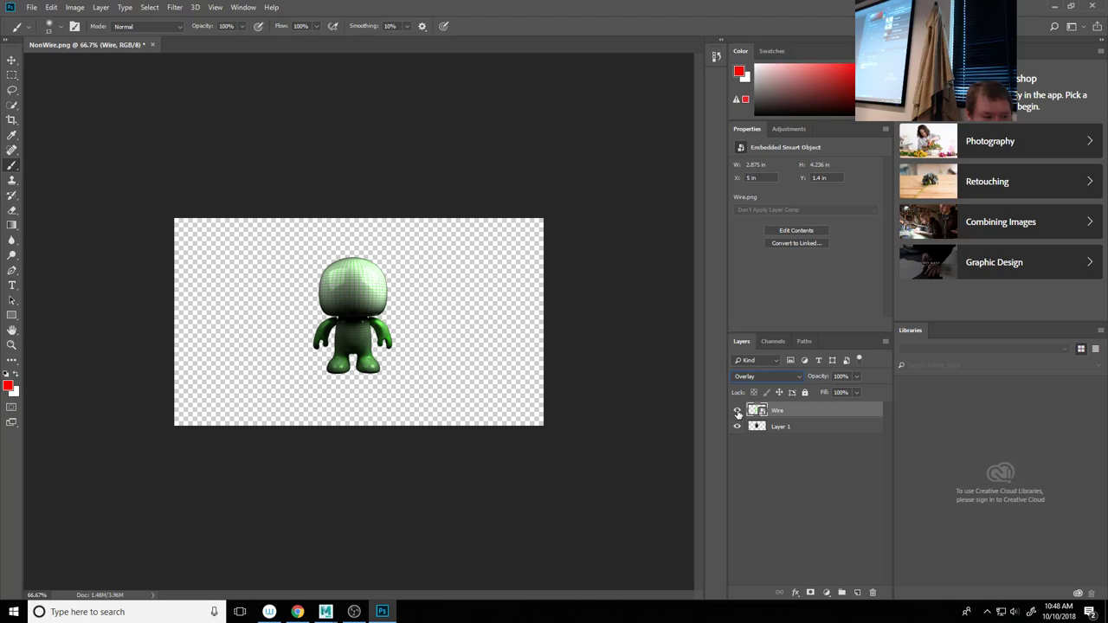
Set the Wire layer's blend mode to Soft Light, test it at 43% opacity, and restore 100% opacity
left_click(790, 375)
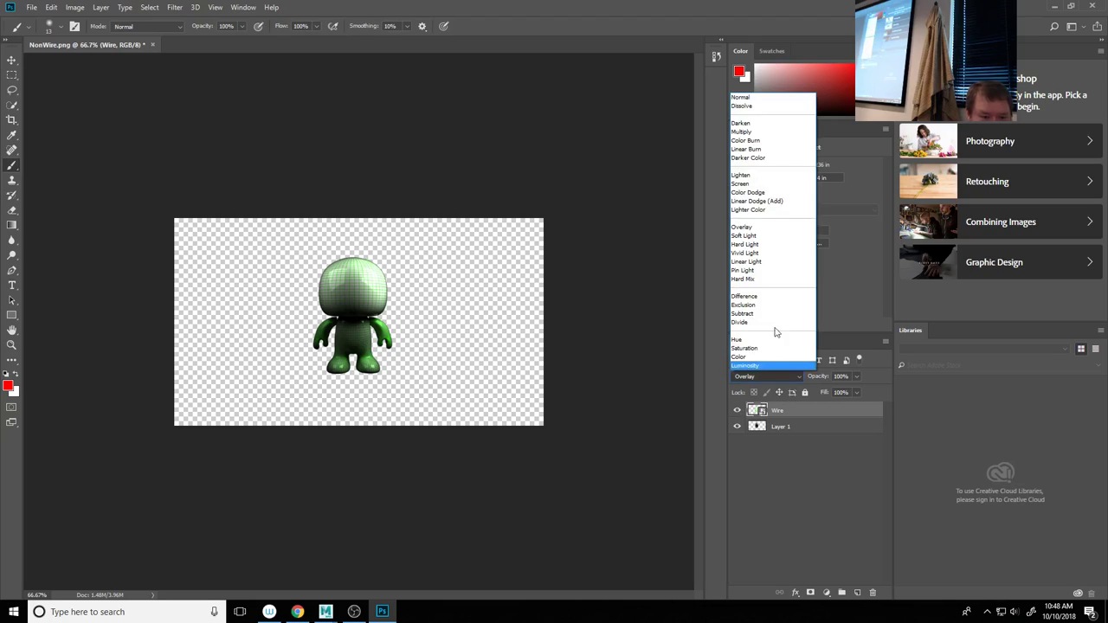
left_click(765, 236)
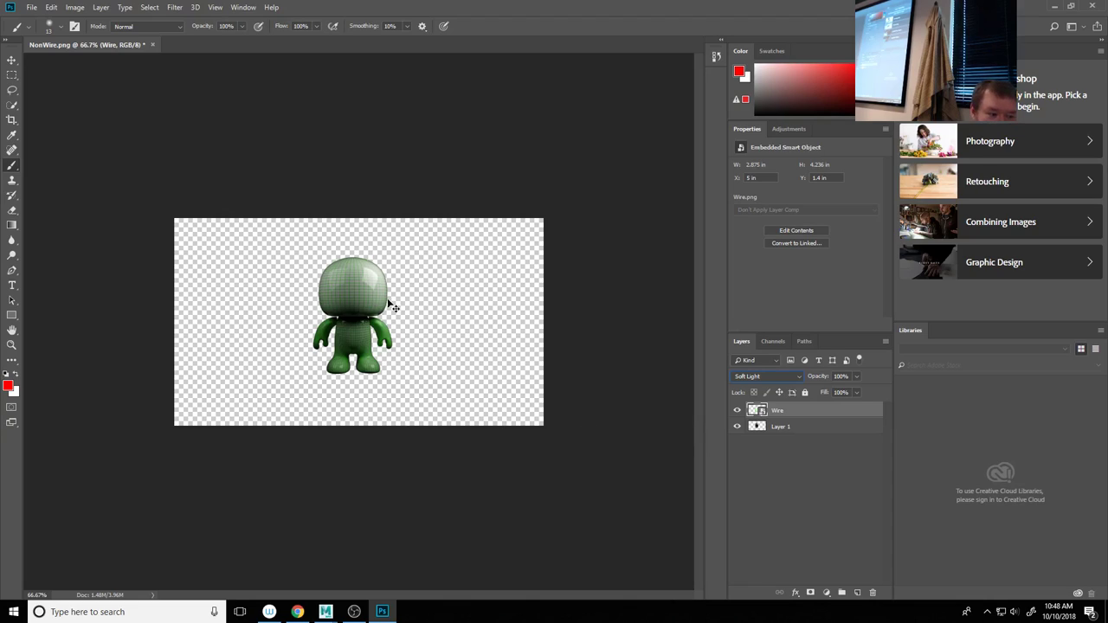
left_click(856, 377)
left_click_drag(845, 397, 816, 392)
left_click(826, 393)
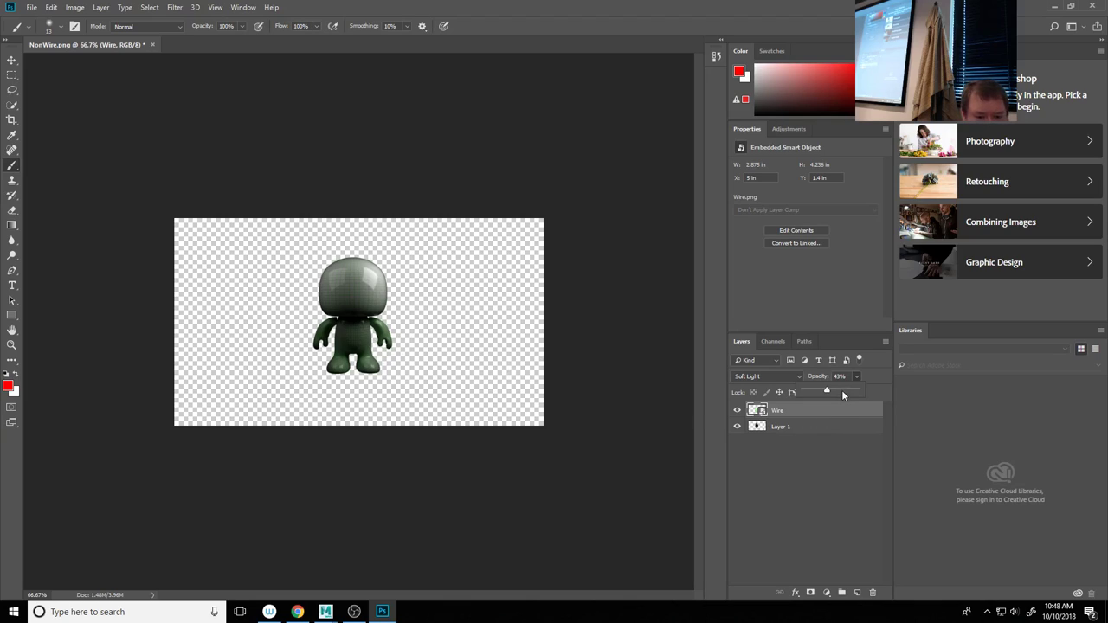
left_click_drag(832, 390, 928, 395)
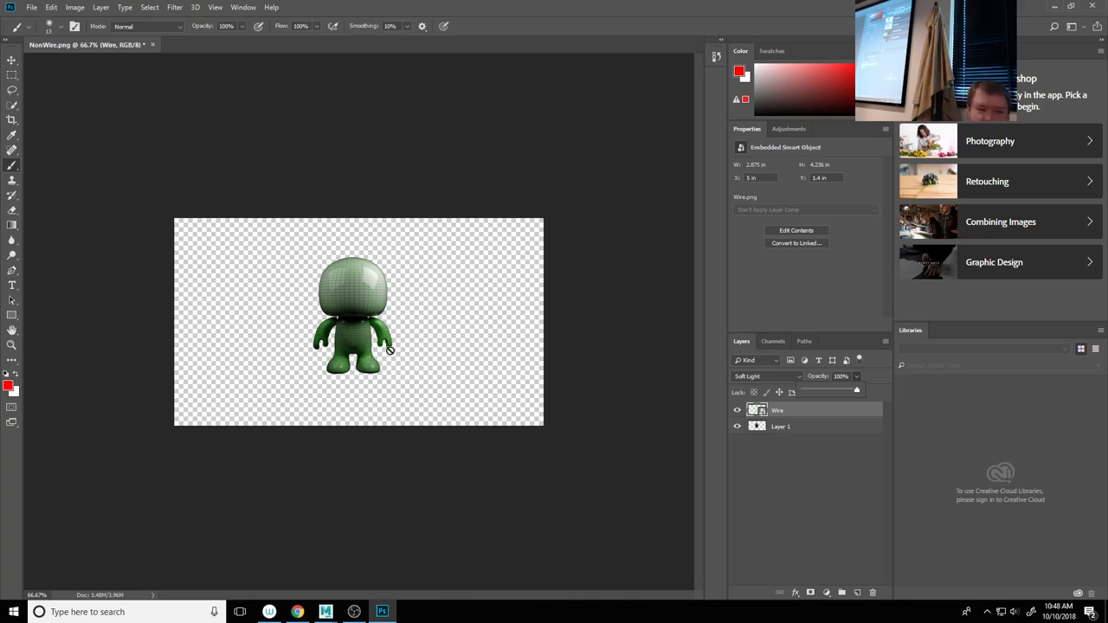
Try darkening the Wire layer with a Curves adjustment on the RGB channel, and discard it
left_click(177, 7)
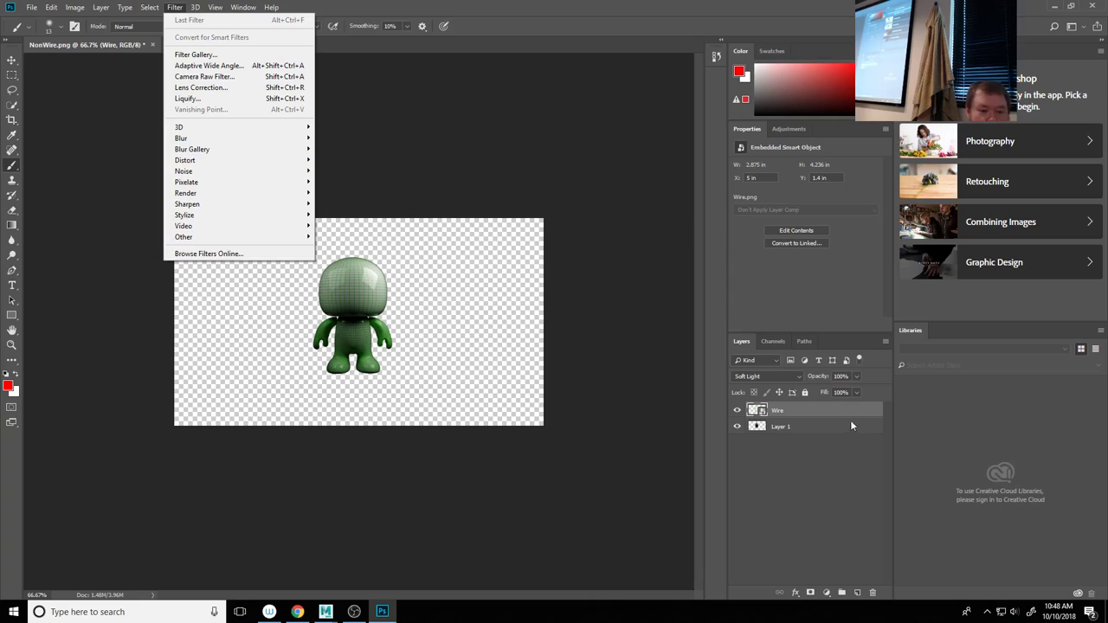
left_click(783, 412)
left_click(76, 8)
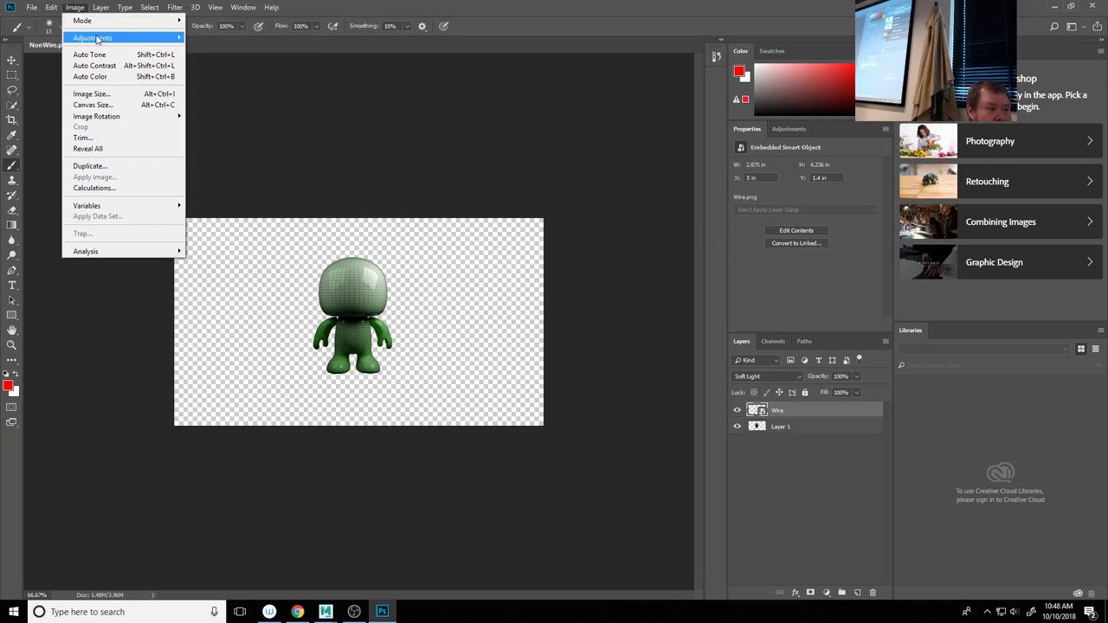
mouse_move(101, 39)
left_click(206, 59)
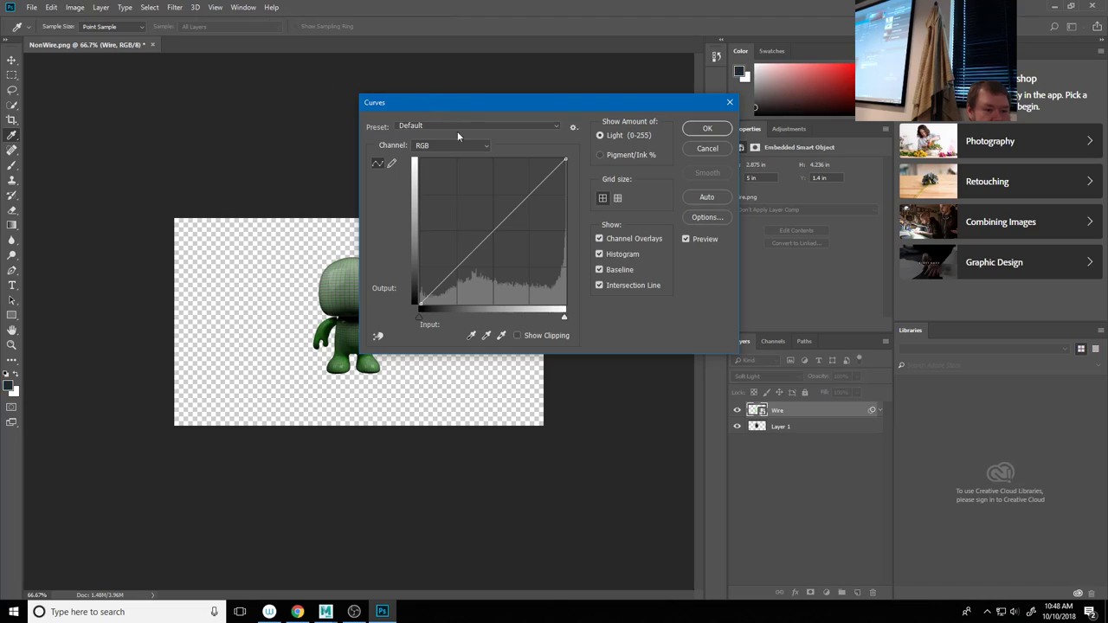
mouse_move(489, 234)
left_mouse_down()
mouse_move(472, 189)
mouse_move(520, 285)
mouse_move(531, 251)
left_mouse_up()
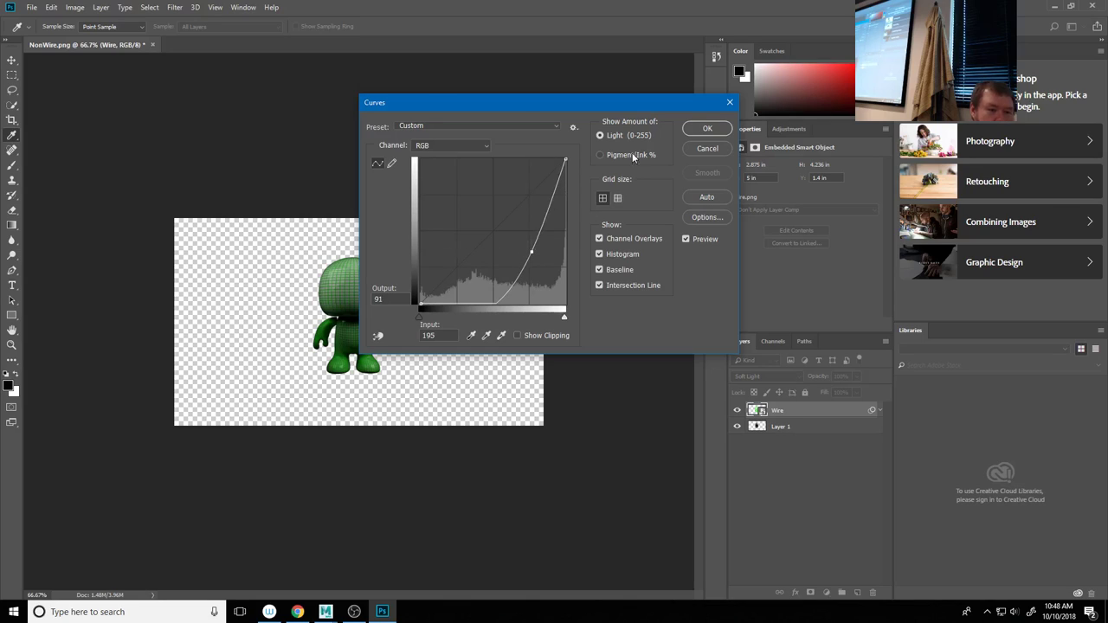
left_click_drag(625, 107, 790, 95)
key("ctrl+z")
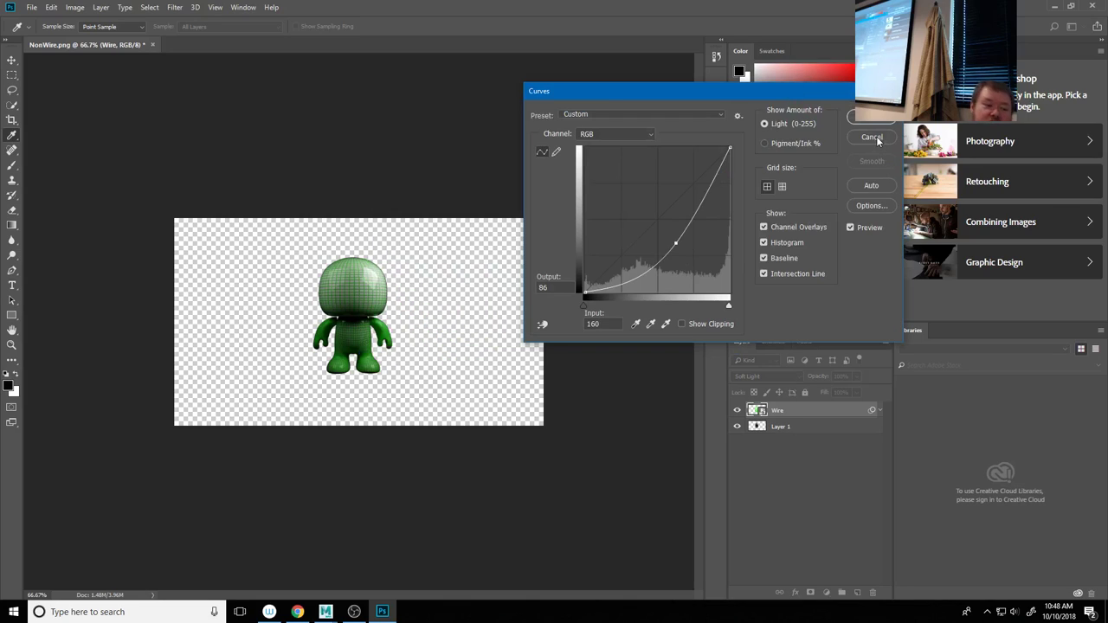
left_click(872, 137)
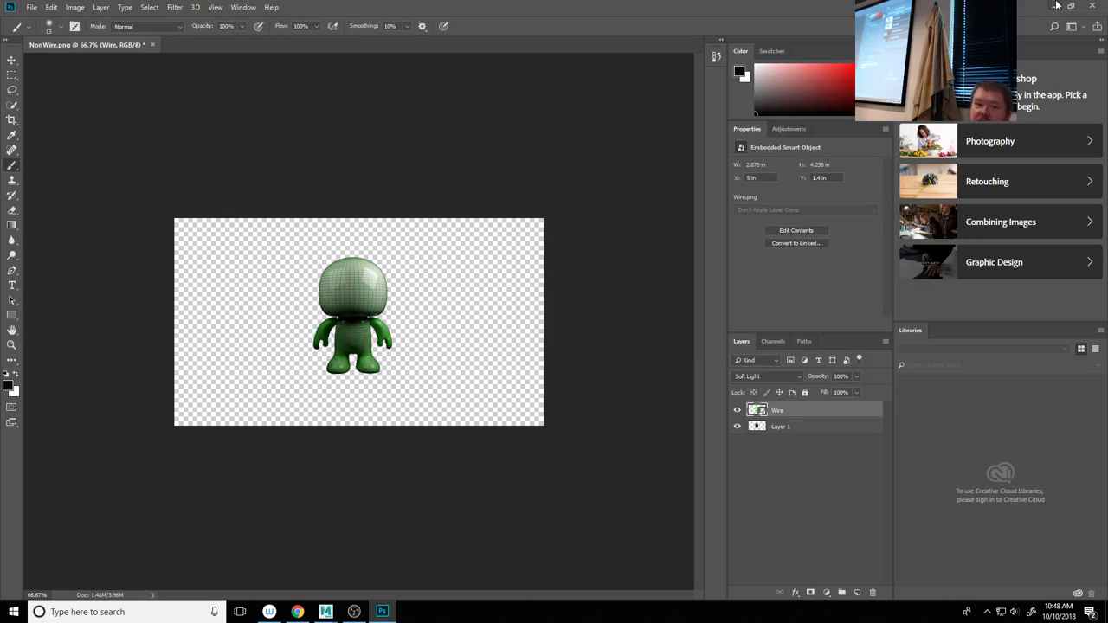
Minimize Photoshop, switch to Maya, and close the Render View window
left_click(1054, 8)
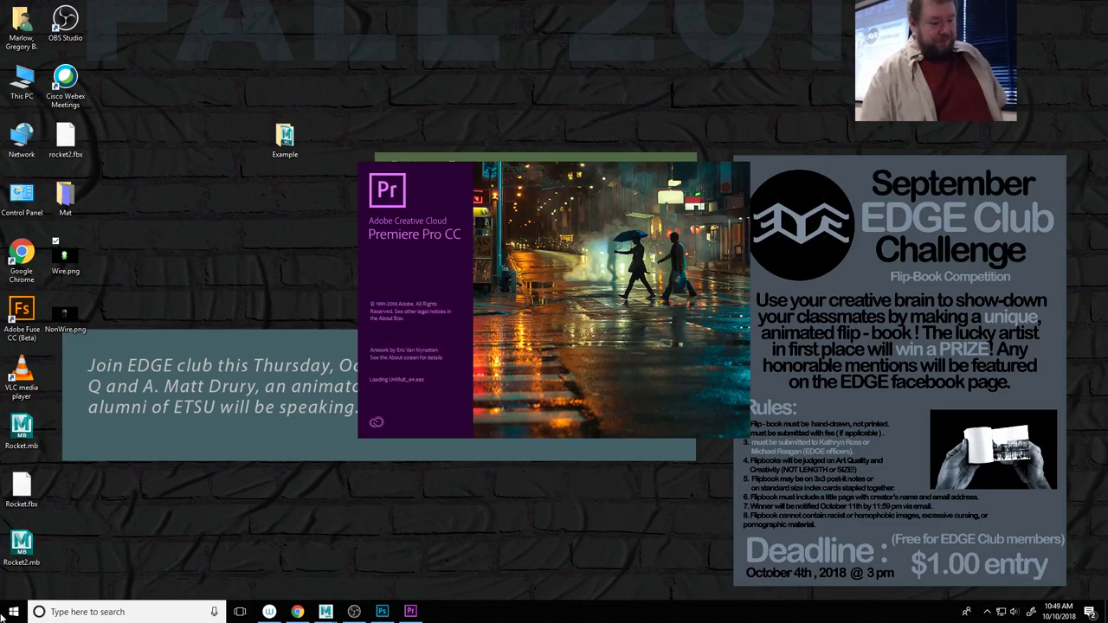
mouse_move(327, 612)
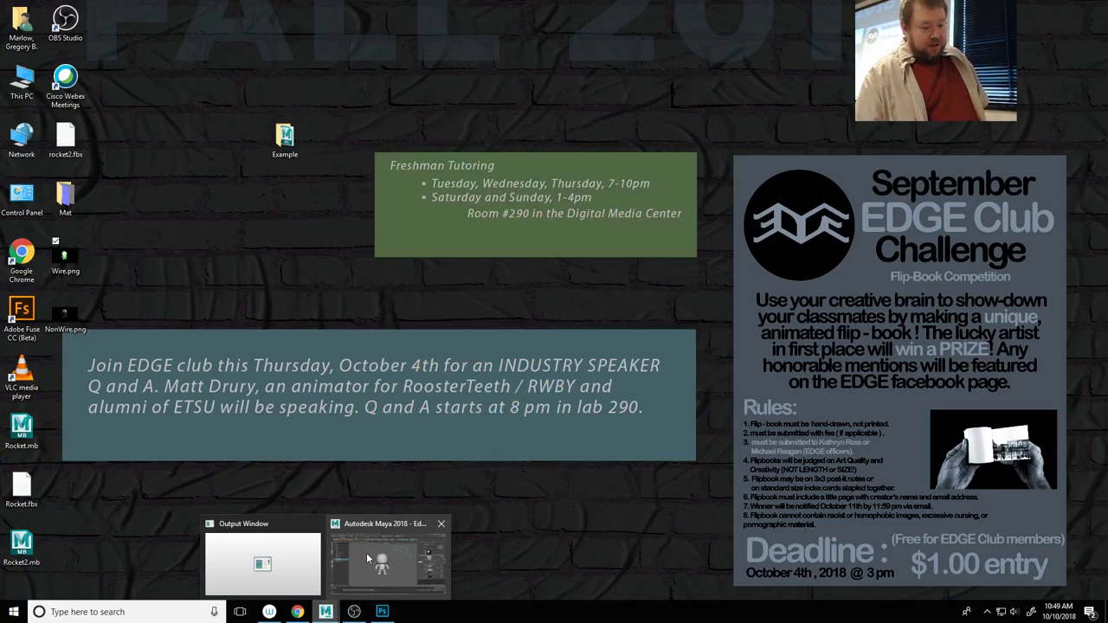
left_click(366, 551)
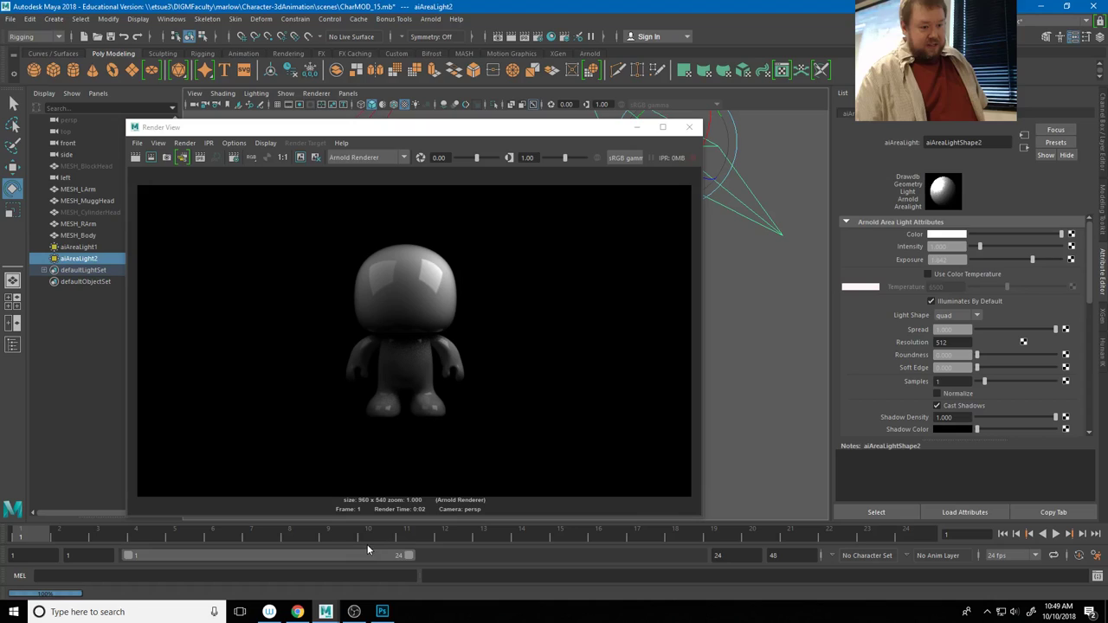
left_click(689, 128)
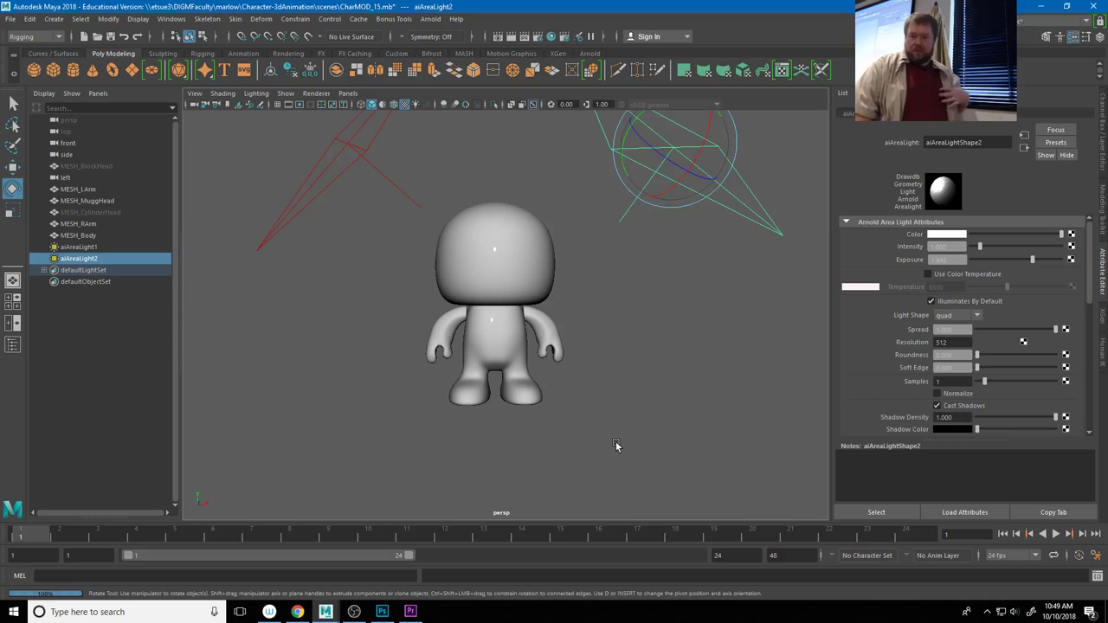
Undo the last action in Maya, skip the Premiere Pro welcome screen, and clear the mesh selection
key("ctrl+z")
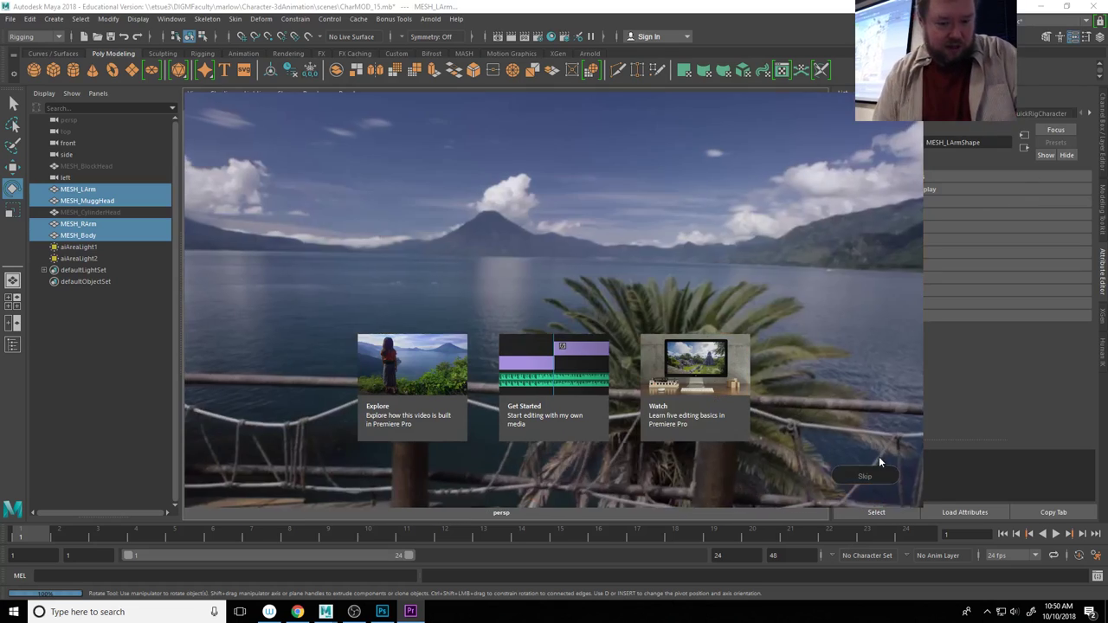
left_click(866, 474)
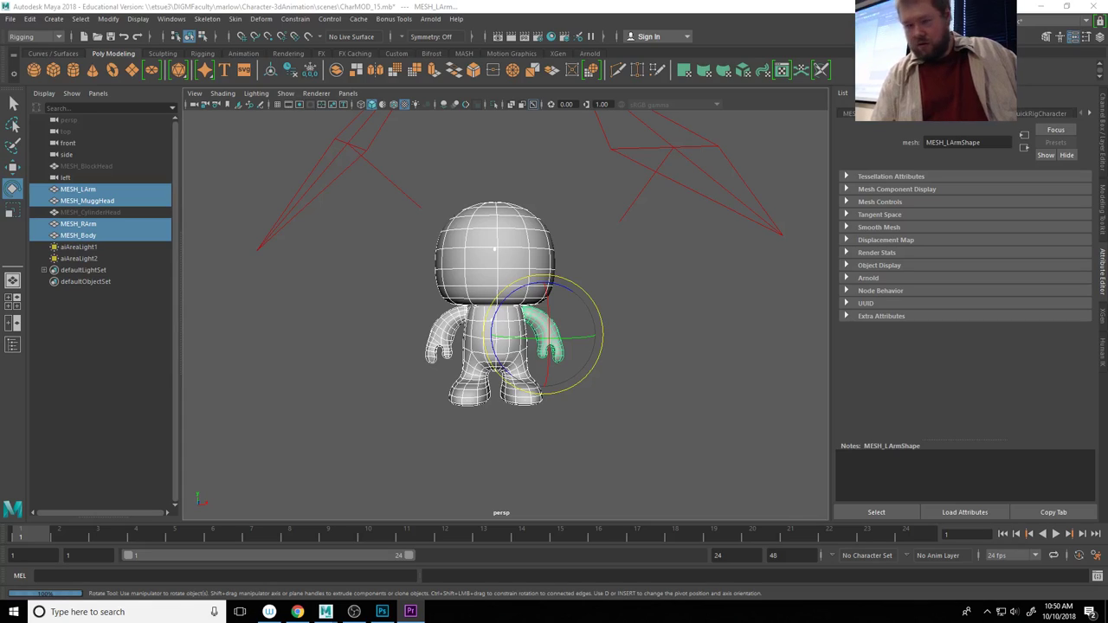
left_click(593, 434)
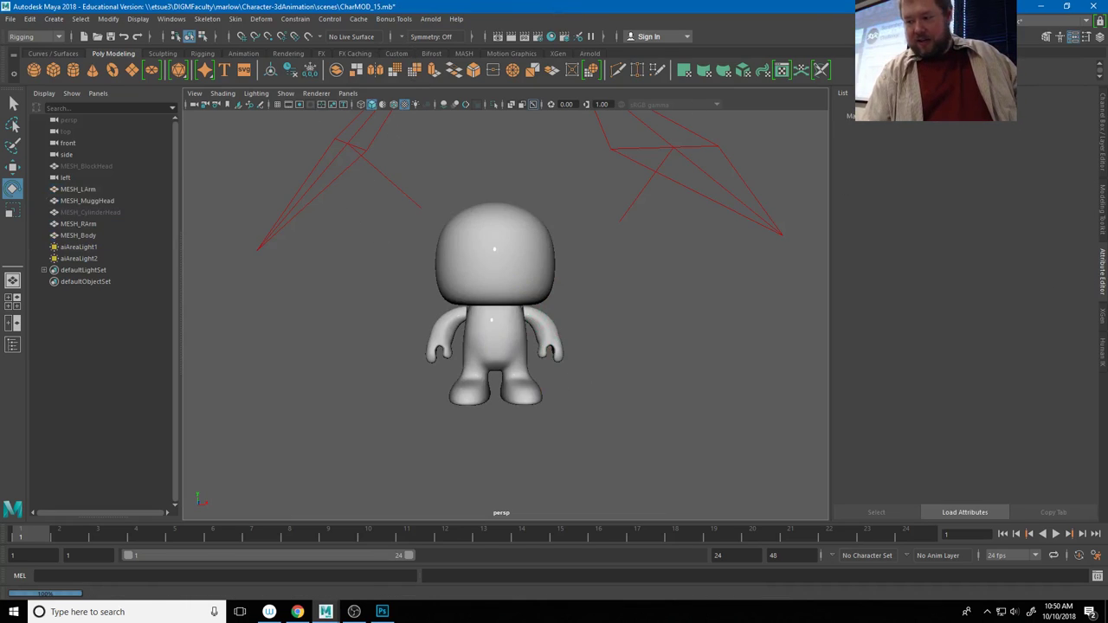
Switch to Chrome and show the start of Anzovin Studio's The Setup Machine 3 page
key("super+d")
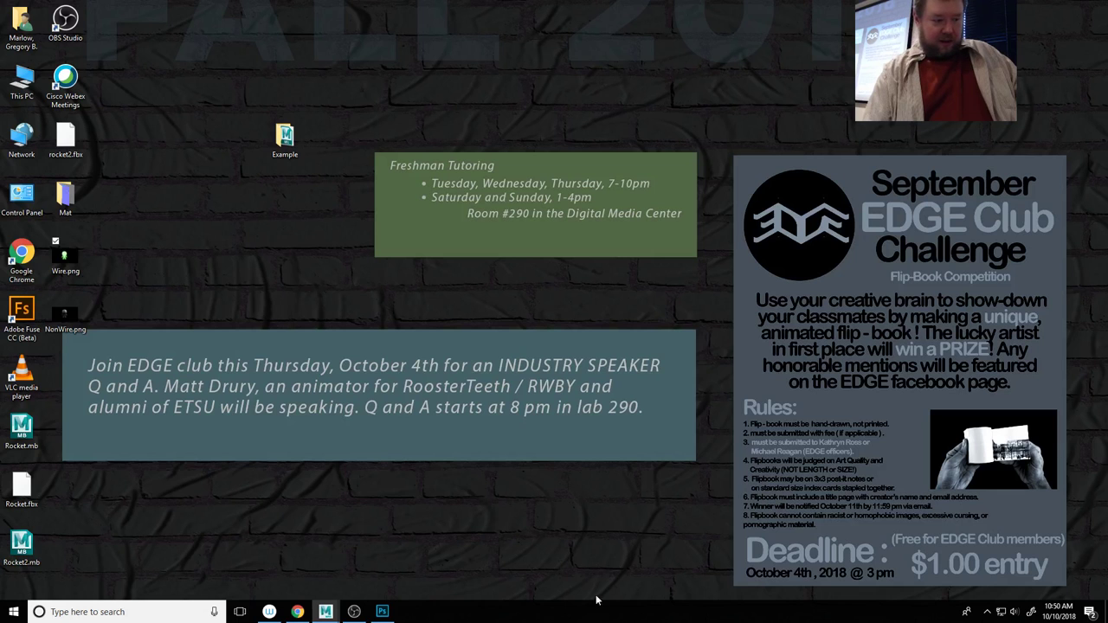
left_click(297, 612)
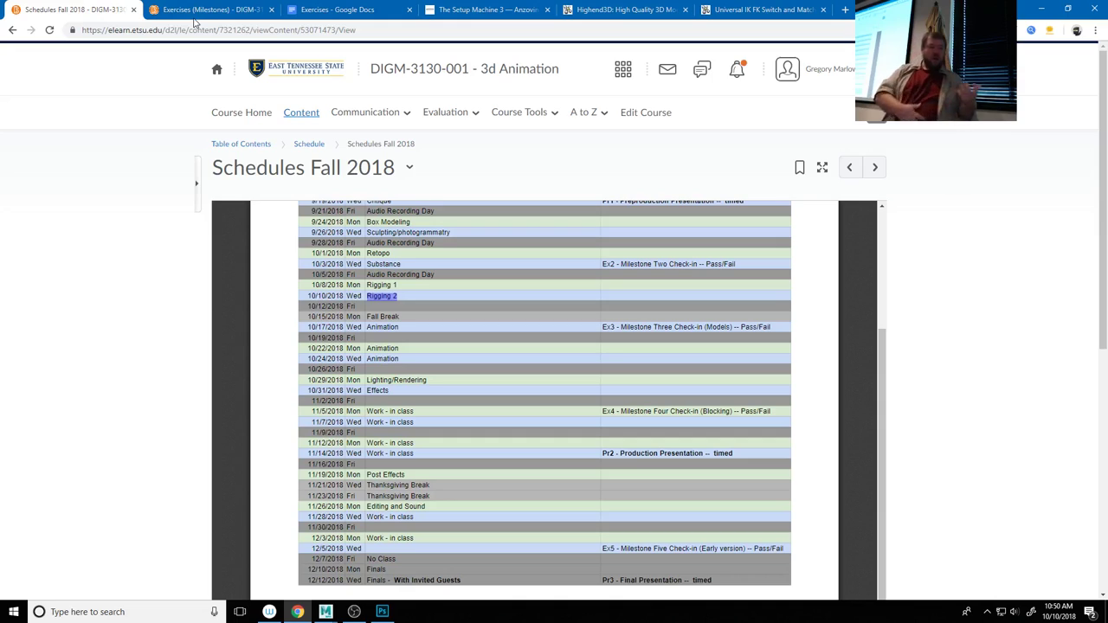
left_click(457, 13)
scroll(561, 378, "up", 4)
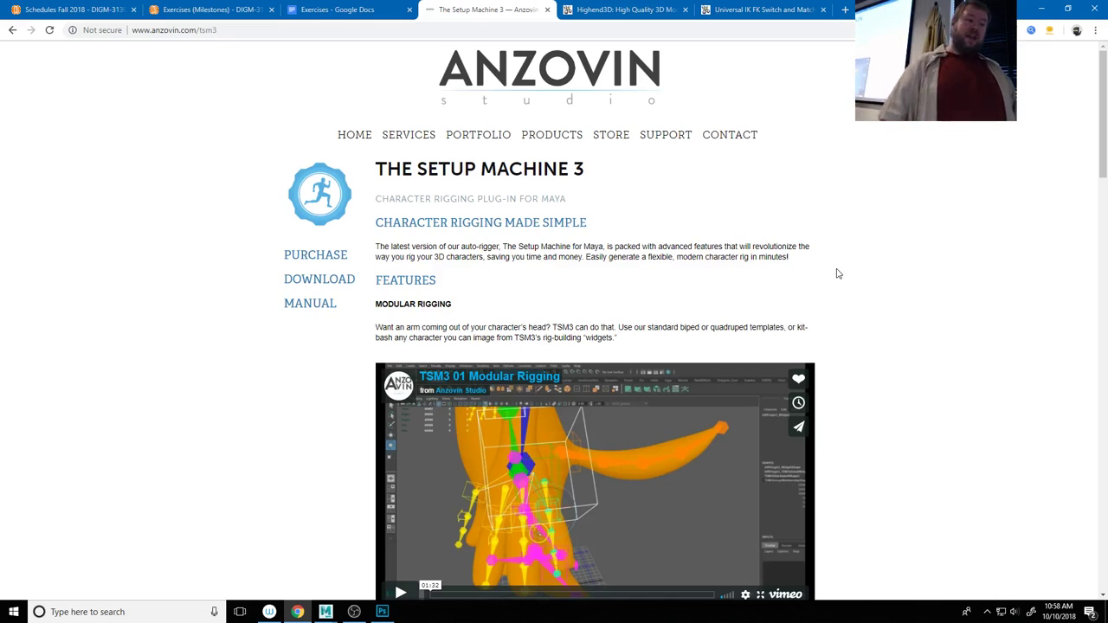
On the Highend3D site, preview the Rapid Rig marketplace entries and open the "Rapid Rig: Advanced" product page to review its images and description
left_click(597, 11)
mouse_move(791, 256)
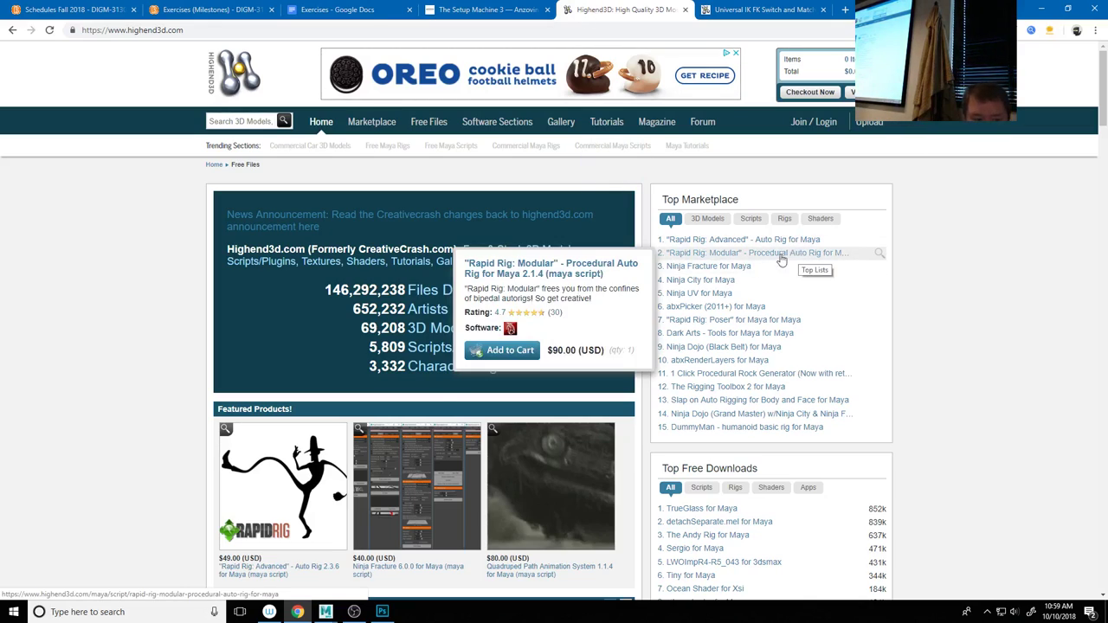
mouse_move(731, 247)
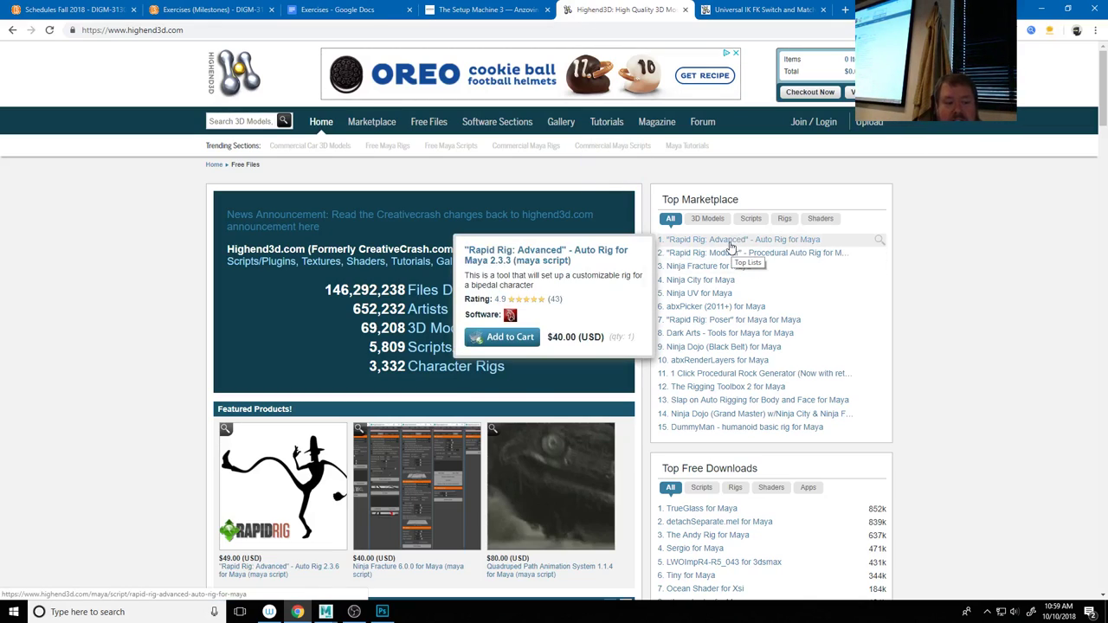
mouse_move(283, 504)
left_click(284, 504)
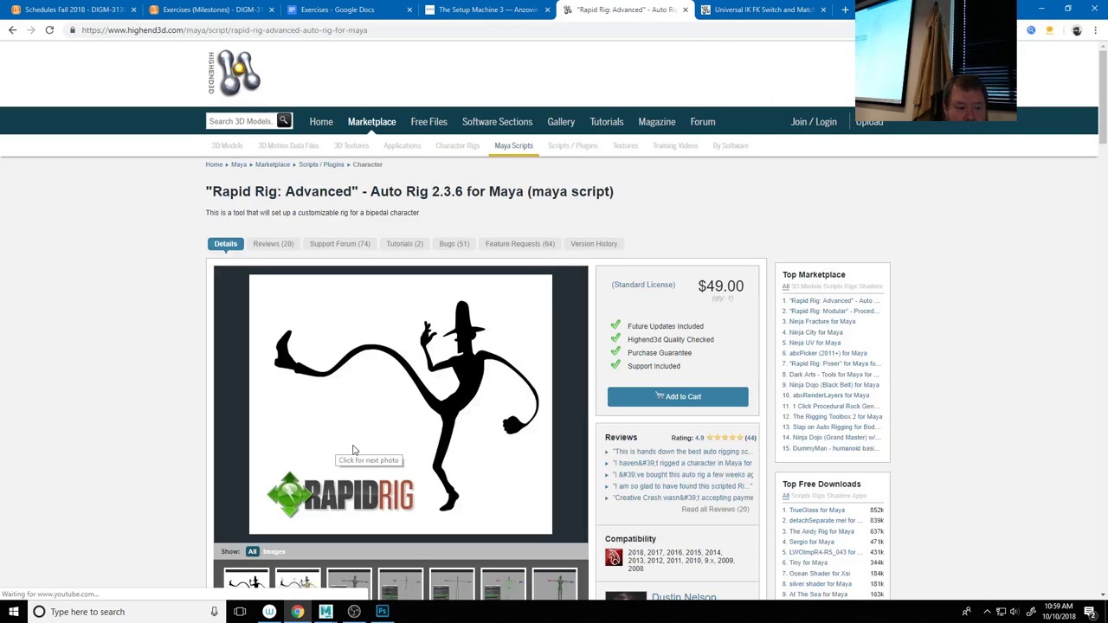
scroll(353, 450, "down", 3)
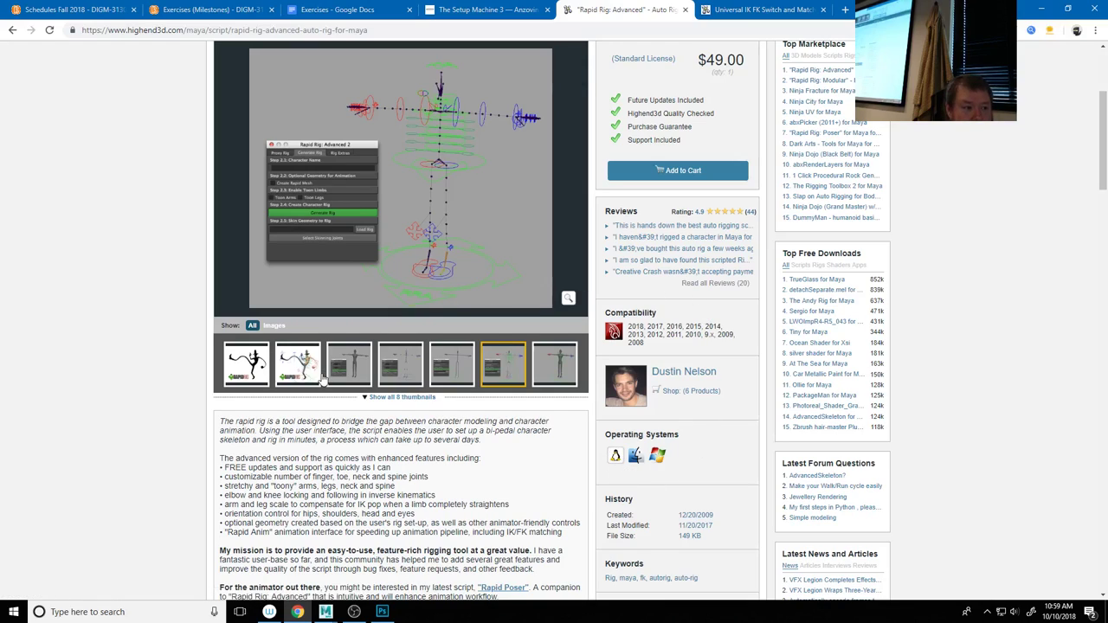
scroll(326, 378, "up", 3)
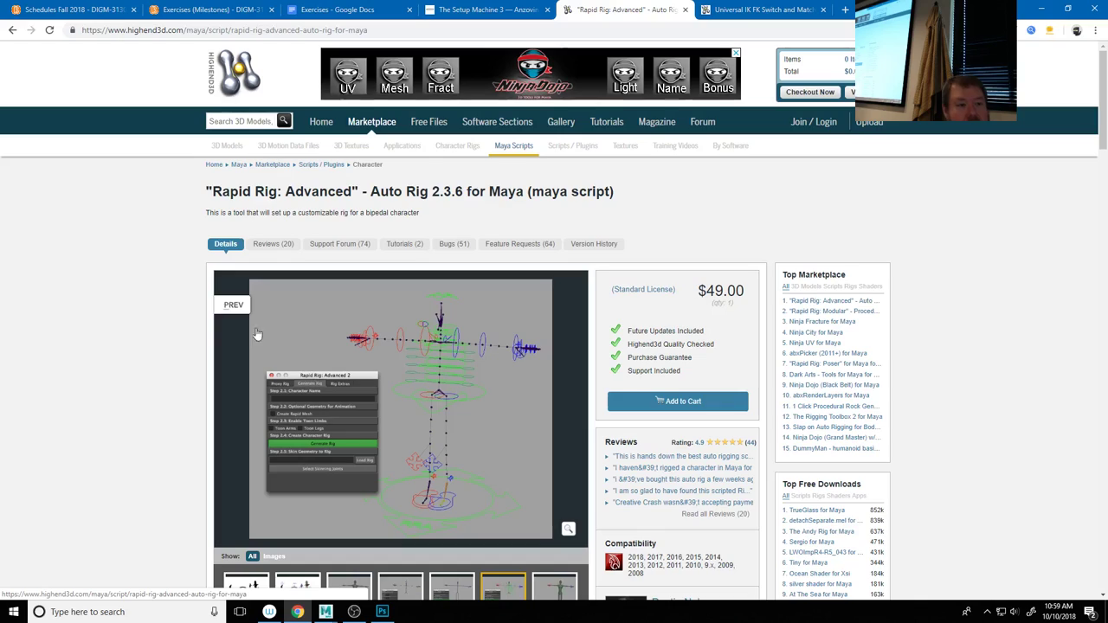
Search the Highend3D store for "Autorig" with Maya compatibility and the Scripts / Plugins category
left_click(265, 121)
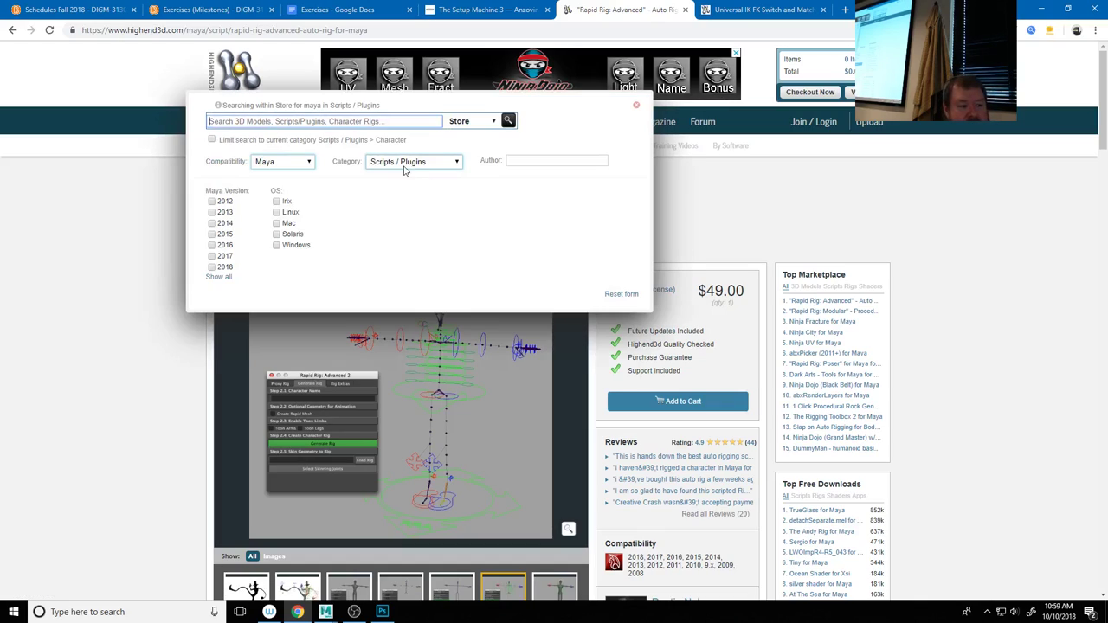
left_click(282, 164)
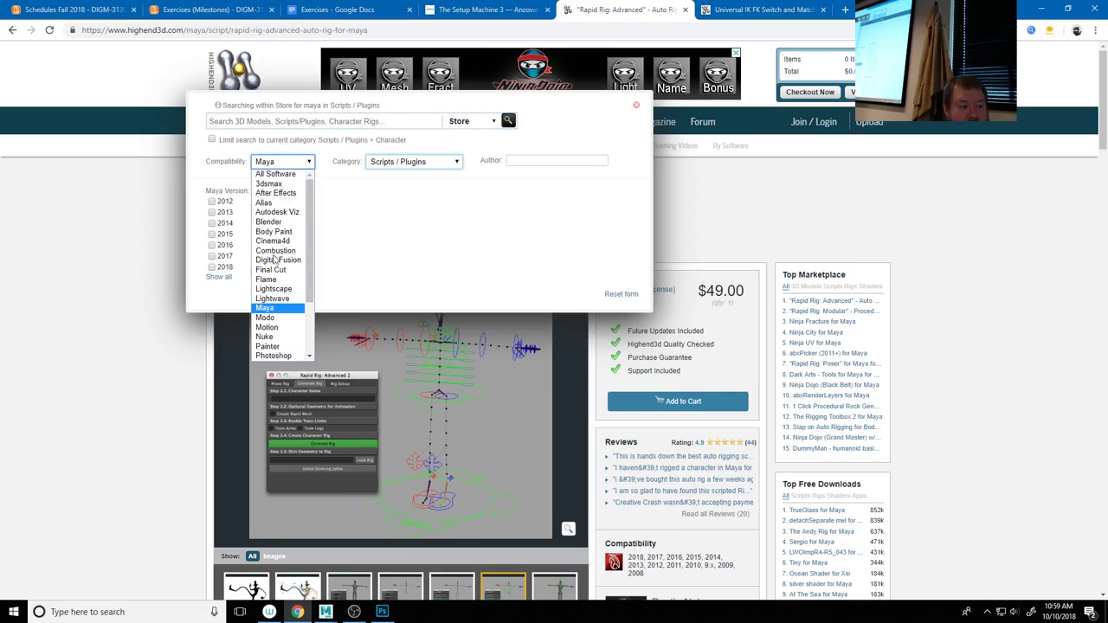
left_click(265, 308)
left_click(441, 163)
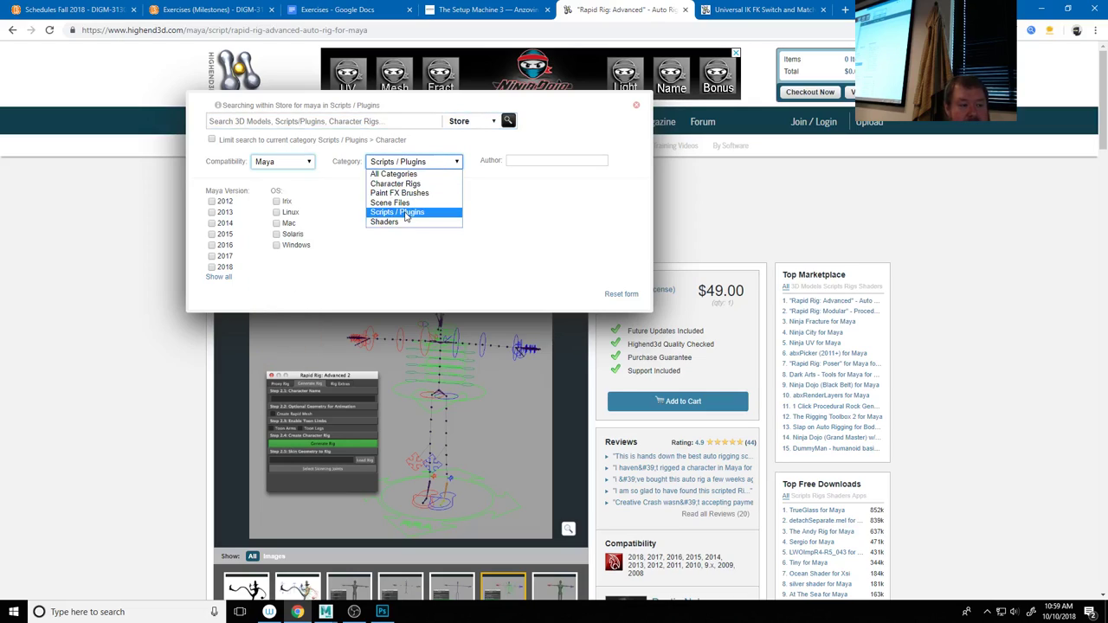
left_click(406, 213)
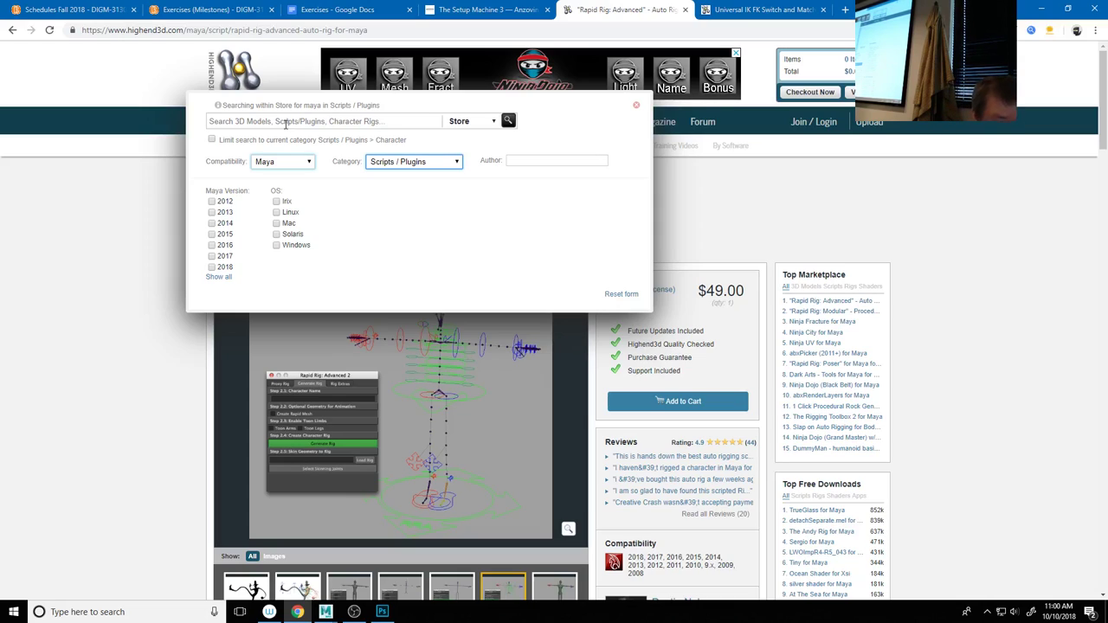
left_click(285, 124)
type("Autorig")
key("Return")
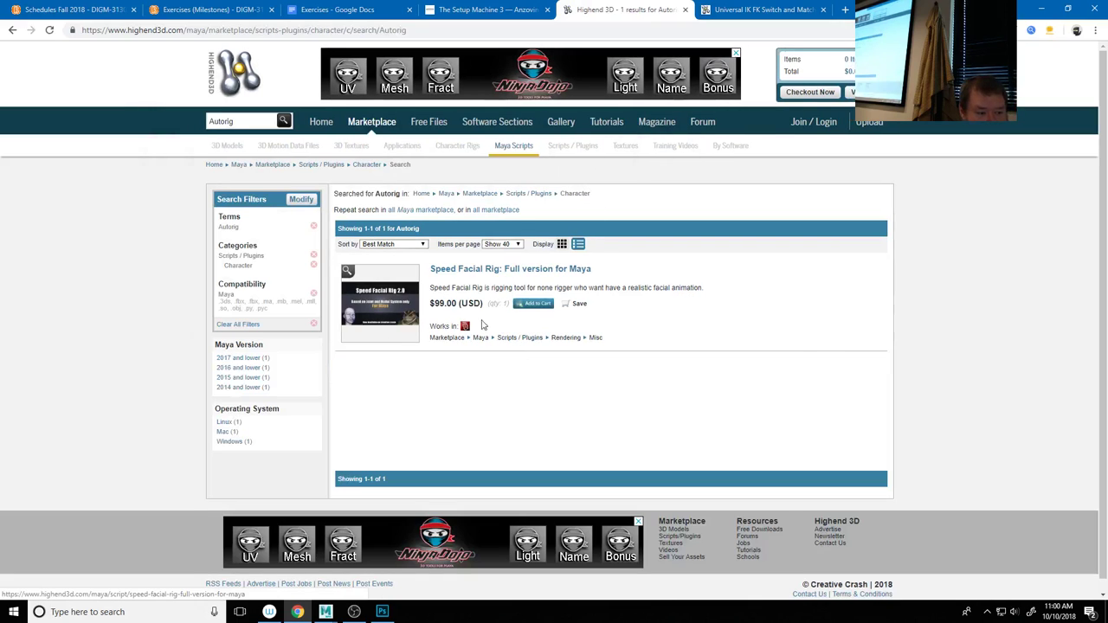
Broaden the Highend3D store search by changing the search term to "rig"
left_click(228, 121)
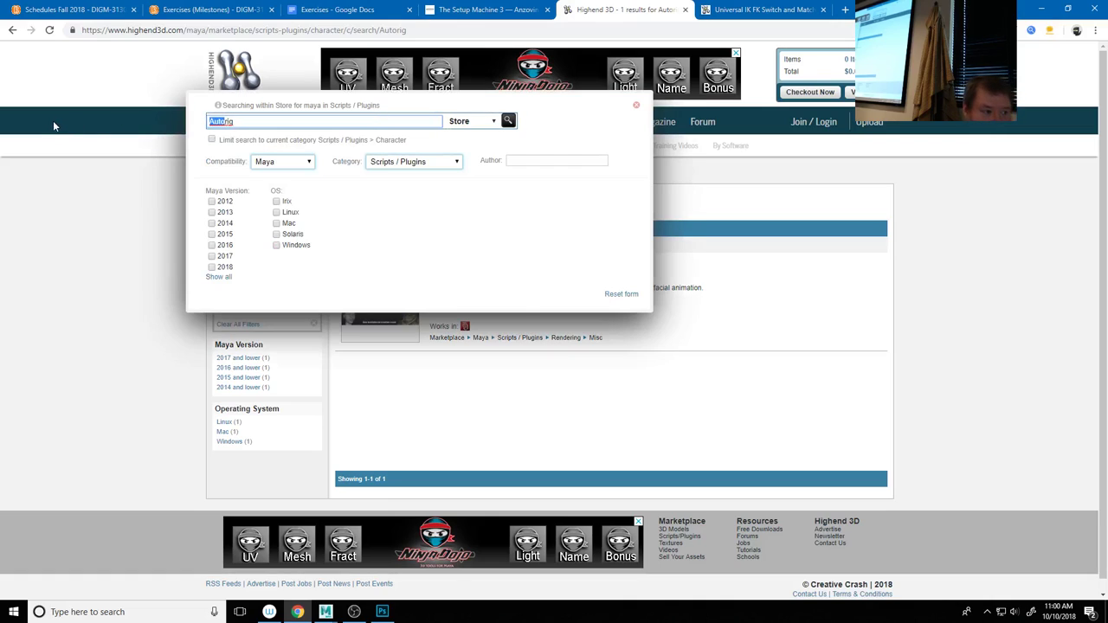
type("rig")
key("Return")
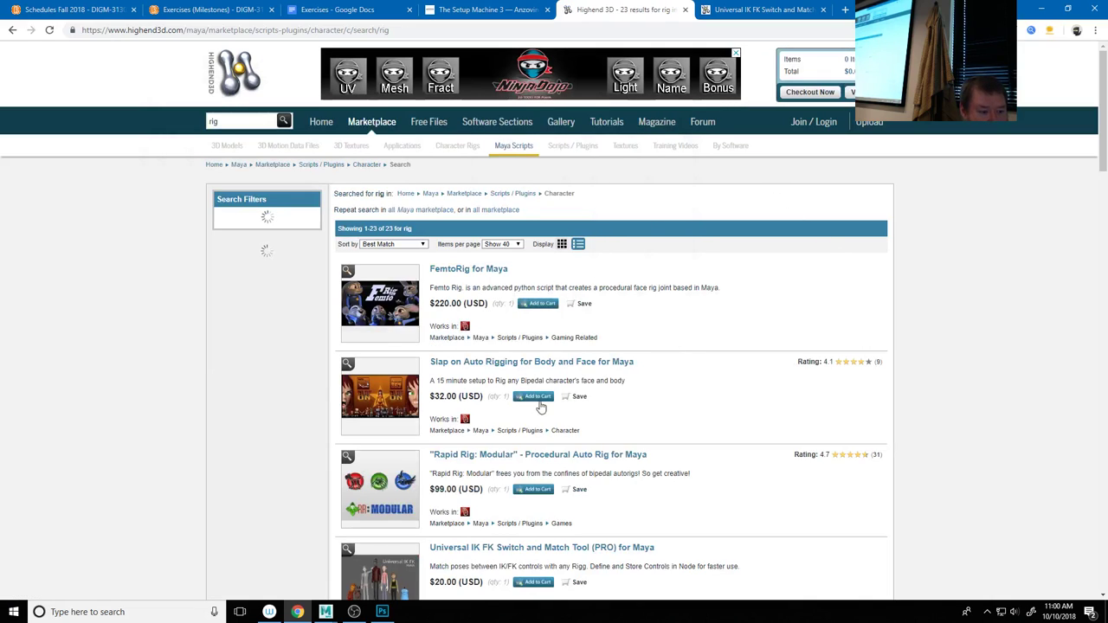
Examine the rigging tools and their prices in the full list of results, and sort the list by Price: Lowest First
scroll(507, 255, "down", 3)
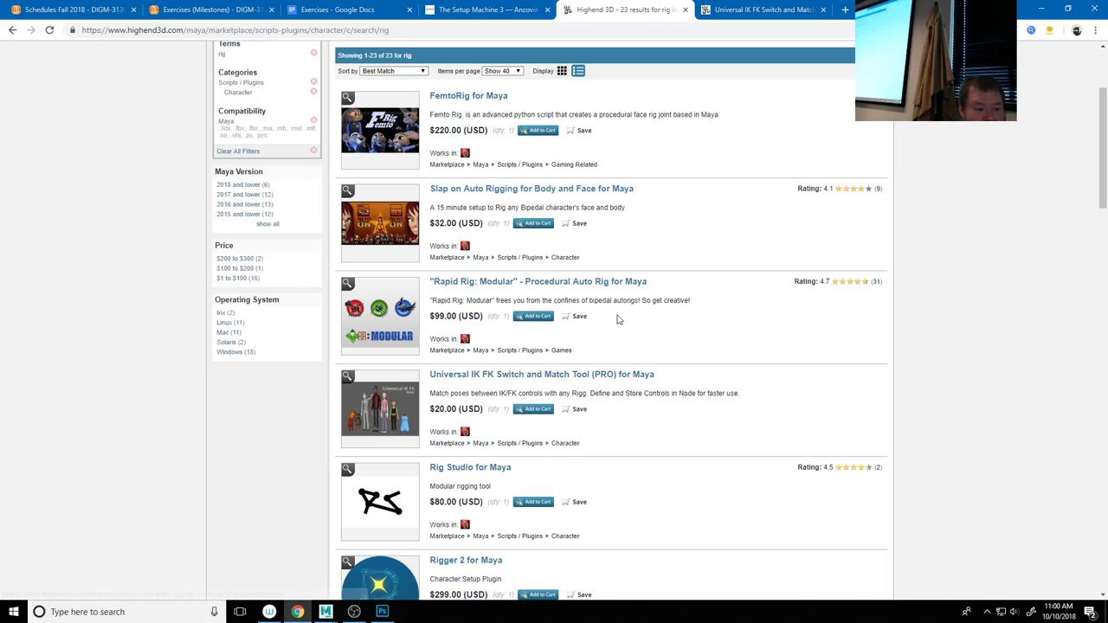
scroll(571, 340, "down", 2)
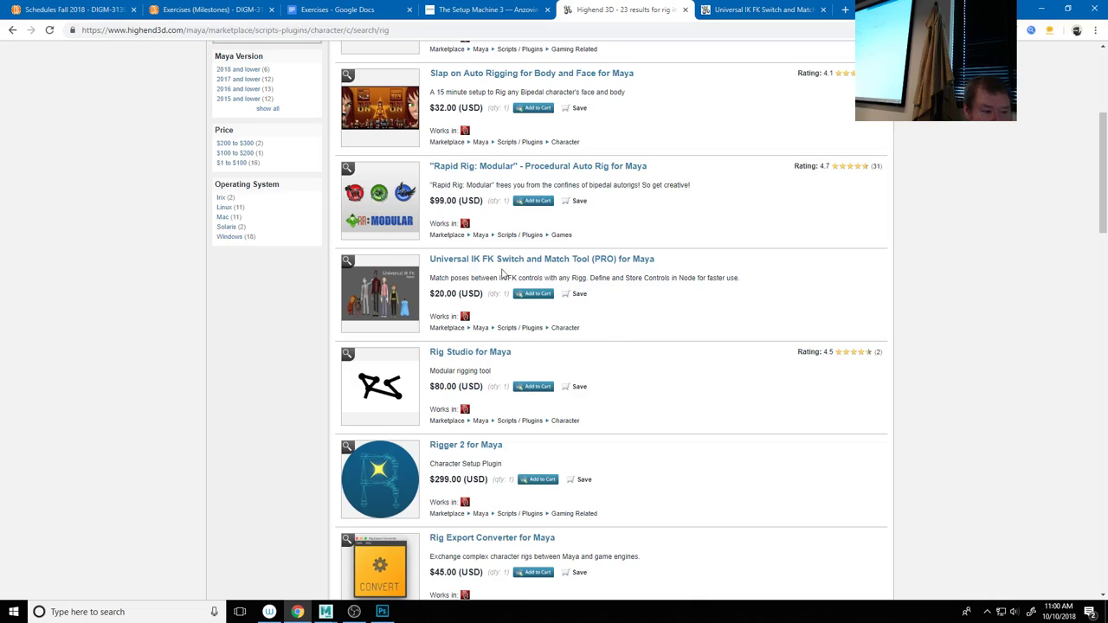
scroll(506, 313, "down", 2)
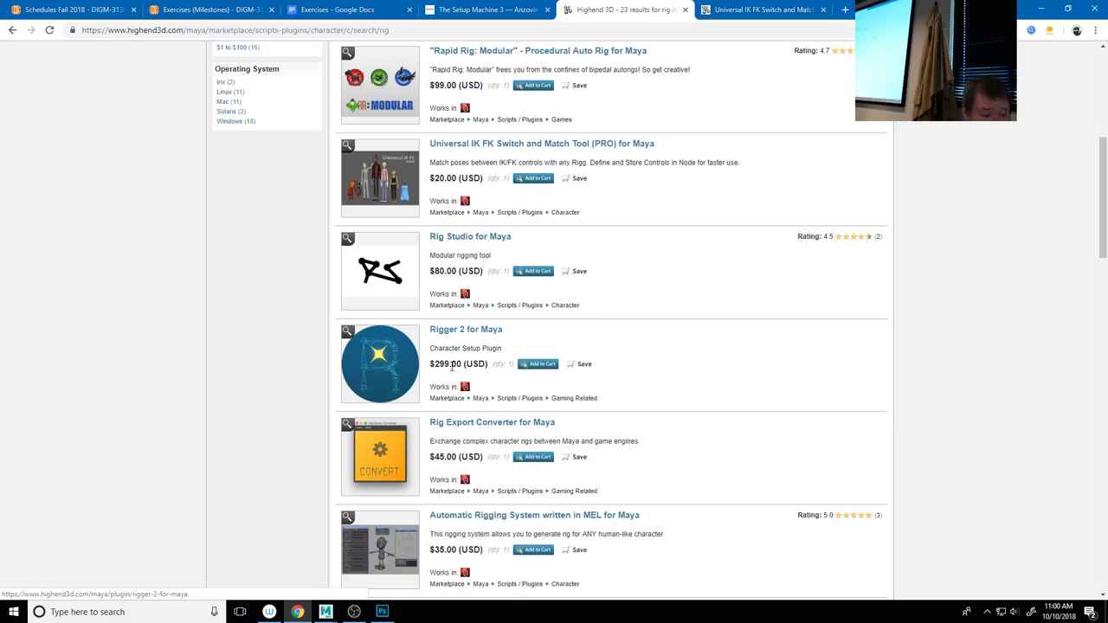
scroll(658, 362, "down", 2)
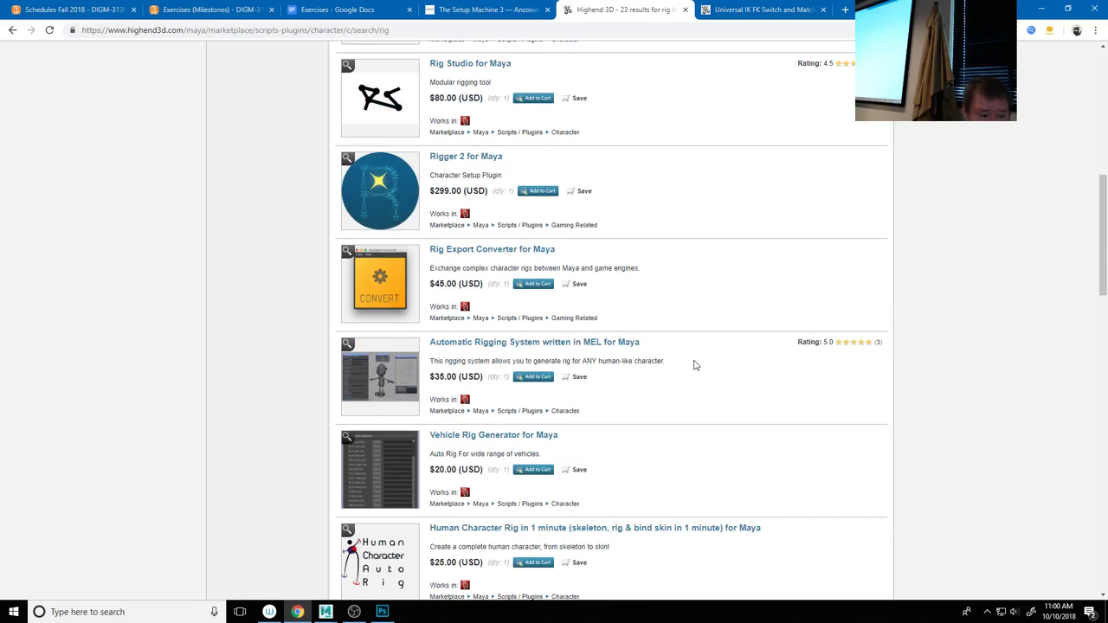
scroll(581, 327, "down", 1)
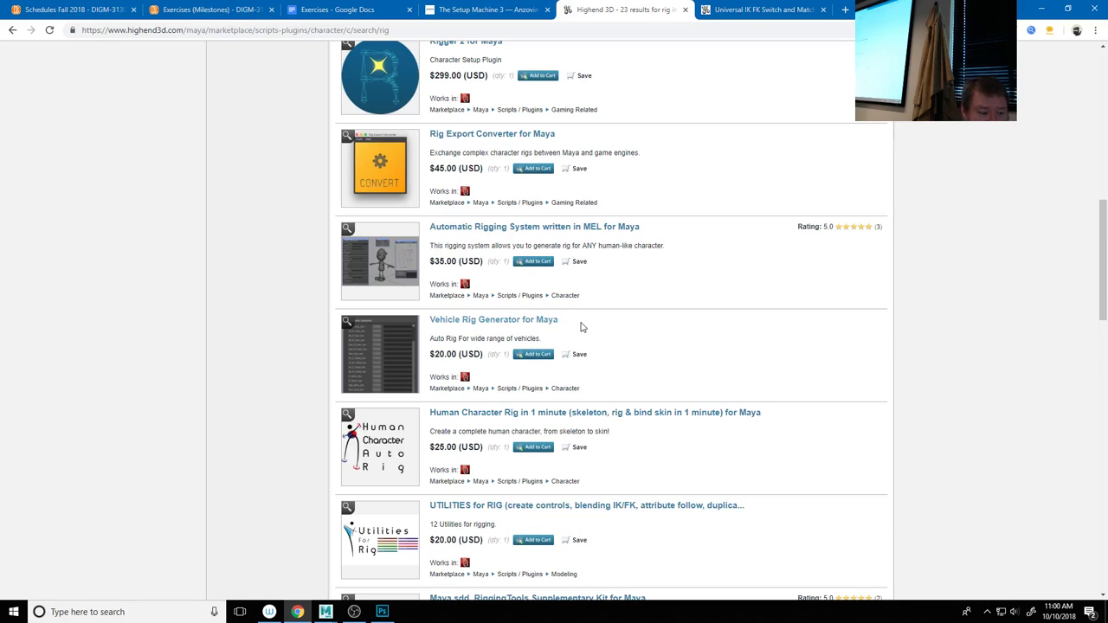
scroll(582, 327, "down", 7)
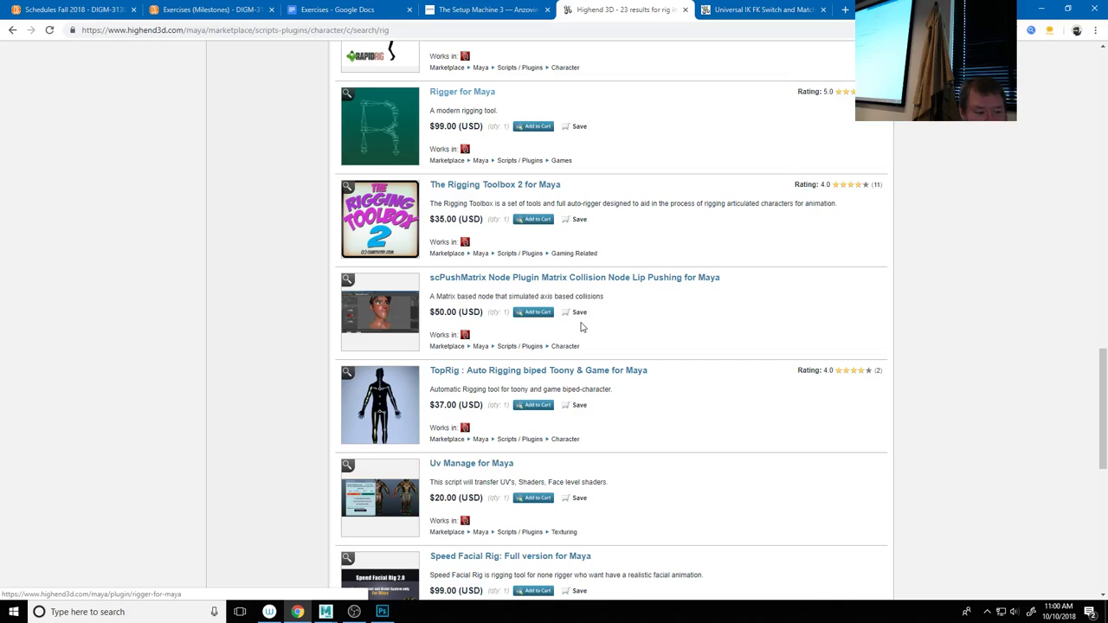
scroll(661, 366, "down", 6)
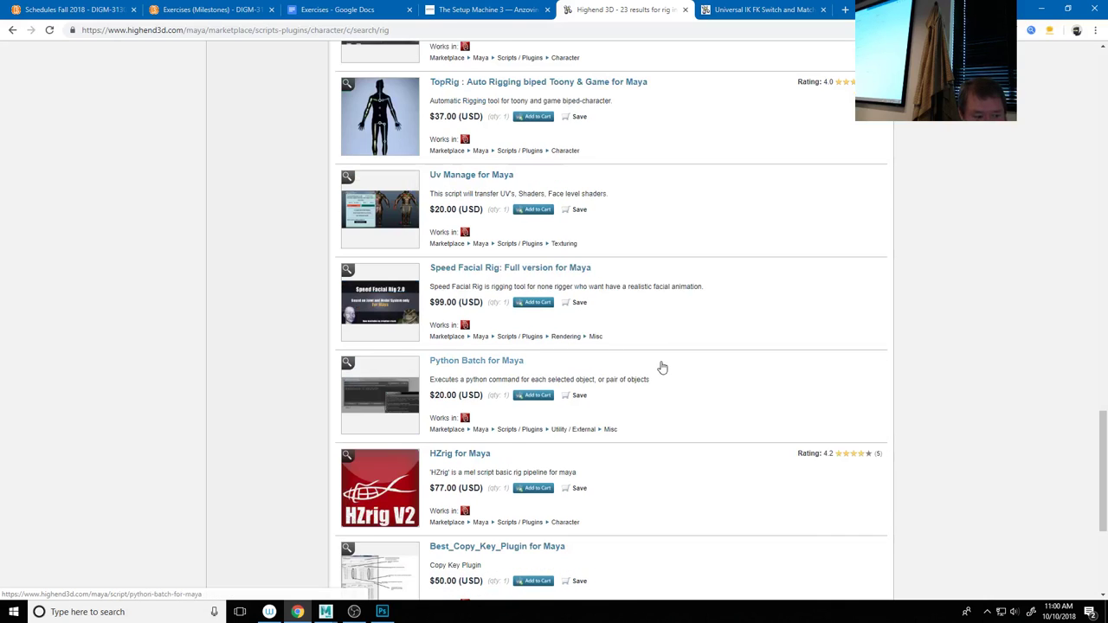
scroll(660, 366, "down", 1)
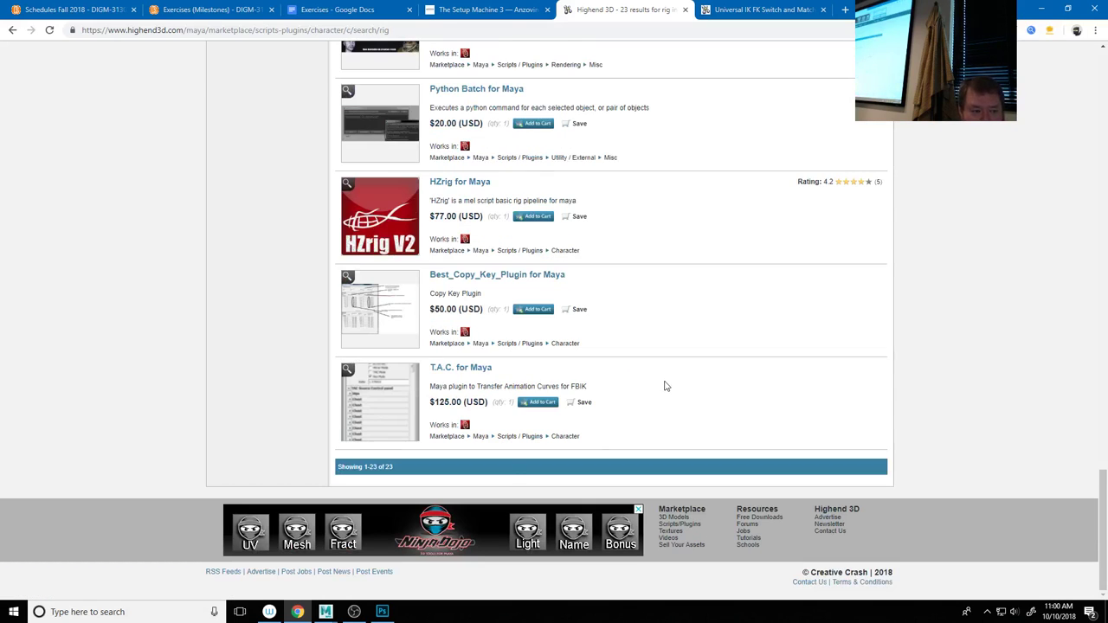
scroll(665, 386, "up", 10)
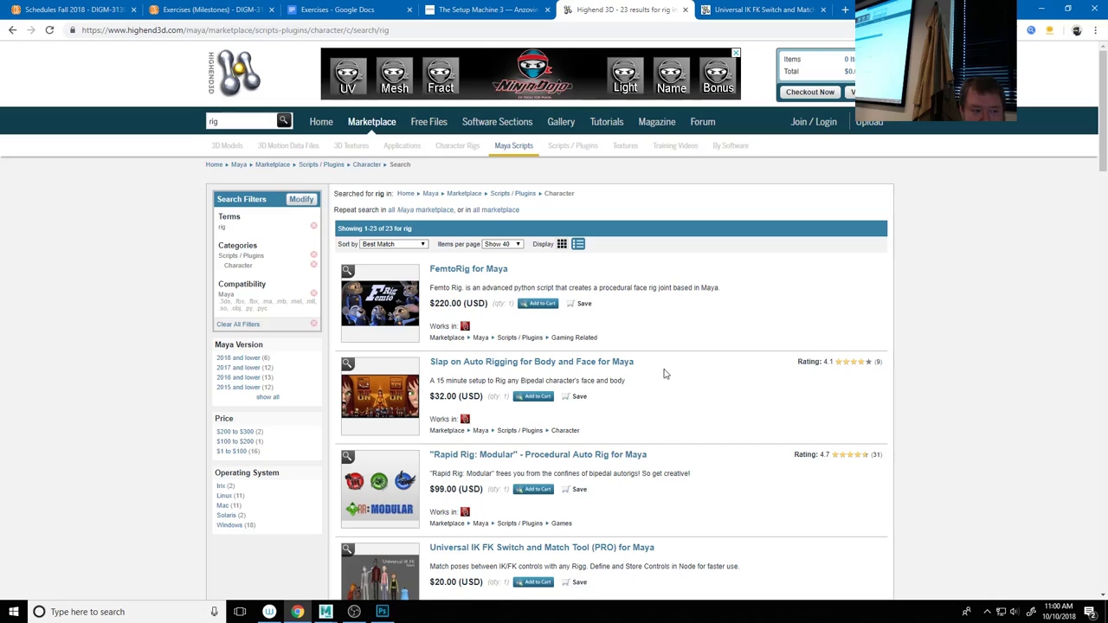
left_click(422, 246)
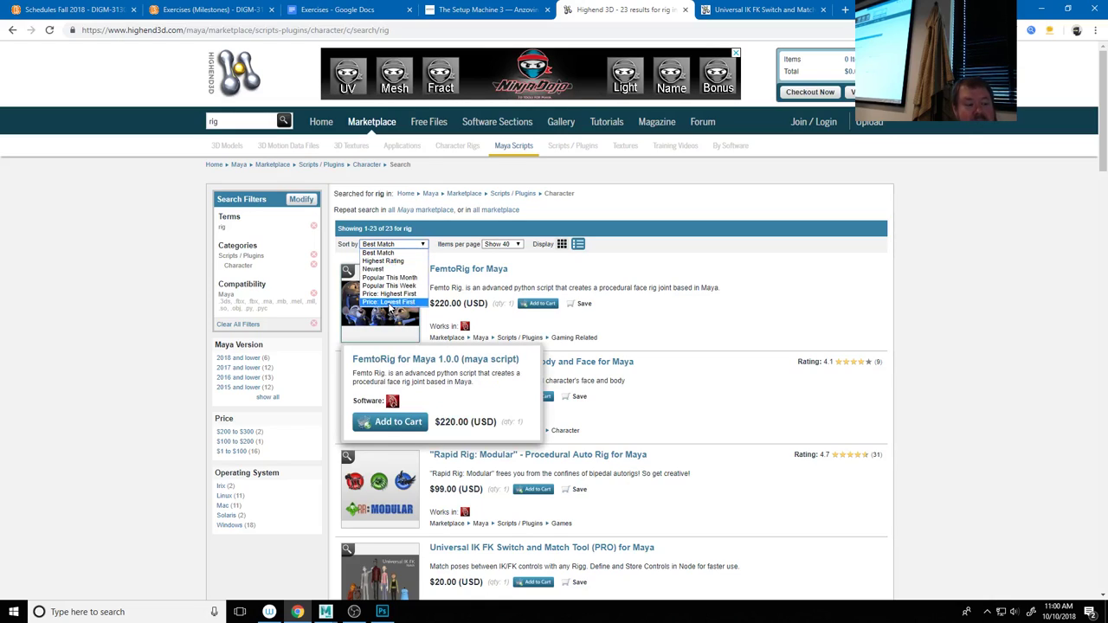
left_click(388, 302)
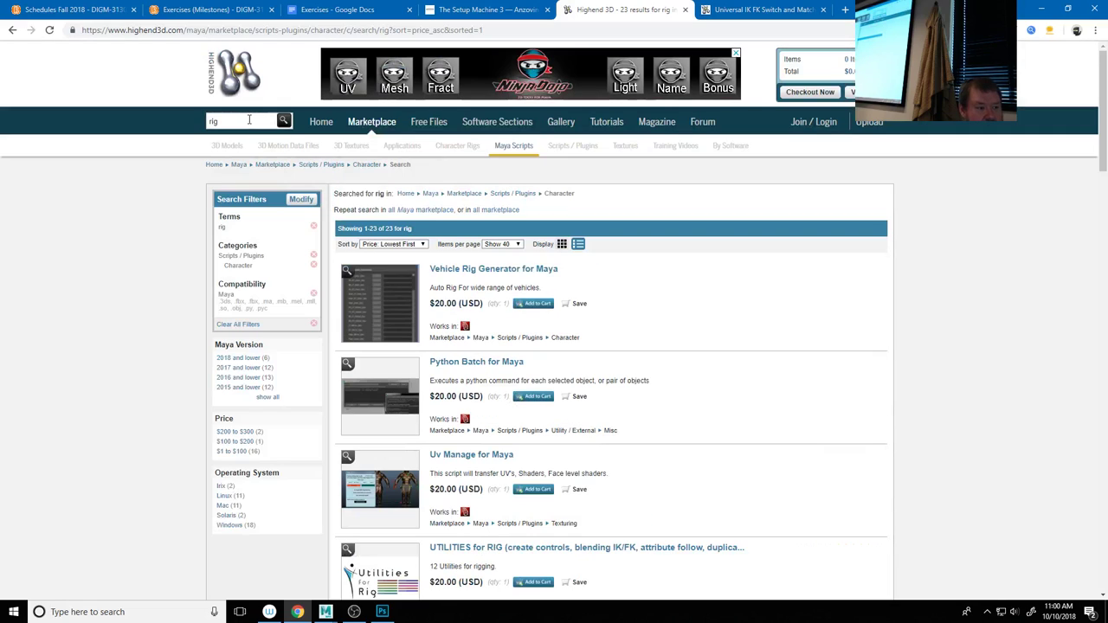
Repeat the "rig" search within Free files for Maya, limited to the Scripts / Plugins category
left_click(250, 121)
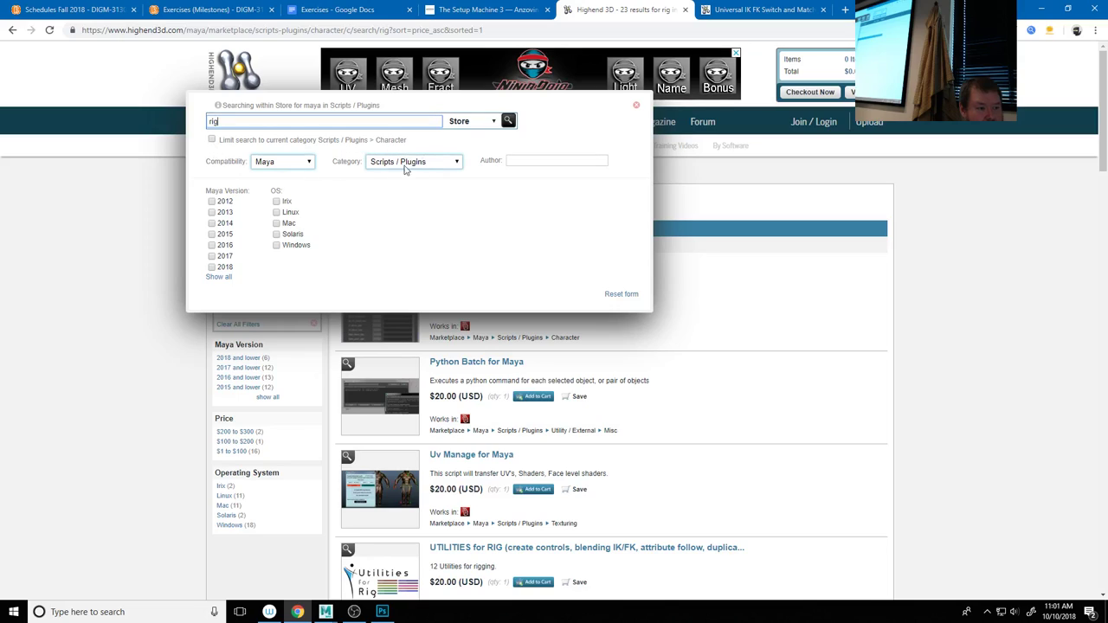
left_click(493, 123)
left_click(476, 145)
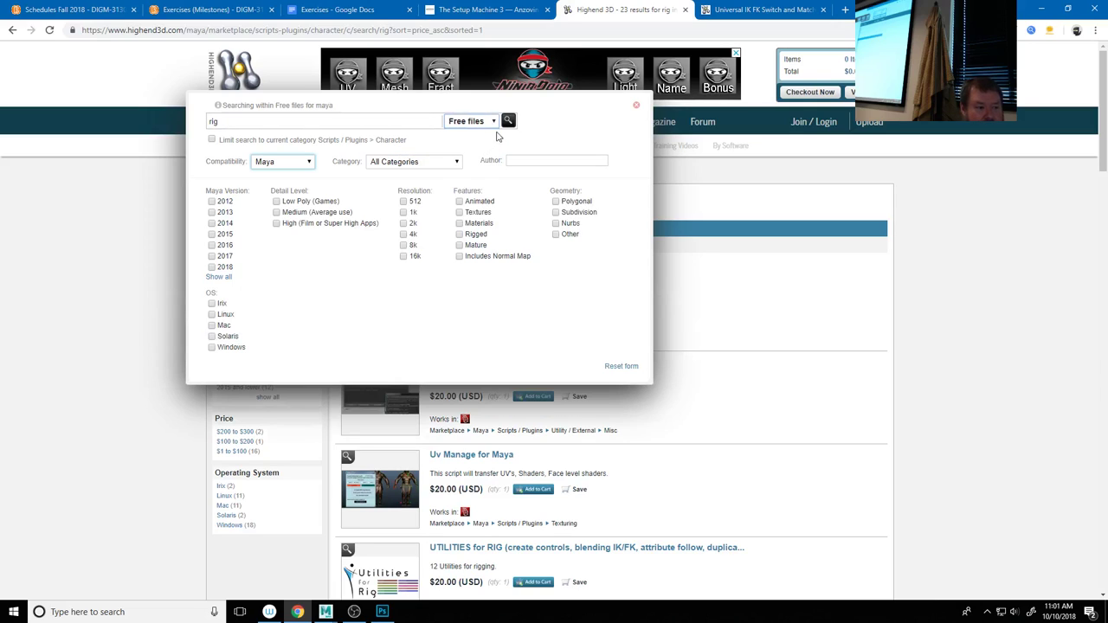
left_click(455, 165)
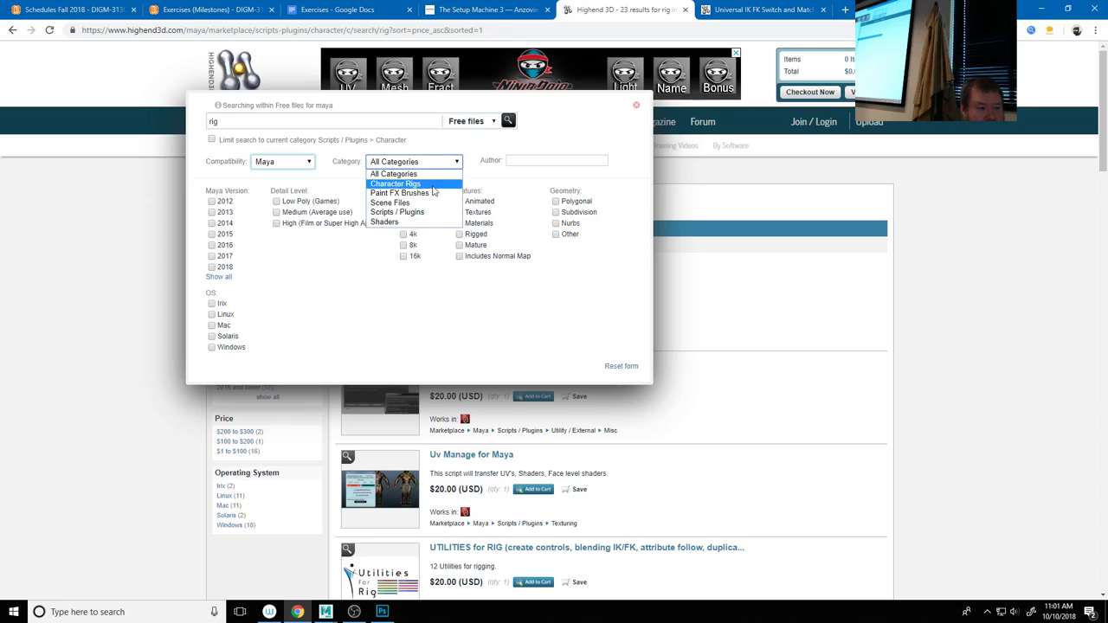
left_click(407, 213)
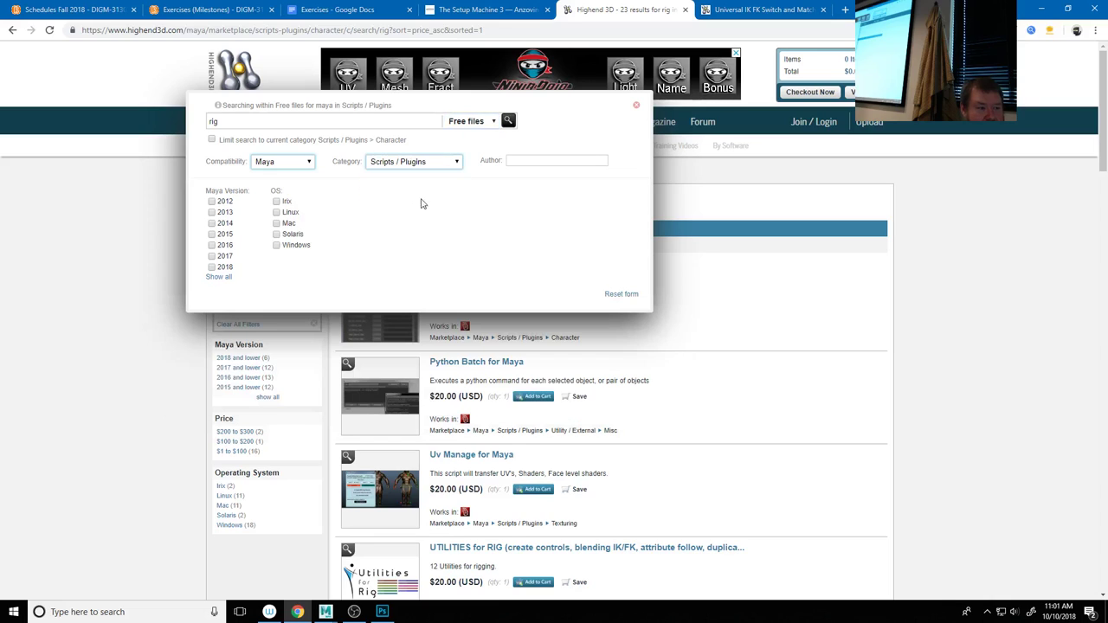
left_click(509, 124)
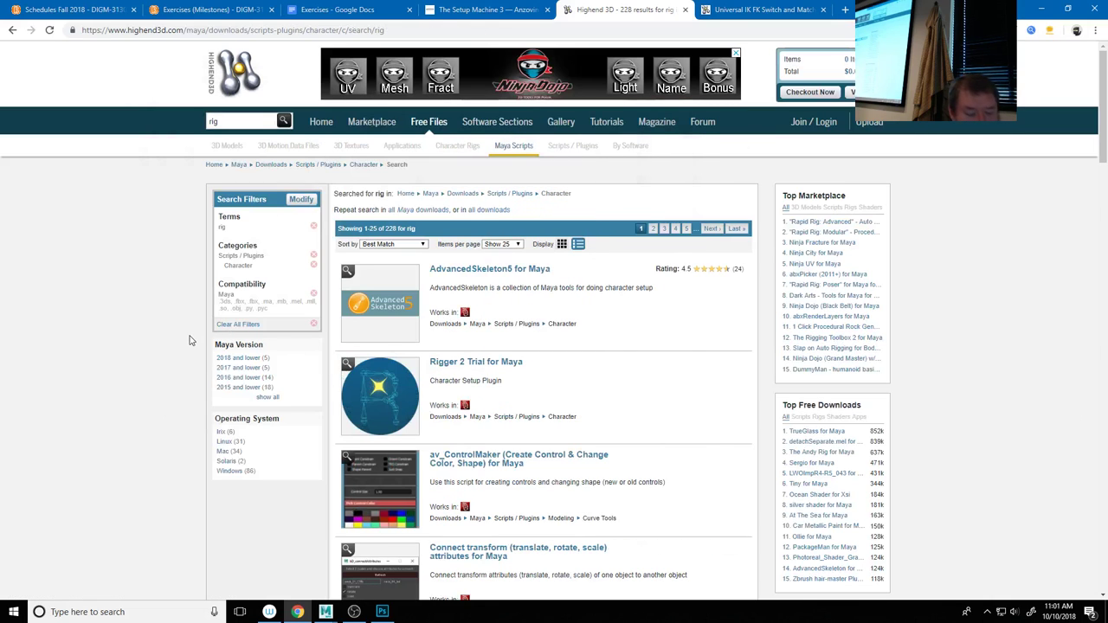
scroll(189, 342, "down", 1)
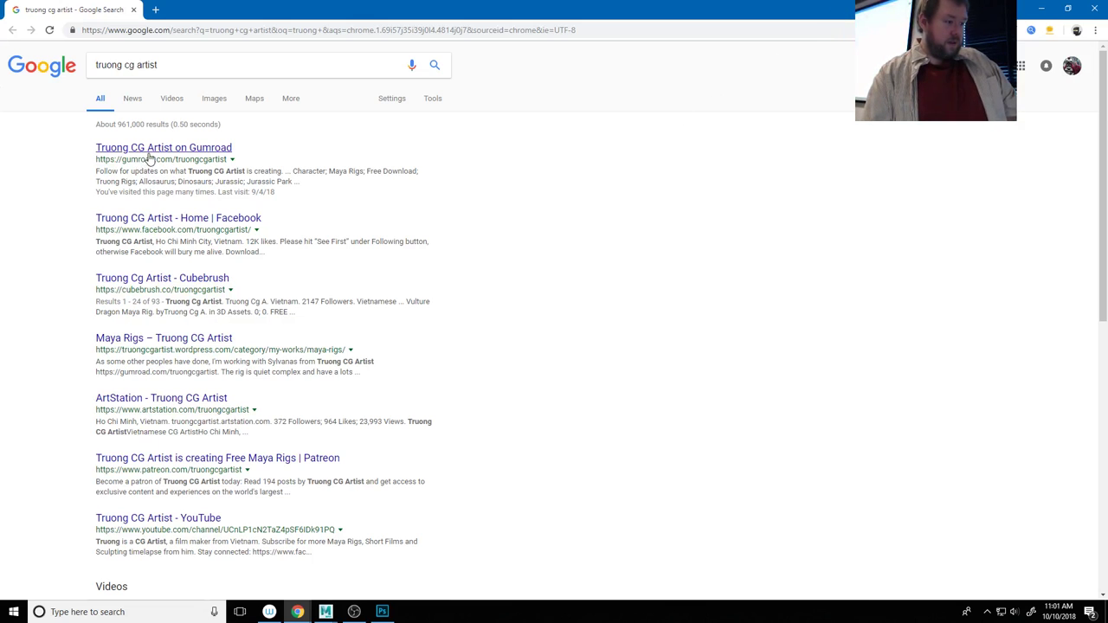
Open the Truong CG Artist page on Gumroad from the Google results and examine the whole catalogue of Maya rigs
left_click(149, 149)
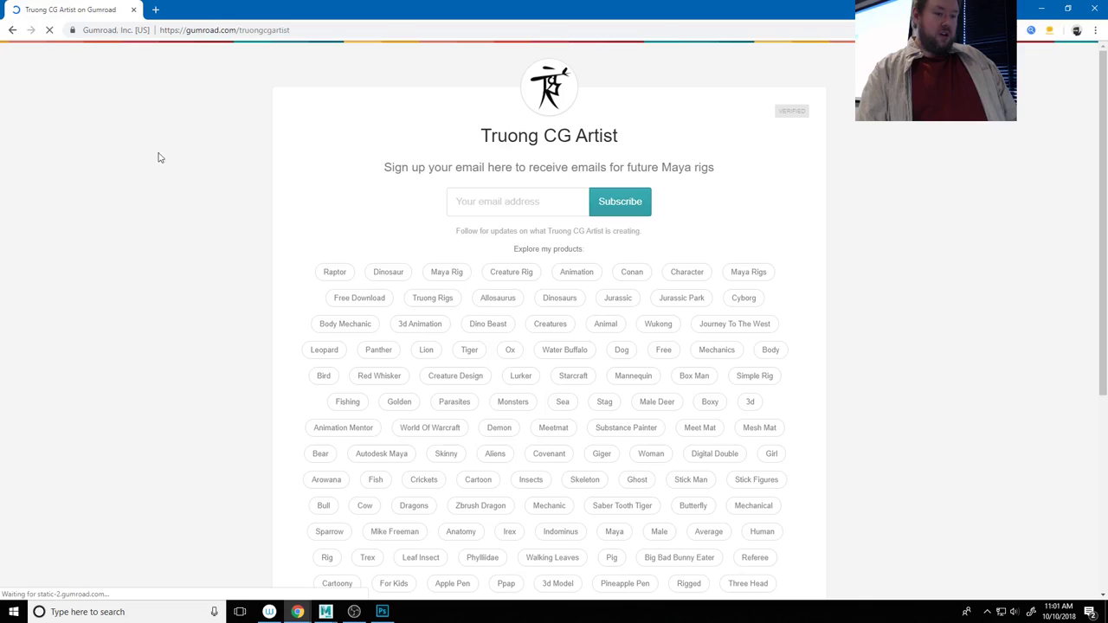
scroll(663, 433, "down", 10)
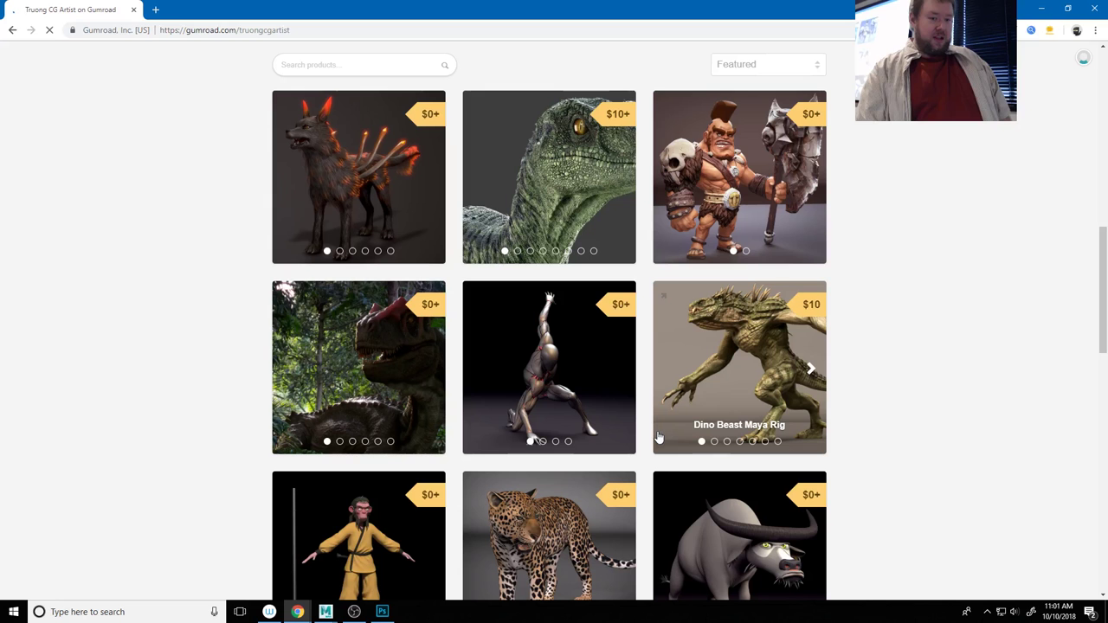
scroll(658, 437, "down", 10)
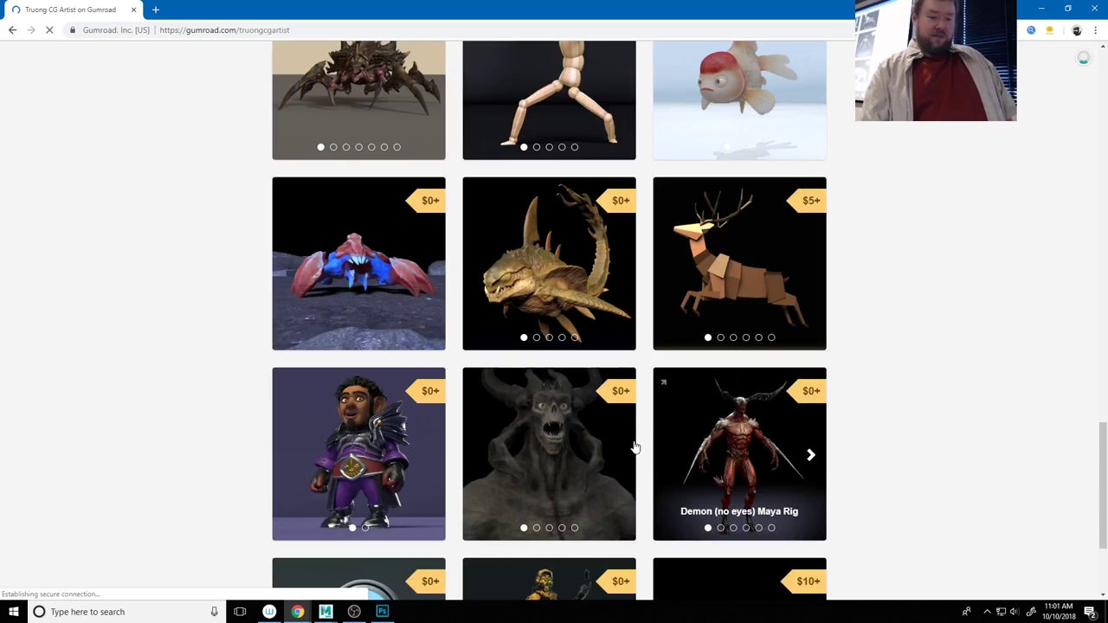
scroll(630, 441, "down", 5)
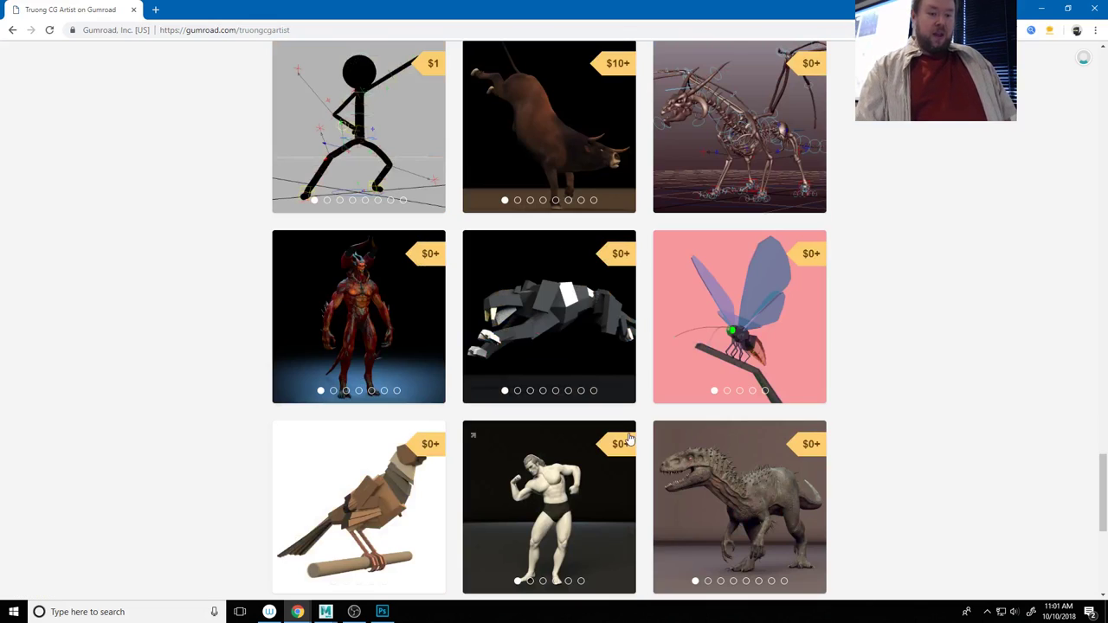
scroll(629, 438, "down", 3)
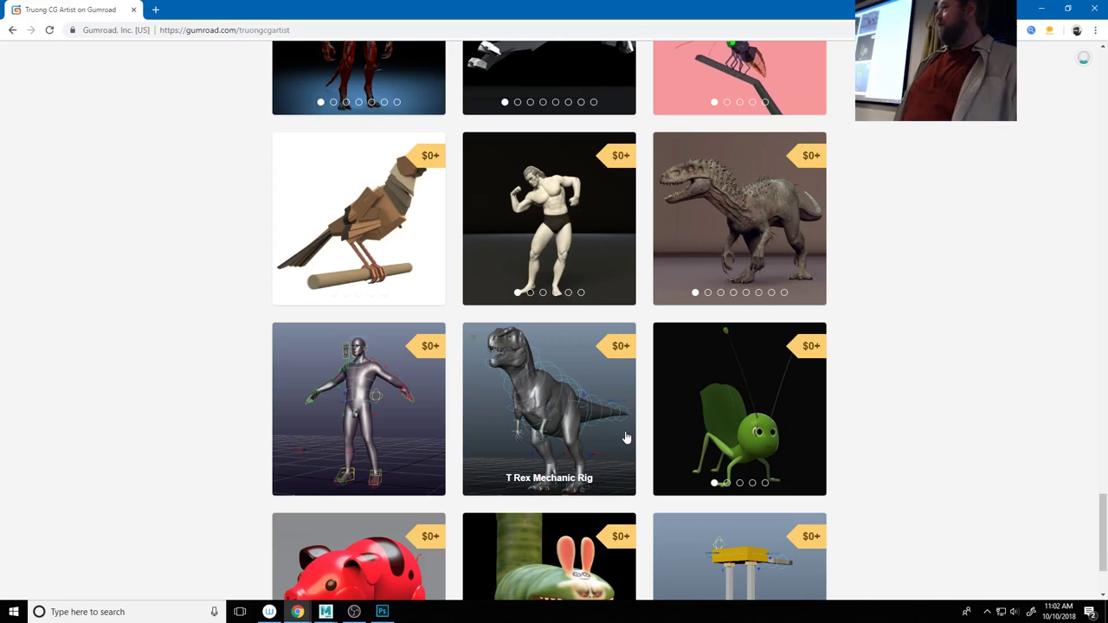
scroll(627, 438, "down", 2)
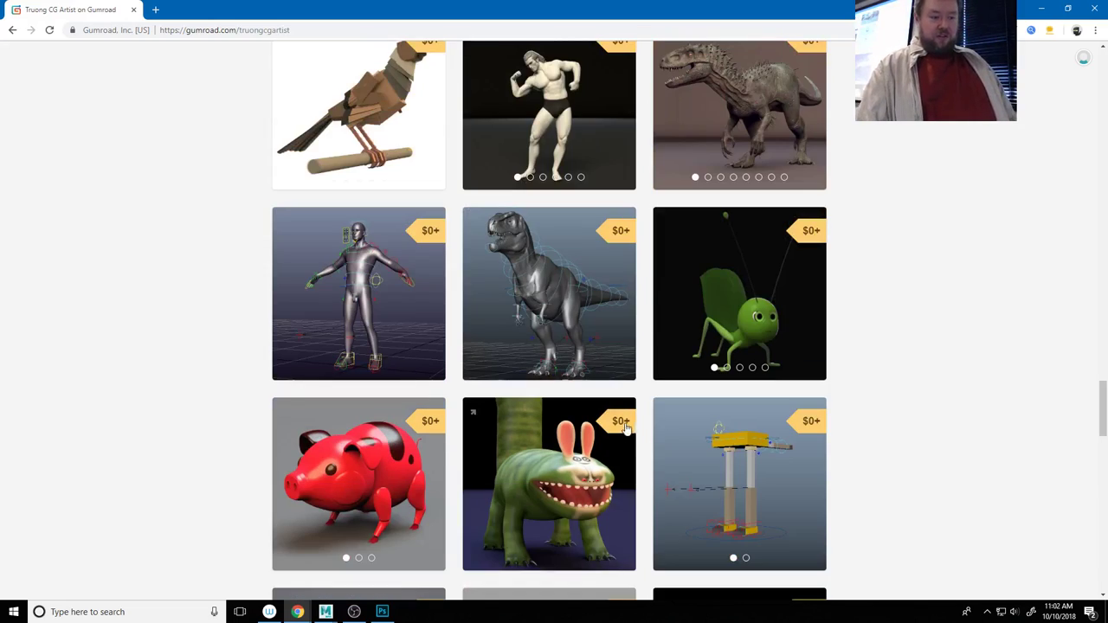
scroll(623, 428, "down", 8)
scroll(614, 427, "up", 3)
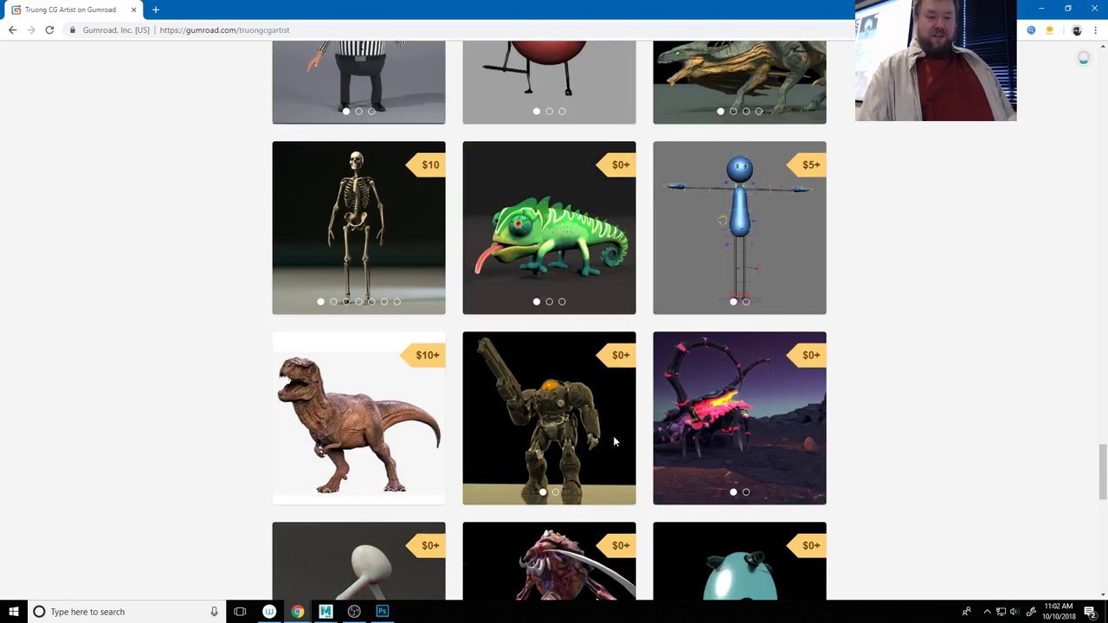
scroll(613, 436, "down", 7)
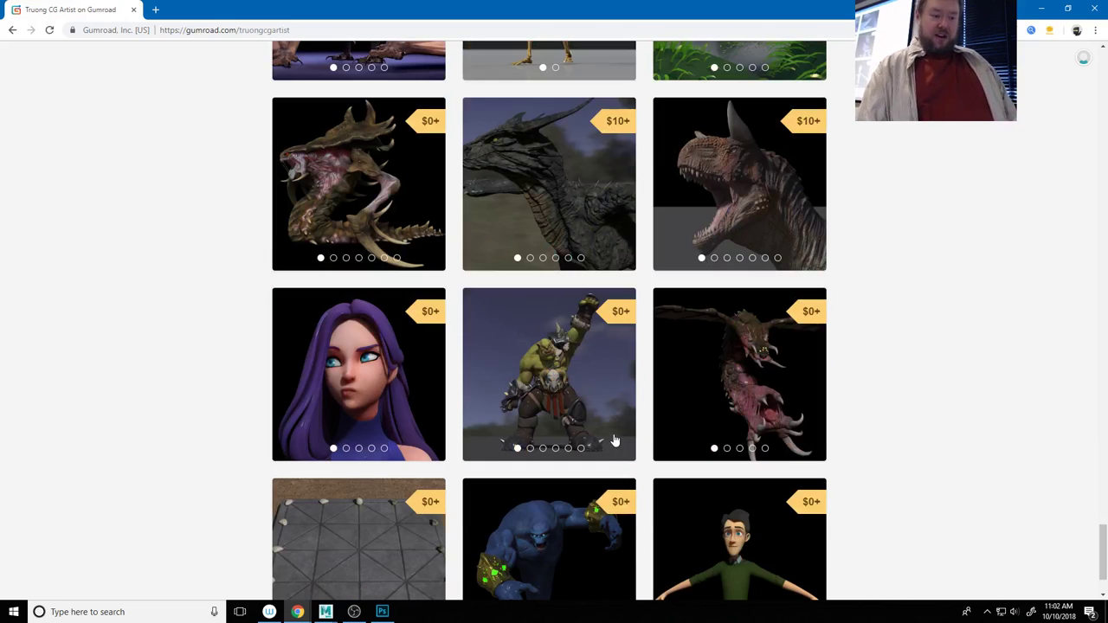
scroll(613, 440, "down", 2)
scroll(608, 381, "up", 6)
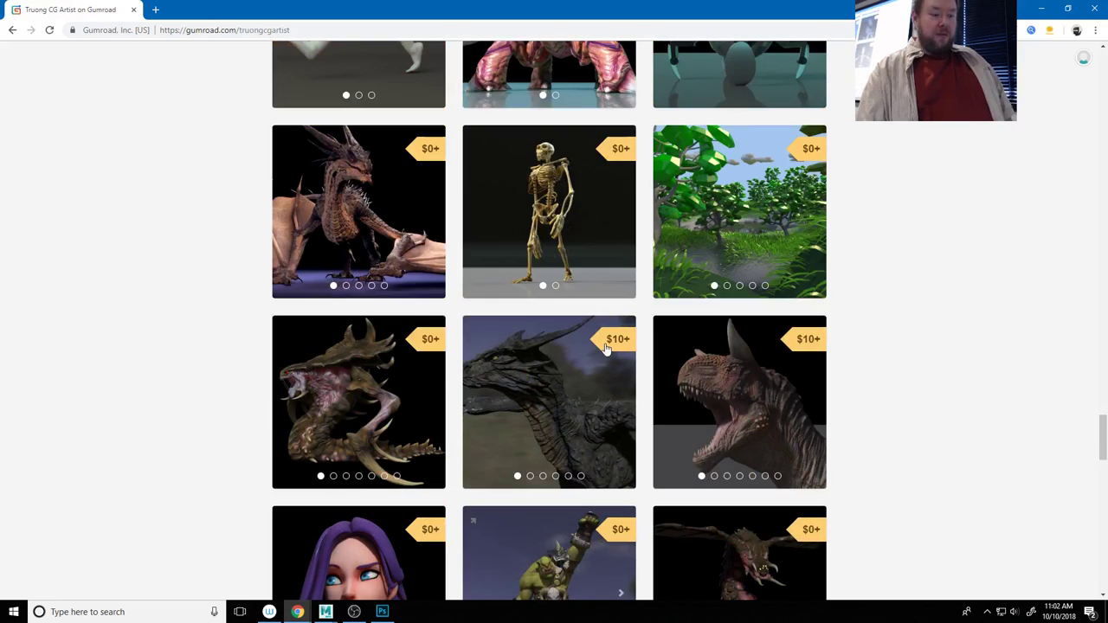
scroll(606, 347, "down", 10)
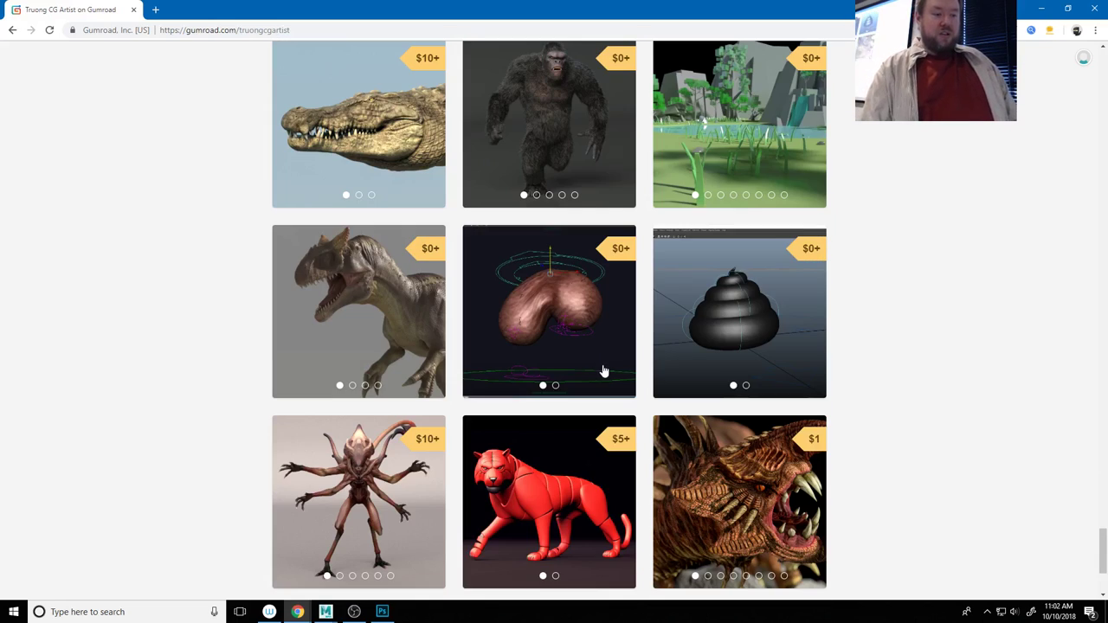
scroll(604, 370, "down", 3)
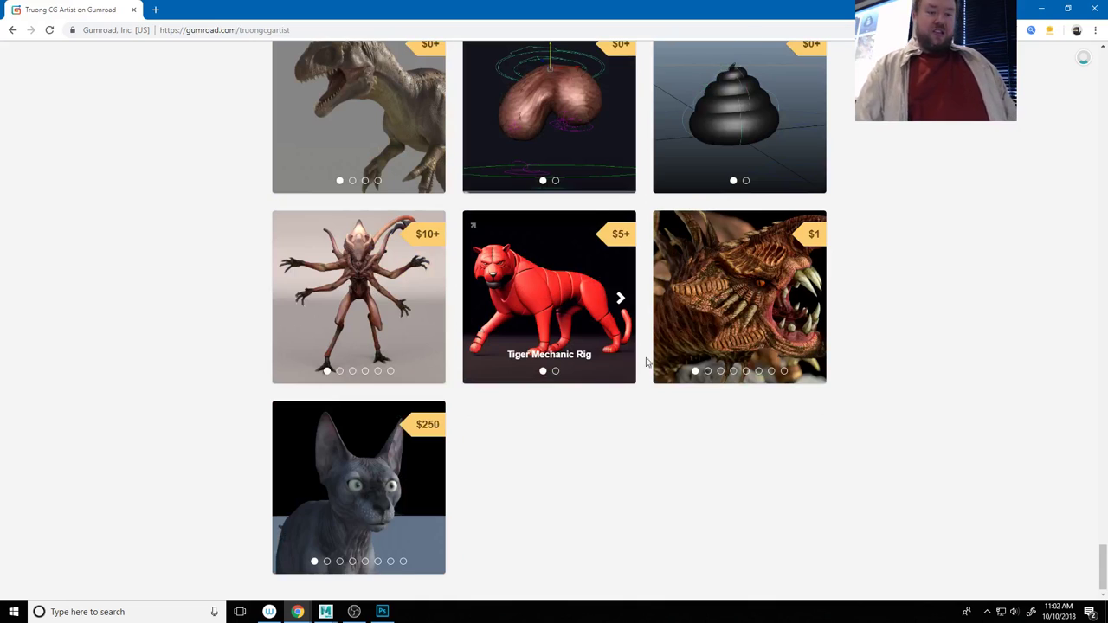
Return to the Highend3D search results, open the FREE Slap On Auto Rigging for Body and Face page and examine its feature list
left_click(1044, 9)
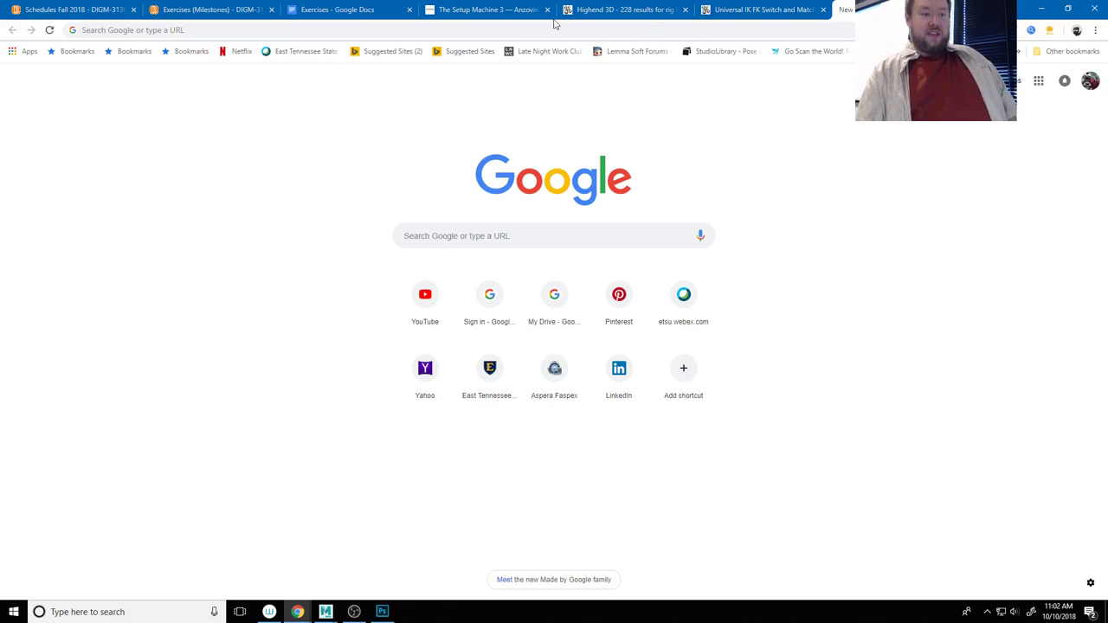
left_click(628, 10)
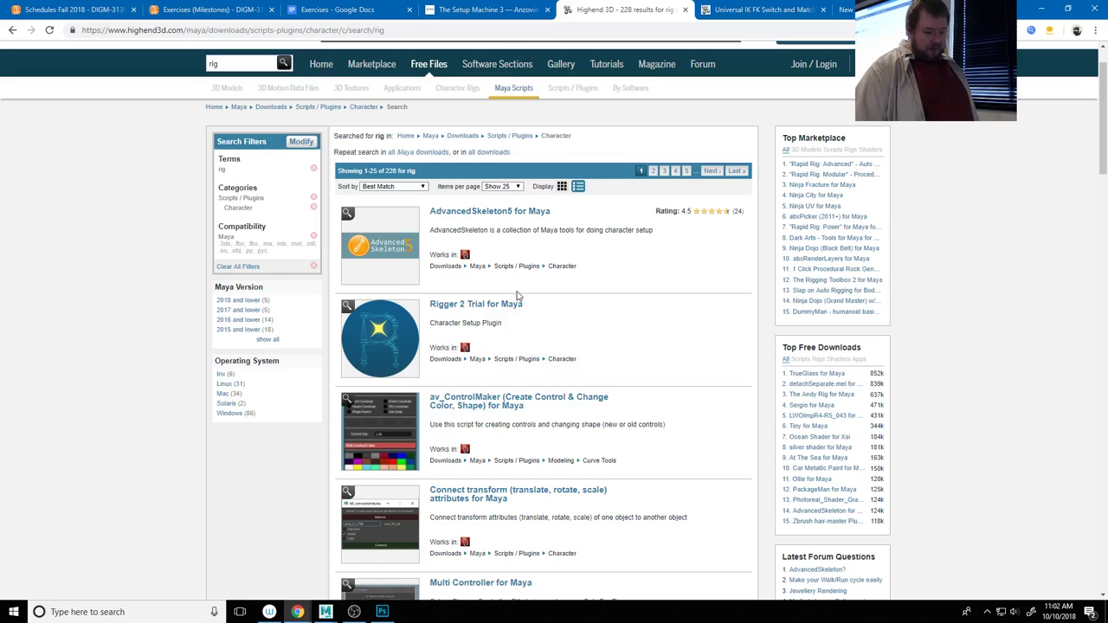
scroll(563, 333, "down", 5)
scroll(567, 344, "down", 1)
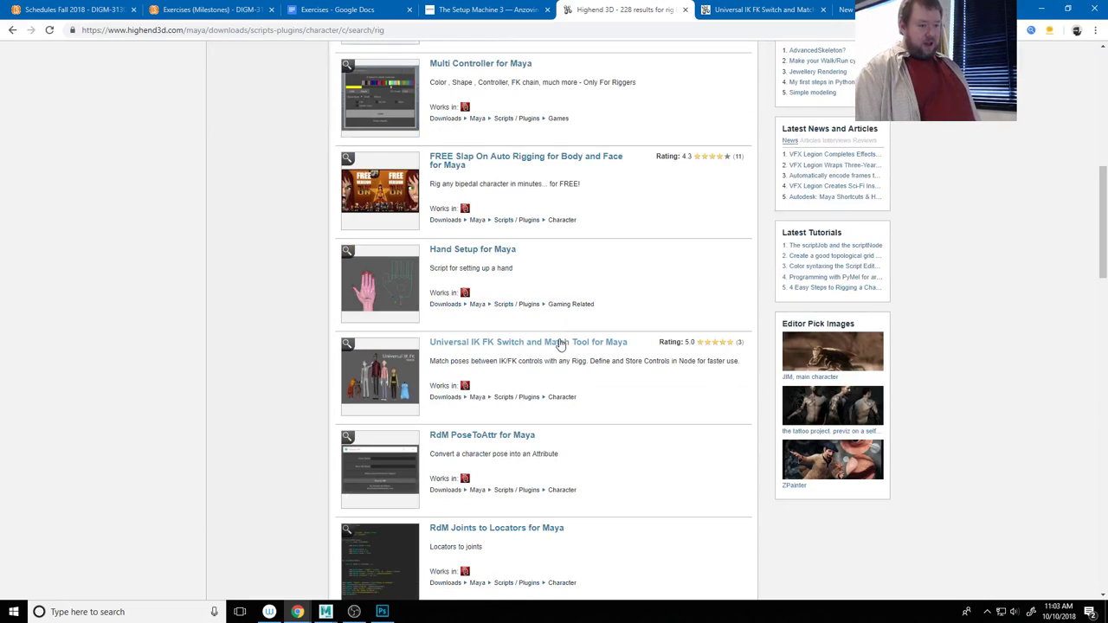
left_click(451, 165)
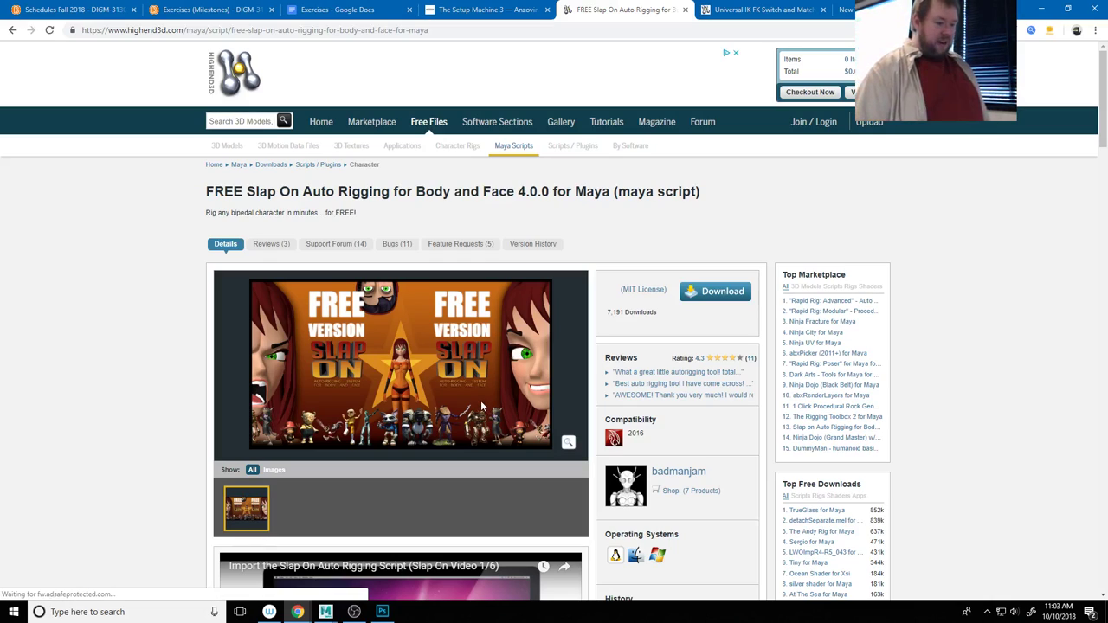
scroll(474, 410, "down", 10)
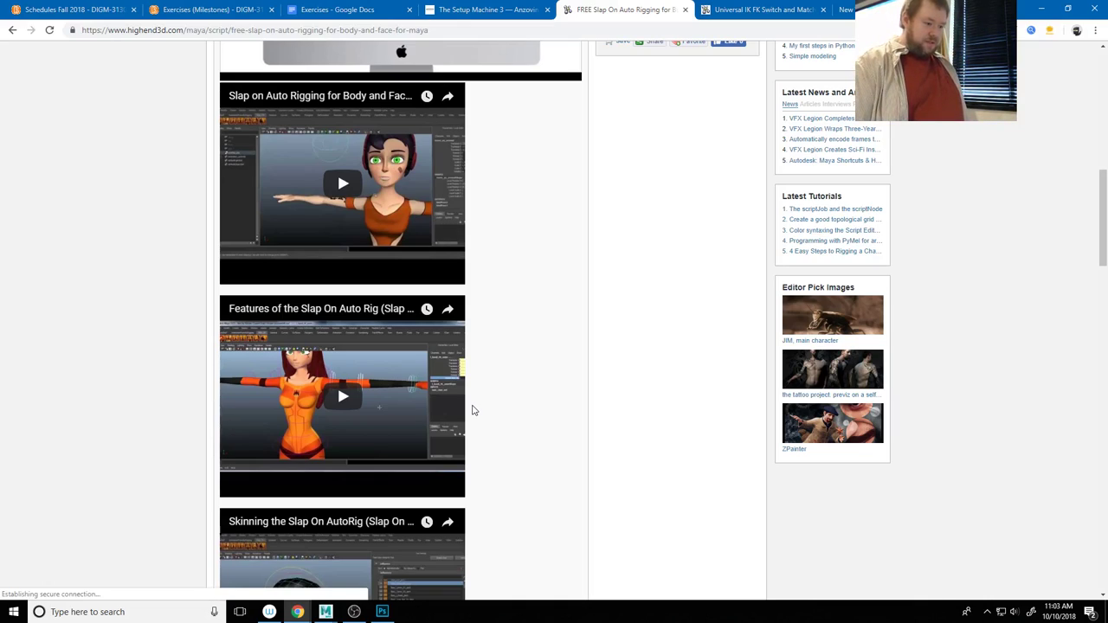
scroll(475, 410, "down", 10)
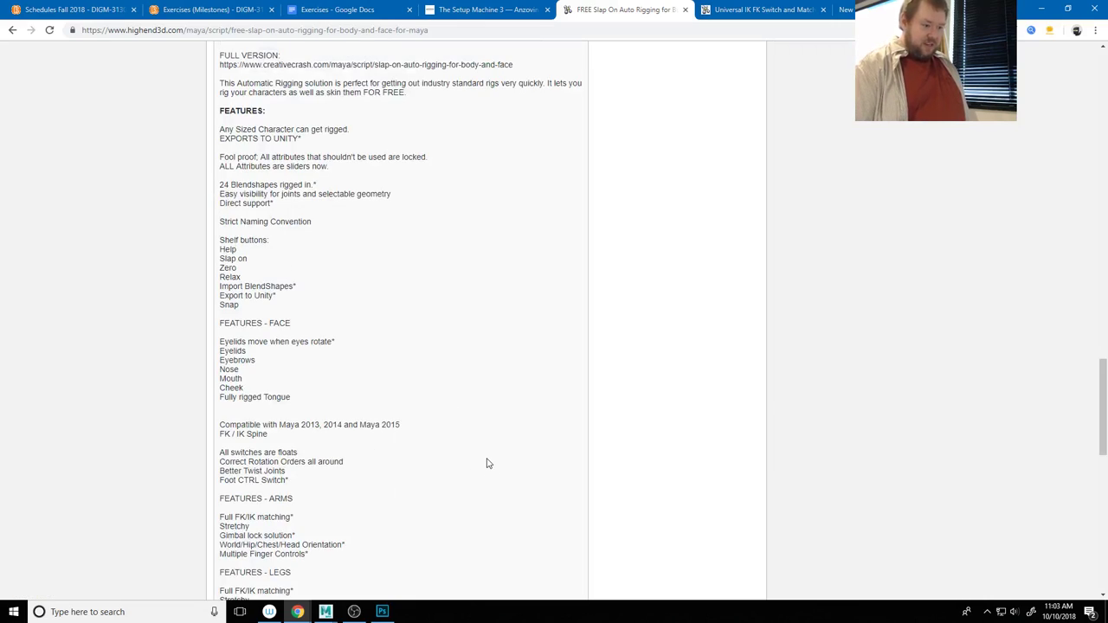
scroll(487, 463, "down", 3)
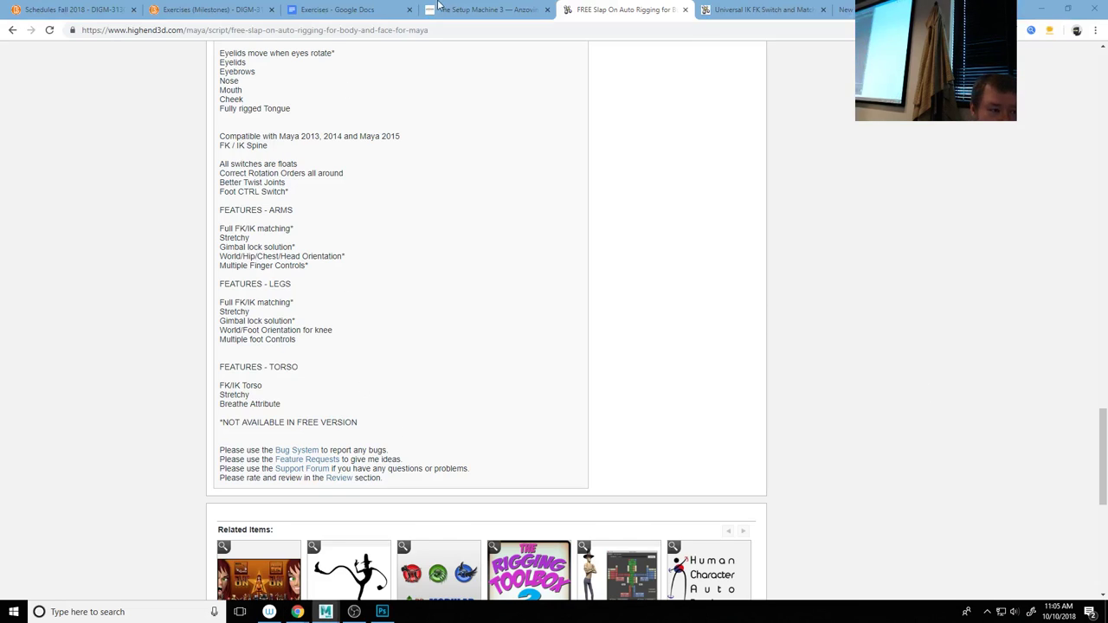
Switch to Maya, restore the selection of the head, body and arm meshes, and show the Human IK character controls
key("alt+Tab")
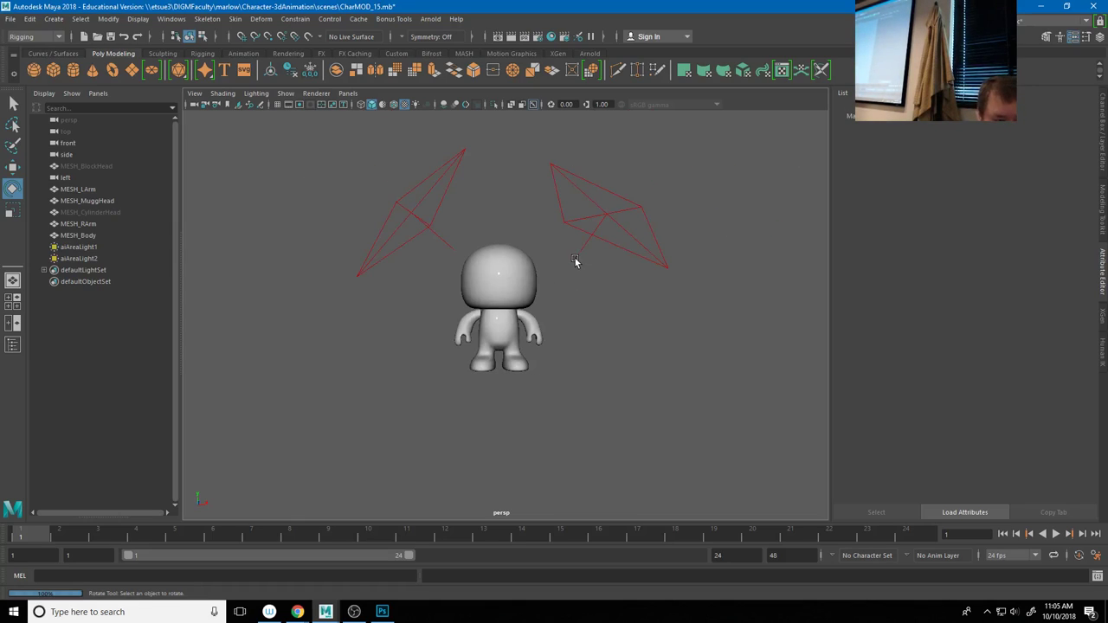
scroll(575, 258, "up", 2)
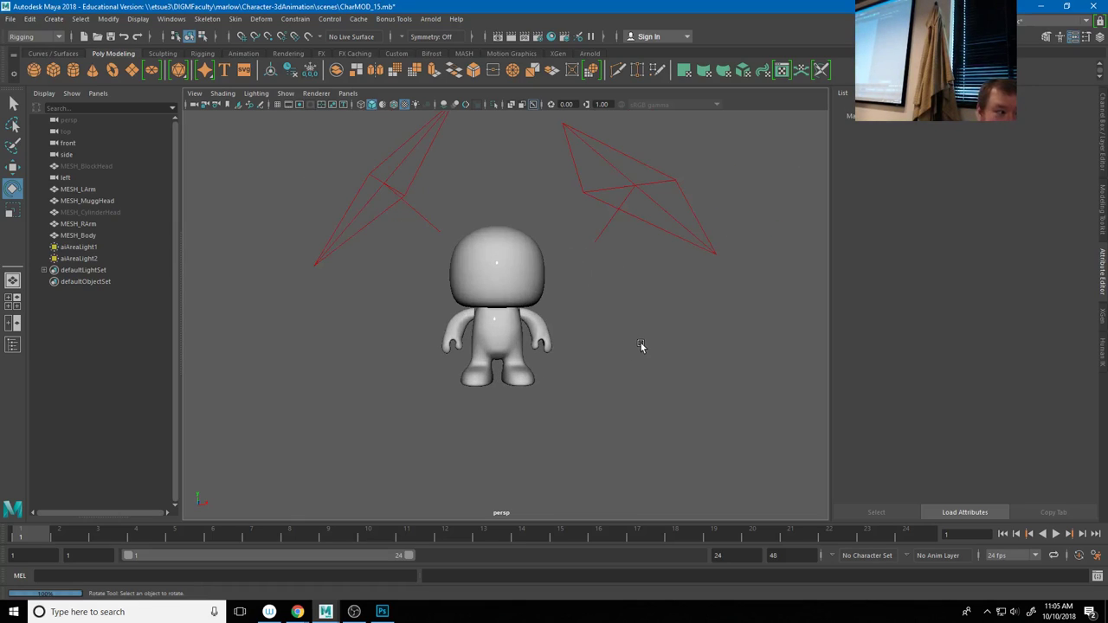
left_click_drag(572, 337, 630, 433, "alt")
left_click(556, 396)
left_click_drag(556, 396, 435, 299, "alt")
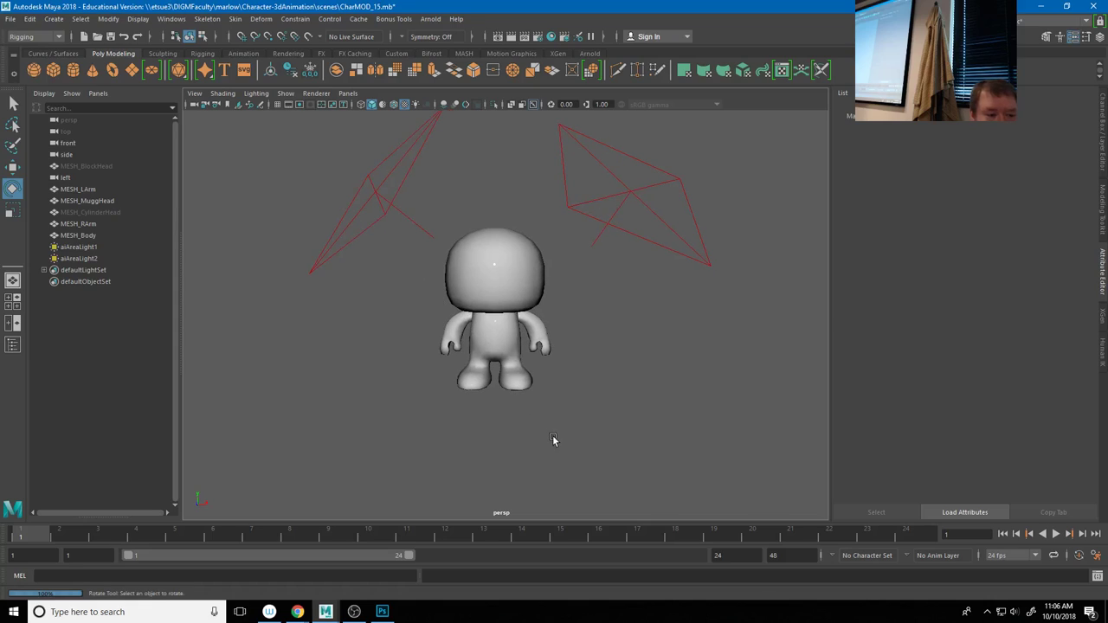
key("ctrl+z")
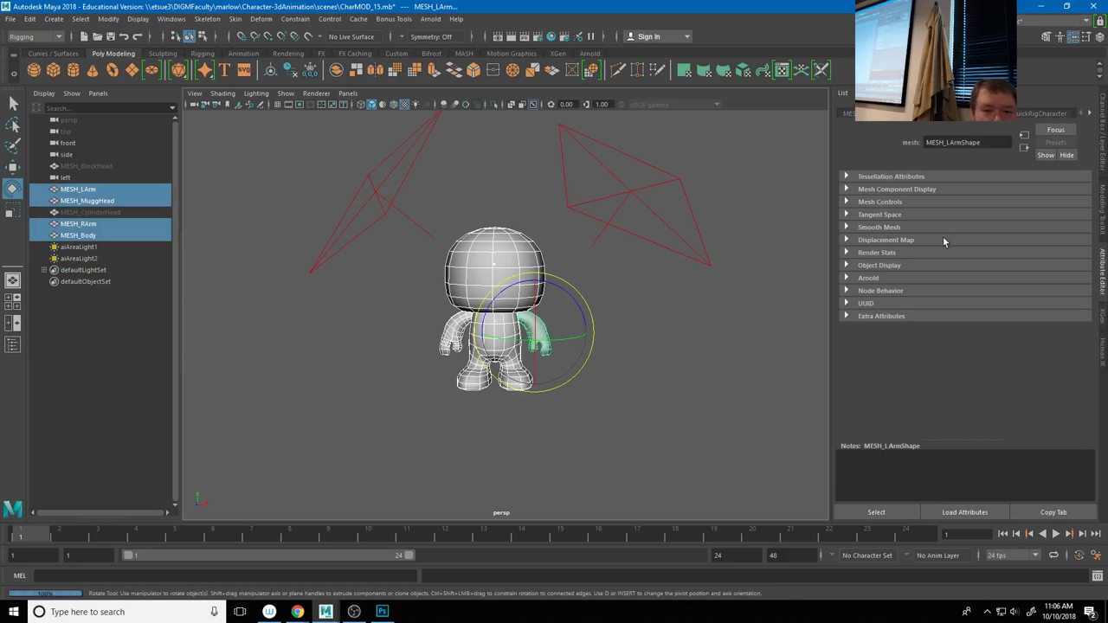
left_click(1059, 39)
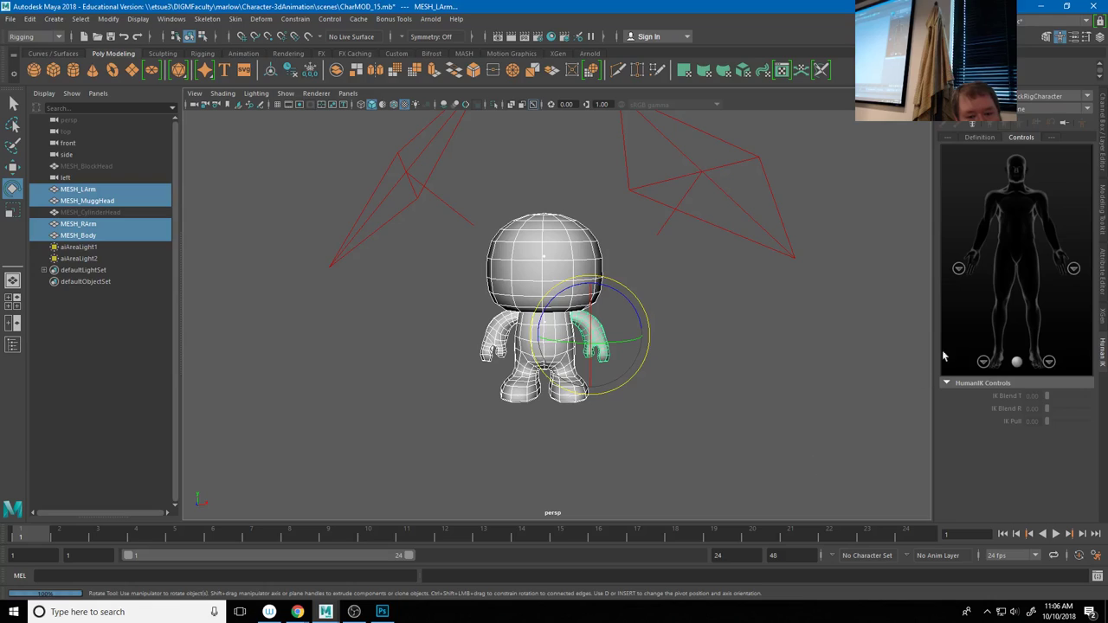
Auto-rig the selected character meshes with Quick Rig in One-Click mode
mouse_move(658, 416)
left_mouse_down("alt")
mouse_move(681, 410)
mouse_move(664, 414)
left_mouse_up("alt")
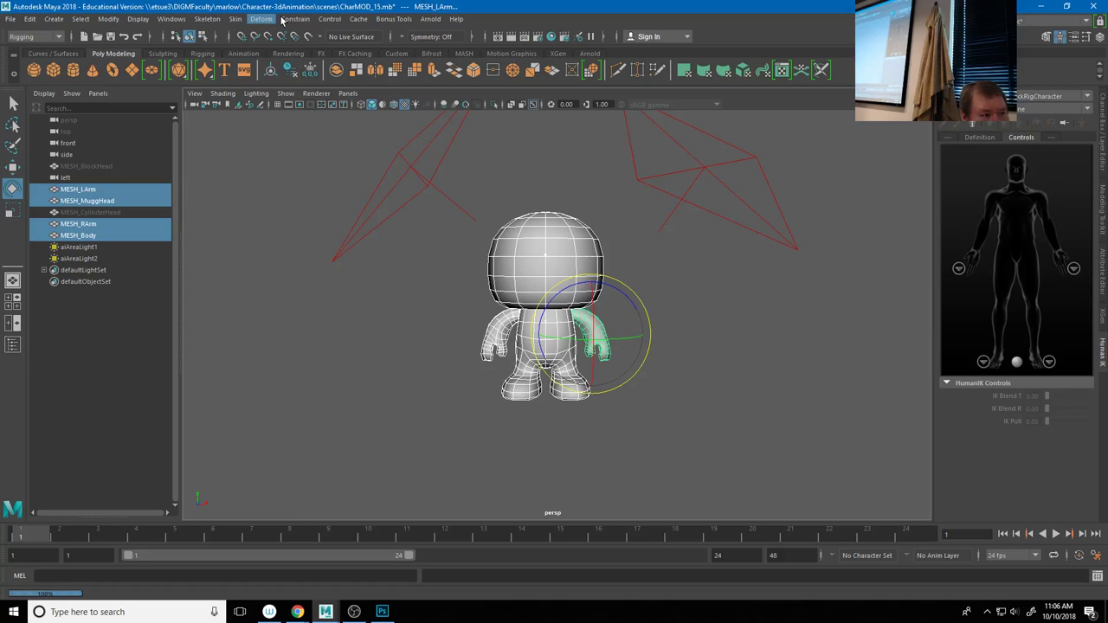
left_click(210, 19)
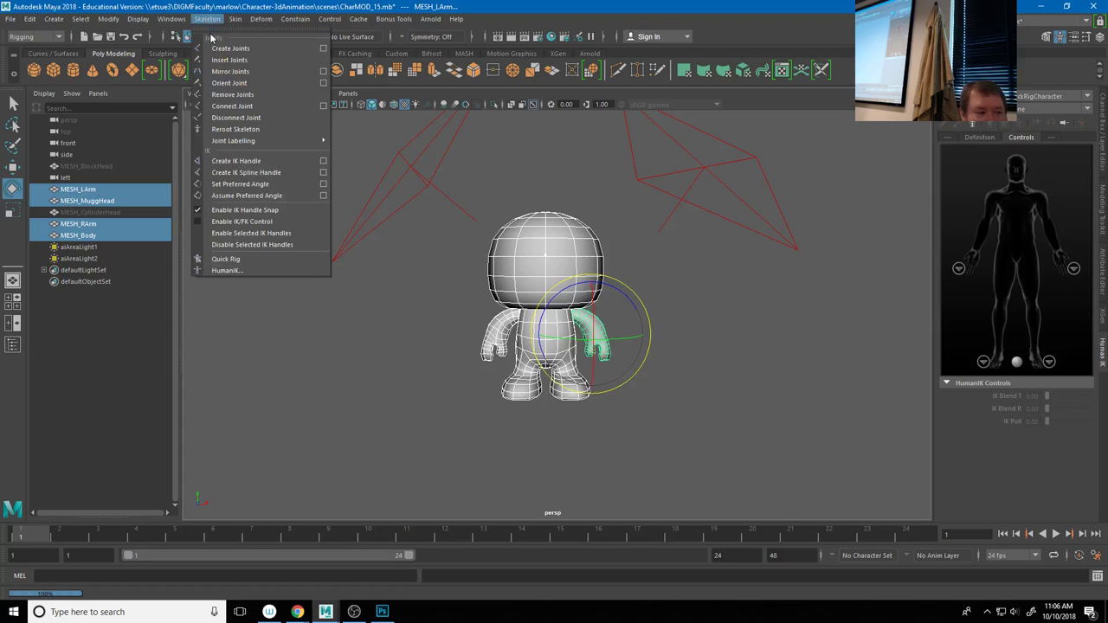
left_click(227, 259)
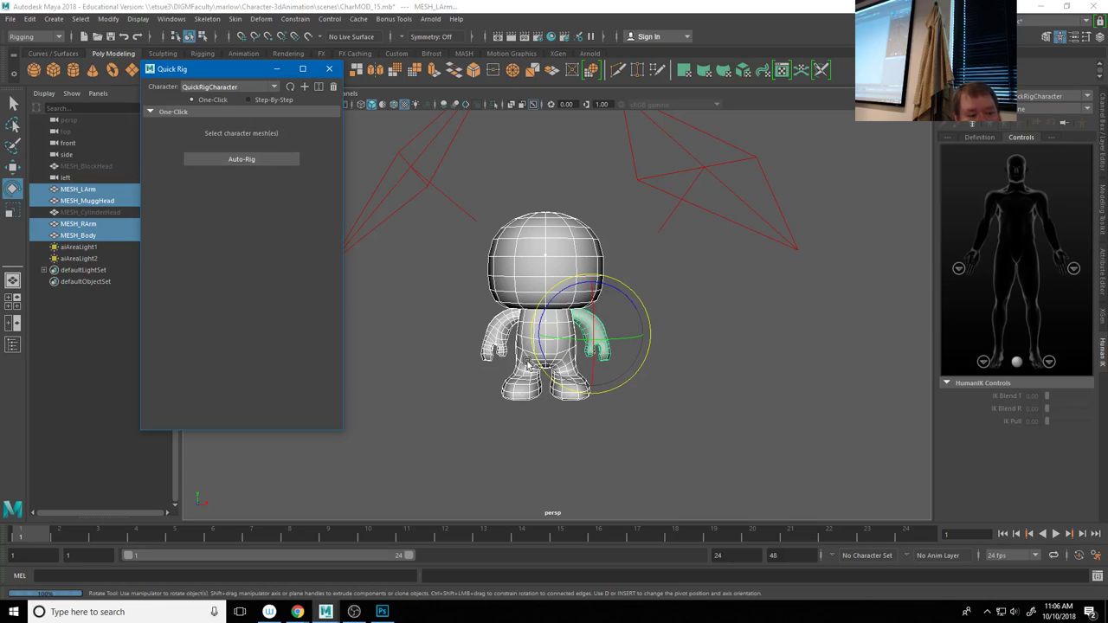
left_click_drag(567, 364, 561, 365, "alt")
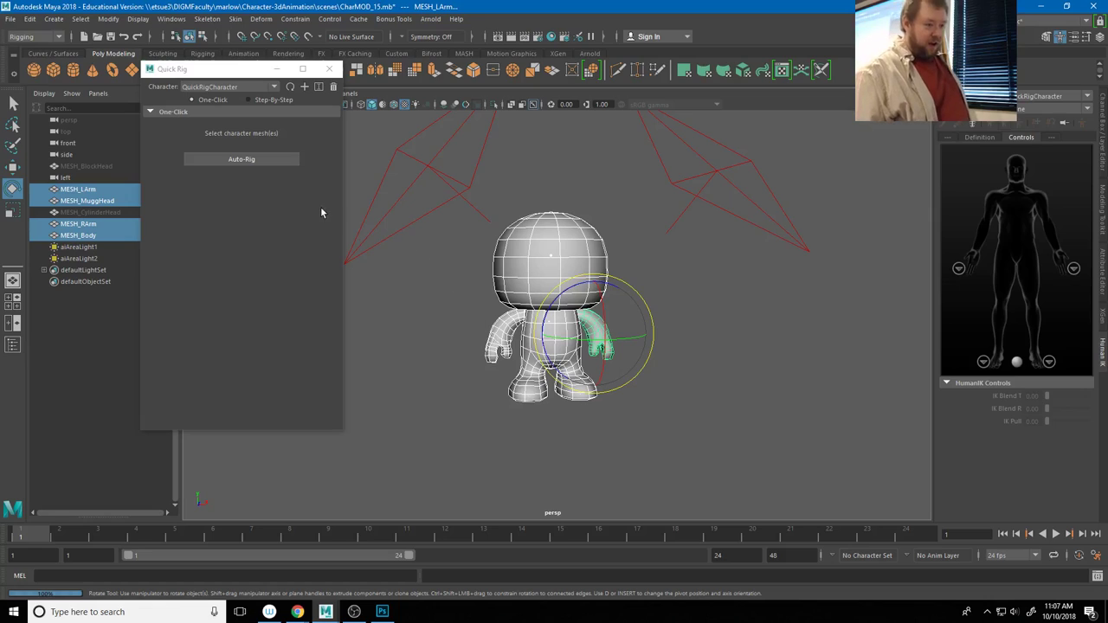
left_click(269, 160)
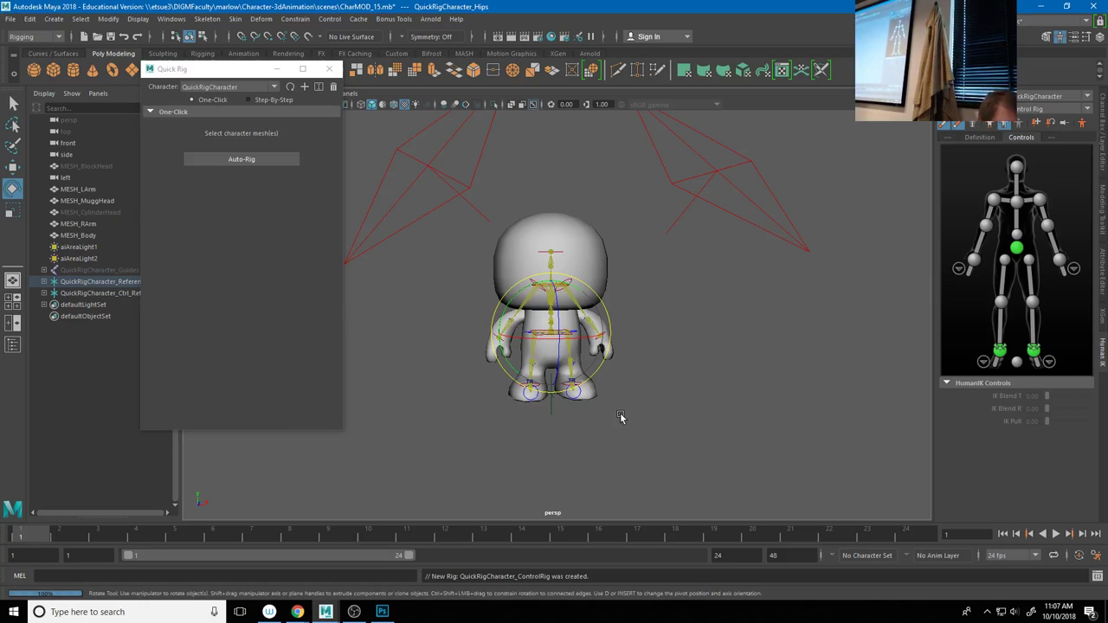
Test the left shoulder control, undo the change, and delete QuickRigCharacter with its skin, control rig, skeleton and guides
scroll(622, 400, "up", 3)
left_click(587, 247)
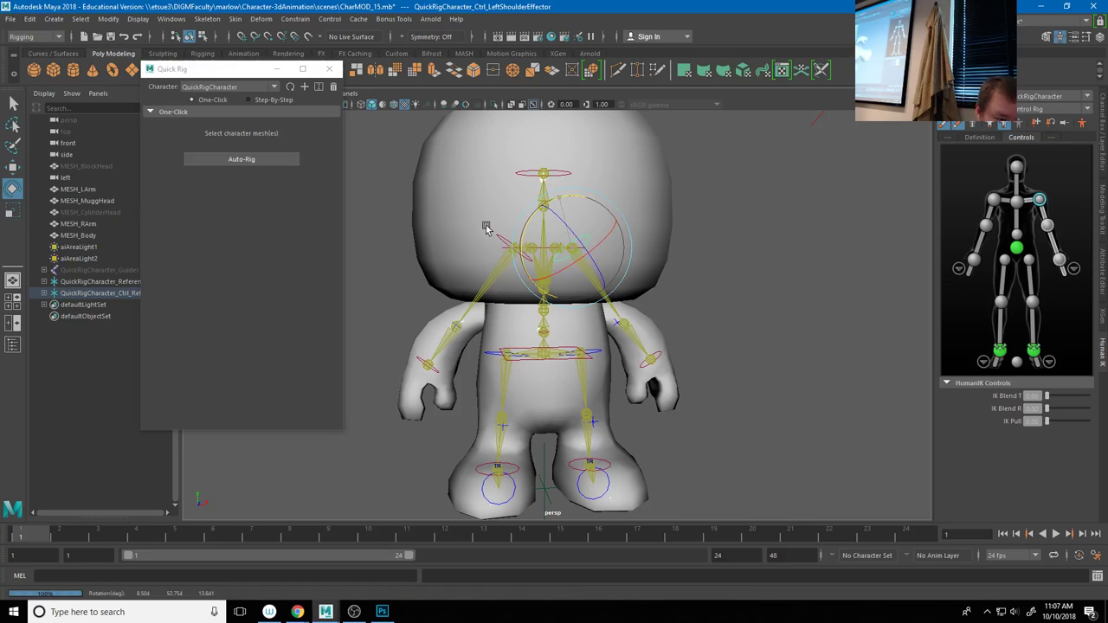
left_click_drag(489, 230, 803, 371)
key("ctrl+z")
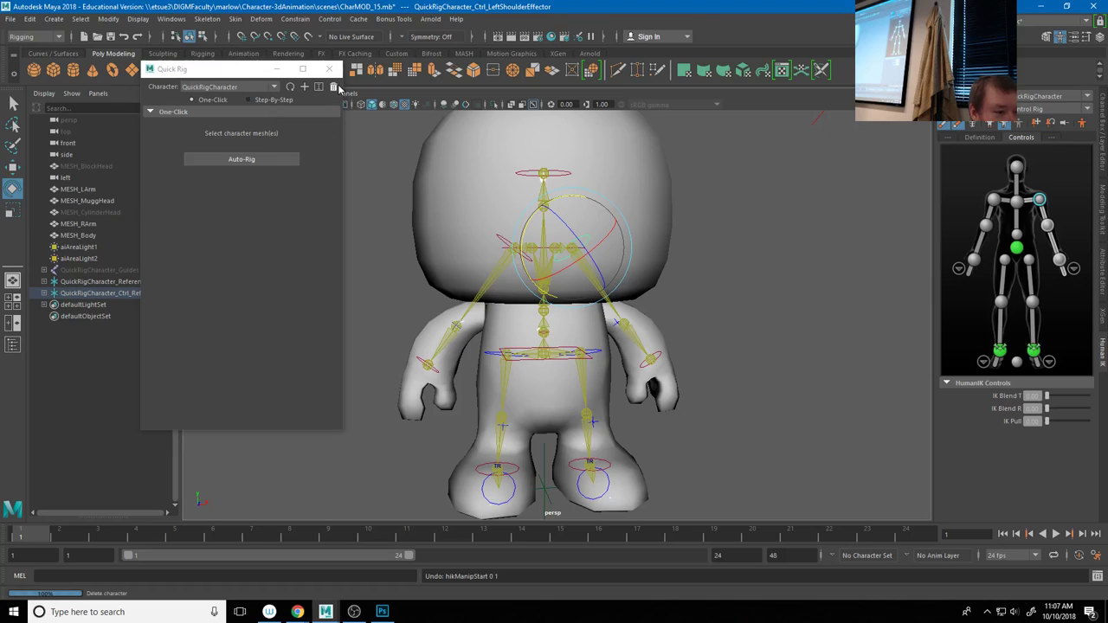
left_click(333, 87)
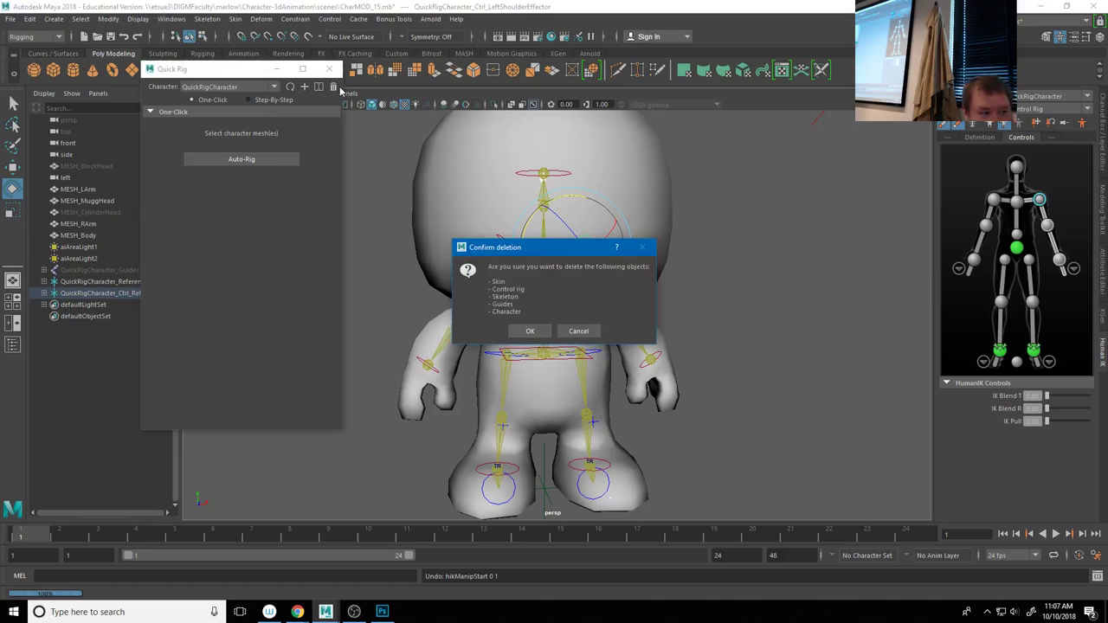
left_click(530, 332)
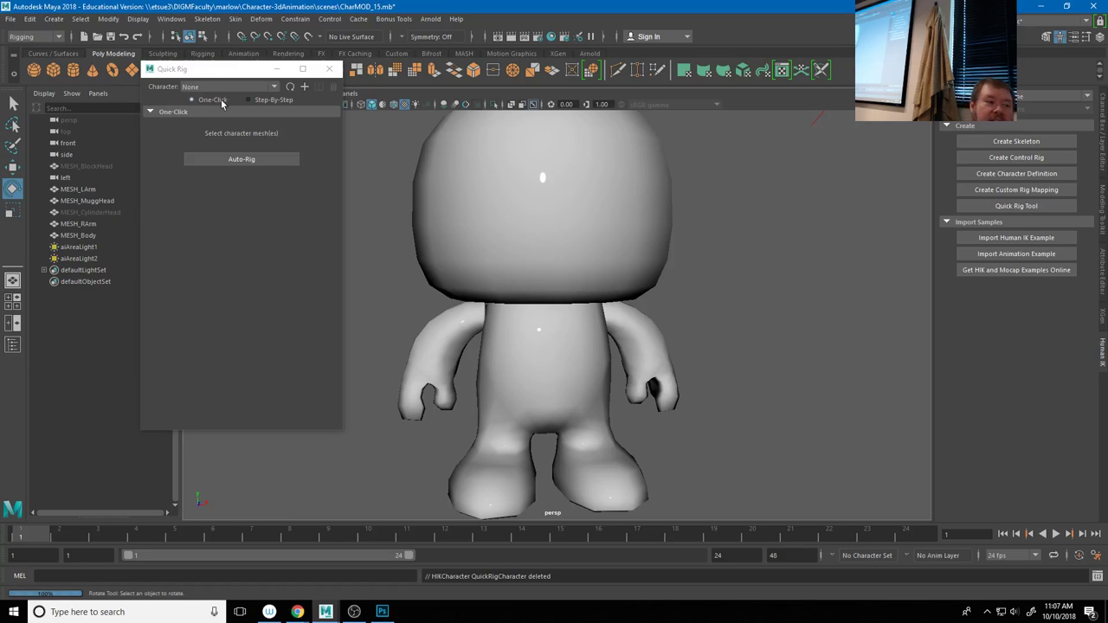
Set Quick Rig to Step-By-Step mode and select the character's head, body and both arm meshes
left_click(250, 101)
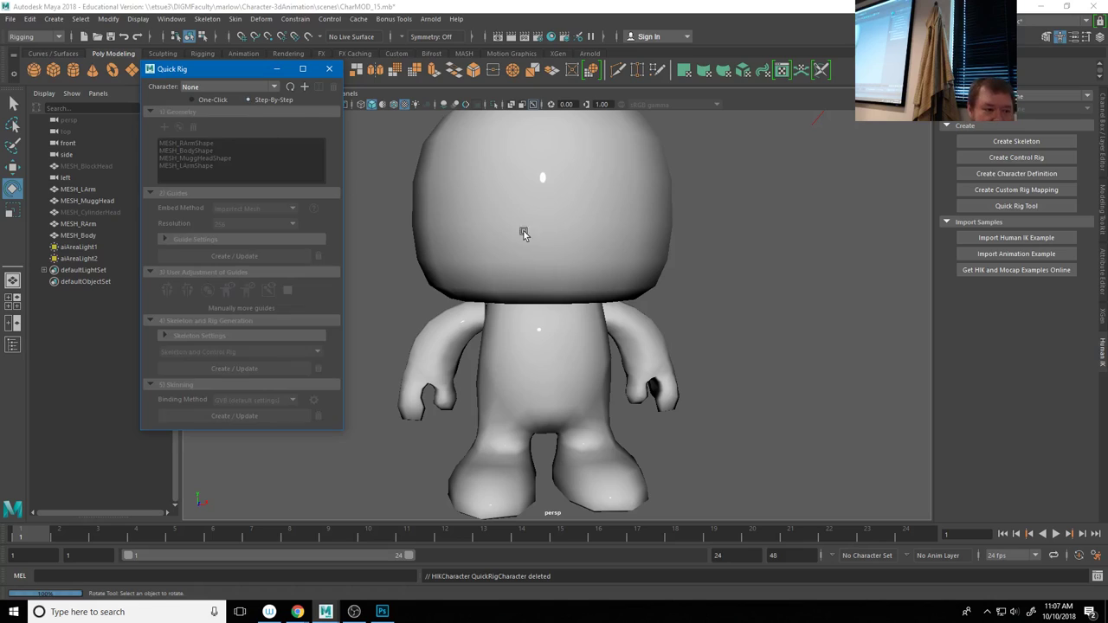
left_click_drag(394, 175, 725, 490)
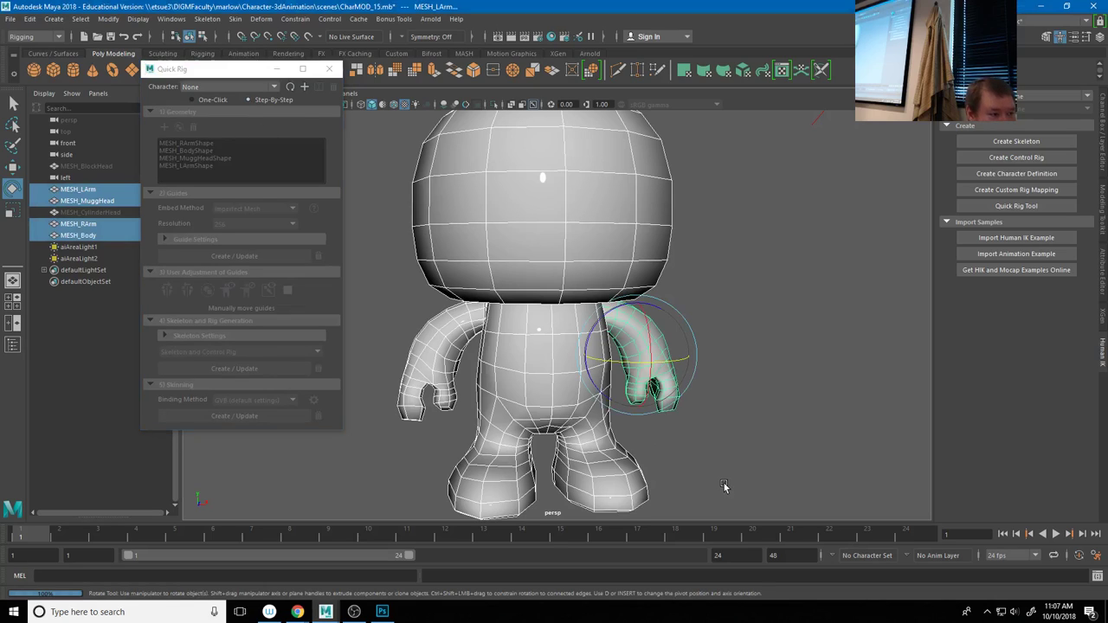
left_click(269, 87)
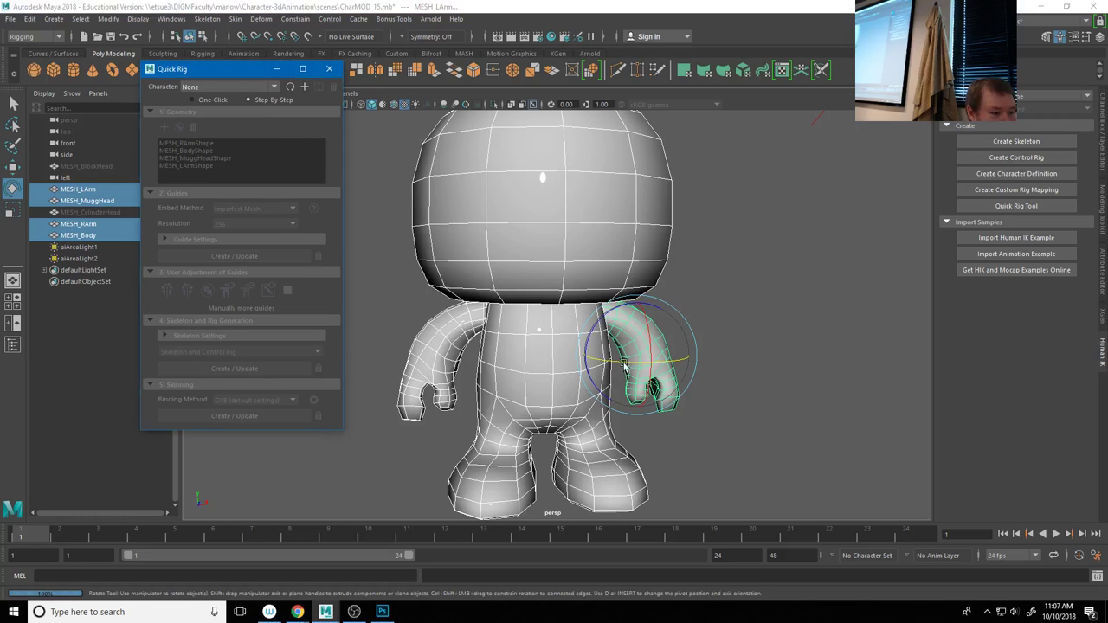
left_click(367, 155)
key("ctrl+z")
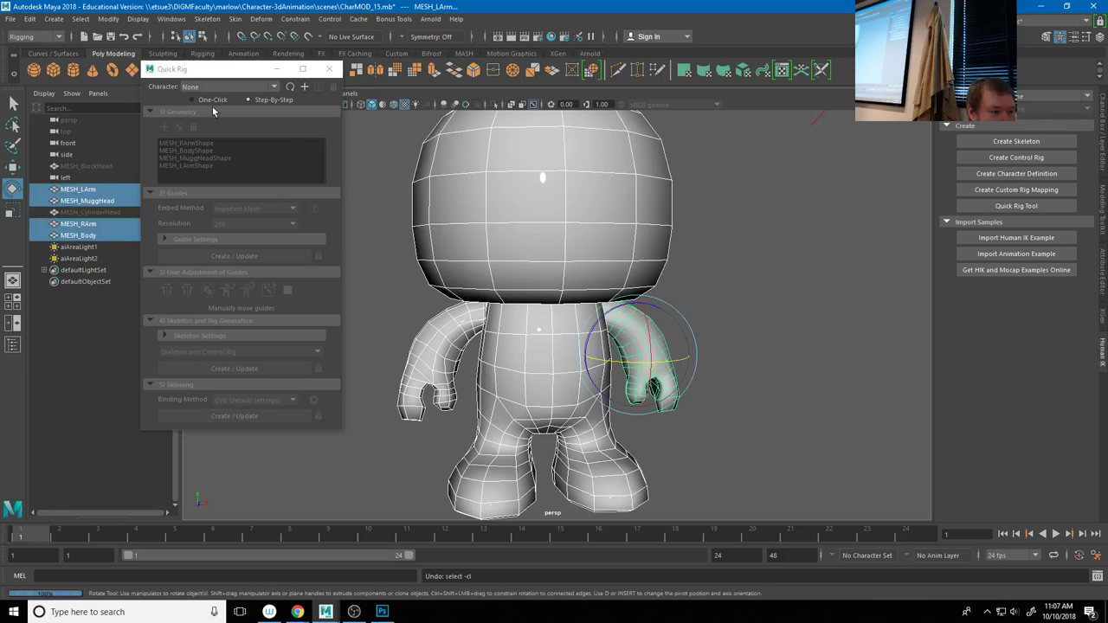
left_click(212, 101)
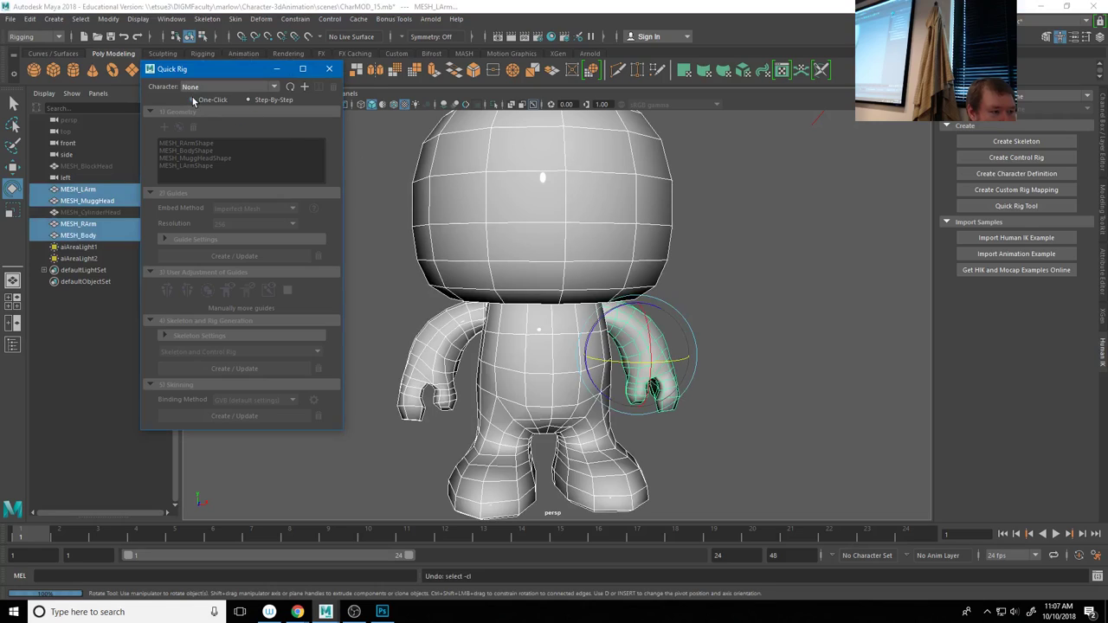
left_click(273, 87)
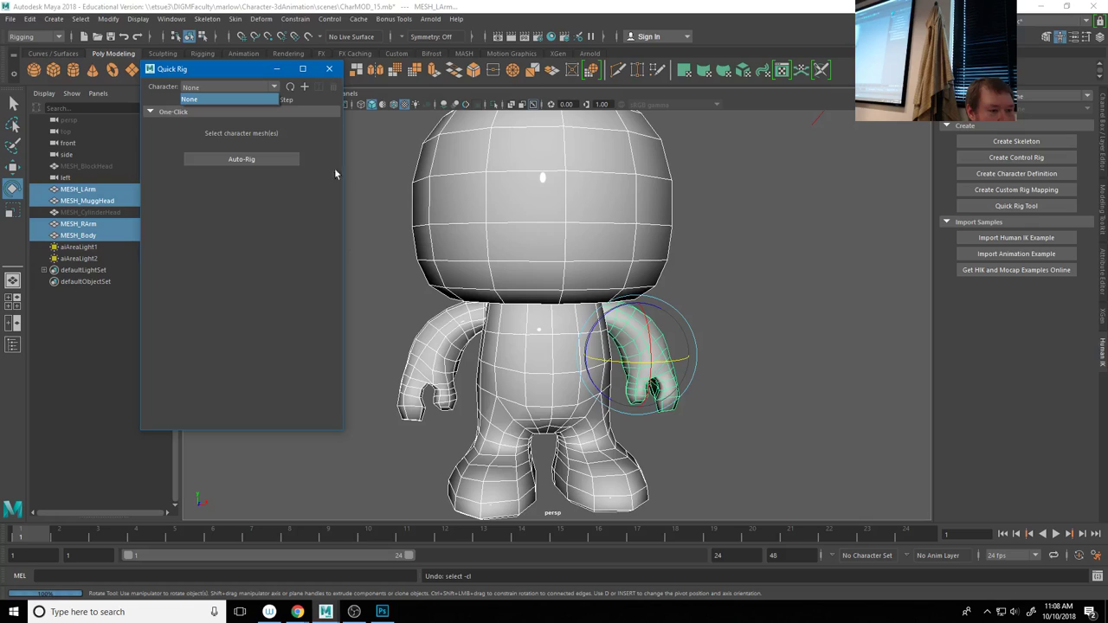
left_click(333, 150)
left_click(329, 69)
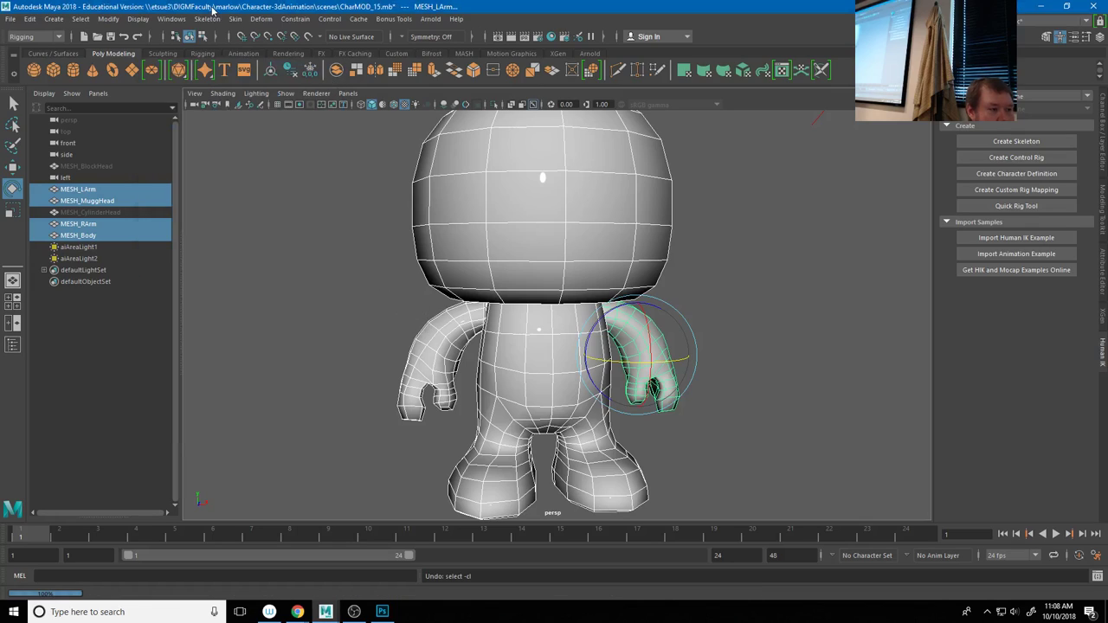
Reopen Quick Rig and create a new character for the selected meshes
left_click(207, 18)
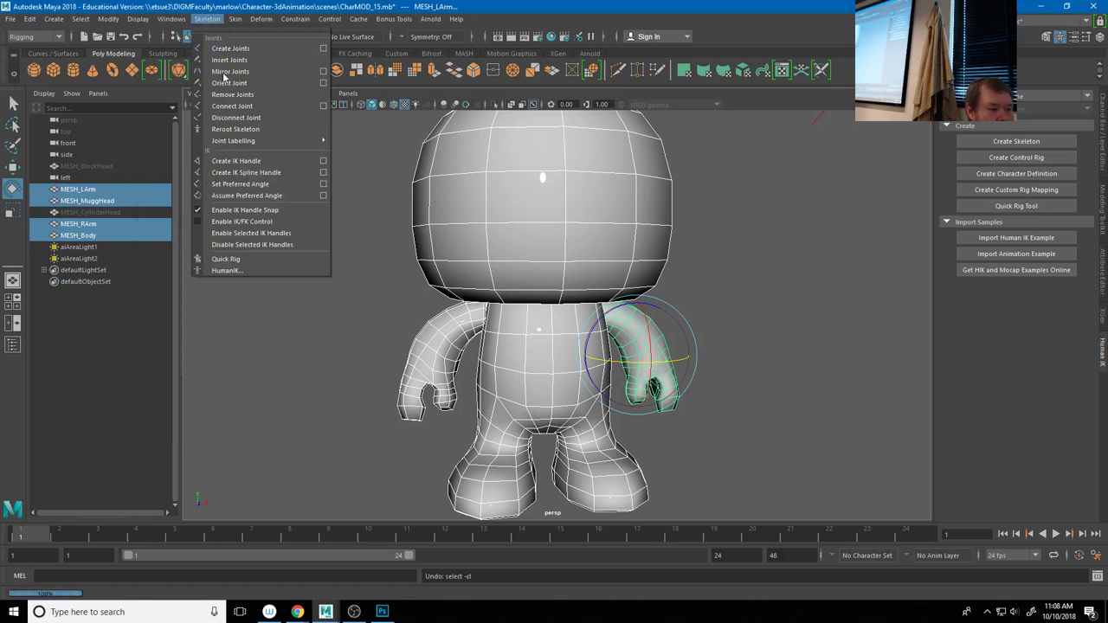
left_click(239, 259)
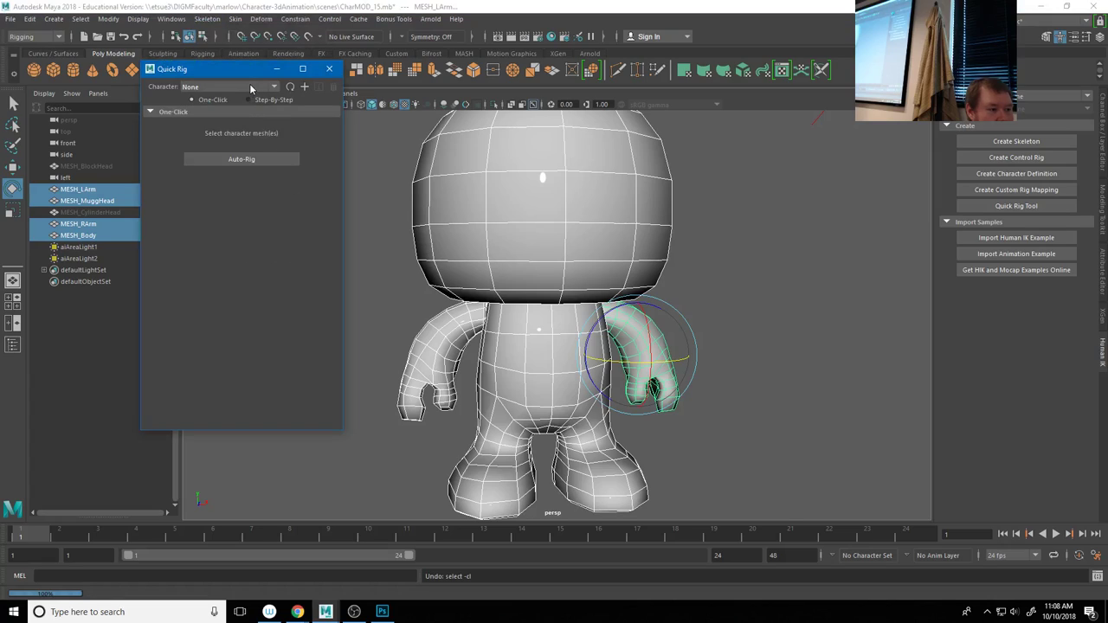
left_click(249, 86)
left_click(294, 88)
left_click(303, 86)
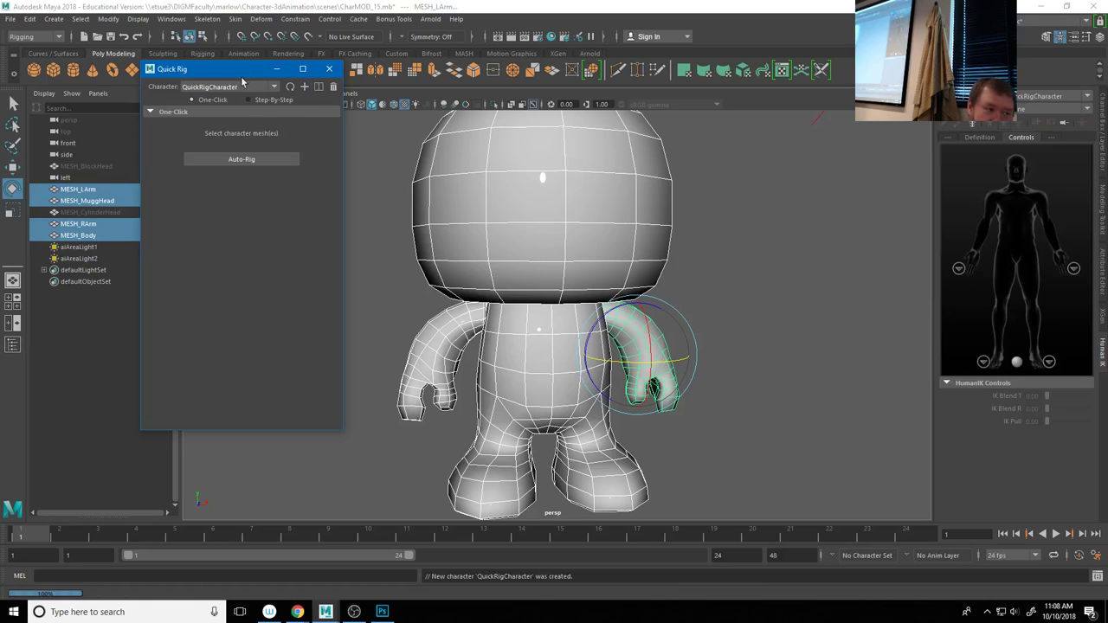
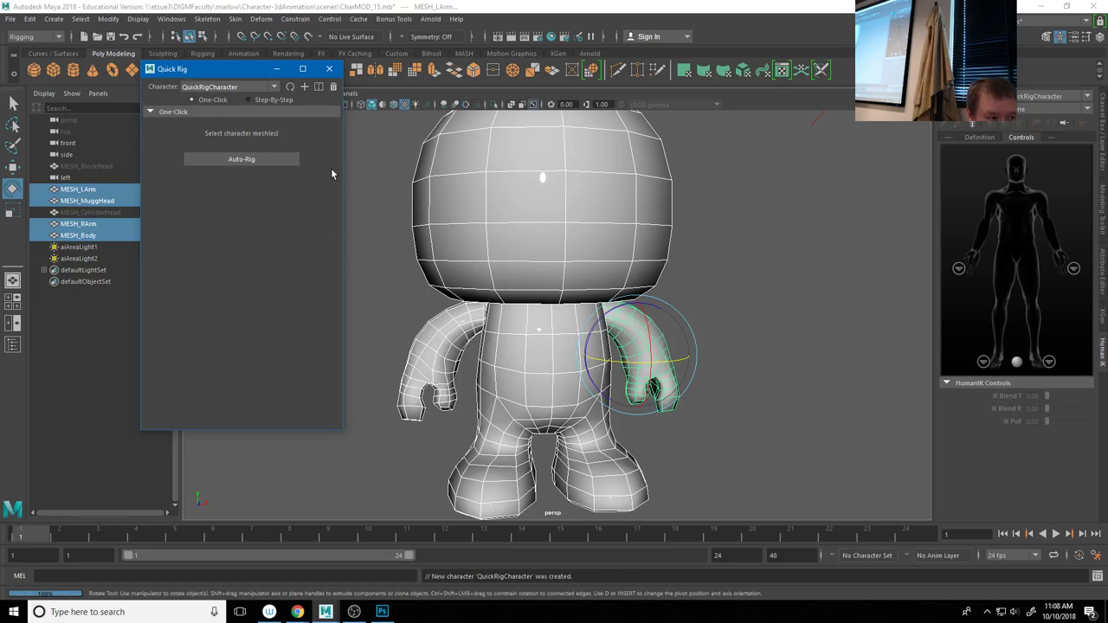
Add the selected meshes as geometry in Step-By-Step mode and create guides with the Imperfect Mesh embed method at resolution 256
left_click(249, 99)
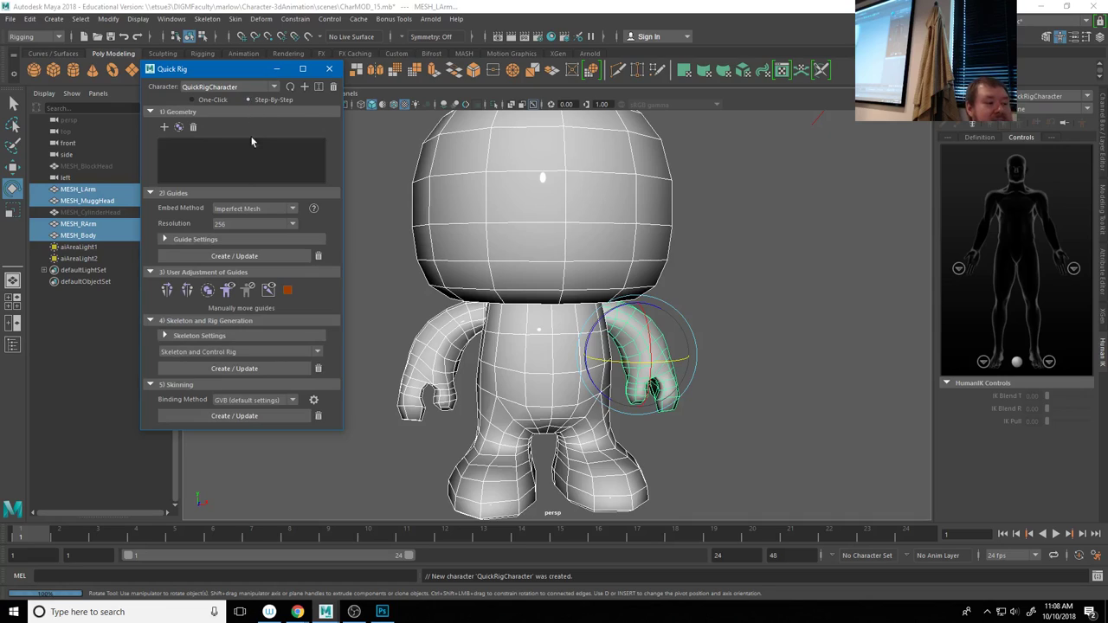
left_click(164, 128)
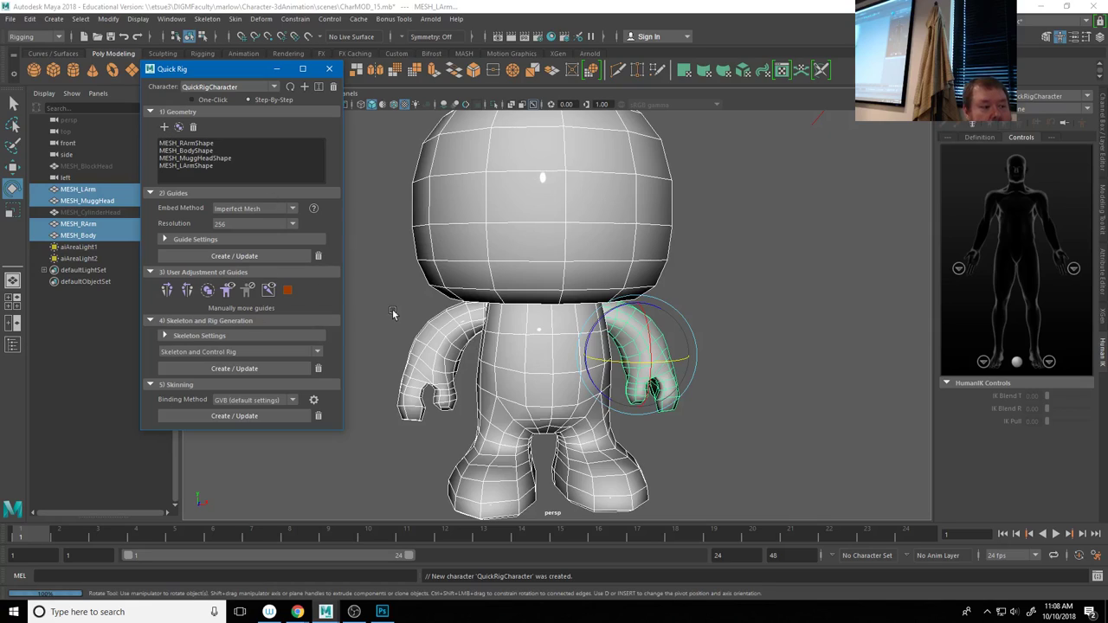
left_click(242, 257)
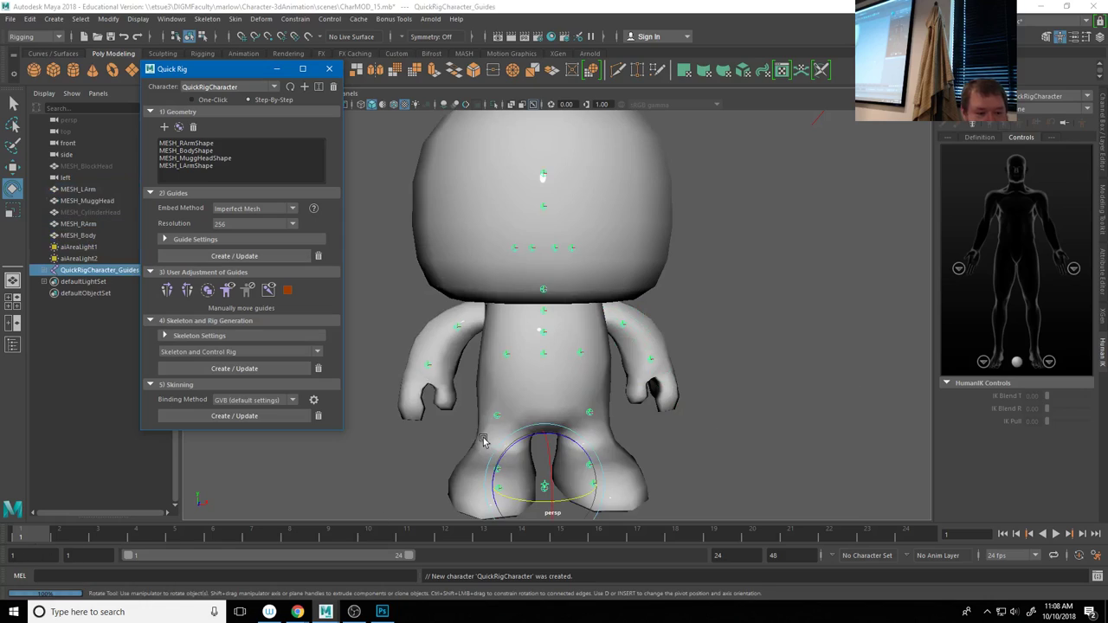
Check the guides around the character, select the left hand guide, and show its transform attributes
left_click_drag(580, 364, 579, 370, "alt")
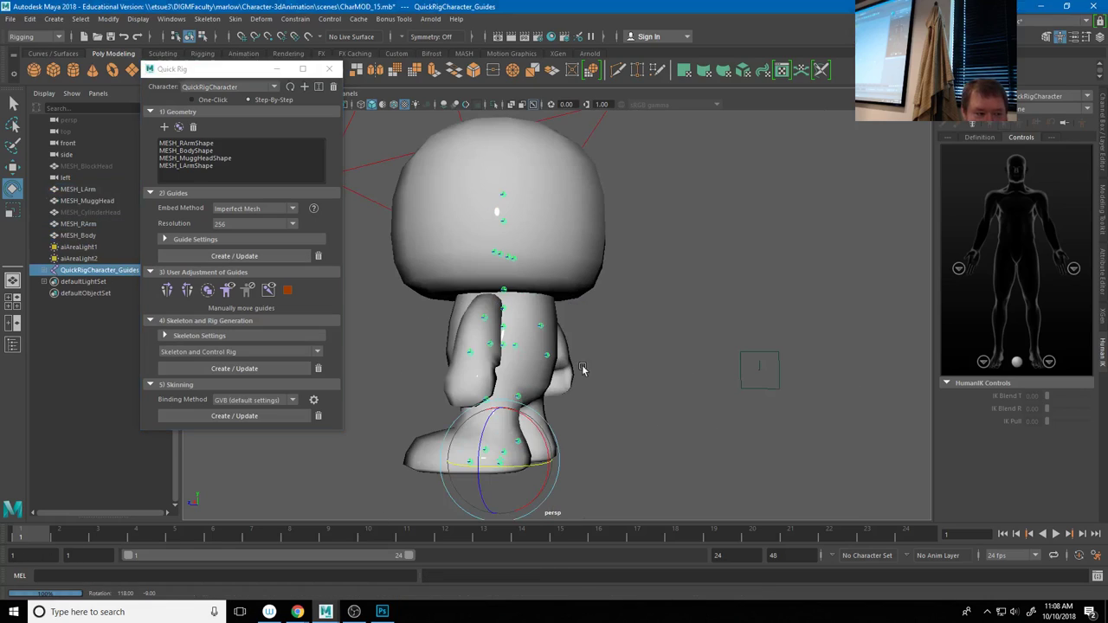
left_click_drag(695, 374, 665, 367, "alt")
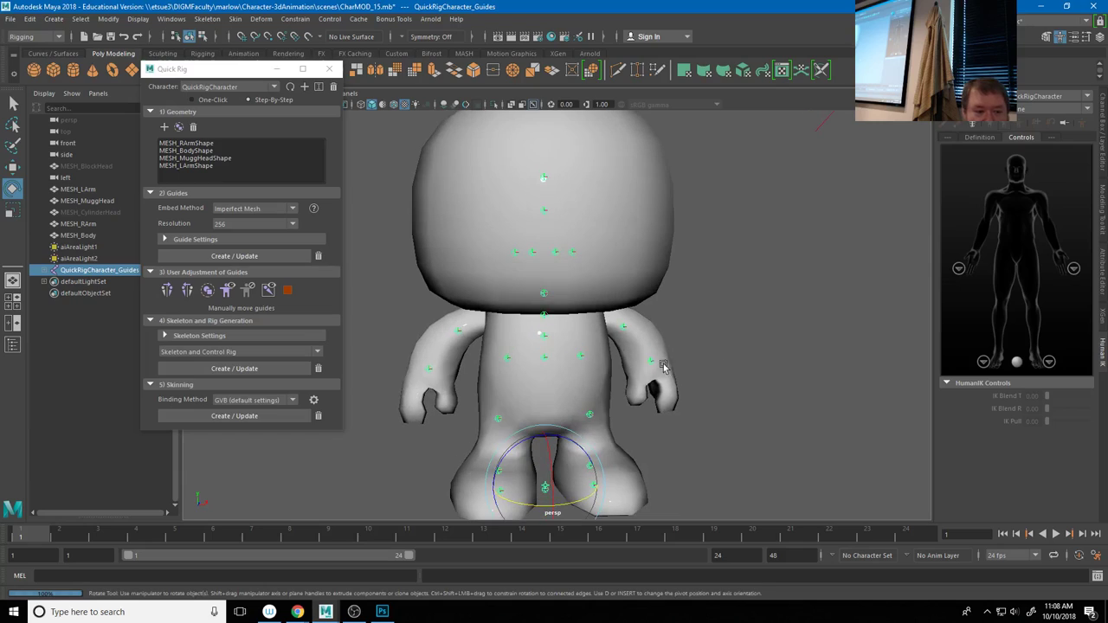
left_click(651, 360)
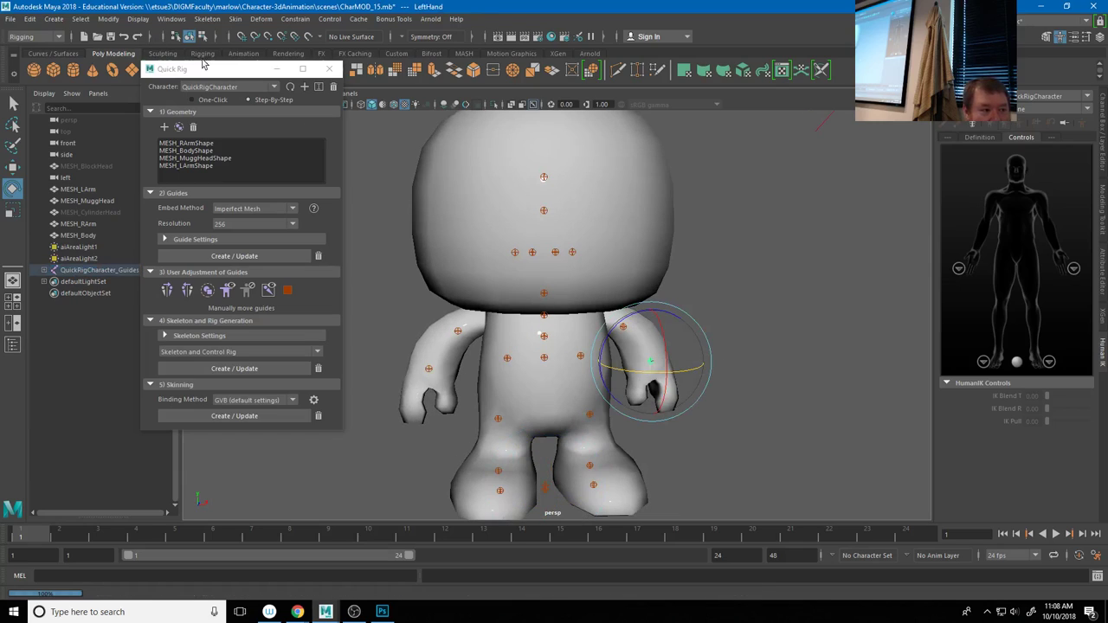
left_click_drag(182, 66, 132, 51)
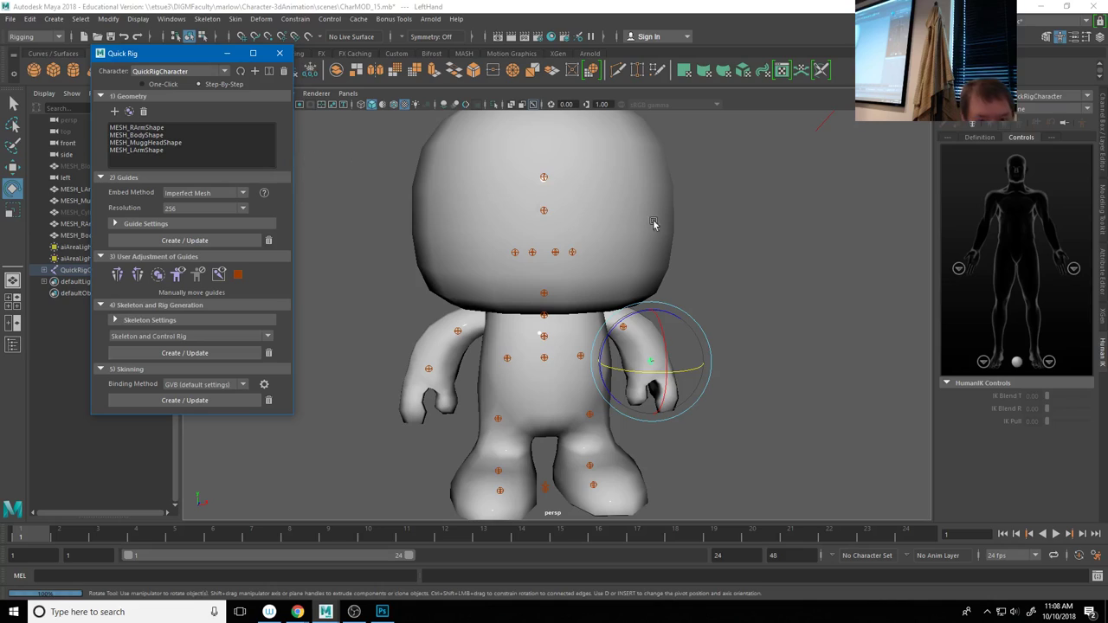
left_click(1102, 128)
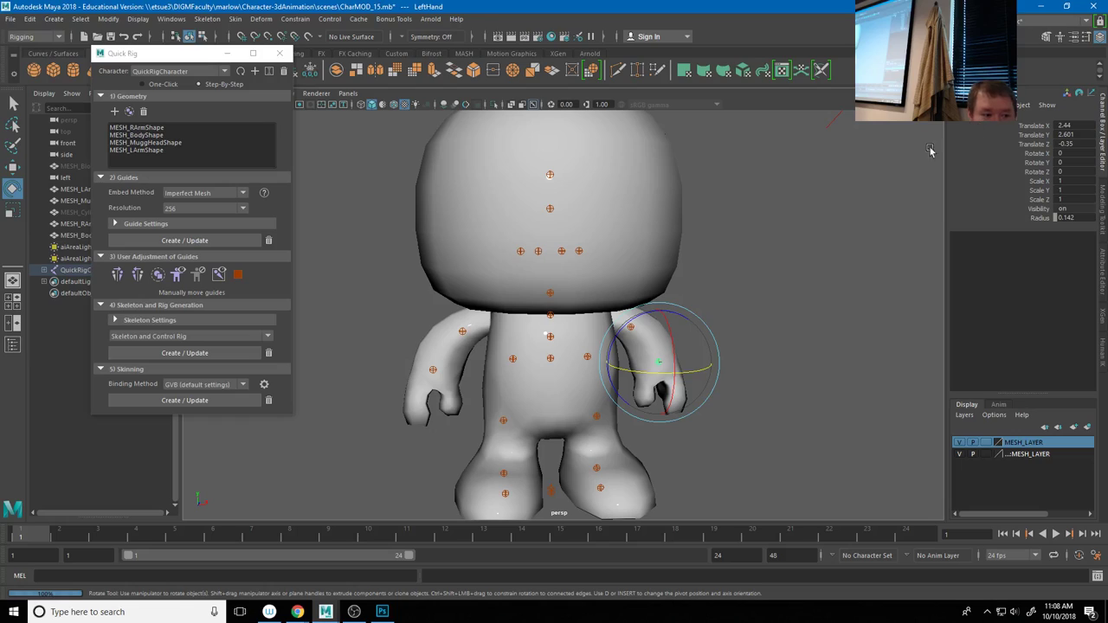
Move the left hip guide down and inward to the top of the leg and lower the left knee guide
left_click_drag(549, 391, 577, 350, "alt")
left_click(576, 348)
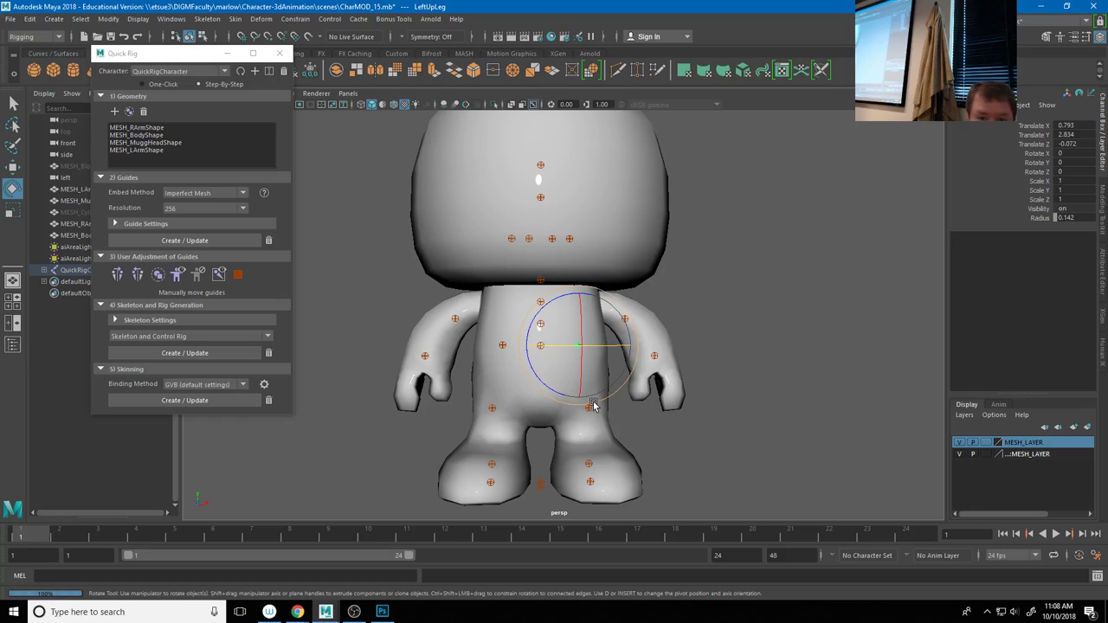
left_click(595, 422)
left_click(591, 412)
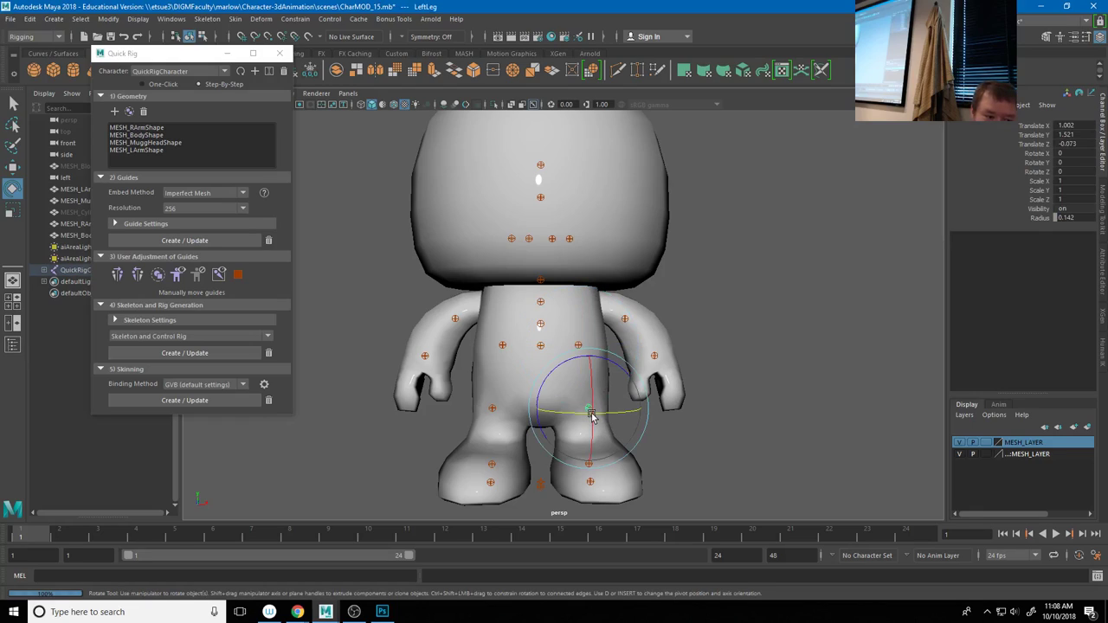
left_click(577, 345)
key("w")
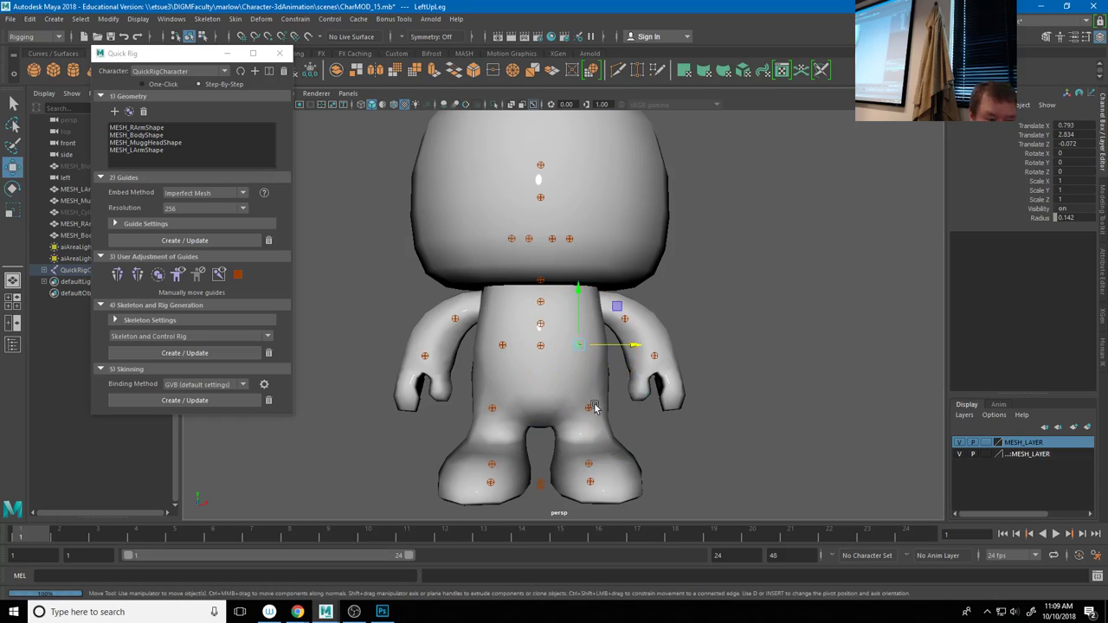
left_click_drag(579, 377, 573, 378, "alt")
left_click_drag(571, 319, 617, 424)
left_click(578, 410)
Move the left toe guide outward, down and forward into the toe area, to about X 1.36, Y 0.06, Z 1.34
left_click_drag(534, 424, 606, 493, "alt")
left_click(535, 491)
left_click_drag(609, 401, 579, 420, "alt")
middle_click_drag(555, 484, 559, 488)
left_click_drag(611, 457, 554, 372)
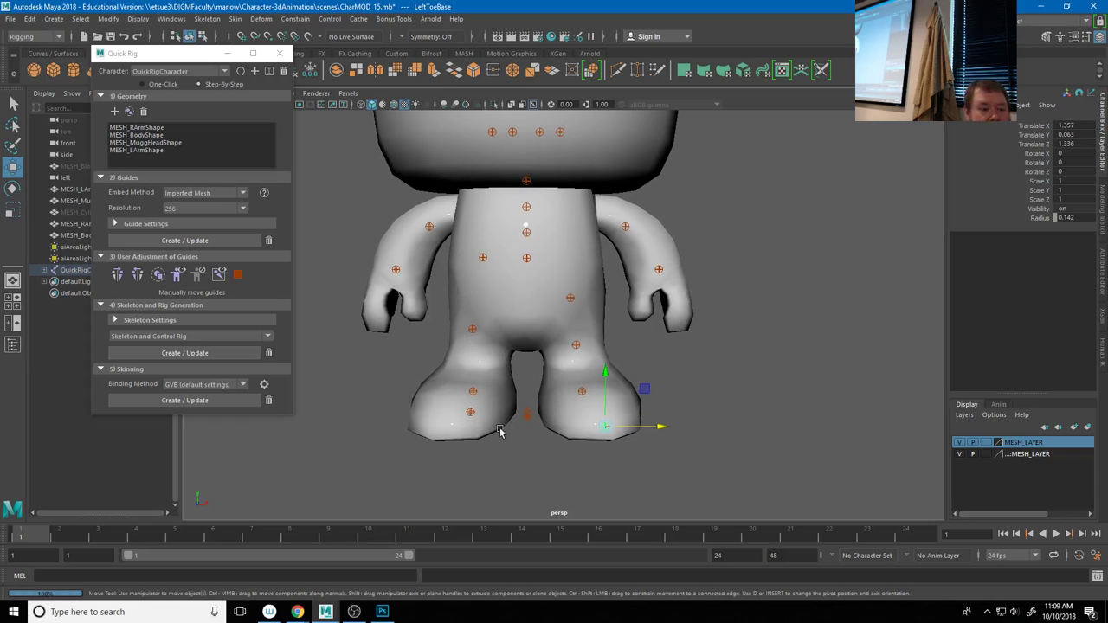
Select all the left leg guides and mirror their positions to the right leg
left_click_drag(558, 271, 610, 442)
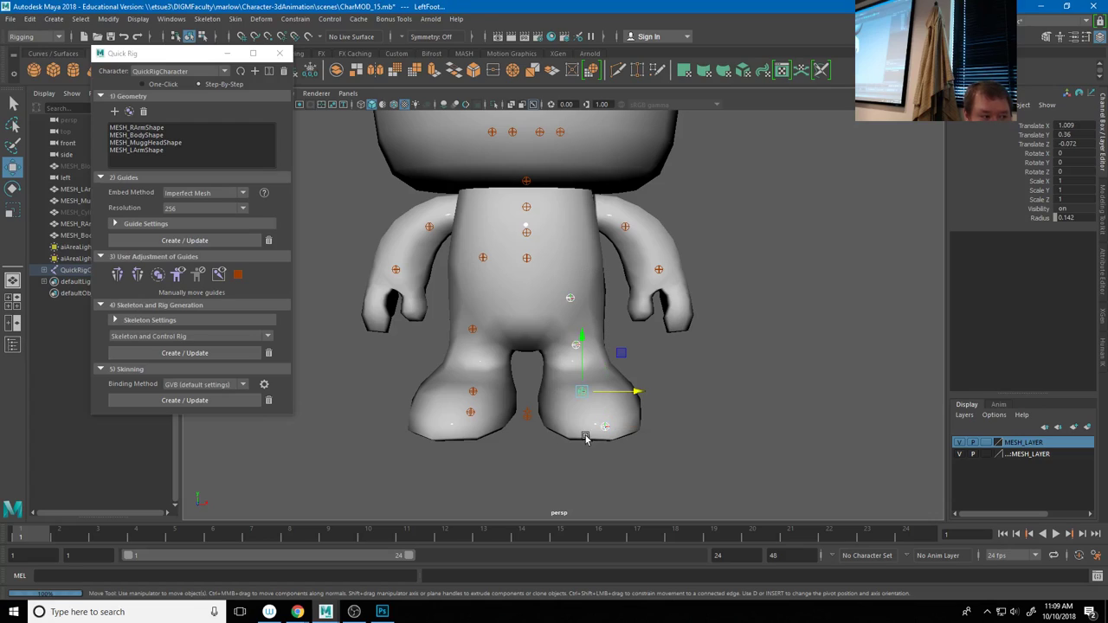
left_click(137, 275)
left_click_drag(604, 378, 599, 370, "alt")
scroll(605, 377, "down", 3)
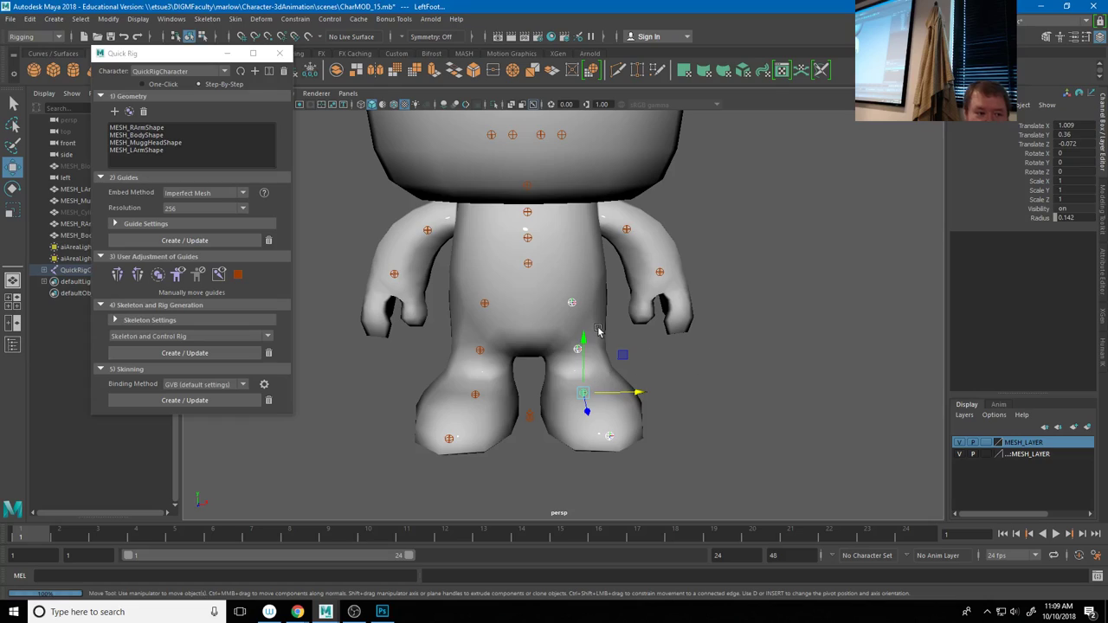
Lower the hips guide together with the spine guides, placing the hips at about 2.17 in Y
left_click(539, 279)
left_click_drag(536, 252, 537, 276)
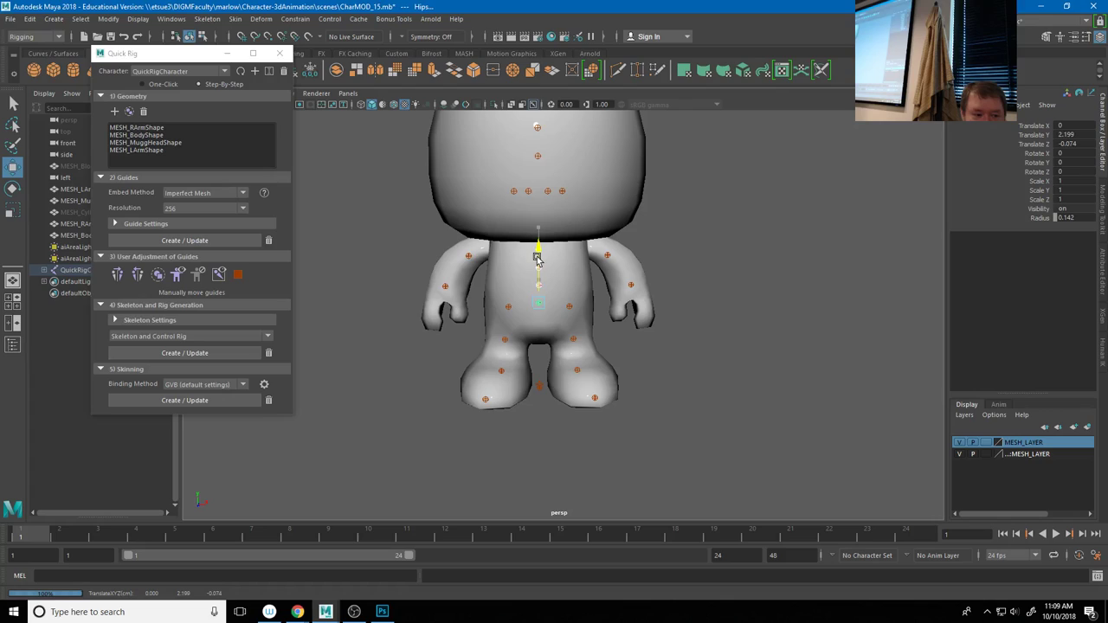
left_click_drag(639, 353, 477, 316, "alt")
scroll(732, 389, "up", 5)
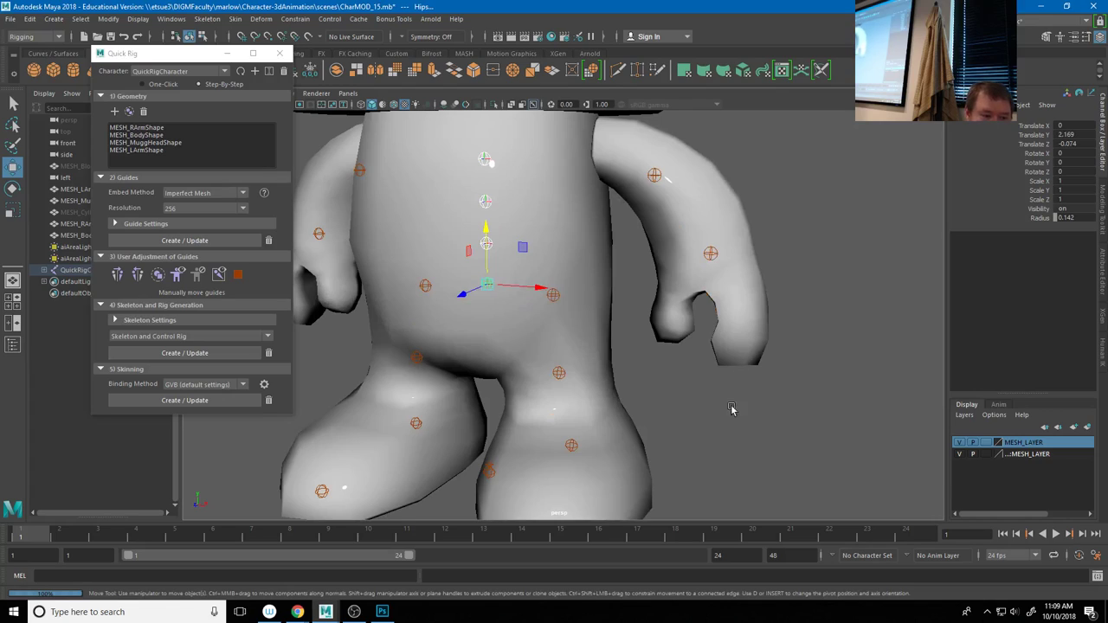
Examine the placement of the hips and the three spine guides one by one
left_click(687, 427)
left_click(488, 286)
left_click(633, 285)
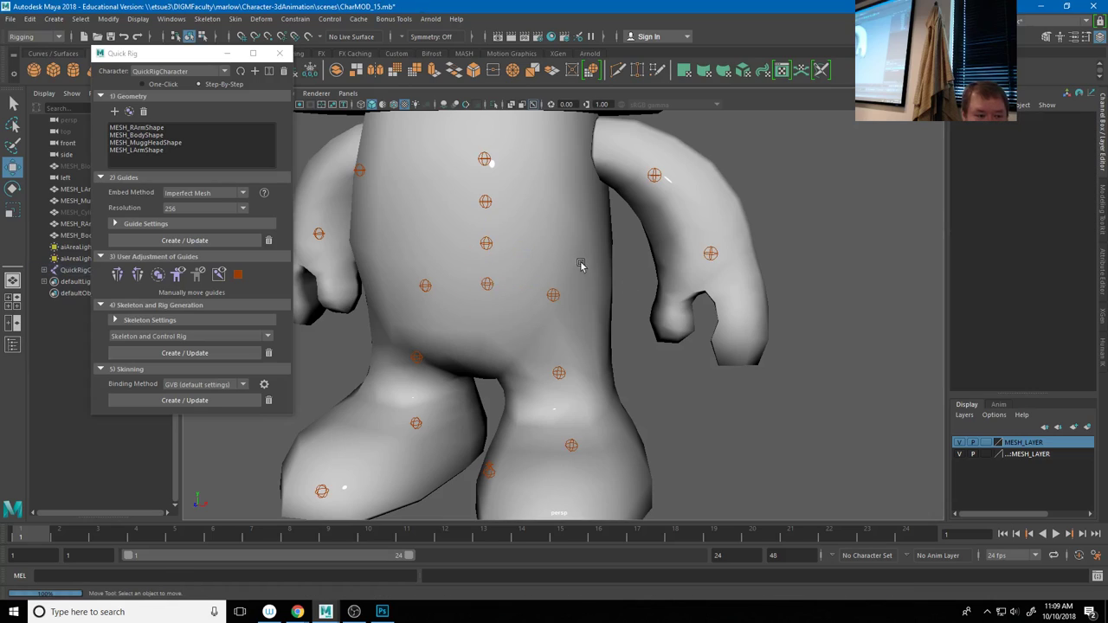
left_click(476, 244)
left_click(485, 245)
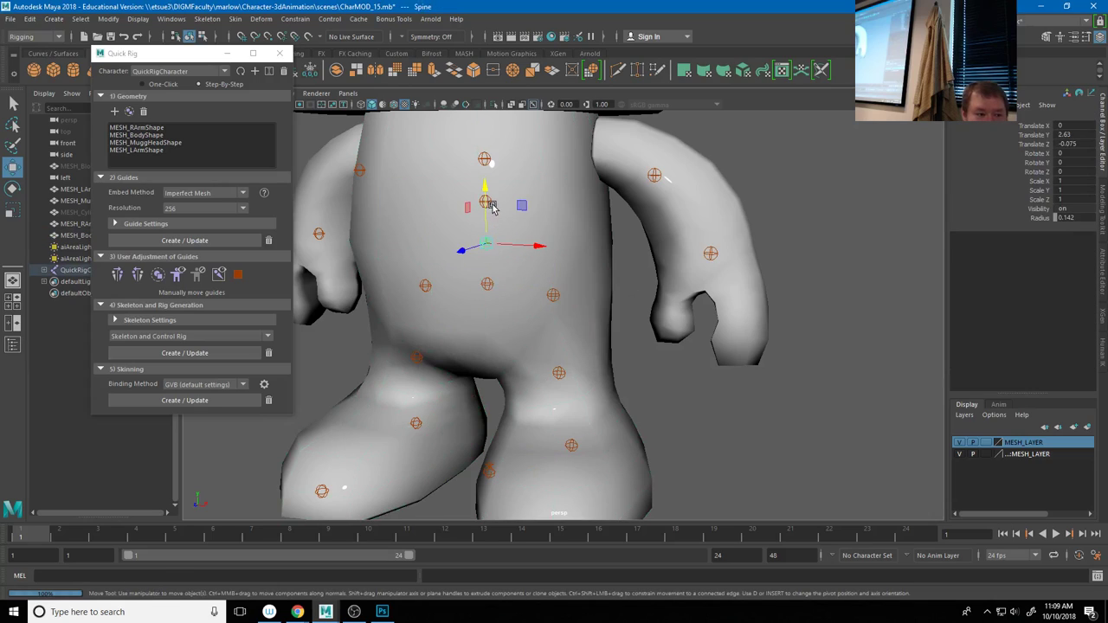
left_click(490, 205)
left_click(490, 162)
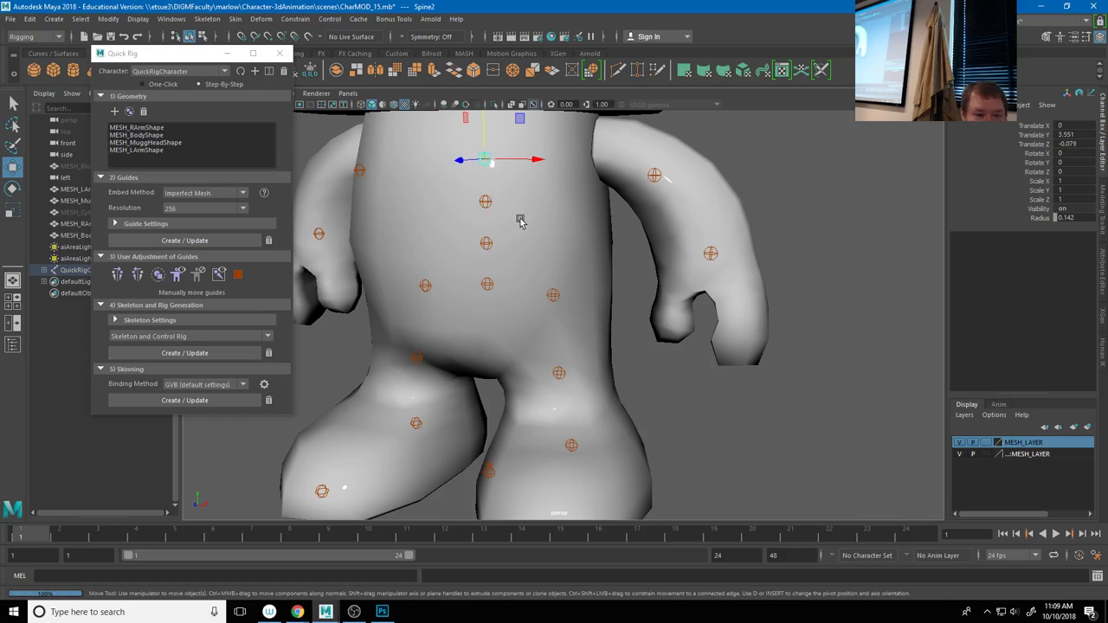
Lower the neck guide to the base of the head, just above the uppermost spine guide
middle_click_drag(531, 321, 583, 321, "alt")
scroll(433, 273, "down", 3)
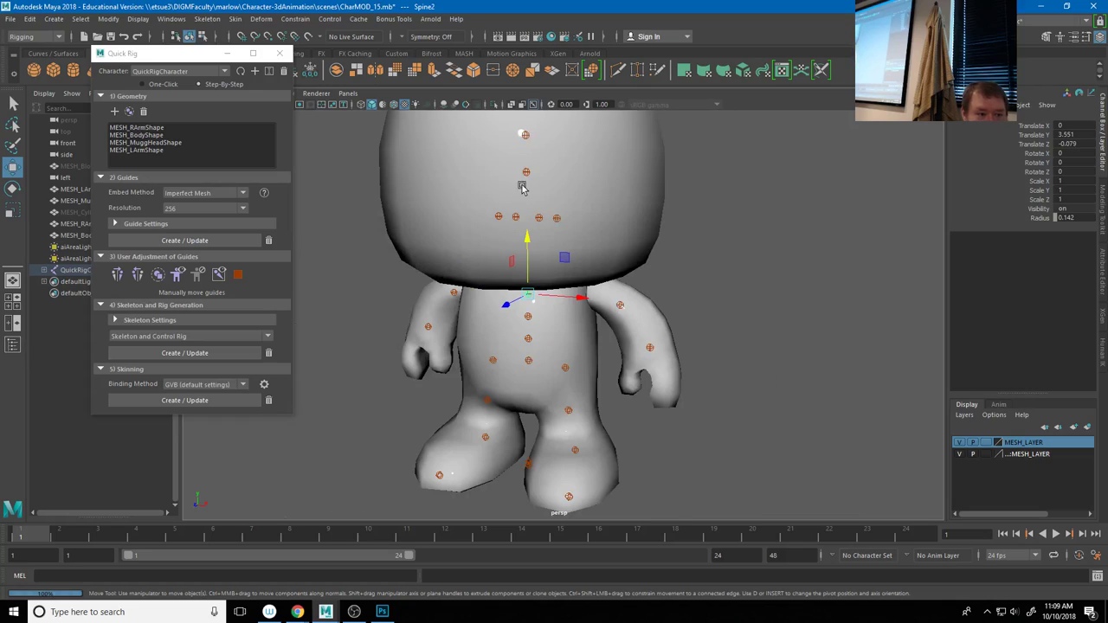
left_click(525, 172)
left_click_drag(595, 334, 598, 290, "alt")
left_click_drag(542, 141, 540, 254)
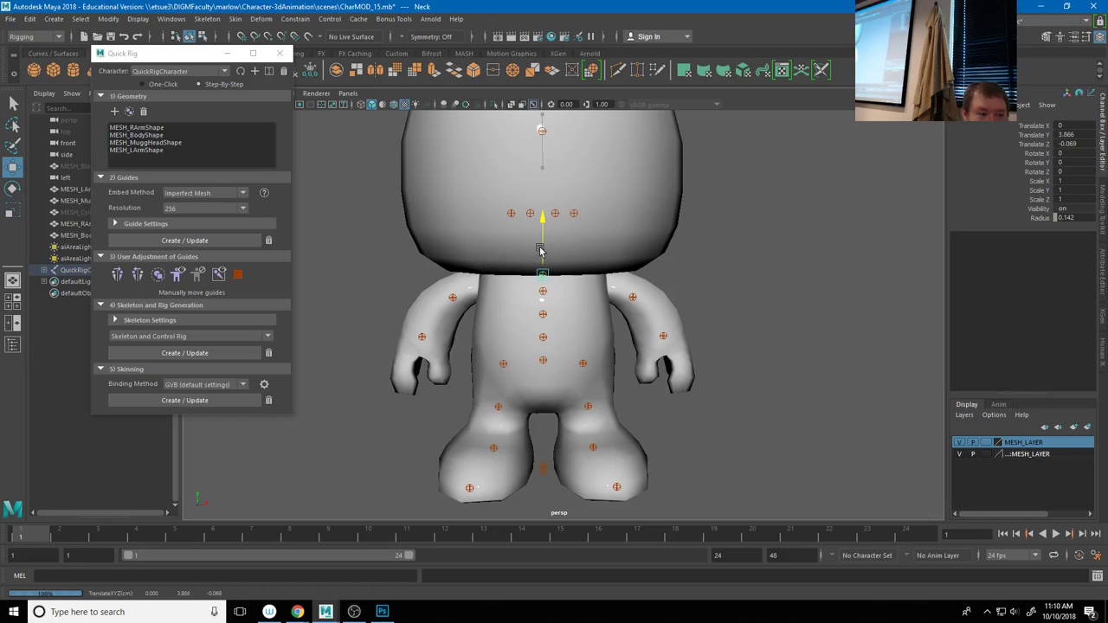
Lower the head guide to about 4.34 in Y and check its placement in wireframe display
left_click(542, 128)
left_click_drag(542, 128, 532, 229)
key("[")
key("4")
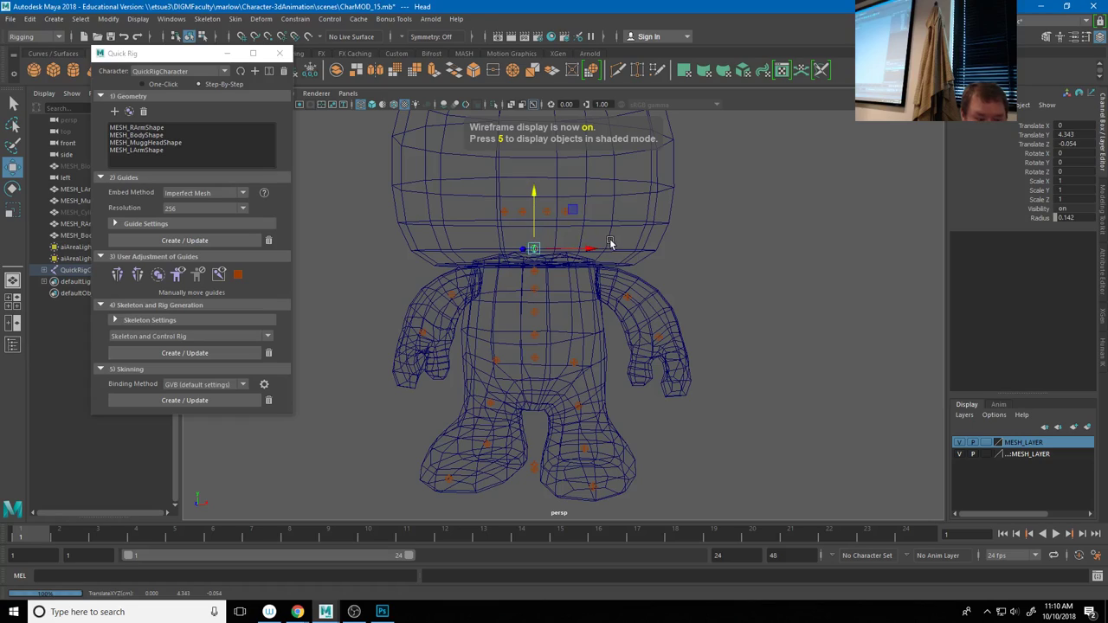
key("5")
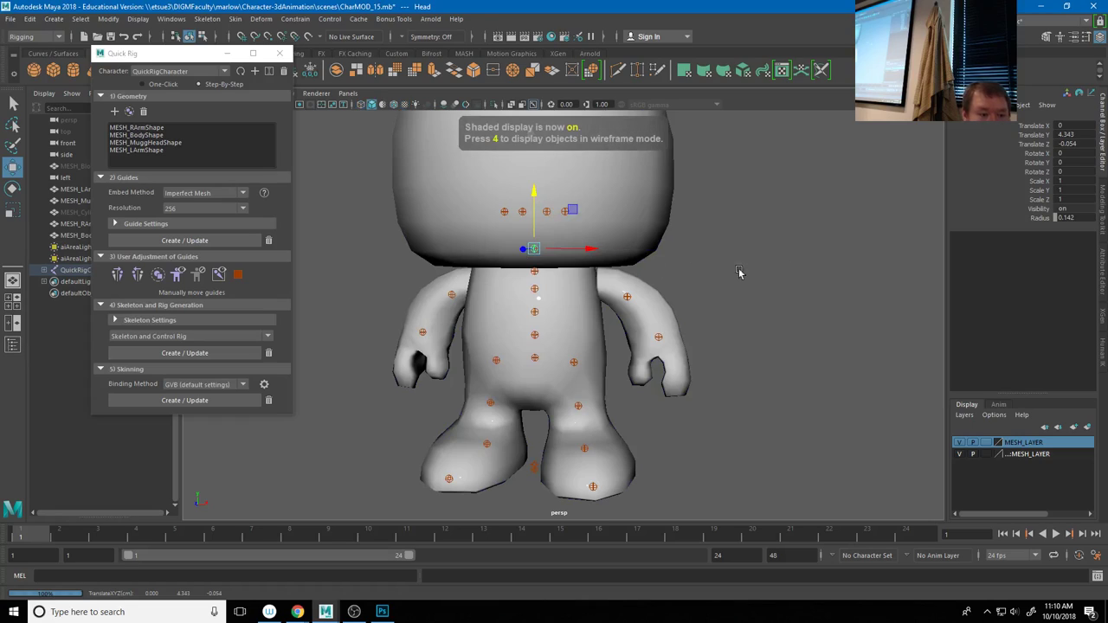
Move the left forearm guide down the arm and slightly back, to about X 2.21, Y 3.04, Z -0.44
scroll(736, 277, "down", 1)
left_click_drag(653, 314, 645, 260, "alt")
left_click(641, 257)
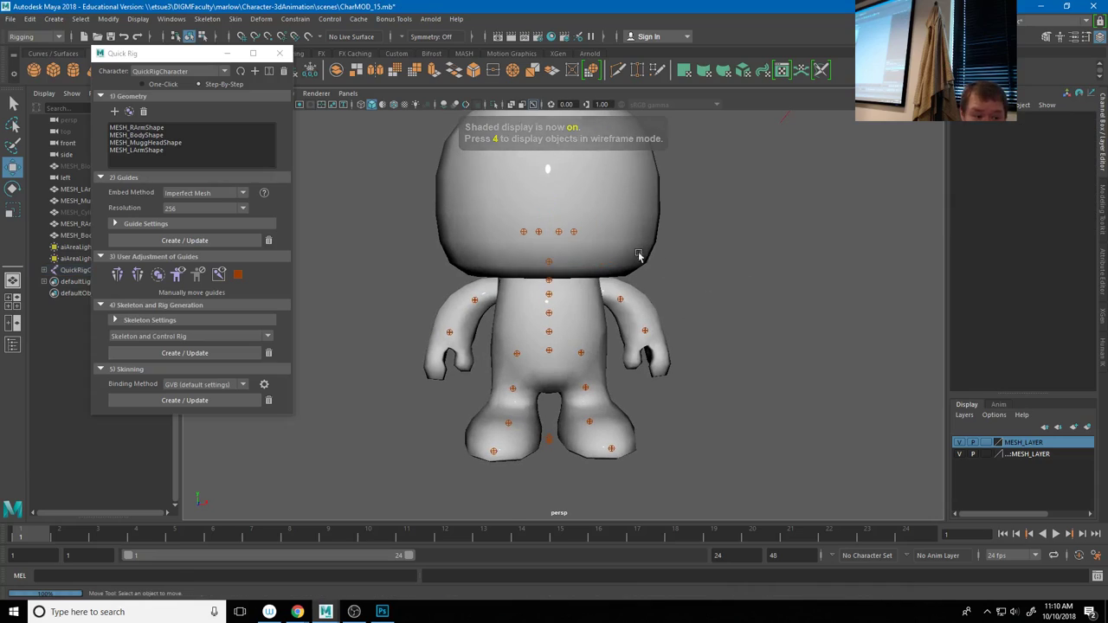
left_click(620, 301)
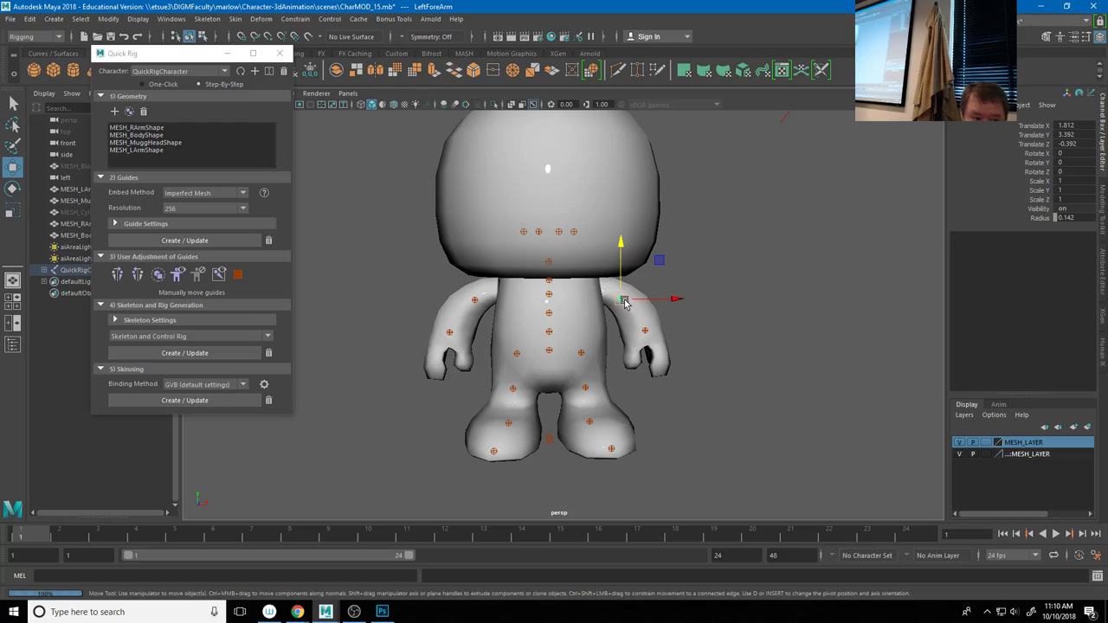
mouse_move(625, 302)
left_mouse_down()
mouse_move(661, 302)
mouse_move(635, 296)
mouse_move(638, 311)
left_mouse_up()
scroll(649, 325, "up", 3)
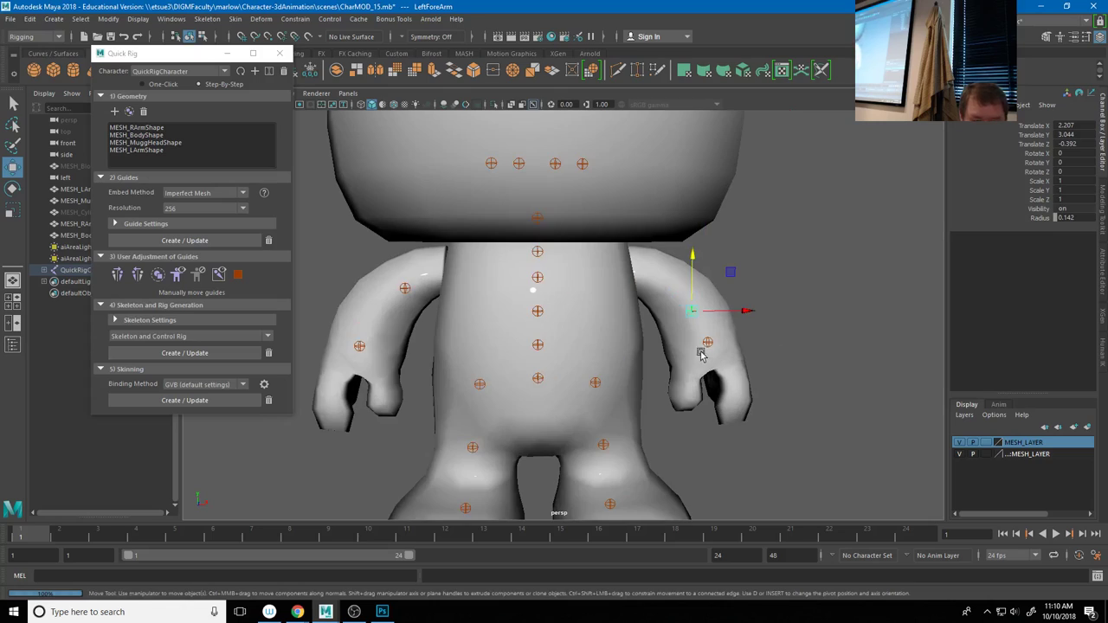
mouse_move(637, 355)
left_mouse_down("alt")
mouse_move(478, 335)
mouse_move(626, 348)
left_mouse_up("alt")
scroll(641, 313, "down", 3)
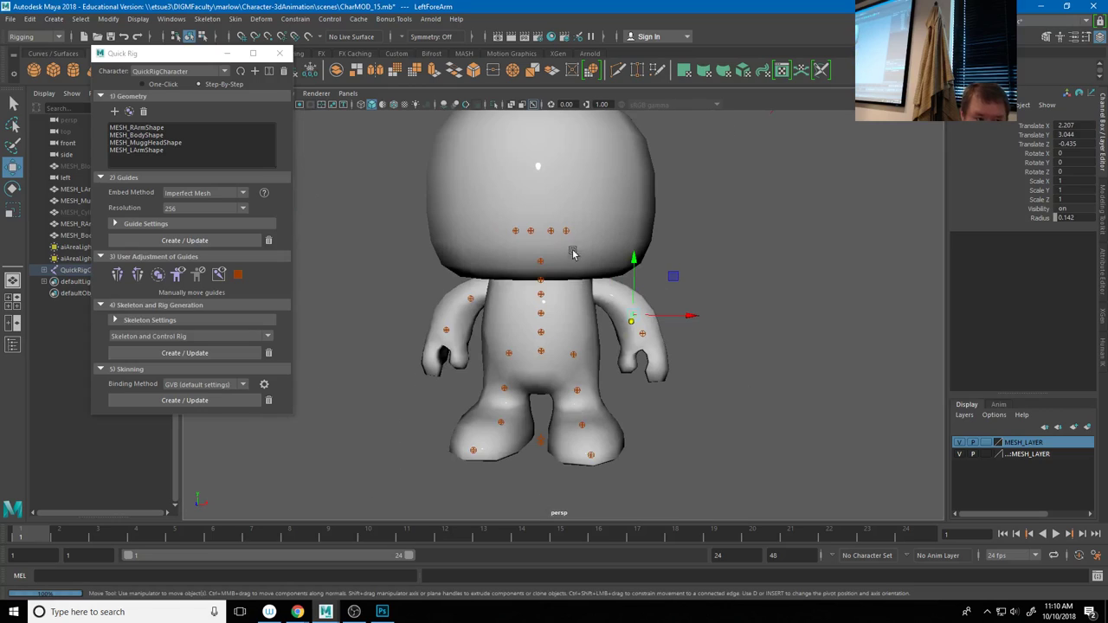
Move the left upper arm guide down to the arm and the left shoulder guide to the body's upper edge
left_click(565, 231)
left_click_drag(573, 212, 636, 296)
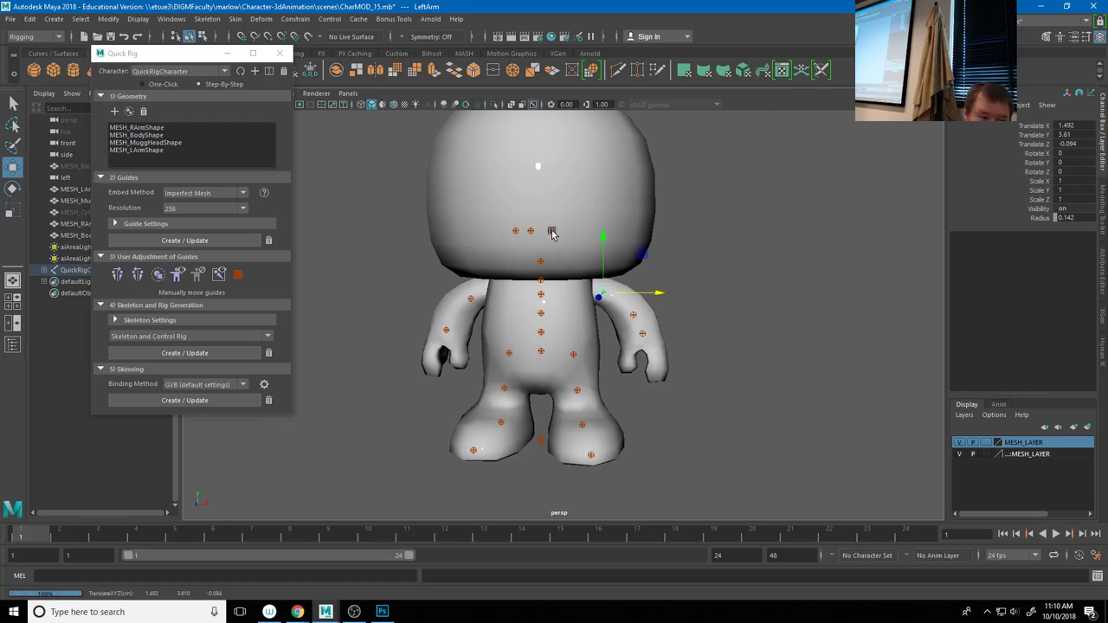
left_click(551, 232)
left_click_drag(557, 260, 678, 307)
left_click(677, 306)
Reposition the left upper arm guide inside the arm mesh, at about X 1.76, Y 3.49, Z -0.32
left_click_drag(576, 309, 520, 299, "alt")
left_click(601, 295)
left_click(480, 301)
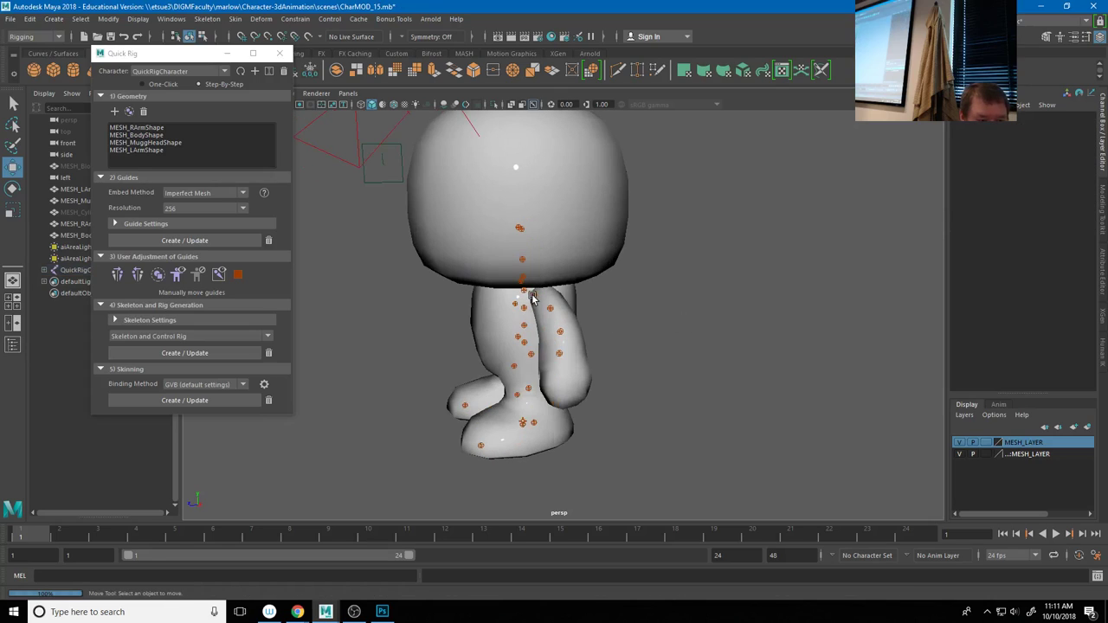
left_click(532, 298)
left_click_drag(558, 299, 688, 367, "alt")
Select the left shoulder and arm guides and mirror their positions to the right arm
left_click_drag(581, 279, 689, 363)
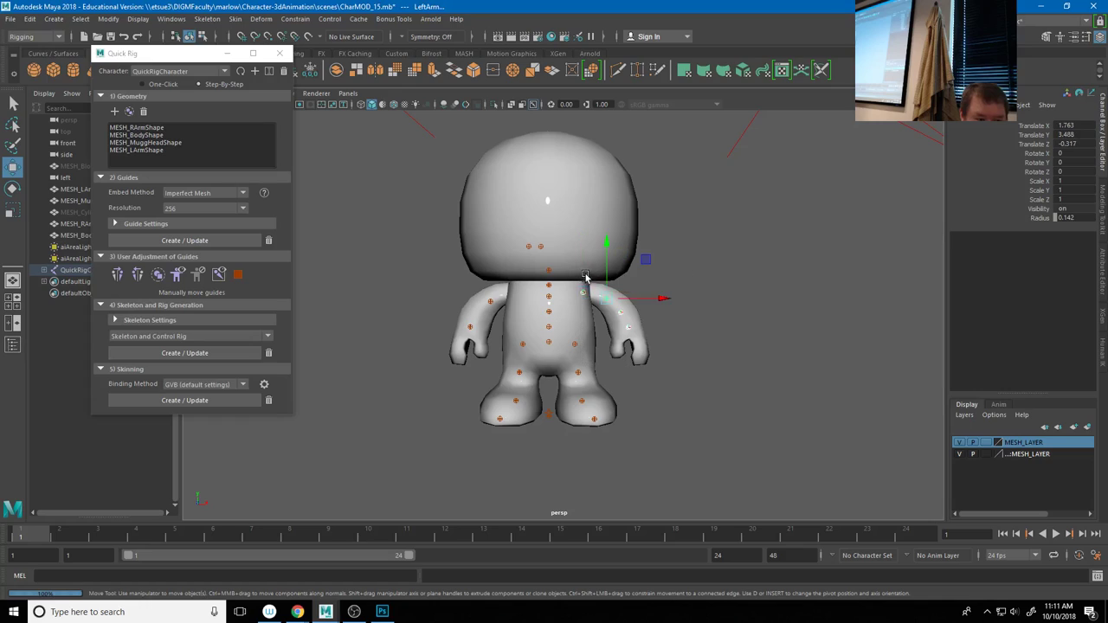
left_click(140, 275)
left_click_drag(458, 362, 560, 359, "alt")
left_click_drag(689, 361, 633, 366, "alt")
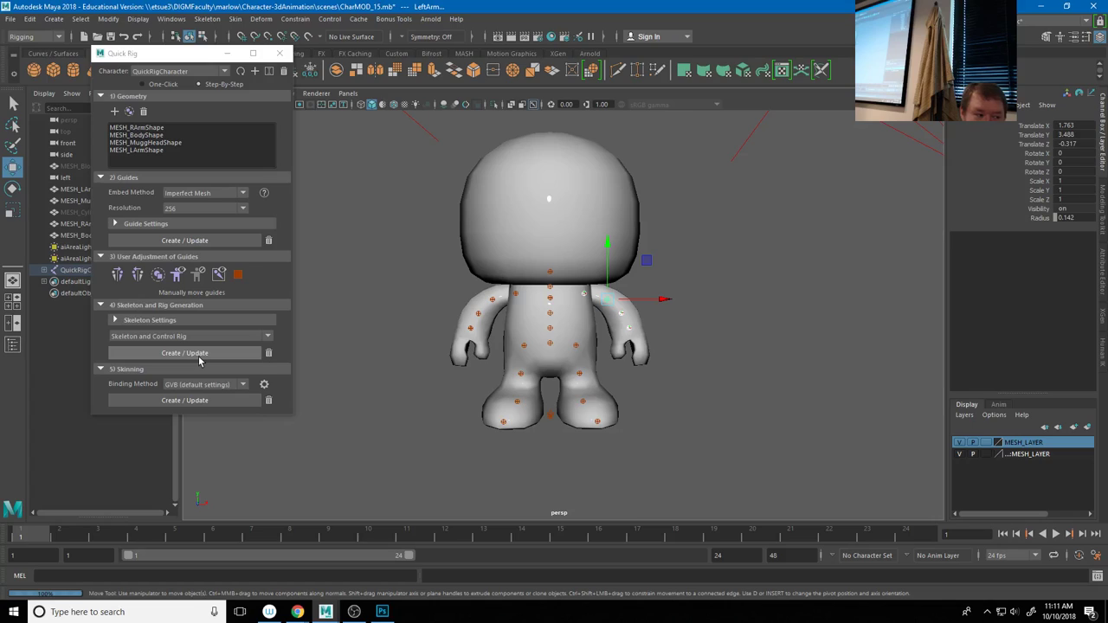
Generate the skeleton and control rig with T-Stance Correction on and joint X axis alignment at Mirrored Behavior
left_click(115, 320)
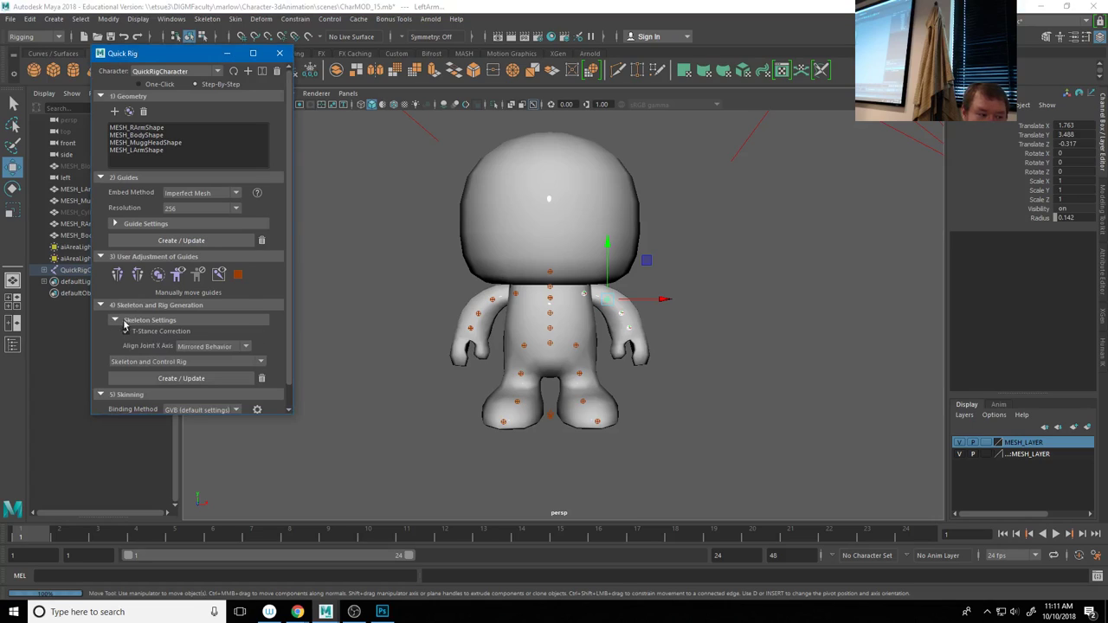
scroll(158, 318, "down", 1)
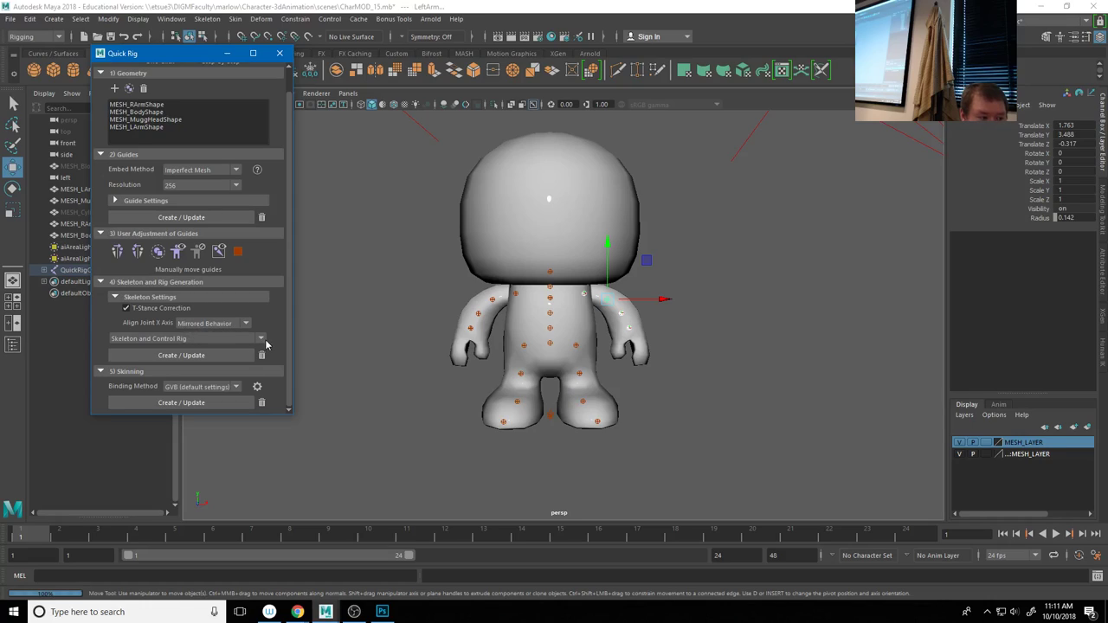
left_click(214, 358)
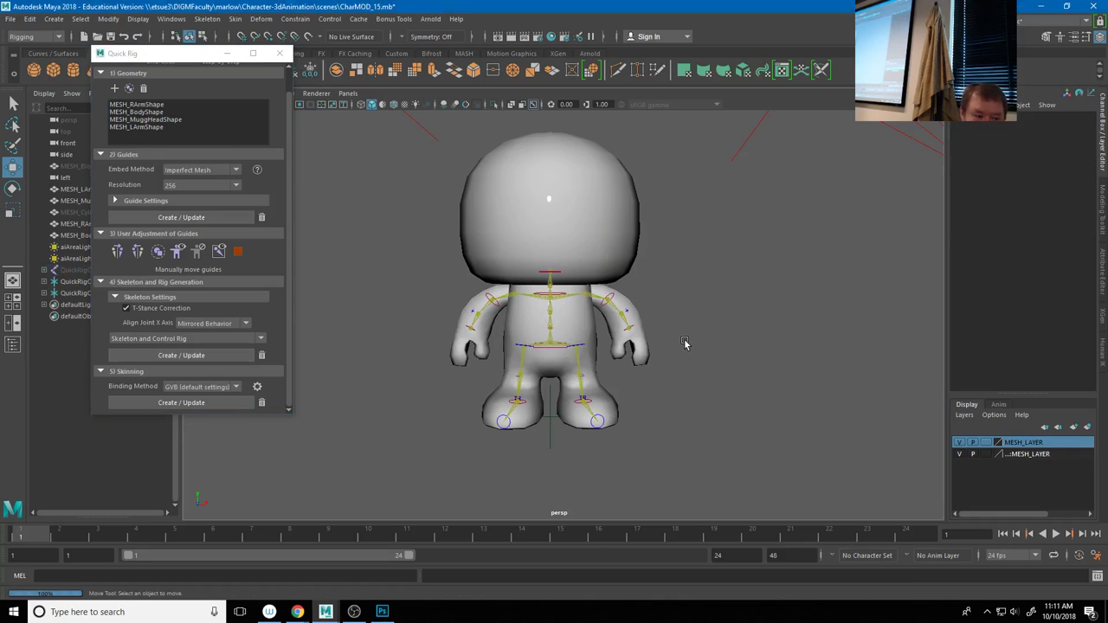
Test moving the left shoulder and left wrist controls of the rig and undo the moves
left_click_drag(507, 355, 574, 338, "alt")
scroll(642, 334, "up", 3)
left_click_drag(642, 335, 657, 329, "alt")
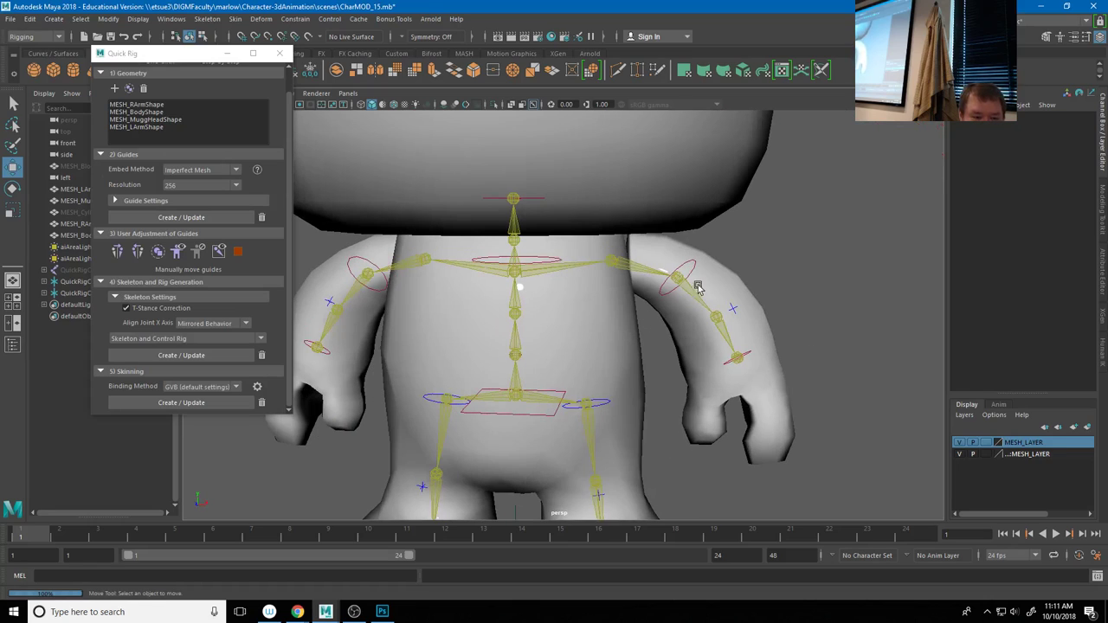
left_click(680, 275)
mouse_move(672, 244)
left_mouse_down()
mouse_move(671, 226)
mouse_move(677, 277)
mouse_move(677, 243)
left_mouse_up()
left_click(776, 274)
left_click(772, 276)
key("ctrl+z")
key("ctrl+z")
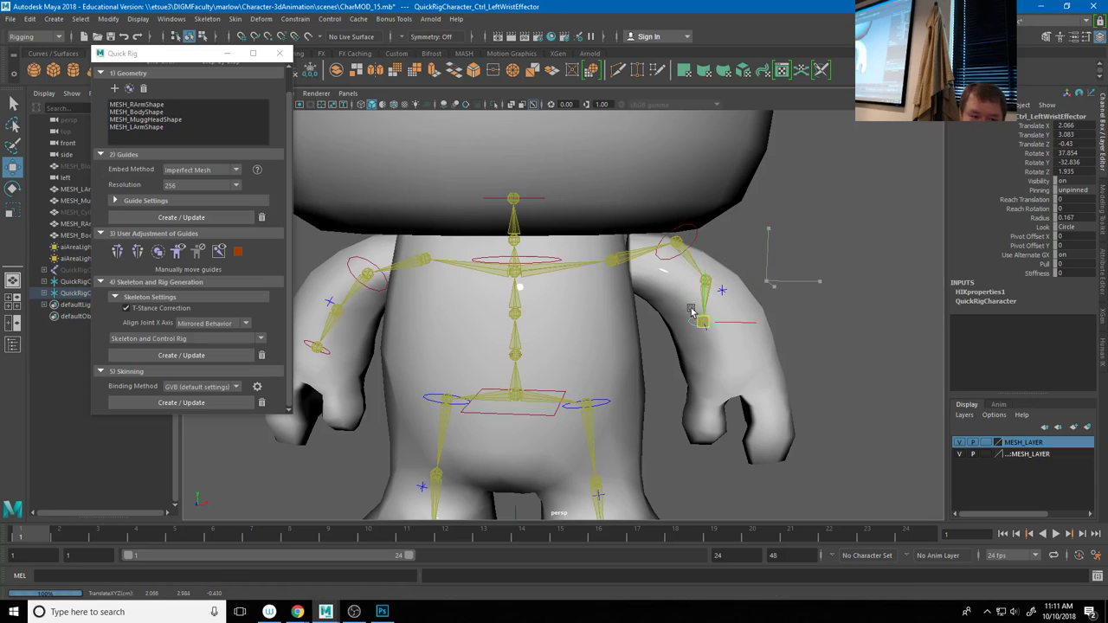
key("ctrl+z")
key("ctrl+z")
key("ctrl+z")
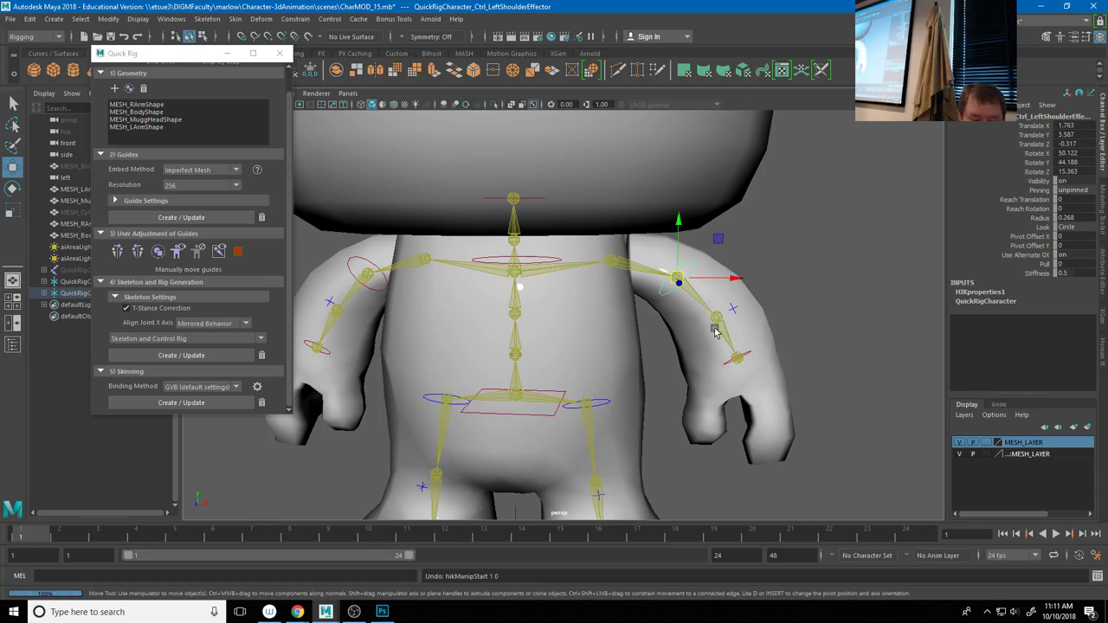
Test rotating the left shoulder control and undo the rotation and selection
key("e")
left_click_drag(719, 248, 668, 232)
key("ctrl+z")
key("ctrl+z")
key("ctrl+z")
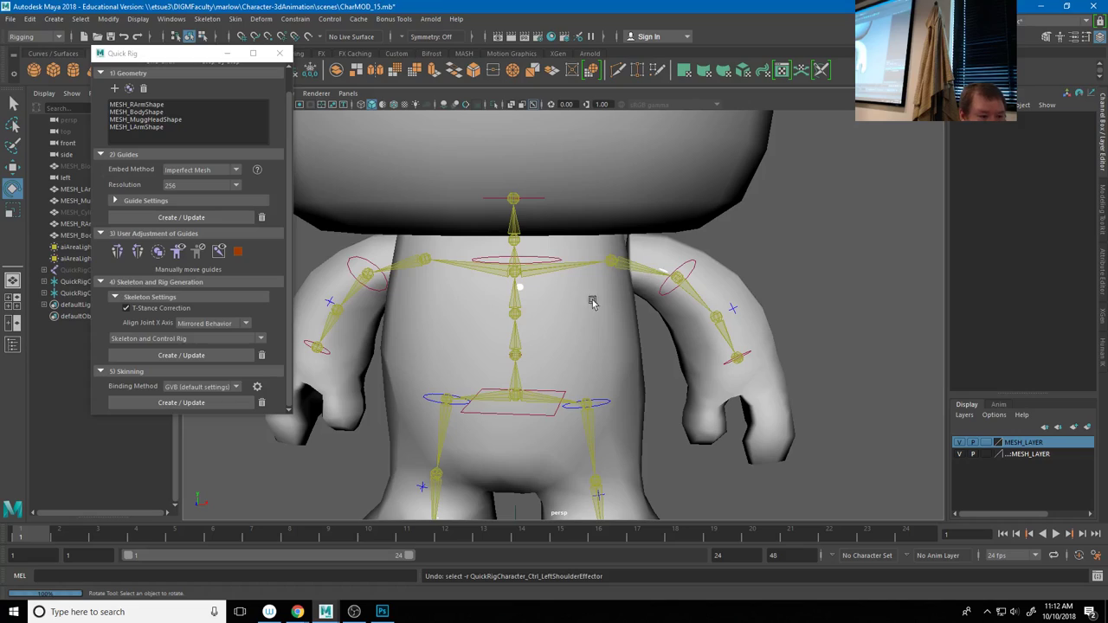
left_click(262, 356)
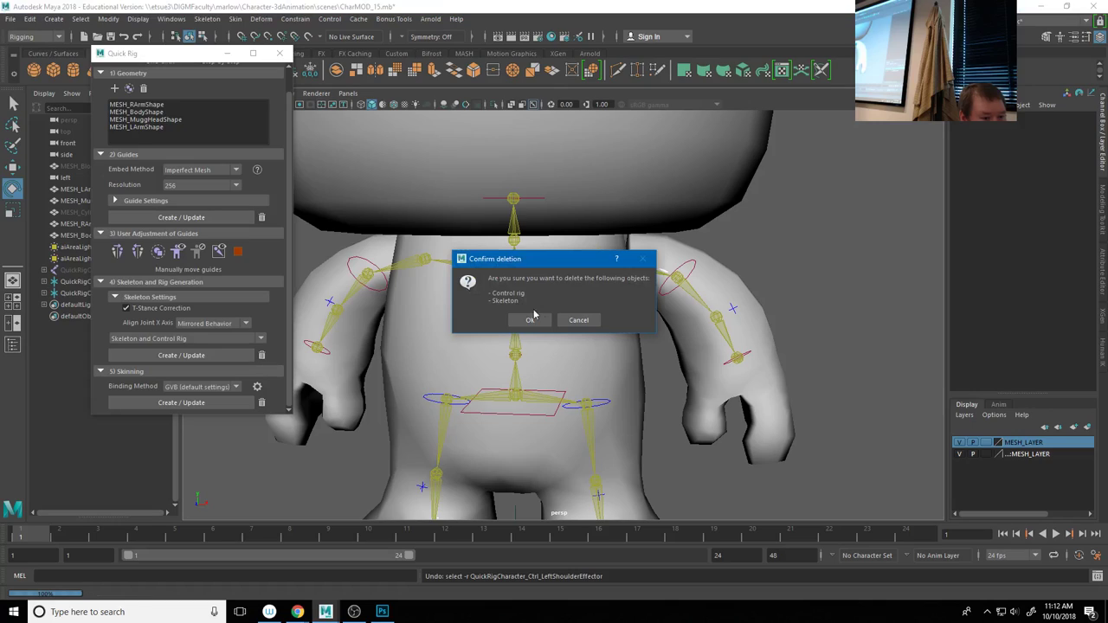
left_click(578, 321)
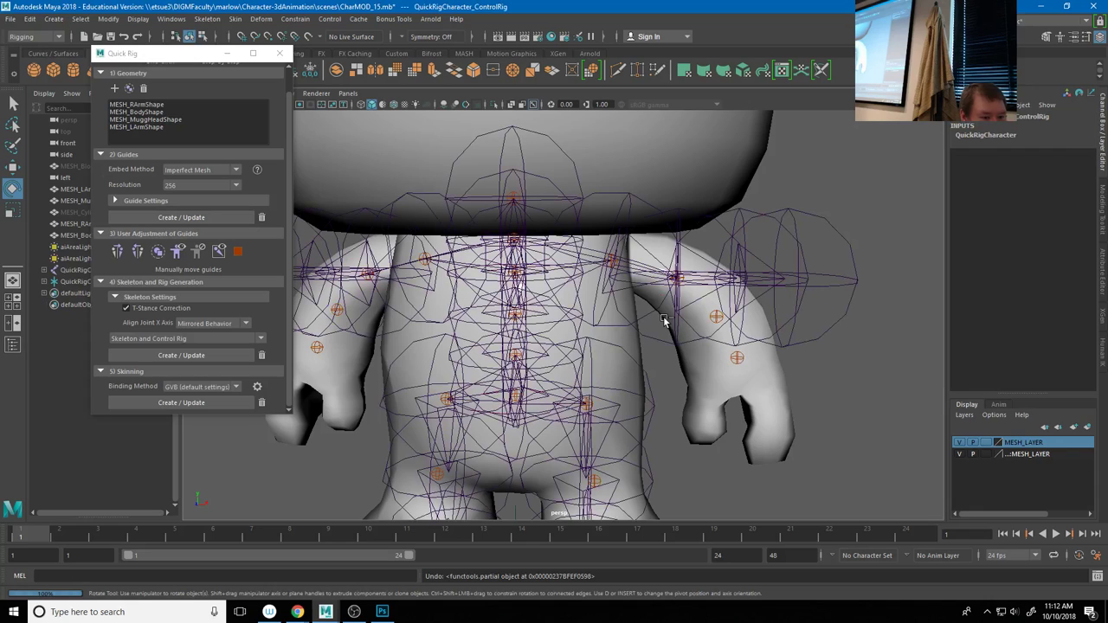
left_click(662, 321)
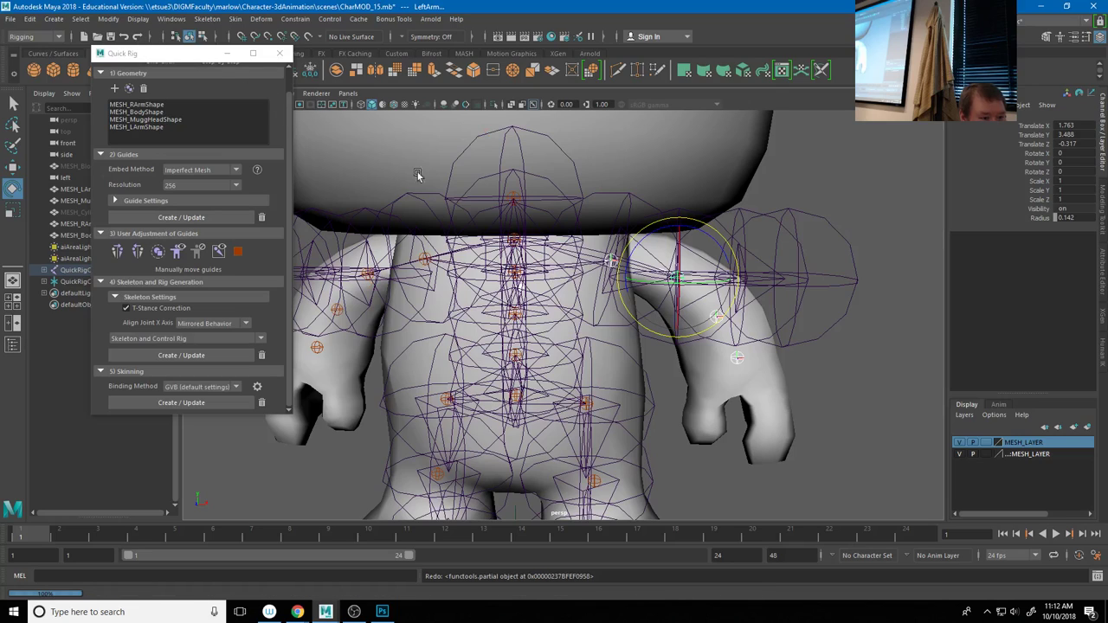
left_click_drag(783, 360, 814, 362, "alt")
left_click_drag(884, 384, 833, 374, "alt")
left_click(612, 279)
left_click_drag(653, 318, 662, 317, "alt")
Move the left arm and forearm guides inward and slightly up toward the torso
key("w")
left_click(752, 332)
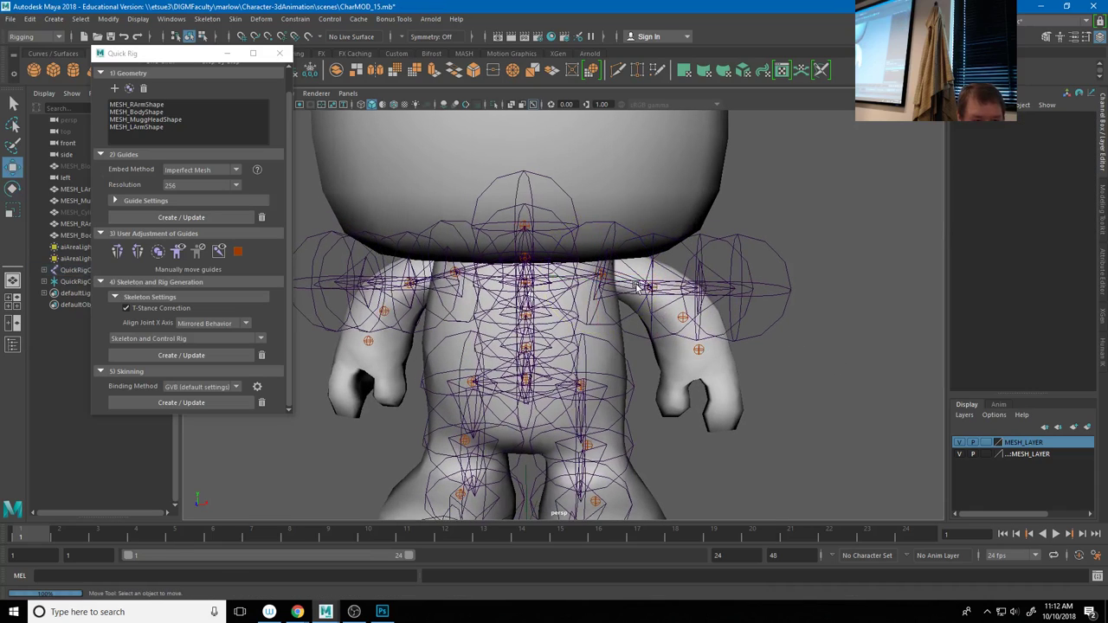
left_click(786, 302)
left_click(811, 348)
left_click(658, 289)
left_click_drag(688, 287, 635, 276)
left_click(683, 320)
left_click(628, 275)
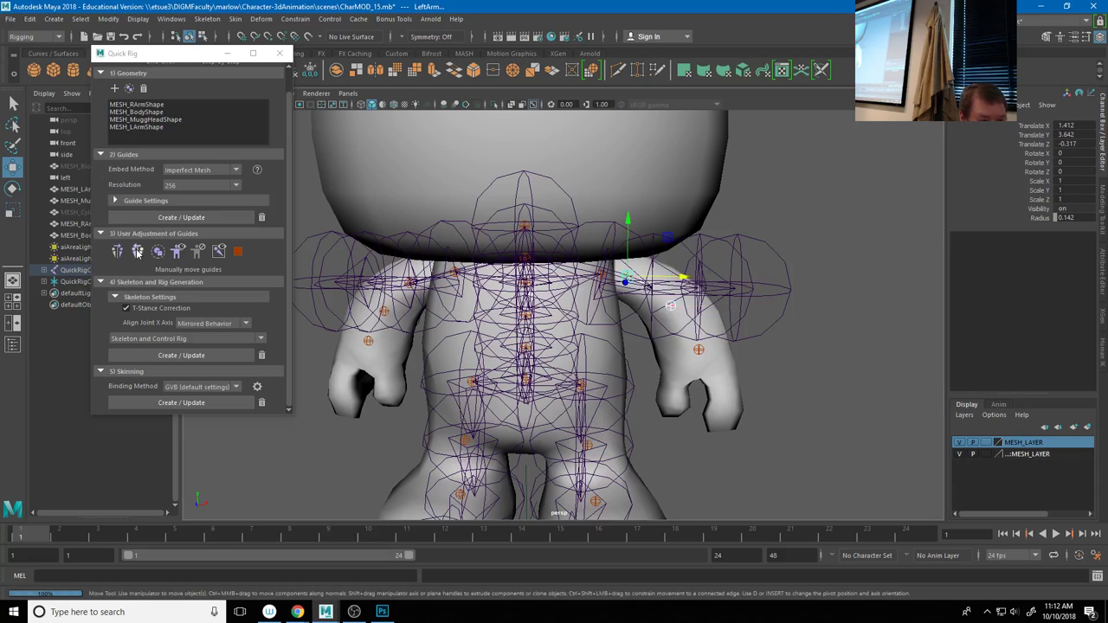
Delete the existing control rig and skeleton while keeping the guides
left_click(262, 355)
left_click(531, 321)
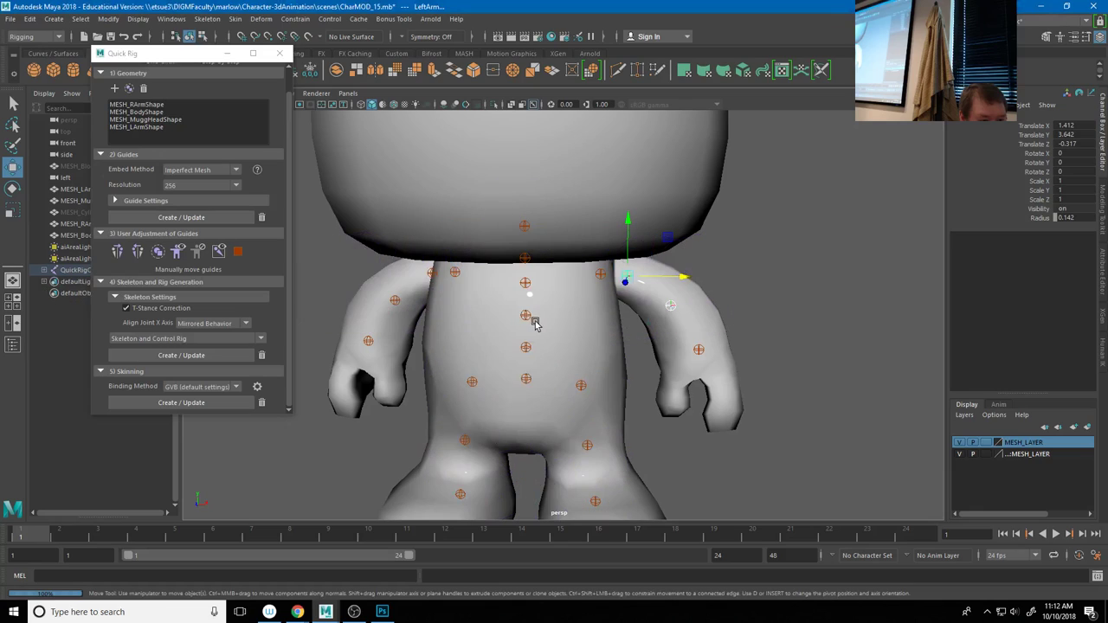
mouse_move(535, 345)
left_mouse_down("alt")
mouse_move(546, 321)
mouse_move(559, 329)
mouse_move(505, 337)
mouse_move(573, 341)
mouse_move(547, 338)
left_mouse_up("alt")
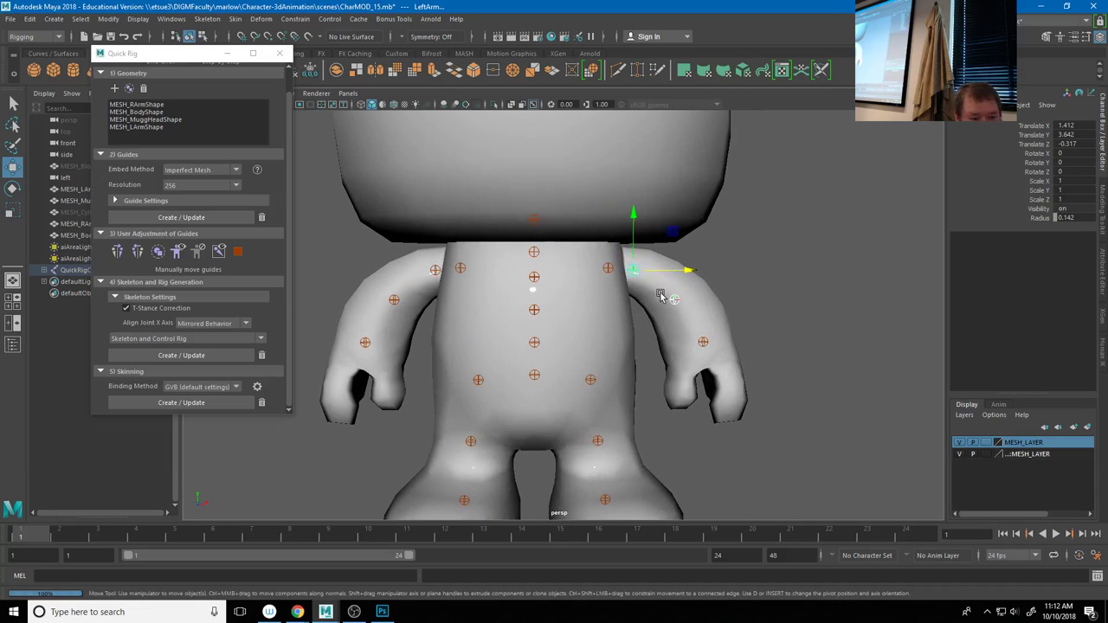
Shift the left shoulder and arm guides further inward and mirror the left shoulder, arm and forearm guides to the right side
left_click_drag(680, 270, 679, 271)
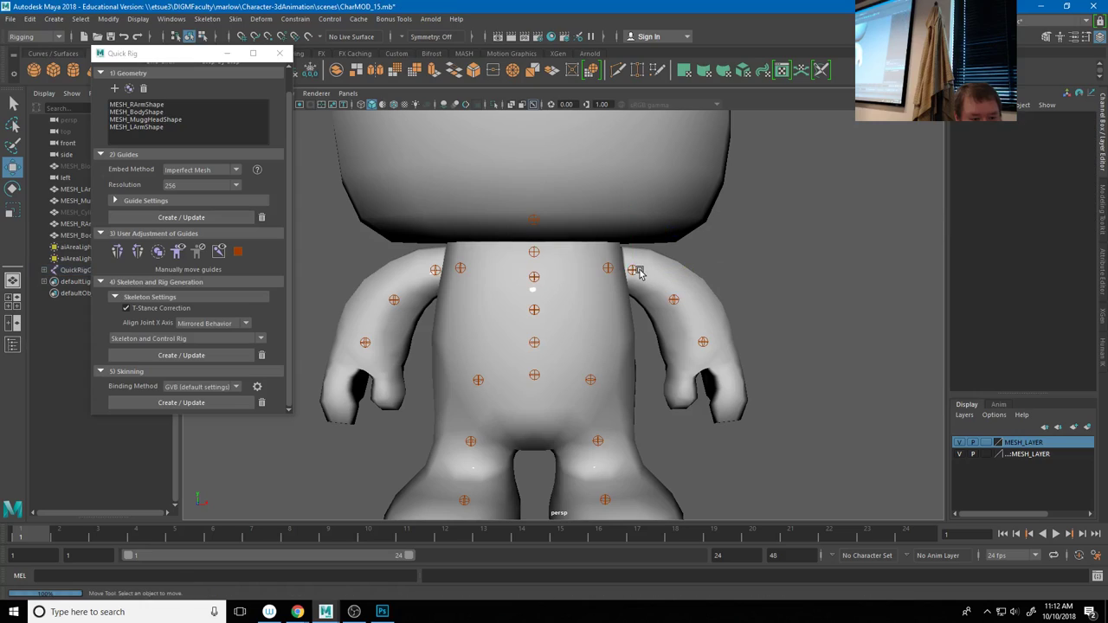
left_click(610, 270)
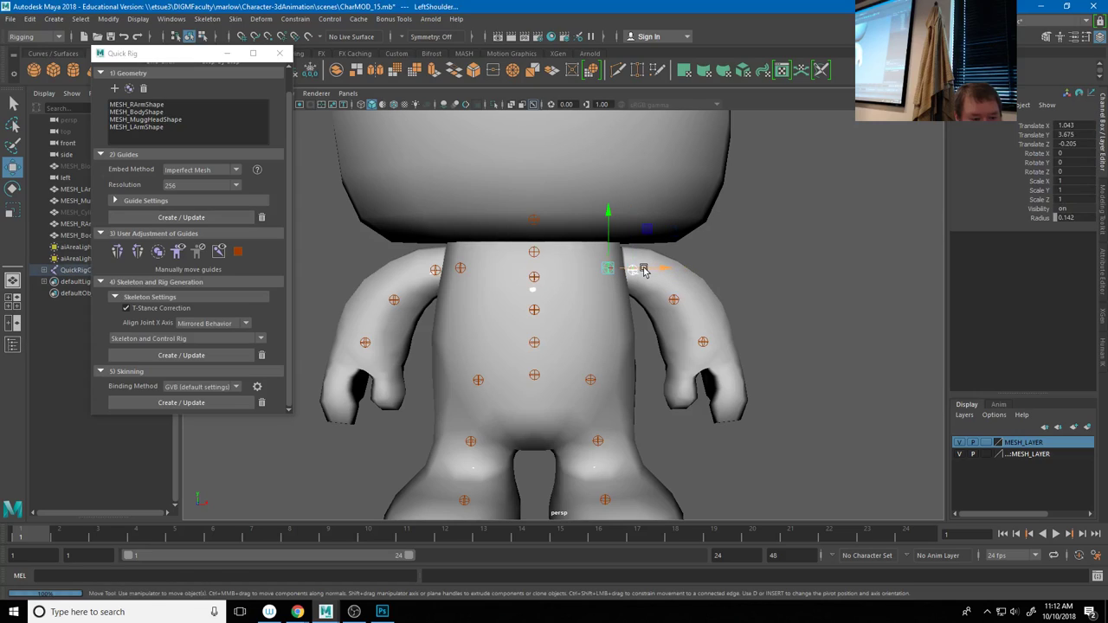
key("ctrl+z")
key("ctrl+z")
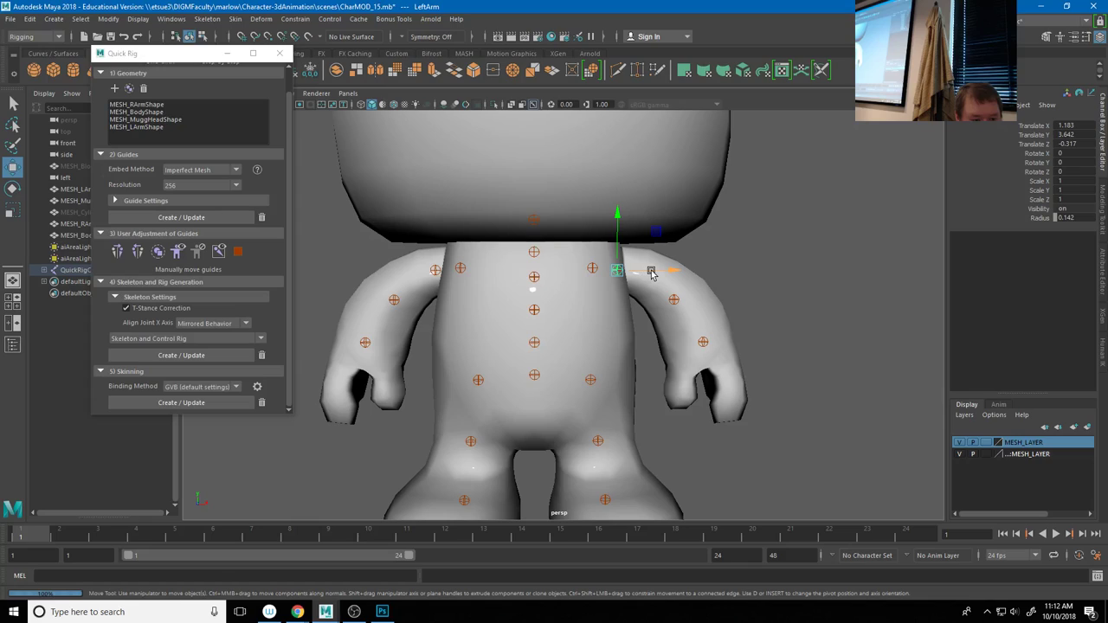
left_click(673, 299)
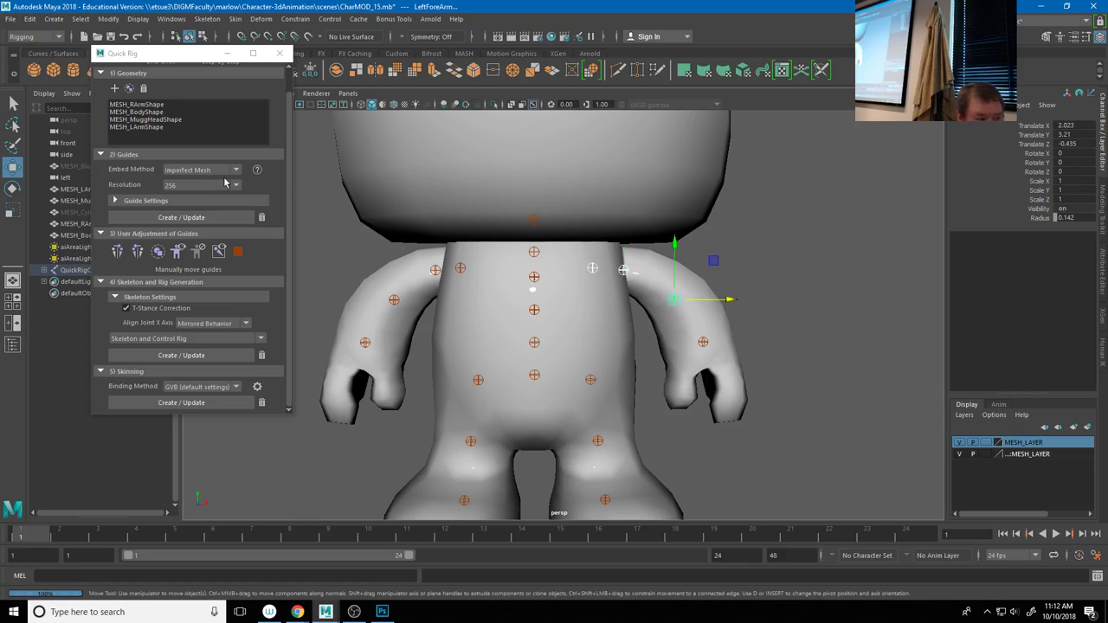
left_click(137, 251)
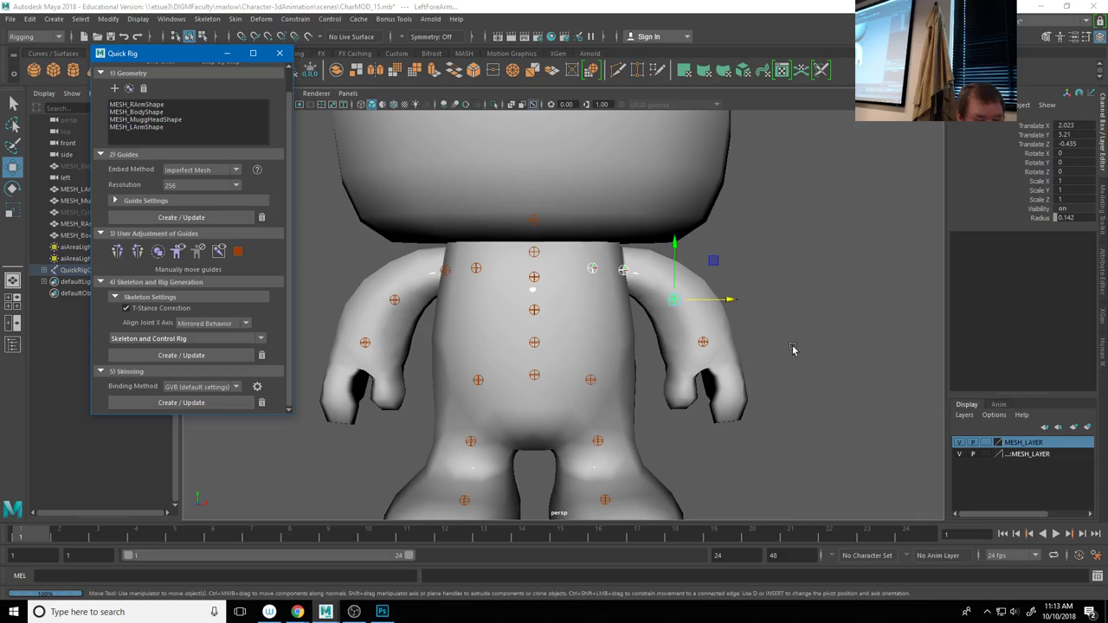
Regenerate the skeleton and control rig from the adjusted guides with T-Stance Correction on
right_click_drag(601, 289, 555, 312, "alt")
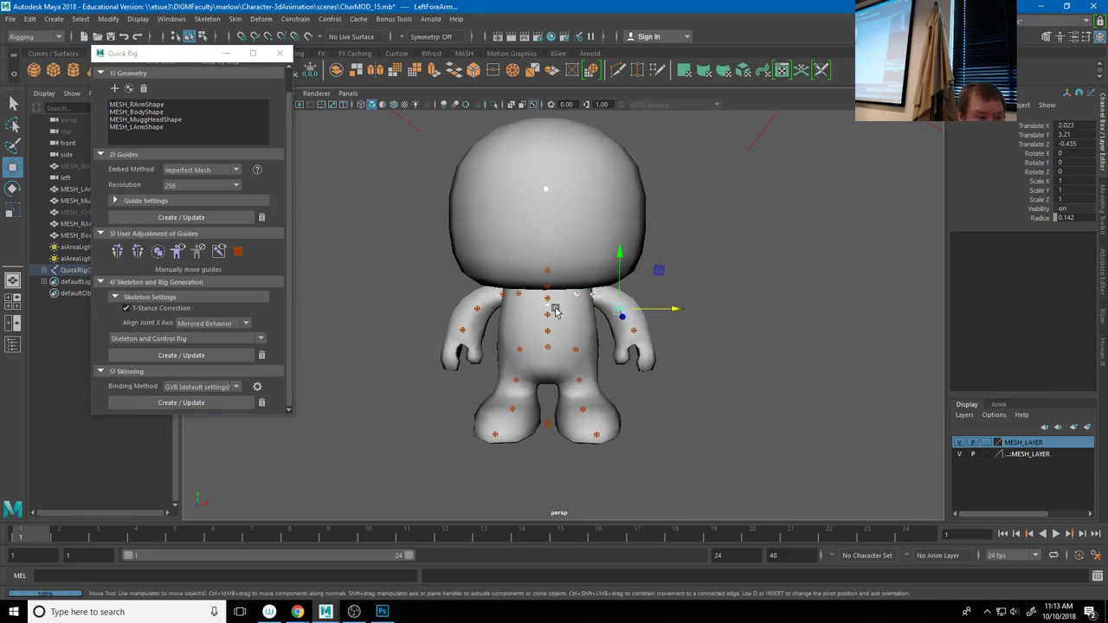
left_click(184, 355)
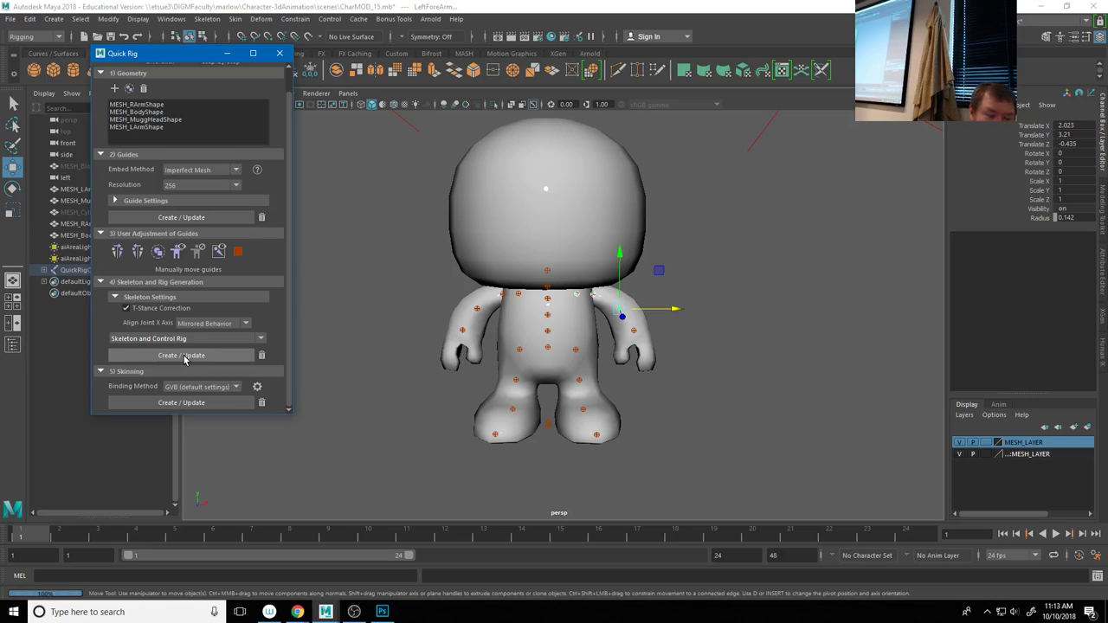
left_click(184, 357)
Test moving the head control, undo the move, and test rotating it
left_click_drag(668, 356, 600, 371, "alt")
right_click_drag(601, 371, 552, 251, "alt")
left_click(540, 257)
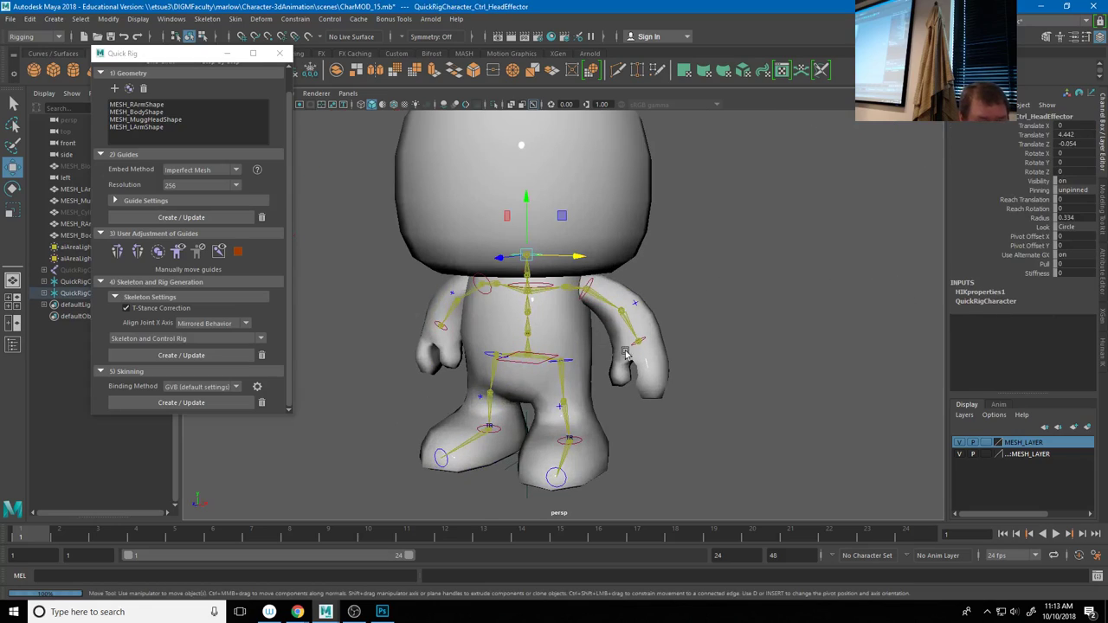
left_click_drag(562, 258, 582, 269)
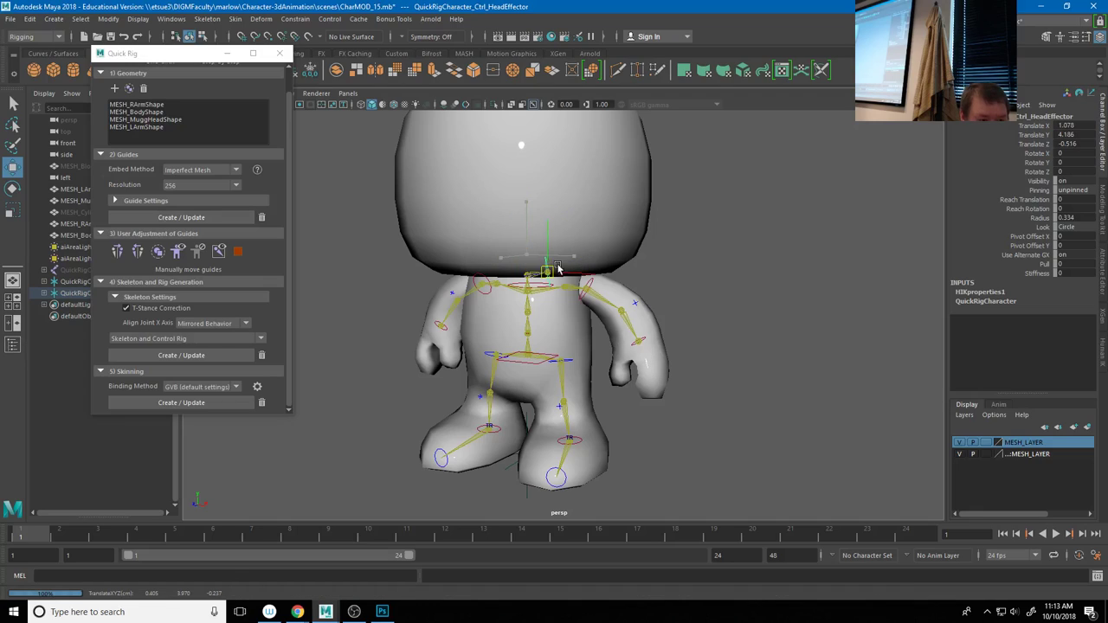
key("ctrl+z")
key("e")
left_click_drag(522, 246, 523, 216)
left_click_drag(487, 271, 518, 192)
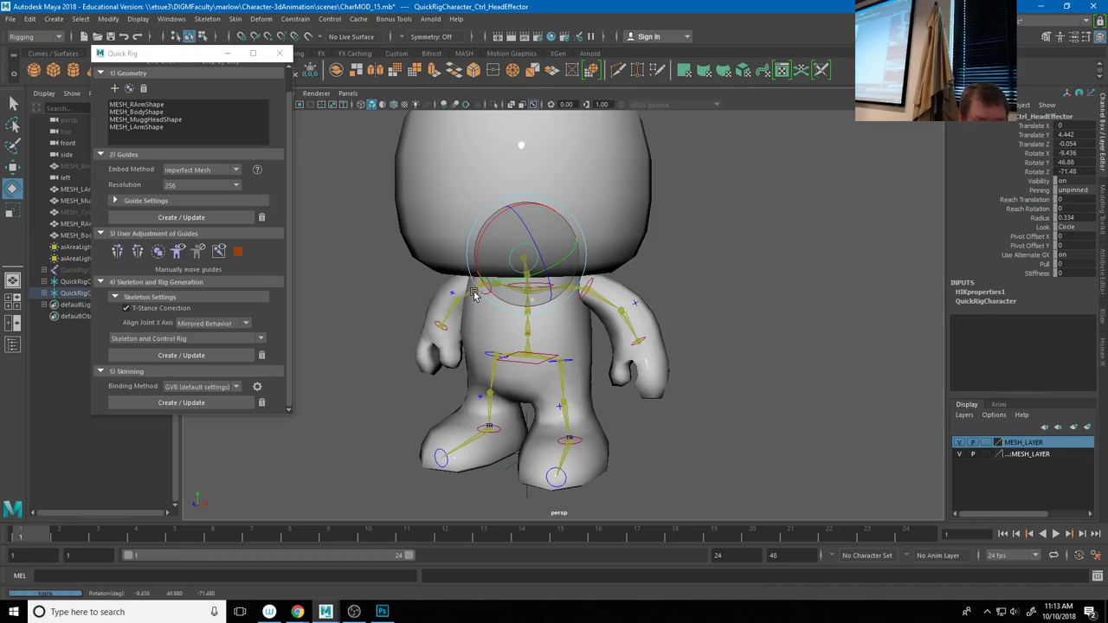
Test rotating and moving the chest control and undo the test changes to the rig
left_click(732, 272)
left_click(531, 267)
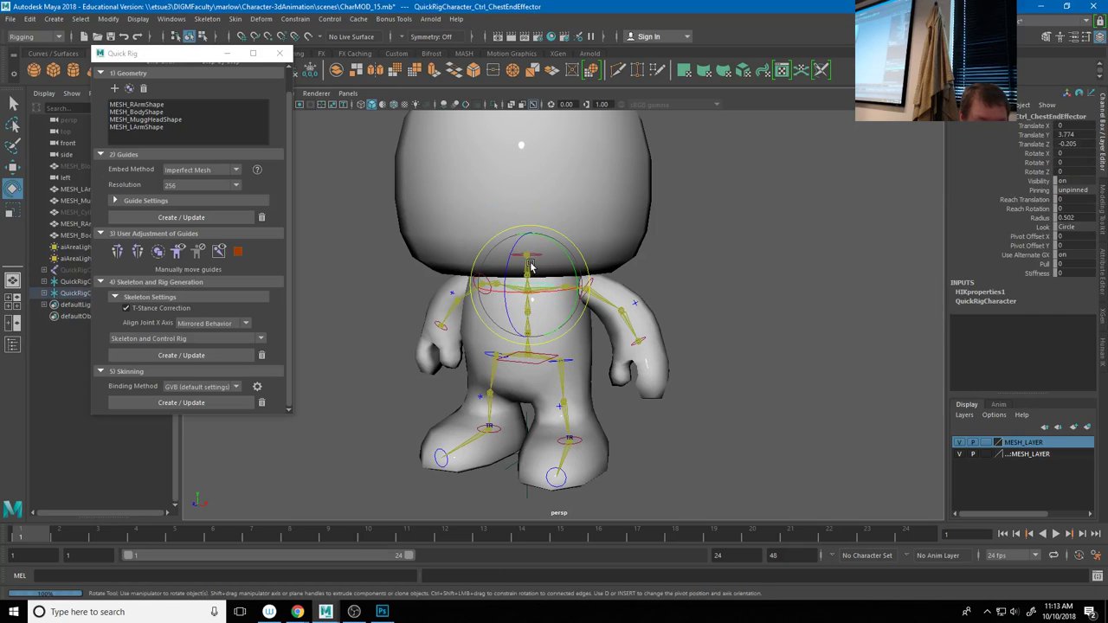
mouse_move(518, 292)
left_mouse_down()
mouse_move(540, 260)
mouse_move(498, 295)
left_mouse_up()
key("ctrl+z")
key("ctrl+z")
key("ctrl+z")
key("ctrl+z")
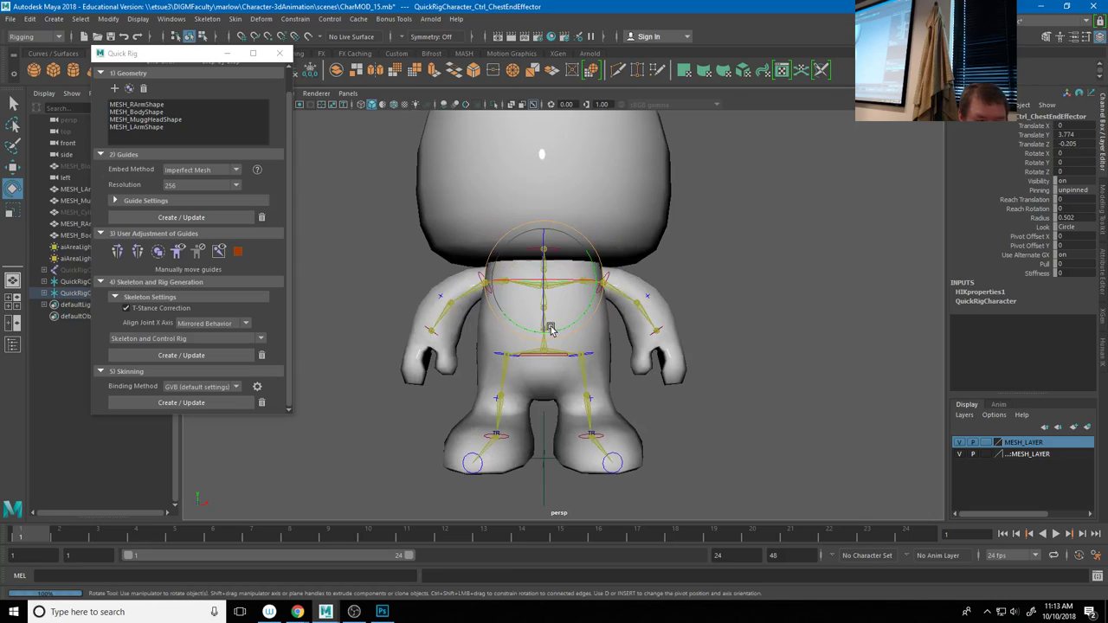
key("w")
left_click_drag(567, 321, 510, 255)
key("ctrl+z")
Test lowering the hips control so the knees bend and undo the move
left_click(654, 313)
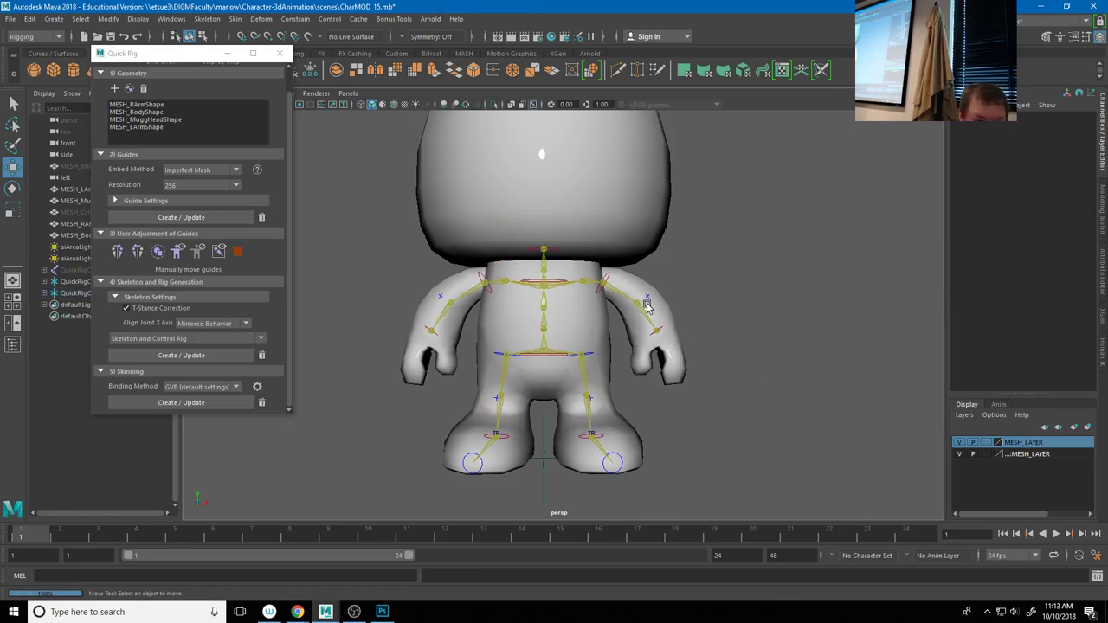
left_click_drag(534, 346, 491, 336, "alt")
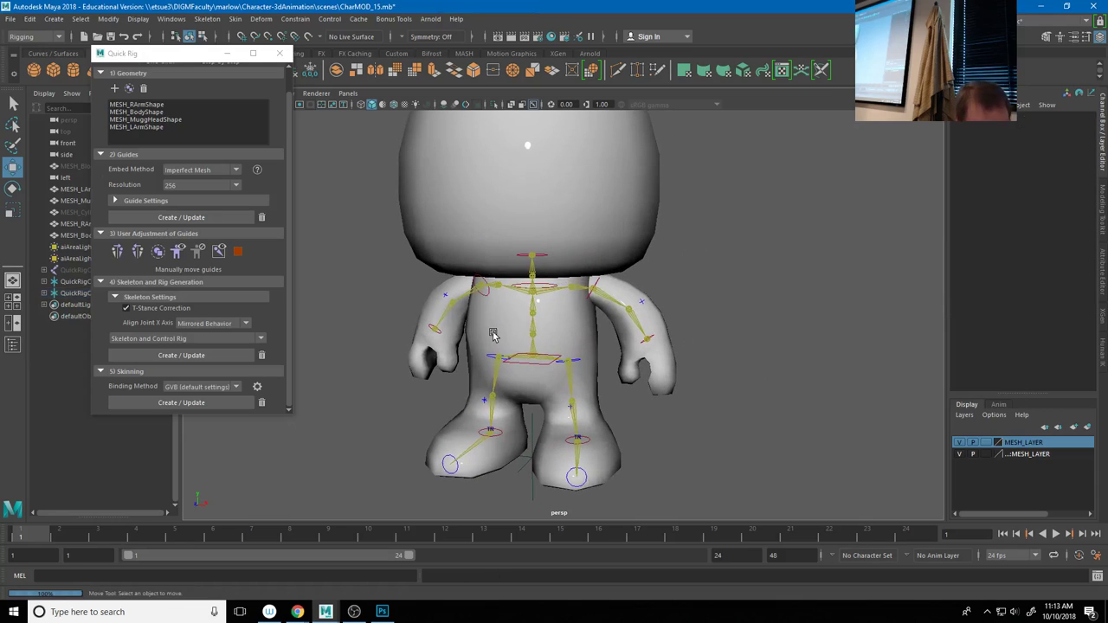
left_click(580, 442)
left_click(535, 367)
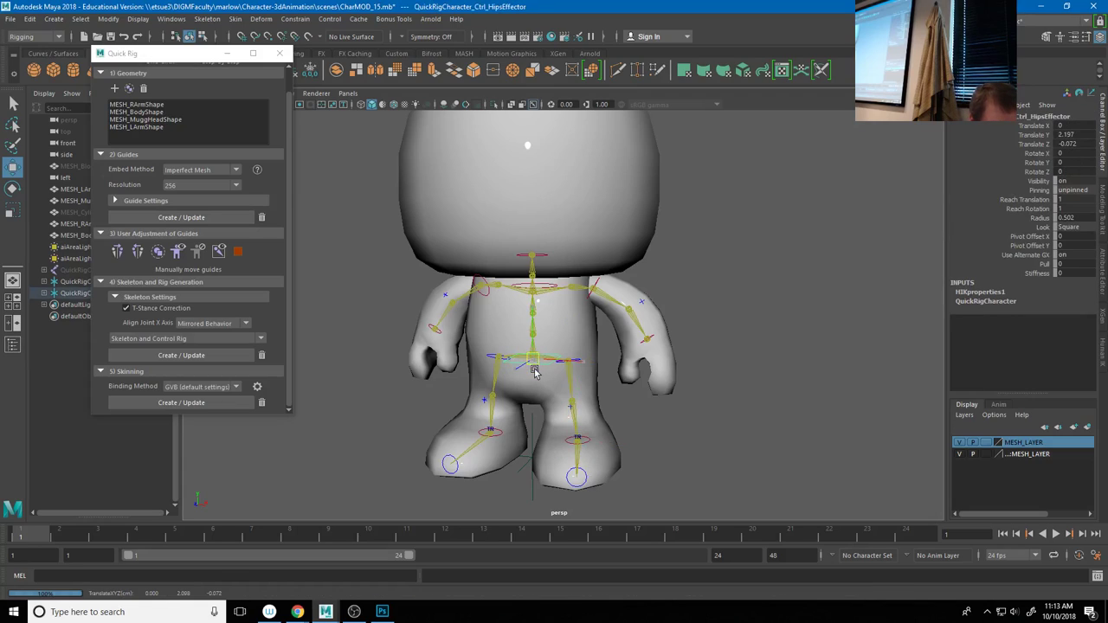
left_click_drag(535, 366, 536, 385)
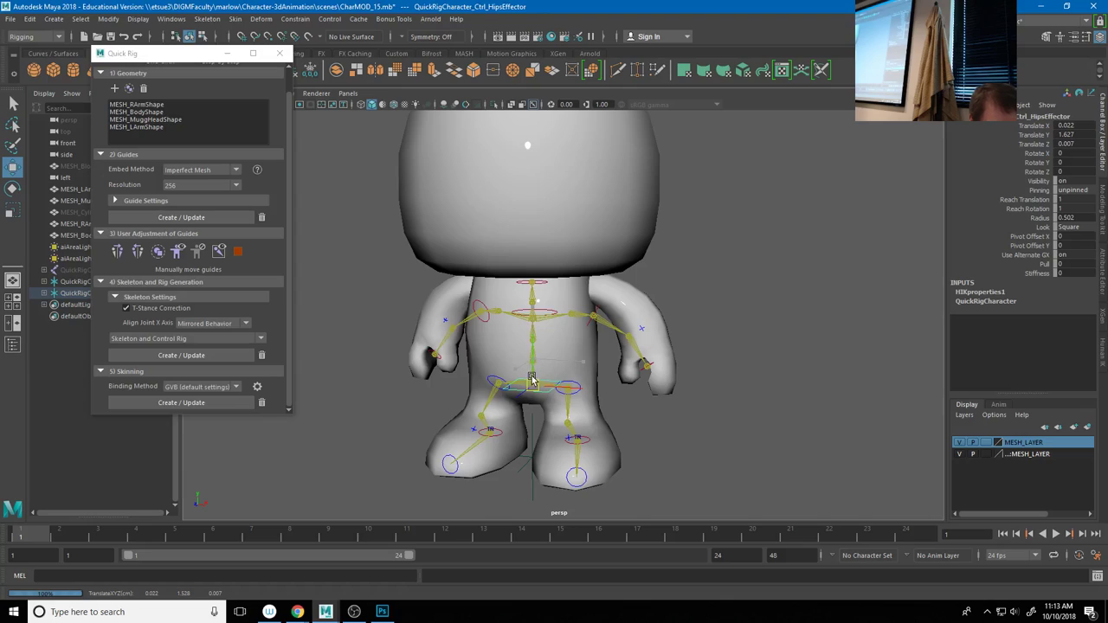
key("ctrl+z")
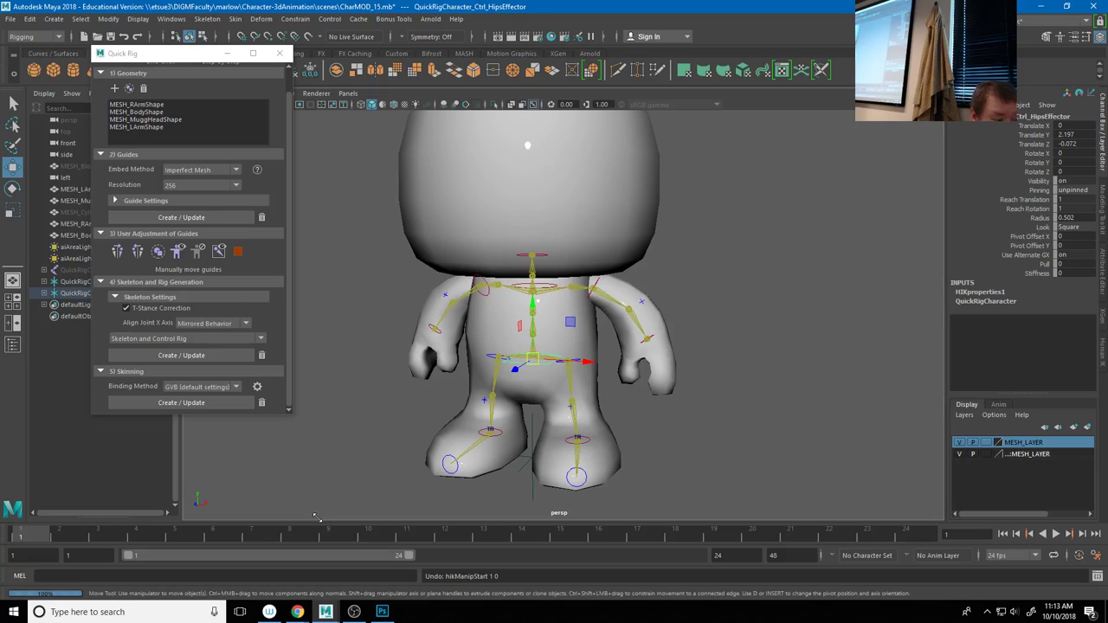
Skin the character's meshes to the rig with the GVB (default settings) binding method
left_click_drag(302, 507, 306, 502)
left_click(225, 410)
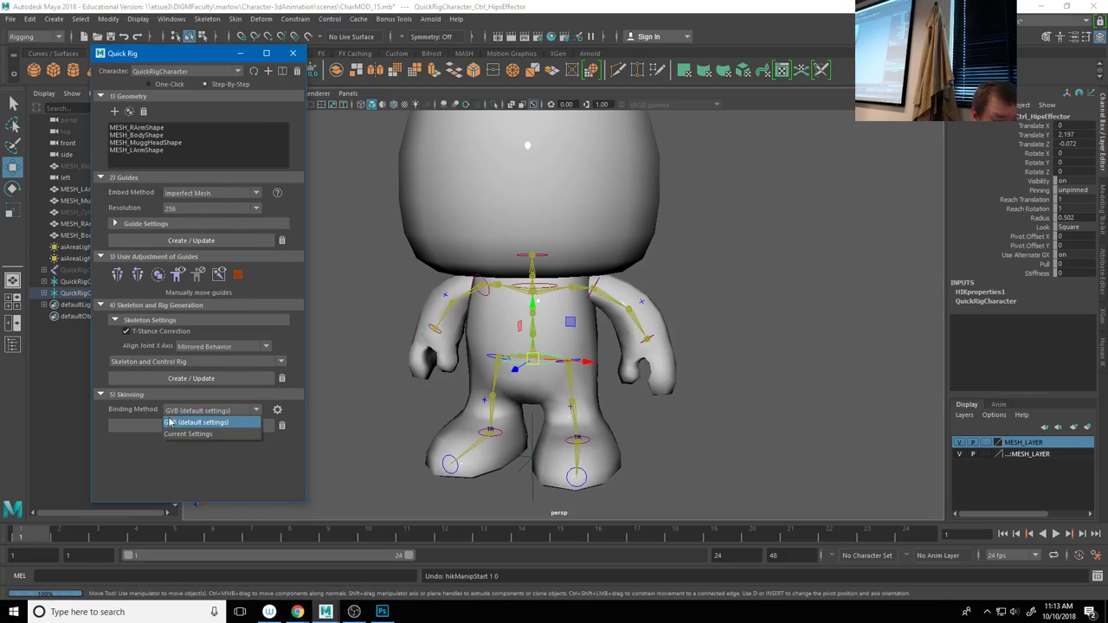
left_click(227, 466)
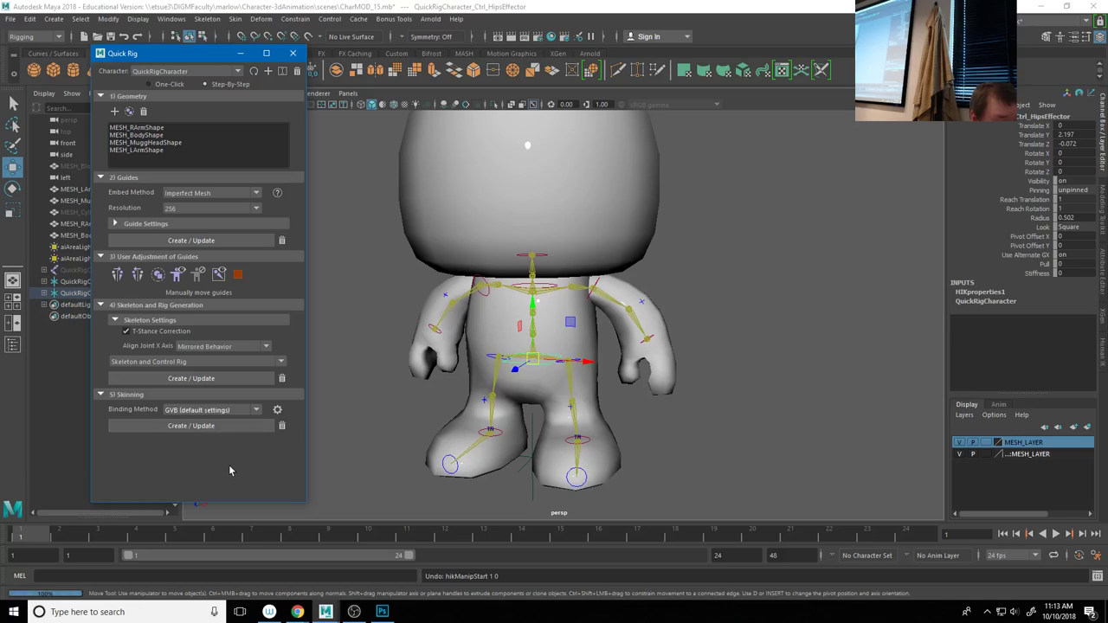
left_click(192, 428)
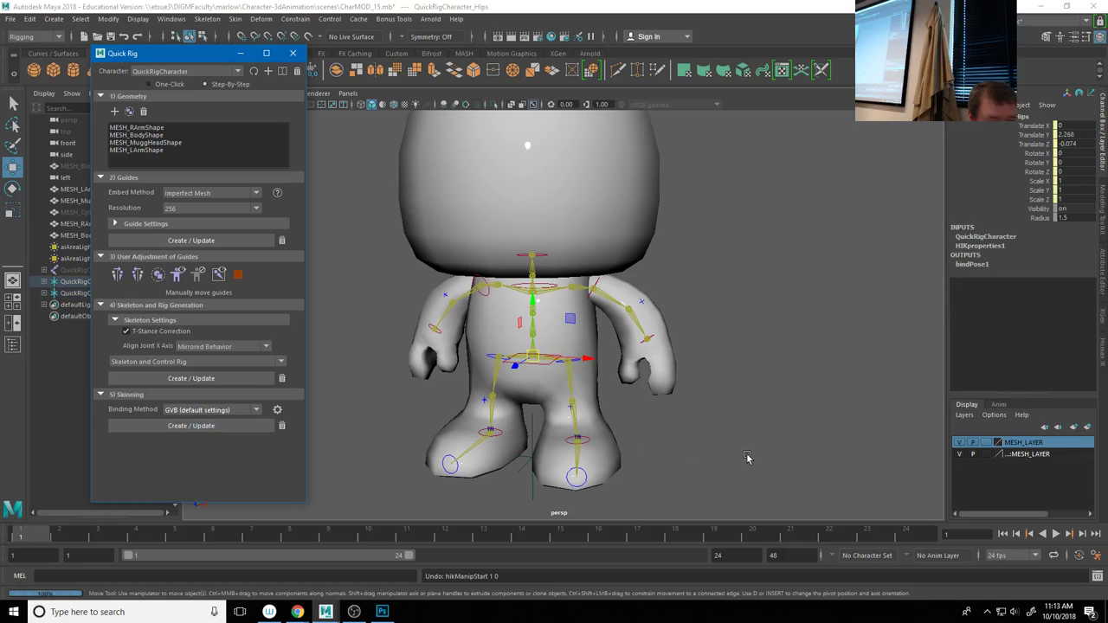
Test the skinned body by lowering the hips control and undo the move
left_click(554, 357)
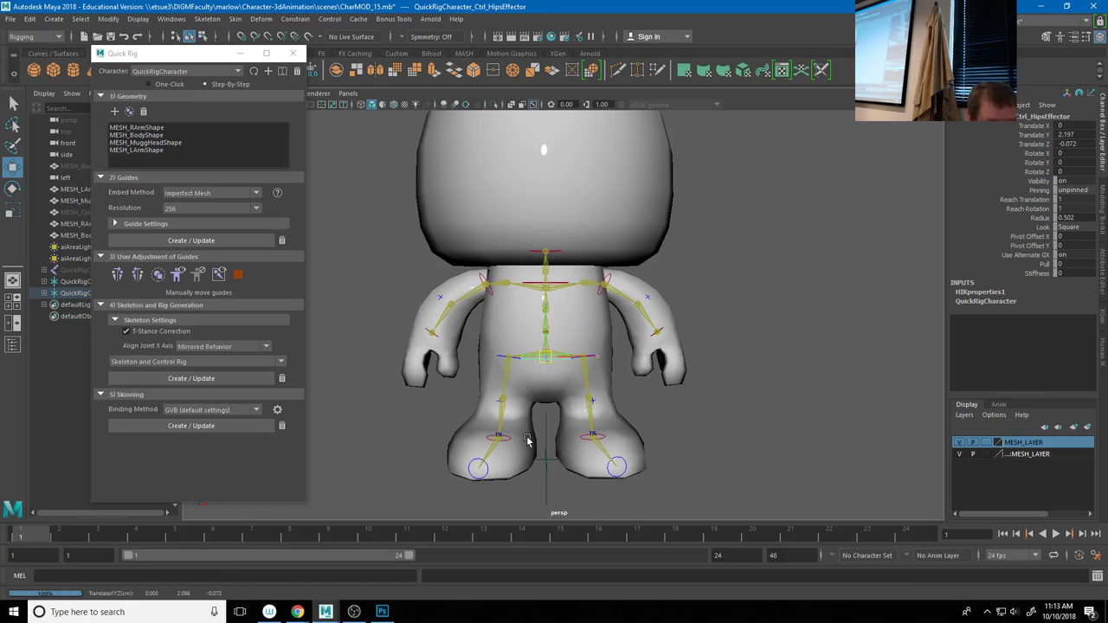
left_click_drag(527, 387, 525, 438)
key("ctrl+z")
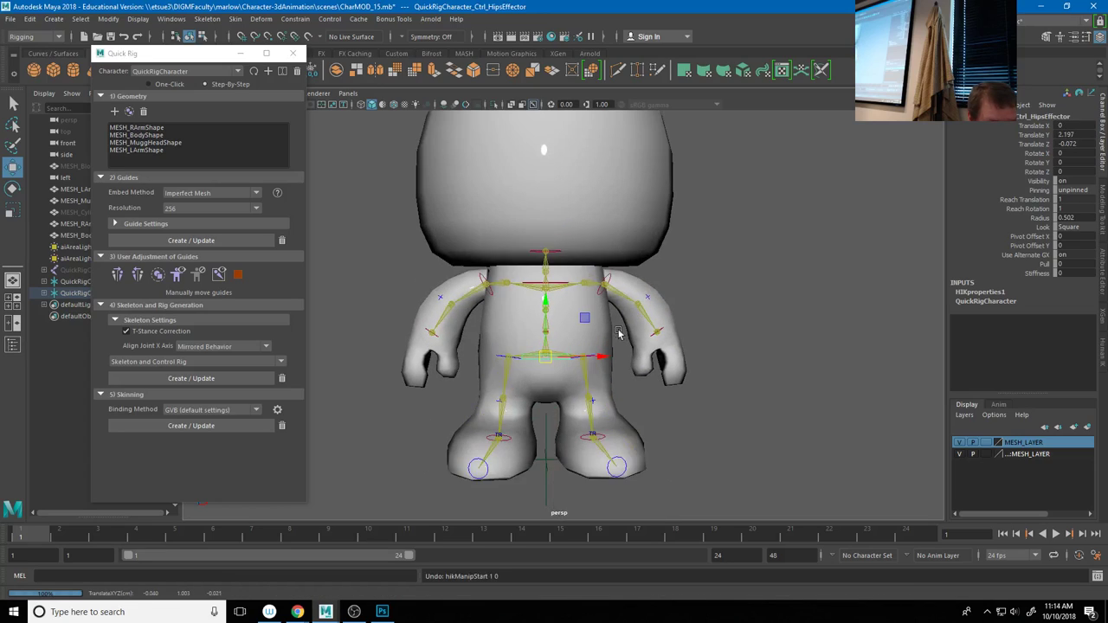
Test the arm's skin deformation by moving the left wrist control around and undo the moves
left_click(663, 330)
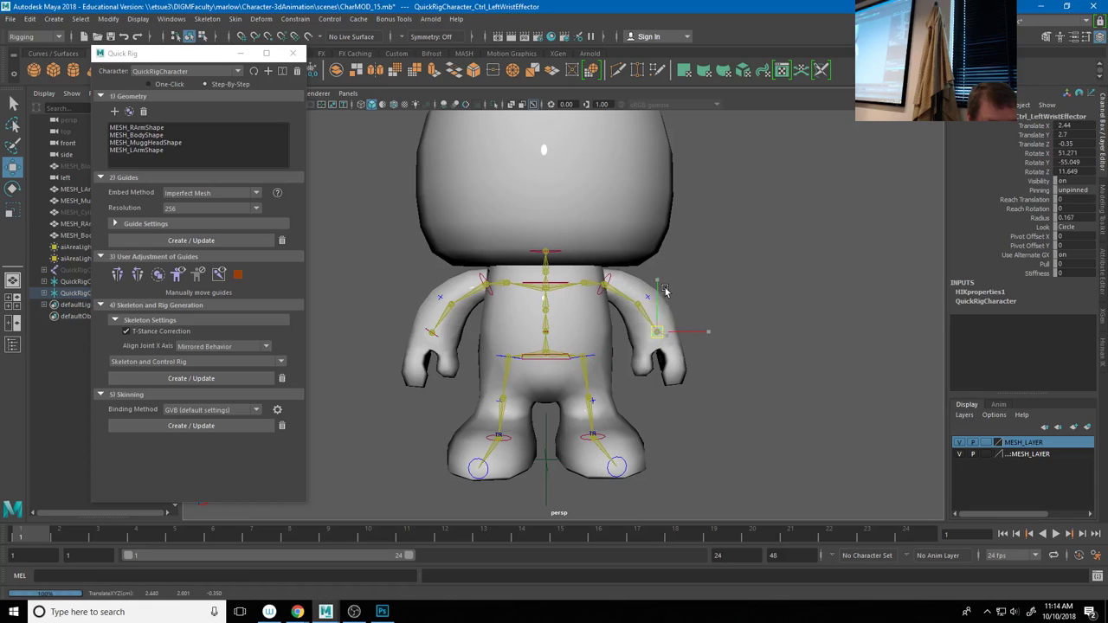
left_click_drag(663, 330, 664, 291)
key("ctrl+z")
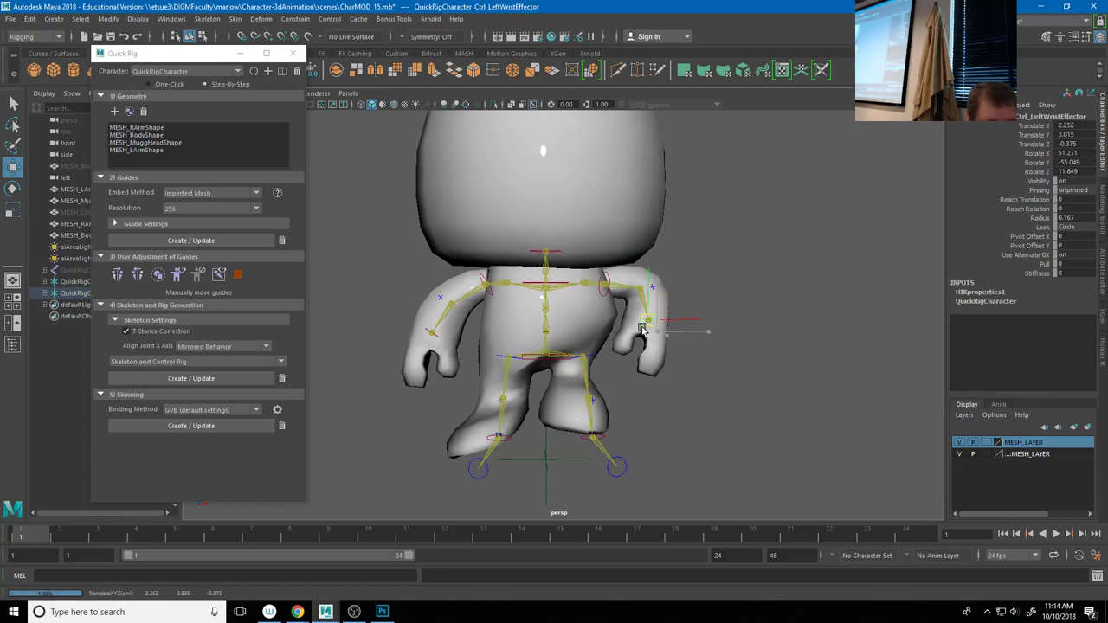
left_click_drag(684, 282, 762, 322)
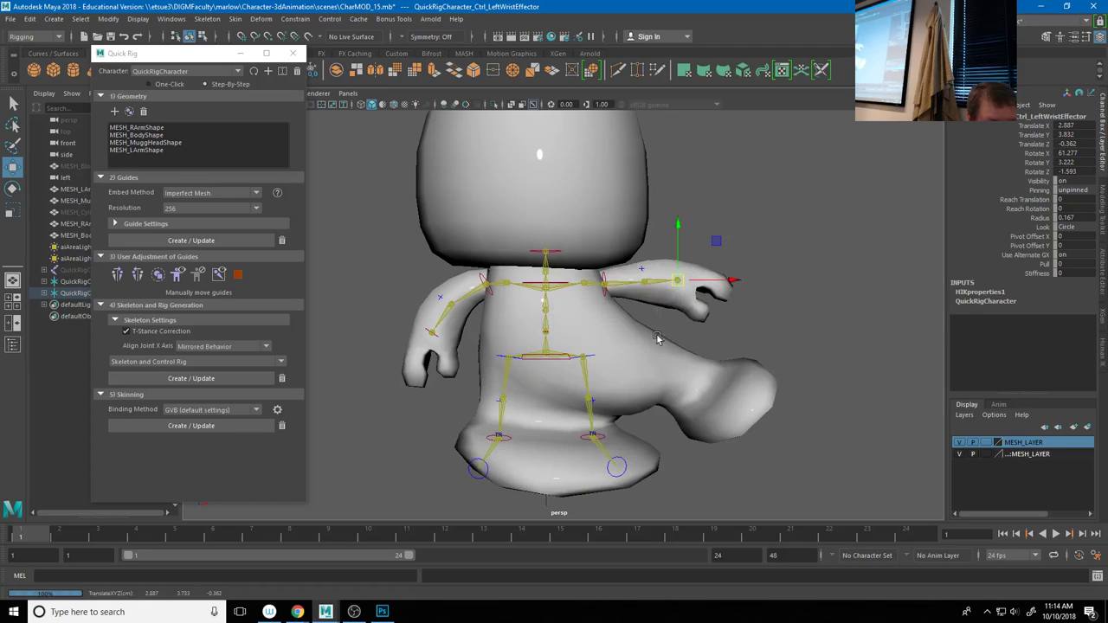
key("ctrl+z")
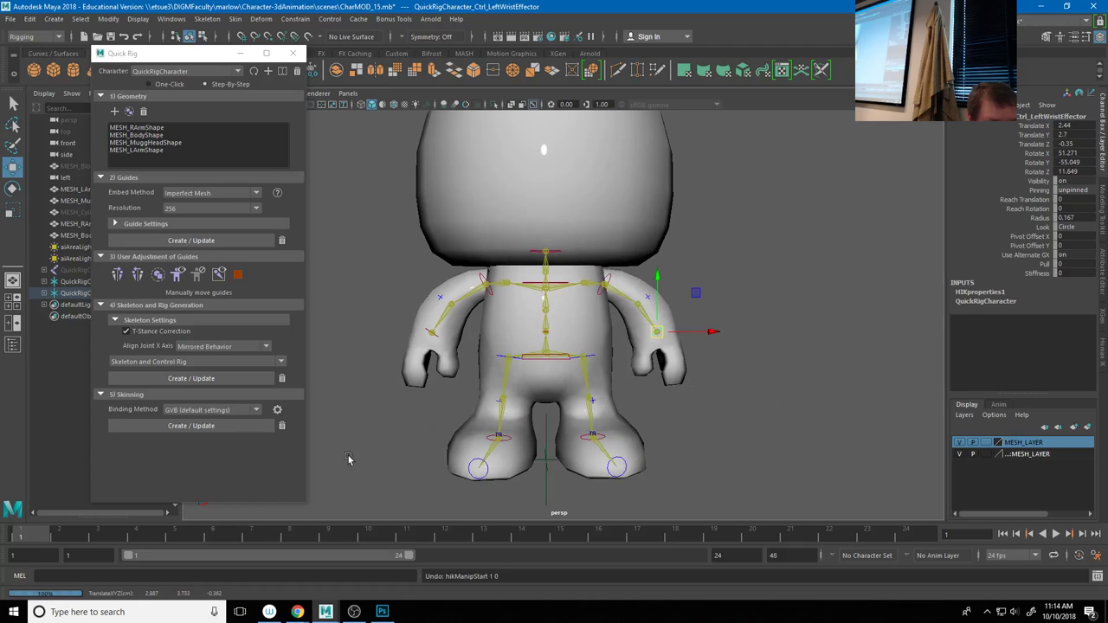
Delete the existing skin and rebind the character's meshes using the Heat Map bind method
left_click(282, 425)
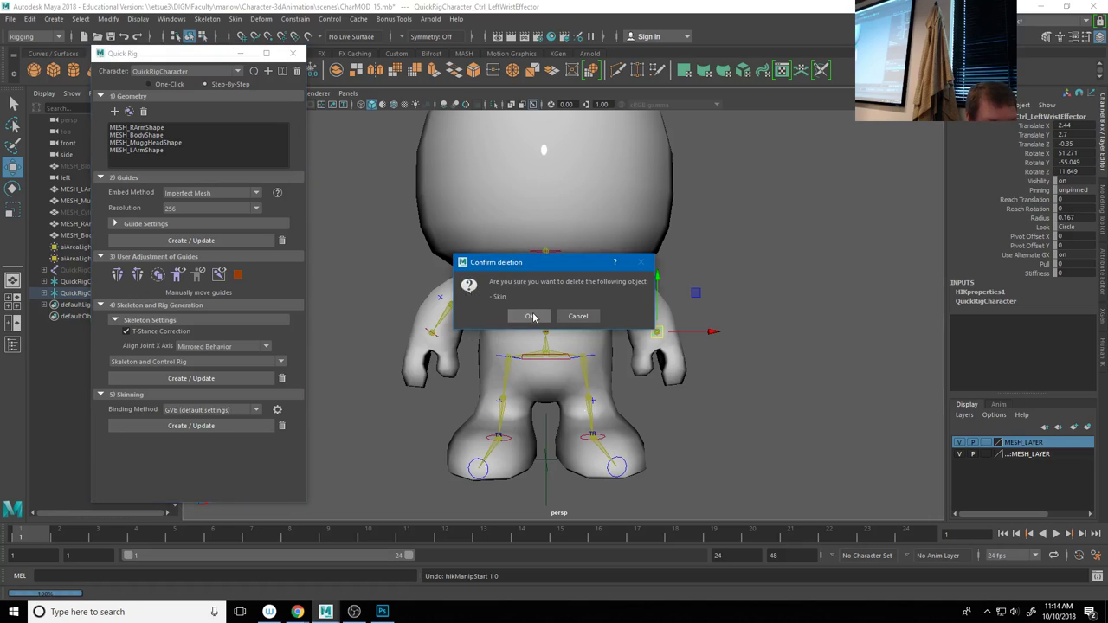
left_click(530, 316)
left_click(277, 410)
left_click_drag(573, 208, 284, 130)
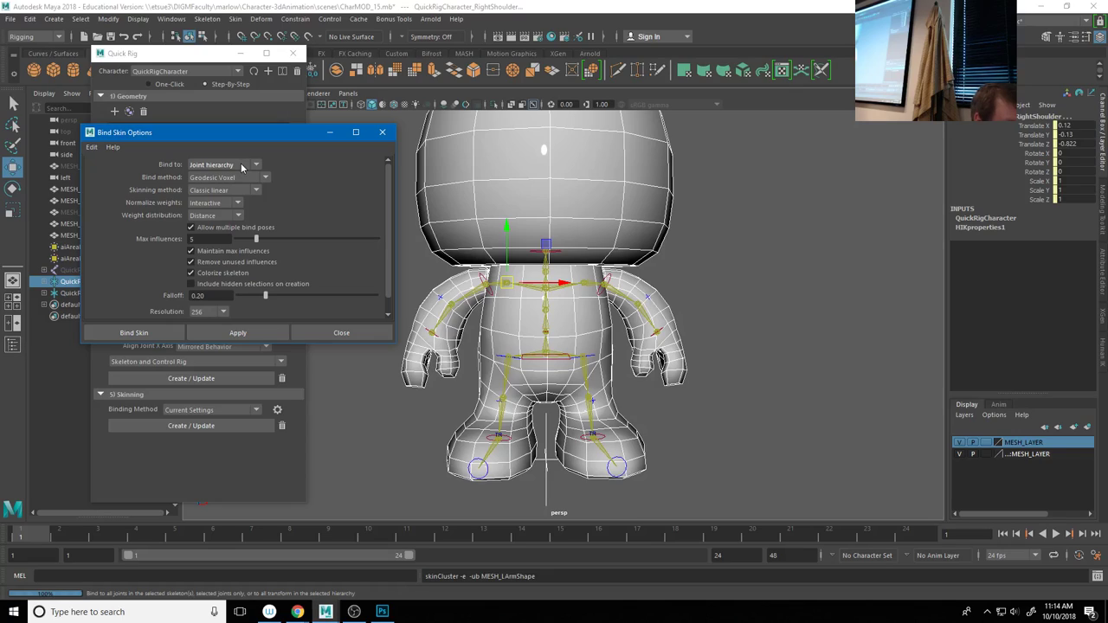
left_click(241, 167)
left_click(235, 166)
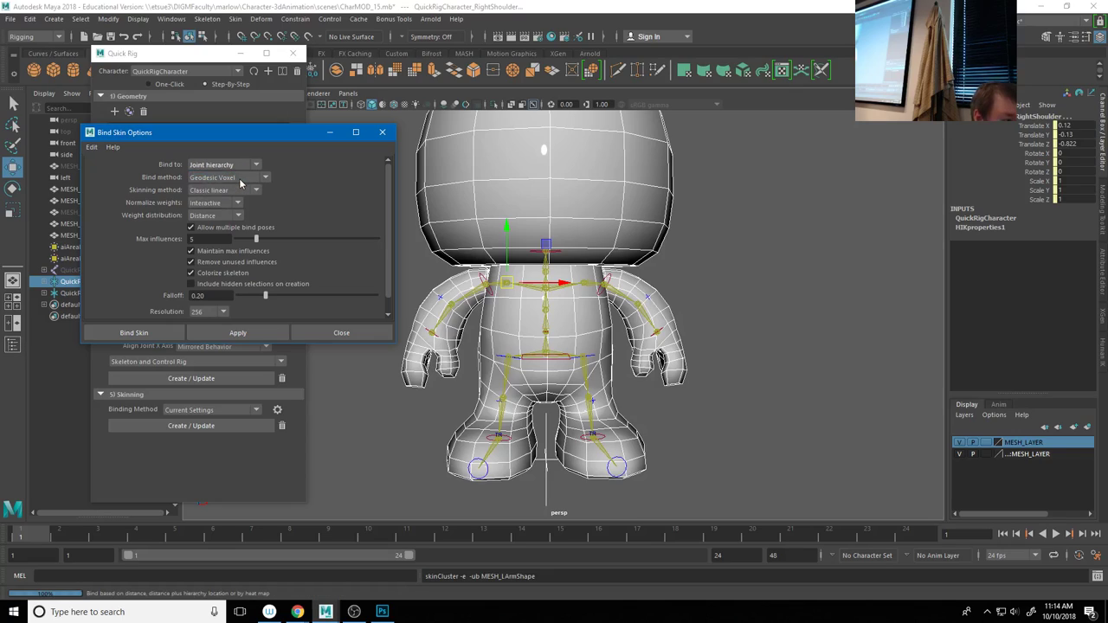
left_click(240, 179)
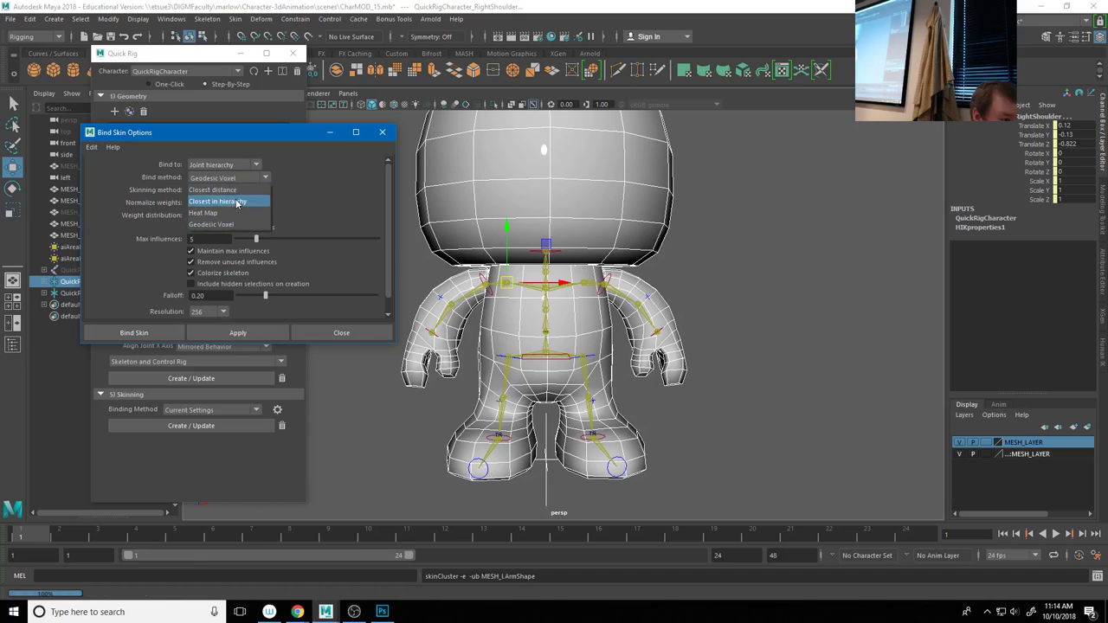
left_click(214, 217)
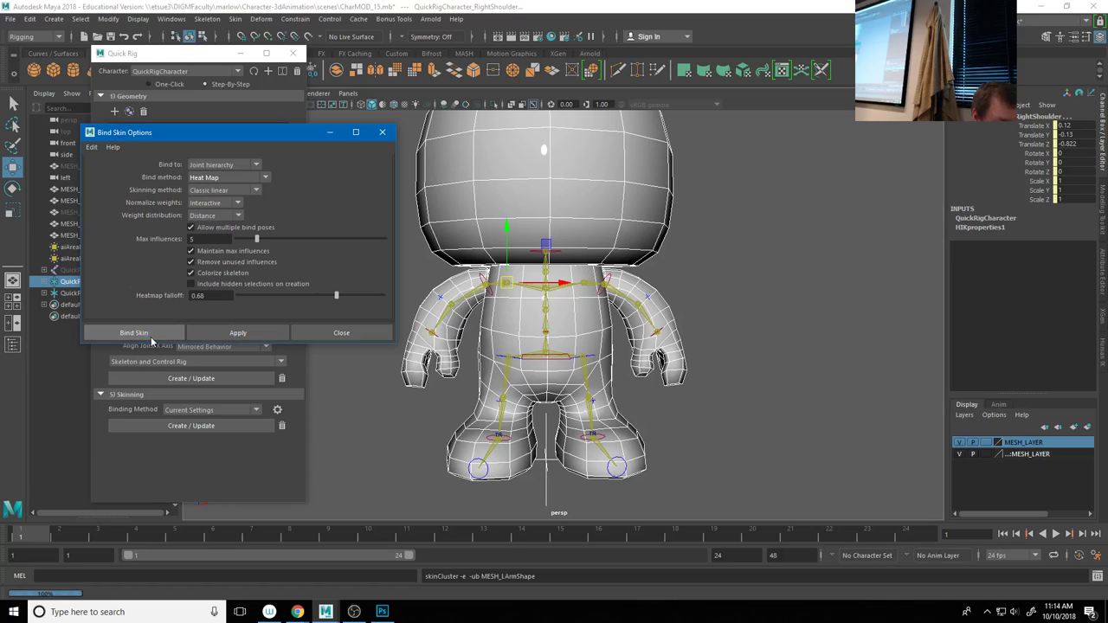
left_click(135, 332)
Test the Heat Map skin by lowering the hips control and undo the move
left_click(554, 318)
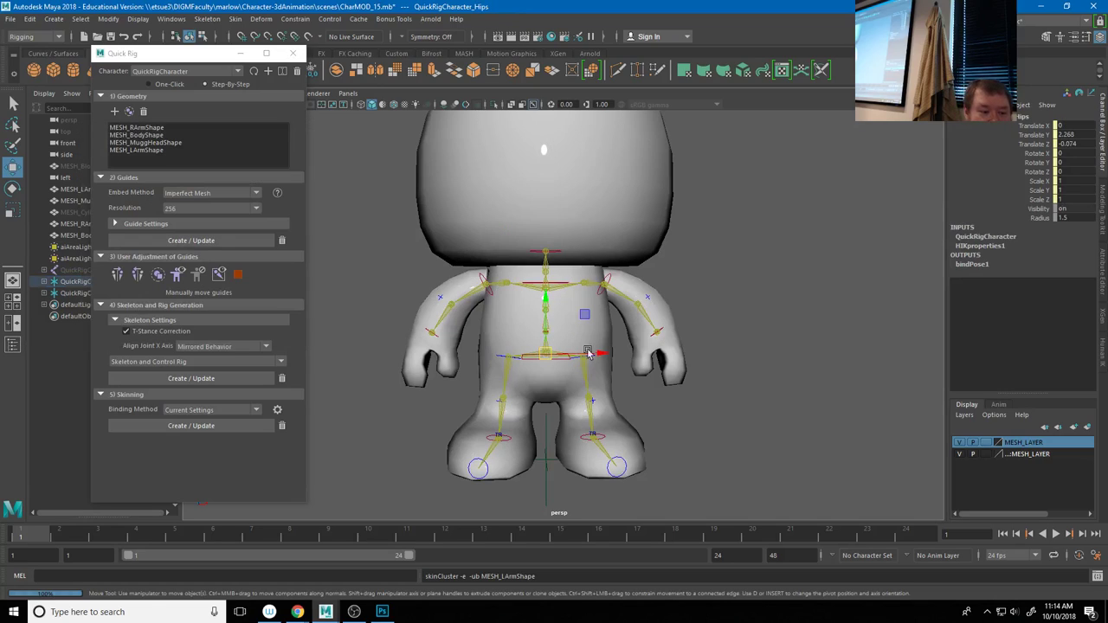
left_click(680, 412)
left_click(557, 358)
left_click_drag(557, 358, 536, 410)
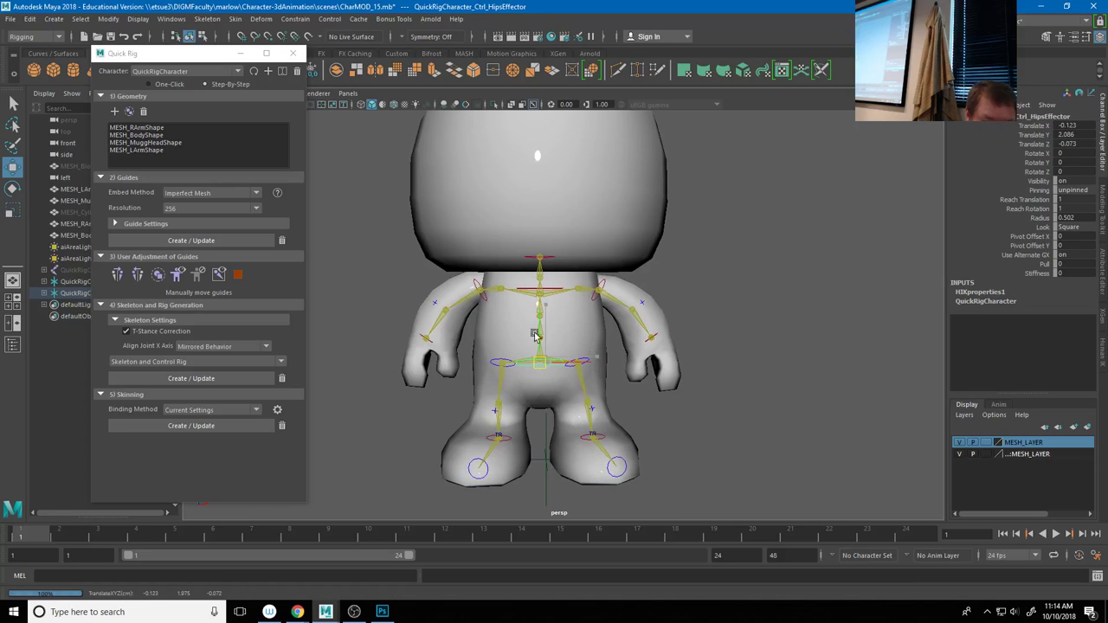
key("ctrl+z")
Test the Heat Map skin on the arm by raising the left wrist control outward and undo the move
left_click(660, 332)
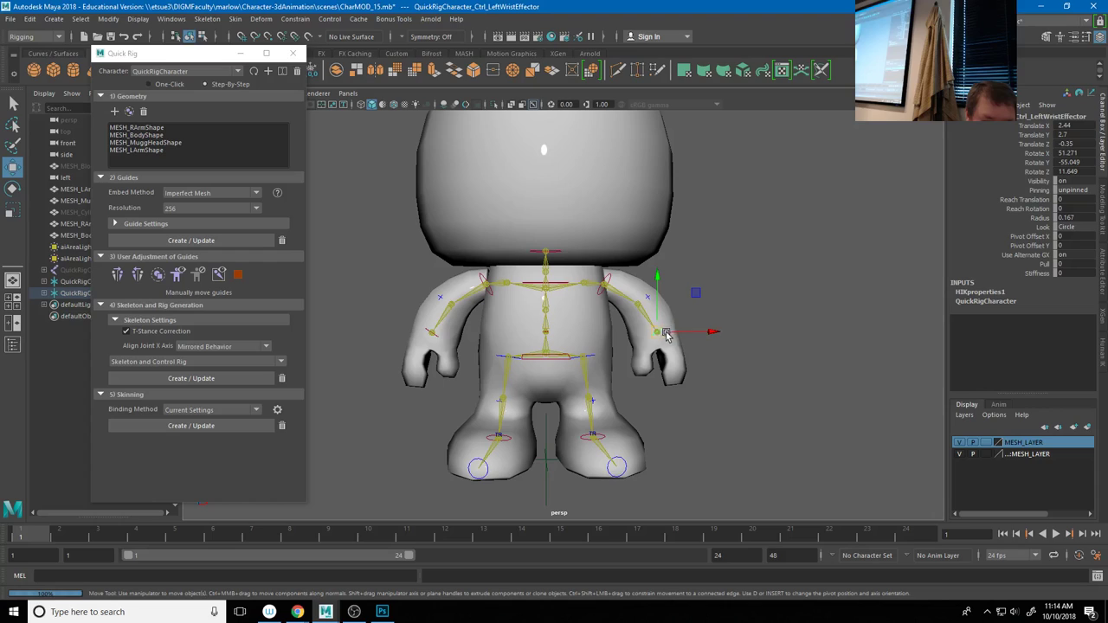
left_click_drag(667, 303, 716, 275)
key("ctrl+z")
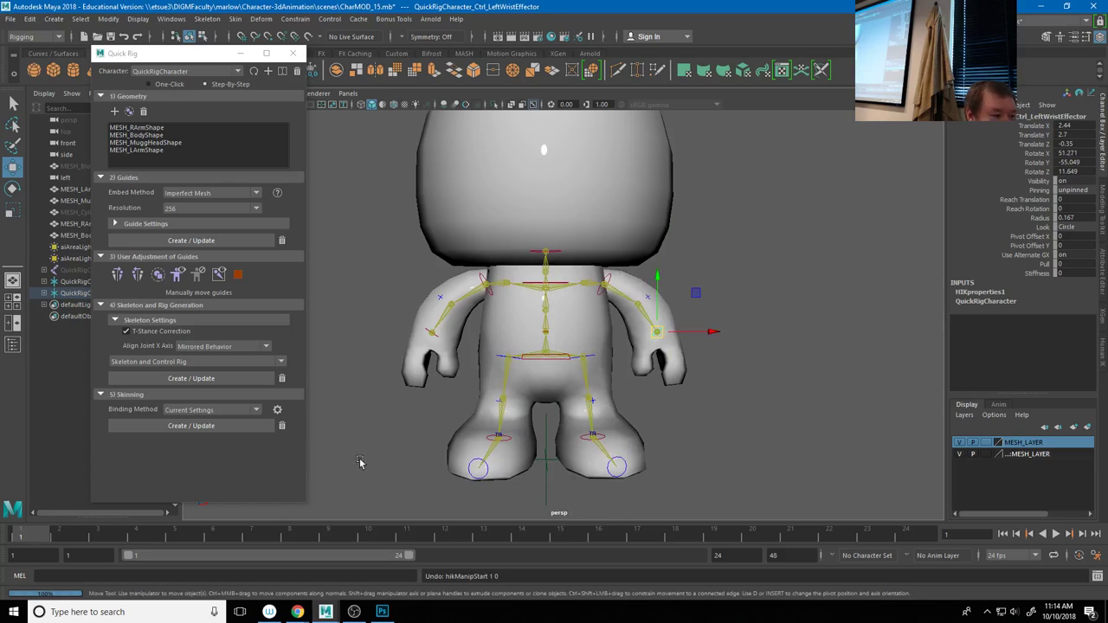
Delete the Heat Map skin and rebind the meshes using the Closest in hierarchy bind method
left_click(281, 425)
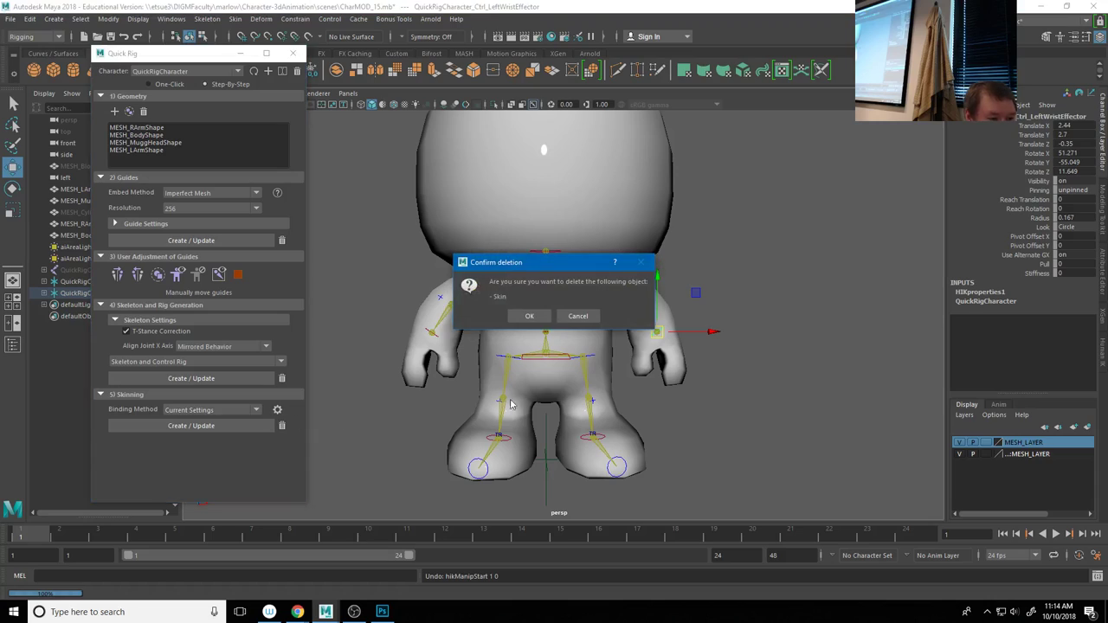
left_click(531, 316)
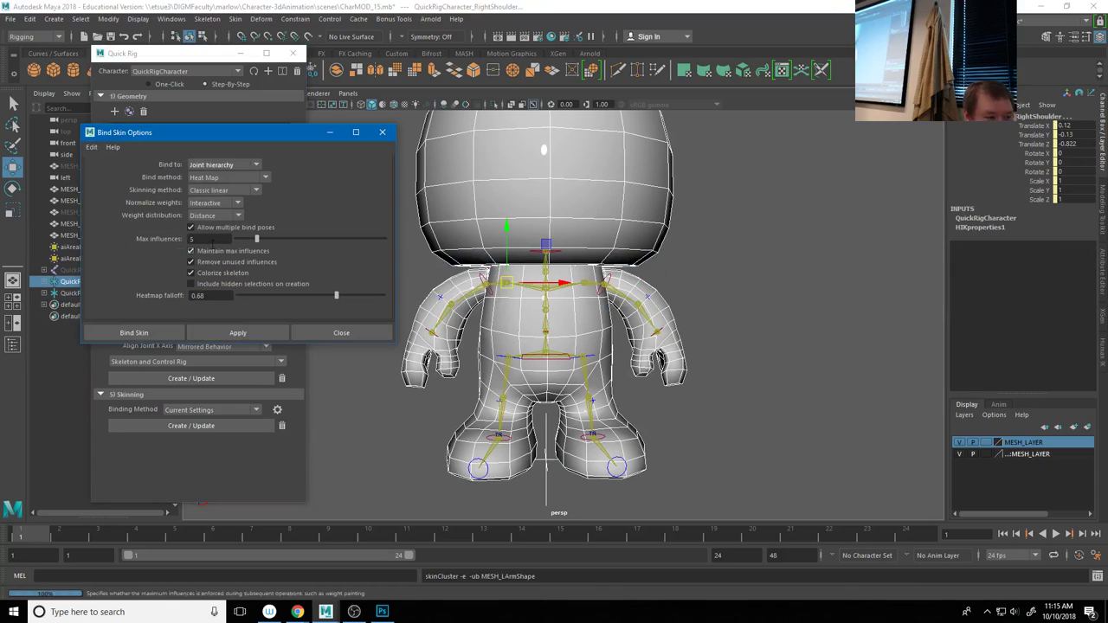
left_click(258, 178)
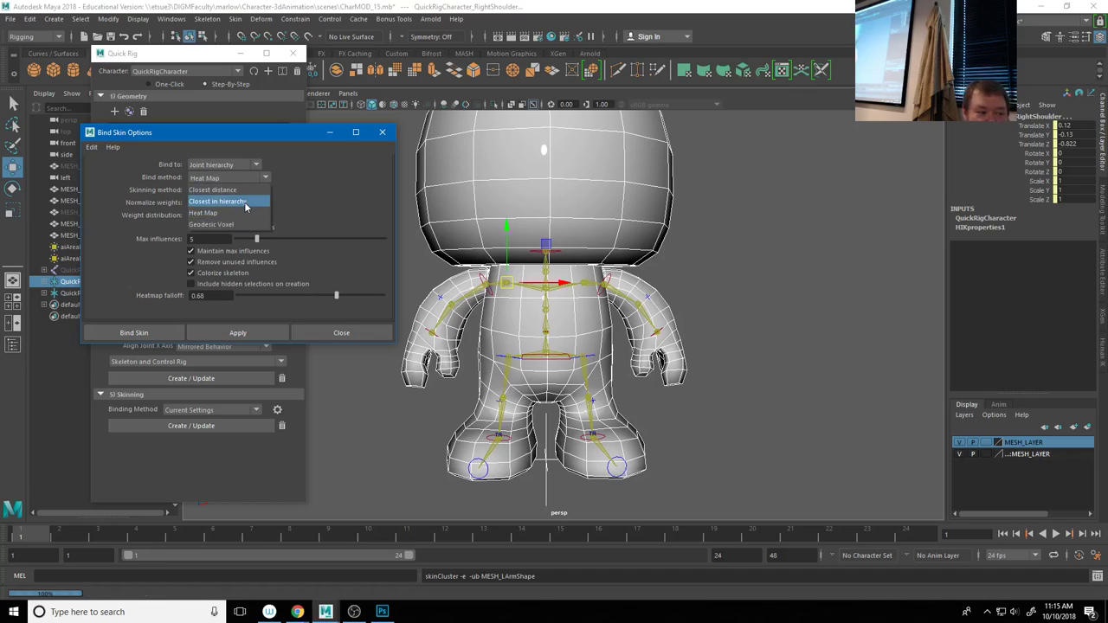
left_click(245, 201)
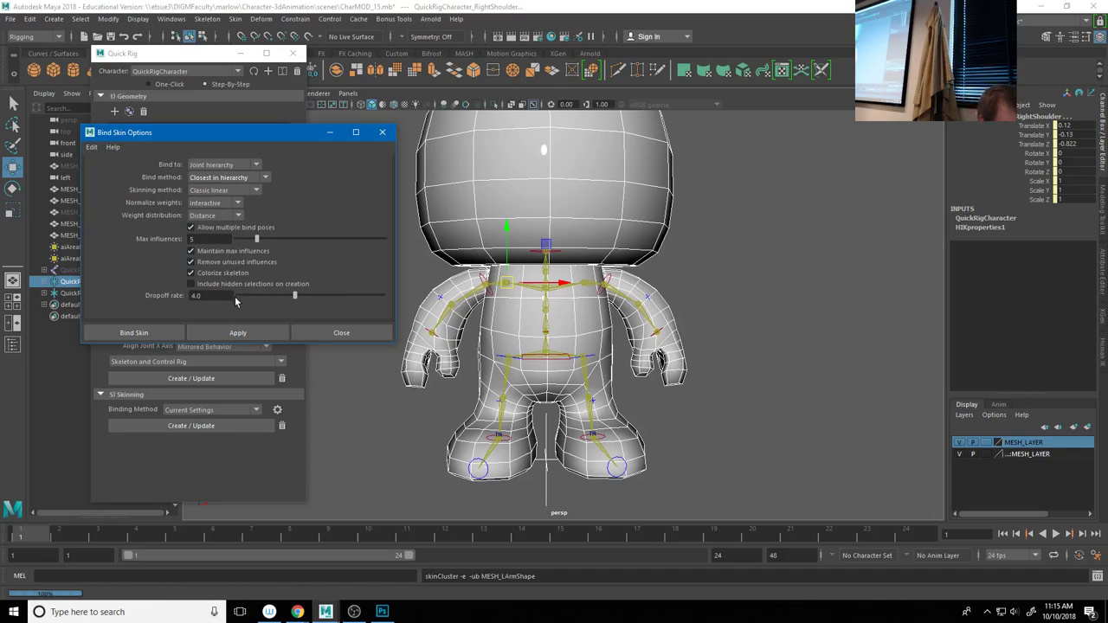
left_click(139, 333)
Test the new skin by lowering the hips control and moving the left wrist control, and undo the moves
left_click(746, 390)
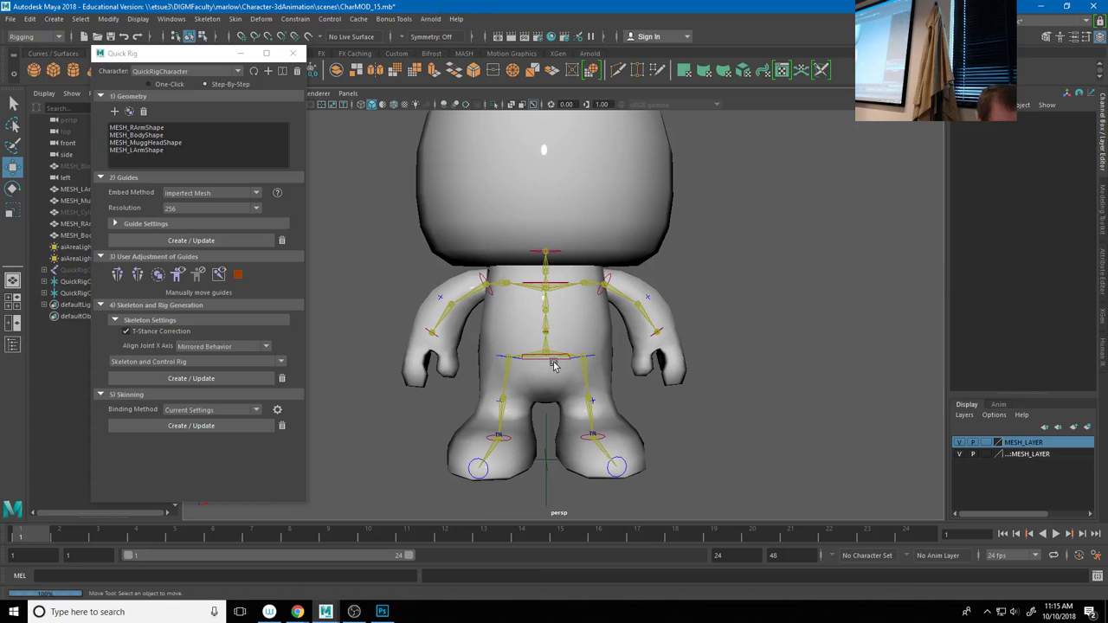
left_click(552, 363)
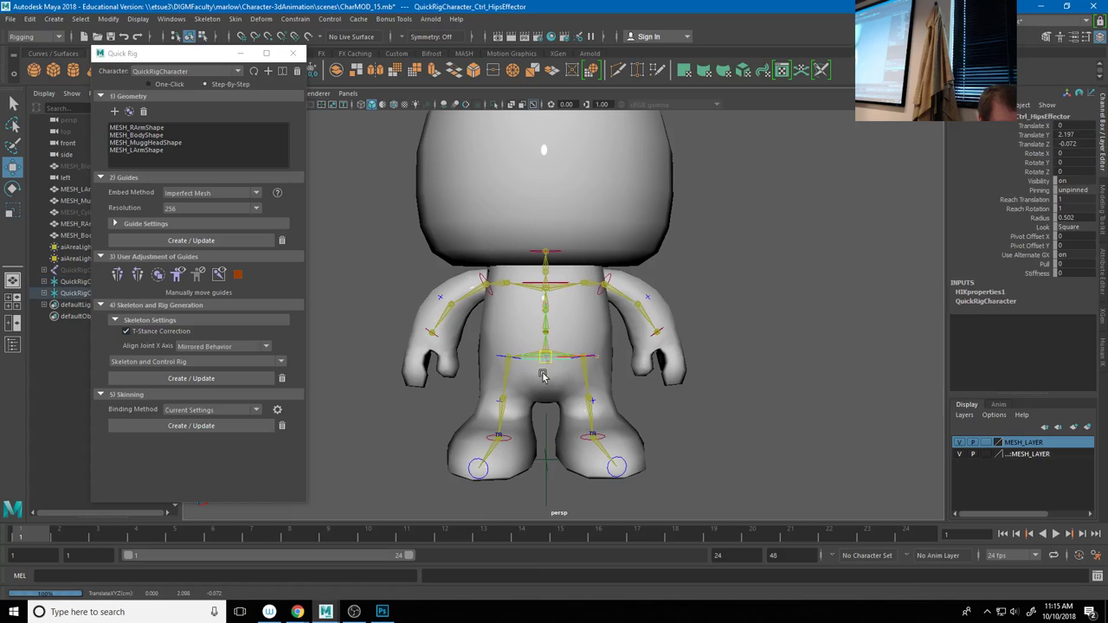
left_click_drag(547, 392, 591, 335)
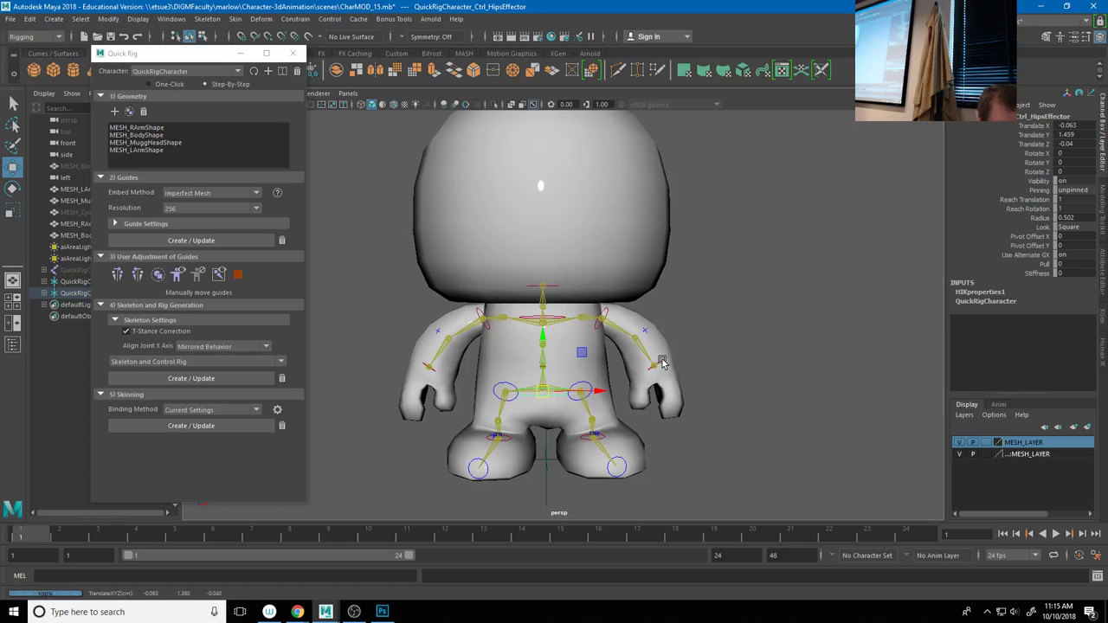
left_click_drag(662, 360, 672, 351)
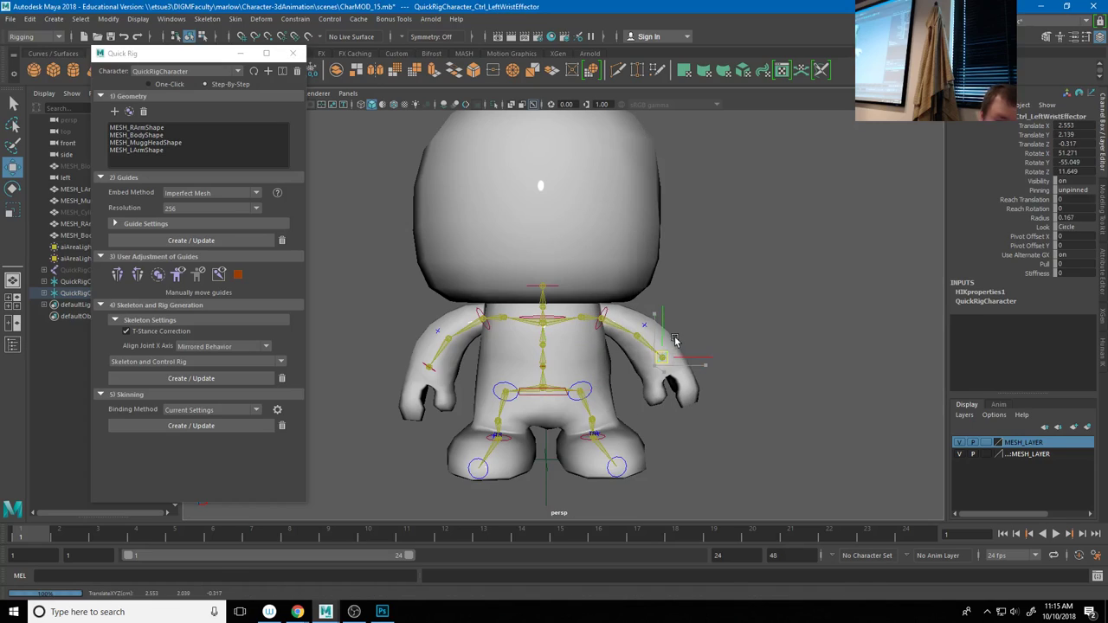
key("ctrl+z")
key("ctrl+z")
key("ctrl+z")
key("ctrl+z")
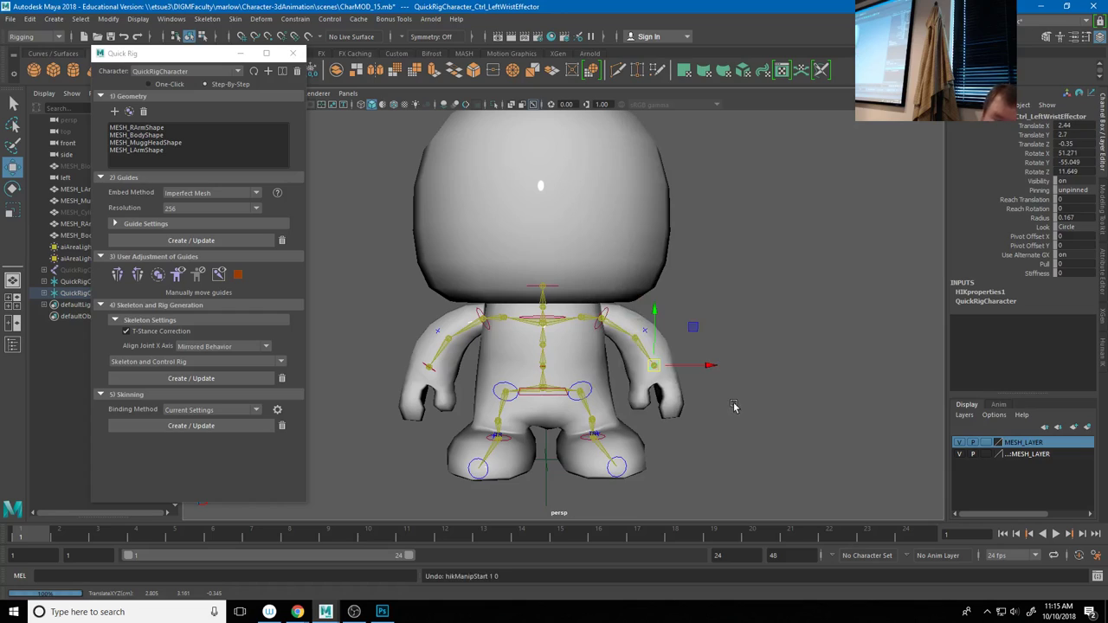
Test the leg deformation from the side by lowering the hips, moving the left ankle forward and rotating it, and undo the changes
left_click_drag(691, 409, 549, 412, "alt")
left_click(493, 350)
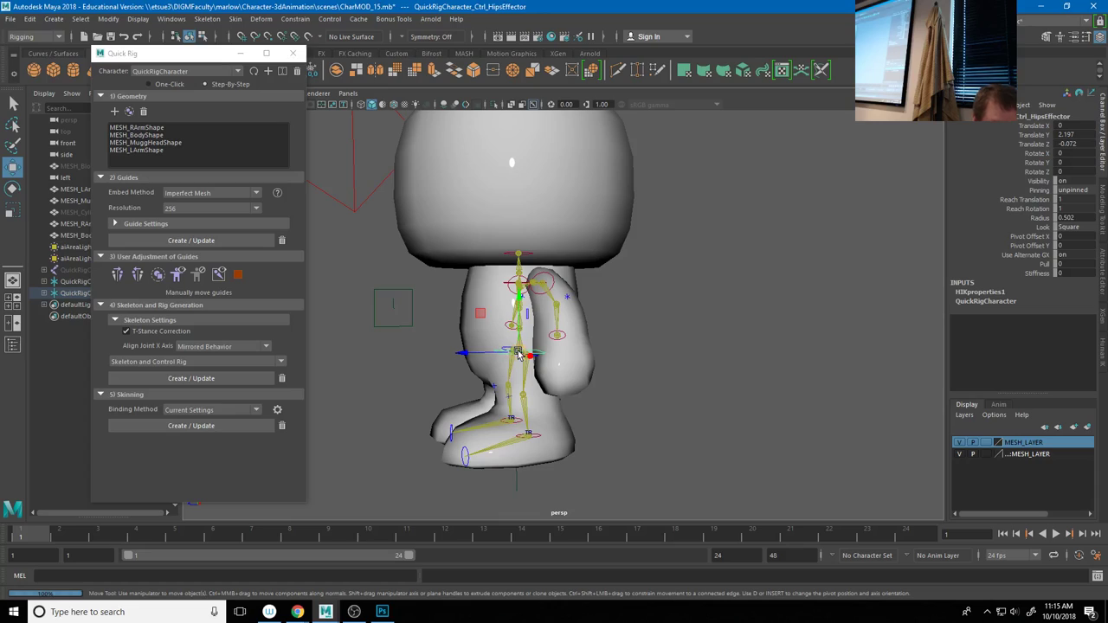
left_click_drag(516, 352, 508, 367, "alt")
left_click(536, 442)
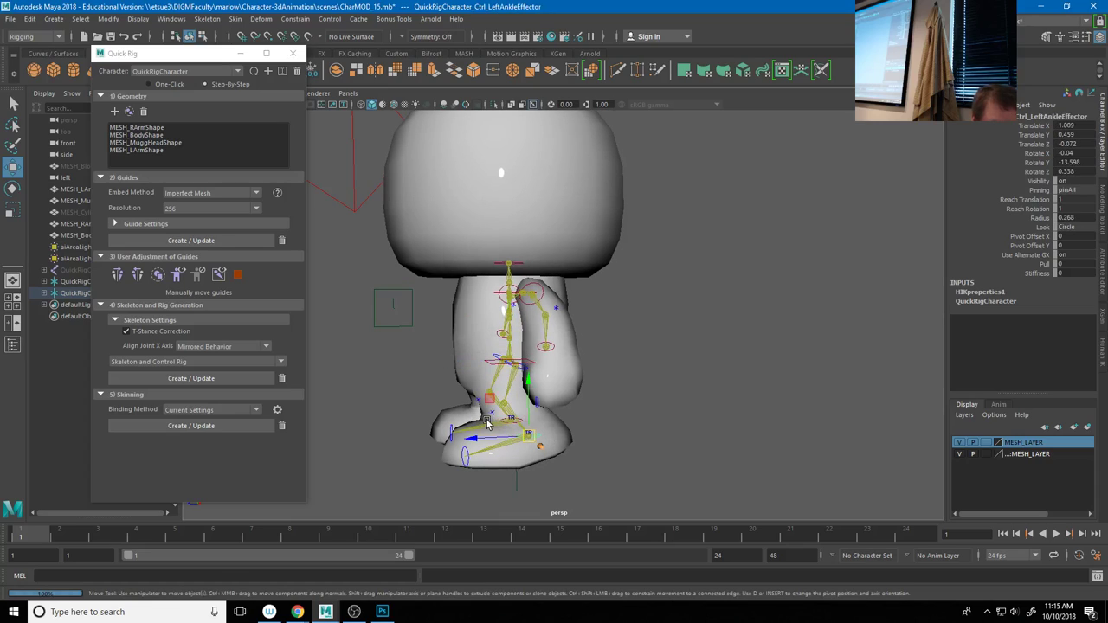
left_click_drag(487, 422, 479, 424)
key("e")
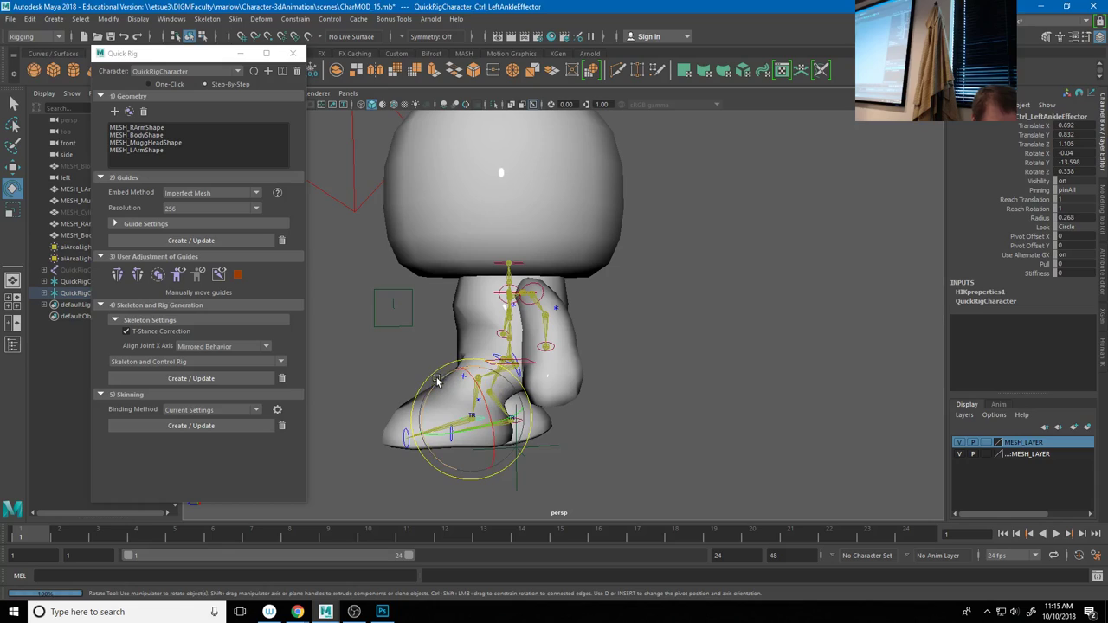
left_click_drag(478, 357, 470, 372)
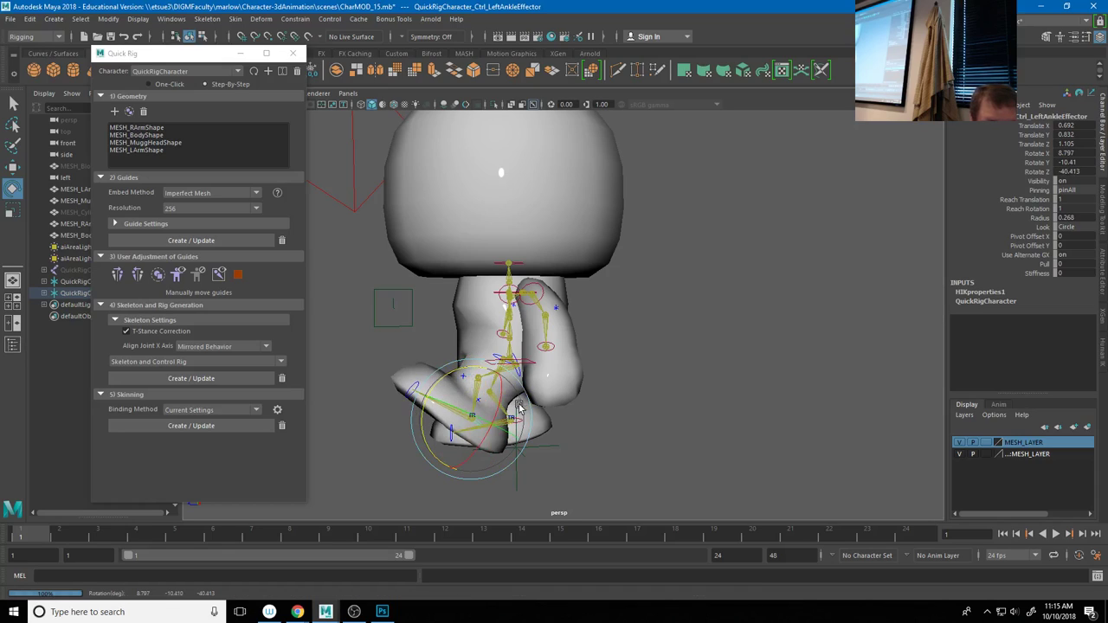
key("ctrl+z")
key("ctrl+z")
key("ctrl+z")
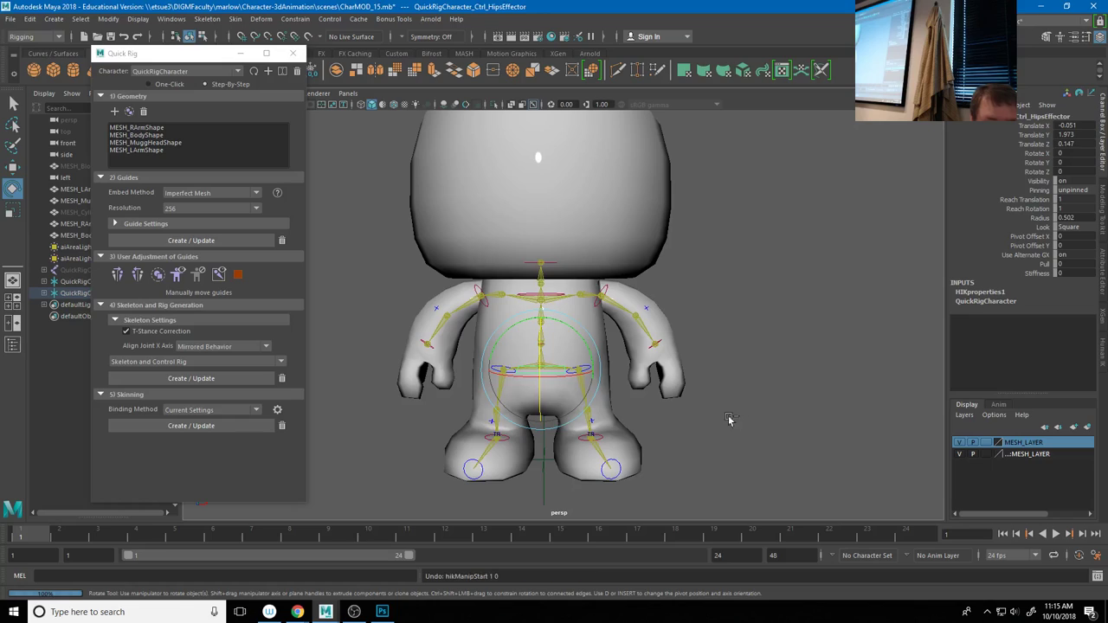
Show the HumanIK character controls, test rotating the left shoulder effector and undo the rotation
left_click_drag(713, 400, 813, 377, "alt")
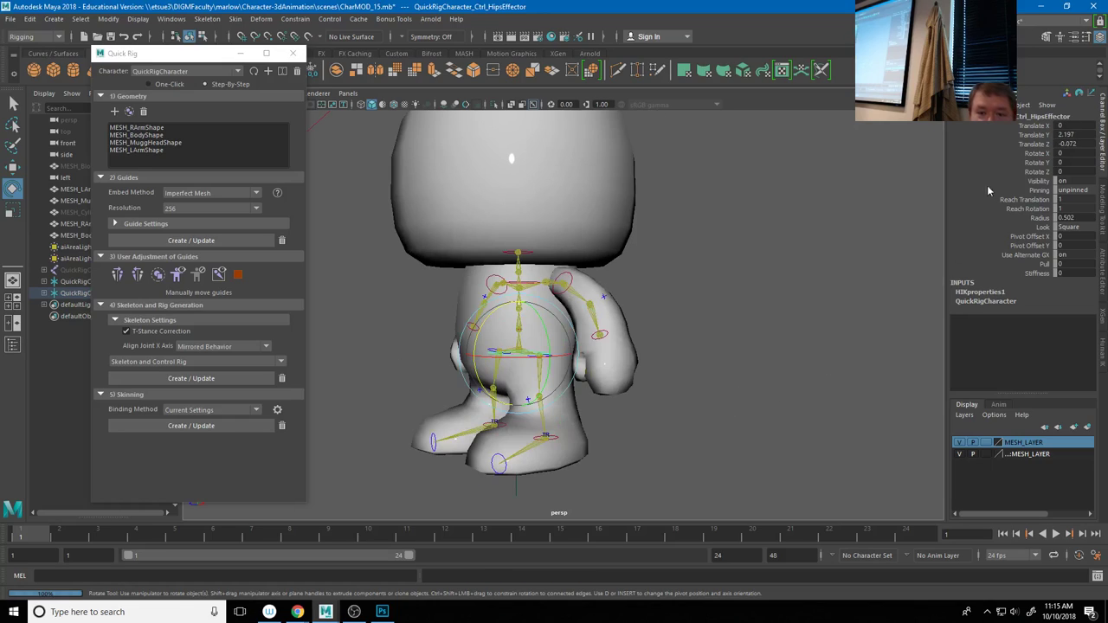
left_click(1061, 40)
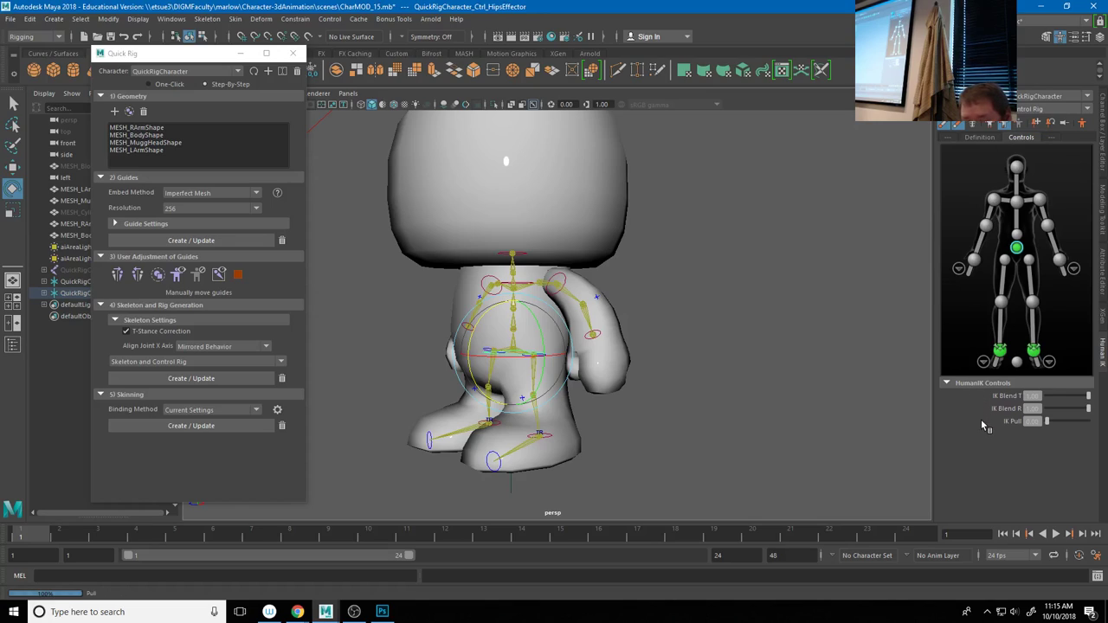
left_click(1039, 200)
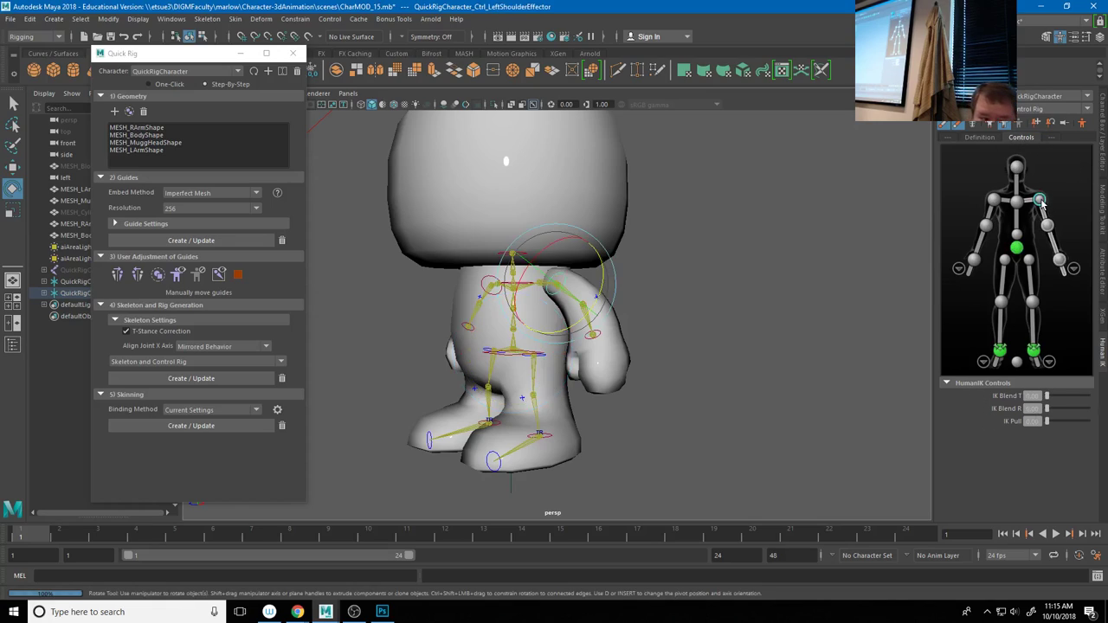
left_click_drag(599, 260, 684, 272)
key("ctrl+z")
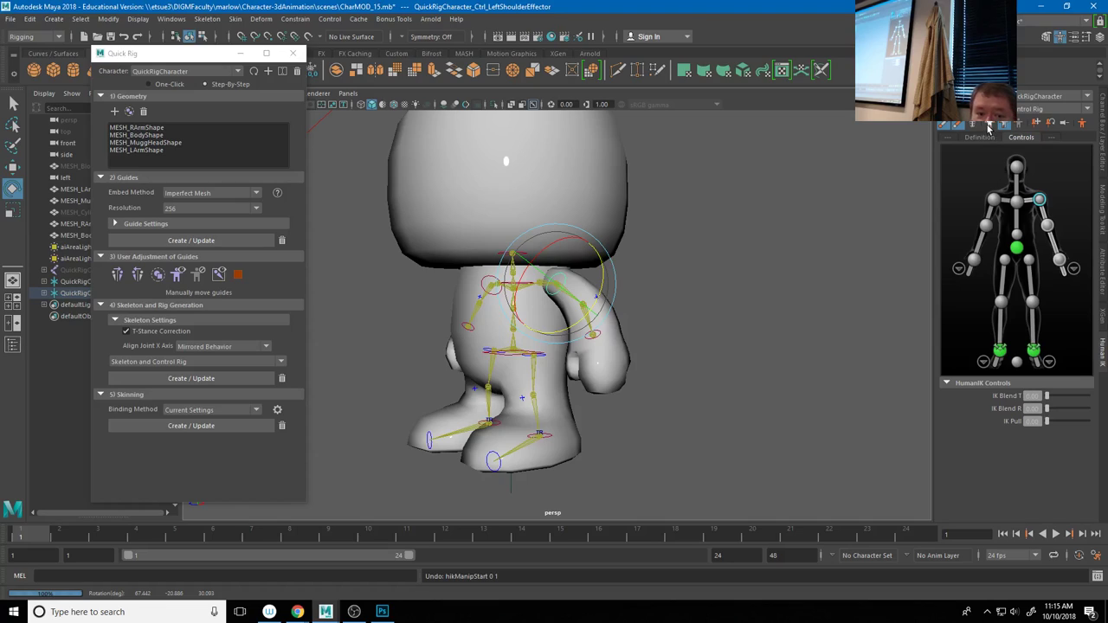
Select the hips effector in the character controls, test rotating it and undo the rotation
left_click(1017, 261)
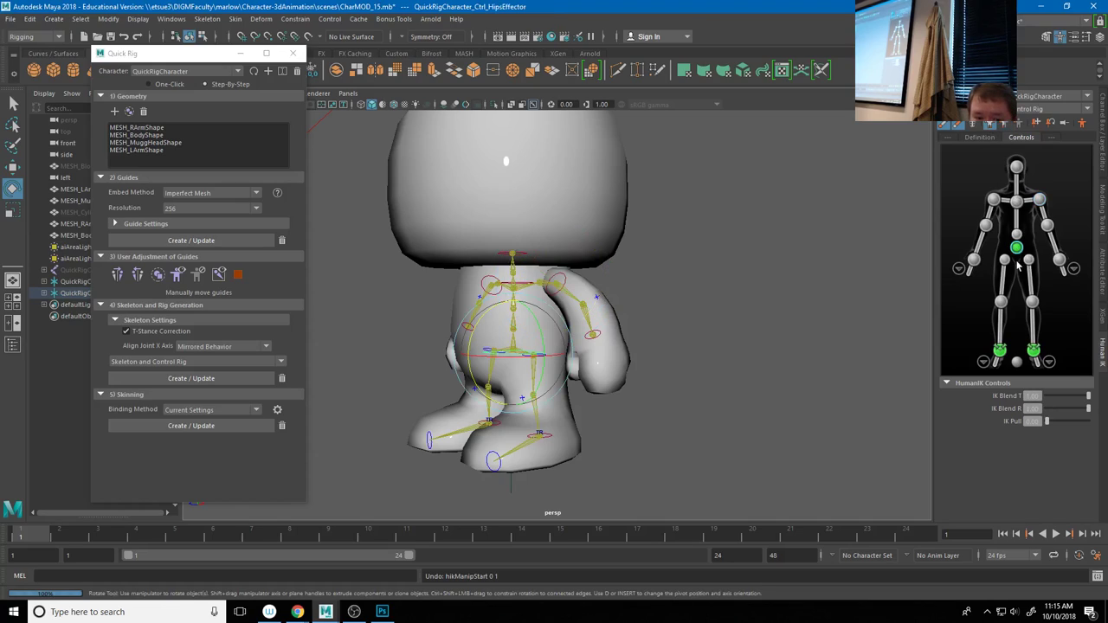
left_click_drag(490, 331, 537, 339)
key("ctrl+z")
key("ctrl+z")
key("ctrl+z")
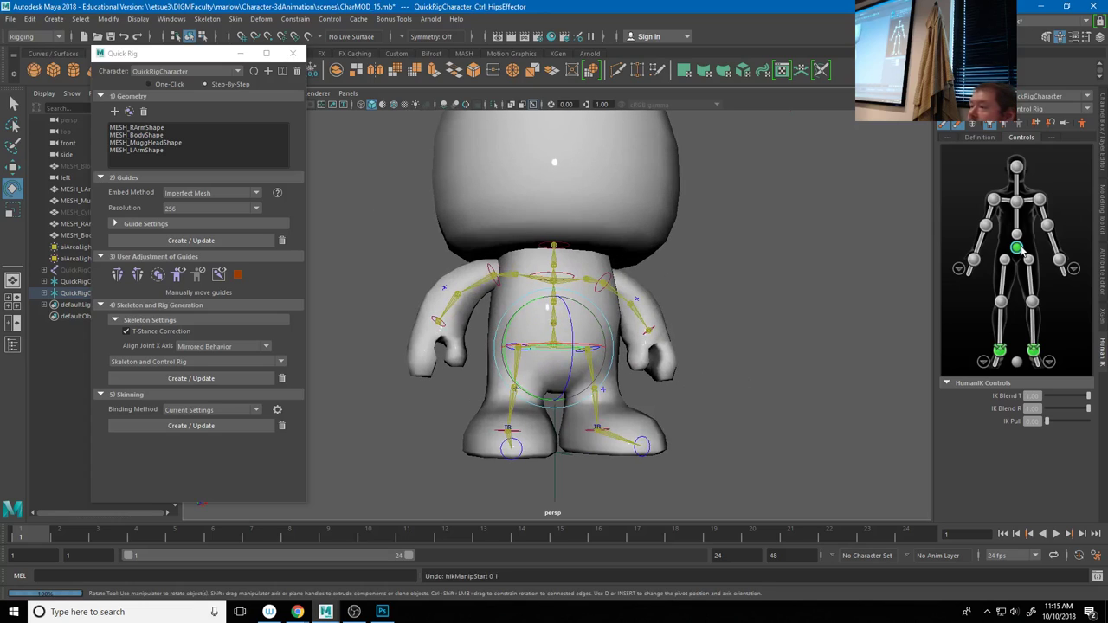
key("ctrl+z")
key("ctrl+z")
key("ctrl+z")
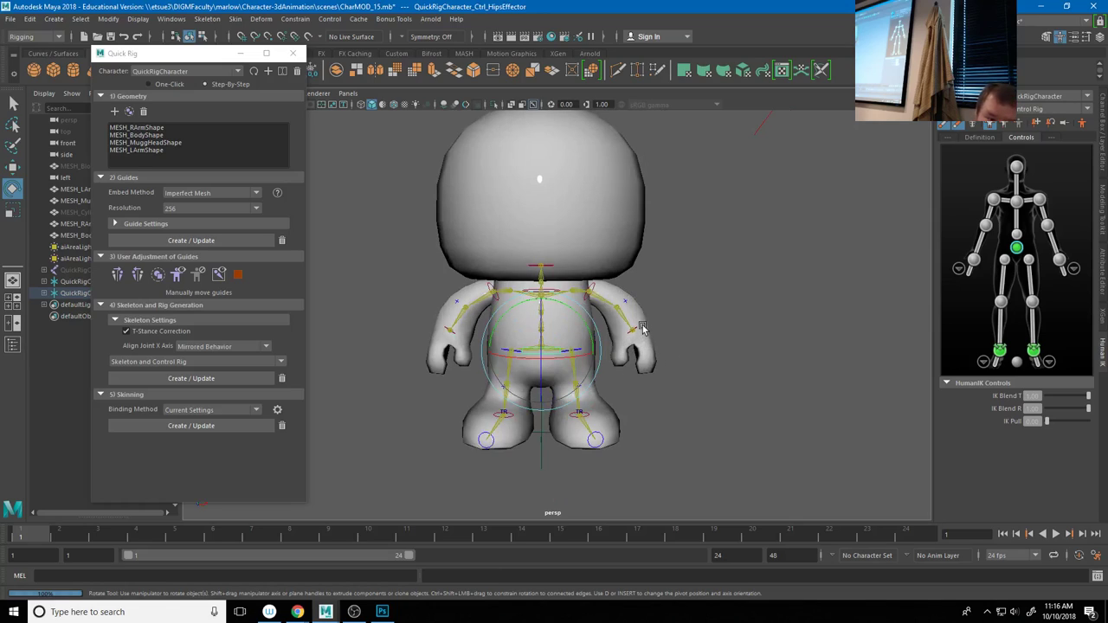
Test the full-body response by moving the left wrist control down and outward, and undo the move
left_click(639, 330)
key("w")
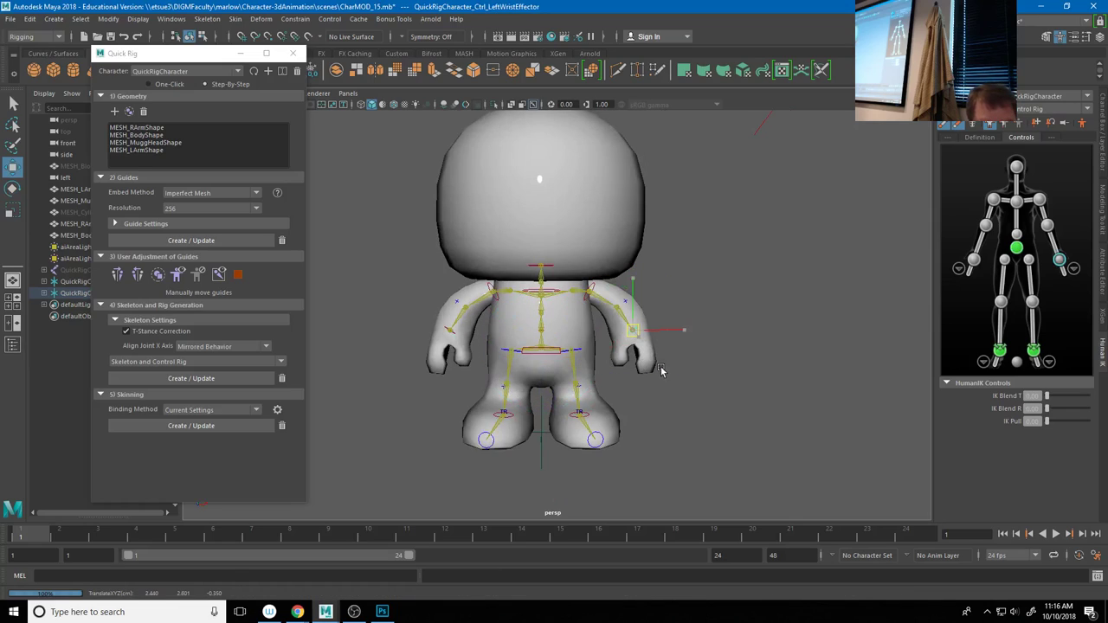
left_click_drag(637, 333, 650, 359)
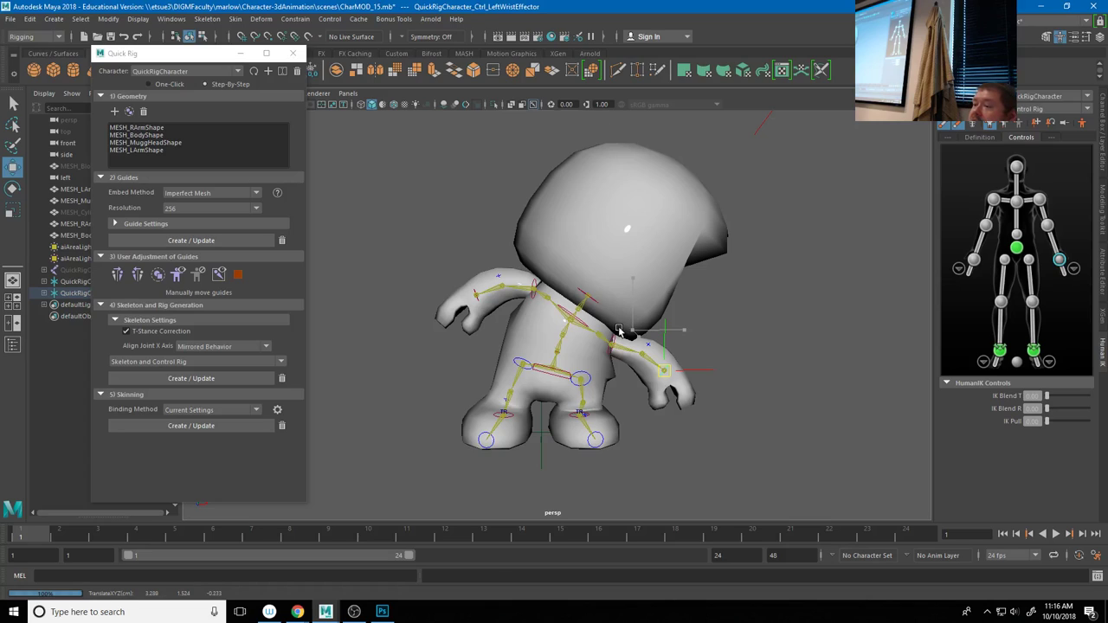
key("ctrl+z")
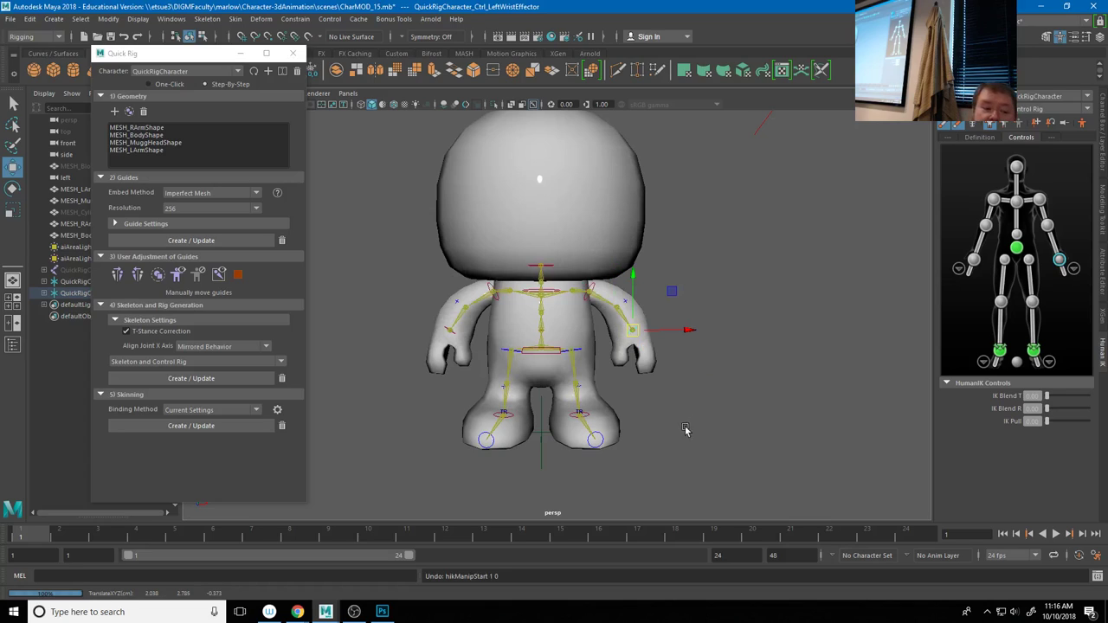
Pull the left wrist control downward again so the torso and head lean with it
left_click_drag(687, 427, 655, 383, "alt")
right_click_drag(655, 383, 832, 401, "alt")
key("bracketleft")
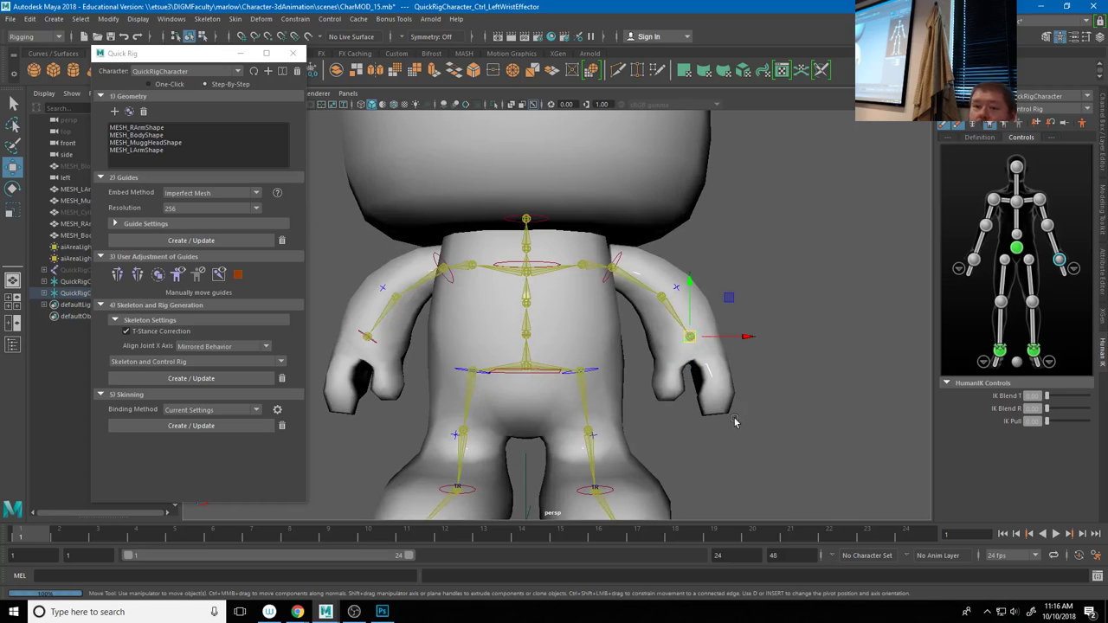
key("bracketleft")
left_click_drag(630, 329, 647, 372)
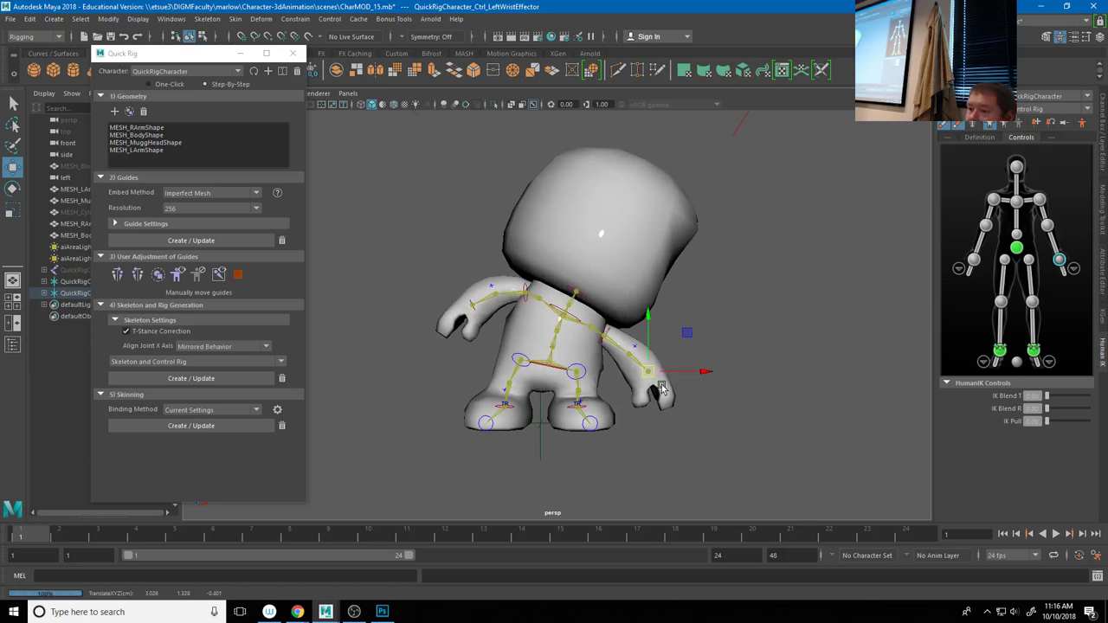
Undo the left wrist pull, test rotating the upper chest effector, and undo the rotation
key("ctrl+z")
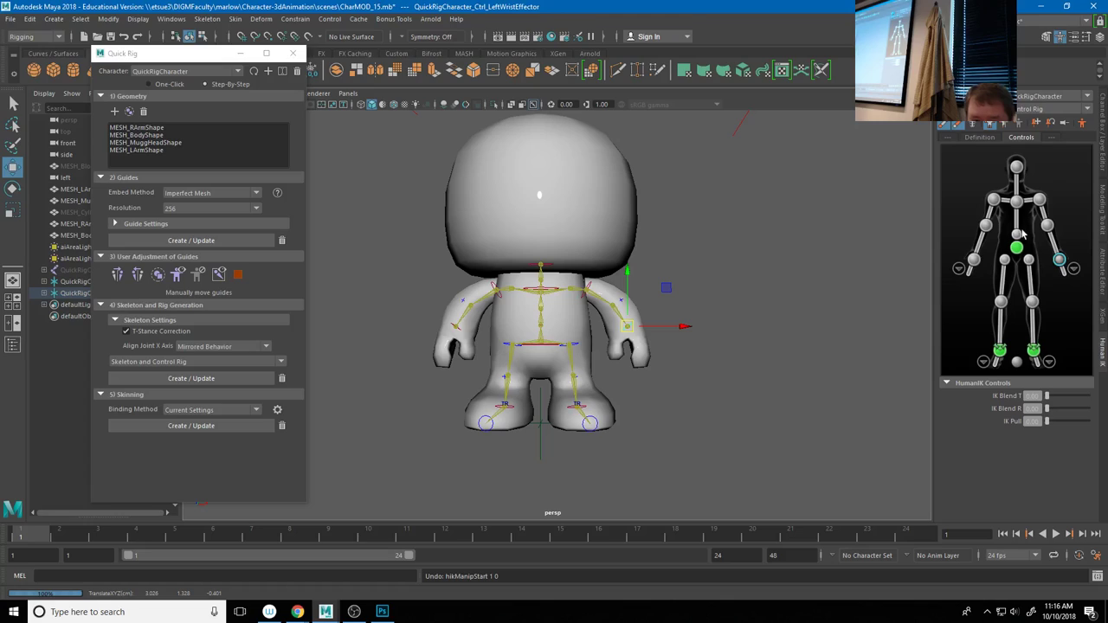
left_click(1018, 203)
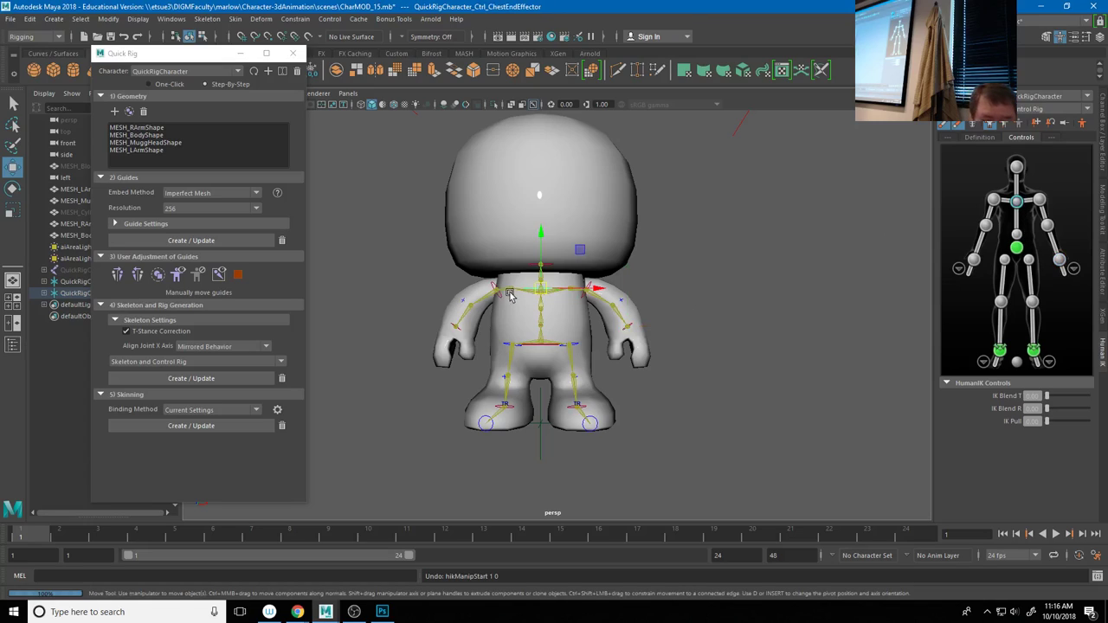
key("e")
left_click_drag(574, 329, 543, 344)
left_click_drag(575, 261, 570, 312)
key("ctrl+z")
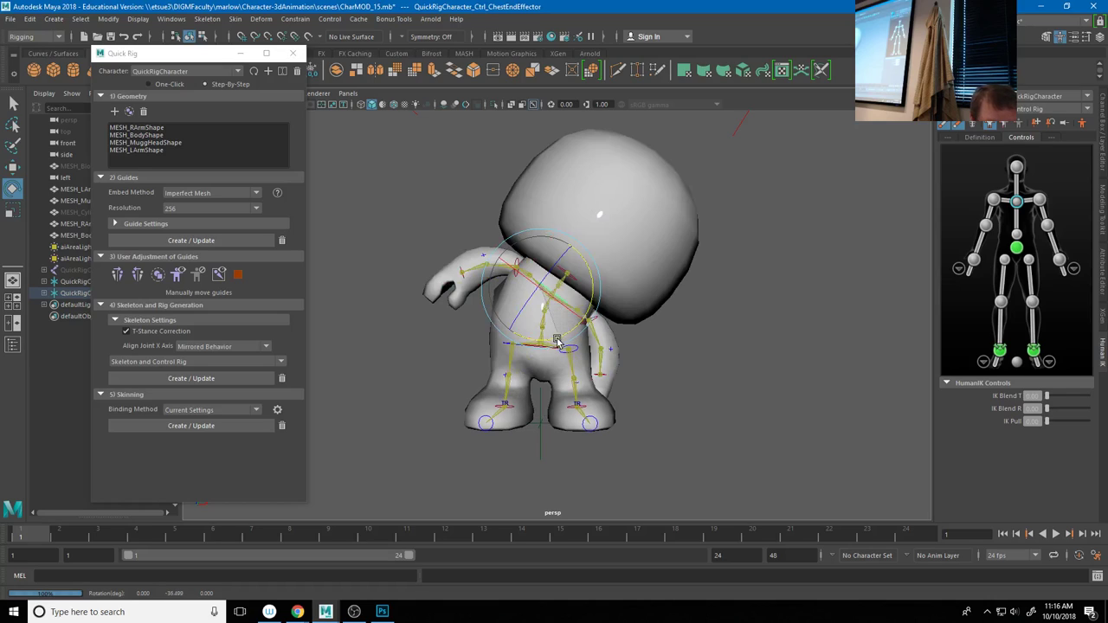
key("ctrl+z")
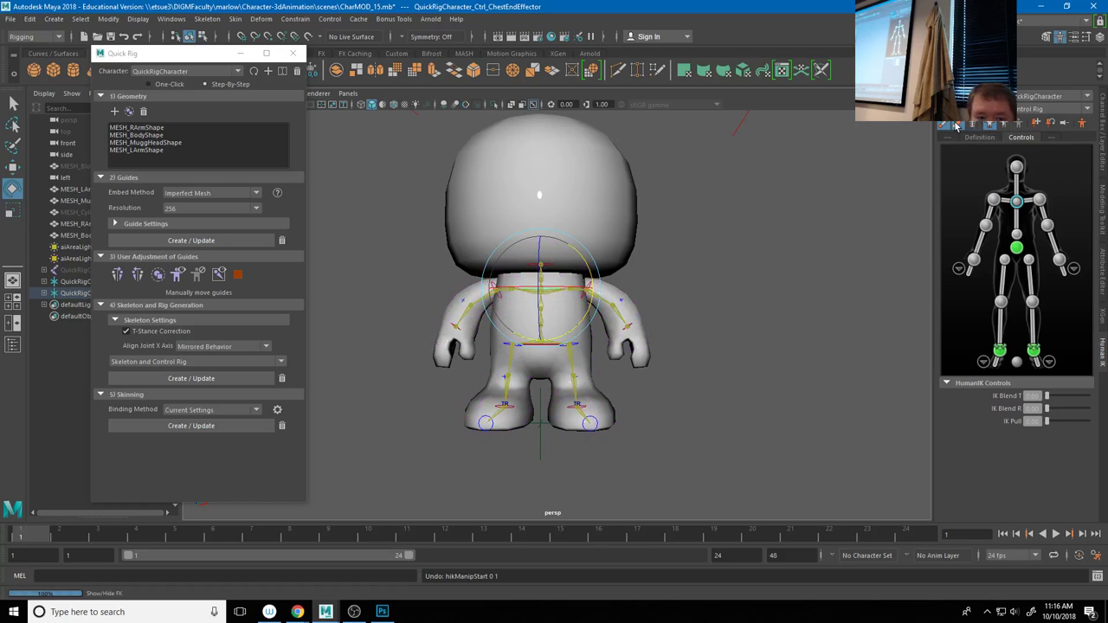
Select the left shoulder effector in the character controls, check the left hand's detail view, and show the effector's channel attributes
left_click(1041, 202)
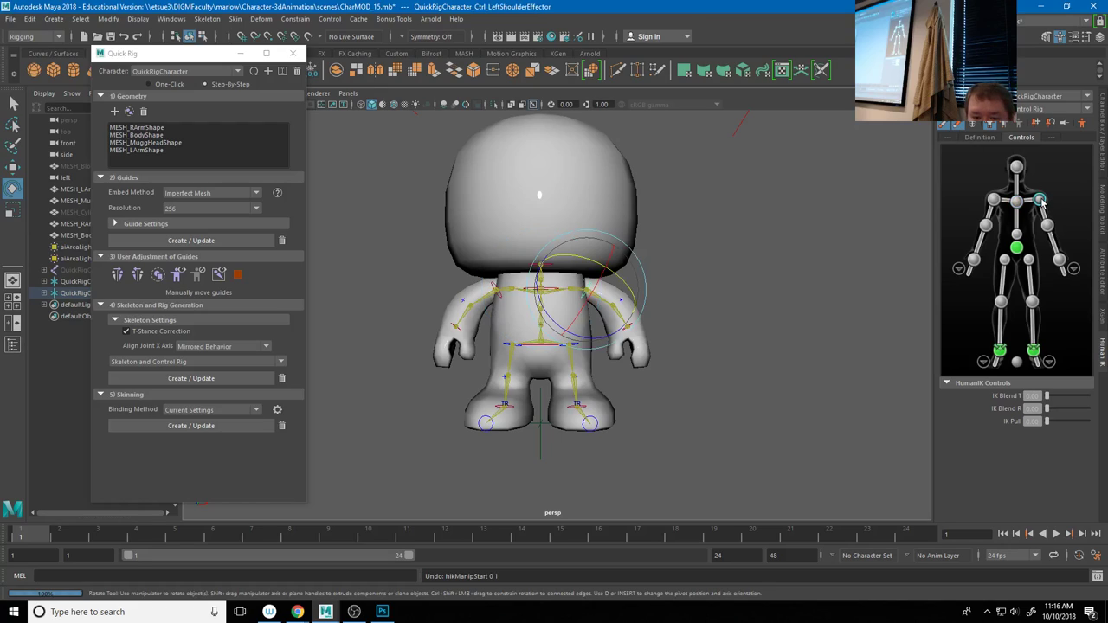
left_click(1073, 271)
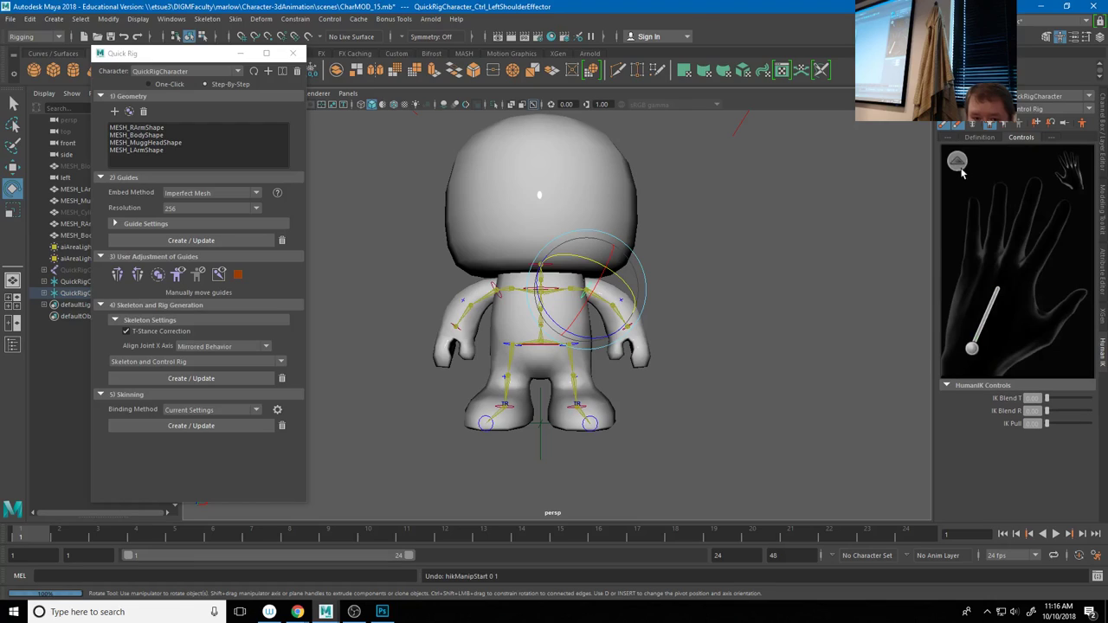
left_click(963, 171)
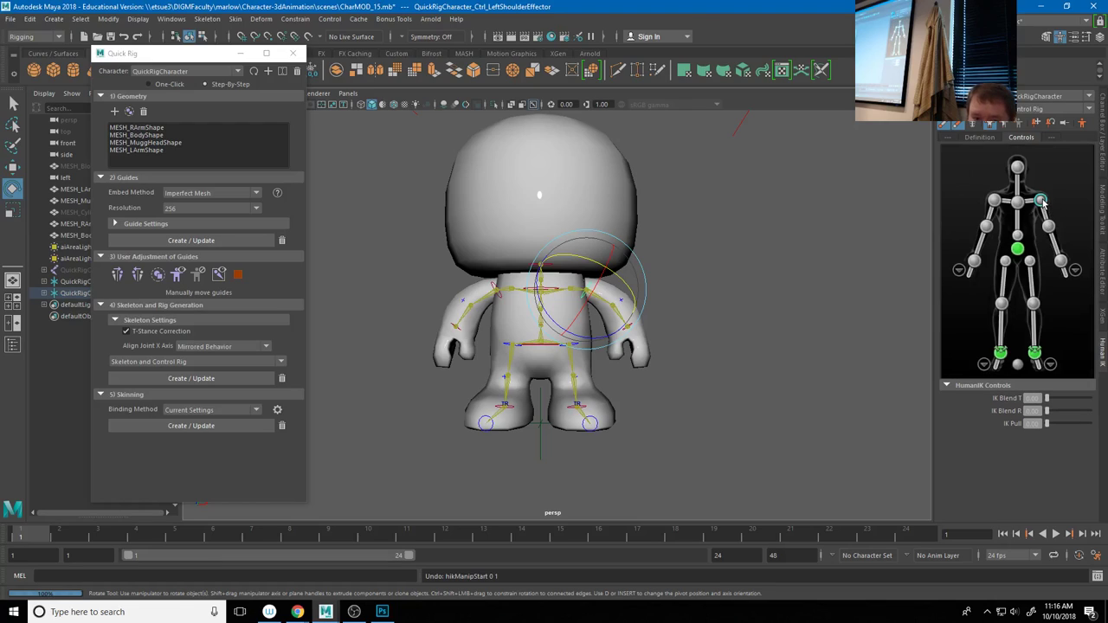
left_click(1104, 149)
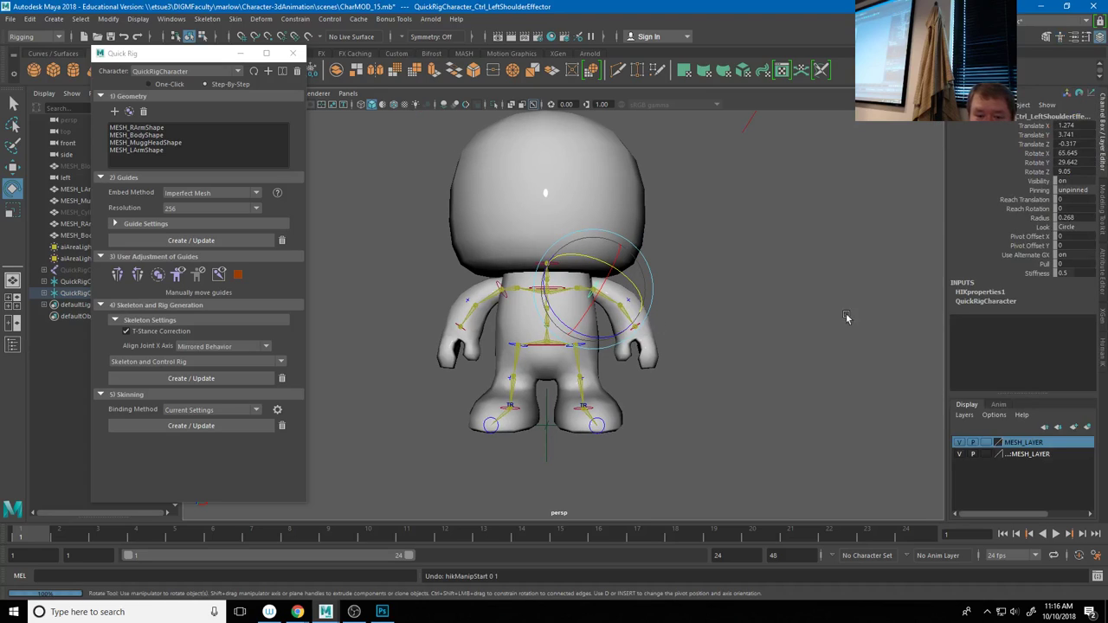
Try the left shoulder effector's Radius at 35 and at about 2.75, undoing each change
left_click(1046, 219)
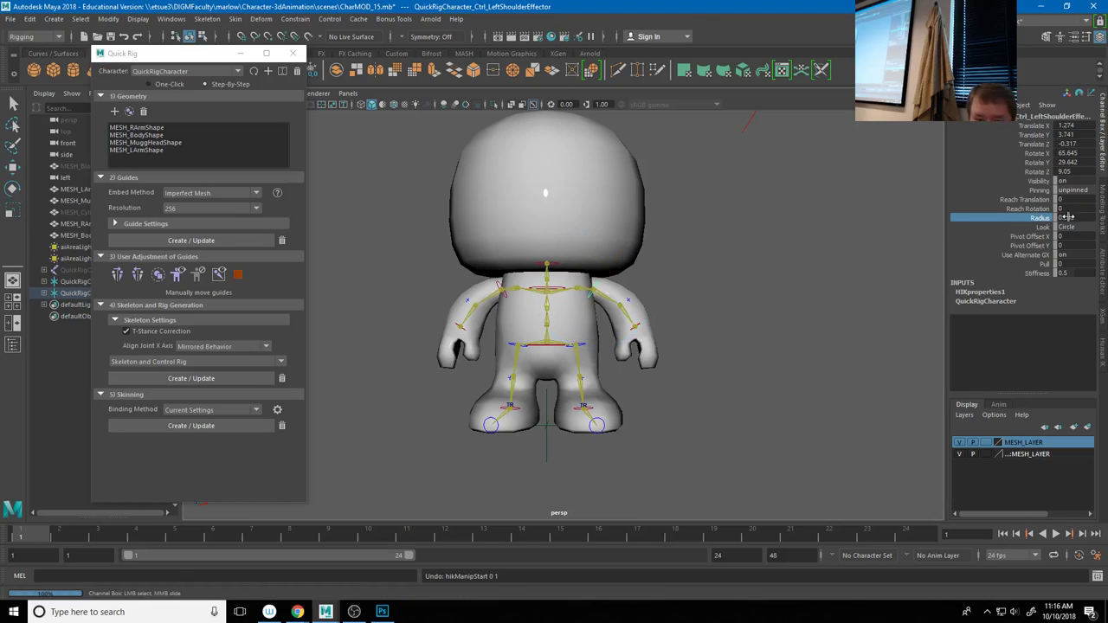
left_click(1066, 217)
type("35")
key("Return")
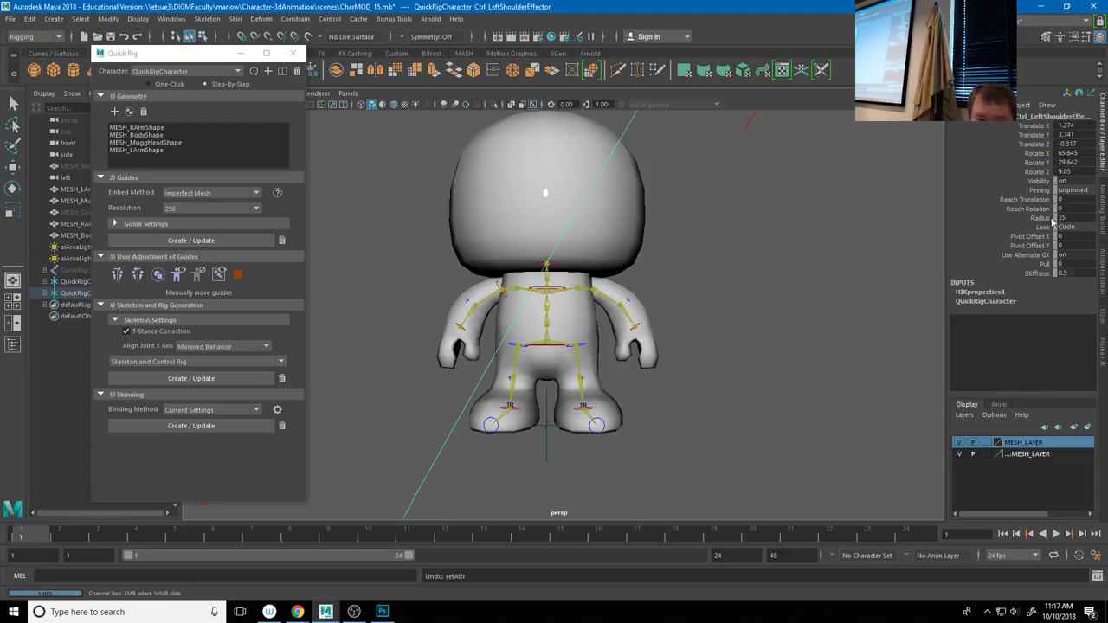
left_click(1014, 220)
key("ctrl+z")
middle_click_drag(822, 257, 912, 258)
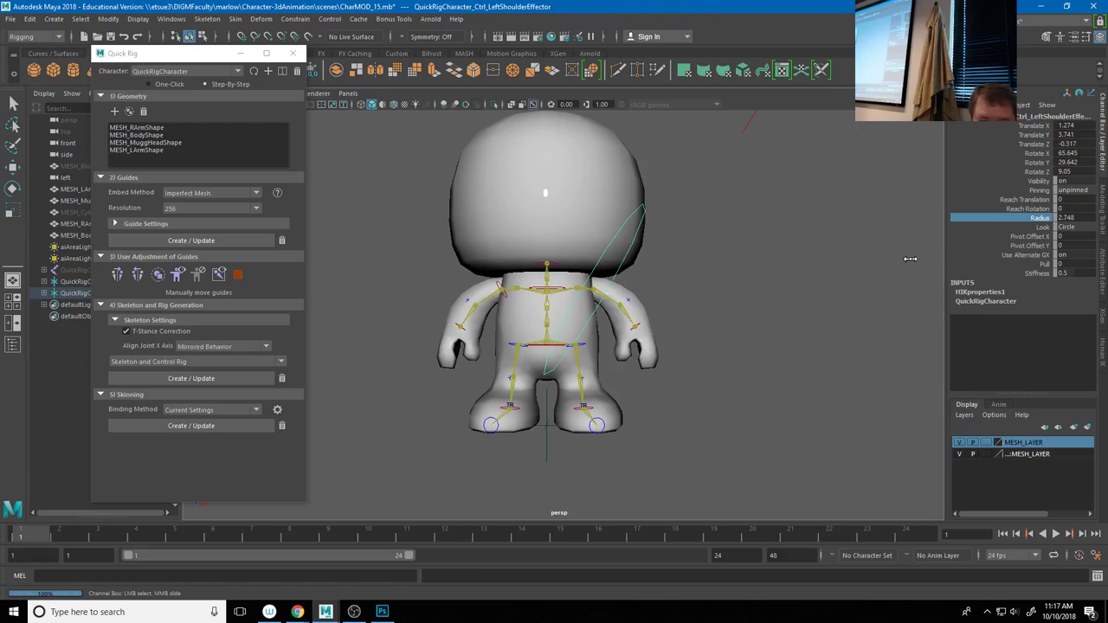
key("ctrl+z")
Add the right shoulder effector to the selection and enlarge the Radius of both shoulder effectors to about 0.7
left_click(495, 289)
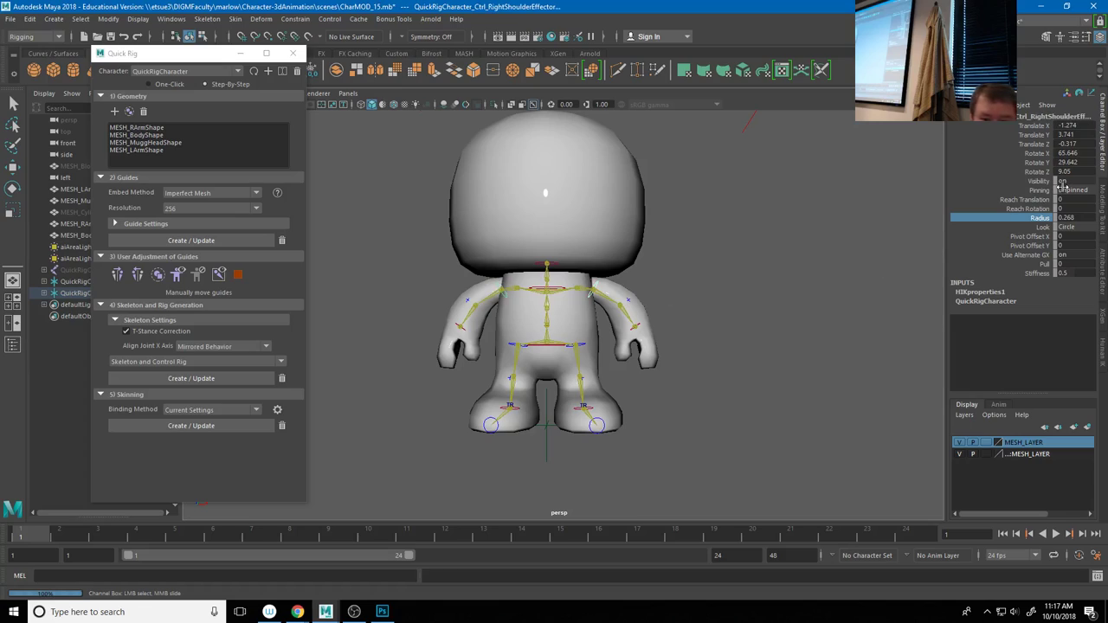
middle_click_drag(758, 282, 765, 282)
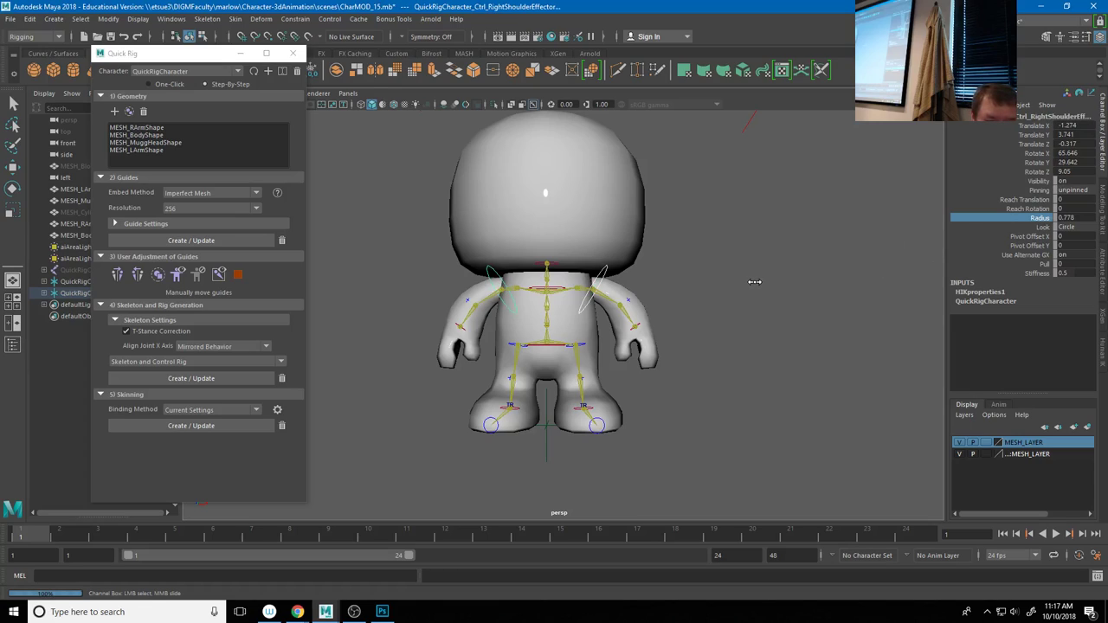
mouse_move(603, 300)
left_mouse_down("alt")
mouse_move(653, 301)
mouse_move(597, 301)
left_mouse_up("alt")
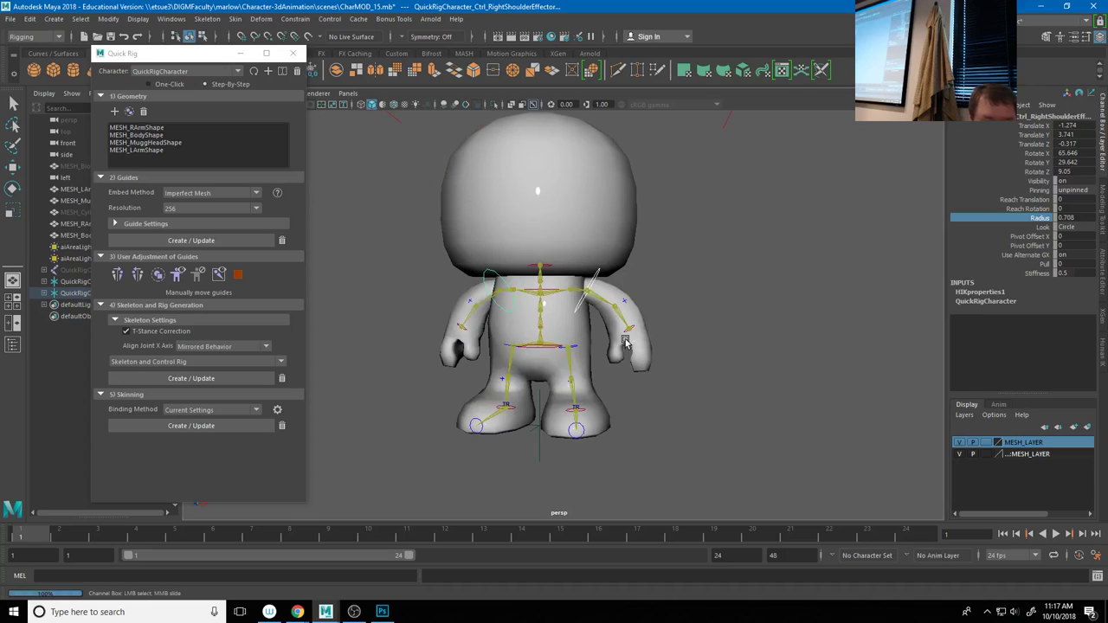
Select the head effector and enlarge its Radius to about 3.18 so its ring surrounds the head
scroll(537, 303, "up", 3)
left_click(528, 240)
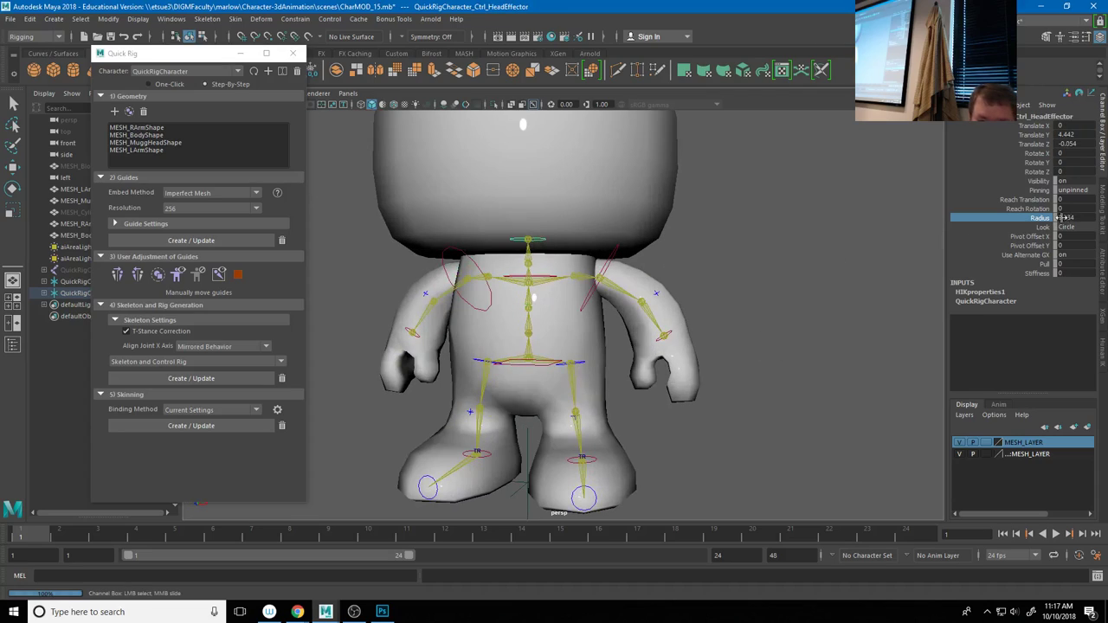
middle_click_drag(899, 318, 986, 284)
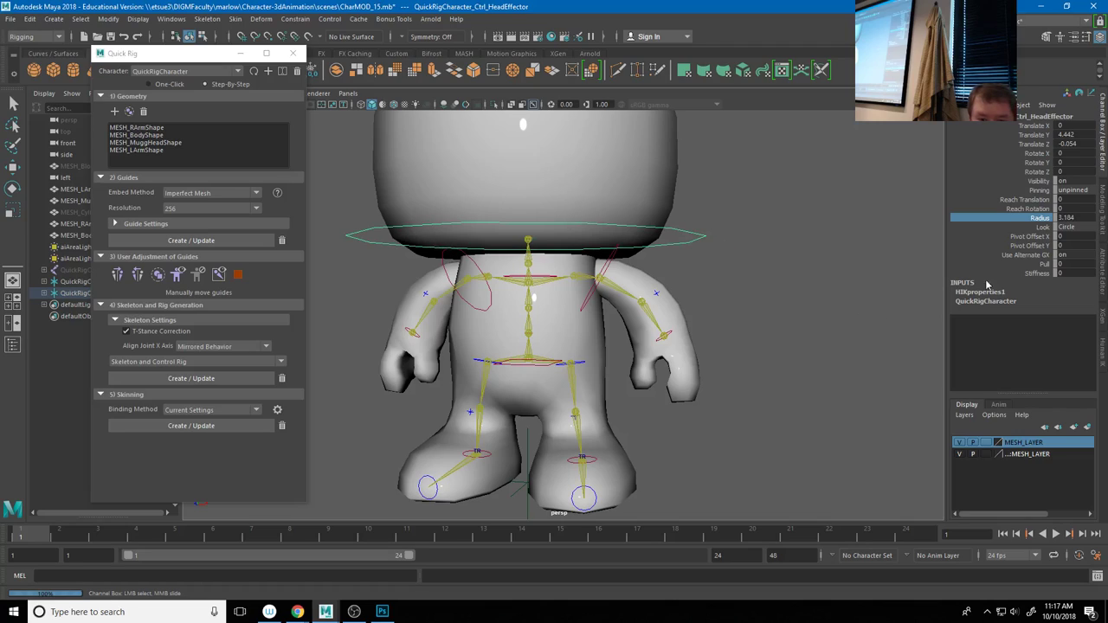
Select both wrist effectors and enlarge their Radius to about 0.84 so the rings extend outside the arms
left_click(665, 335)
left_click(403, 330)
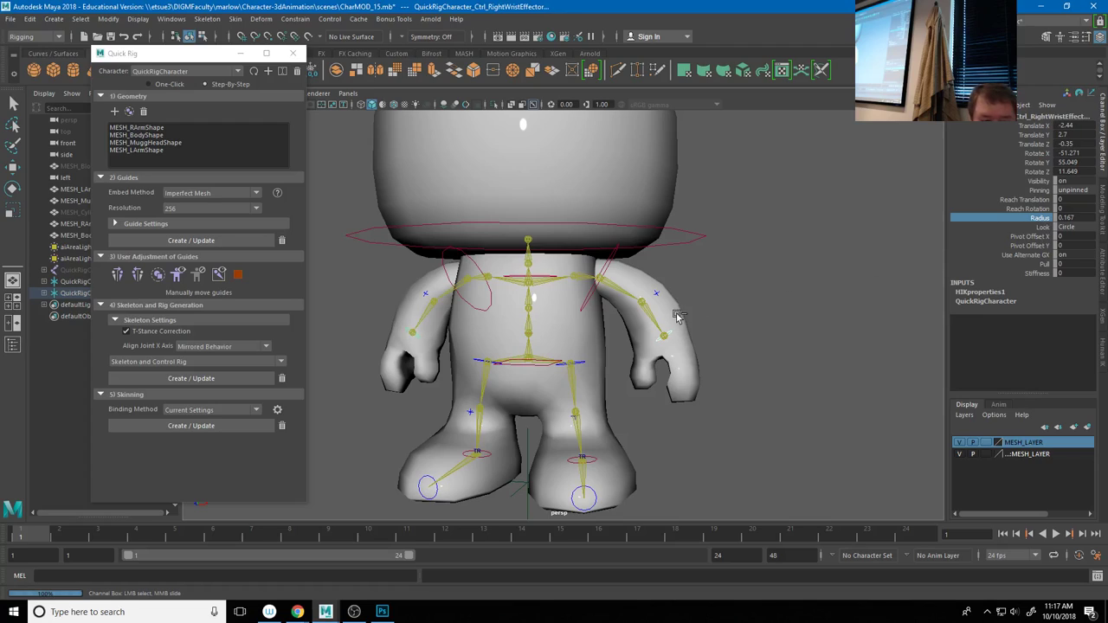
middle_click_drag(713, 320, 717, 321)
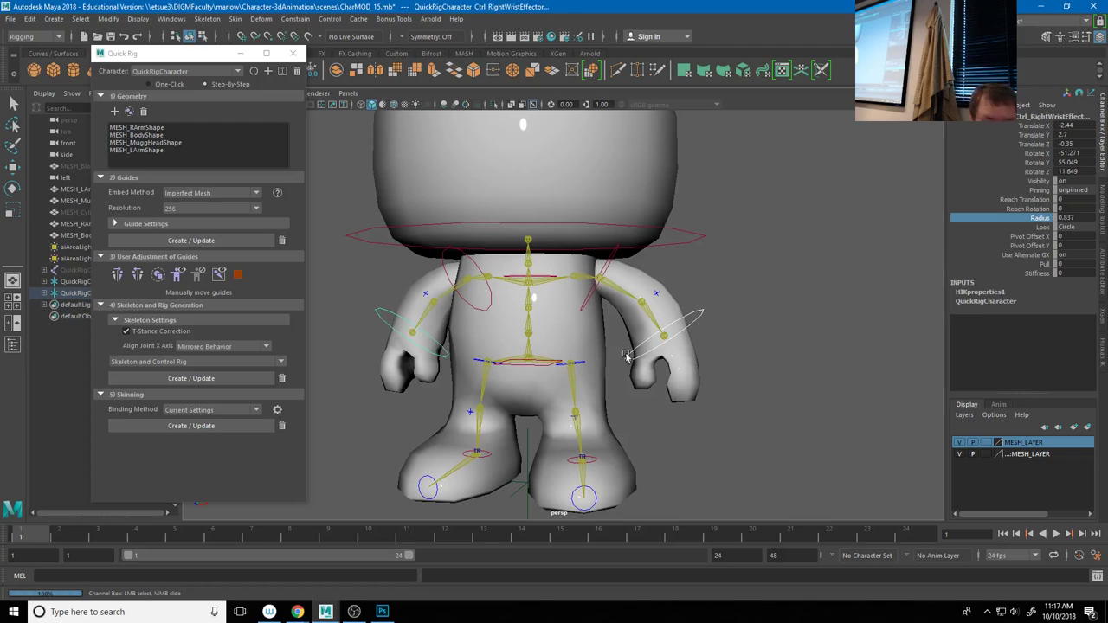
Select both hip, ankle and foot effectors together and enlarge their Radius to about 0.95
left_click(570, 370)
left_click(485, 366)
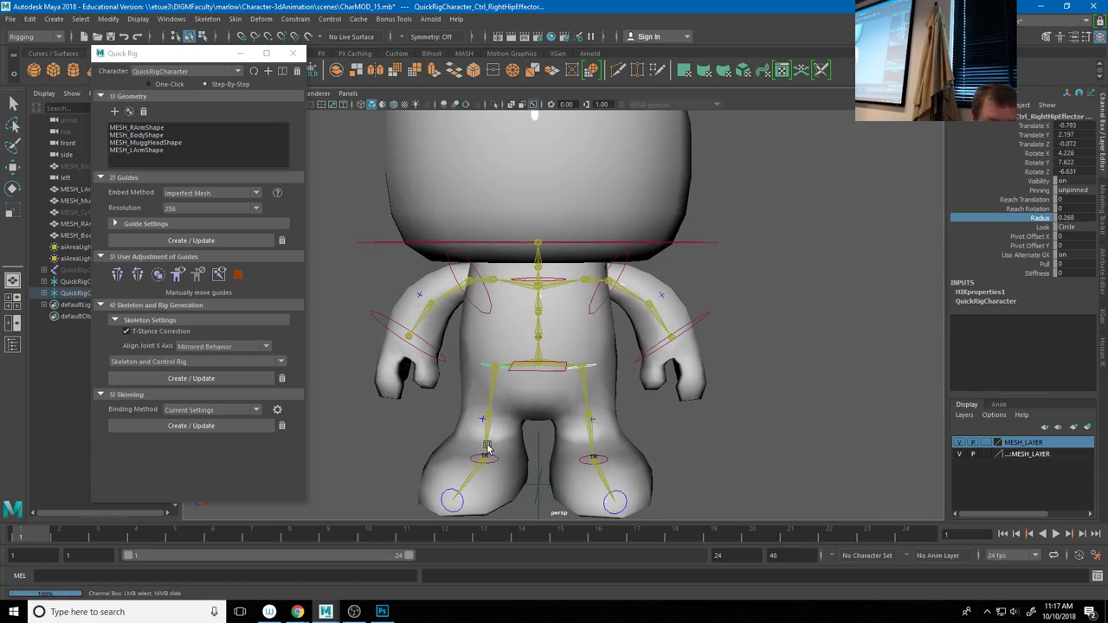
left_click(491, 460)
left_click(592, 460)
left_click(623, 496)
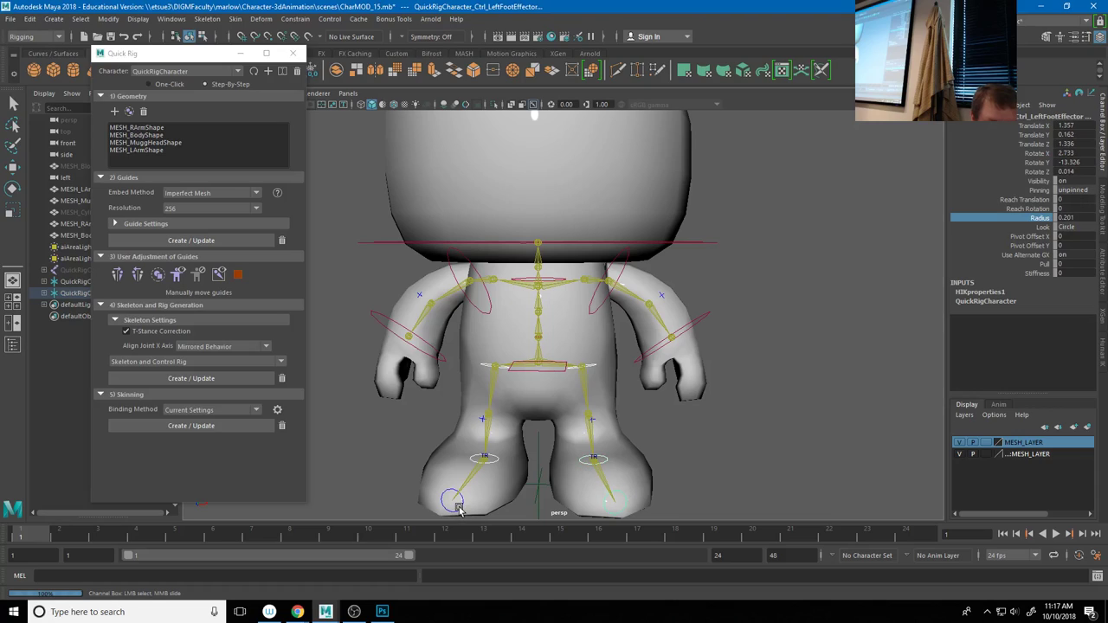
left_click(461, 509)
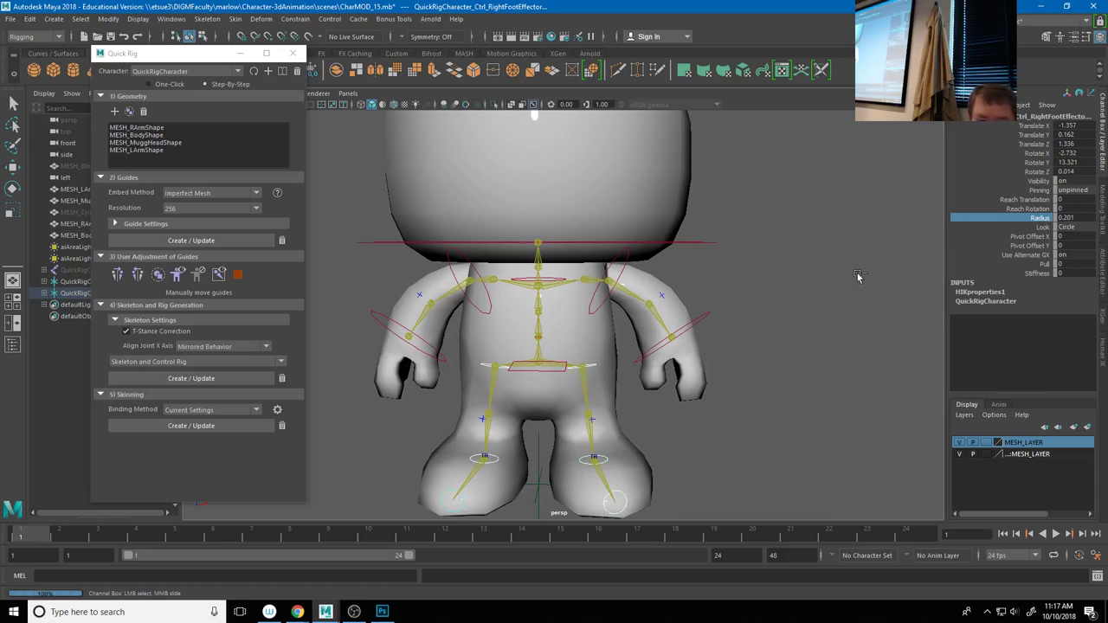
middle_click_drag(836, 289, 870, 295)
Select the central hips effector, enlarge its Radius so the square extends beyond the body, and clear the selection
left_click_drag(725, 346, 734, 388, "alt")
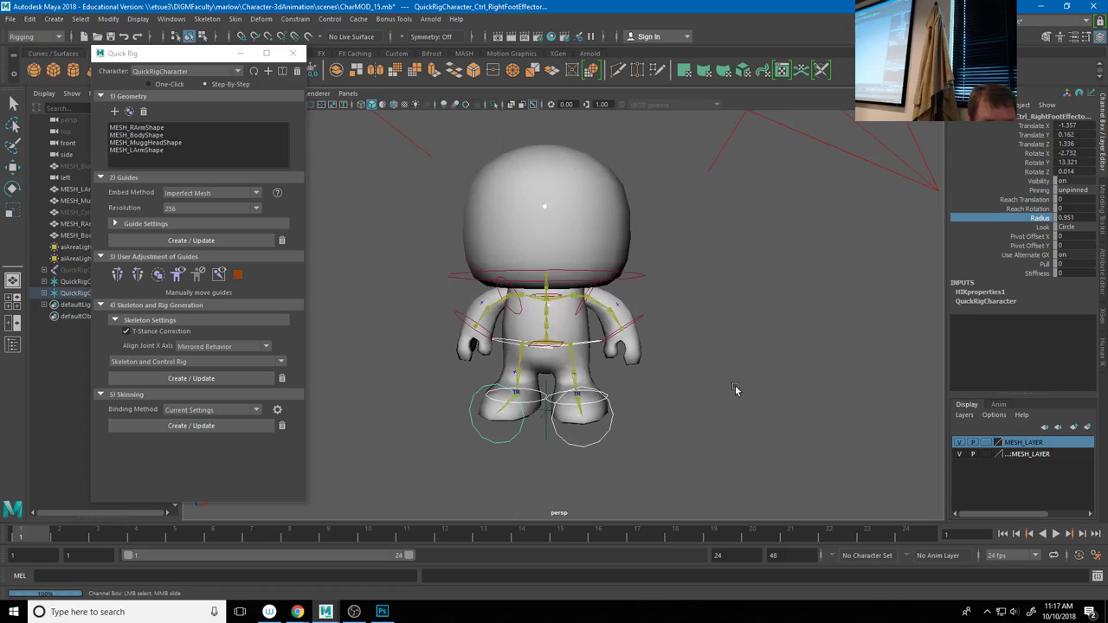
left_click(550, 355)
left_click(567, 353)
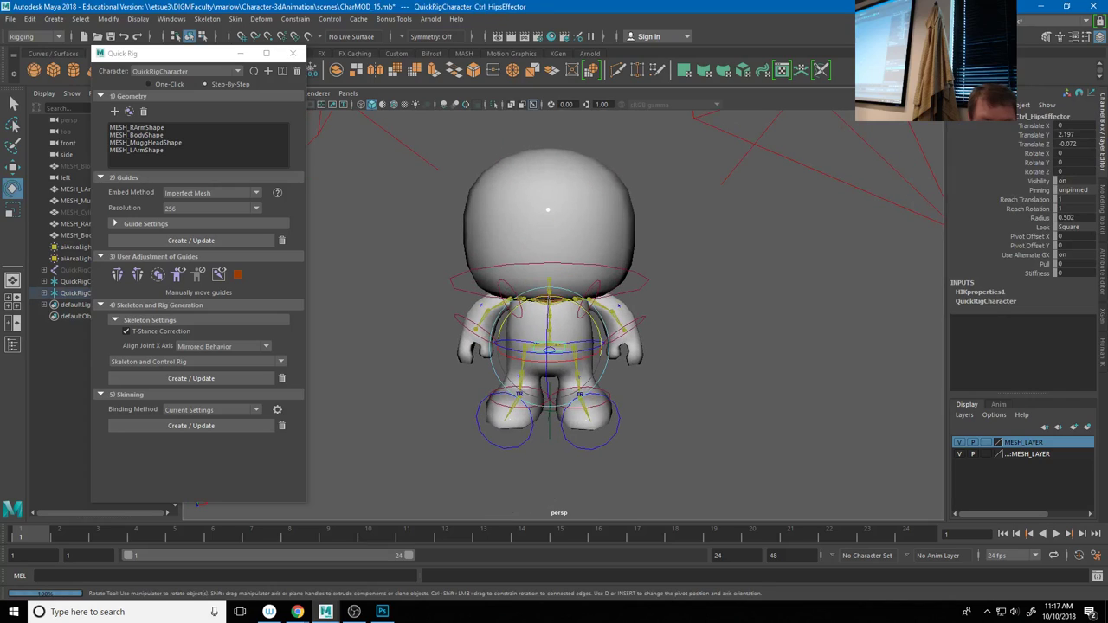
left_click(1039, 218)
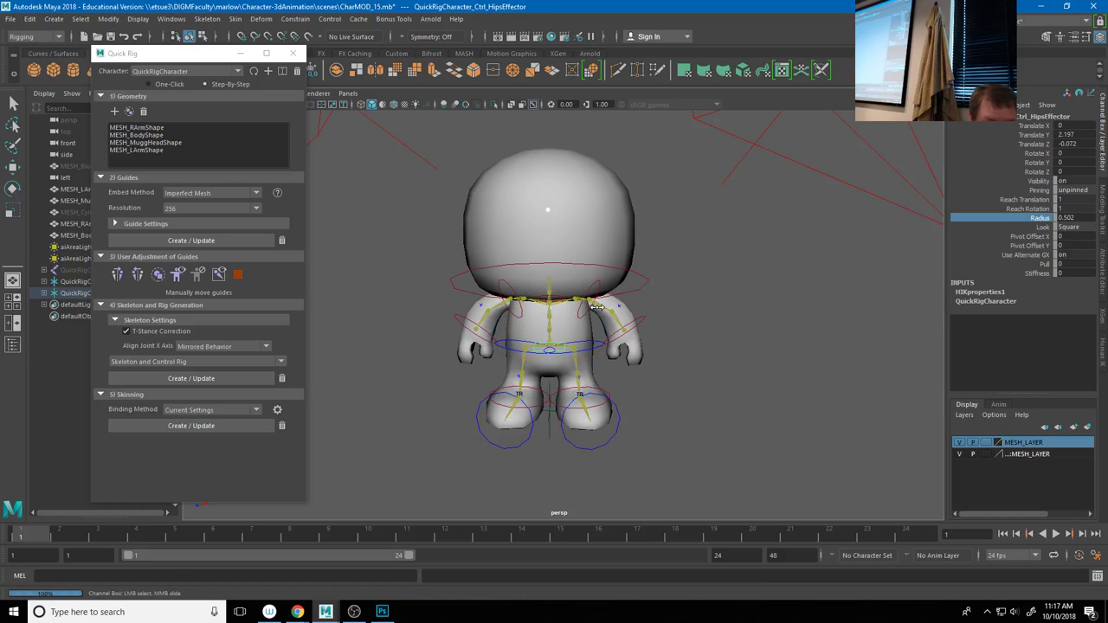
left_click(778, 397)
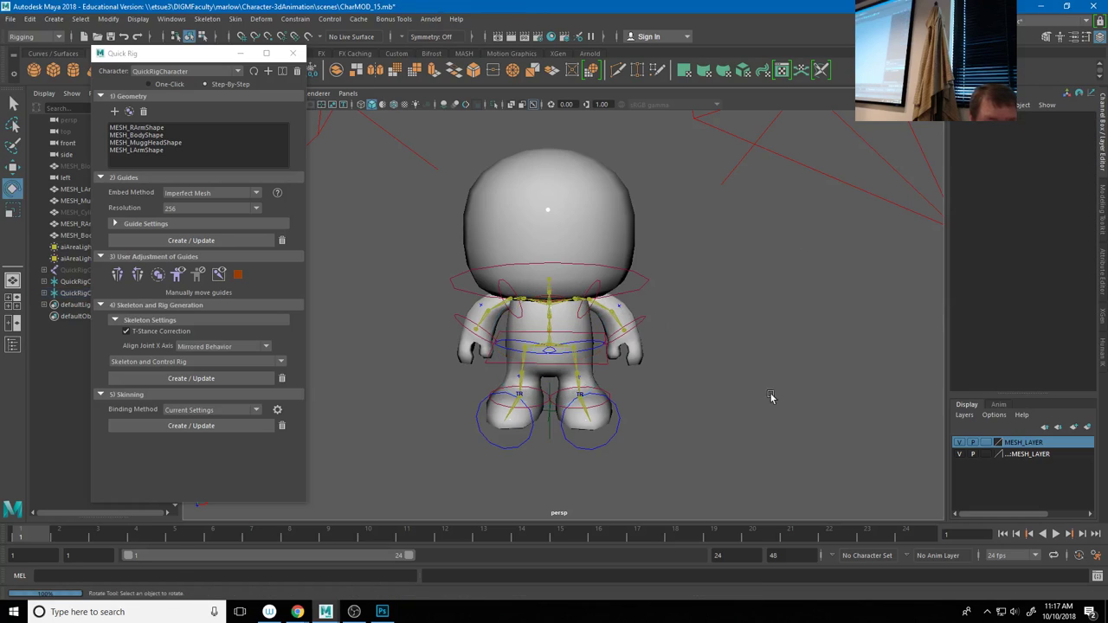
Show the HumanIK character controls and select the head, left wrist and left elbow effectors in the viewport
left_click_drag(723, 390, 742, 393, "alt")
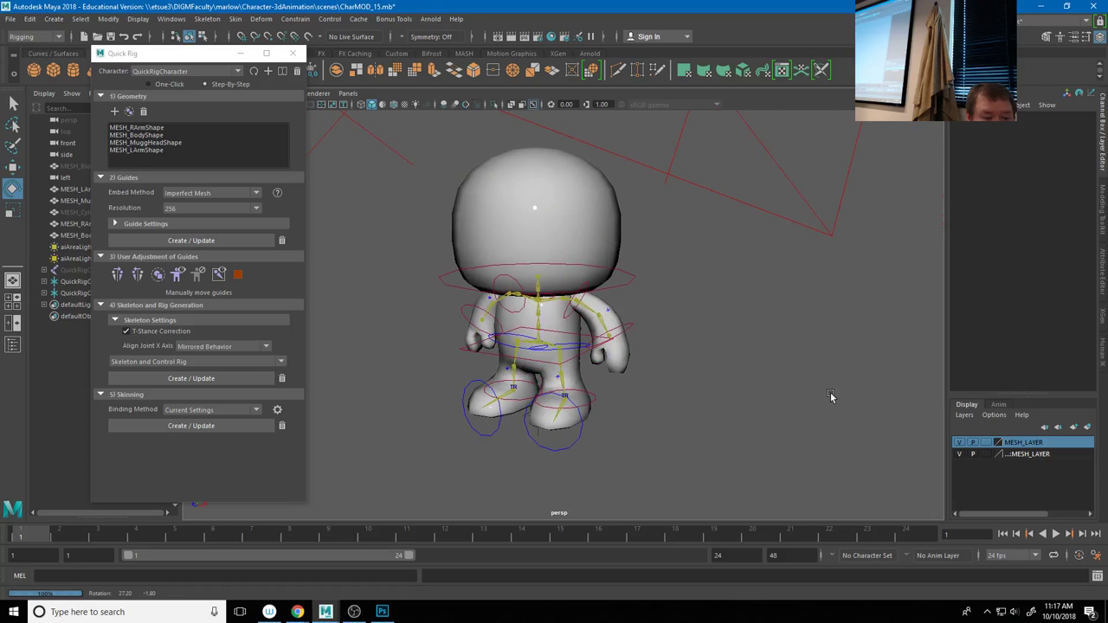
right_click_drag(863, 393, 578, 334, "alt")
left_click_drag(755, 346, 692, 342, "alt")
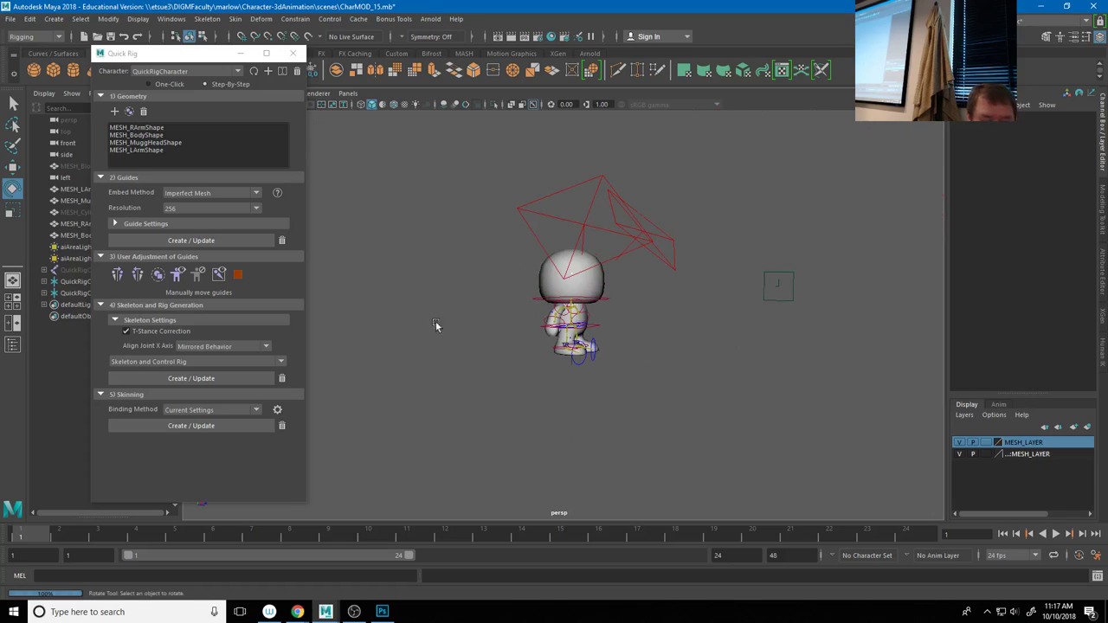
key("f")
left_click_drag(556, 357, 606, 355, "alt")
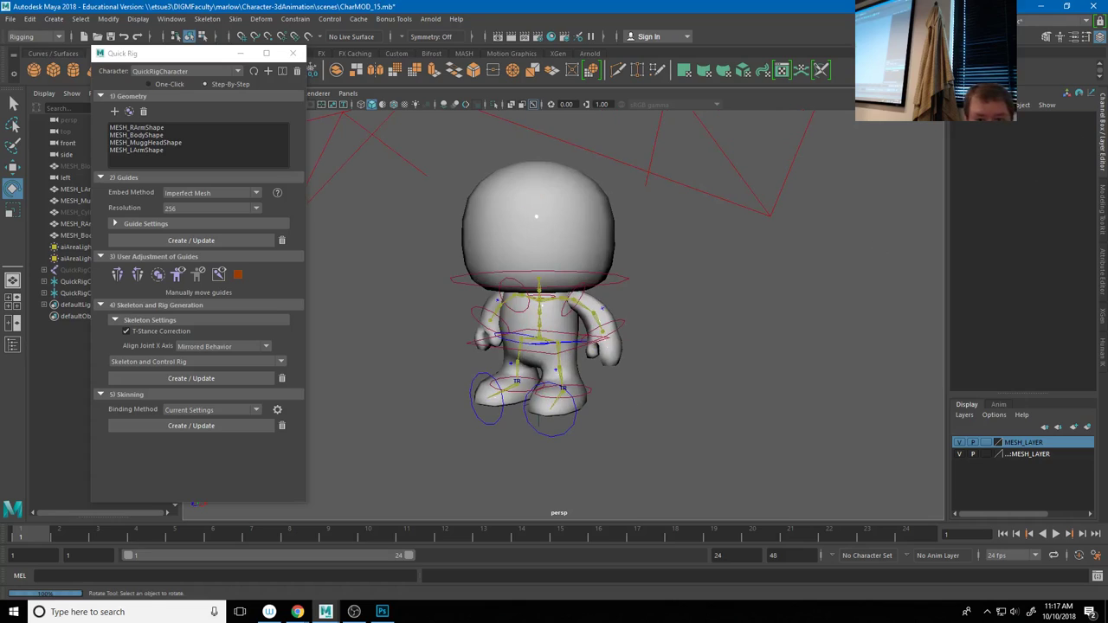
left_click(1059, 38)
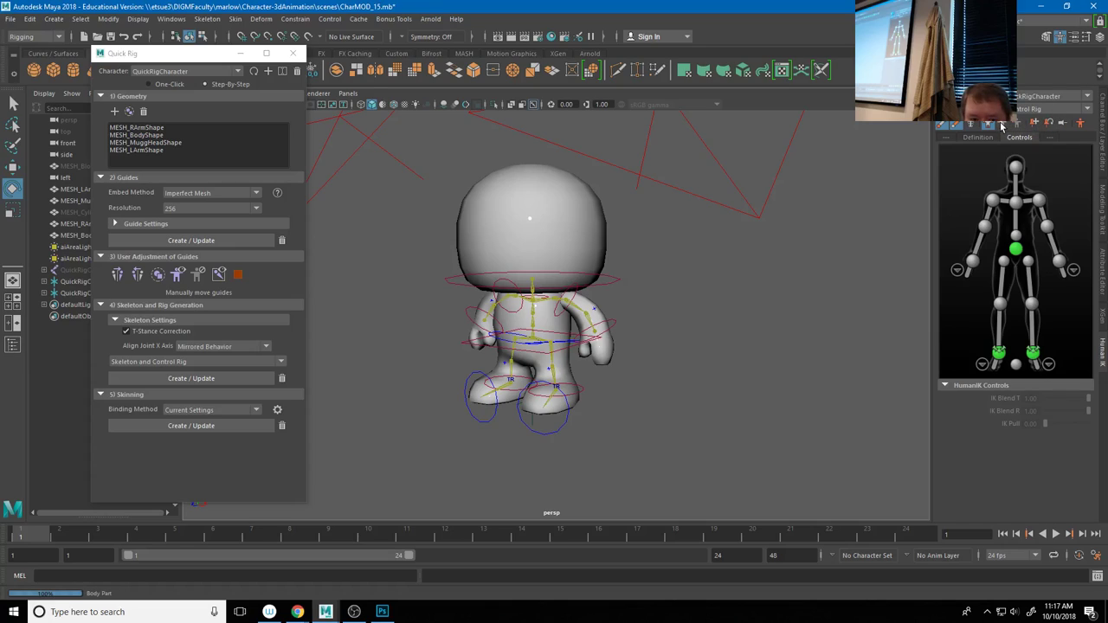
left_click(613, 287)
left_click(609, 321)
key("q")
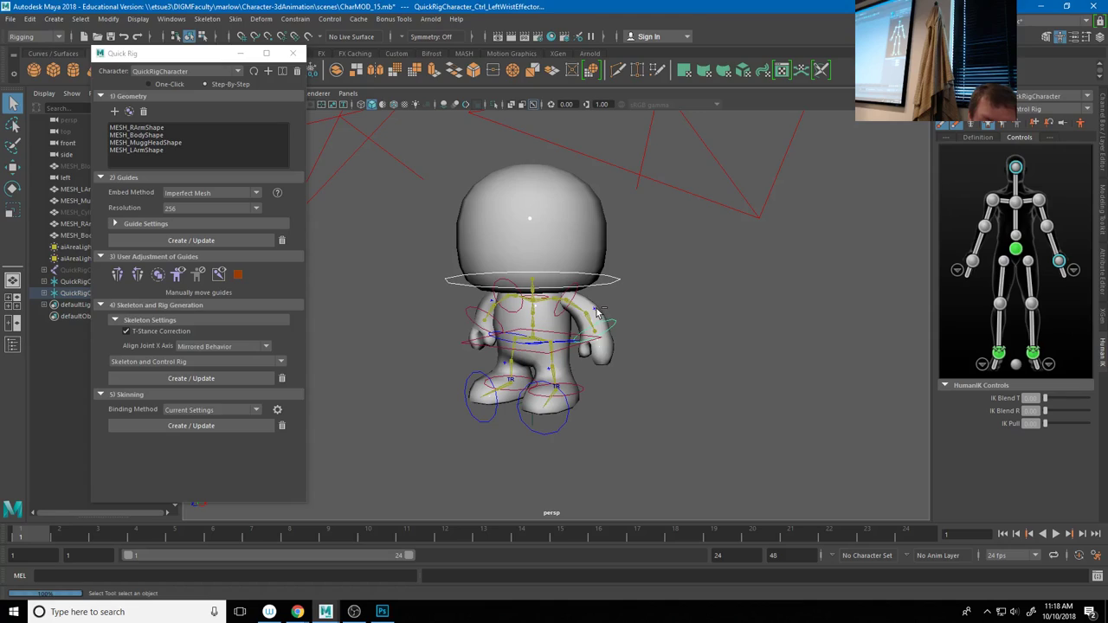
left_click(596, 315)
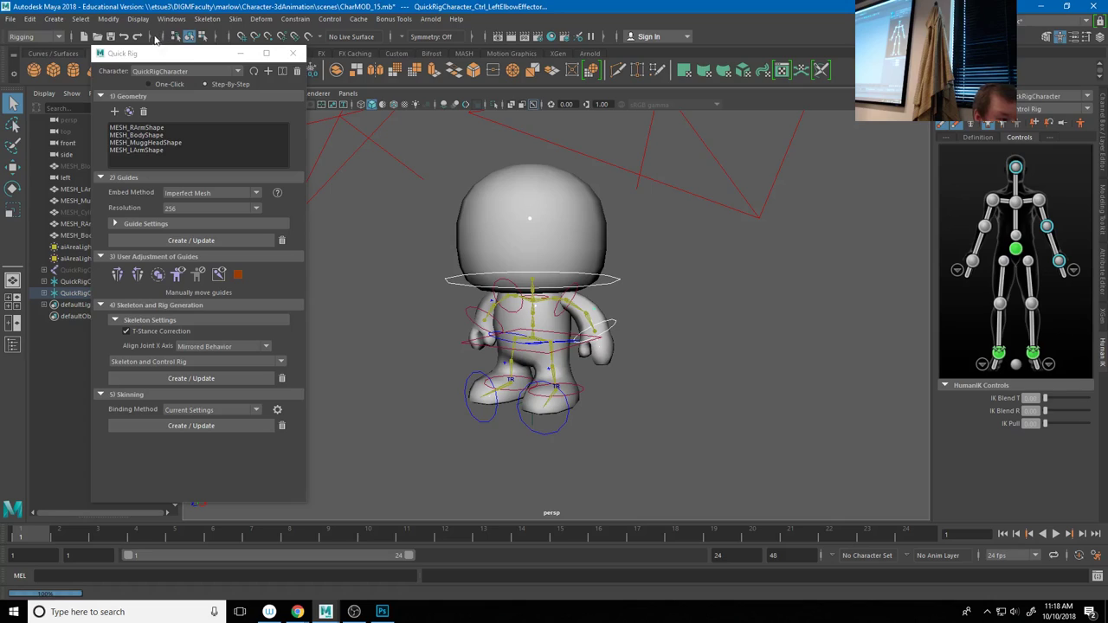
Close the Quick Rig window to clear the view of the outliner and viewport
left_click_drag(227, 57, 231, 62)
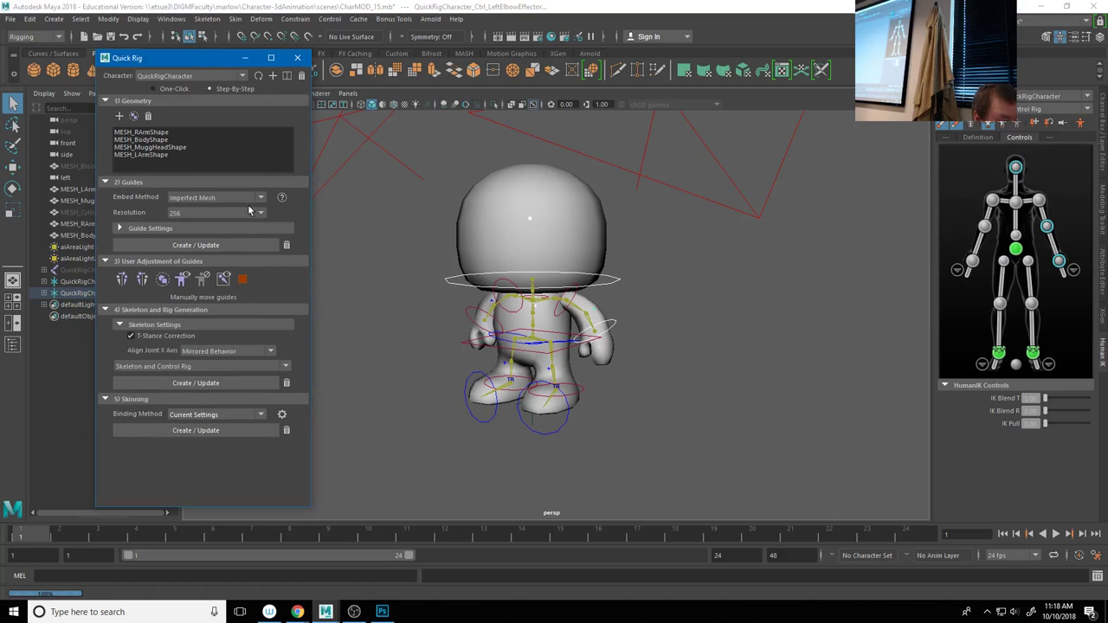
left_click(297, 57)
scroll(677, 317, "down", 2)
left_click_drag(646, 368, 756, 332, "alt")
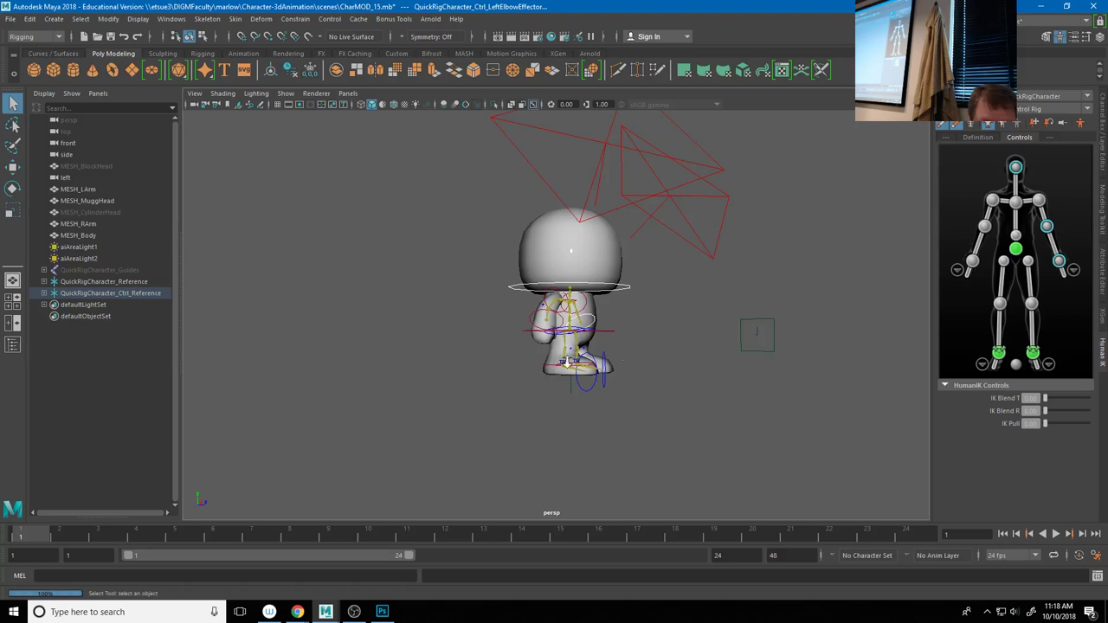
Test-rotate the head effector to check how the head mesh follows, and undo the rotation
scroll(693, 358, "up", 4)
left_click(690, 289)
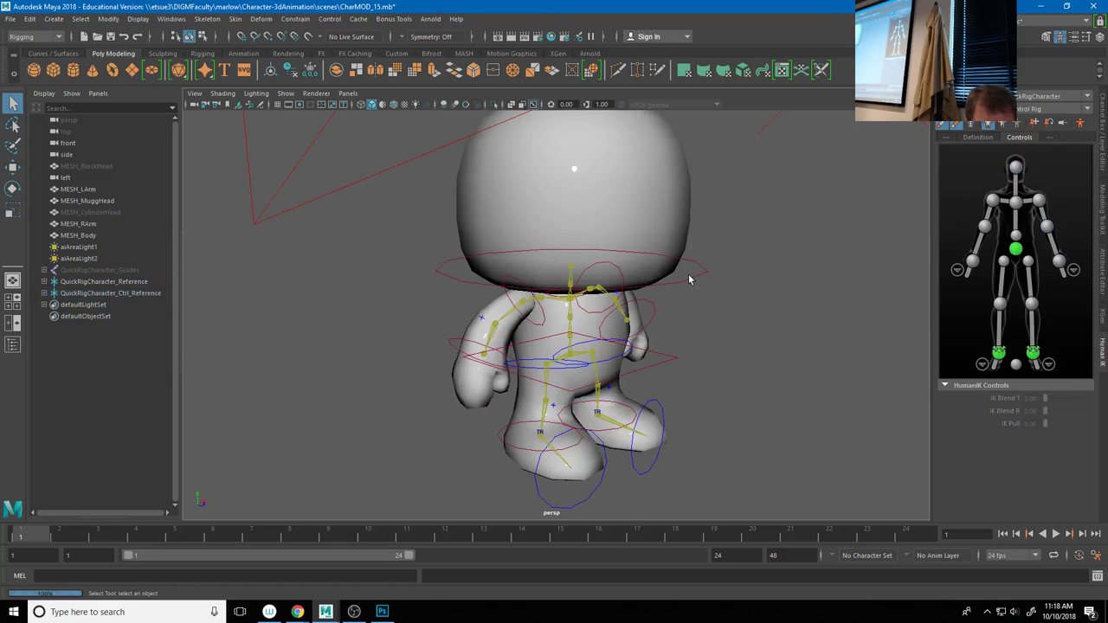
left_click(688, 284)
key("e")
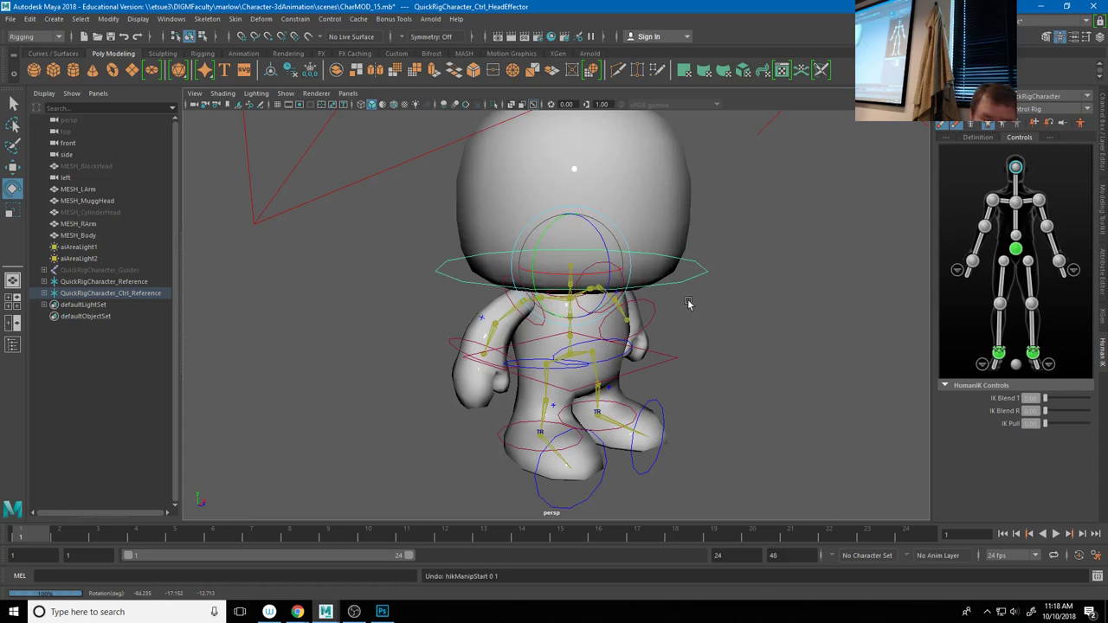
Flood the MESH_MuggHead skin weights with a value of 1.0 for the QuickRigCharacter_Head influence using Paint Skin Weights
left_click_drag(534, 272, 599, 179, "alt")
left_click(614, 243)
scroll(614, 242, "down", 5)
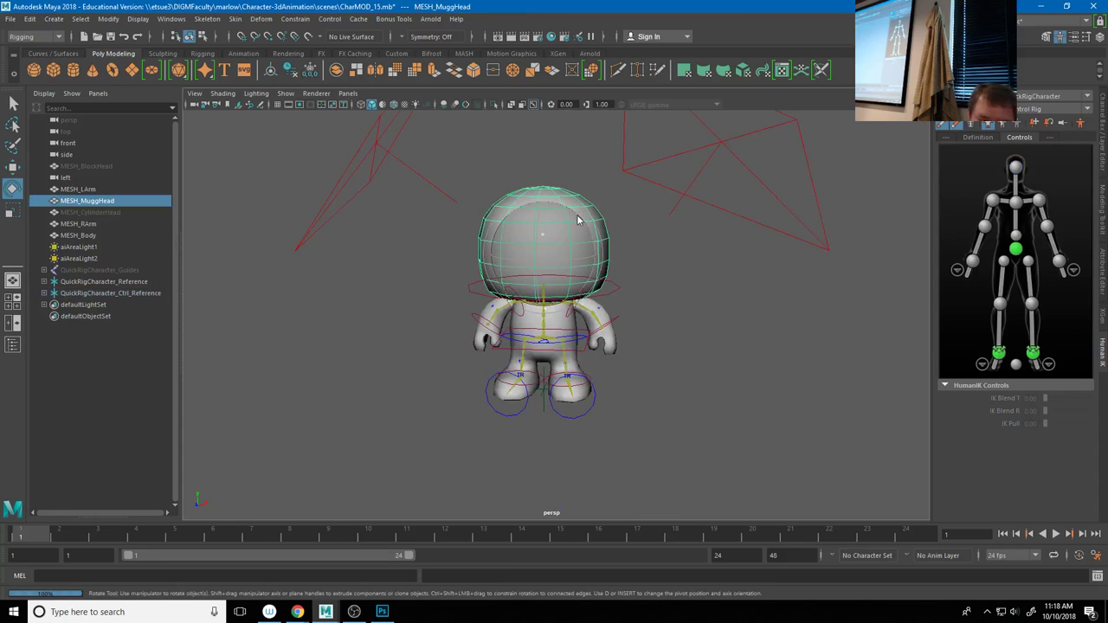
right_click_drag(578, 220, 511, 200)
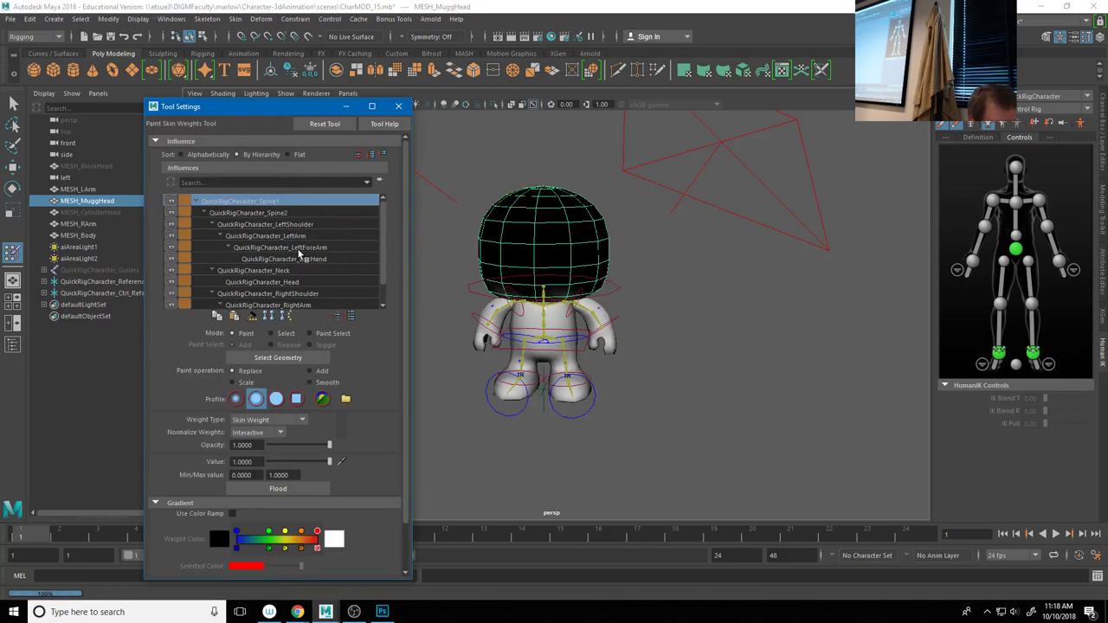
left_click(295, 283)
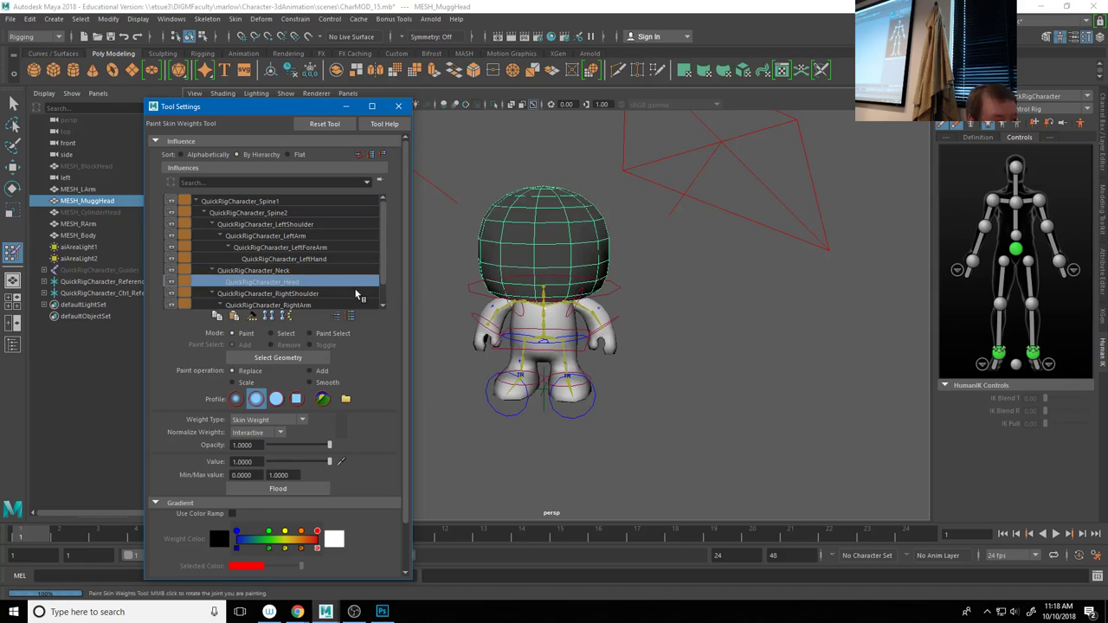
left_click(300, 490)
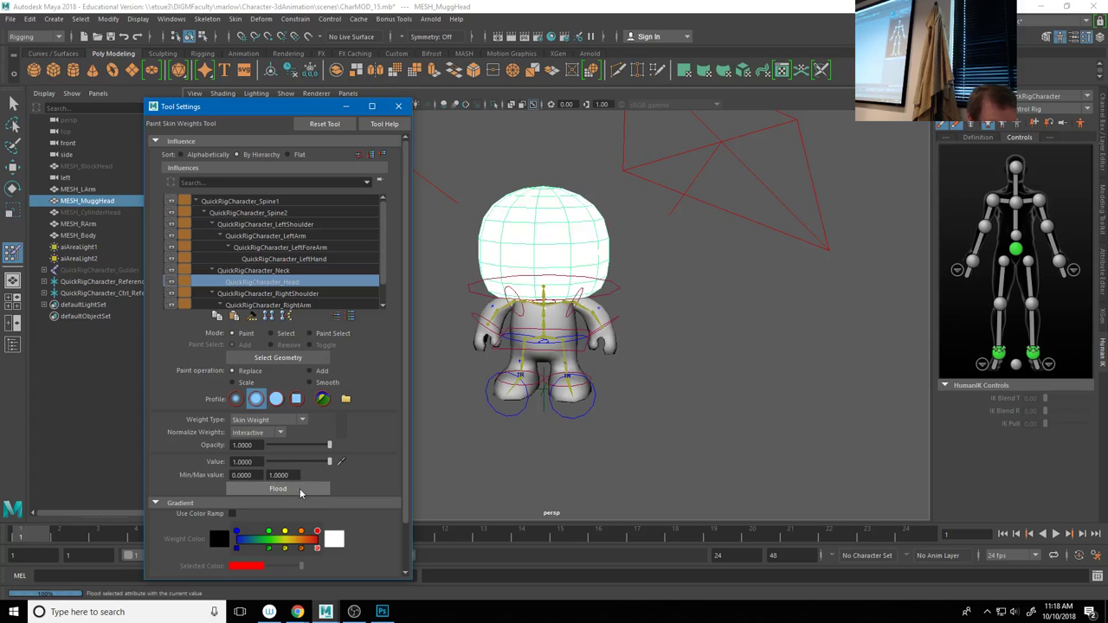
Rotate the head effector again to test the flooded head weights, and undo the rotation
key("e")
left_click(616, 289)
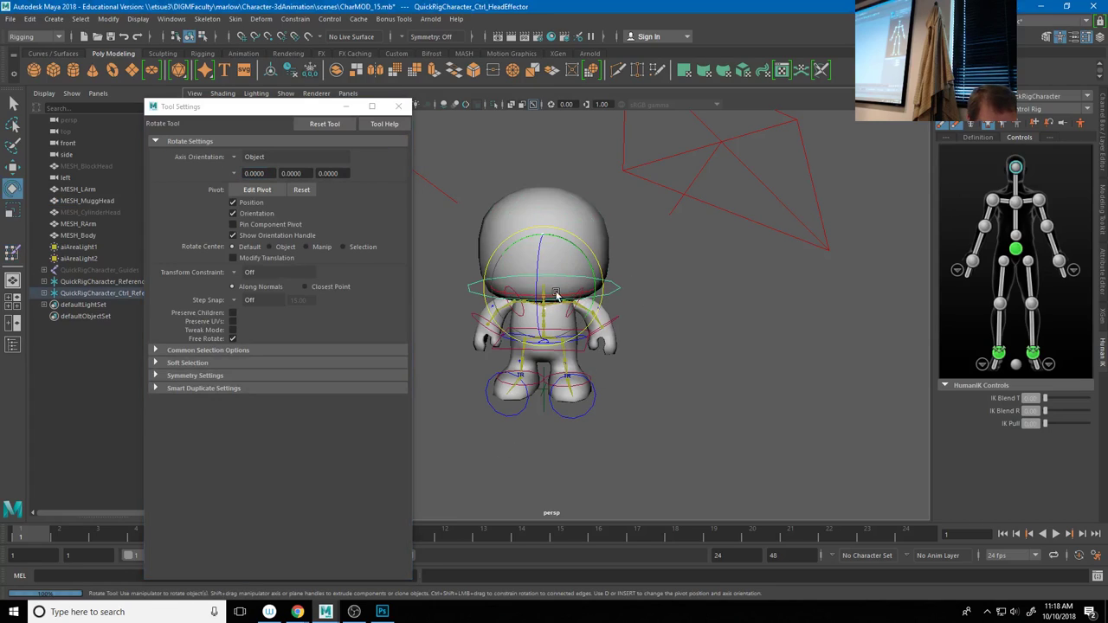
mouse_move(563, 282)
left_mouse_down()
mouse_move(520, 297)
mouse_move(557, 247)
left_mouse_up()
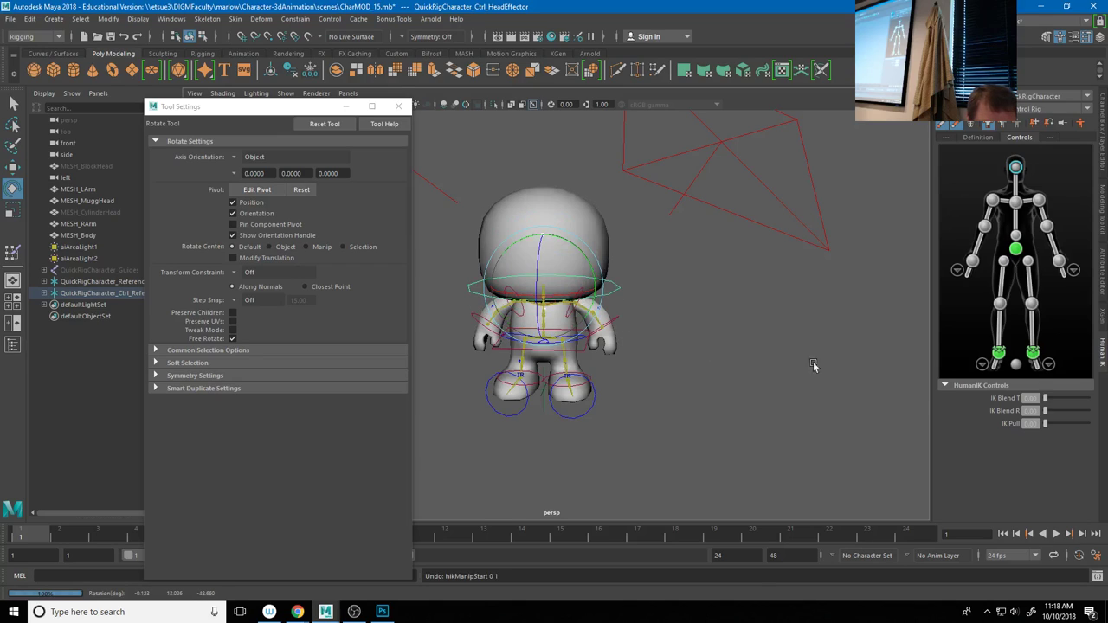
Move the left wrist effector to test the arm and body deformation, and undo the move
scroll(805, 361, "up", 6)
left_click(675, 351)
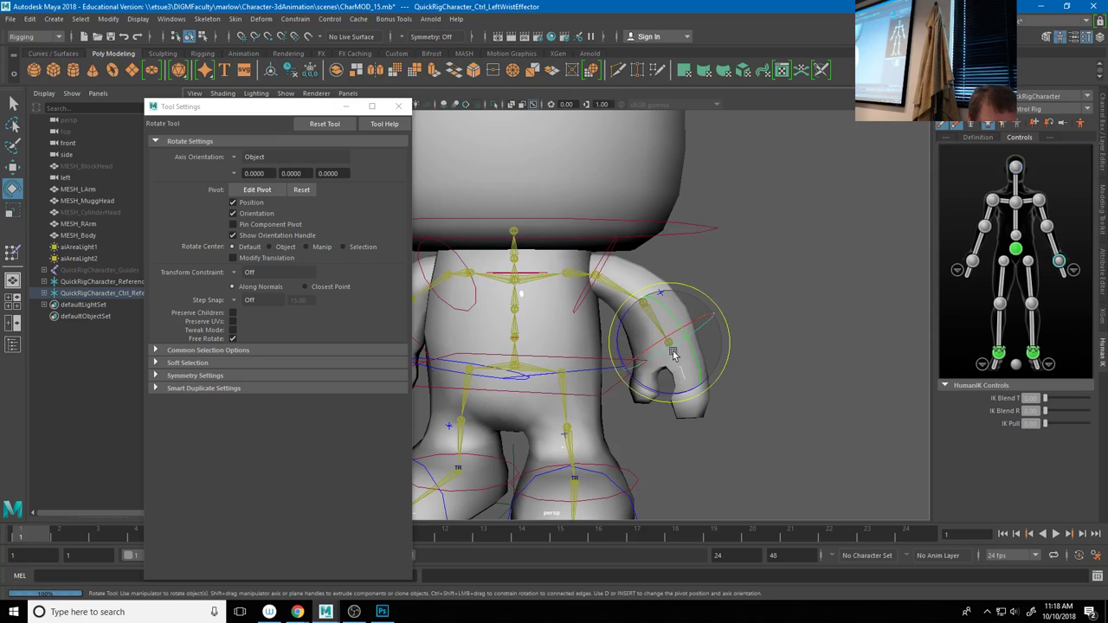
key("w")
left_click_drag(674, 308, 591, 346)
key("ctrl+z")
Open Paint Skin Weights on MESH_Body and examine the hips, left upper leg, spine, left shoulder and left arm influences
left_click(579, 343)
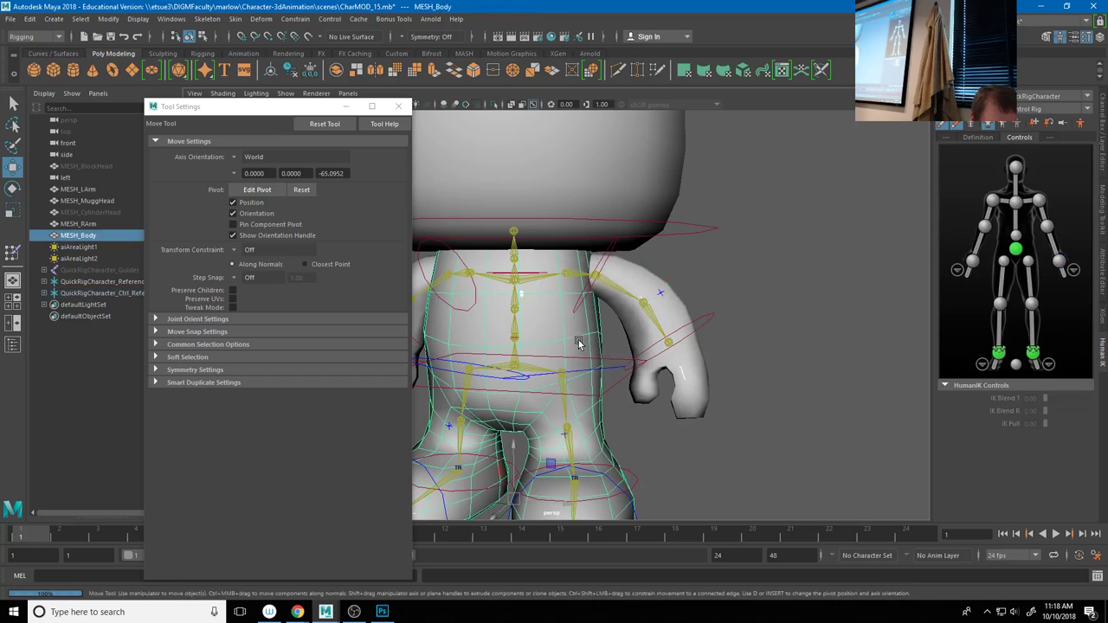
right_click_drag(545, 285, 493, 262)
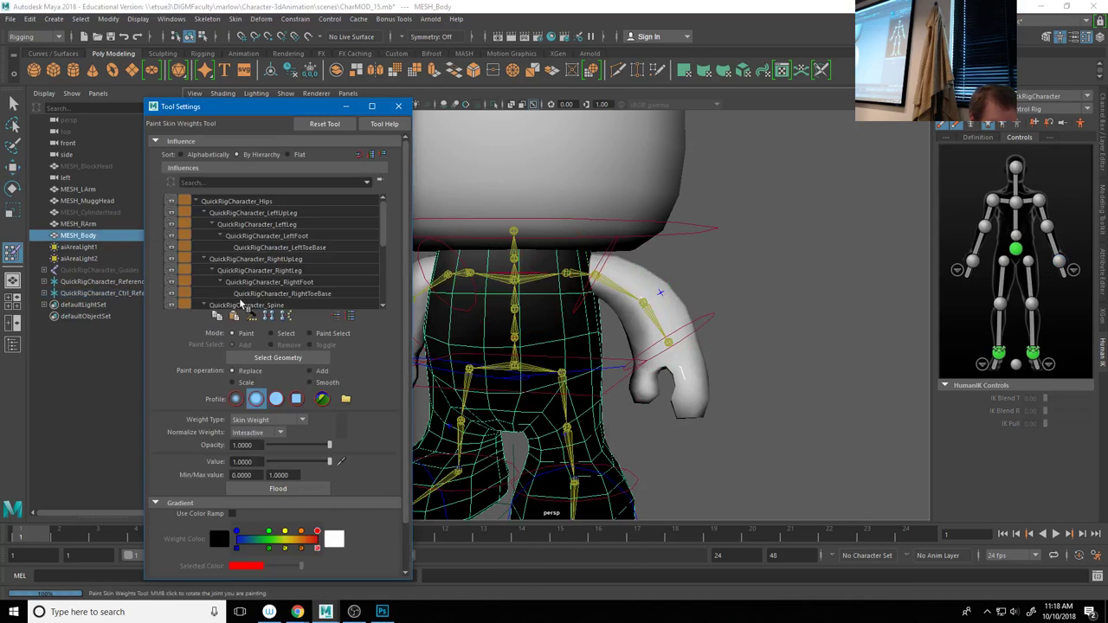
left_click(258, 203)
left_click(263, 214)
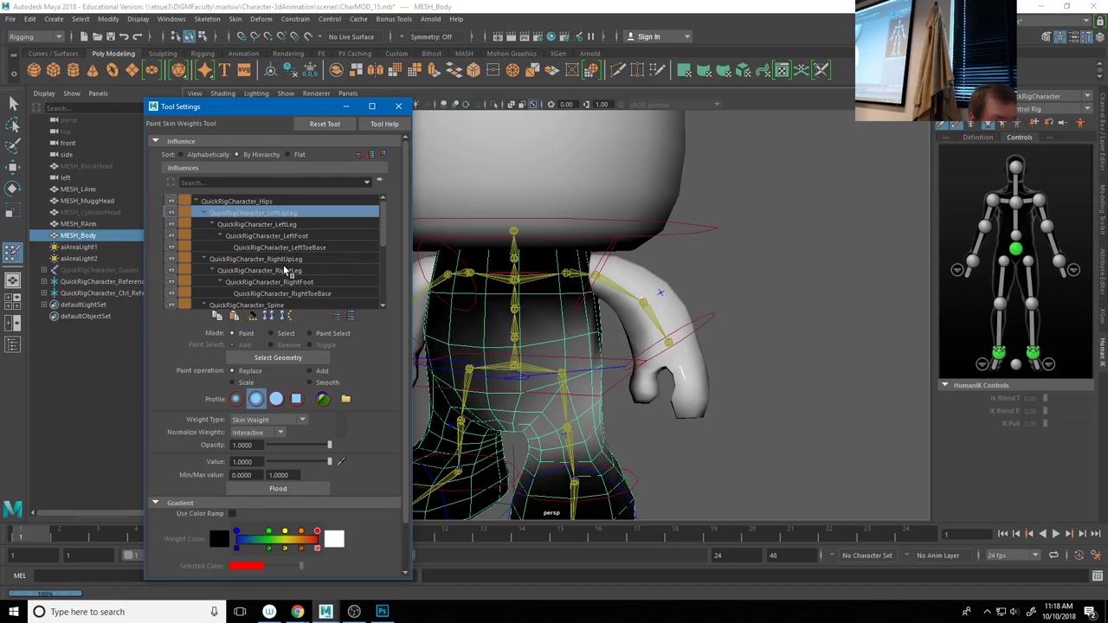
scroll(286, 289, "down", 2)
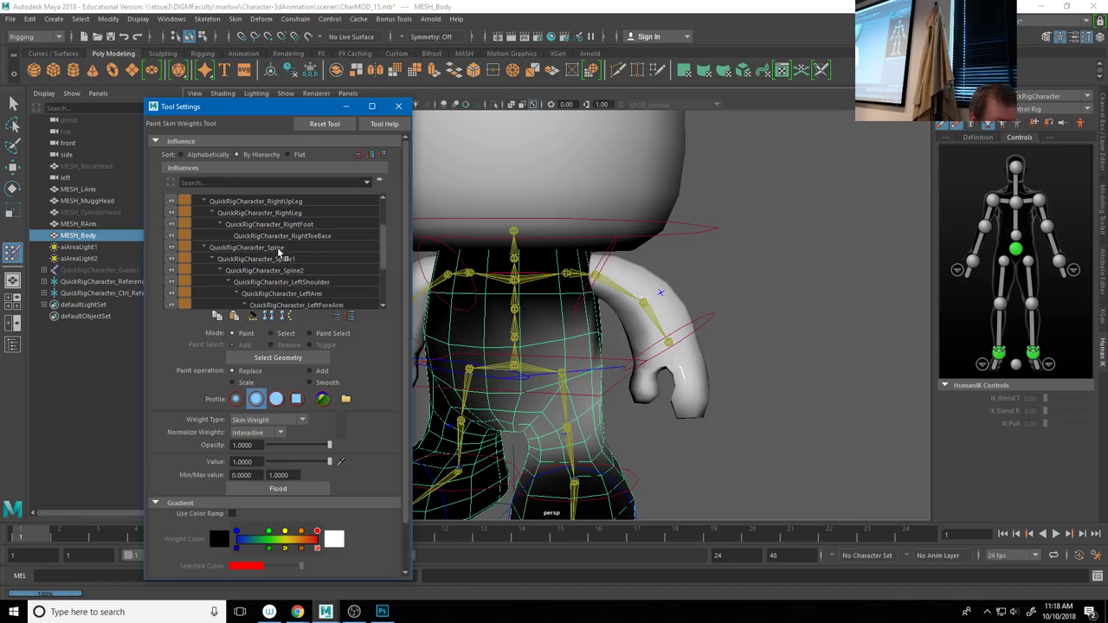
left_click(277, 248)
left_click(287, 259)
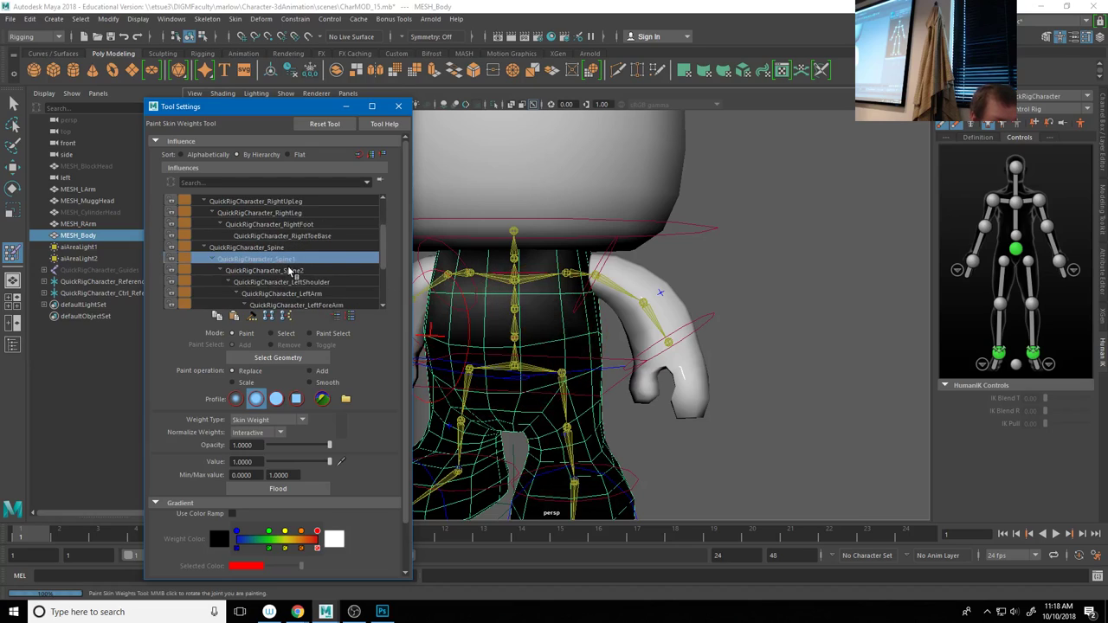
left_click(291, 271)
left_click(294, 283)
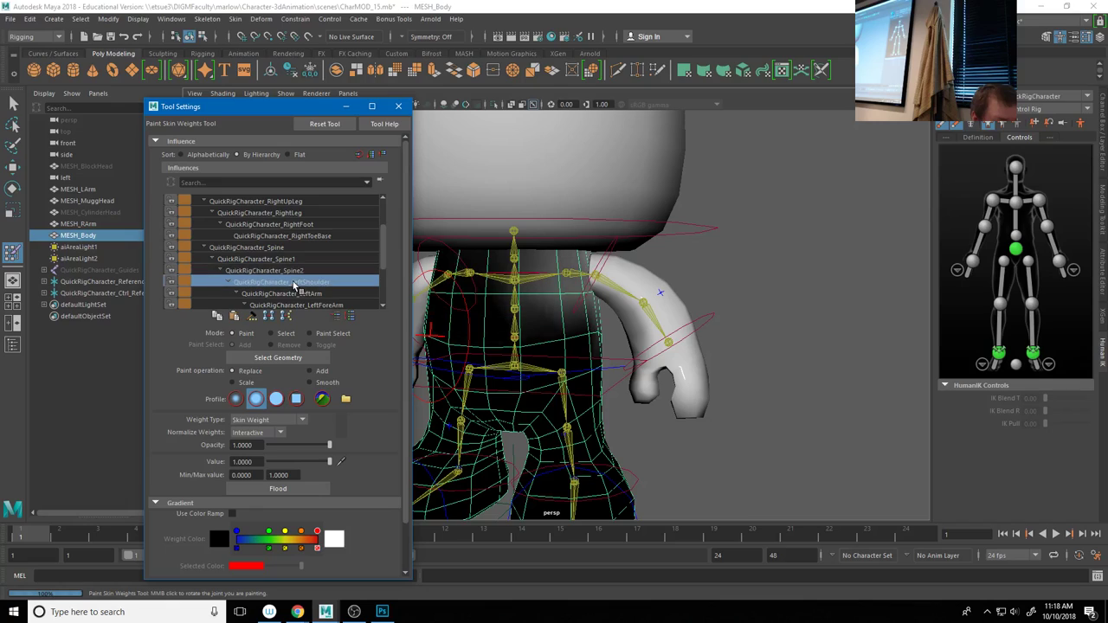
left_click(297, 295)
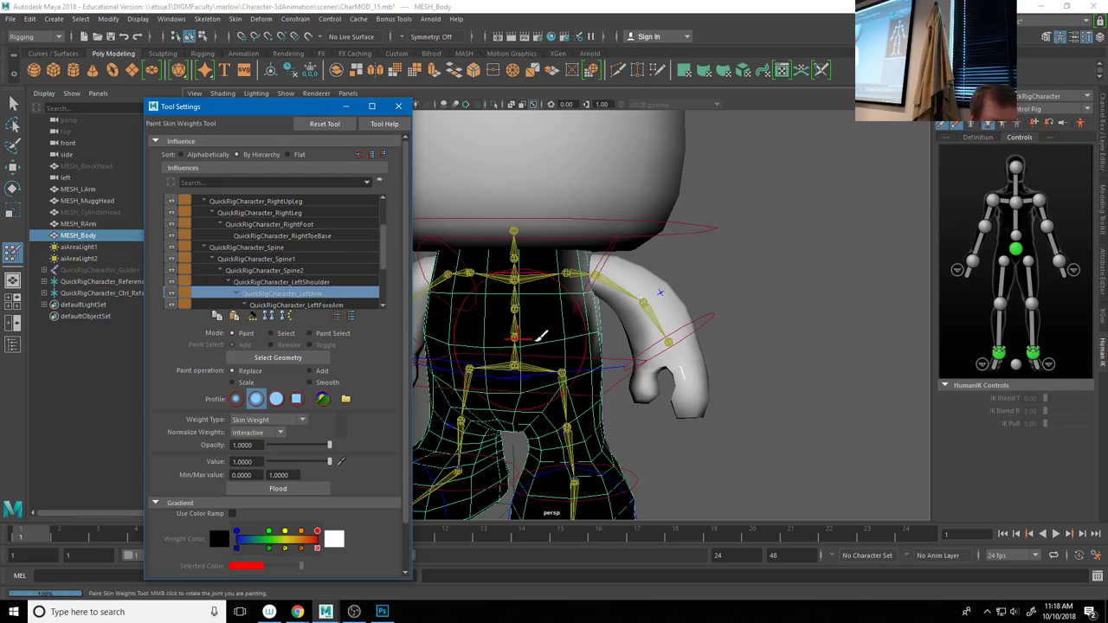
Compare the torso weights of the QuickRigCharacter_Spine1 and QuickRigCharacter_Spine2 influences on MESH_Body
left_click(299, 271)
mouse_move(528, 324)
left_mouse_down("alt")
mouse_move(477, 321)
mouse_move(580, 344)
mouse_move(618, 340)
mouse_move(588, 334)
left_mouse_up("alt")
key("f")
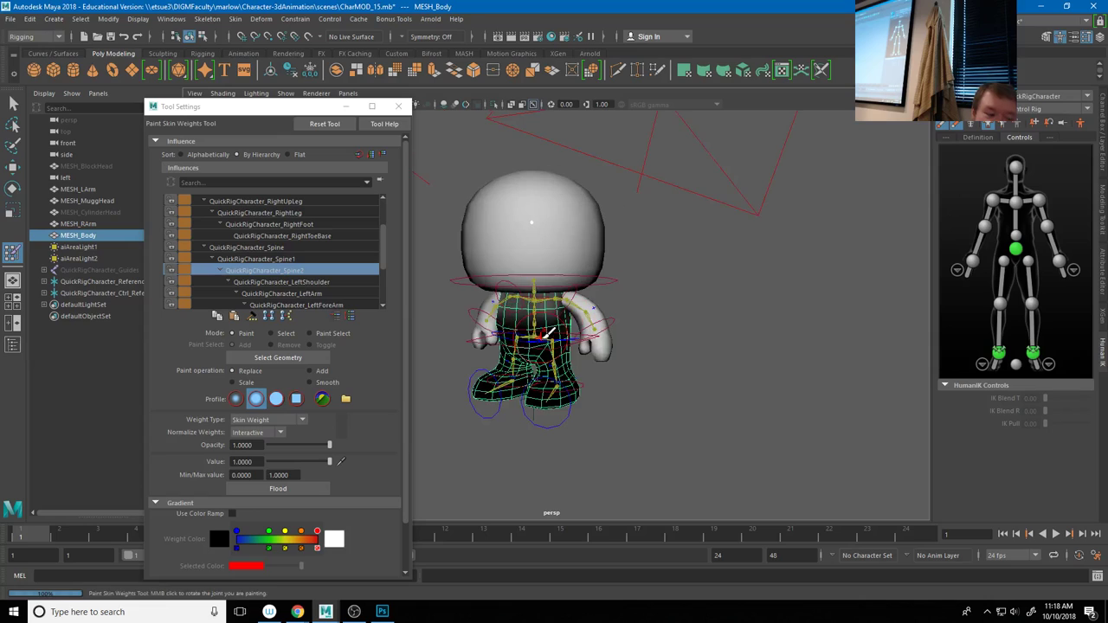
middle_click_drag(589, 334, 632, 329, "alt")
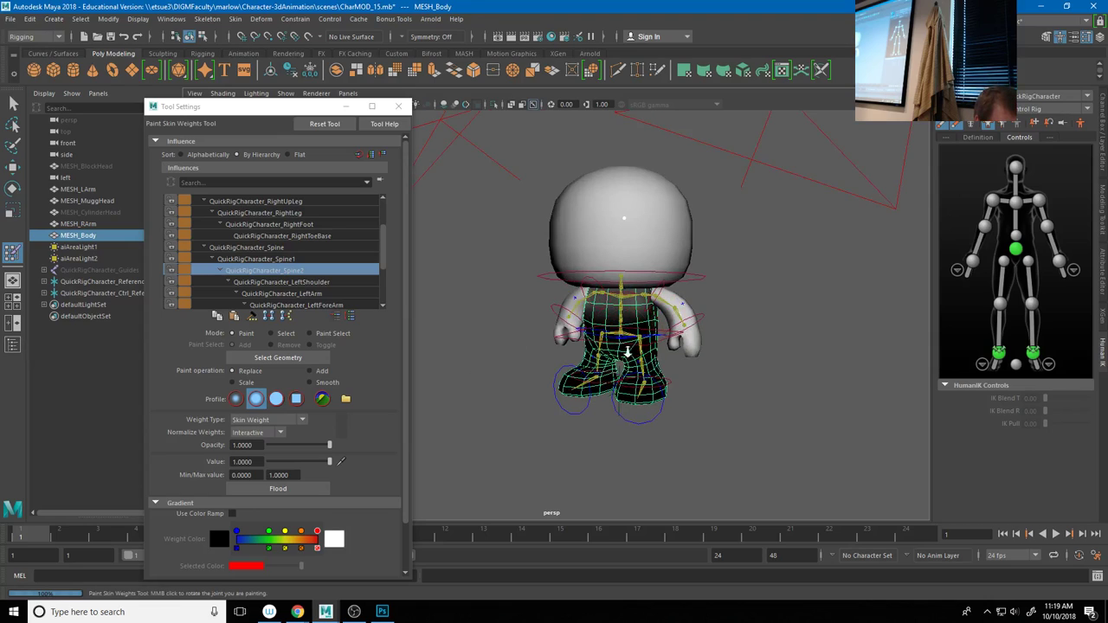
scroll(805, 389, "up", 3)
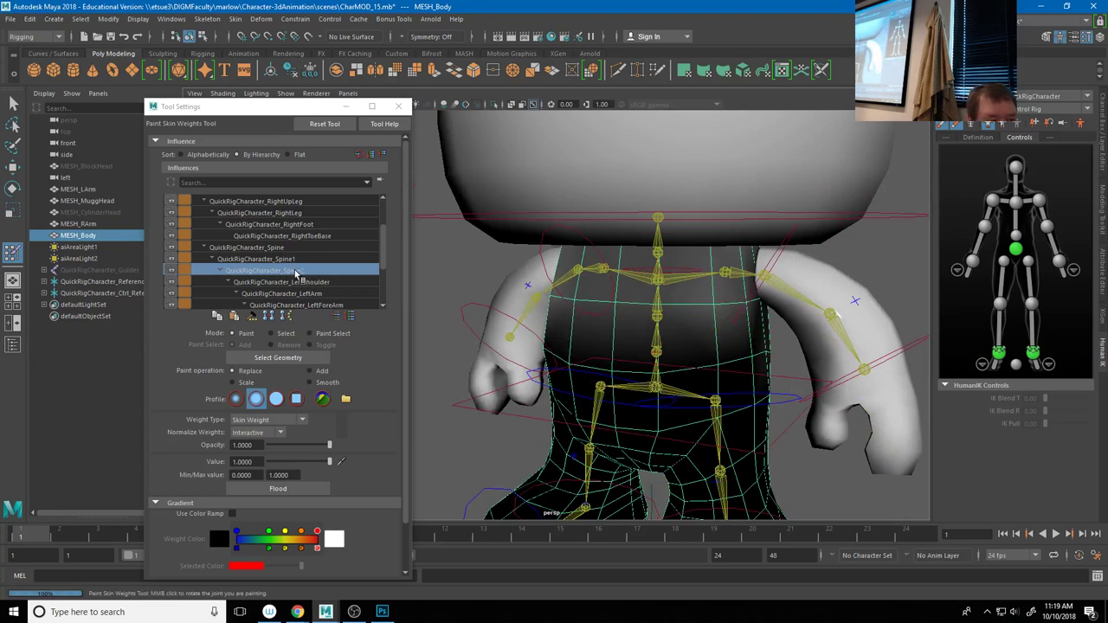
left_click(290, 259)
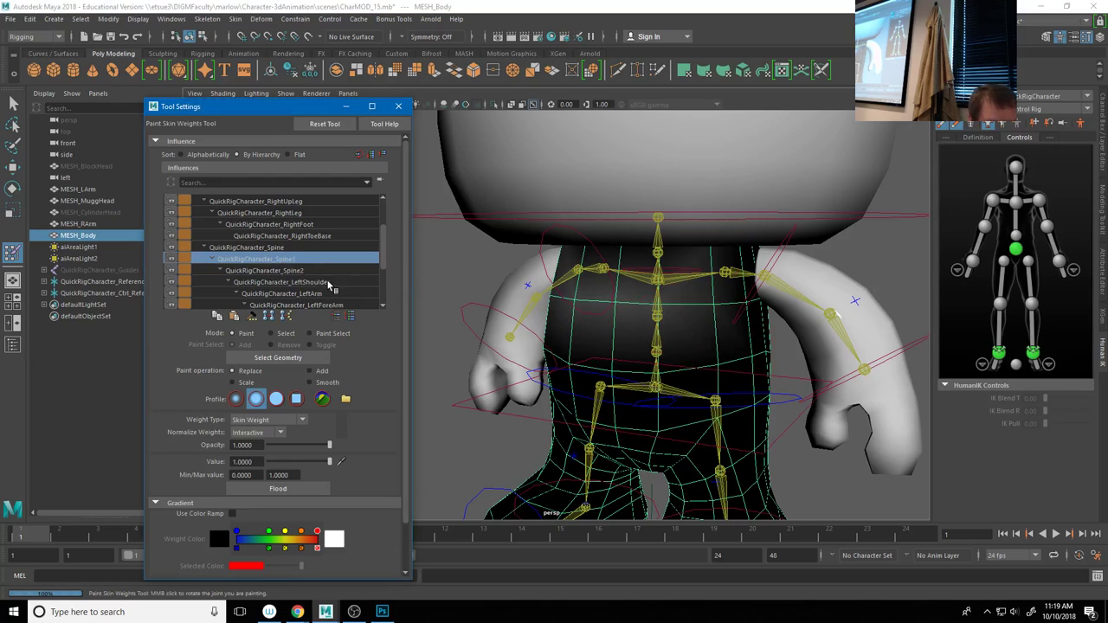
left_click(299, 270)
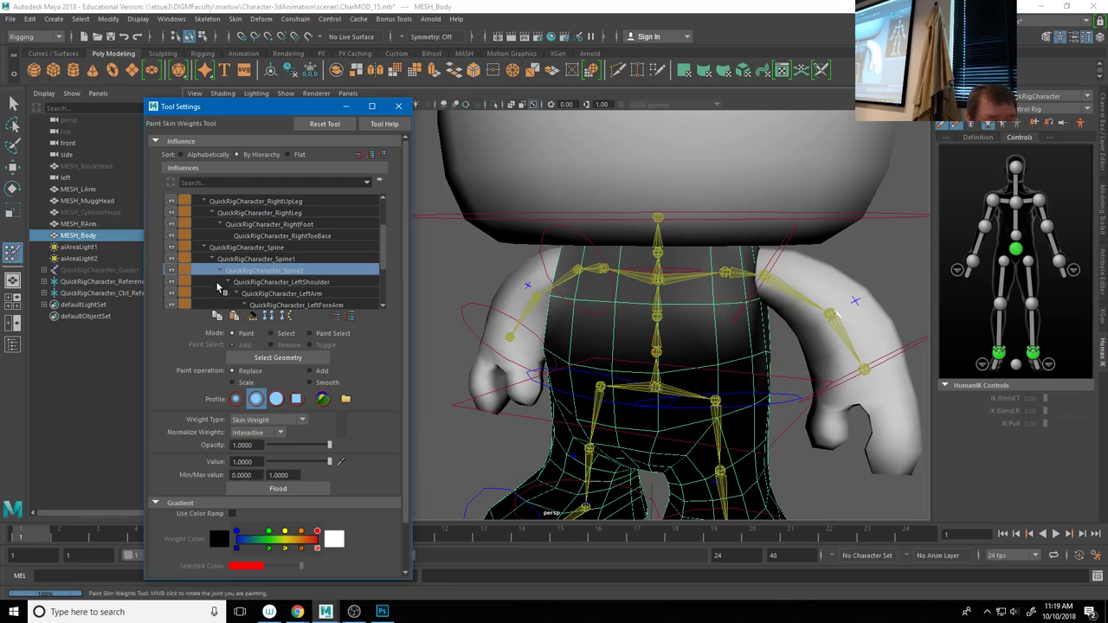
Paint a band of full weight, value 1.0, for the QuickRigCharacter_Spine influence across the front of the waist with a smaller brush
left_click(260, 249)
mouse_move(606, 359)
middle_mouse_down()
mouse_move(629, 361)
mouse_move(615, 359)
middle_mouse_up()
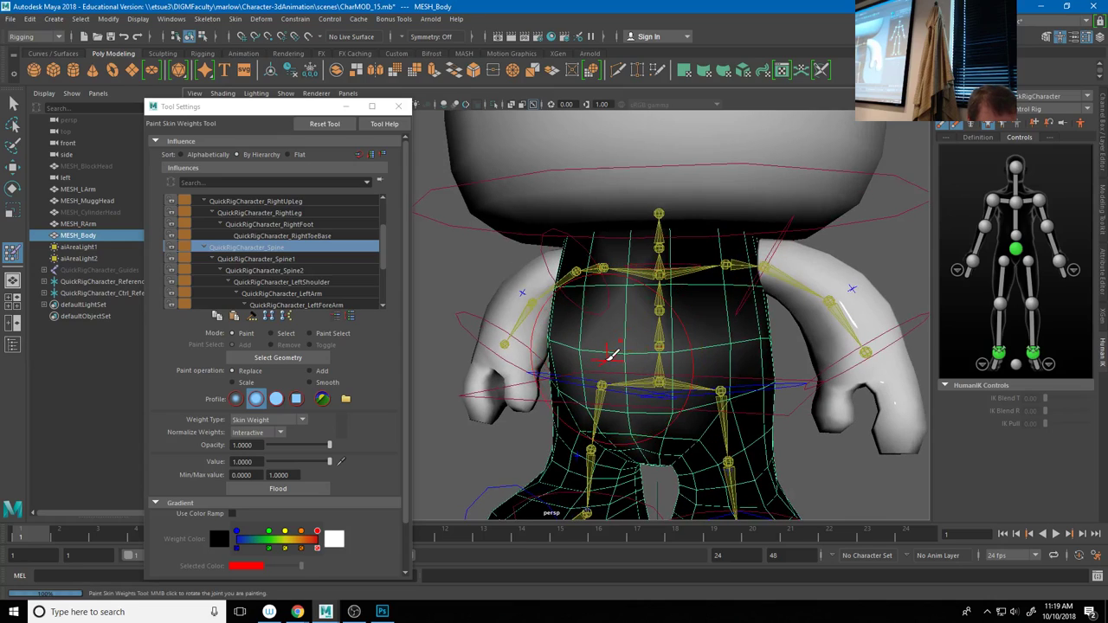
key("w")
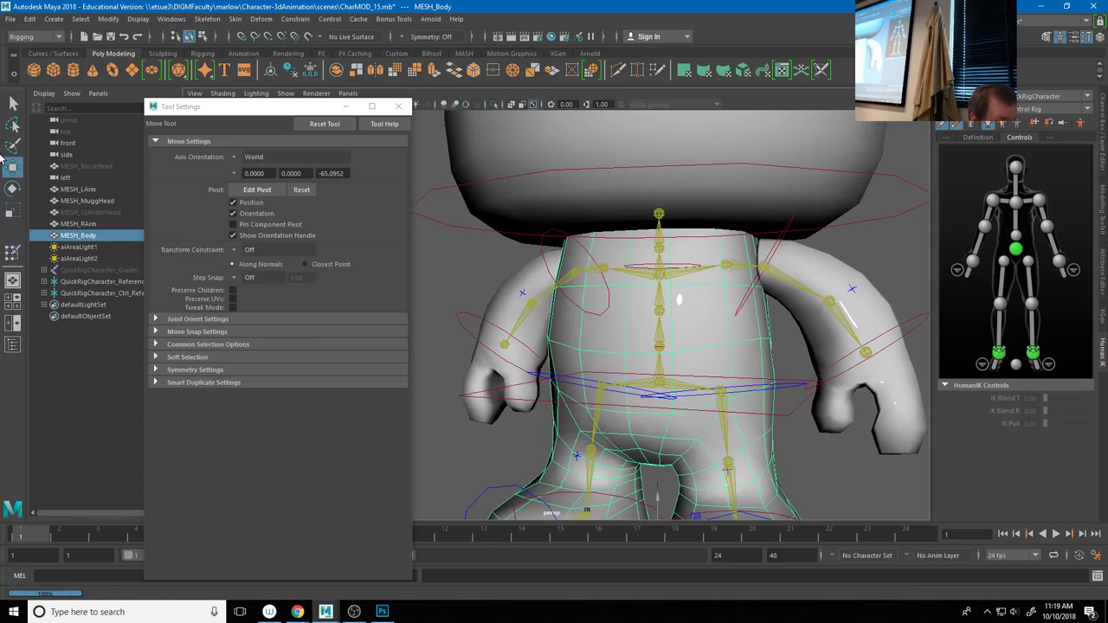
left_click(12, 252)
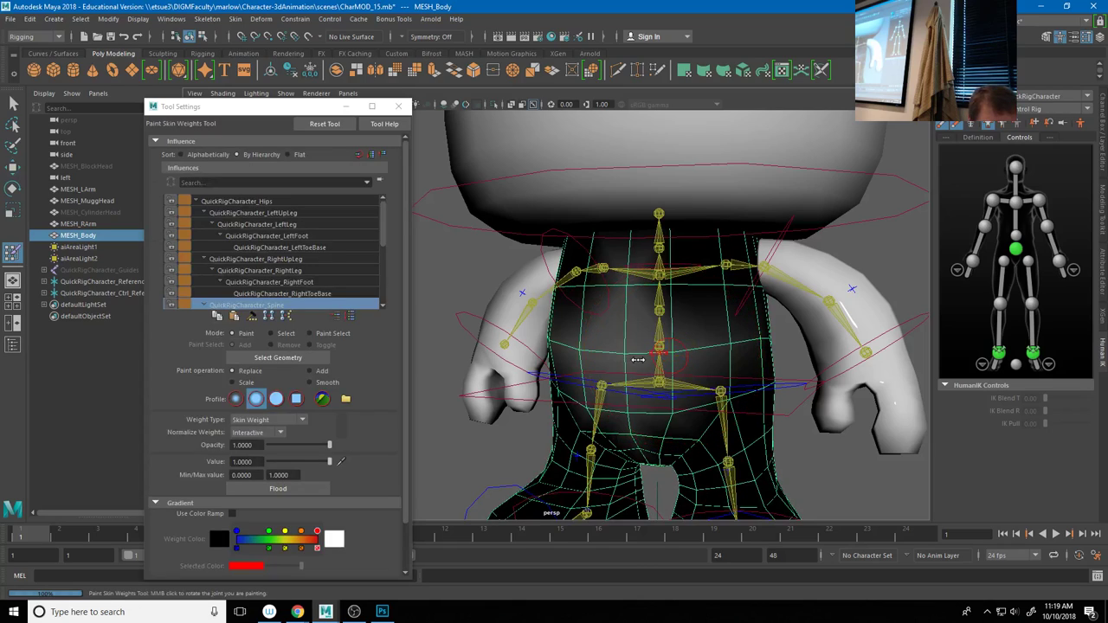
left_click_drag(741, 383, 636, 357, "alt")
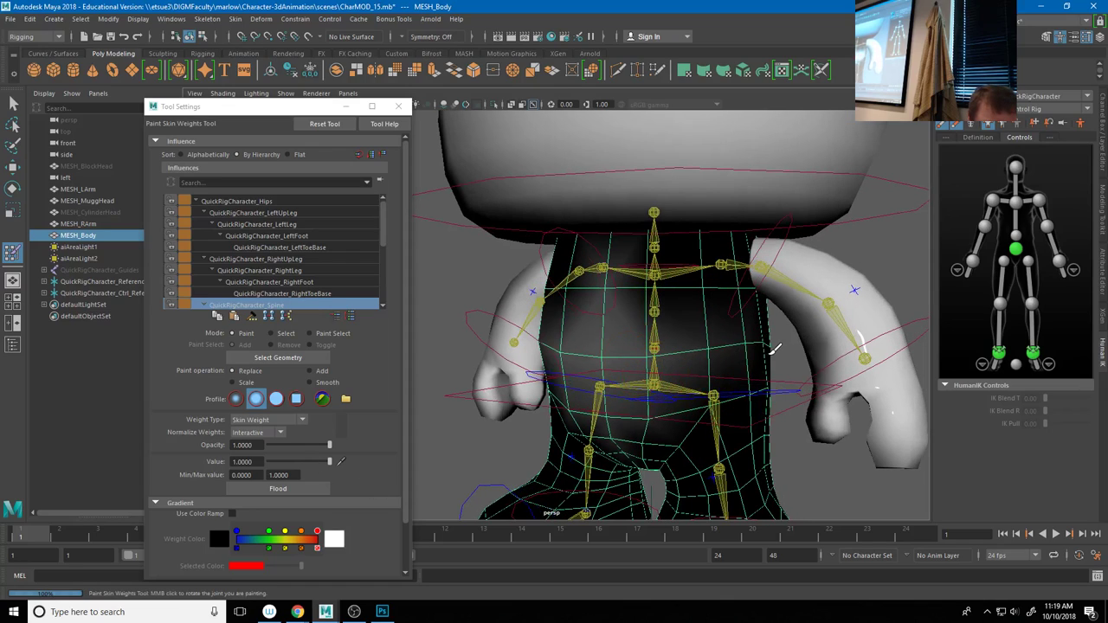
left_click_drag(773, 348, 778, 348)
left_click_drag(634, 355, 566, 379)
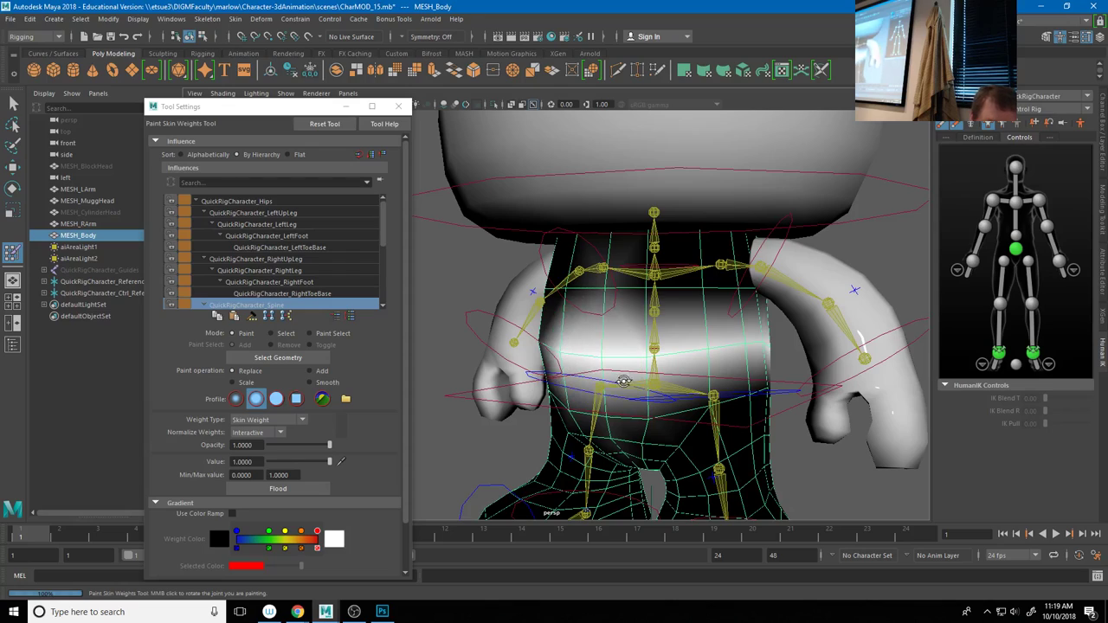
Extend the QuickRigCharacter_Spine influence's full-weight band around the back of the waist
mouse_move(588, 334)
left_mouse_down("alt")
mouse_move(541, 341)
mouse_move(563, 355)
mouse_move(573, 339)
left_mouse_up("alt")
left_click_drag(638, 371, 669, 327, "alt")
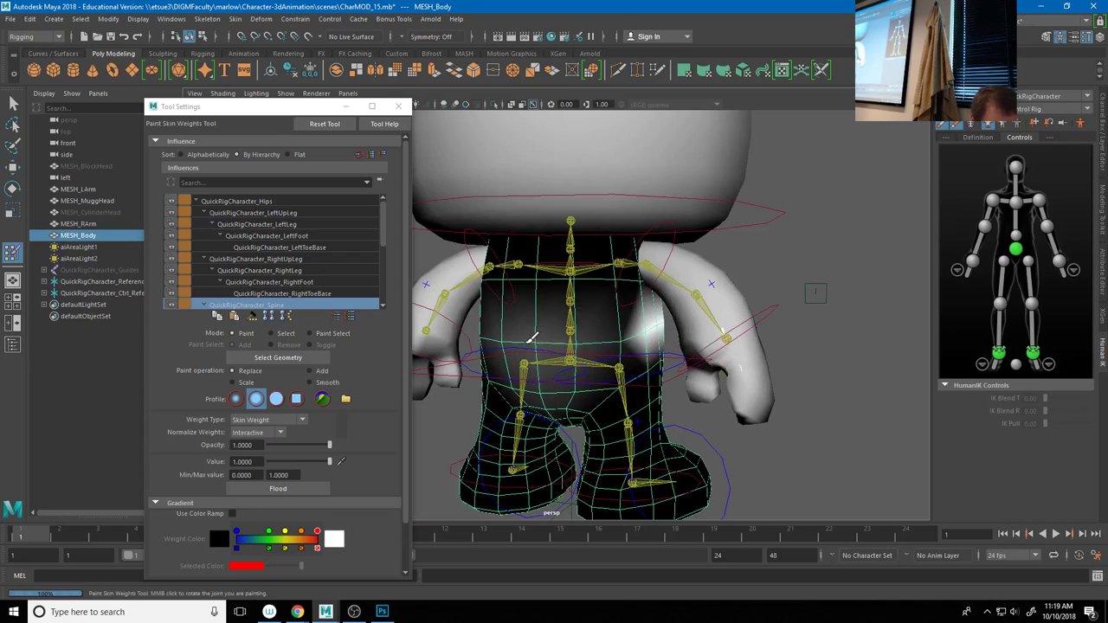
left_click_drag(537, 338, 573, 346, "alt")
left_click_drag(471, 329, 569, 341)
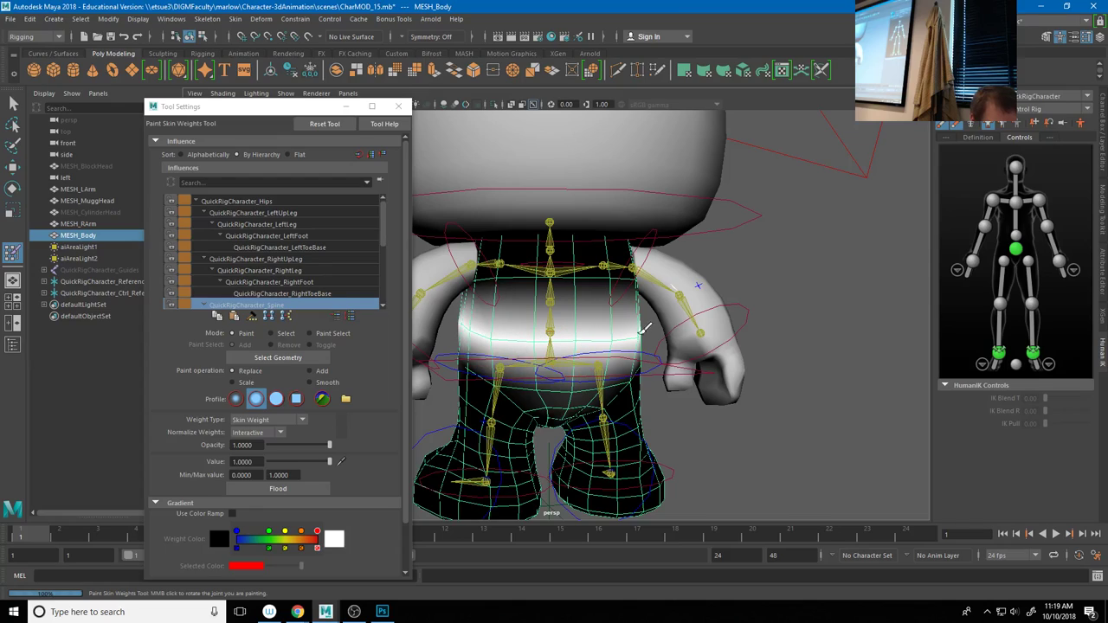
Paint full weight for the QuickRigCharacter_Spine1 influence across the back of the upper torso
scroll(291, 286, "down", 1)
left_click(299, 294)
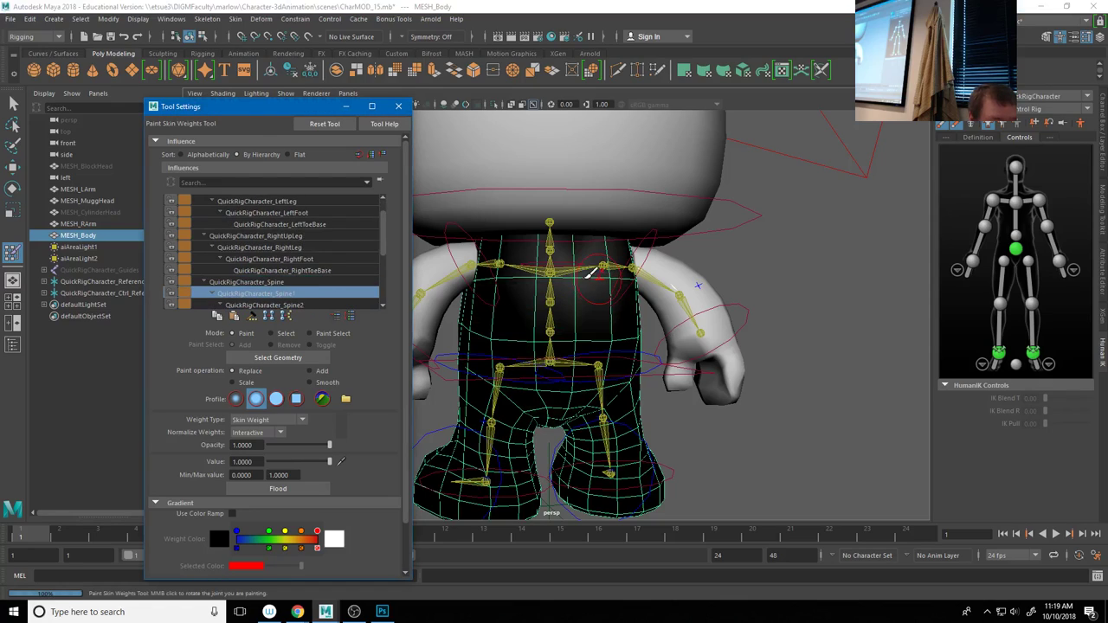
left_click_drag(524, 272, 606, 277)
left_click_drag(515, 270, 475, 290)
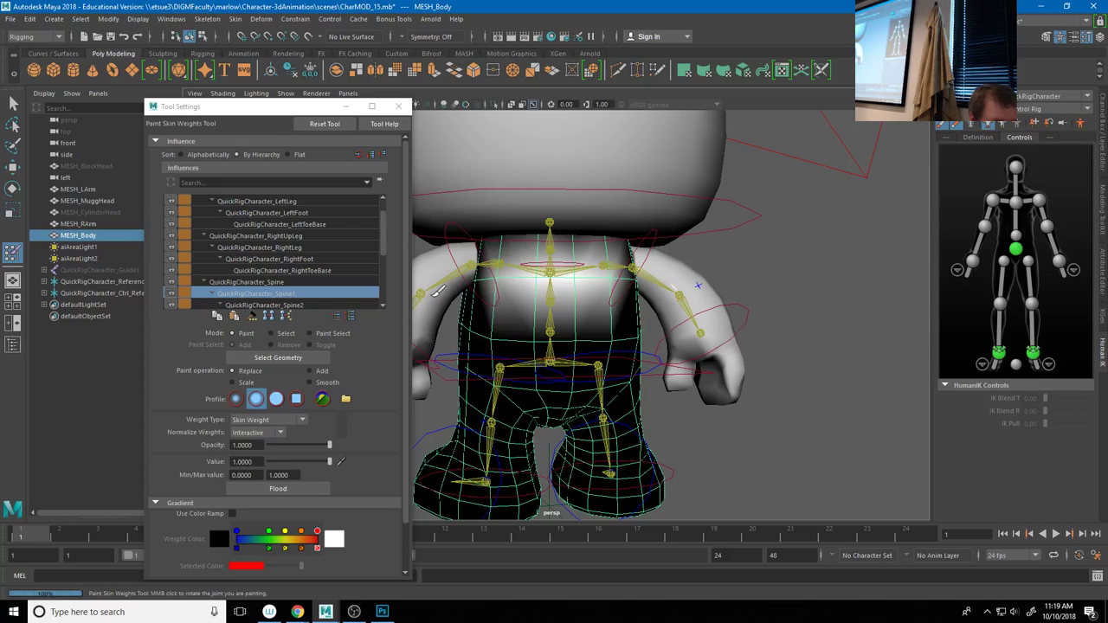
Paint full weight for the QuickRigCharacter_Spine2 influence over the same upper back area
left_click(302, 305)
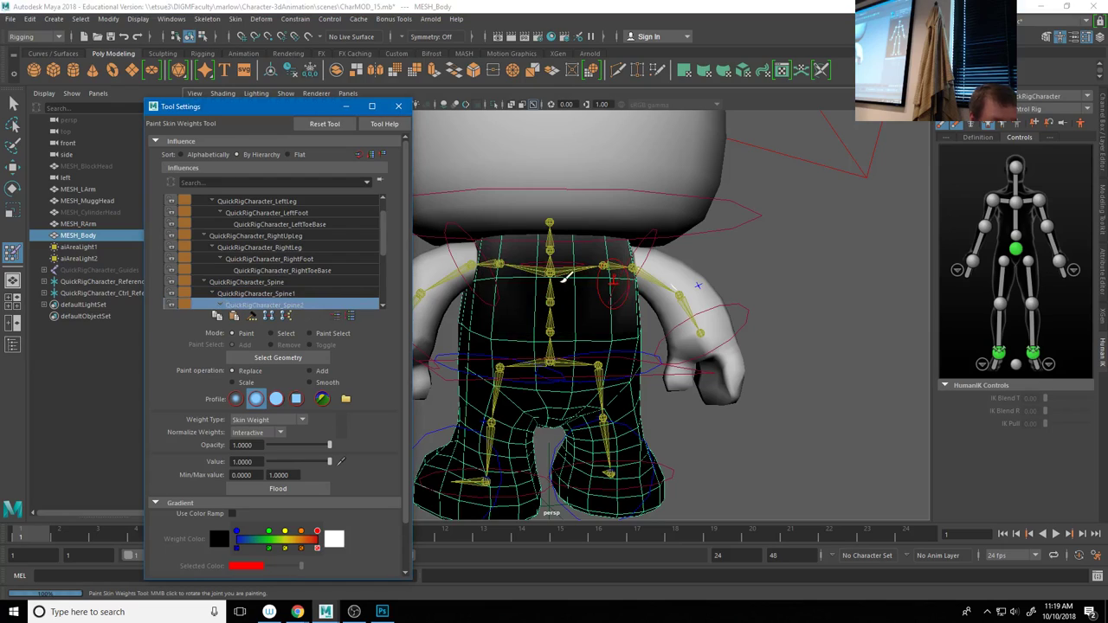
left_click(504, 277)
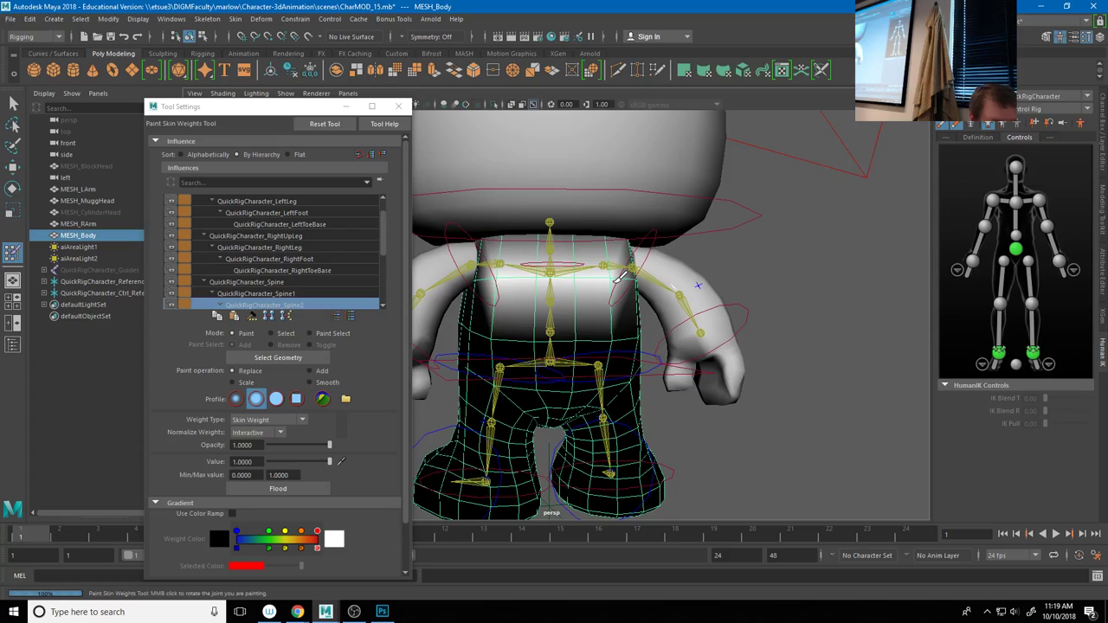
Compare the QuickRigCharacter_Spine1 and QuickRigCharacter_Spine2 influence weights around the upper torso of MESH_Body
scroll(305, 299, "down", 1)
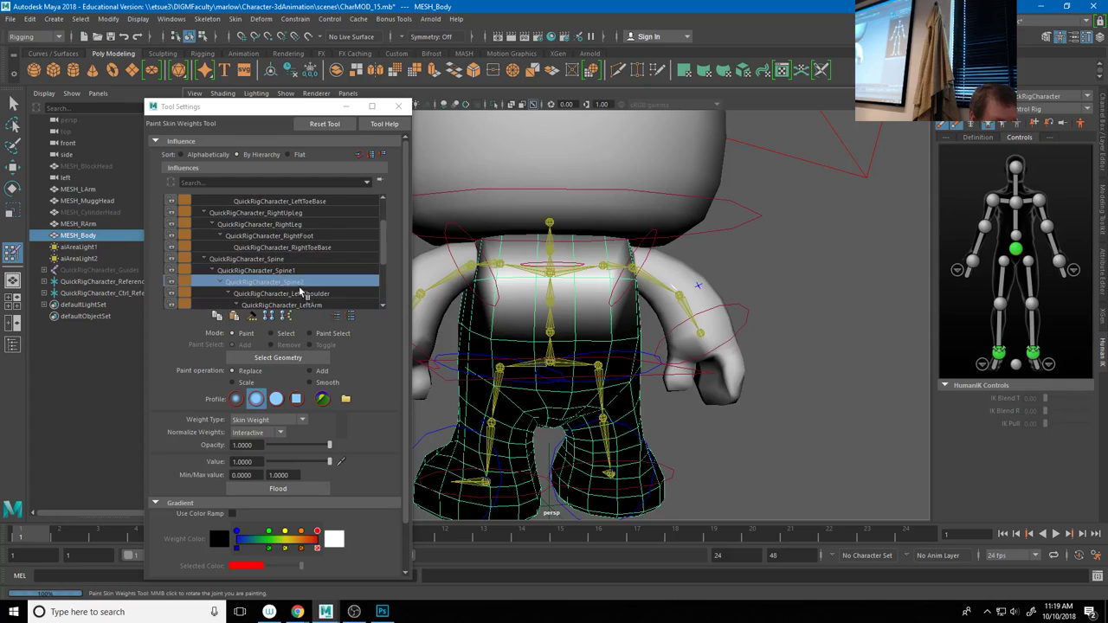
left_click(268, 271)
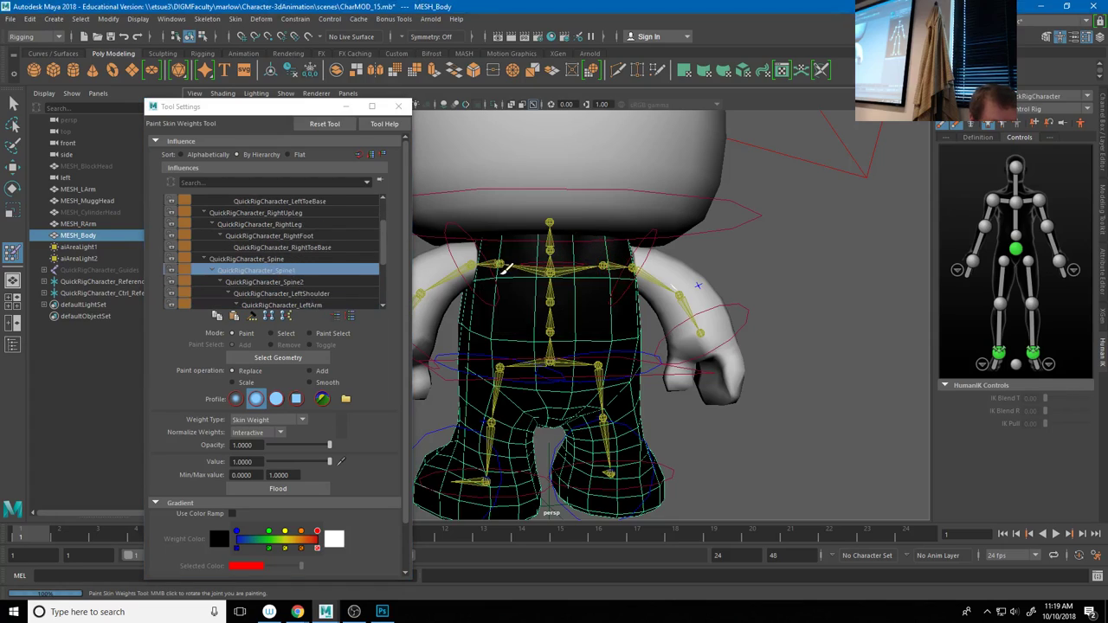
left_click_drag(642, 283, 671, 279, "alt")
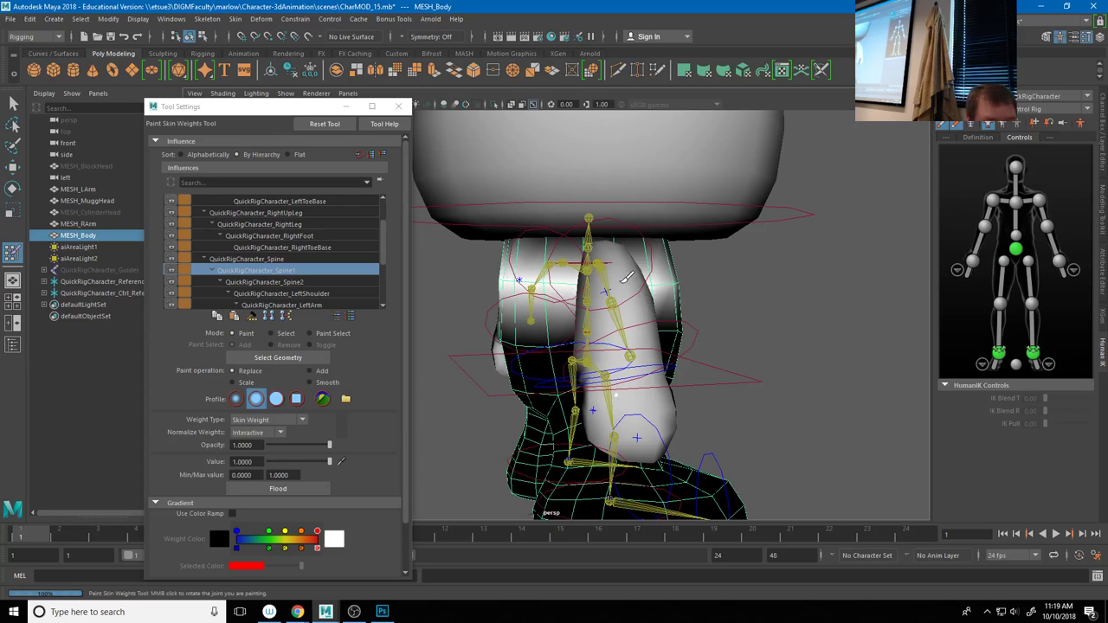
left_click_drag(546, 275, 580, 281, "alt")
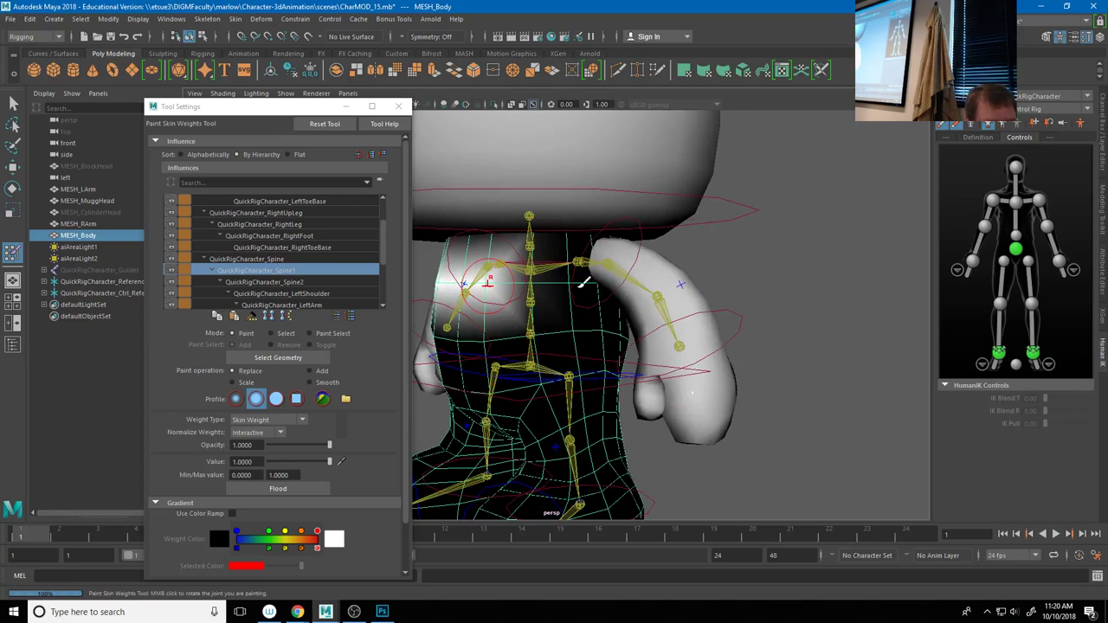
left_click_drag(485, 310, 537, 282, "alt")
right_click_drag(530, 278, 537, 283)
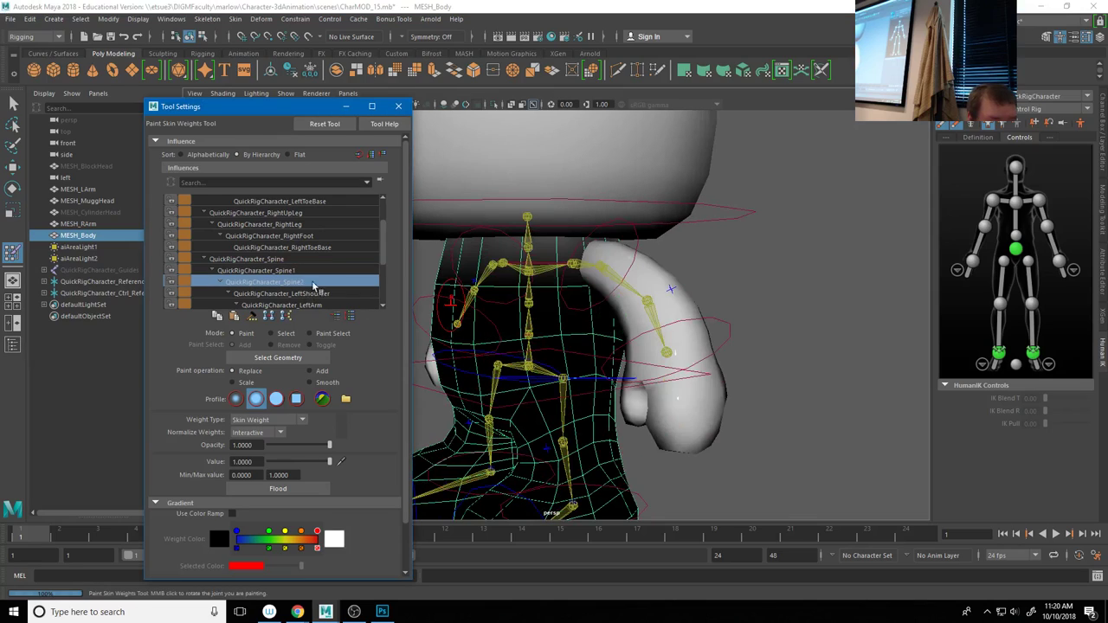
left_click_drag(538, 282, 577, 273, "alt")
Hide MESH_MuggHead, then reselect MESH_Body and resume Paint Skin Weights in textured shaded display
key("4")
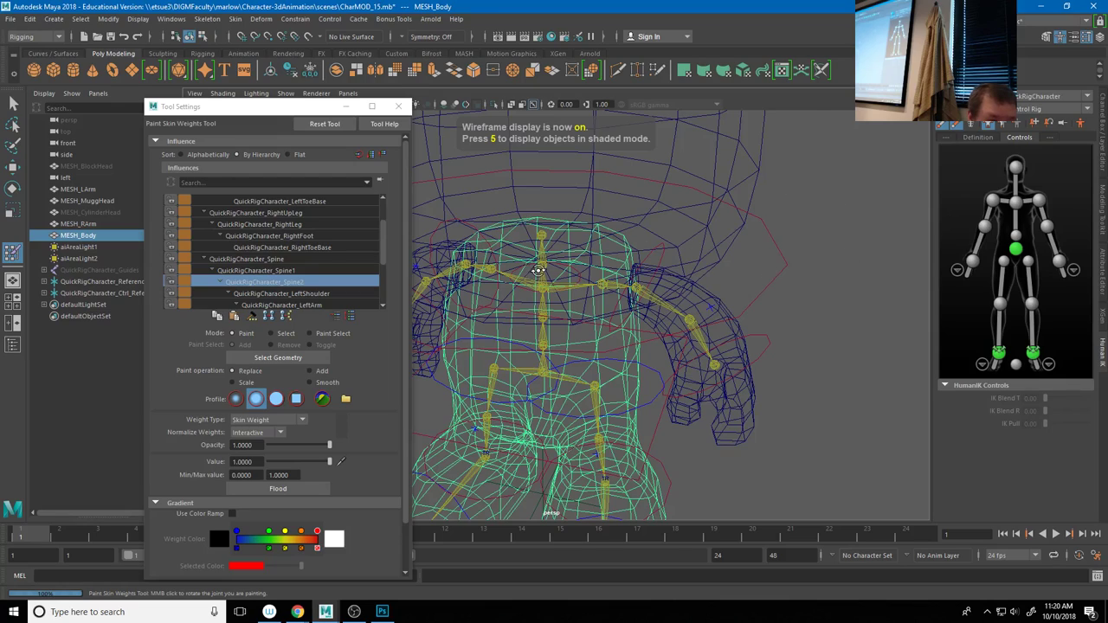
key("a")
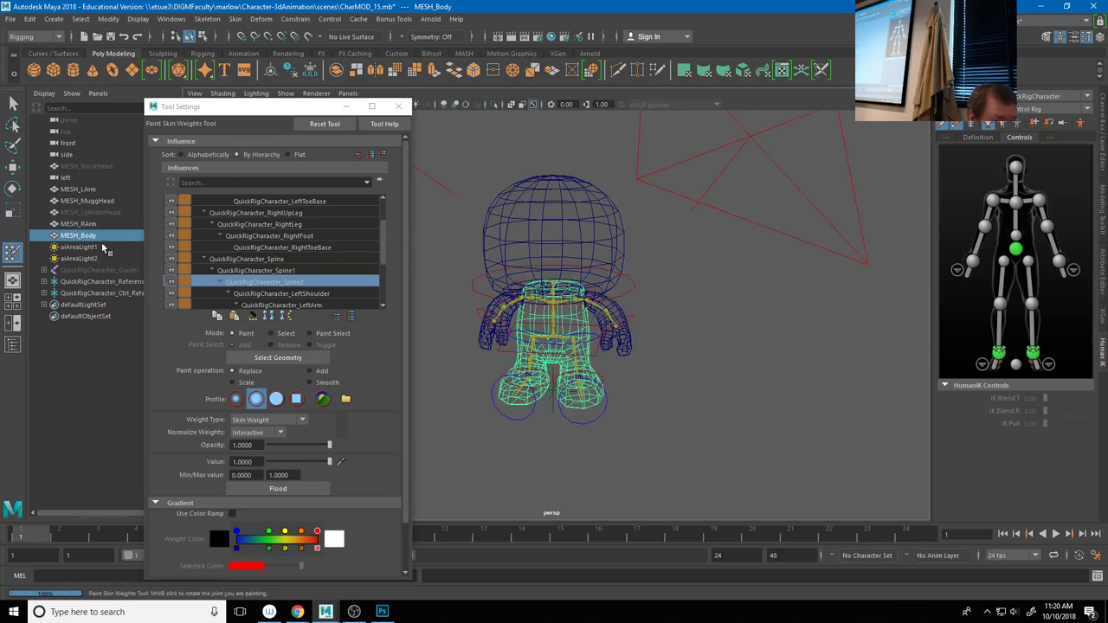
left_click(89, 200)
key("ctrl+h")
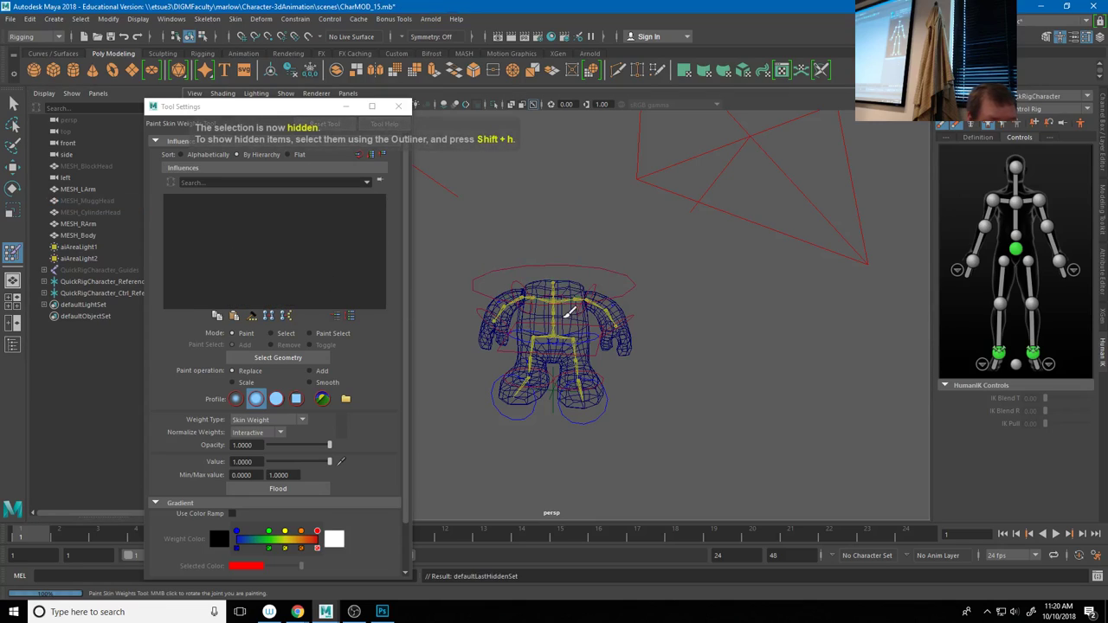
key("w")
left_click(578, 290)
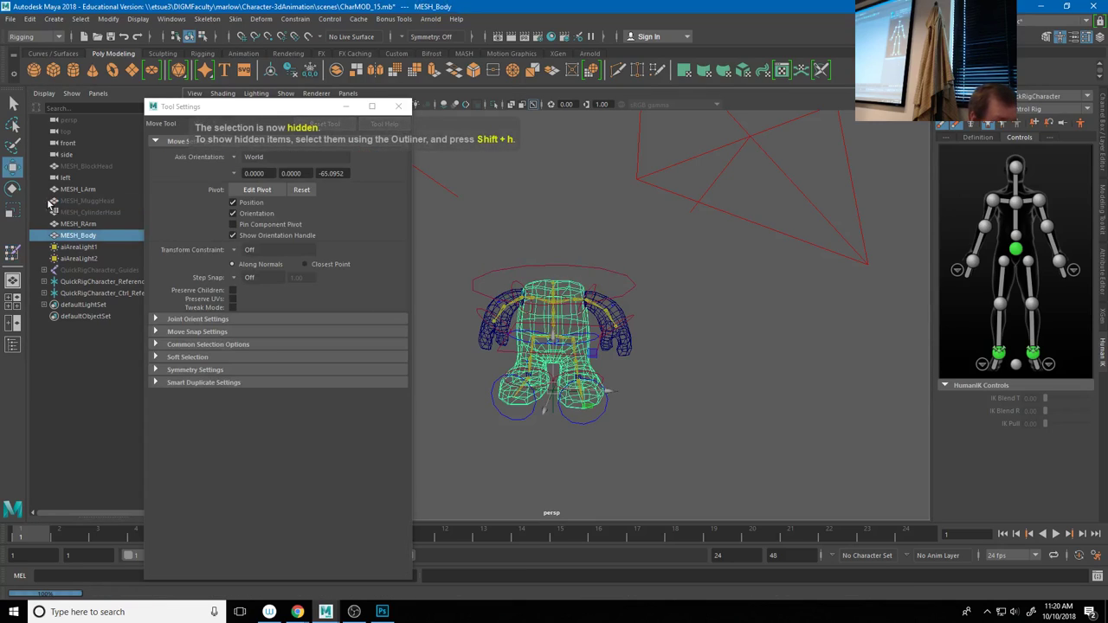
key("y")
key("6")
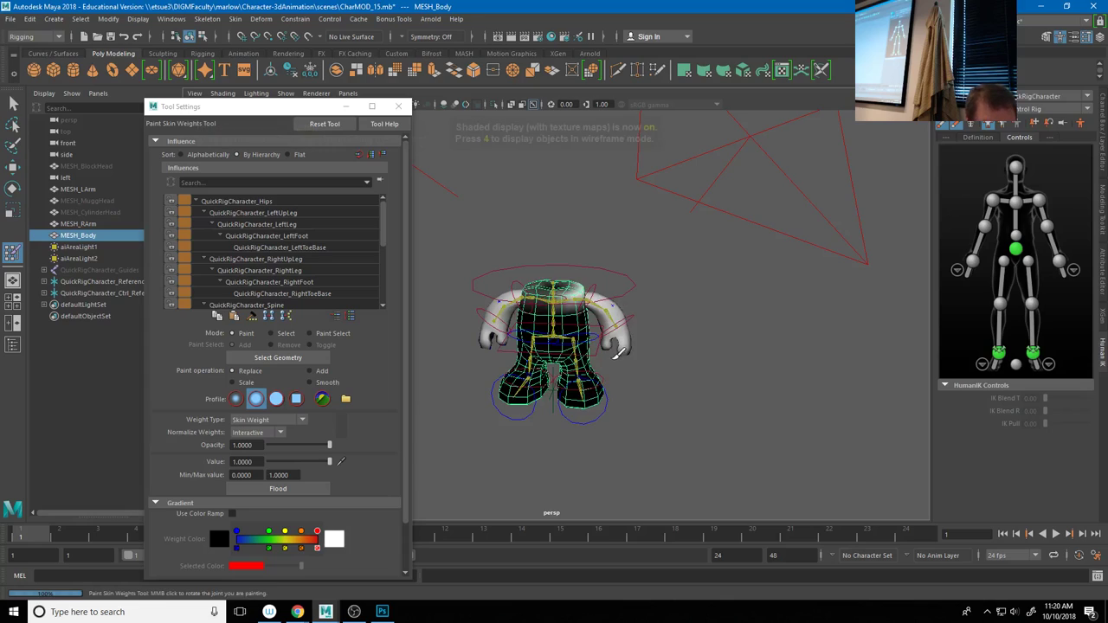
Paint full weight, value 1.0, over the top of the torso around the neck opening for the current influence
scroll(543, 355, "up", 3)
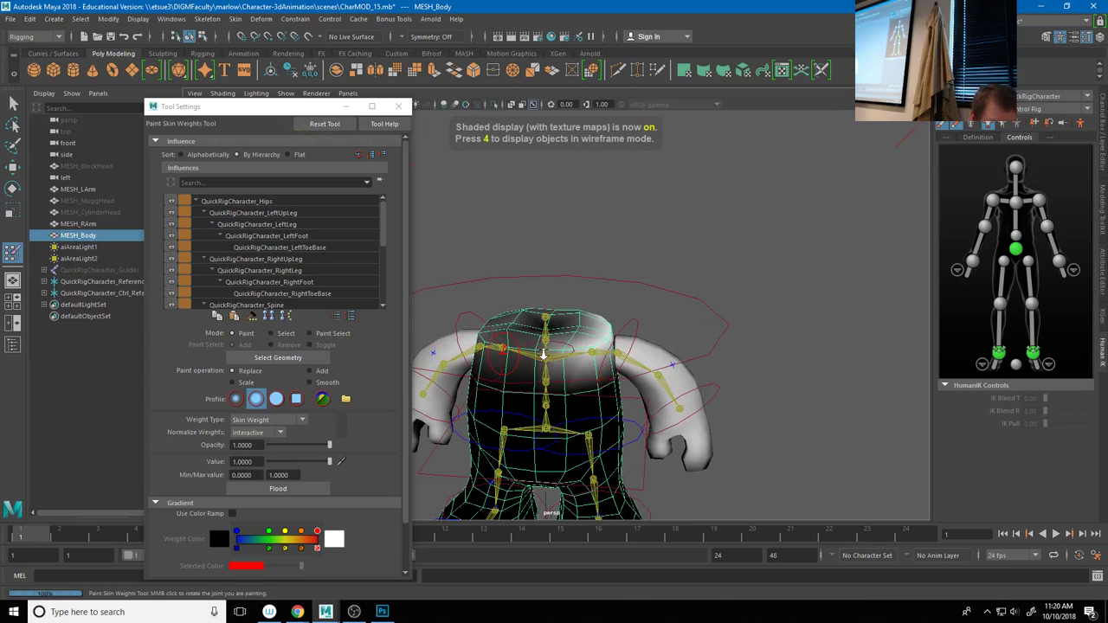
mouse_move(544, 355)
left_mouse_down("alt")
mouse_move(538, 334)
mouse_move(573, 329)
mouse_move(528, 357)
mouse_move(518, 331)
left_mouse_up("alt")
mouse_move(606, 301)
left_mouse_down("alt")
mouse_move(575, 336)
mouse_move(661, 293)
mouse_move(648, 277)
left_mouse_up("alt")
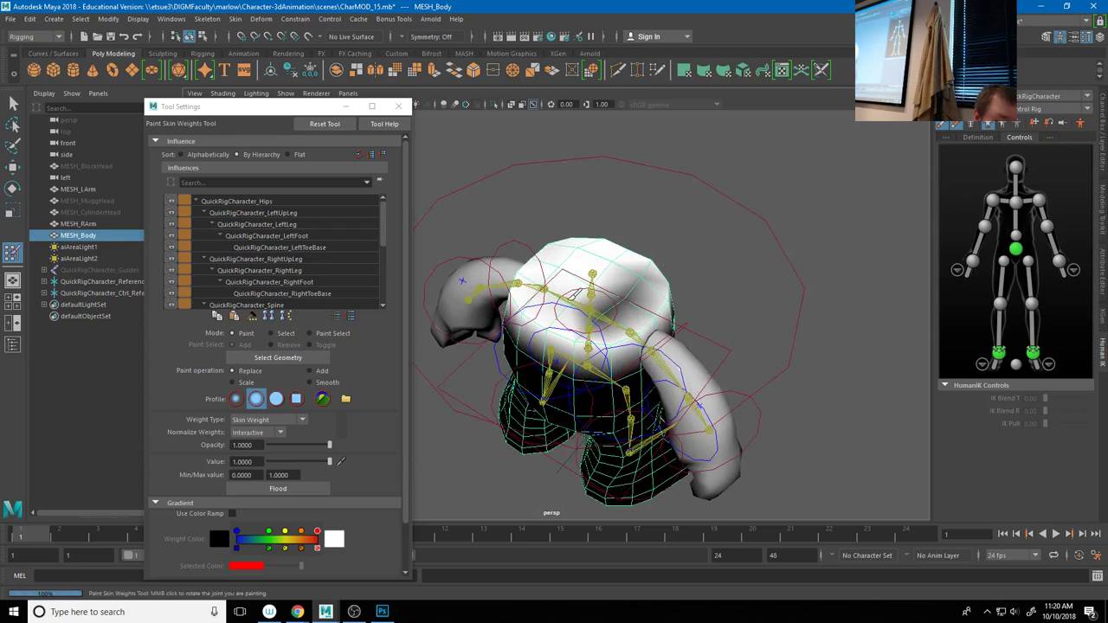
left_click_drag(647, 372, 660, 330, "alt")
mouse_move(585, 354)
left_mouse_down()
mouse_move(651, 345)
mouse_move(640, 326)
mouse_move(606, 338)
mouse_move(610, 371)
left_mouse_up()
Rotate the left shoulder control to test the arm's deformation, undo the rotation and deselect the control
key("e")
left_click(639, 323)
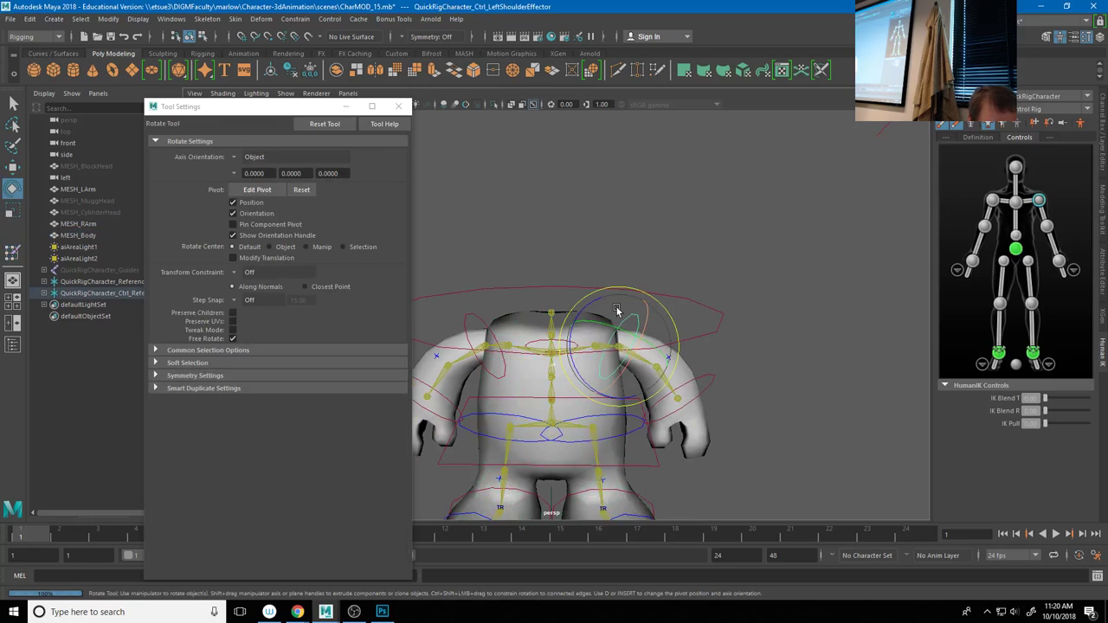
left_click_drag(610, 326, 577, 333)
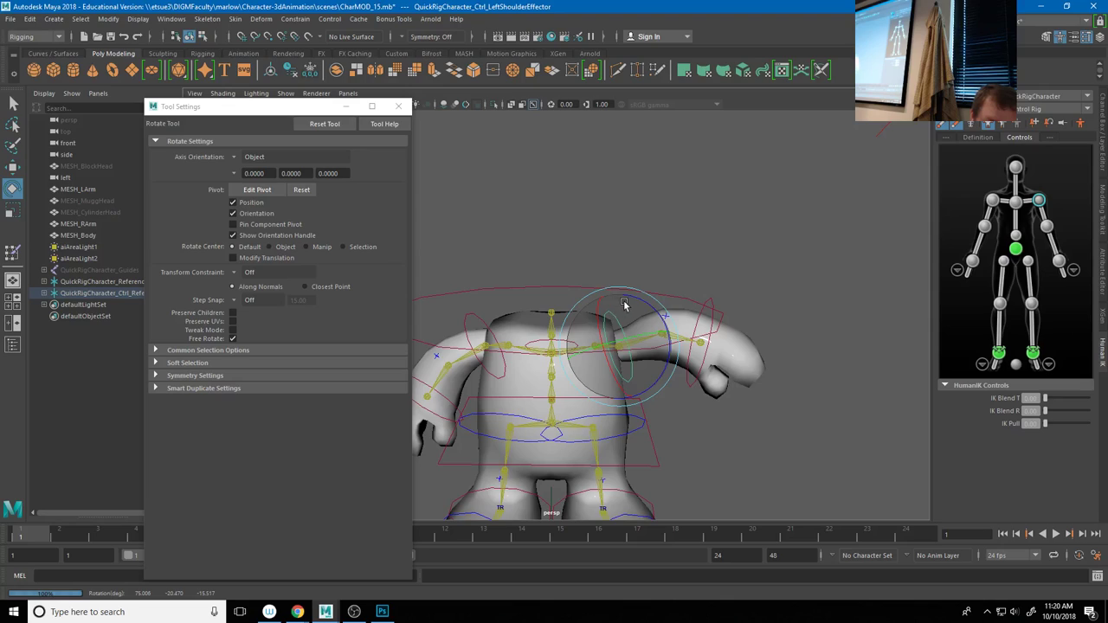
key("ctrl+z")
key("shift+z")
key("ctrl+z")
left_click(865, 457)
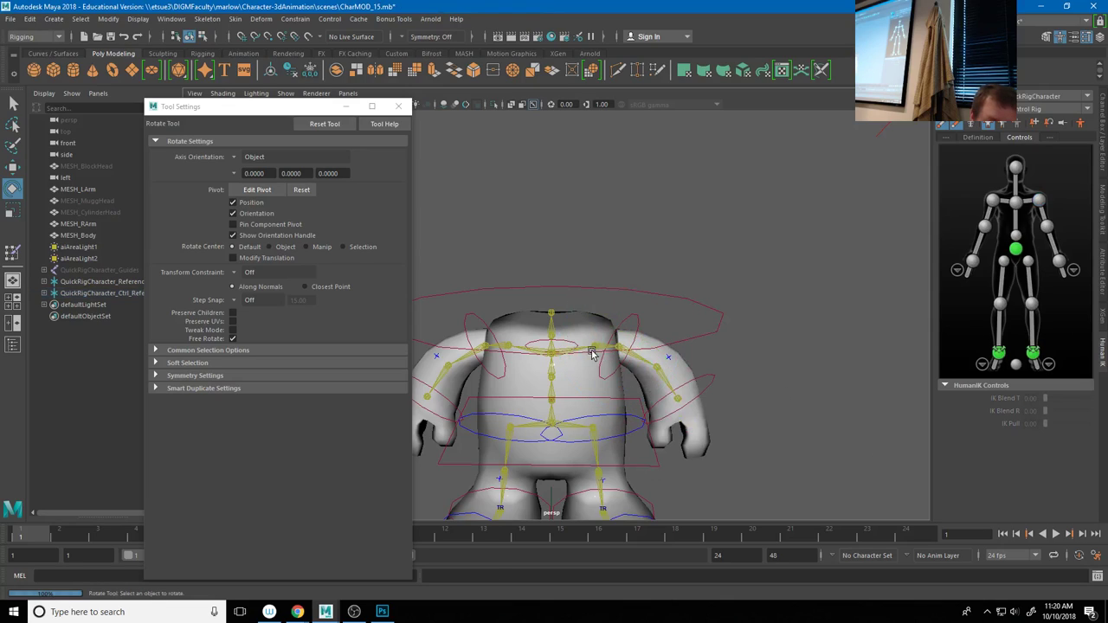
Rotate the chest control to test the upper-body deformation and check it in wireframe and shaded display
left_click(573, 341)
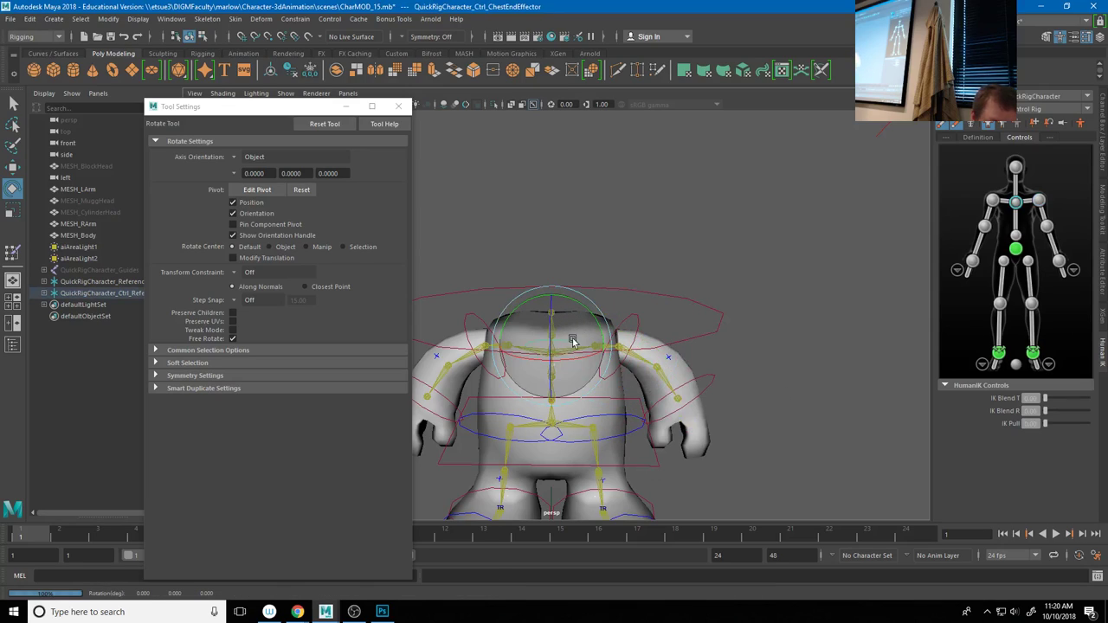
left_click_drag(597, 334, 583, 357)
key("ctrl+z")
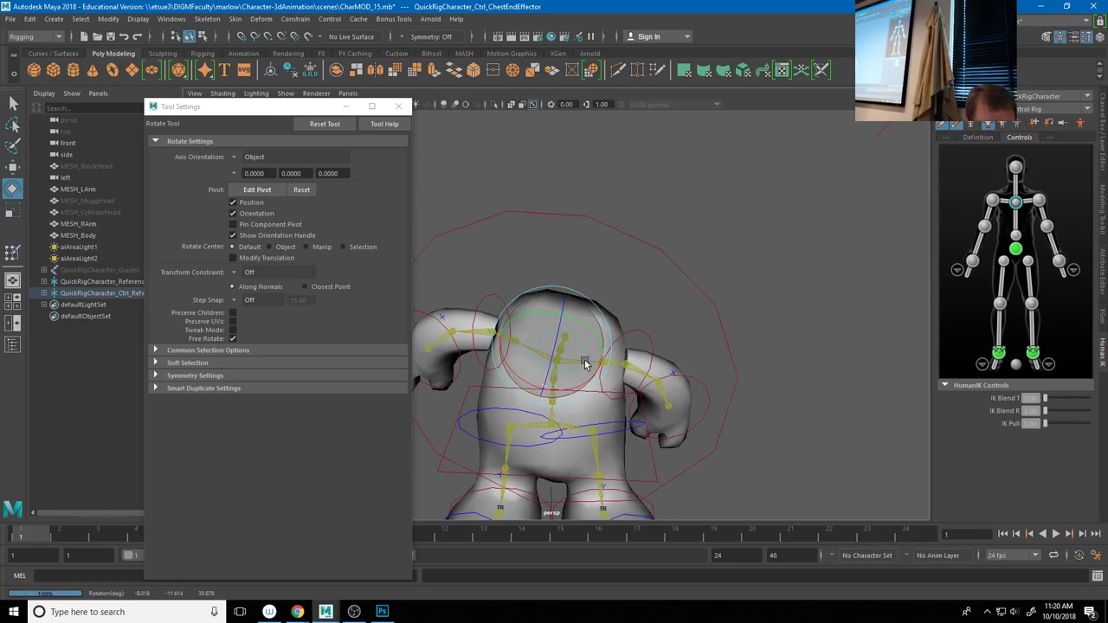
key("4")
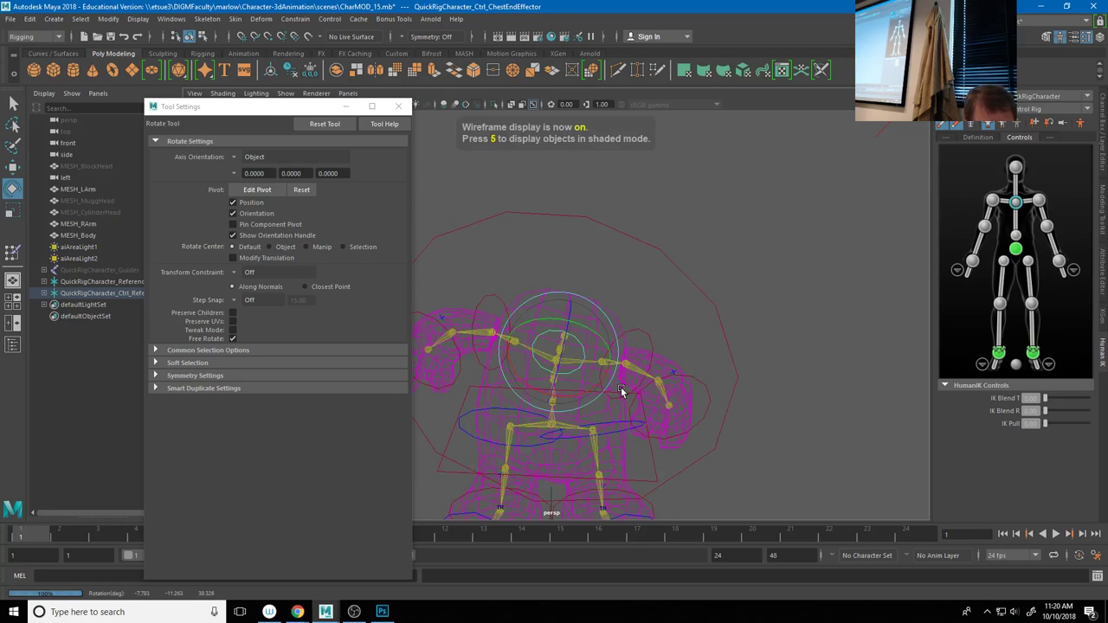
key("6")
key("shift+z")
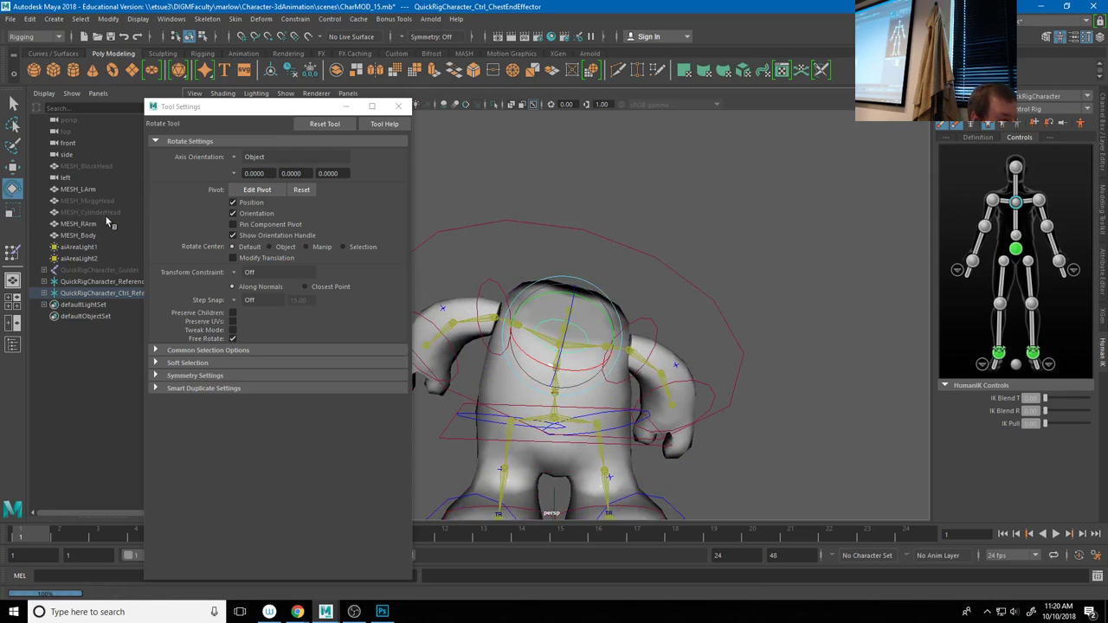
Unhide MESH_MuggHead and leave the chest control rotated to about -6.1, -6.6, 32.2 degrees
left_click(94, 200)
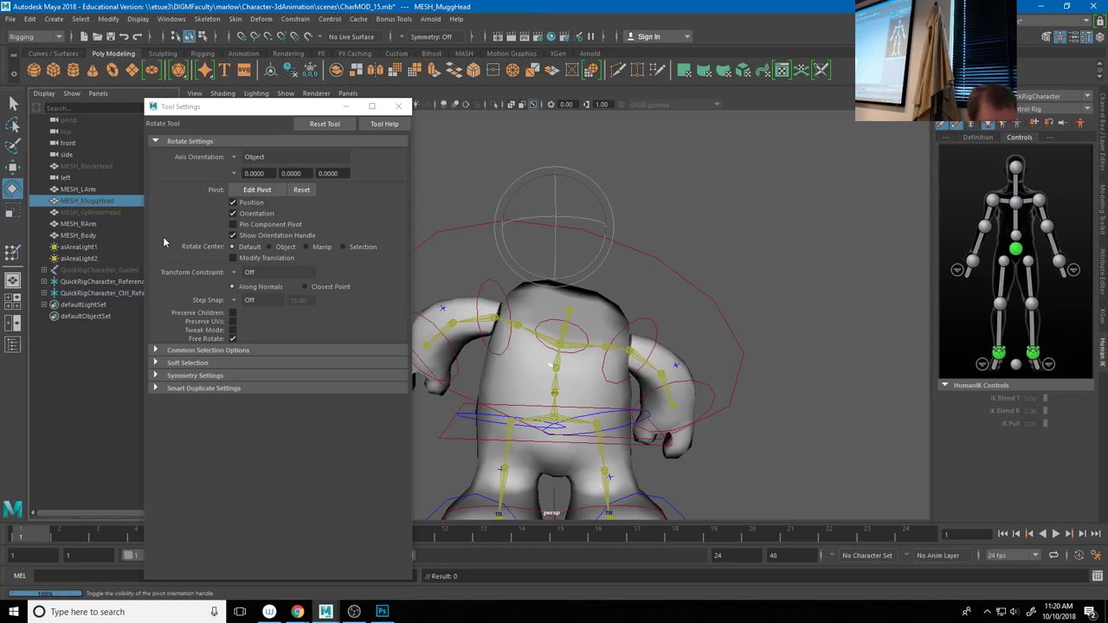
key("shift+h")
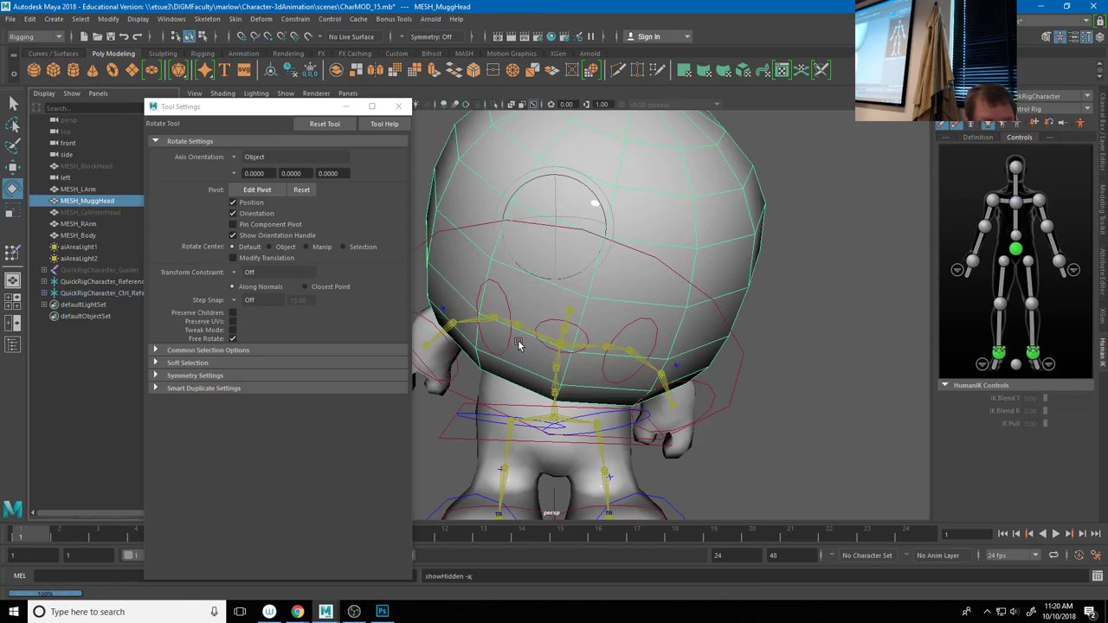
key("ctrl+z")
left_click(574, 319)
left_click_drag(593, 277, 584, 294)
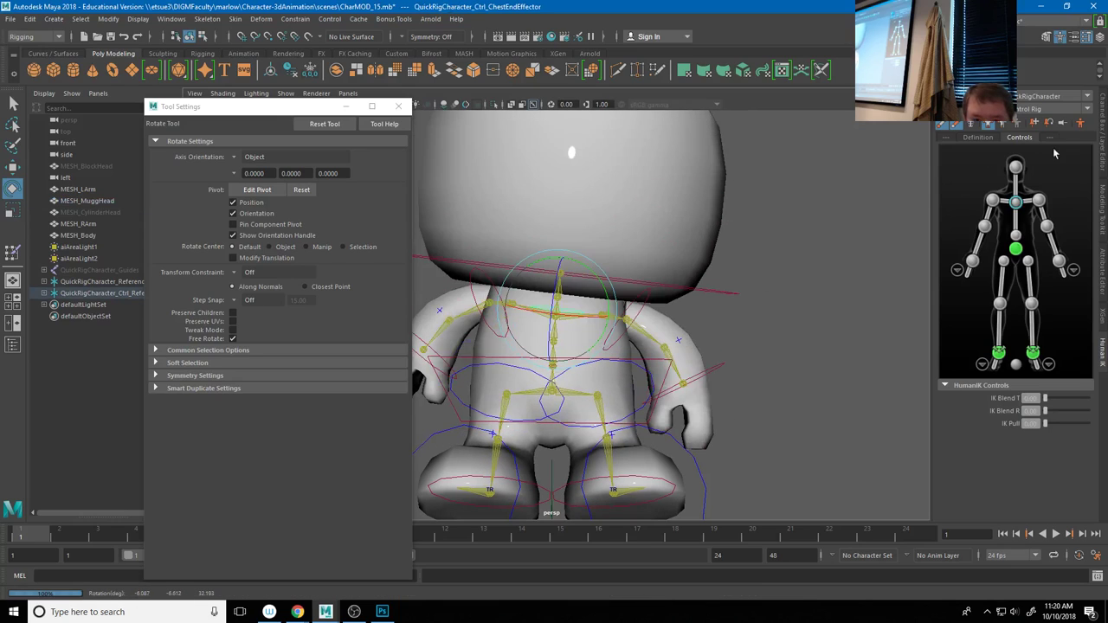
Enlarge the chest control's circle by setting its Radius to about 2.142
left_click(1104, 144)
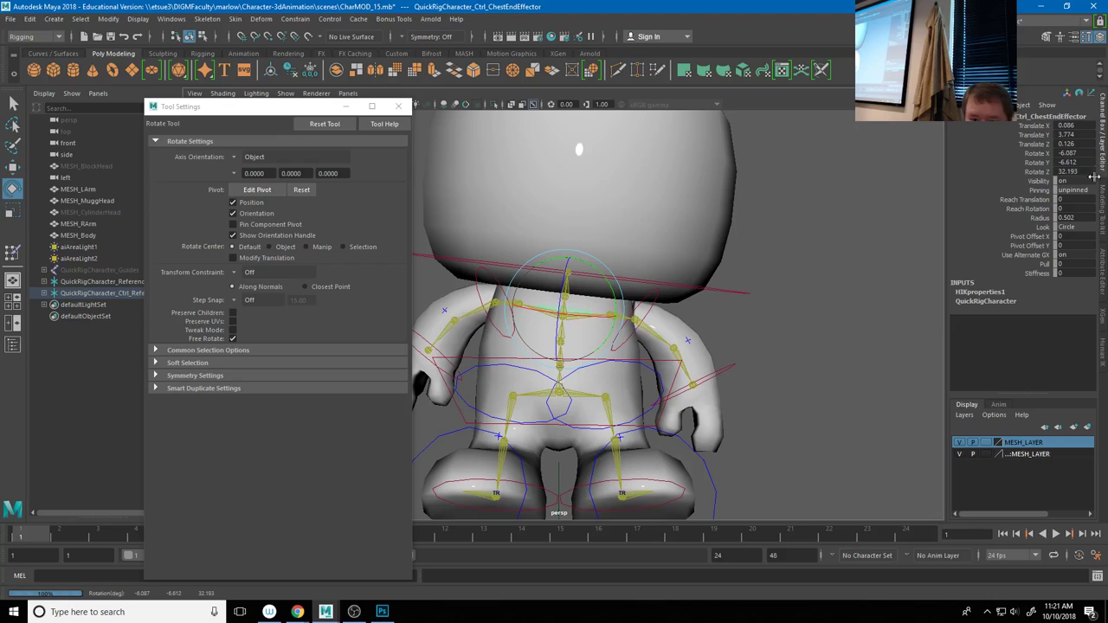
left_click(1040, 218)
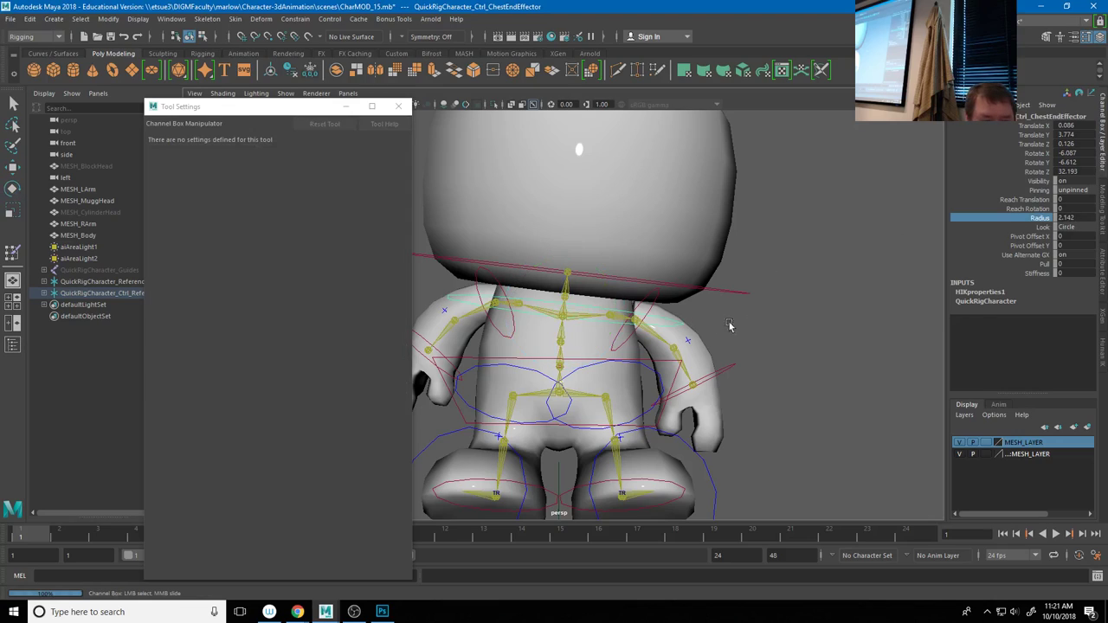
scroll(684, 325, "down", 5)
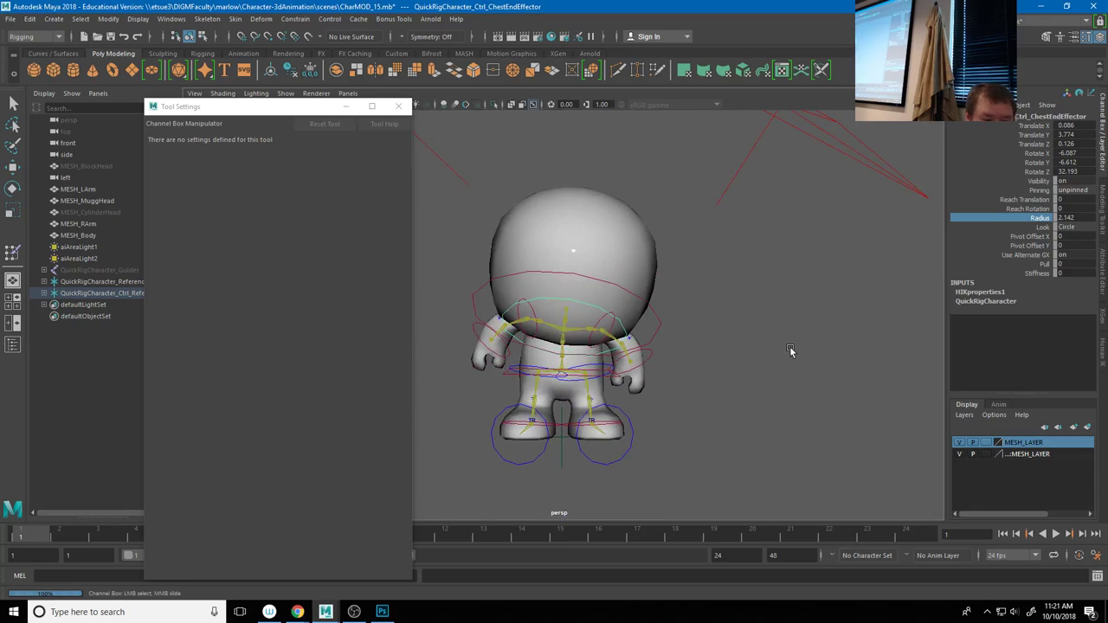
Flood MESH_Body's QuickRigCharacter_Spine2 influence with the Smooth operation at opacity 1.0 in Paint Skin Weights
key("e")
left_click_drag(589, 381, 519, 400, "alt")
scroll(670, 407, "up", 3)
left_click(559, 368)
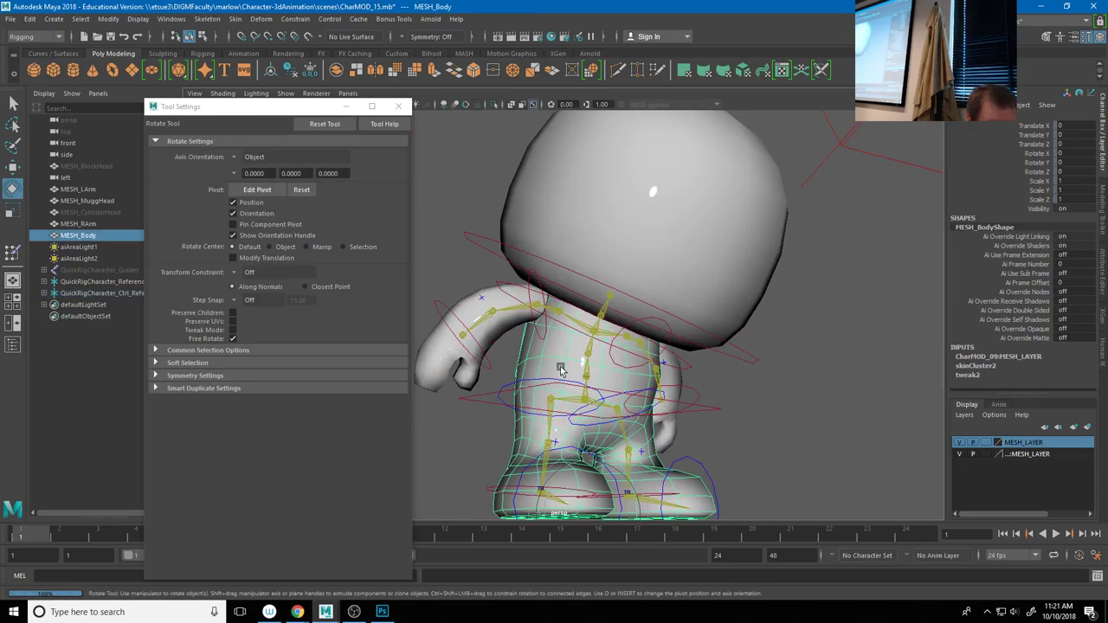
left_click_drag(559, 368, 576, 385, "alt")
right_click_drag(575, 278, 506, 261)
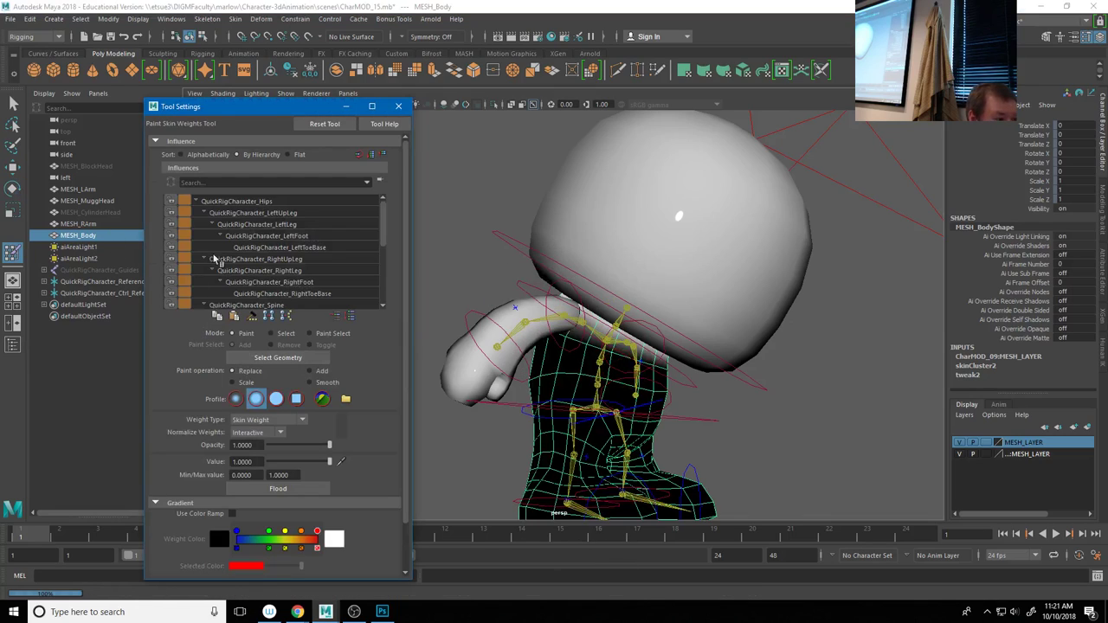
scroll(277, 264, "down", 2)
left_click(290, 282)
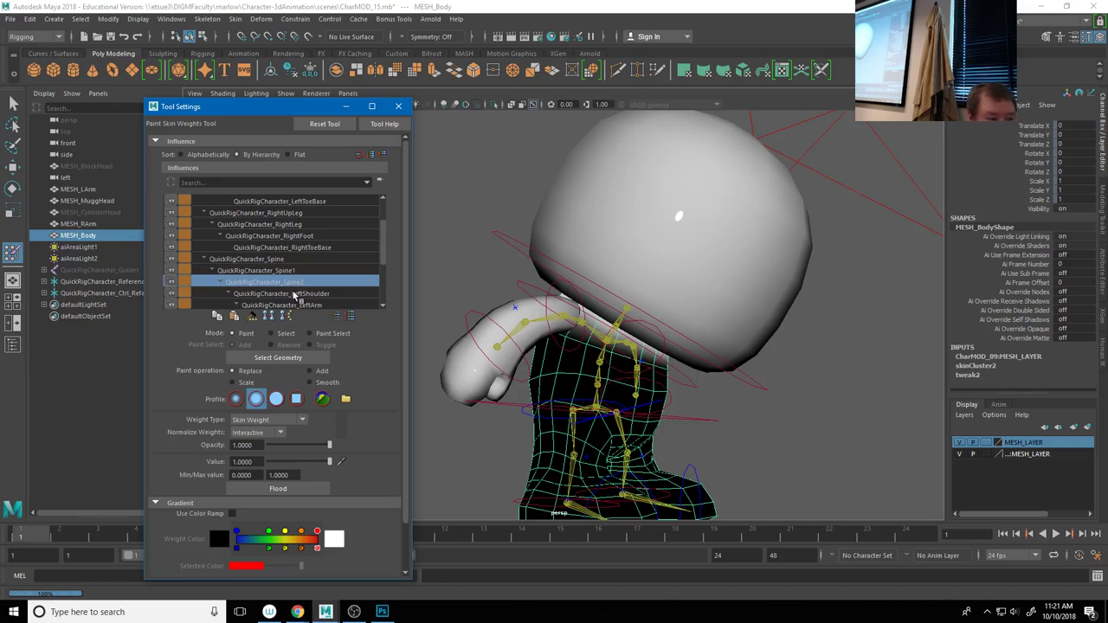
left_click(311, 382)
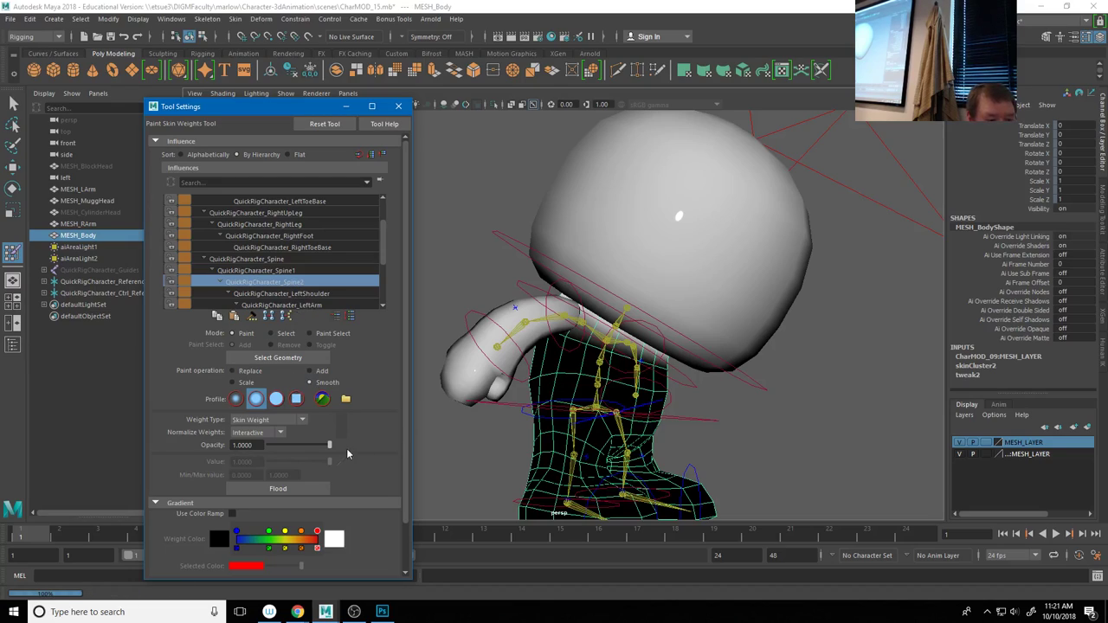
left_click(290, 489)
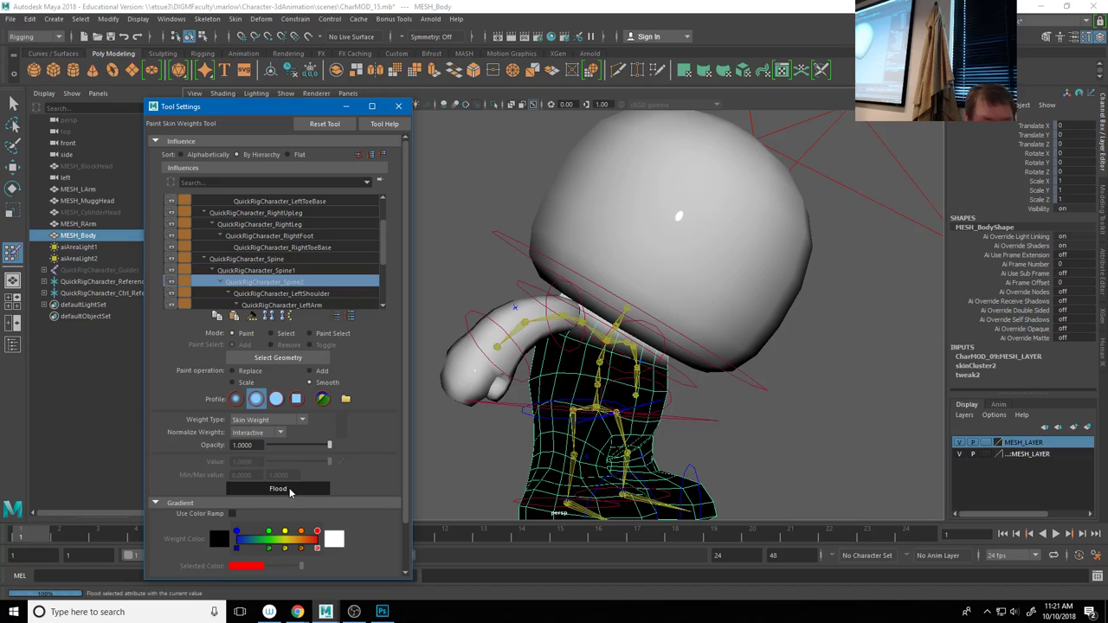
Smooth-flood the QuickRigCharacter_Spine1 and QuickRigCharacter_Spine influences, check the body from several sides and leave weight painting
left_click(275, 270)
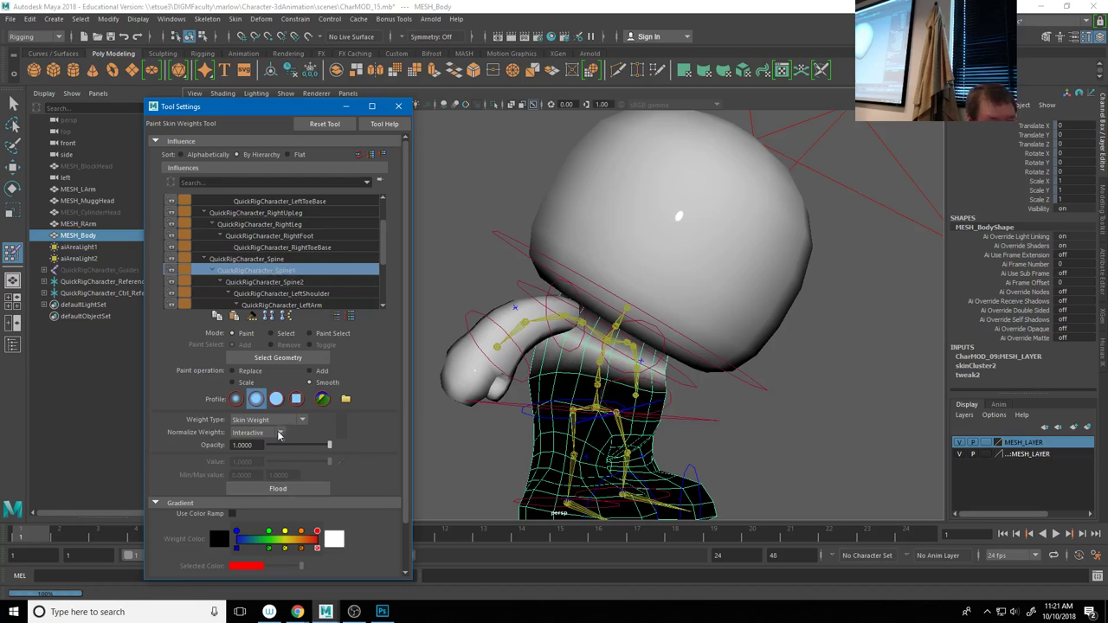
left_click(280, 488)
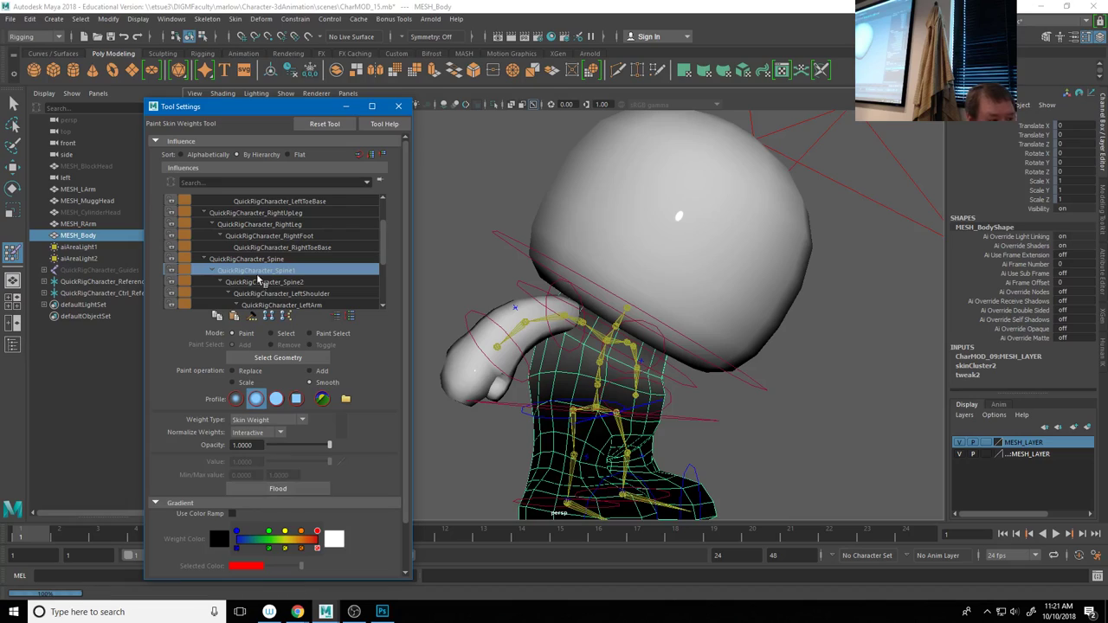
left_click(261, 259)
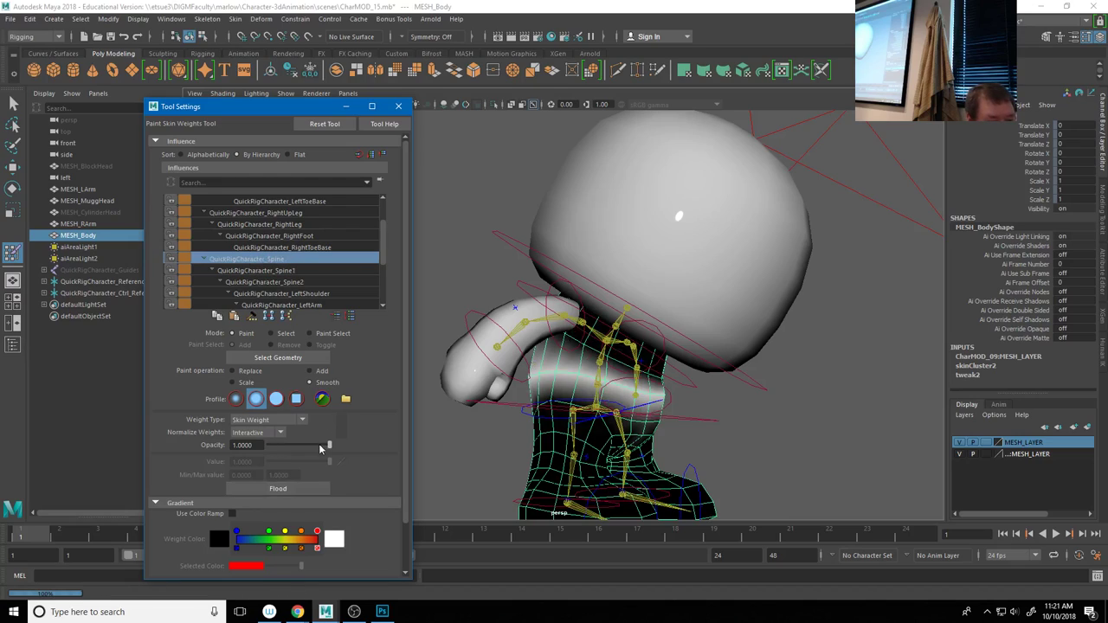
left_click(280, 489)
left_click_drag(554, 372, 632, 372, "alt")
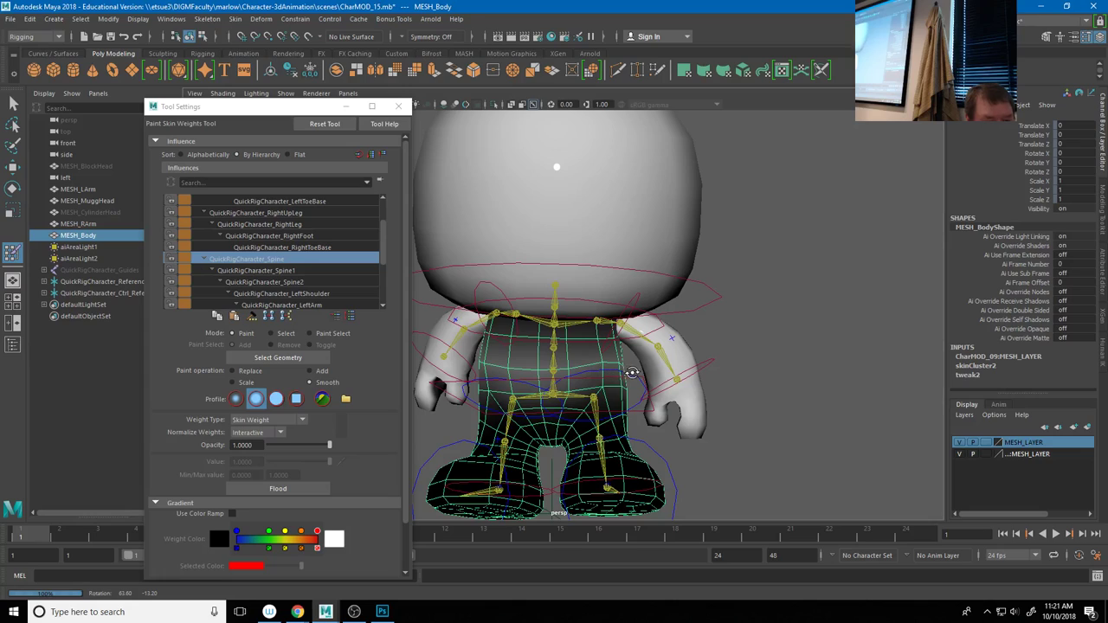
left_click_drag(868, 383, 493, 303, "alt")
key("w")
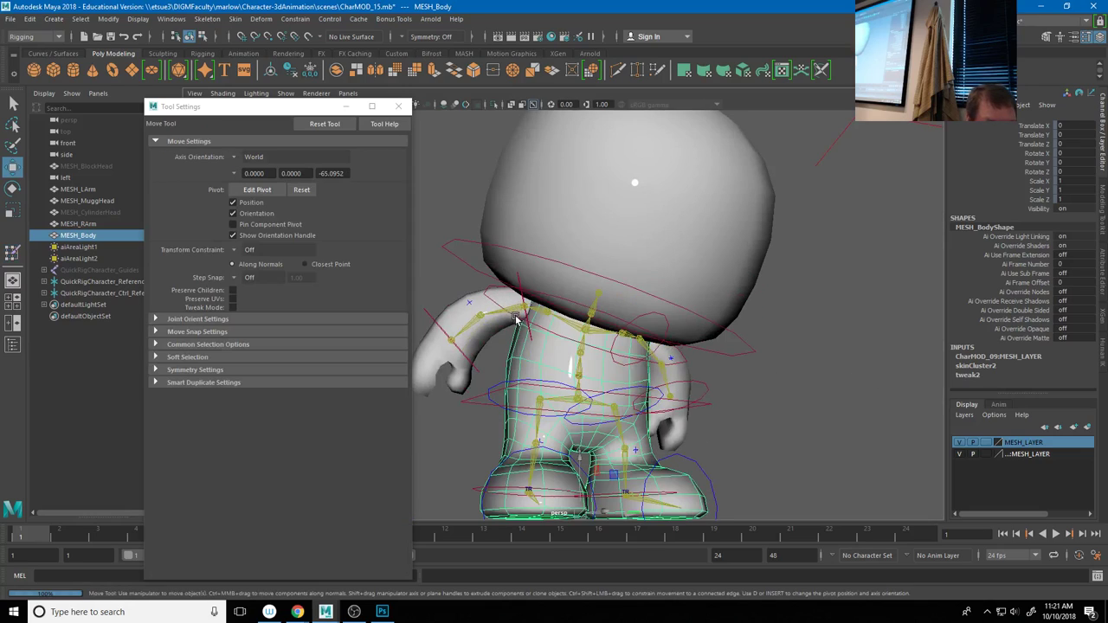
Rotate the chest control to about 0.4, 18.0, -9.1 degrees and deselect it
left_click(553, 323)
left_click_drag(586, 323, 563, 355)
key("e")
scroll(572, 363, "down", 3)
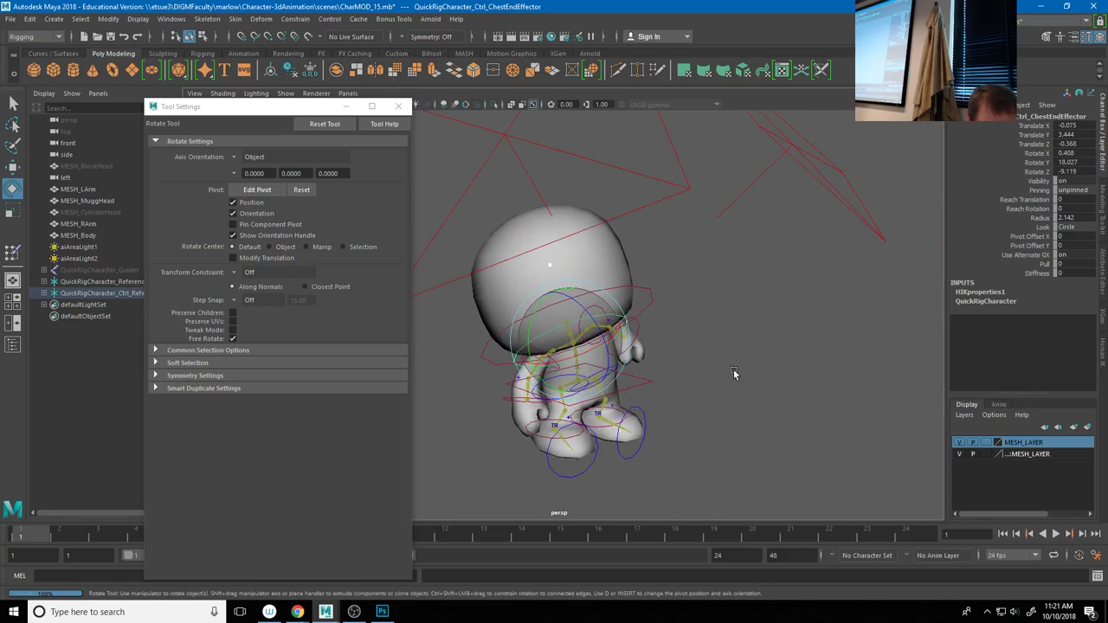
left_click(648, 367)
Render the current frame with the Arnold Renderer and close the Render View
scroll(624, 363, "down", 2)
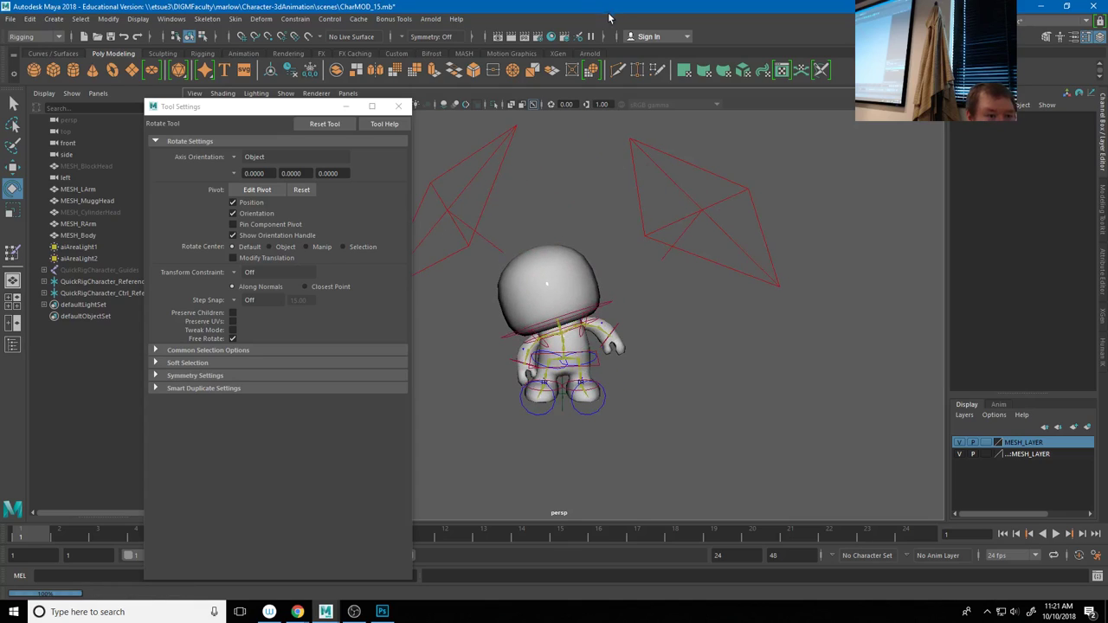
left_click(495, 68)
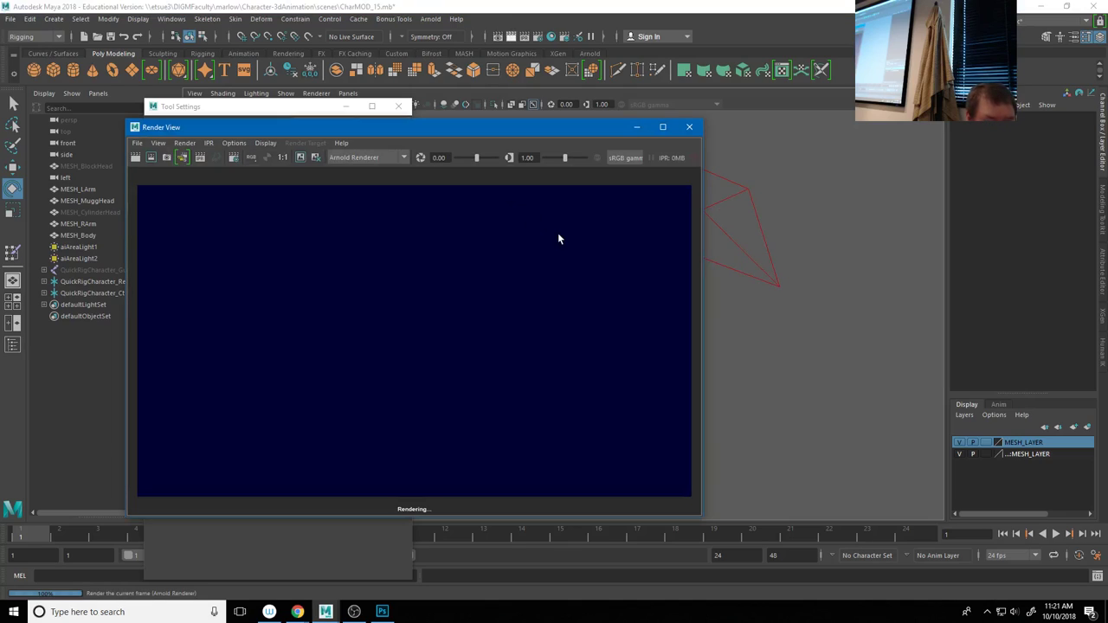
left_click(689, 127)
Set the Stiffness of the character's right shoulder control to 0
scroll(696, 316, "up", 3)
scroll(831, 328, "down", 1)
left_click_drag(568, 356, 526, 360, "alt")
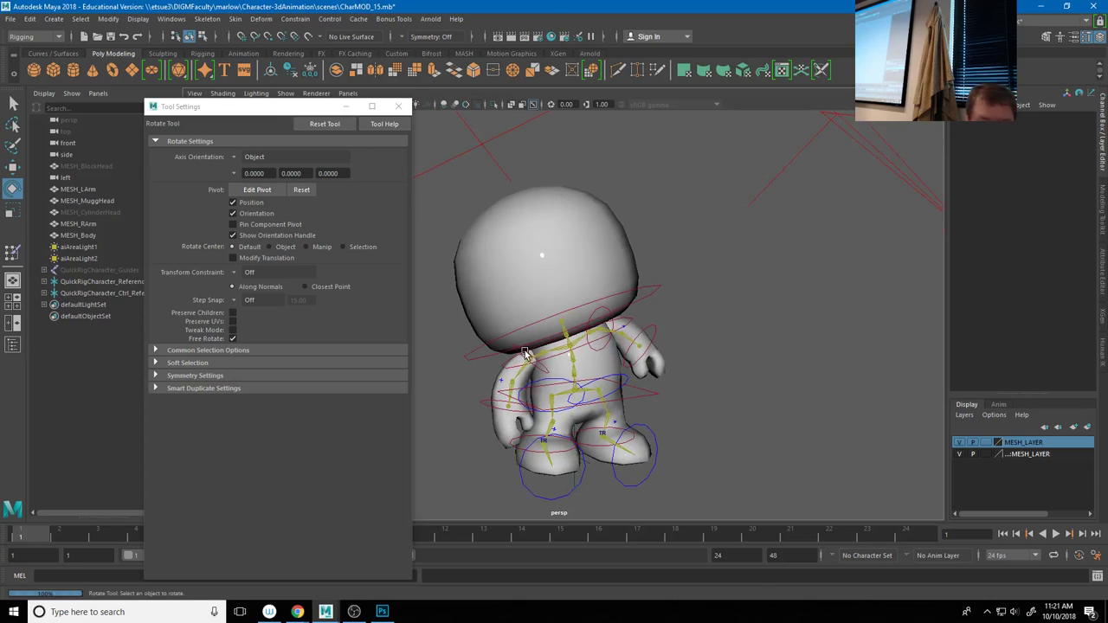
left_click(526, 356)
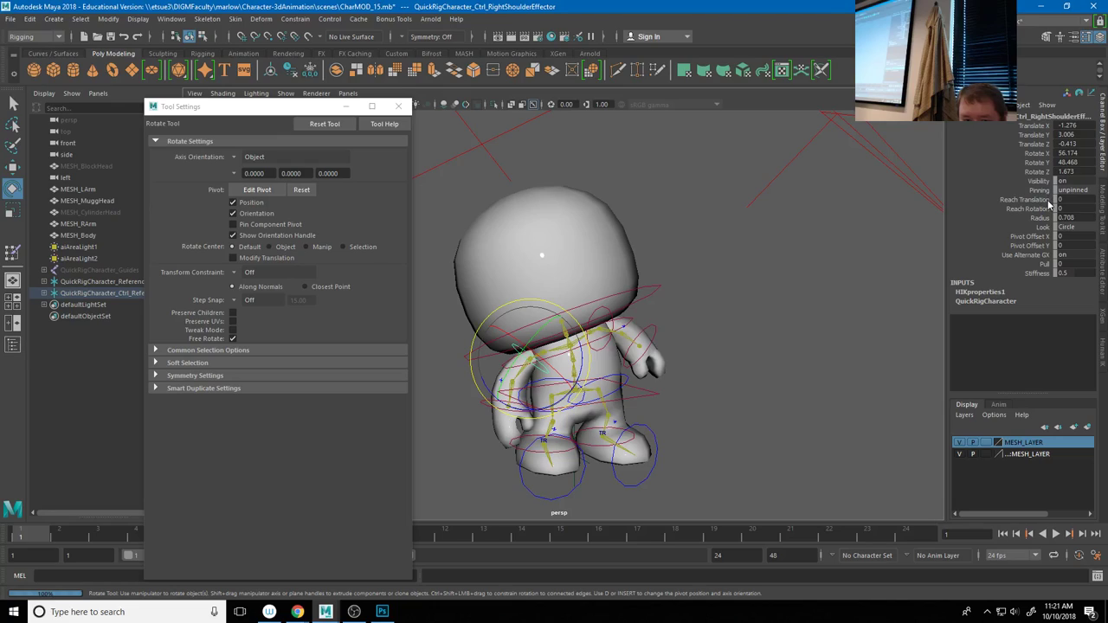
left_click(1036, 274)
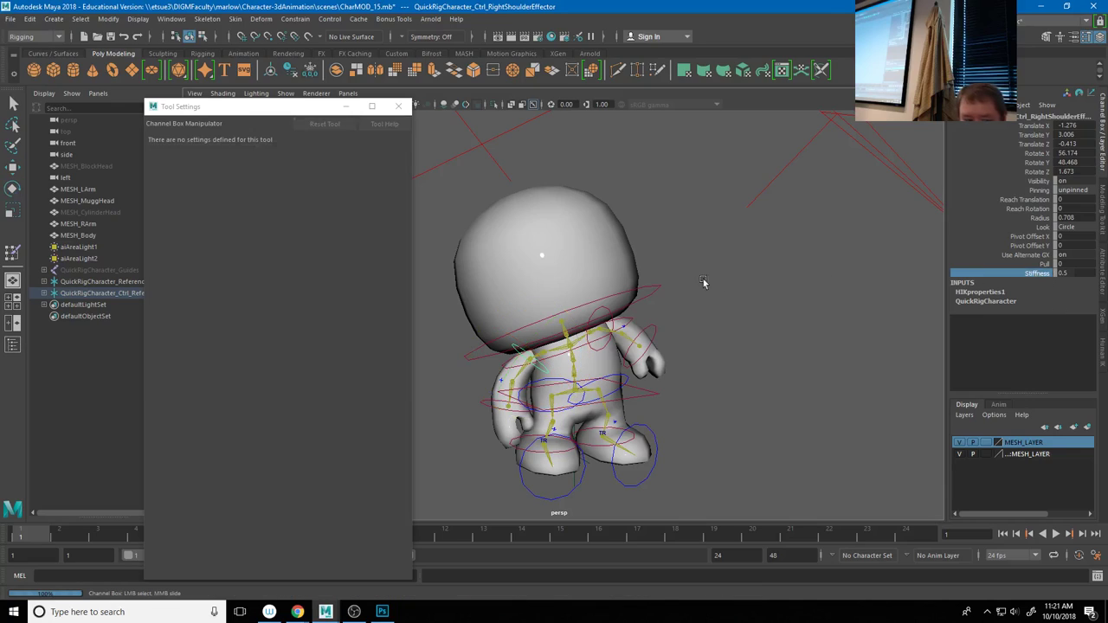
middle_click_drag(690, 286, 536, 273)
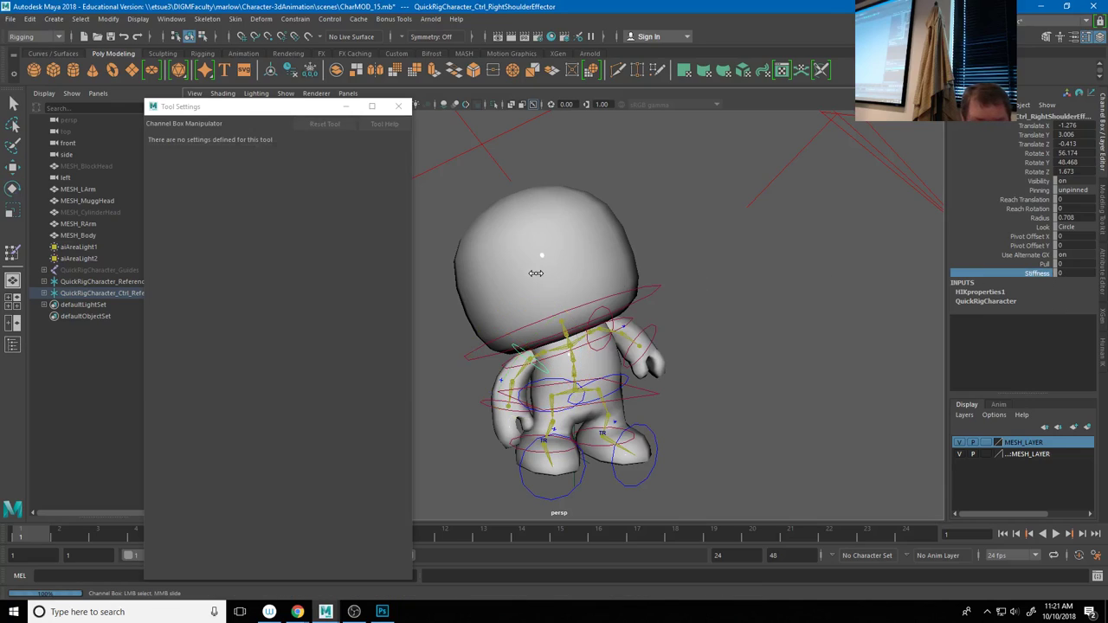
Try rotating the chest control to see how the arms follow, and undo the rotation
left_click(587, 344)
key("e")
left_click_drag(547, 313, 531, 337)
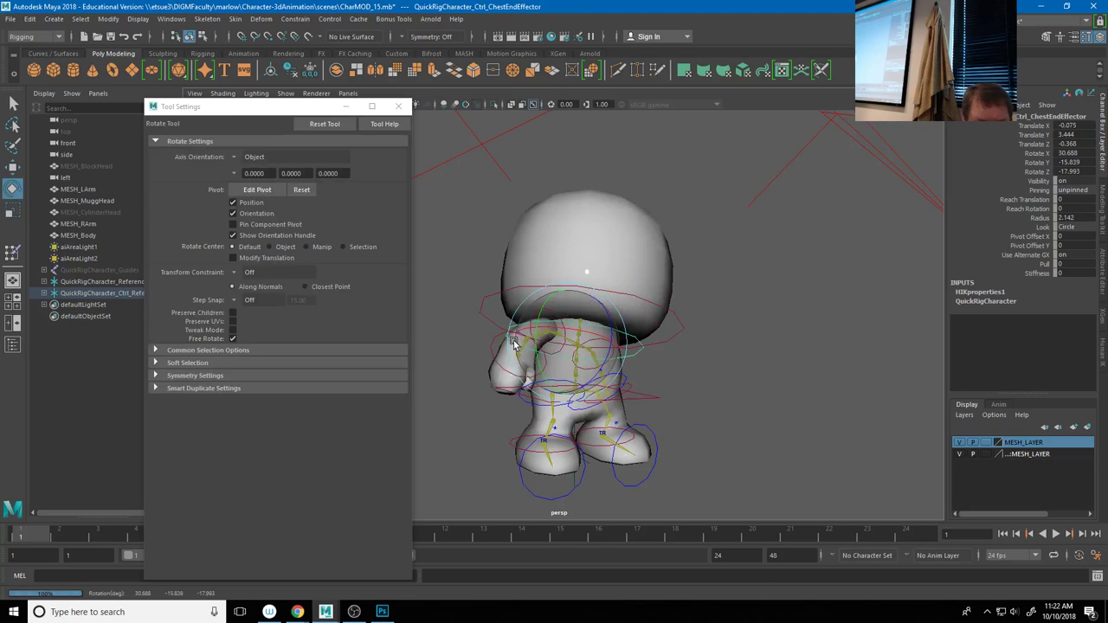
key("ctrl+z")
left_click(765, 325)
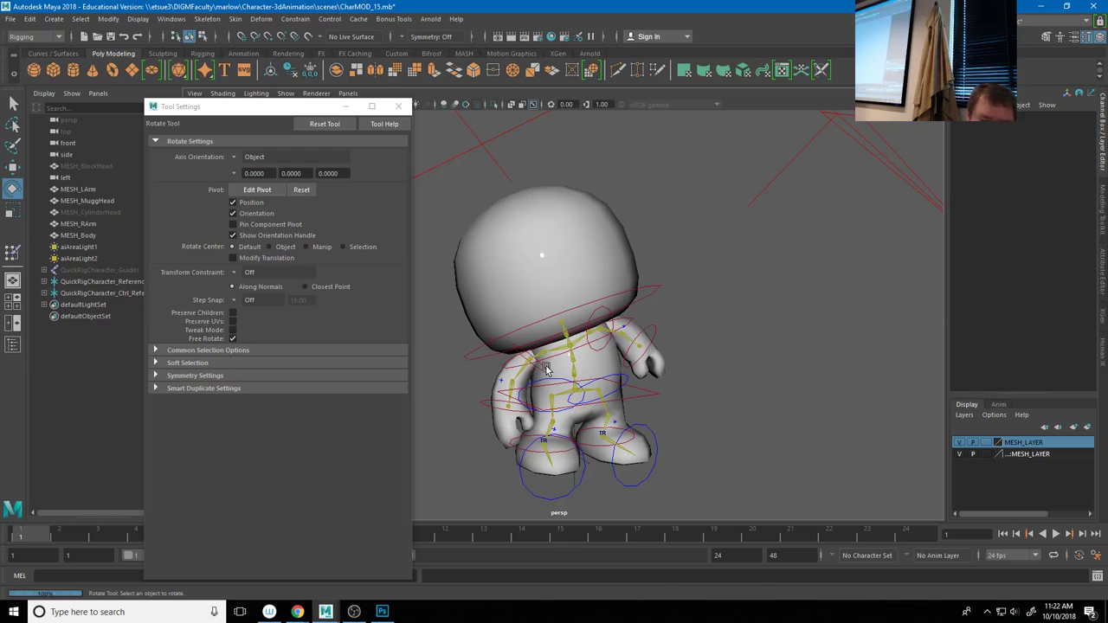
Try rotating the right shoulder control to raise the arm outward, and undo it
left_click(542, 370)
left_click_drag(493, 391, 519, 391)
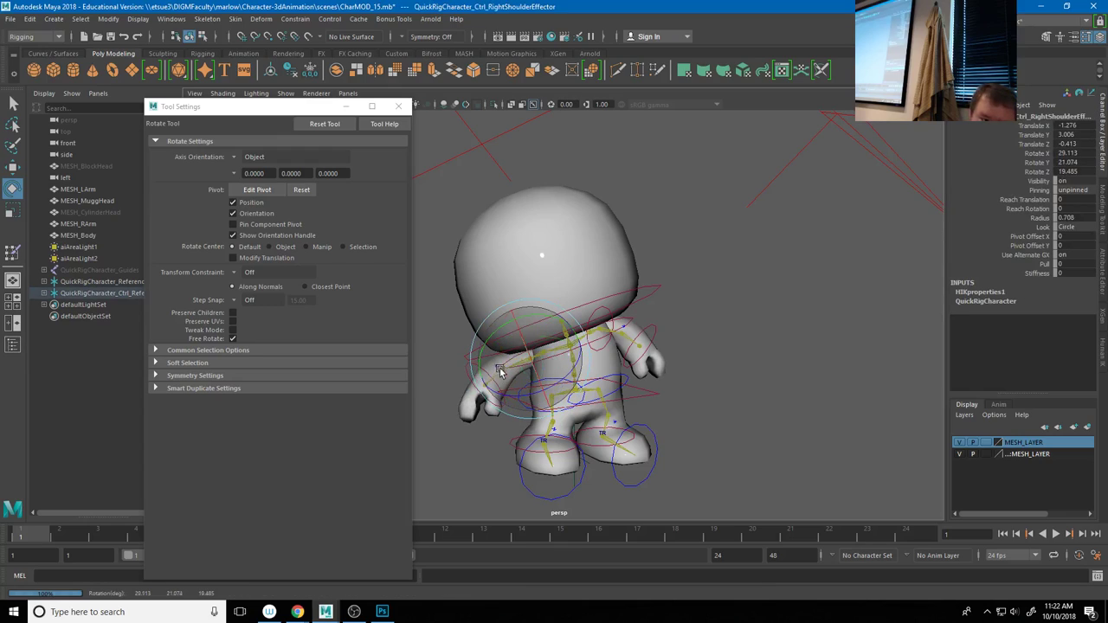
key("ctrl+z")
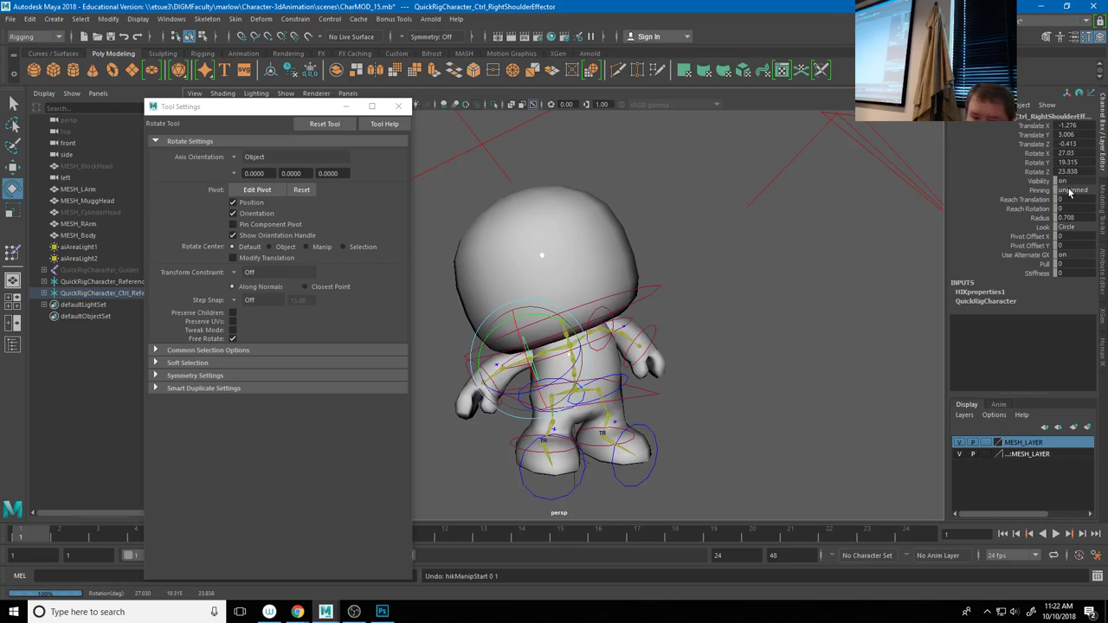
Try a different Pinning mode on the right shoulder control, test it by rotating the chest control, and undo these changes
left_click(1070, 191)
left_click(1070, 213)
left_click(793, 316)
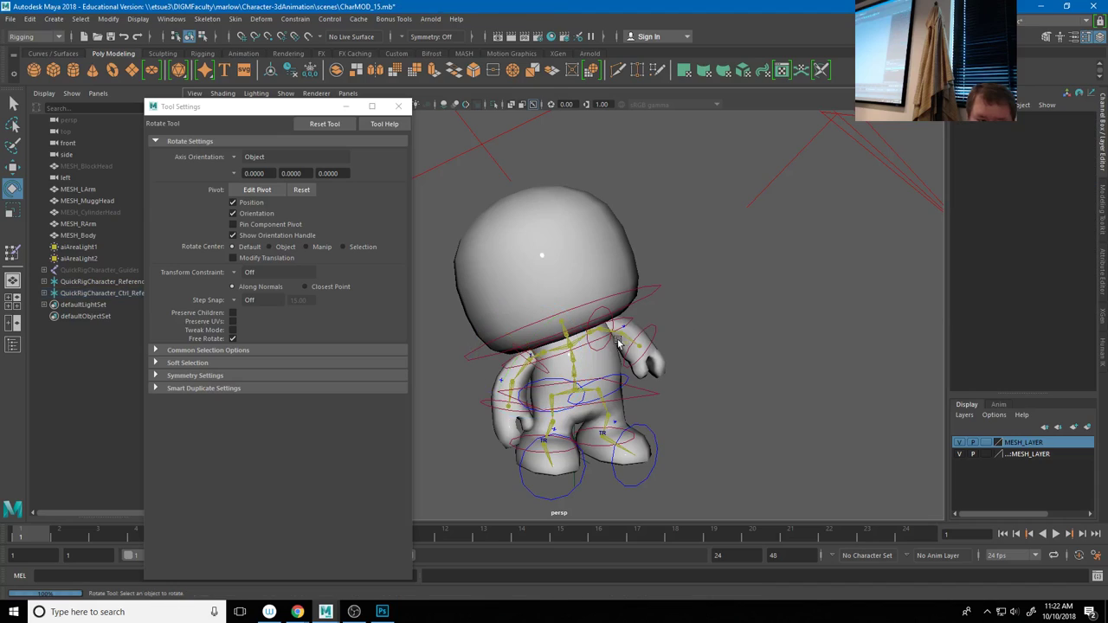
left_click(564, 354)
mouse_move(538, 345)
left_mouse_down()
mouse_move(547, 310)
mouse_move(519, 342)
mouse_move(530, 319)
mouse_move(530, 335)
left_mouse_up()
key("ctrl+z")
key("ctrl+z")
key("ctrl+z")
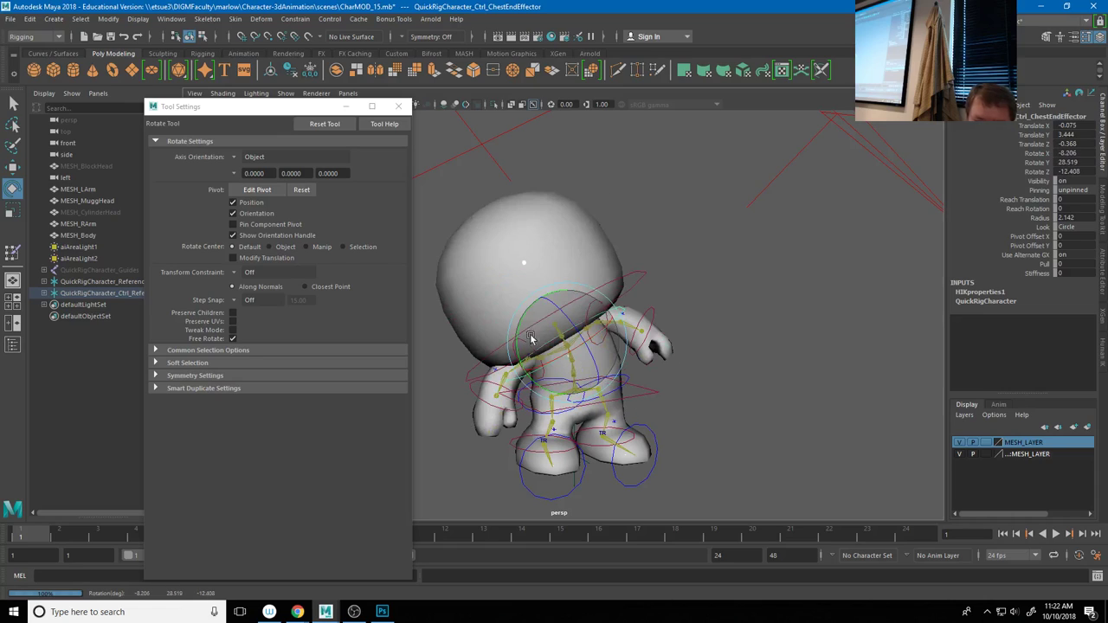
key("ctrl+z")
key("ctrl+z")
key("ctrl+z")
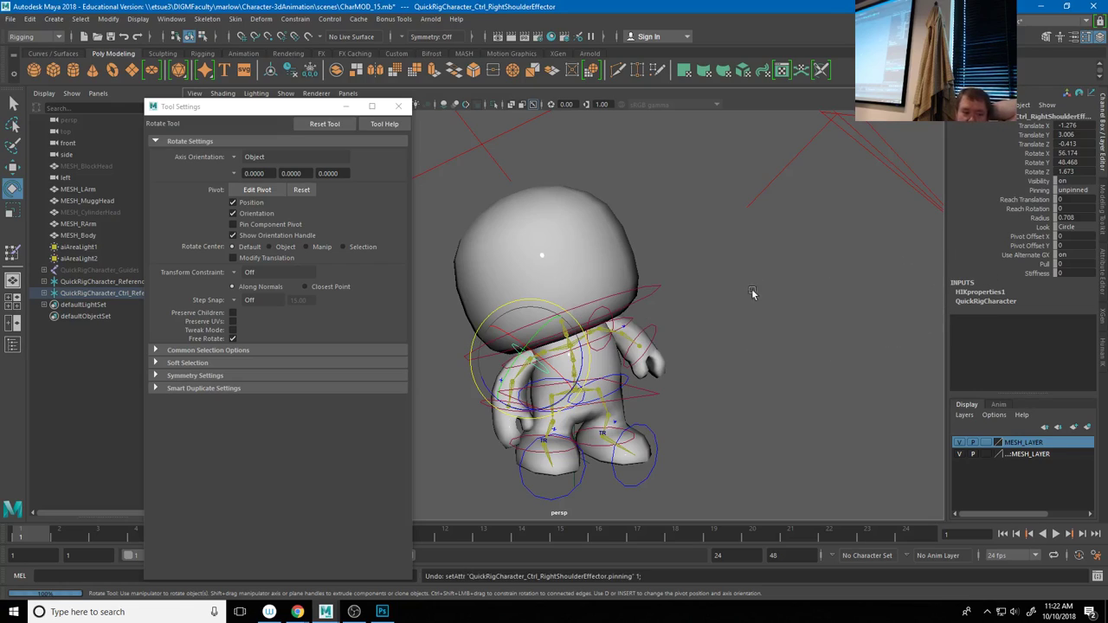
Rotate the head control to tilt the head further towards the character's right shoulder, and deselect it
left_click(674, 297)
left_click(626, 307)
left_click_drag(627, 309, 659, 339)
left_click(773, 343)
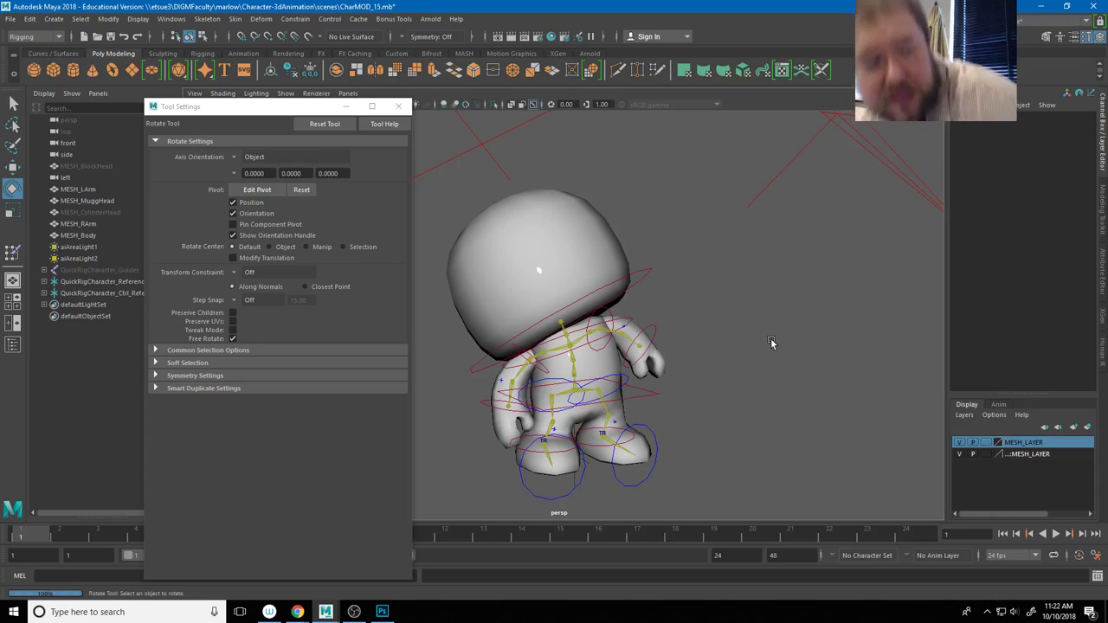
Save the scene under the new name QuickrigTestCharMOD_15.mb and close the Tool Settings window
left_click(11, 19)
left_click(48, 77)
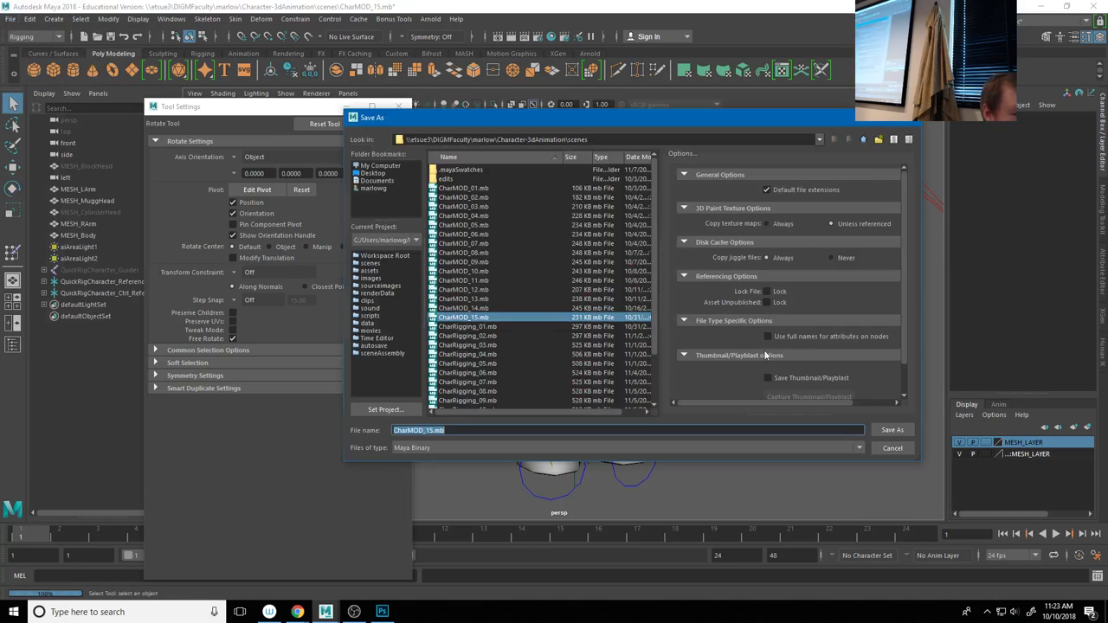
left_click(395, 430)
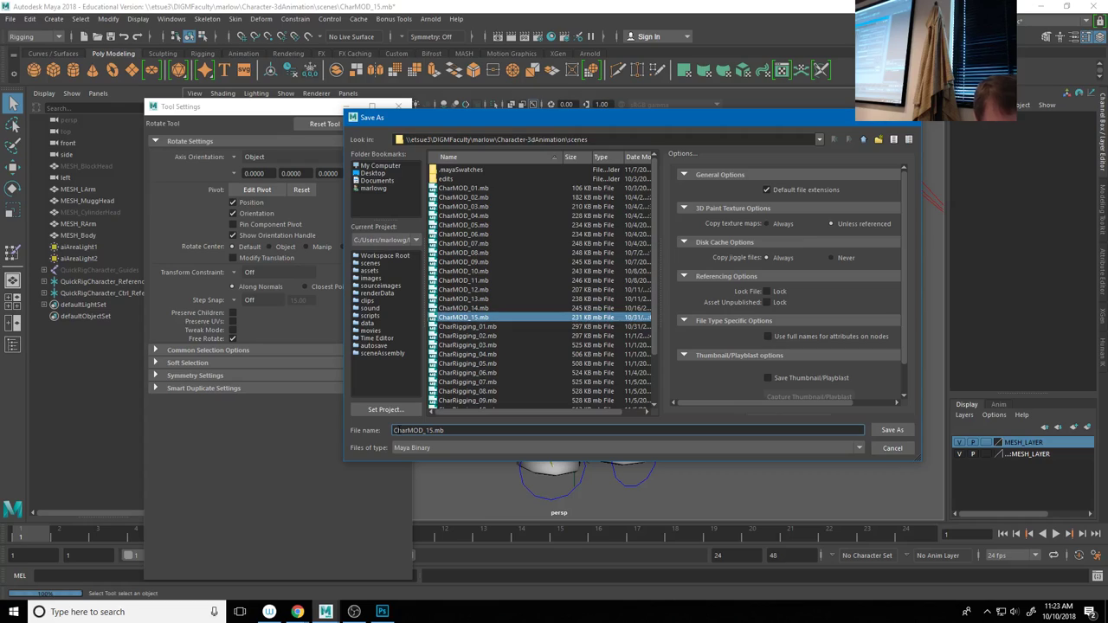
type("QuickrigTest")
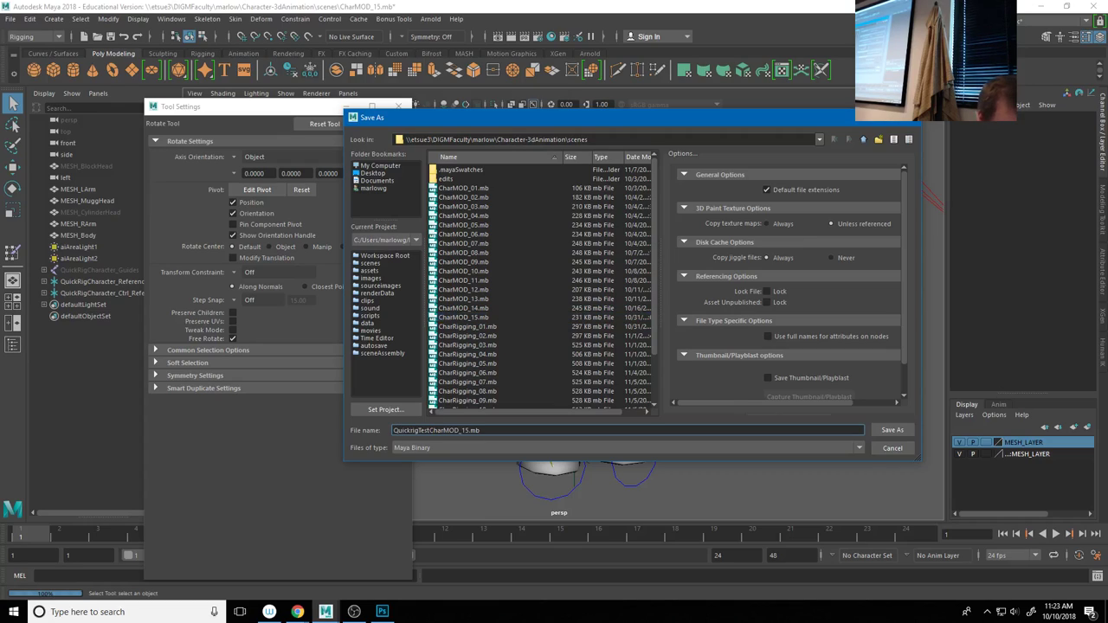
left_click(898, 433)
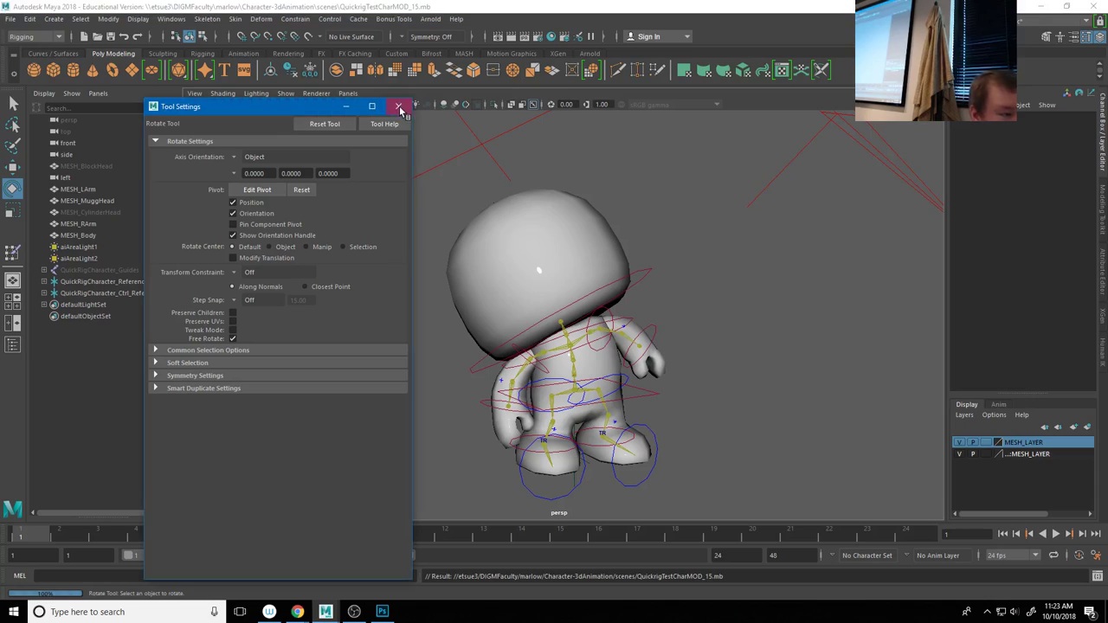
left_click(399, 107)
Start opening another scene and browse up from Character-3dAnimation's scenes folder to the folder containing all the projects
left_click(12, 19)
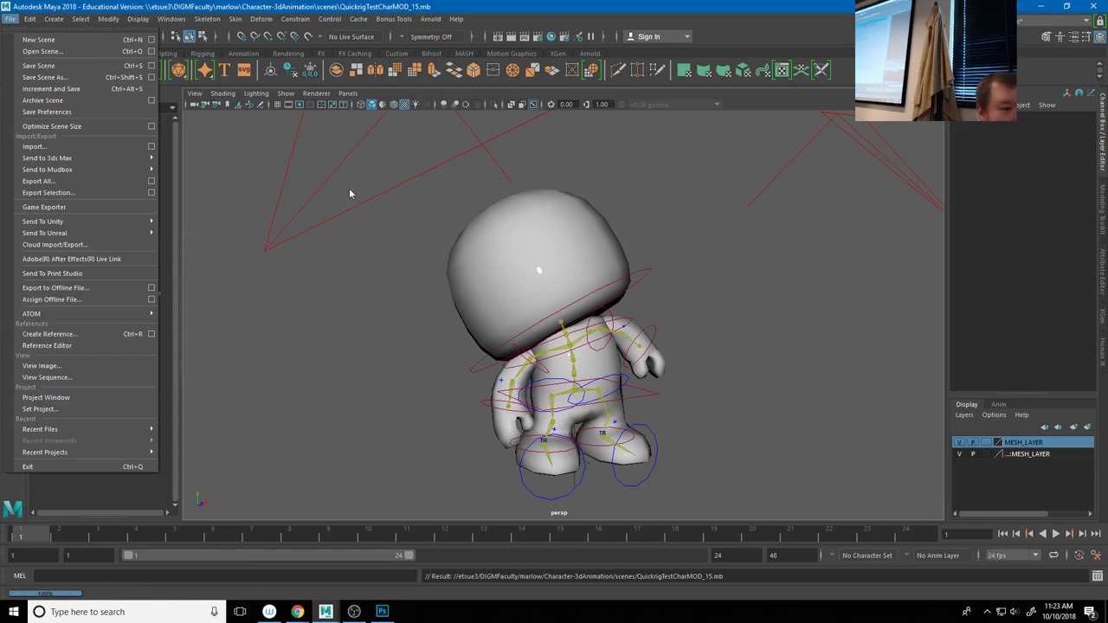
key("ctrl+o")
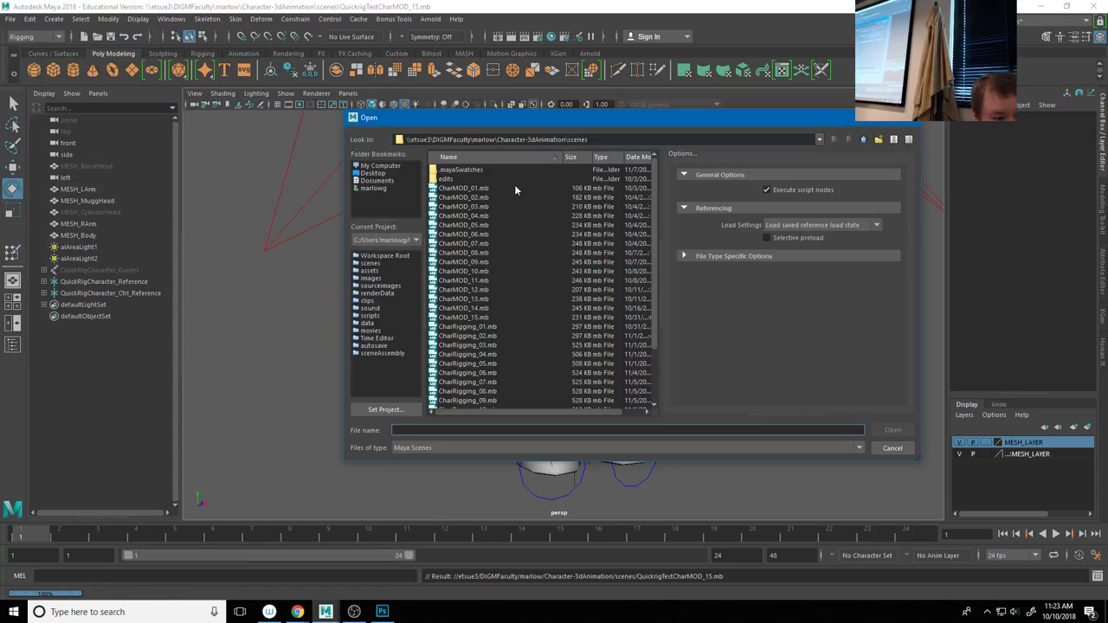
left_click(864, 140)
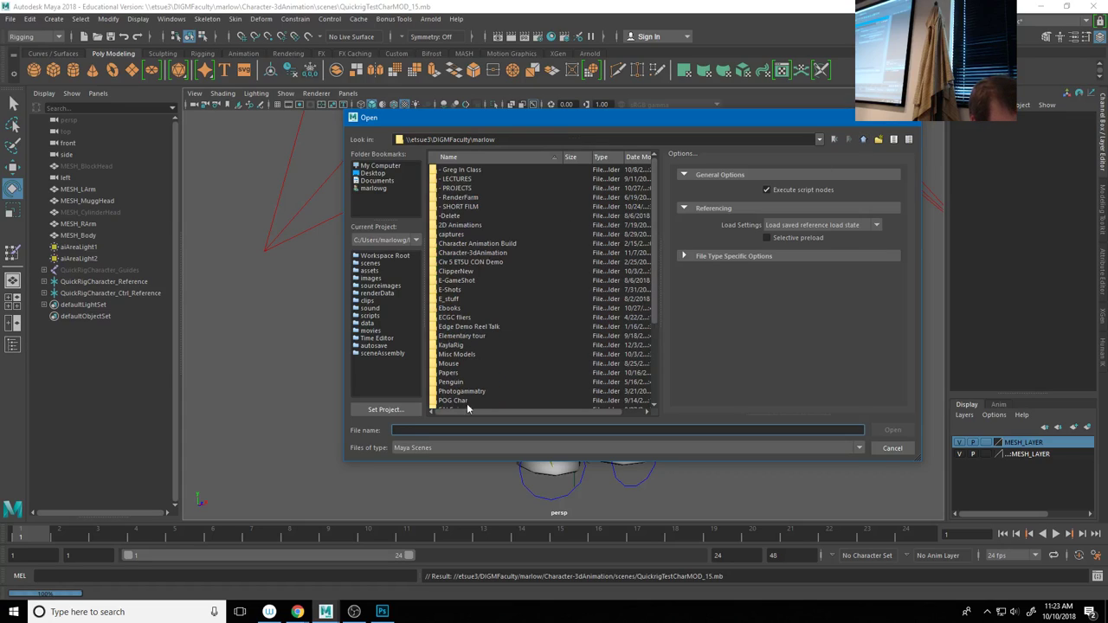
Open the scene PenguinMOD.0009.mb from the Penguin project's scenes\MOD folder
double_click(451, 383)
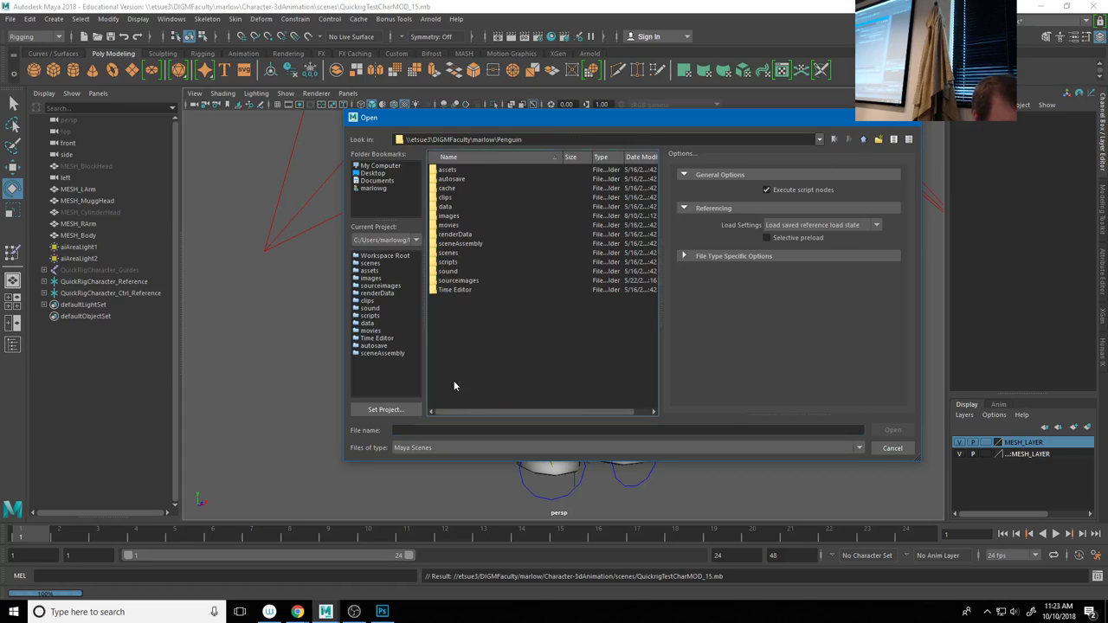
double_click(454, 254)
double_click(447, 178)
left_click(495, 243)
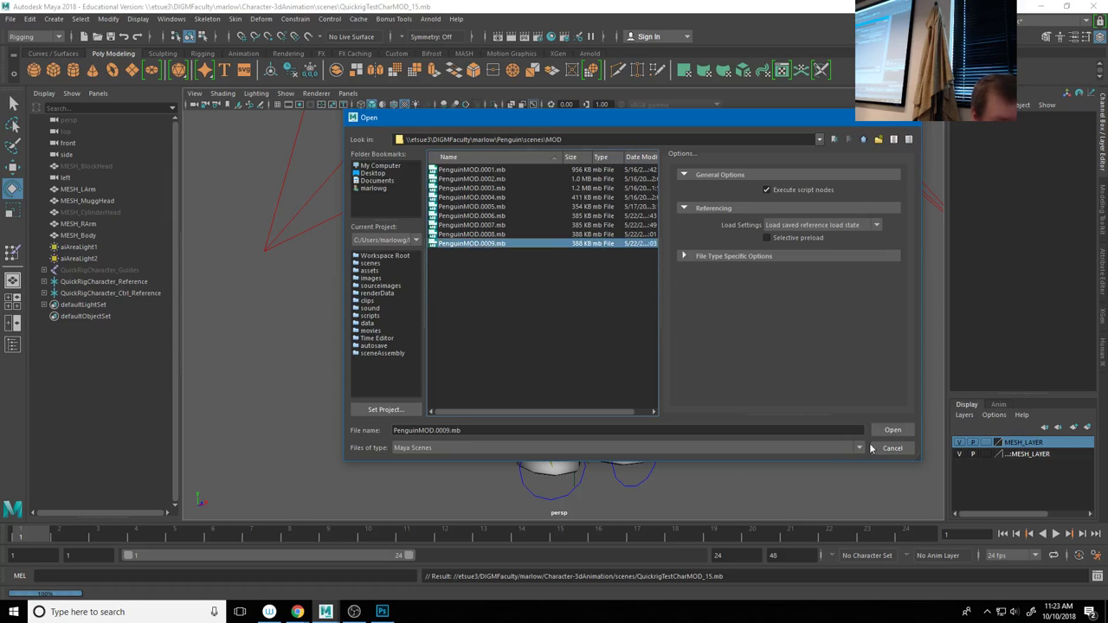
left_click(891, 430)
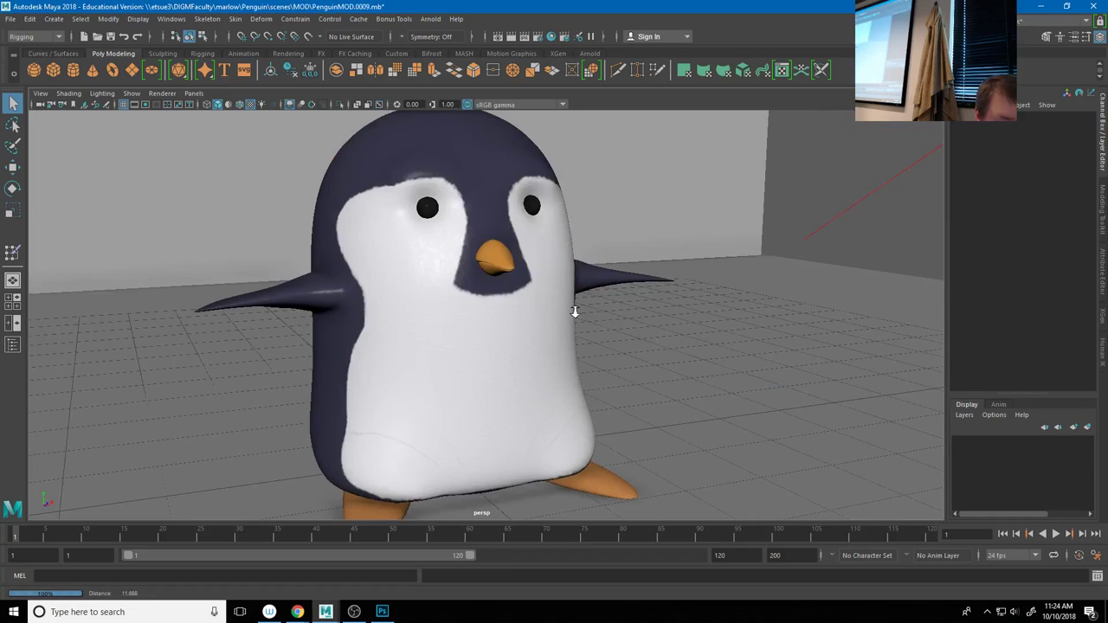
Create a polygon sphere and move it beside the penguin, to about X 4.2 and Y 1.9
right_click_drag(574, 309, 487, 324, "alt")
left_click_drag(487, 324, 437, 381, "alt")
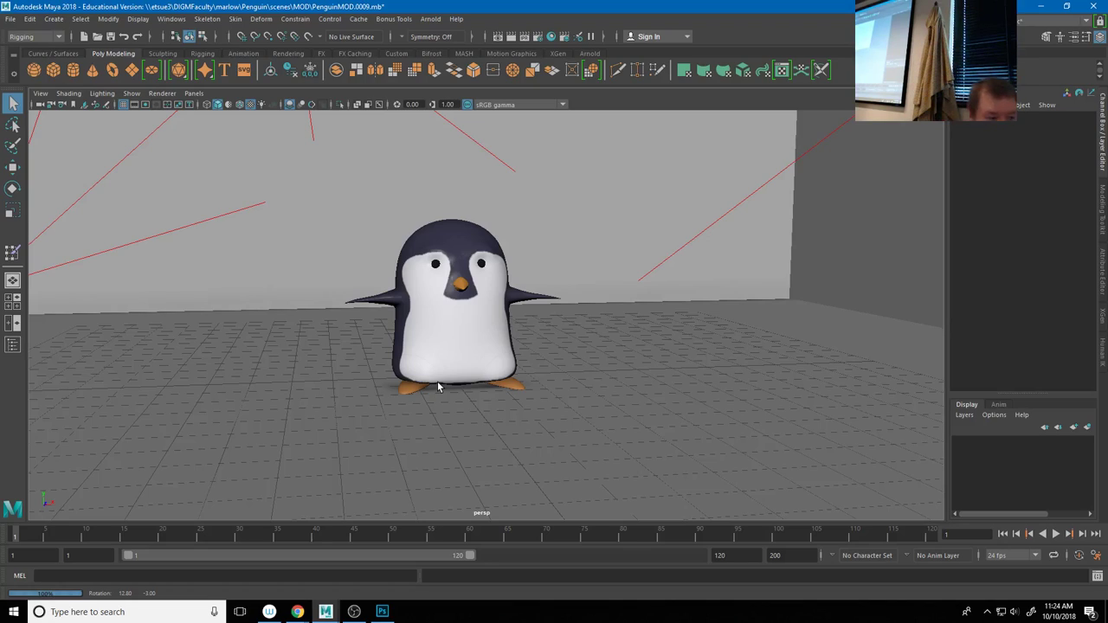
left_click(547, 364)
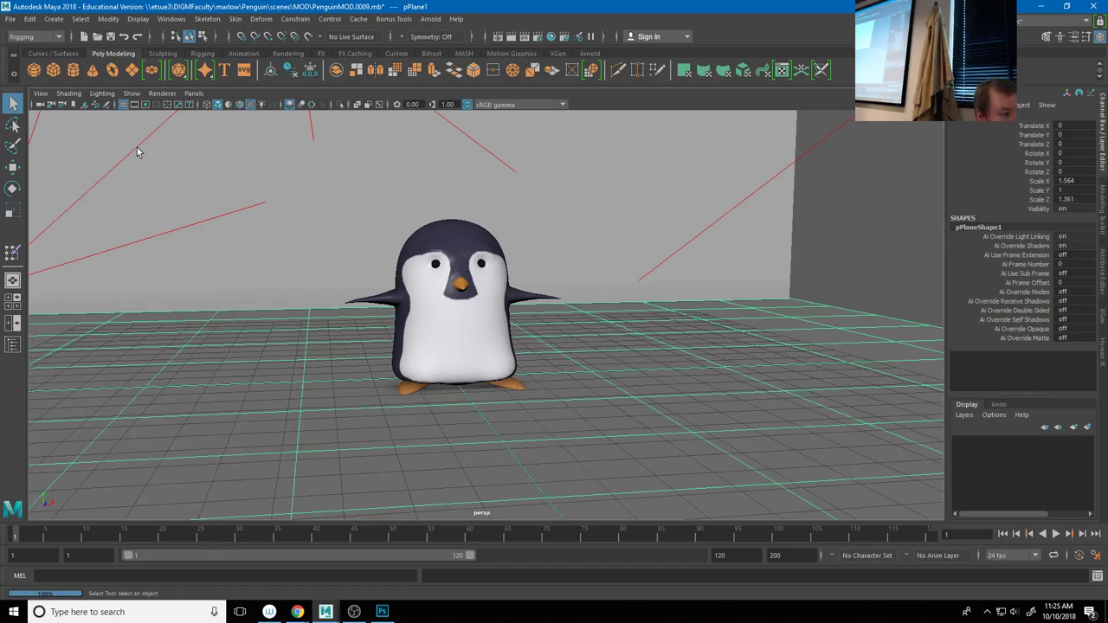
left_click(33, 69)
key("w")
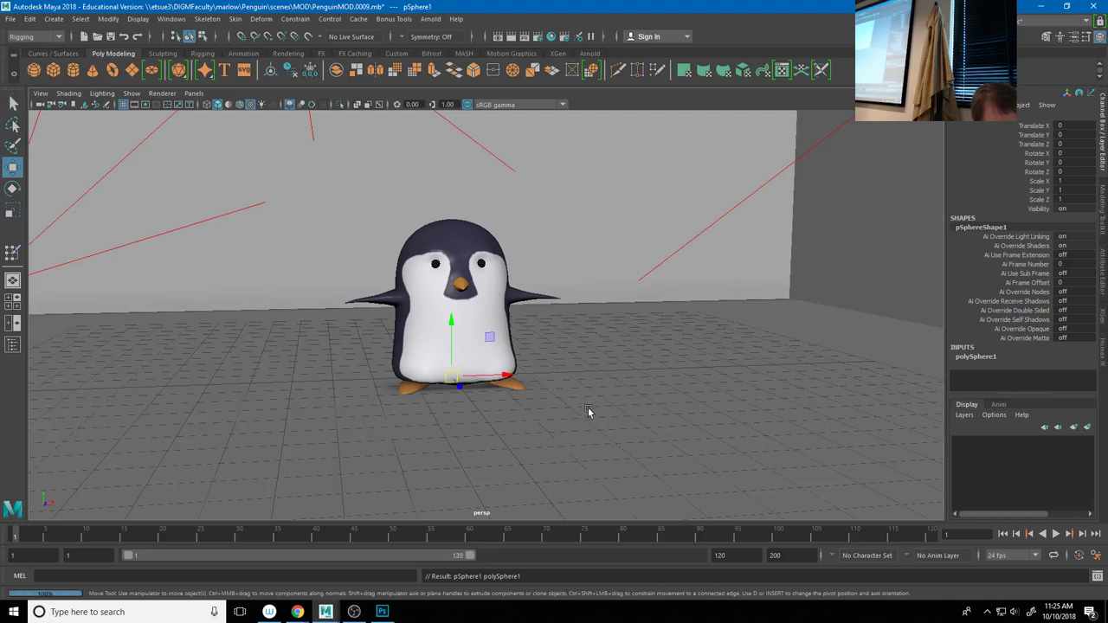
left_click_drag(506, 379, 662, 381)
left_click_drag(613, 341, 612, 275)
left_click_drag(651, 361, 519, 421, "alt")
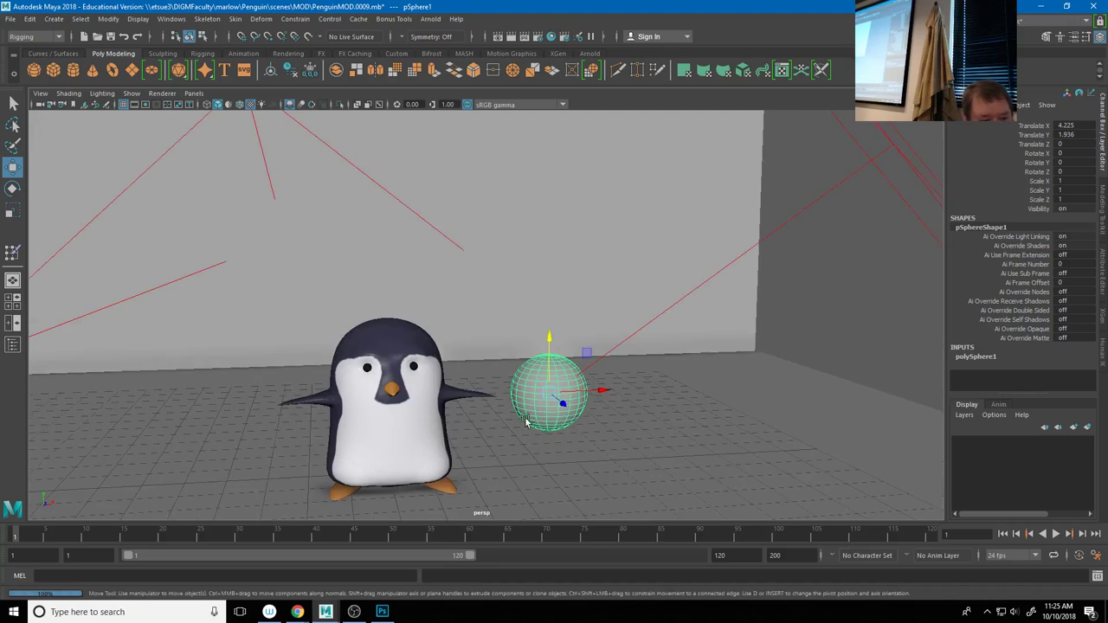
Move the sphere farther from the penguin along X, to about 6.9
right_click_drag(520, 421, 819, 438, "alt")
middle_click_drag(818, 438, 442, 346, "alt")
left_click_drag(442, 347, 485, 390)
right_click_drag(485, 391, 629, 294, "alt")
left_click_drag(629, 293, 734, 309, "alt")
right_click_drag(735, 309, 570, 325, "alt")
Try to pull two vertices near the top of the sphere upward
right_click_drag(523, 296, 490, 296)
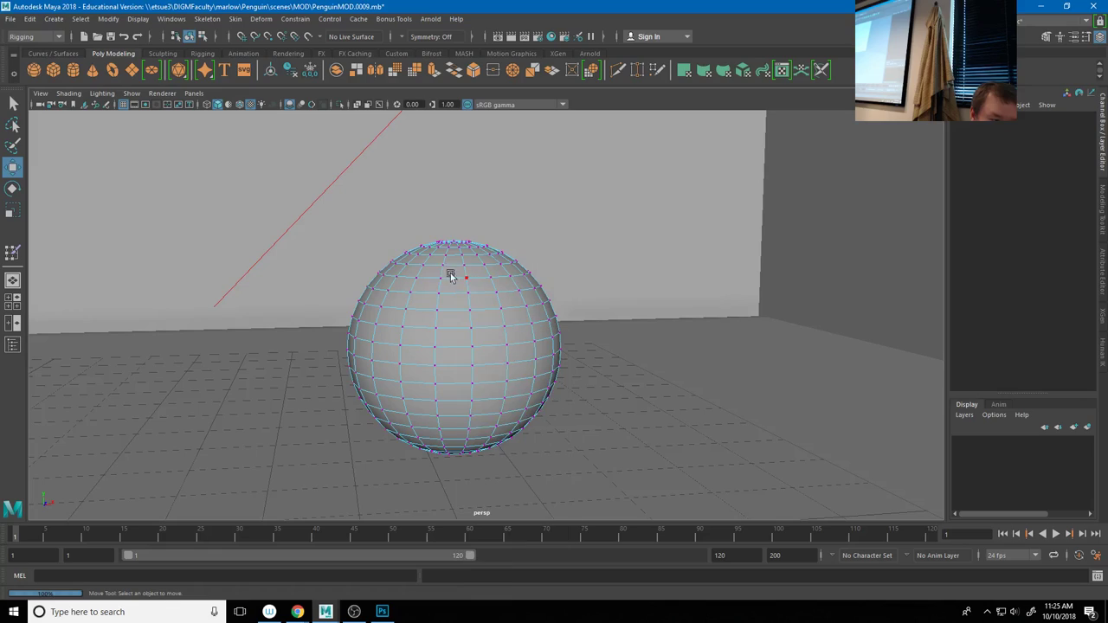
left_click(425, 265)
left_click(502, 263, "shift")
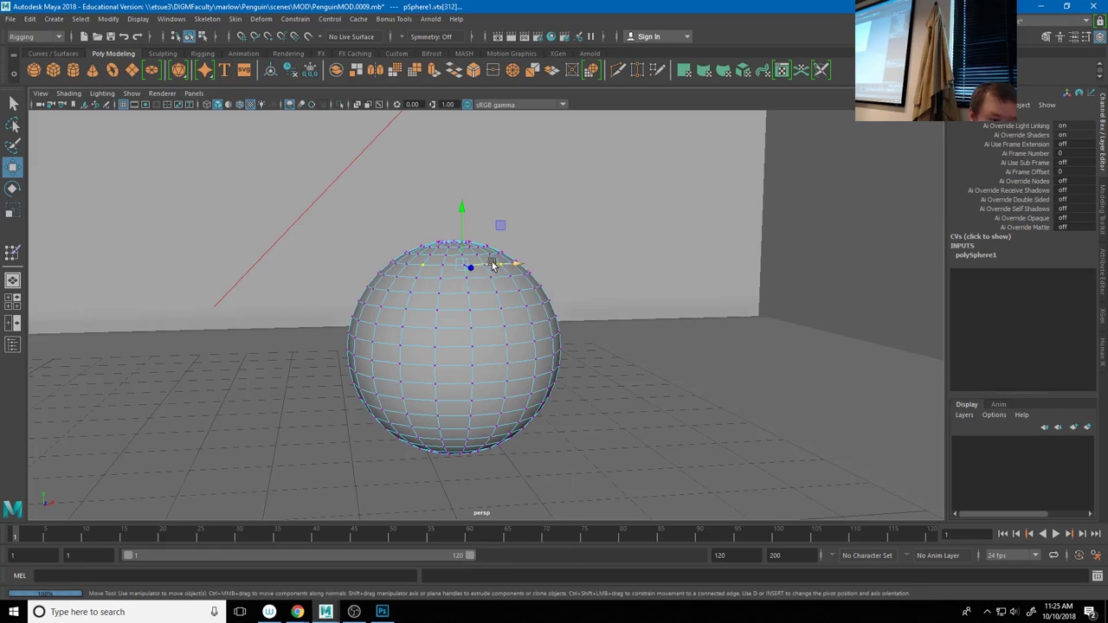
left_click_drag(467, 232, 468, 115)
key("ctrl+z")
Try to scale the sphere's middle edge loop inward and return to object mode
left_click_drag(470, 314, 454, 338, "alt")
right_click_drag(455, 290, 455, 249)
double_click(439, 345)
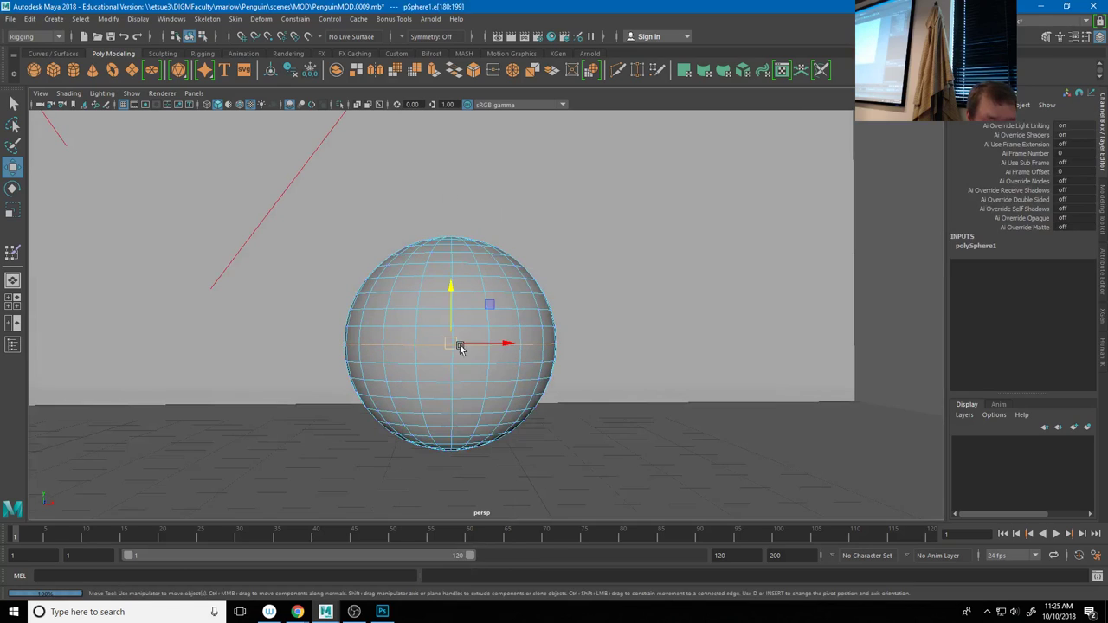
key("r")
left_click_drag(449, 344, 400, 355)
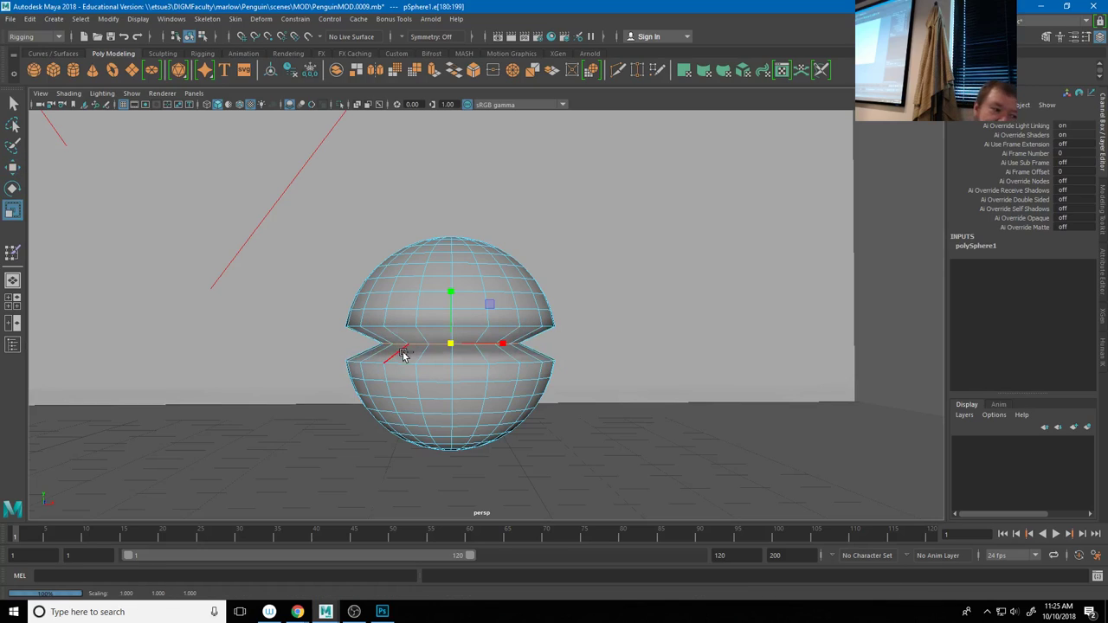
key("ctrl+z")
right_click_drag(470, 319, 516, 267)
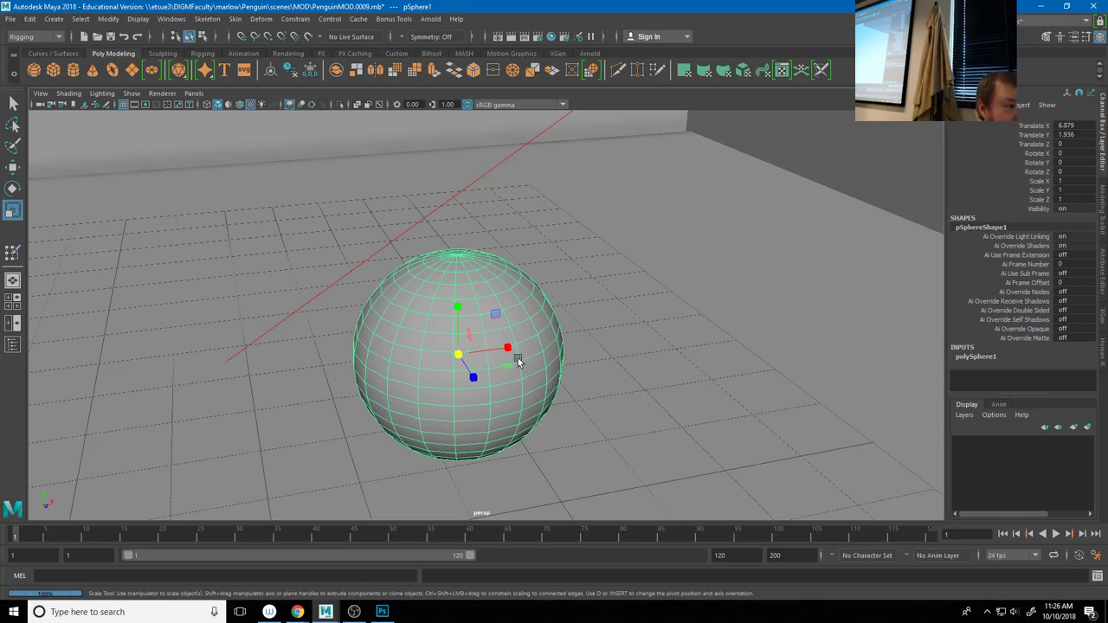
Open the Shape Editor, create a blend shape on the sphere and add a first target to it
left_click_drag(580, 319, 553, 428, "alt")
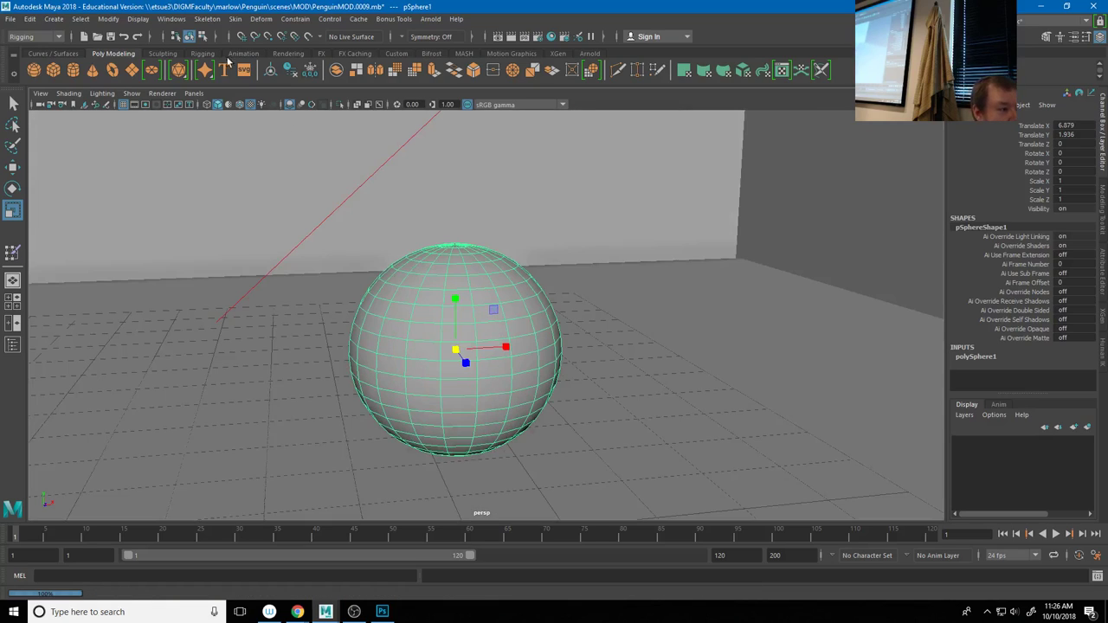
left_click(172, 19)
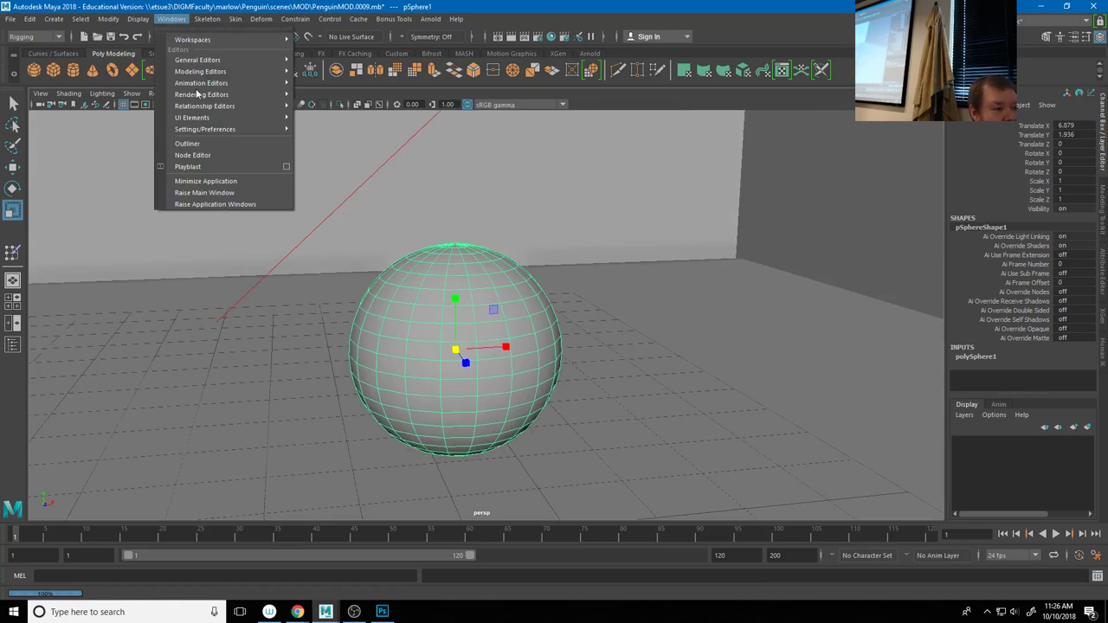
mouse_move(208, 82)
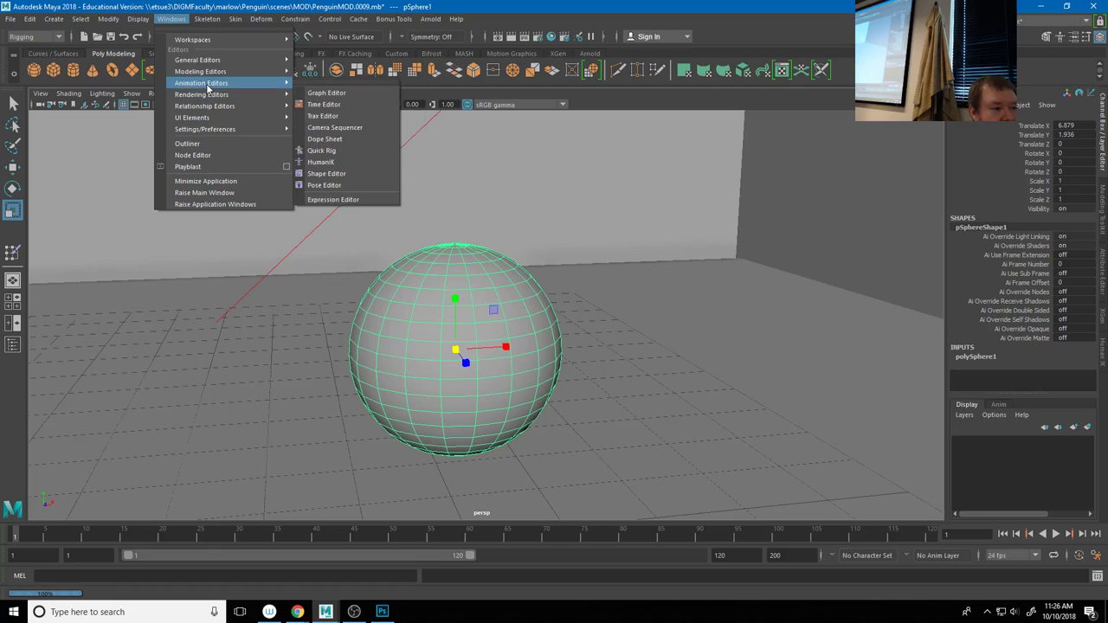
left_click(344, 175)
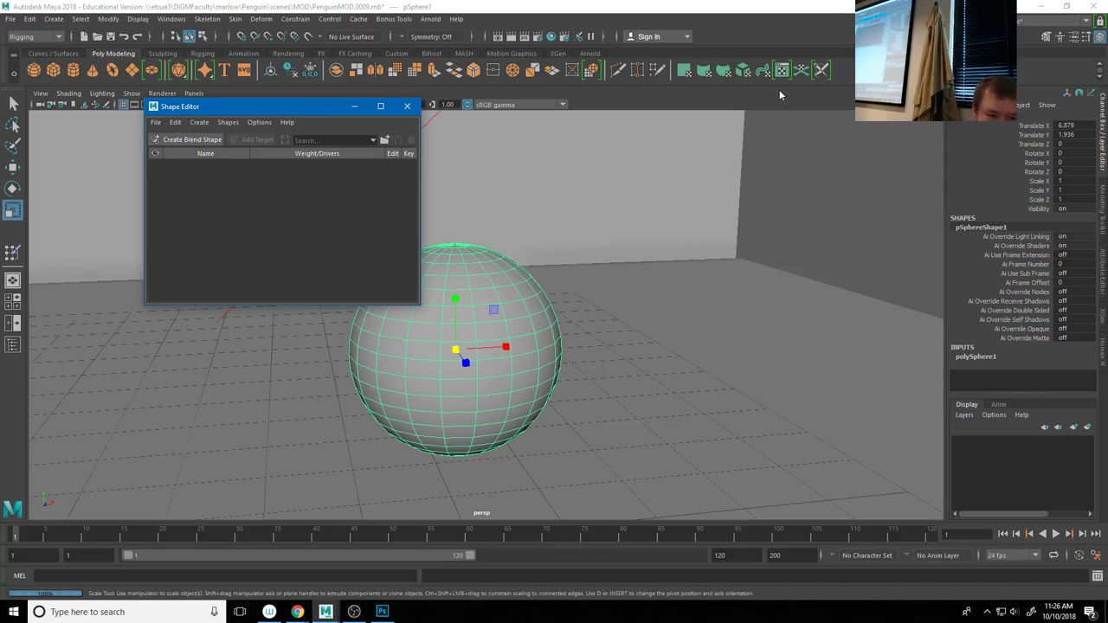
left_click_drag(567, 311, 415, 317, "alt")
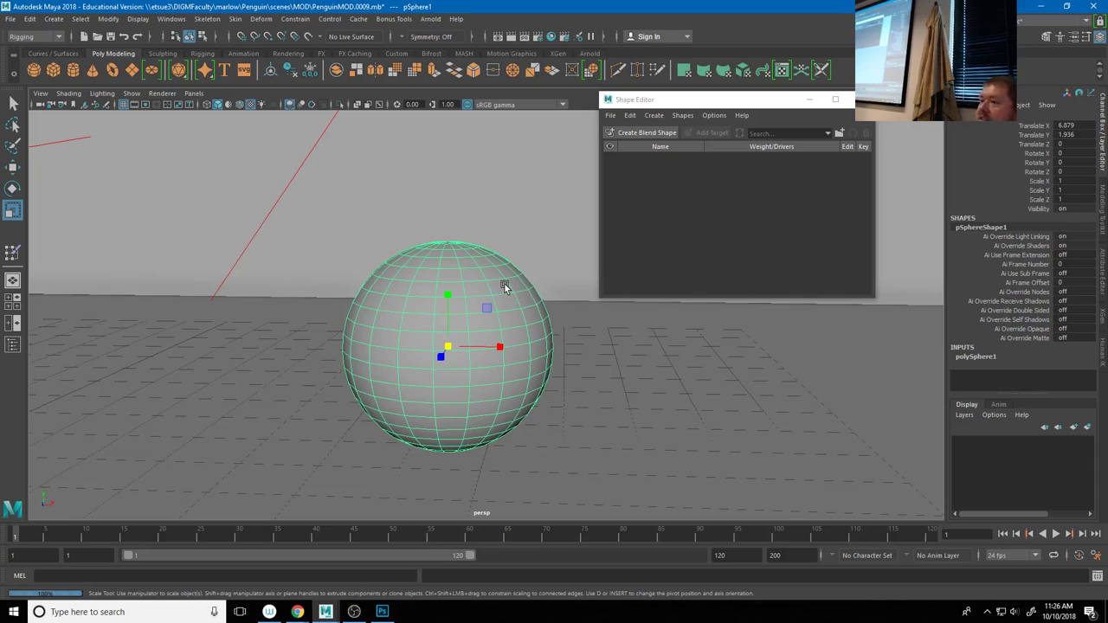
left_click(650, 136)
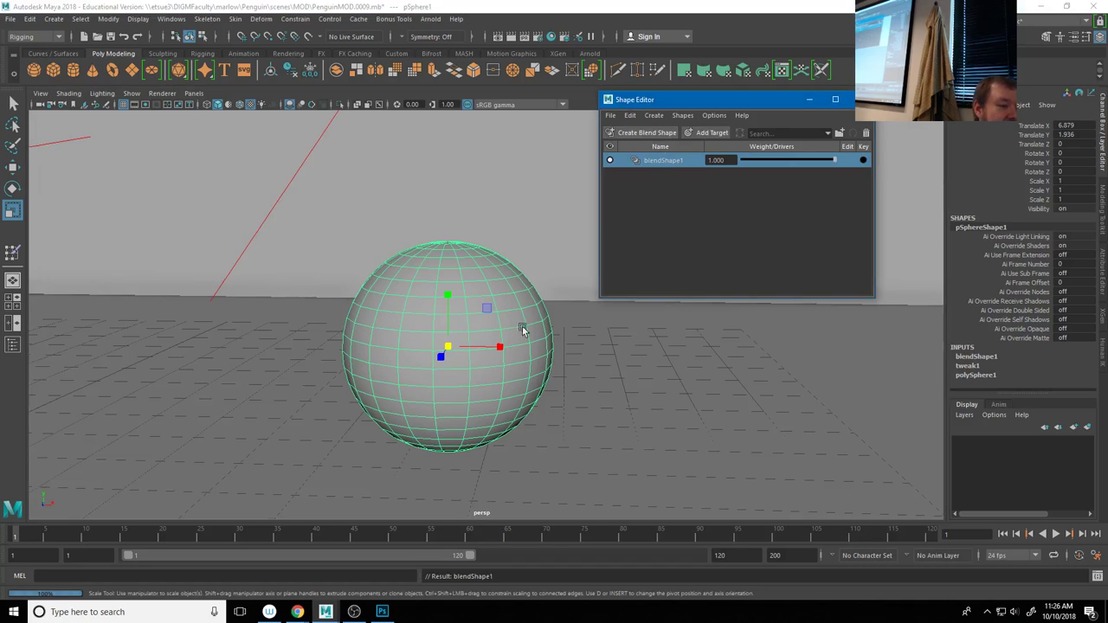
left_click_drag(549, 331, 576, 339, "alt")
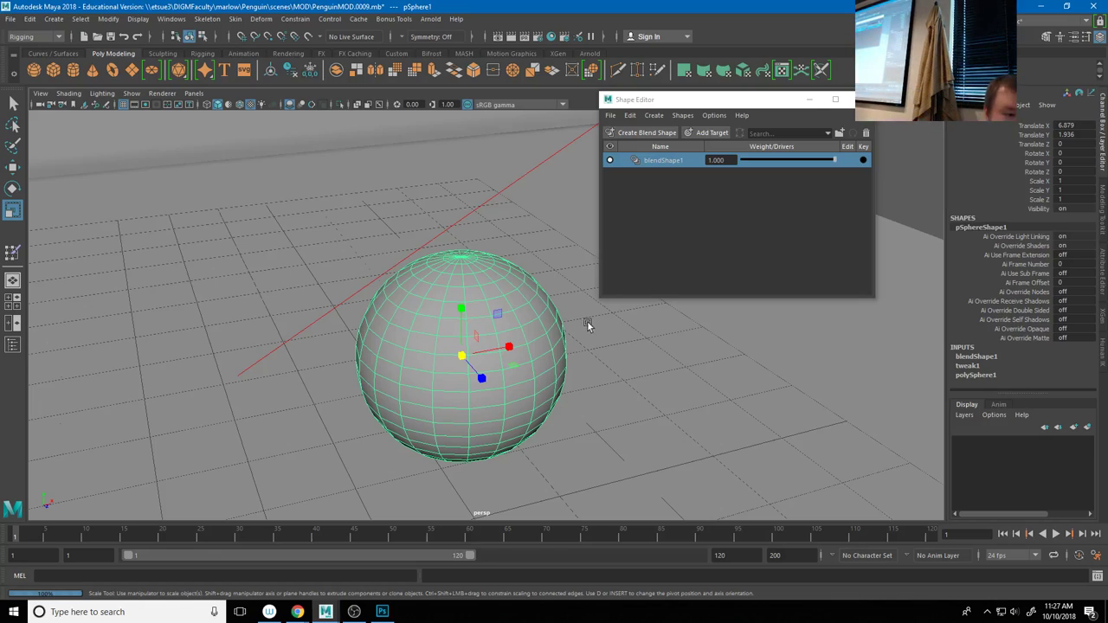
left_click(712, 134)
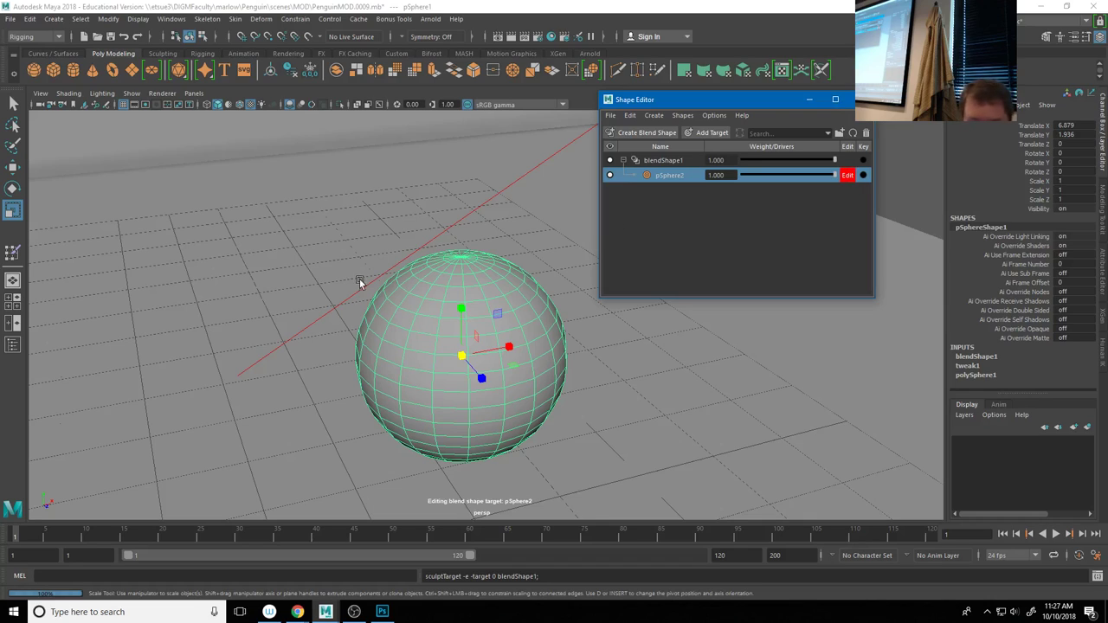
Scale the sphere's upper vertex rows flat in height to sculpt a level top for the first target
left_click_drag(402, 332, 383, 317, "alt")
right_click_drag(384, 317, 493, 321, "alt")
left_click_drag(493, 320, 487, 351, "alt")
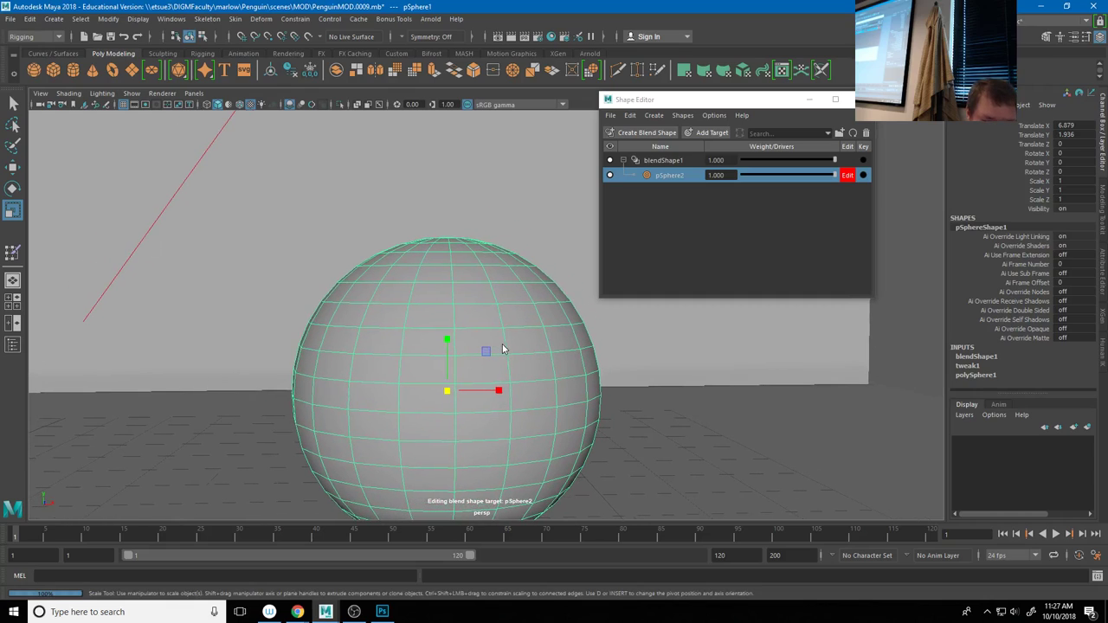
right_click(483, 339)
right_click_drag(480, 329, 442, 279)
left_click_drag(290, 185, 559, 295)
left_click_drag(448, 205, 620, 370)
key("w")
right_click_drag(620, 369, 428, 383, "alt")
left_click_drag(428, 383, 577, 336, "alt")
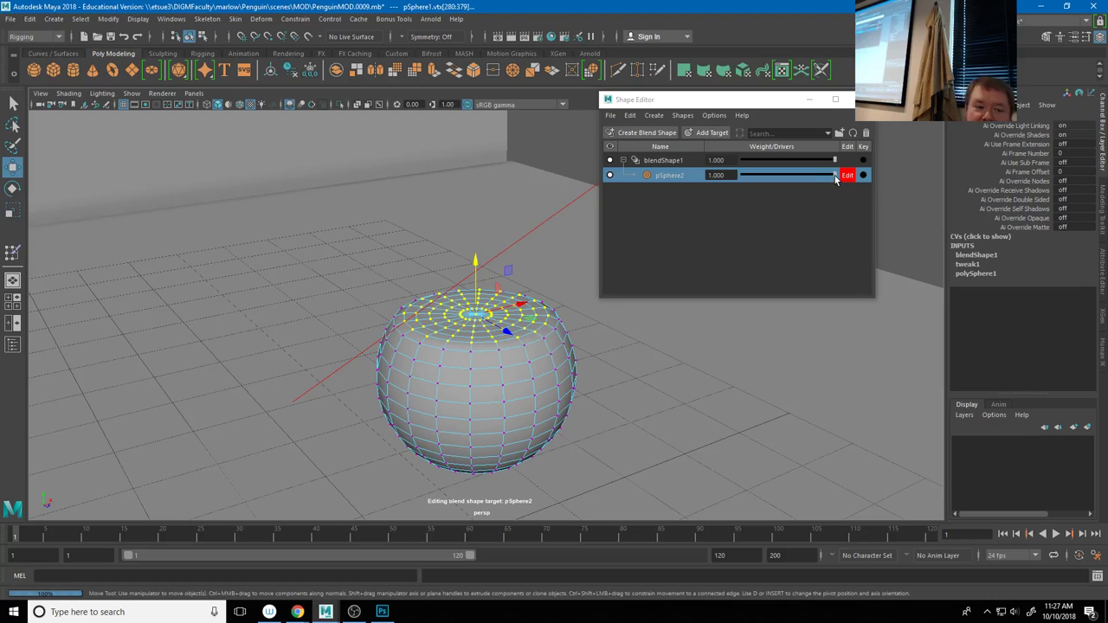
Lower the first target's weight to 0 and turn off its editing mode
left_click_drag(835, 176, 687, 173)
left_click_drag(790, 179, 646, 190)
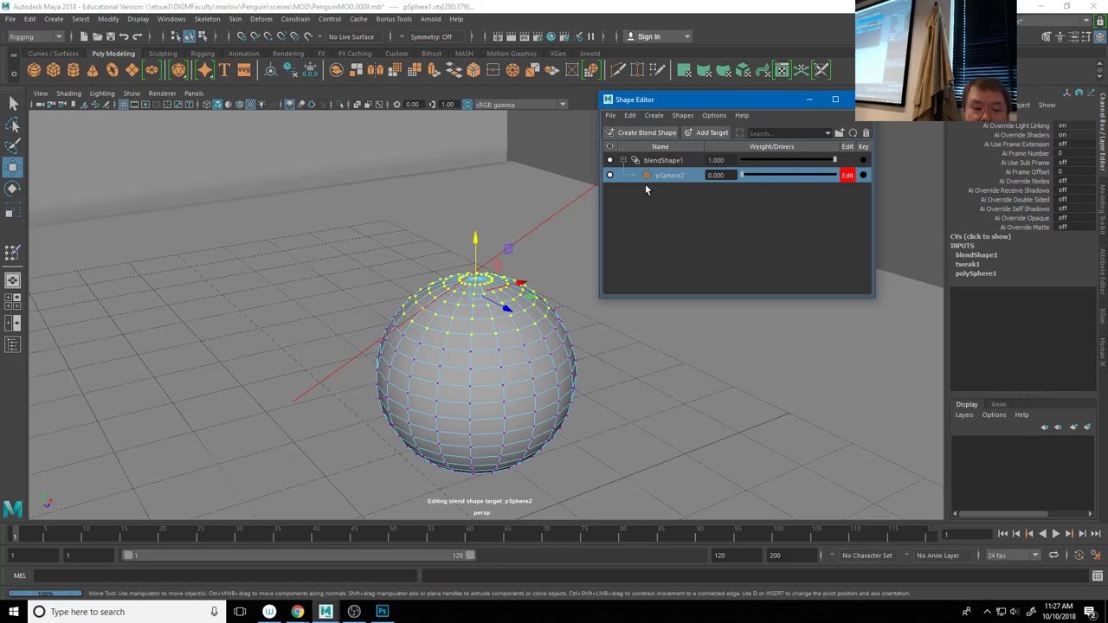
left_click(846, 176)
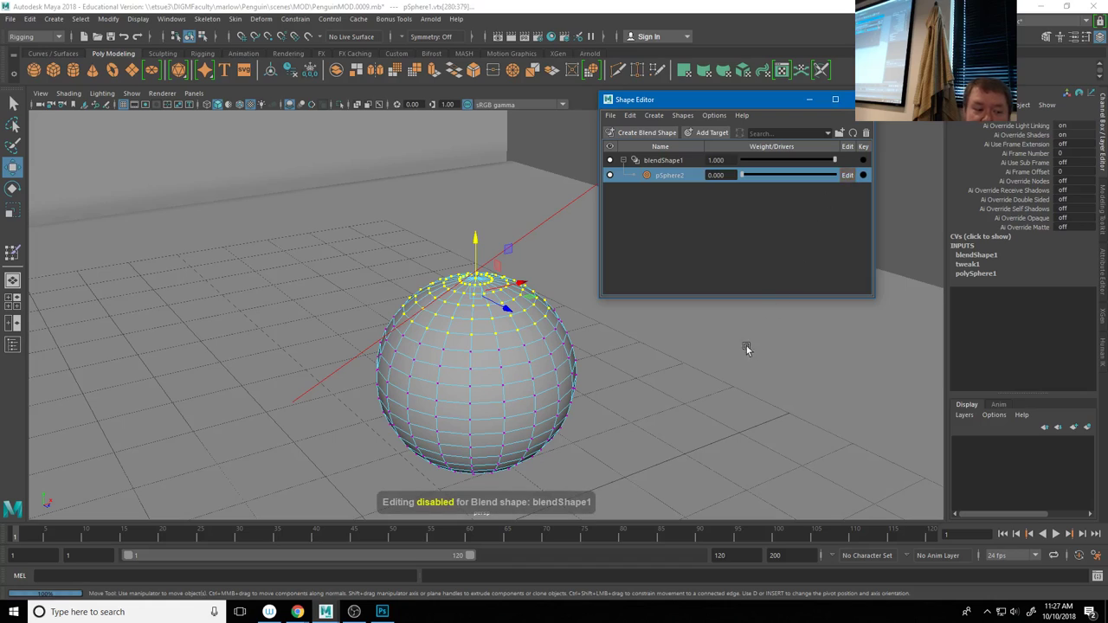
Add a second target and sculpt a flat base by flattening the sphere's lower vertex rows and raising them
left_click_drag(505, 398, 612, 372, "alt")
left_click_drag(702, 371, 725, 372, "alt")
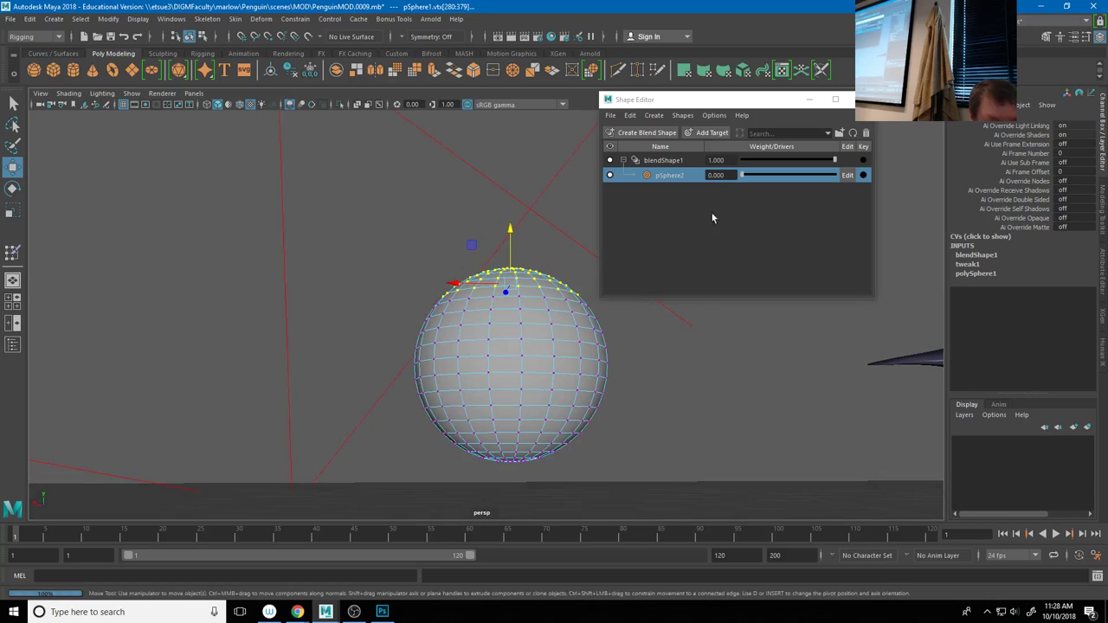
left_click(710, 135)
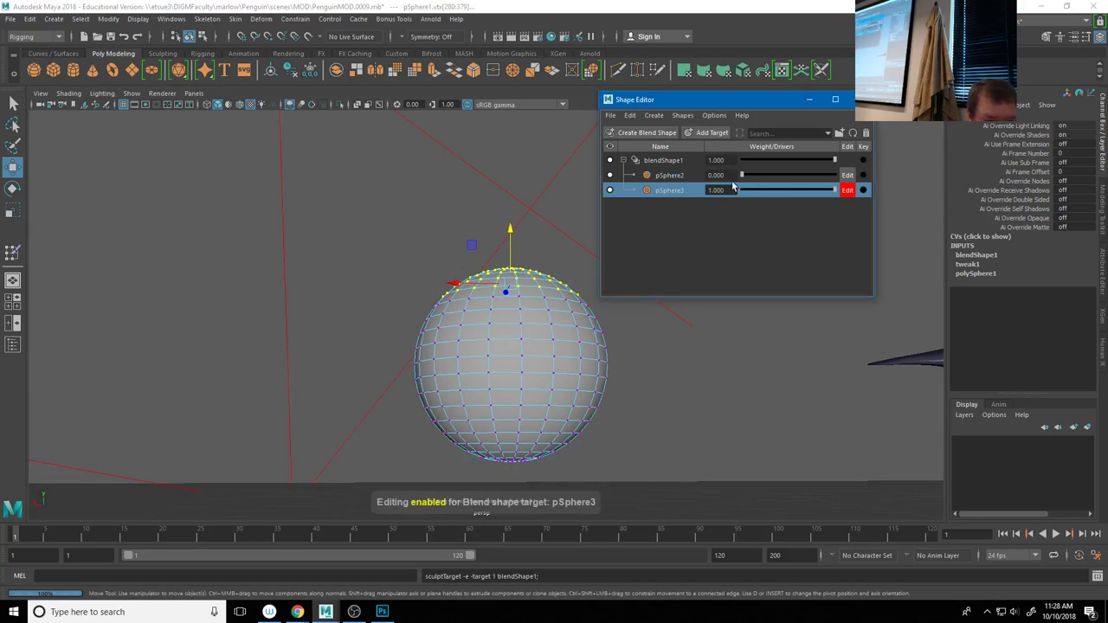
left_click_drag(439, 437, 580, 473)
key("r")
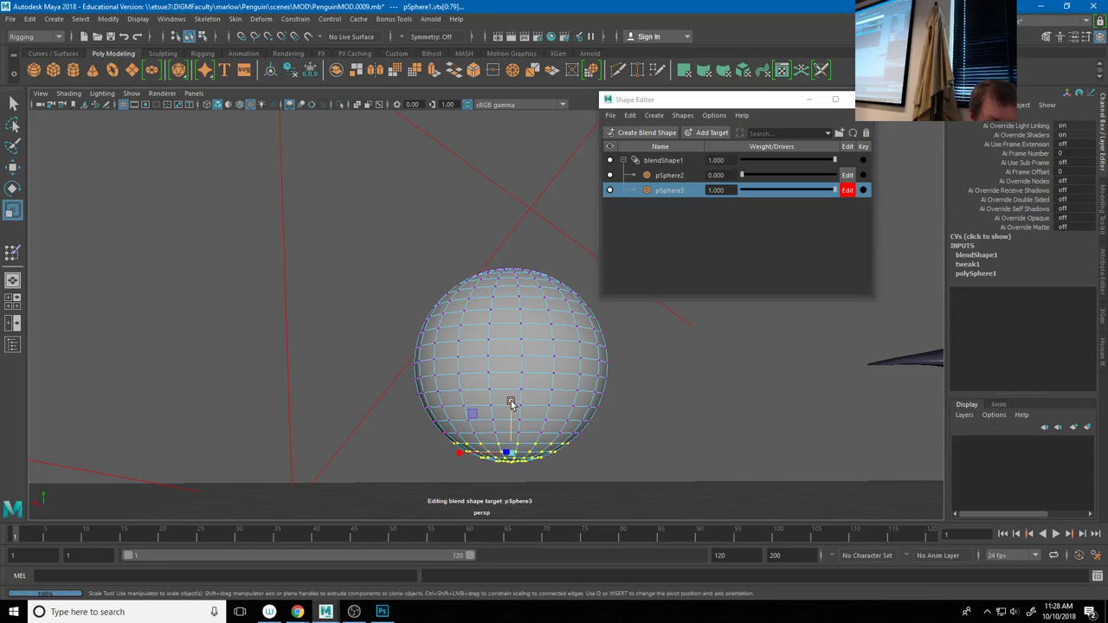
left_click_drag(510, 442, 509, 460)
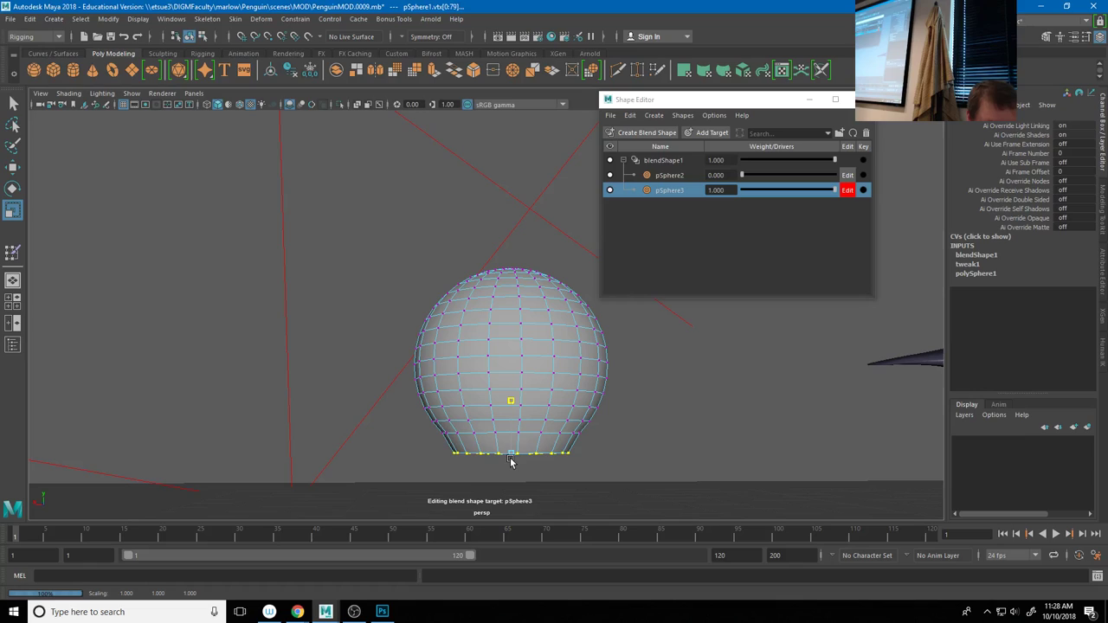
key("w")
left_click_drag(509, 413, 294, 373)
Lower the second target's weight to 0, return the sphere to object mode and turn off target editing
left_click(837, 199)
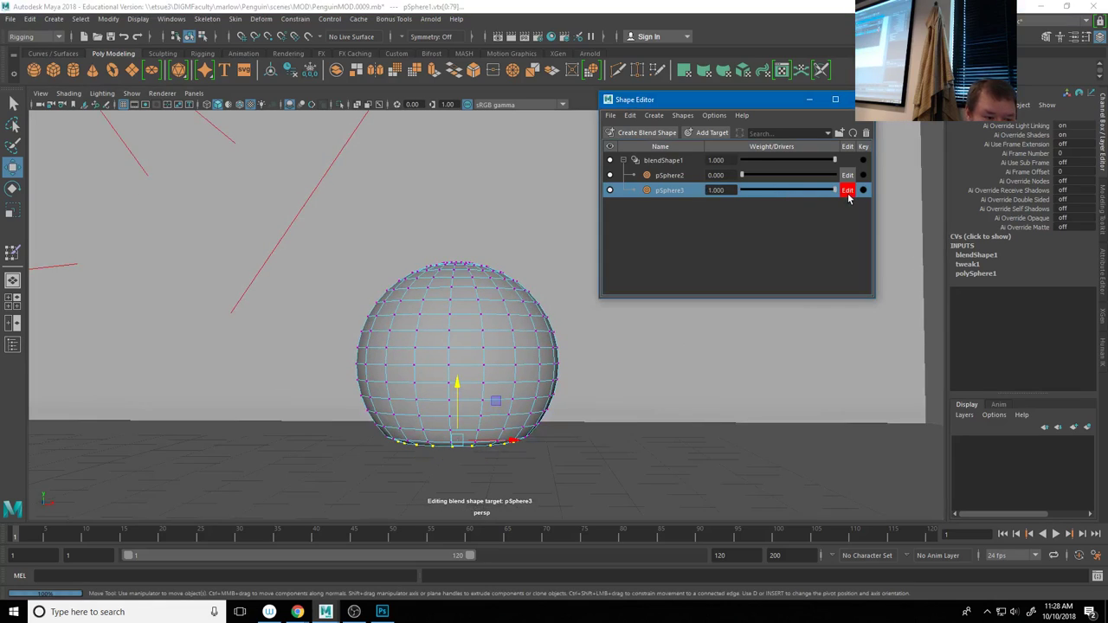
left_click_drag(834, 191, 677, 191)
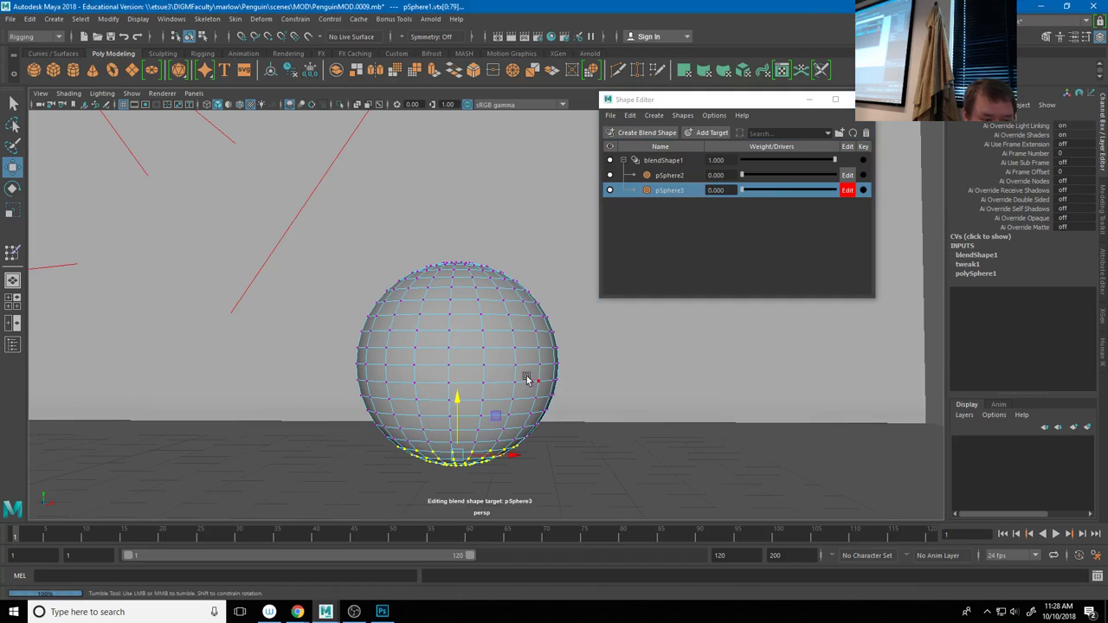
left_click_drag(529, 378, 490, 373, "alt")
right_click_drag(493, 381, 547, 265)
left_click(849, 190)
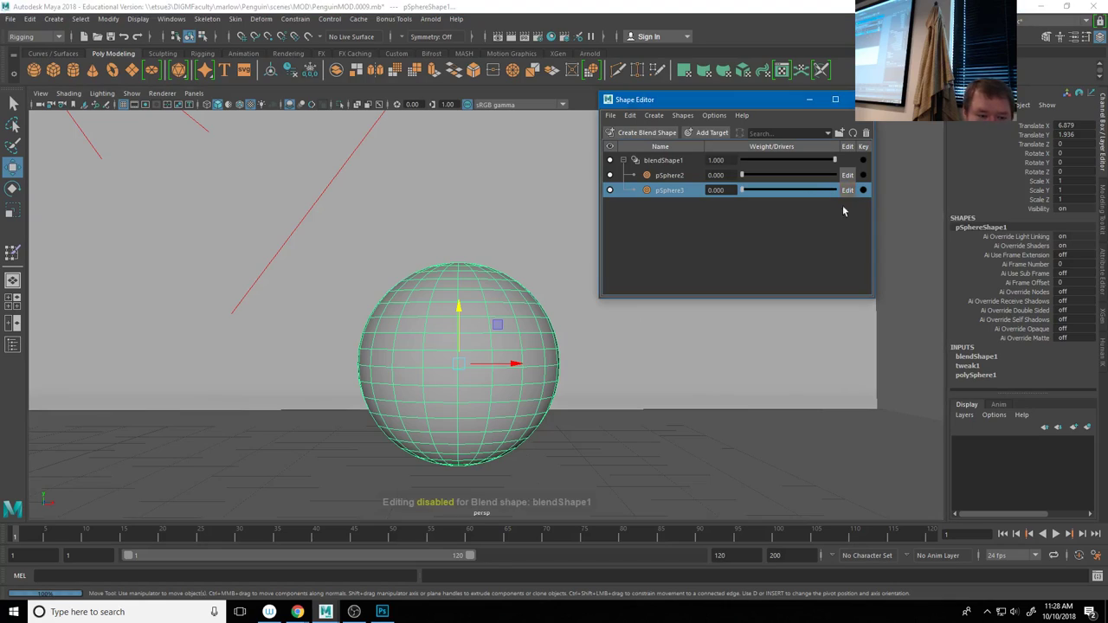
Rename the first blend shape target FlatTop and the second target FlatBottom
left_click(673, 177)
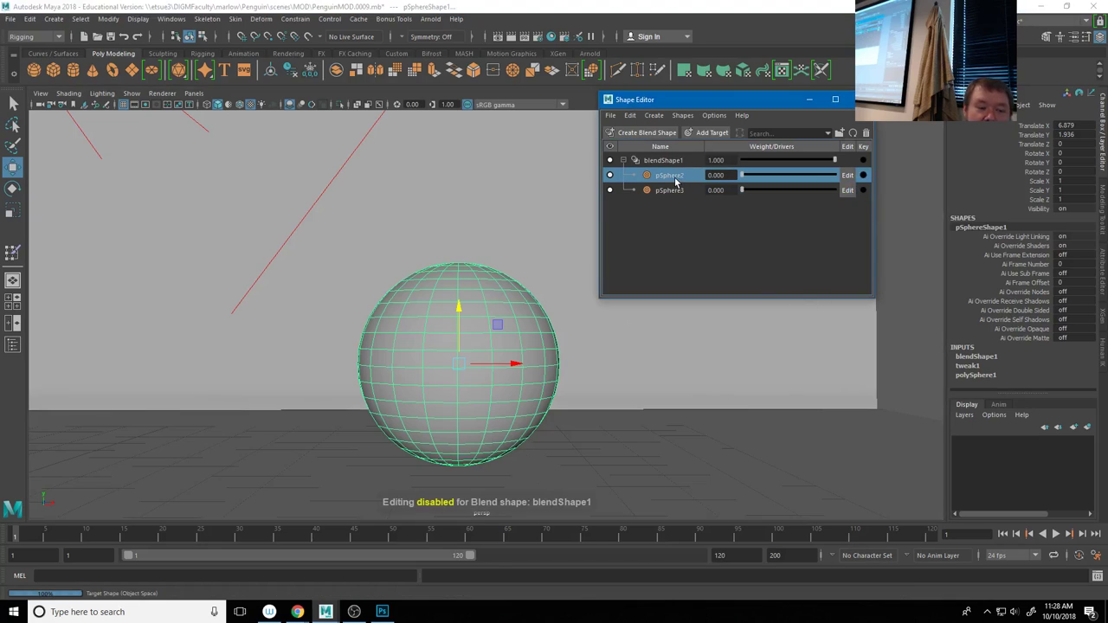
double_click(675, 176)
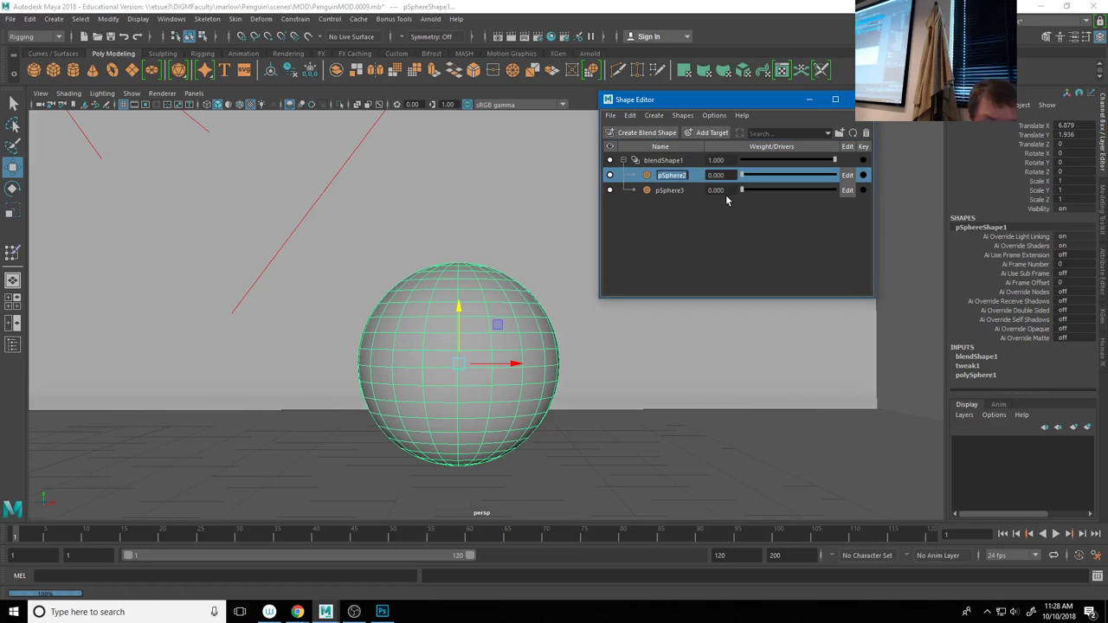
type("FlatTop")
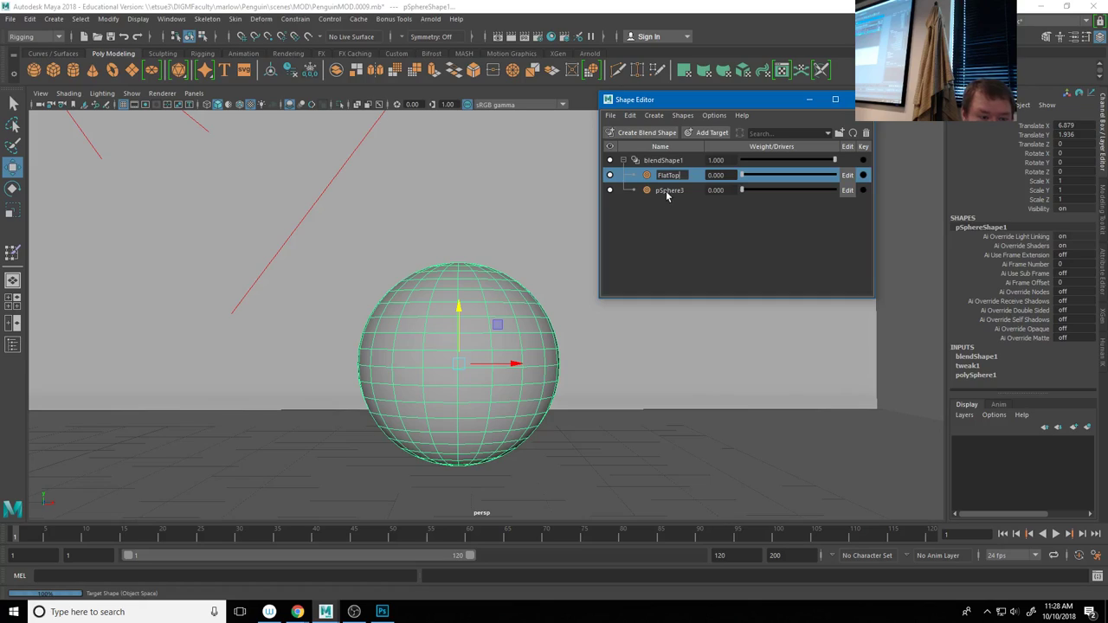
double_click(668, 190)
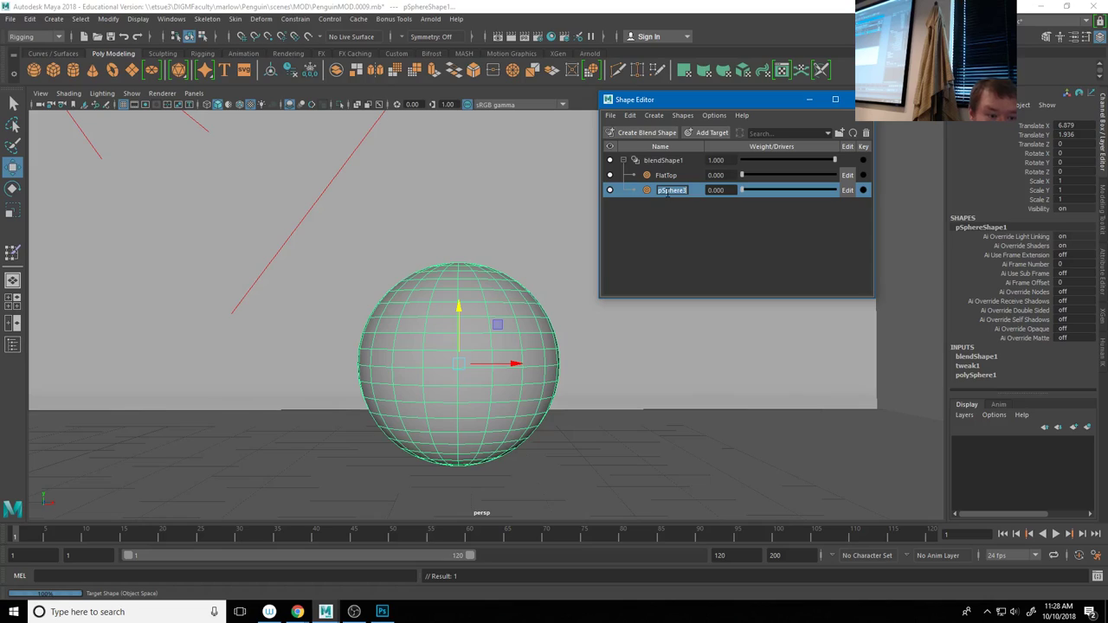
type("FlatBottom")
key("Return")
Add a third target and soft-select the sphere's middle edge loop with a falloff limited to the neighbouring rows
right_click_drag(517, 365, 530, 251)
double_click(530, 364)
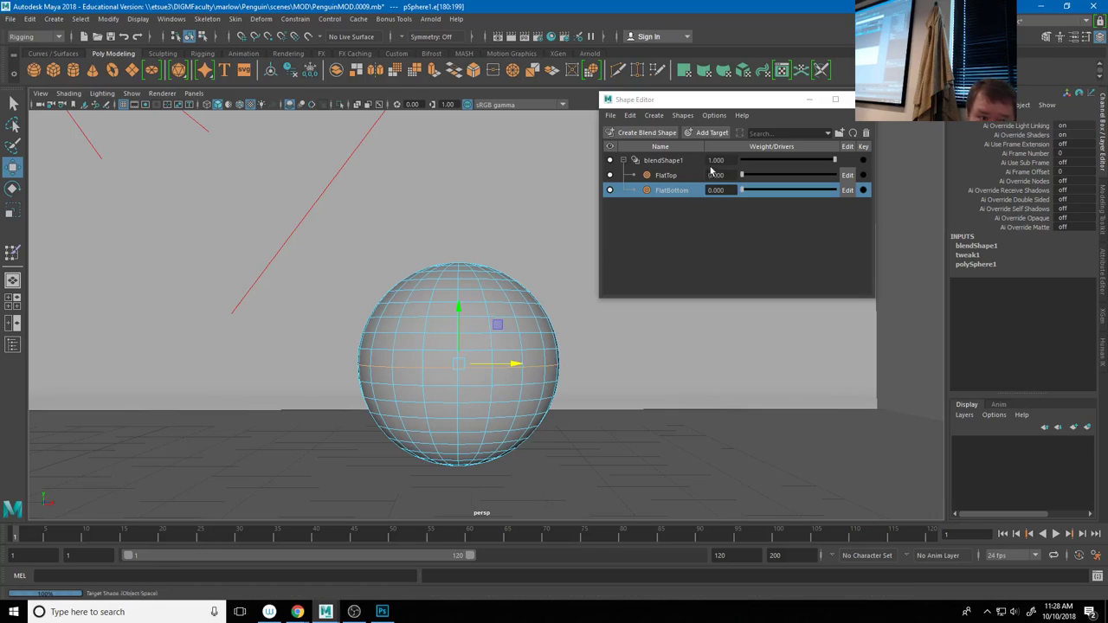
left_click(712, 132)
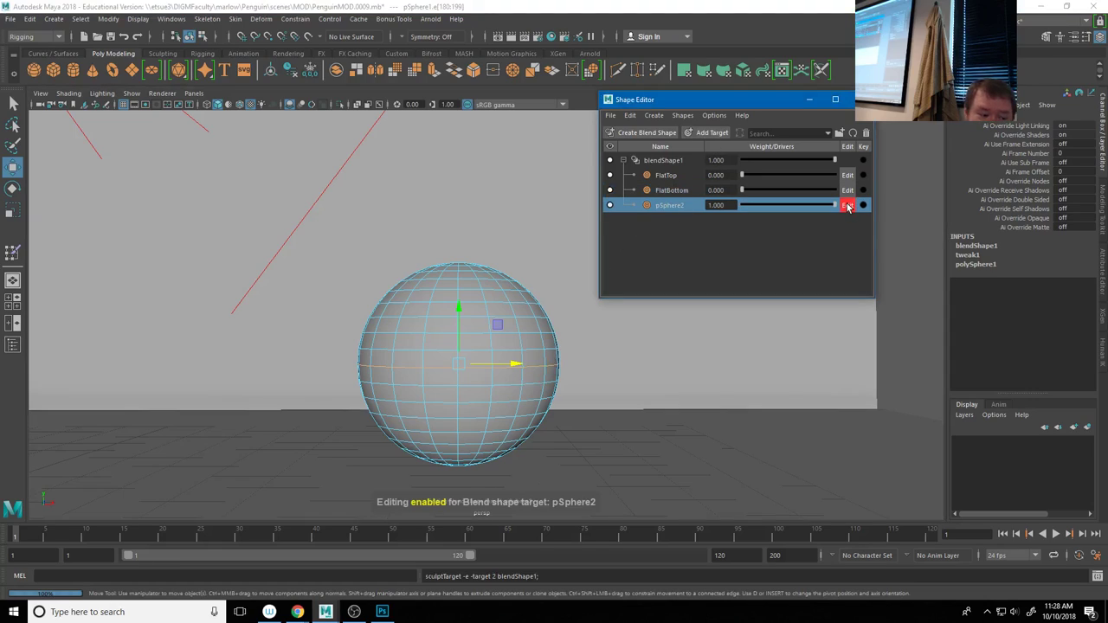
key("b")
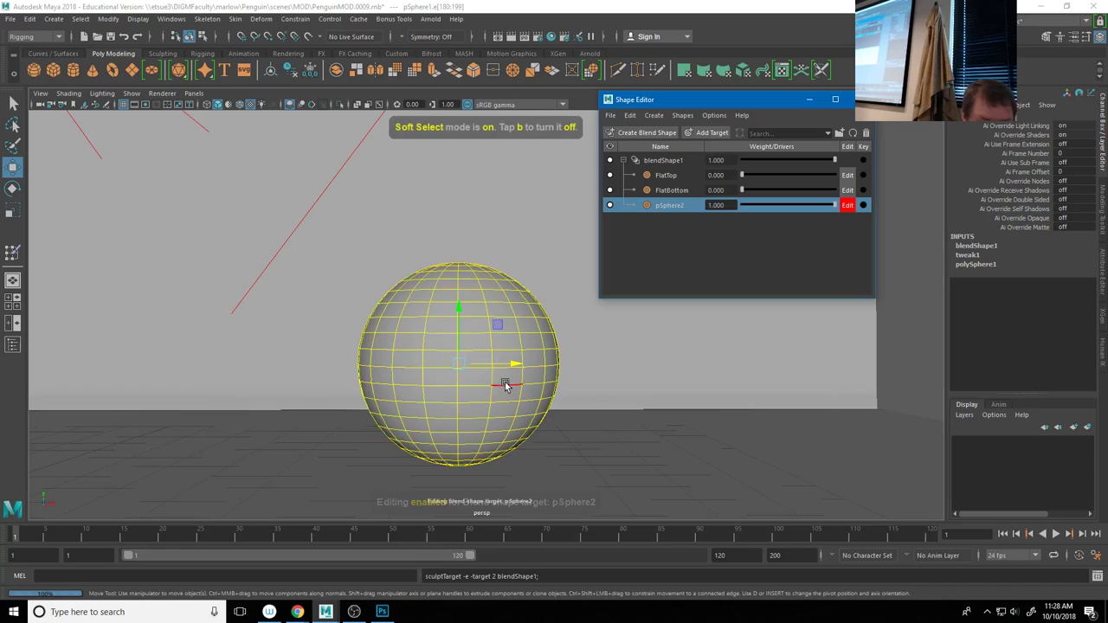
left_click(494, 322)
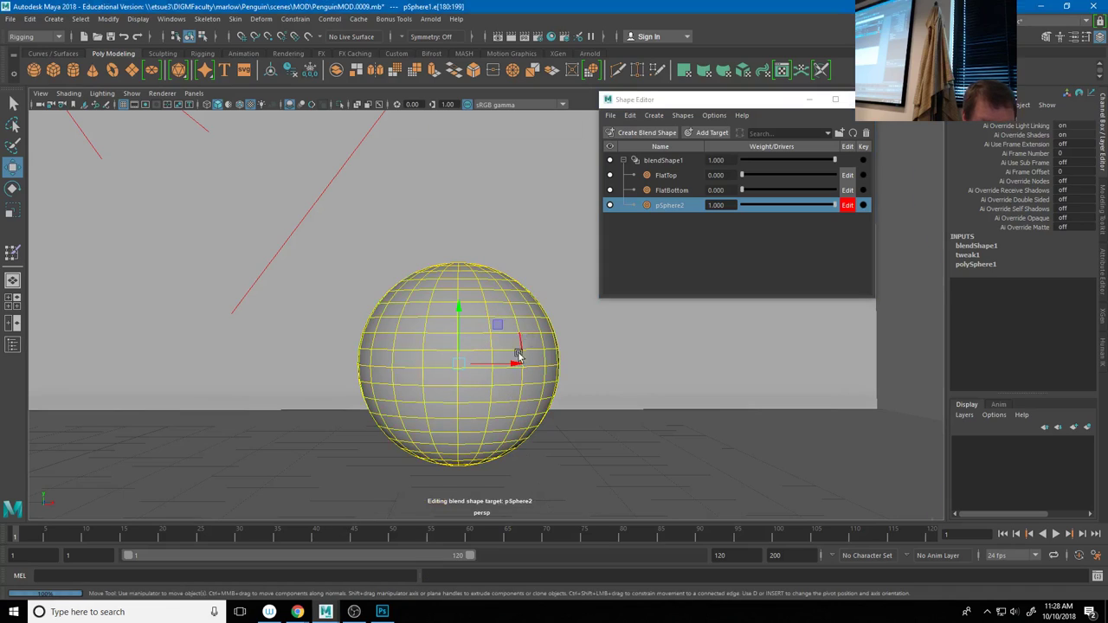
right_click_drag(380, 448, 470, 358)
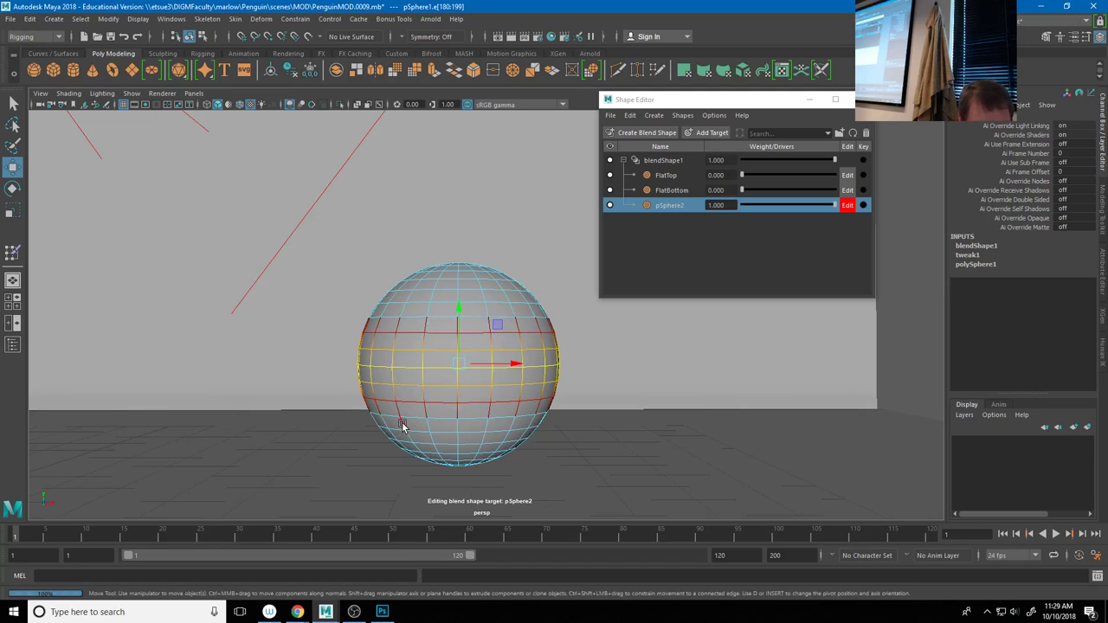
Scale the sphere's soft-selected middle edge loop inward to pinch its waist, undoing the trial scalings
key("e")
key("r")
left_click_drag(465, 389, 399, 391, "alt")
left_click_drag(460, 317, 459, 273)
key("ctrl+z")
key("ctrl+z")
key("ctrl+z")
key("ctrl+z")
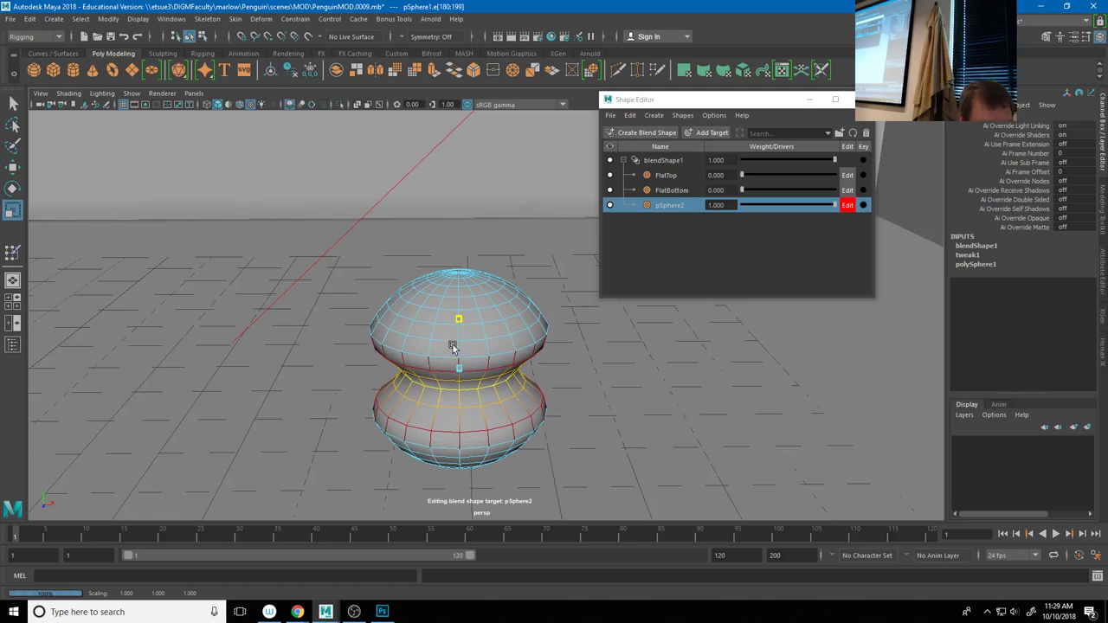
Undo the last scaling, widen the soft-selection falloff and compress the pinched waist in height
left_click_drag(449, 395, 452, 375, "alt")
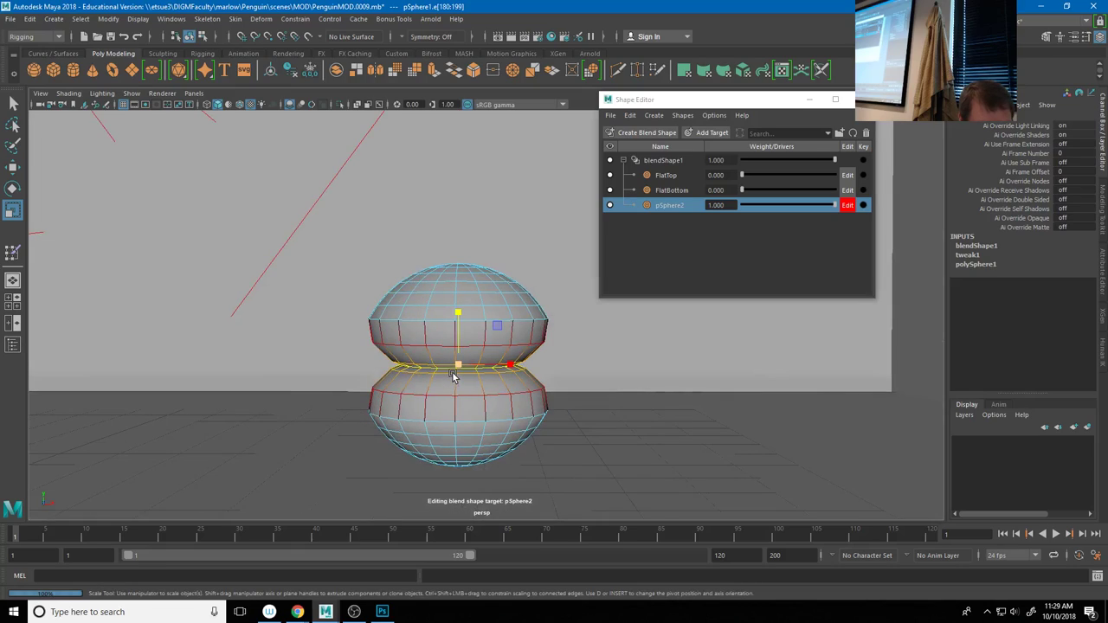
key("ctrl+z")
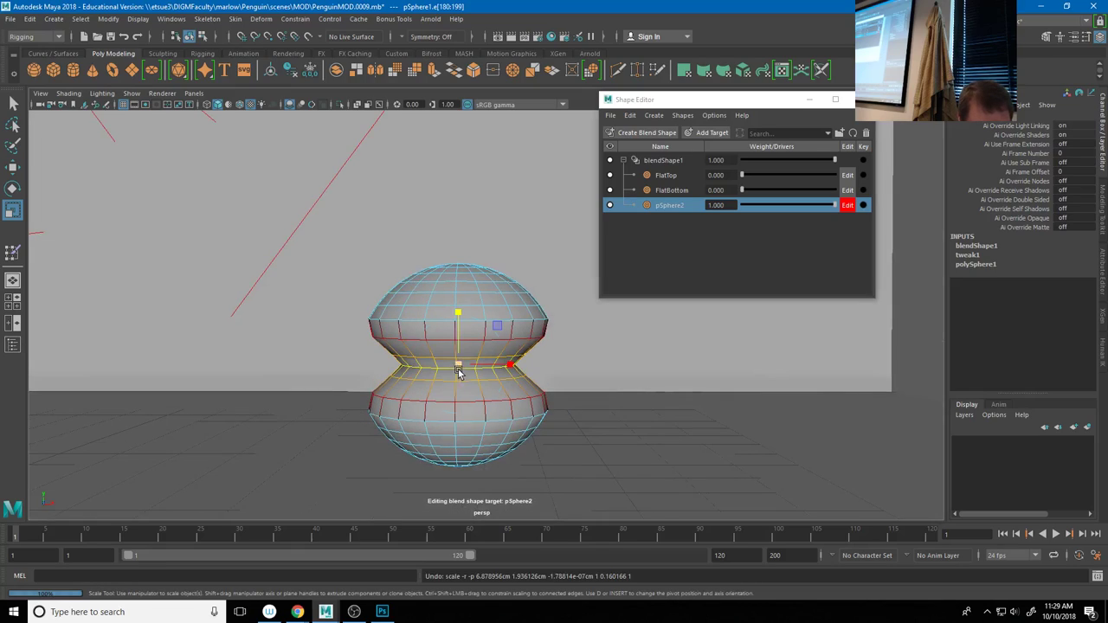
key("ctrl+z")
left_click_drag(460, 317, 460, 336)
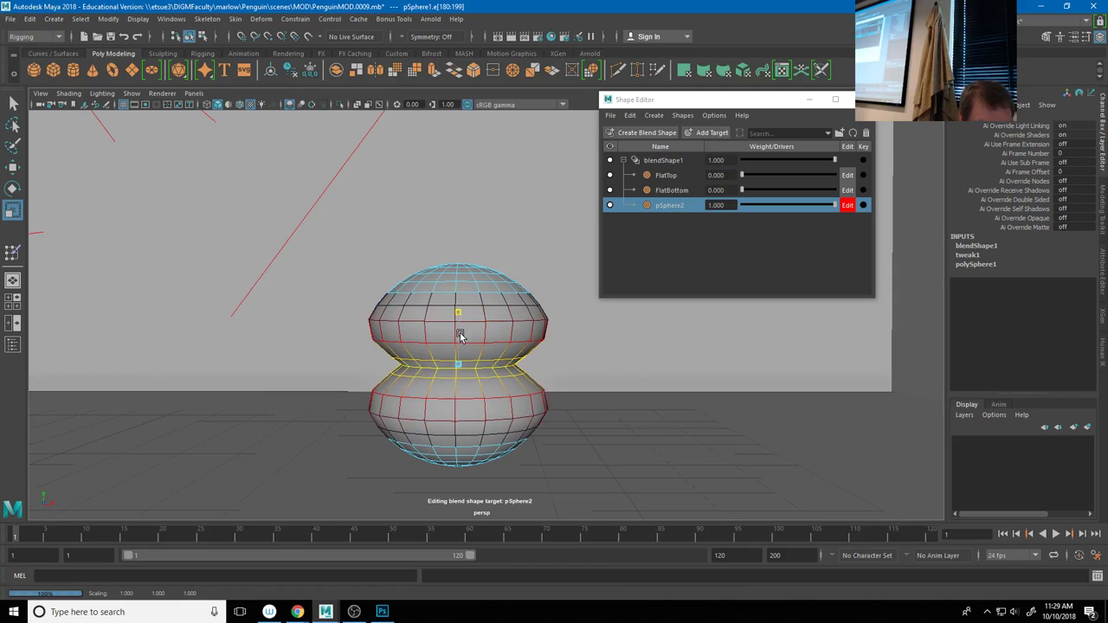
left_click_drag(498, 374, 661, 275, "alt")
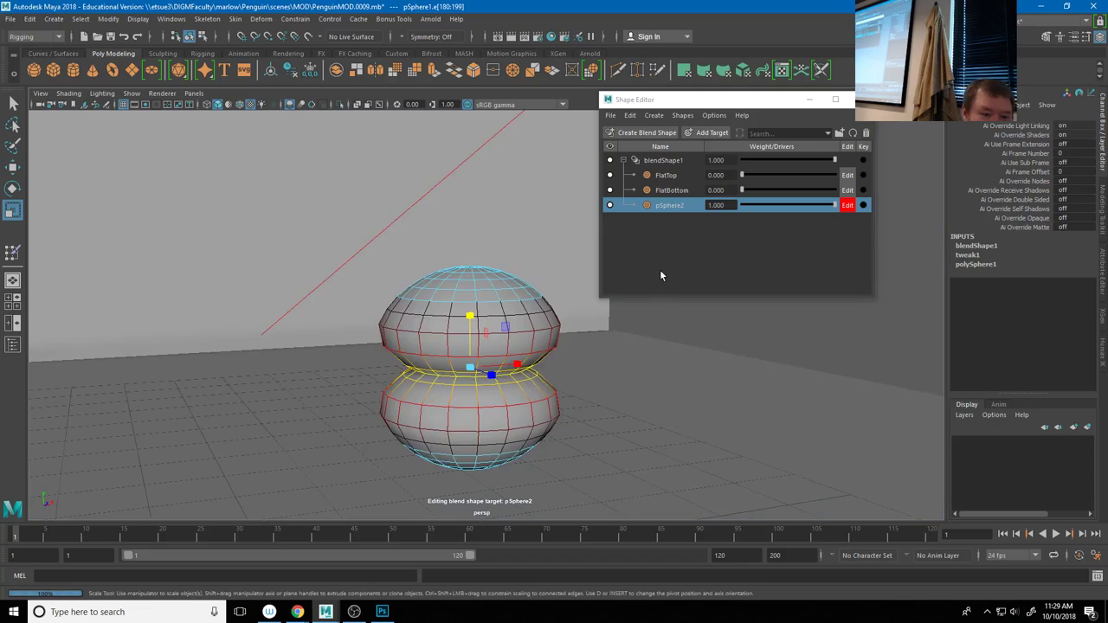
Turn off editing for the third target and rename it PinchedCenter
left_click(848, 206)
double_click(669, 206)
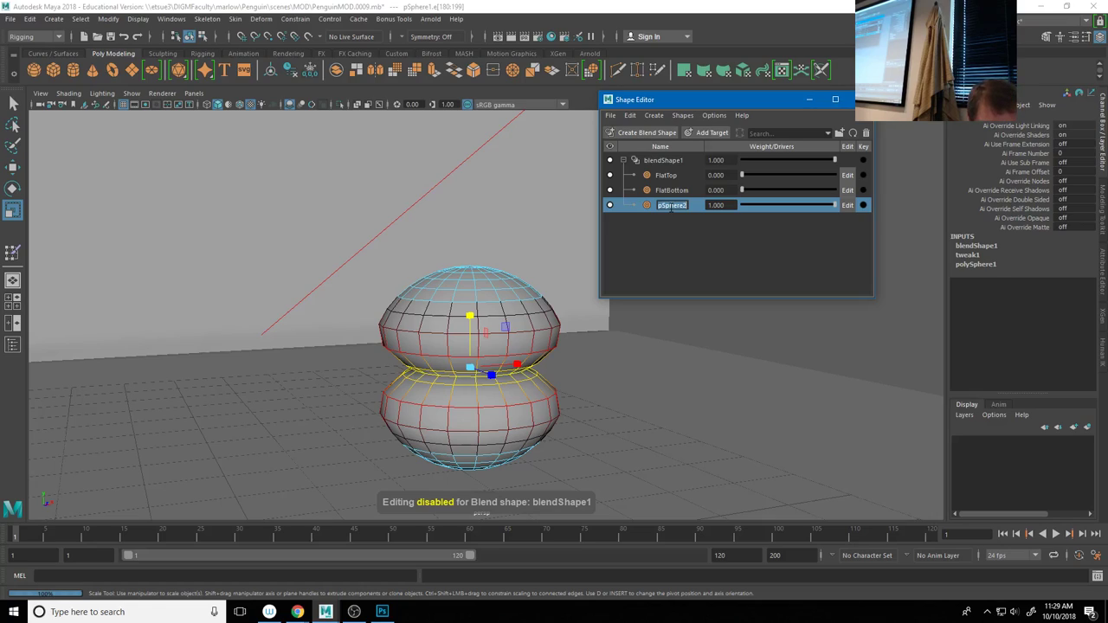
type("PinchedCenter")
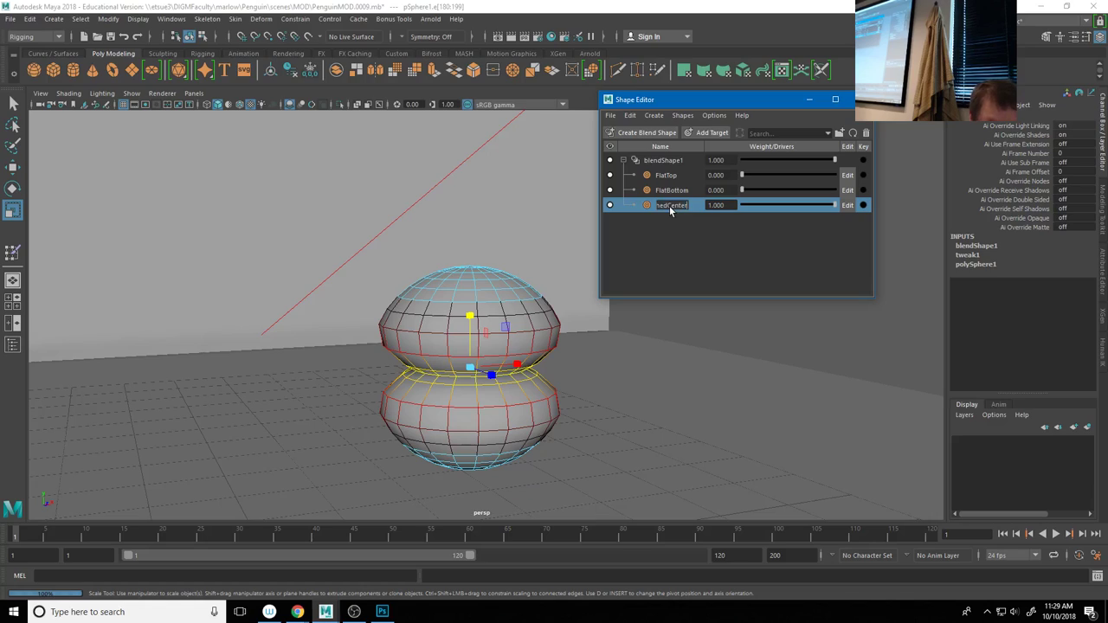
key("Return")
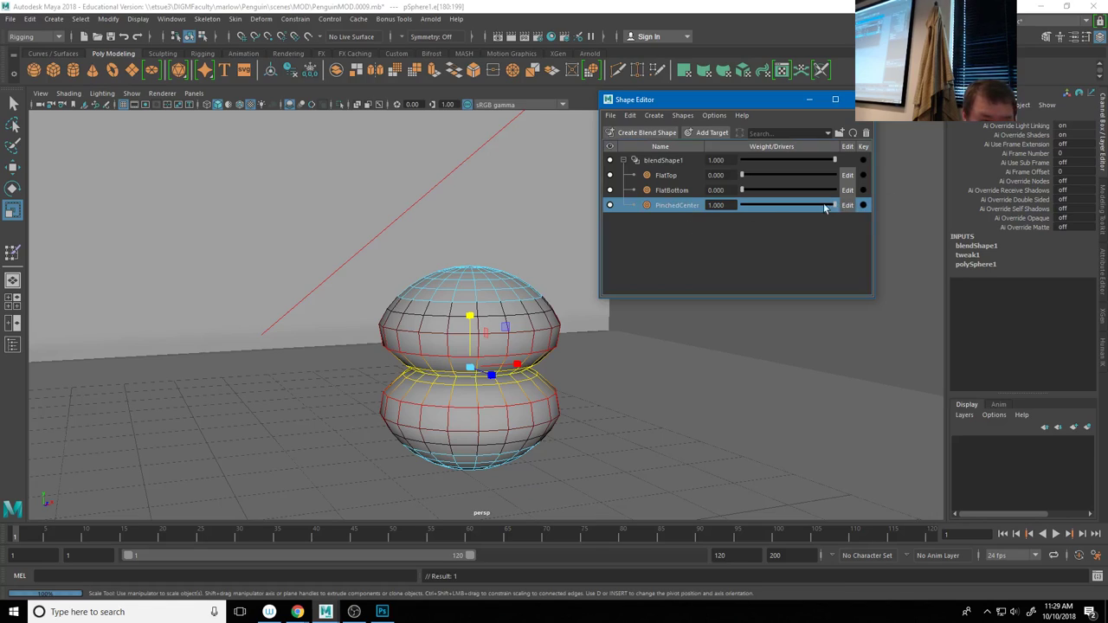
Lower the PinchedCenter weight to 0 and return the sphere to object mode
left_click_drag(831, 205, 742, 207)
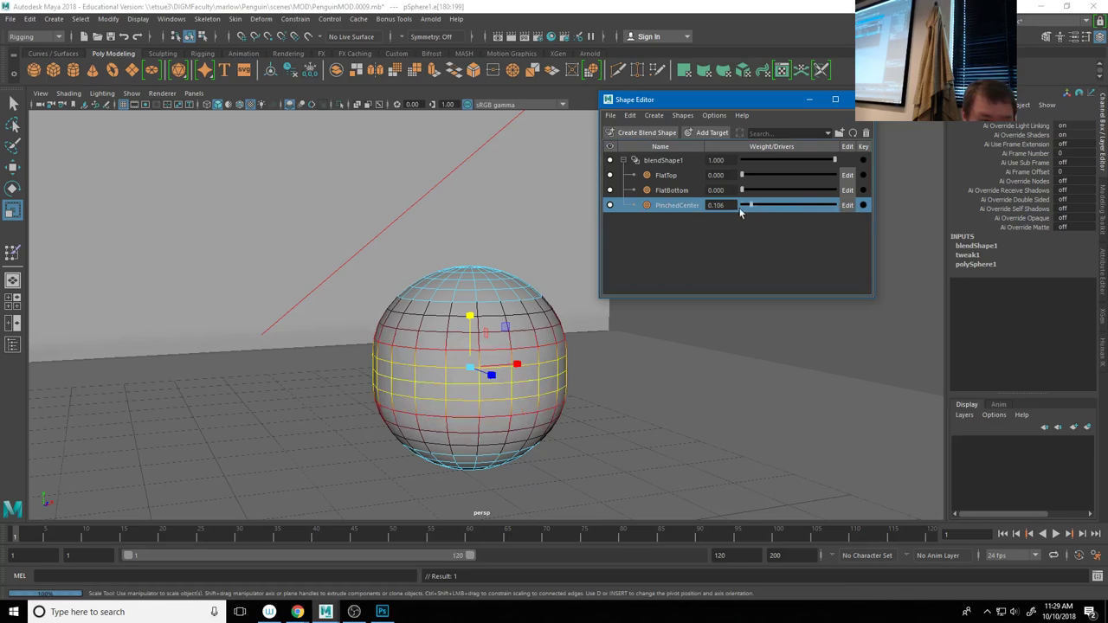
left_click(748, 264)
mouse_move(511, 317)
left_mouse_down("alt")
mouse_move(478, 318)
mouse_move(489, 319)
left_mouse_up("alt")
right_click_drag(489, 279, 543, 274)
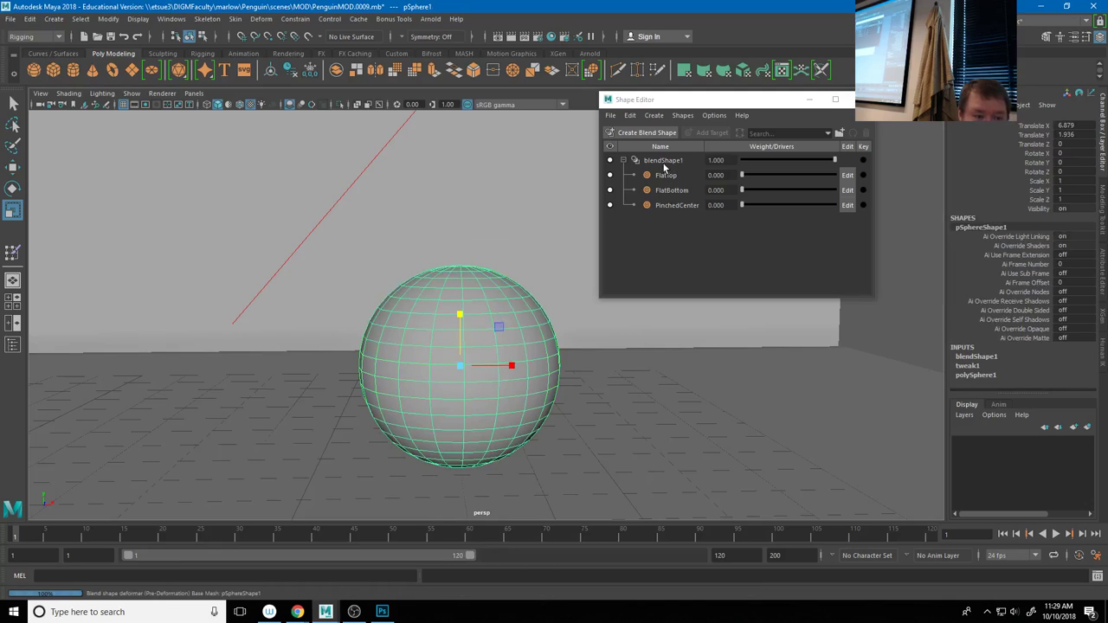
Add a fourth target to blendShape1 and name it Horns
left_click(665, 163)
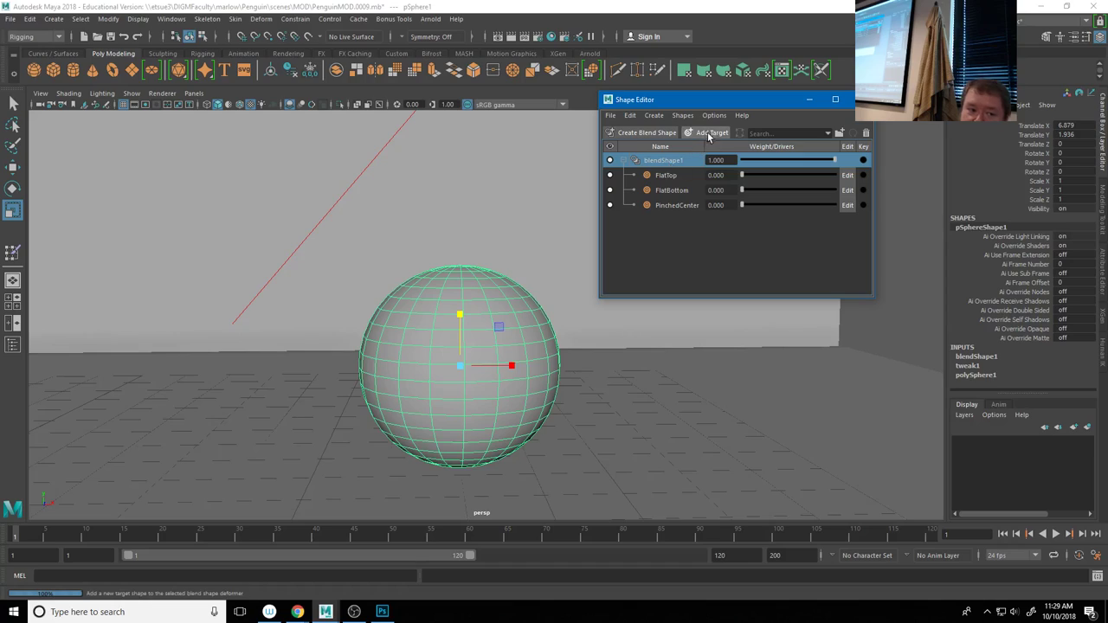
left_click(709, 132)
double_click(679, 220)
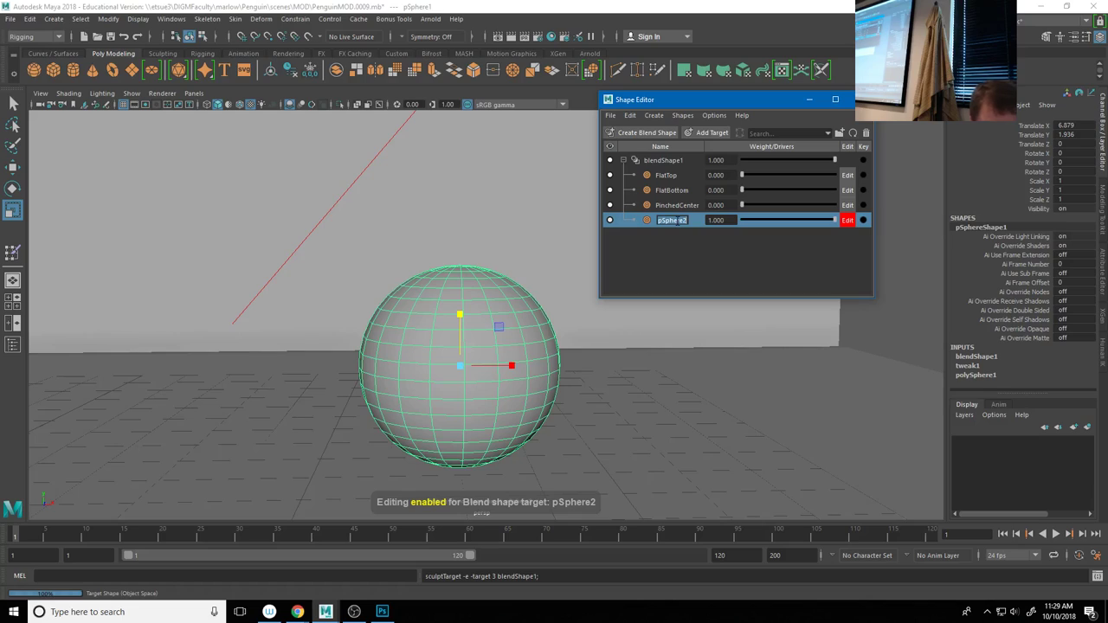
type("Horns")
key("Return")
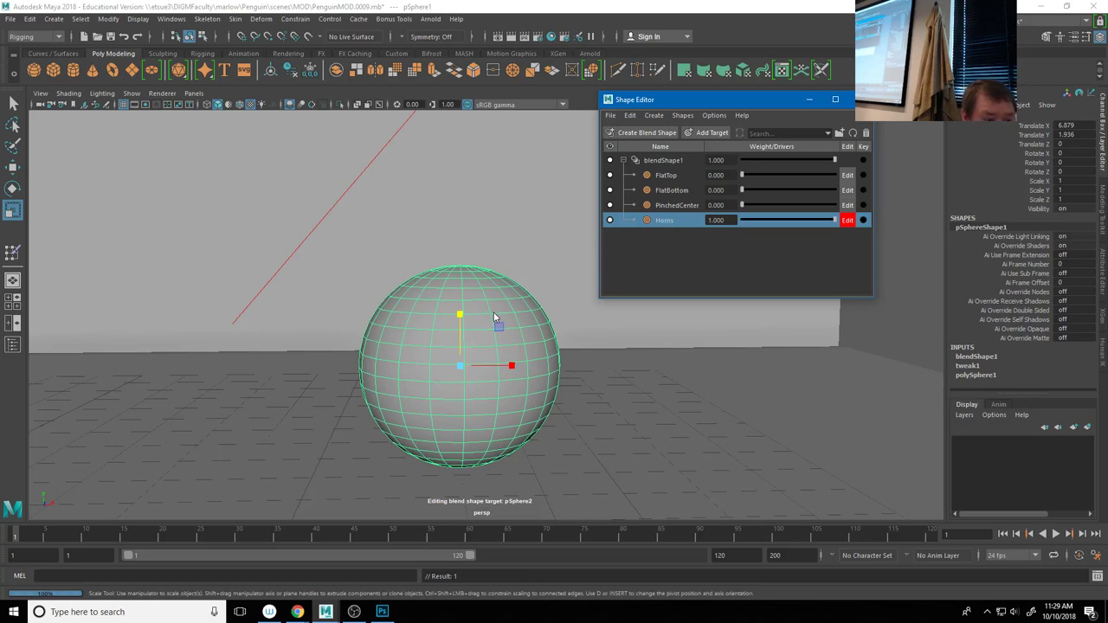
Select two matching vertices on either side of the sphere's upper front for moving with the Move tool
right_click(494, 279)
left_click(438, 279)
left_click(425, 287)
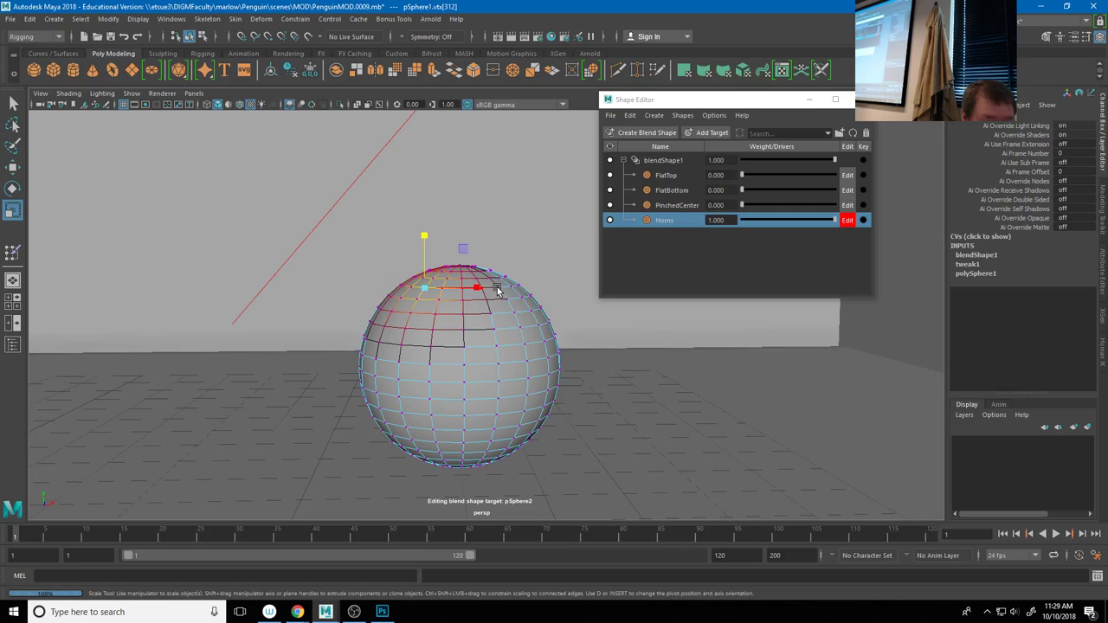
key("shift+period")
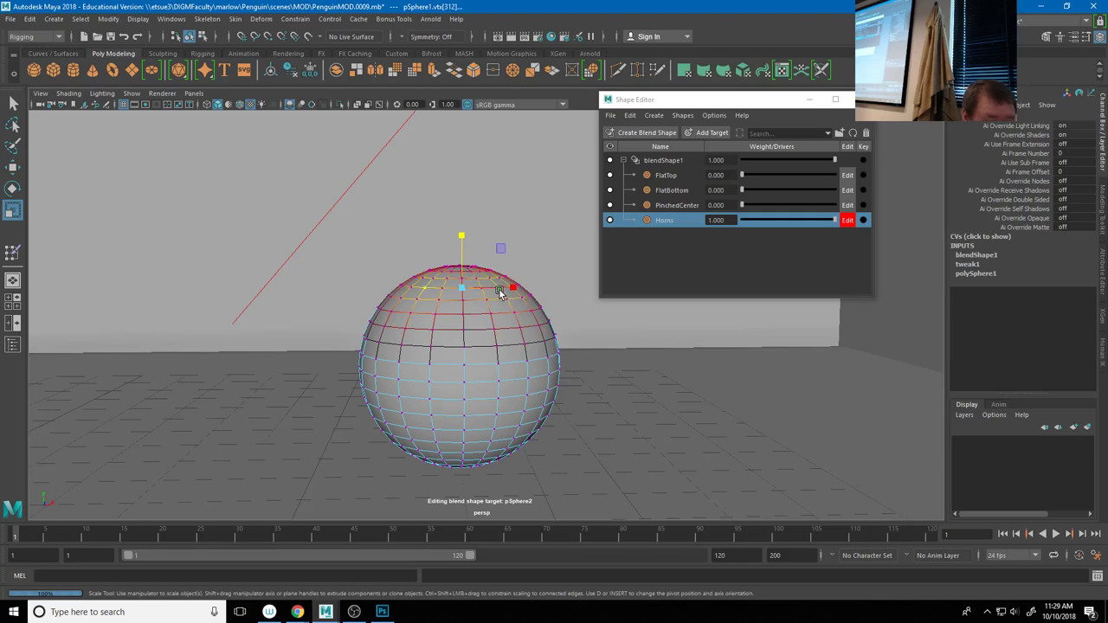
key("w")
Try raising the two selected vertices with a wide and a very narrow soft-selection falloff
left_click_drag(465, 232, 462, 138)
key("ctrl+z")
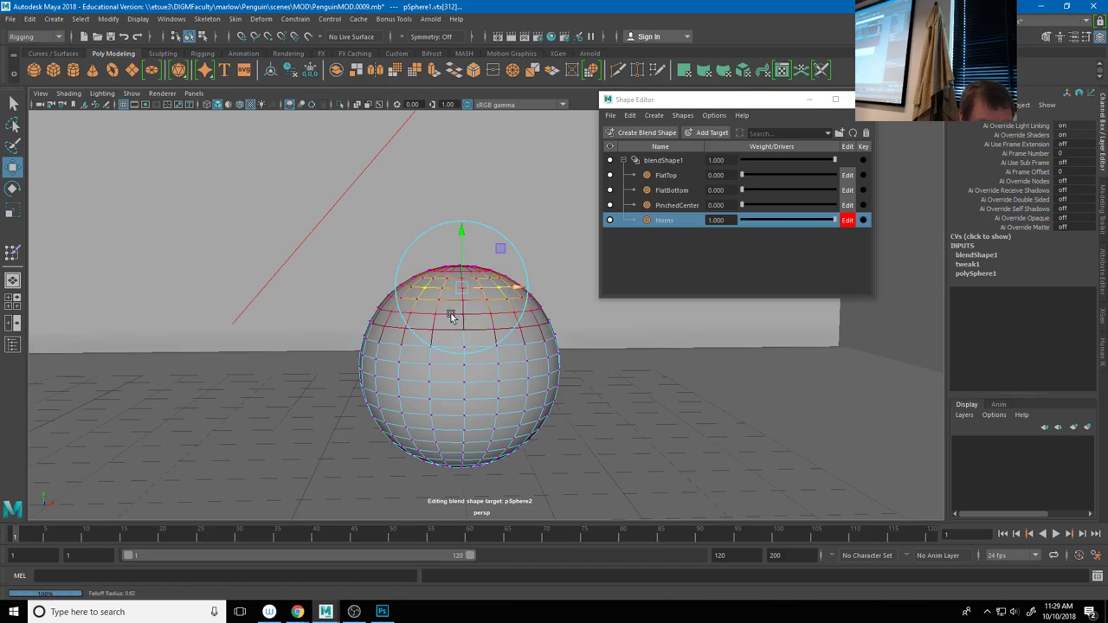
key("shift+comma")
left_click_drag(465, 275, 462, 196)
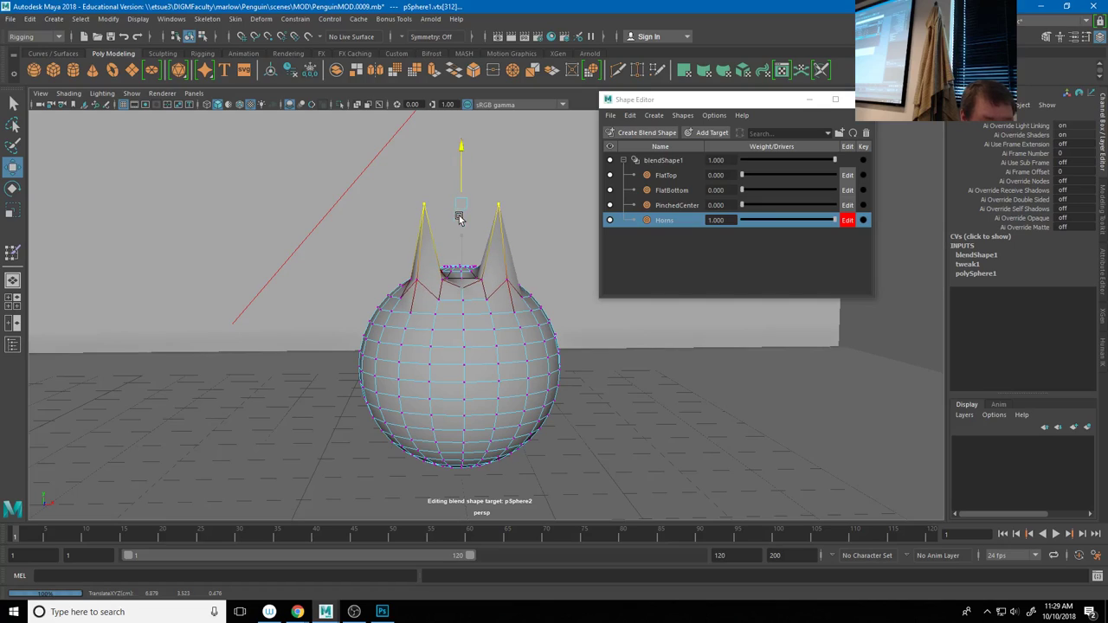
key("ctrl+z")
Widen the soft-selection falloff slightly and raise the two vertices to form tall horns on the sphere
left_click_drag(464, 285, 478, 290)
left_click_drag(461, 253, 462, 148)
left_click_drag(439, 291, 565, 234, "alt")
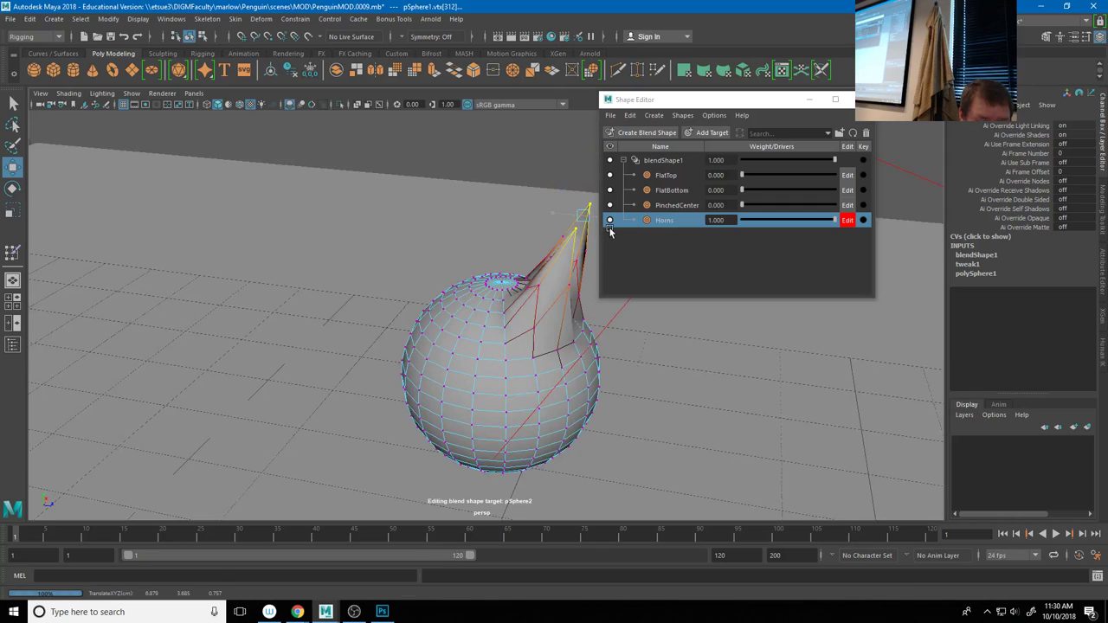
left_click_drag(521, 327, 409, 312, "alt")
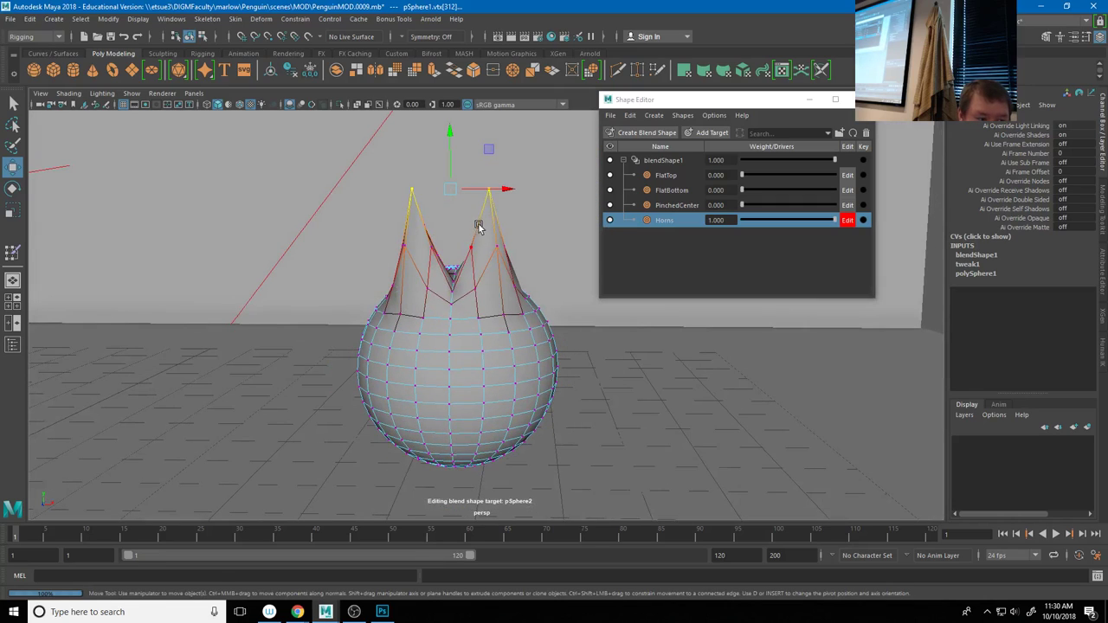
Scale the two horn tips farther apart horizontally and leave vertex mode
key("r")
left_click_drag(497, 191, 519, 201)
right_click_drag(500, 279, 543, 268)
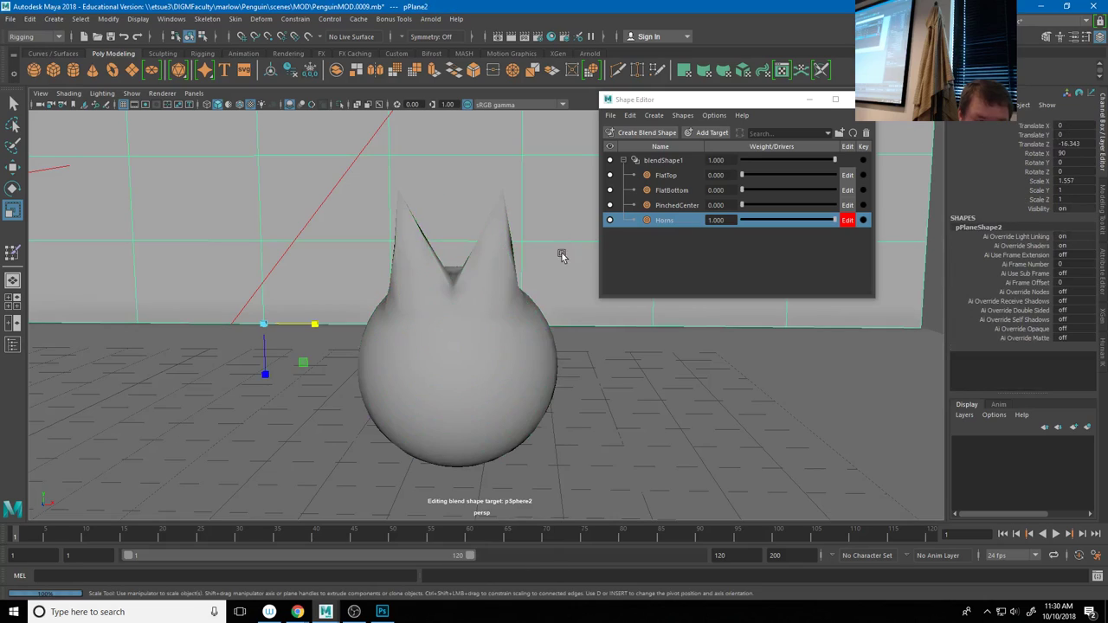
Lower the Horns weight to 0 and turn off editing for that target
right_click_drag(577, 358, 632, 261, "alt")
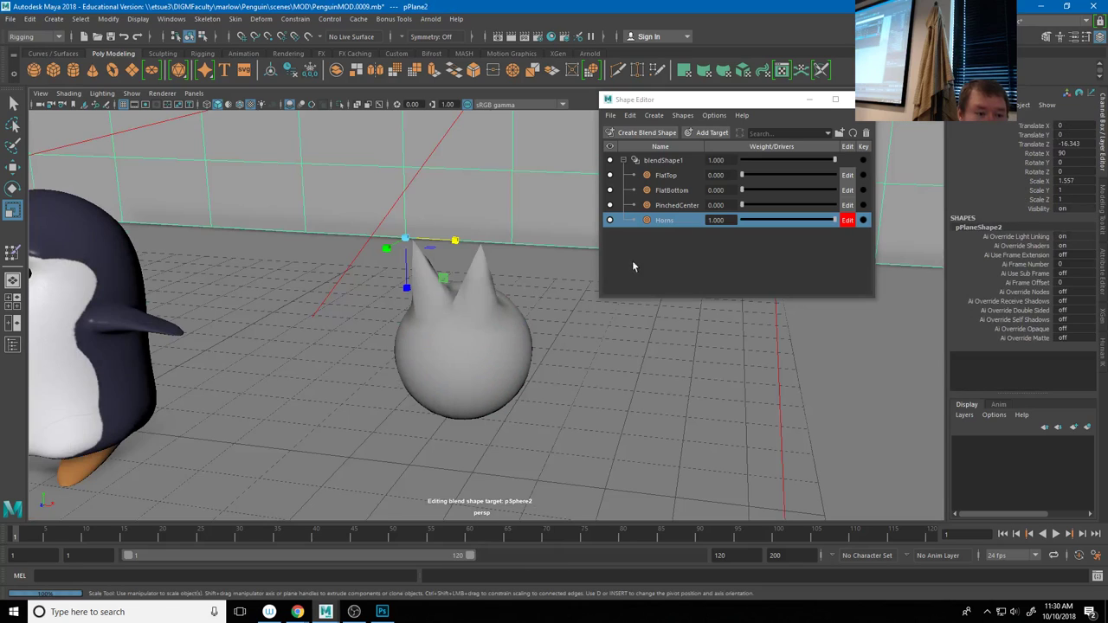
left_click_drag(833, 220, 740, 222)
left_click(847, 221)
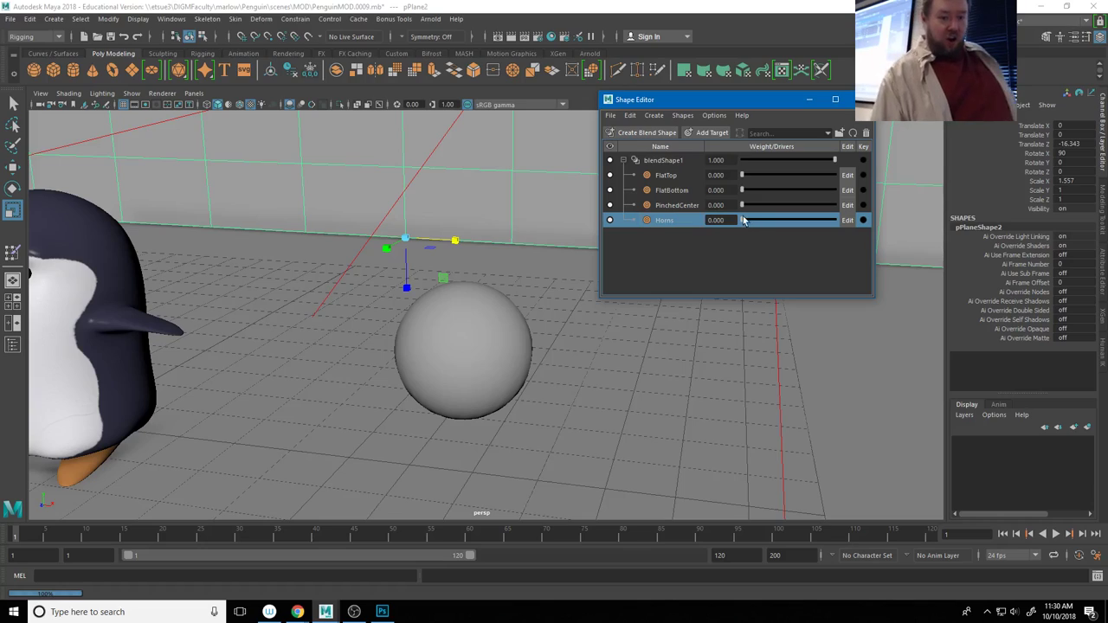
Test target combinations: FlatTop and FlatBottom at weight 1, and FlatTop with PinchedCenter at 1 and FlatBottom at 0
left_click_drag(742, 175, 847, 182)
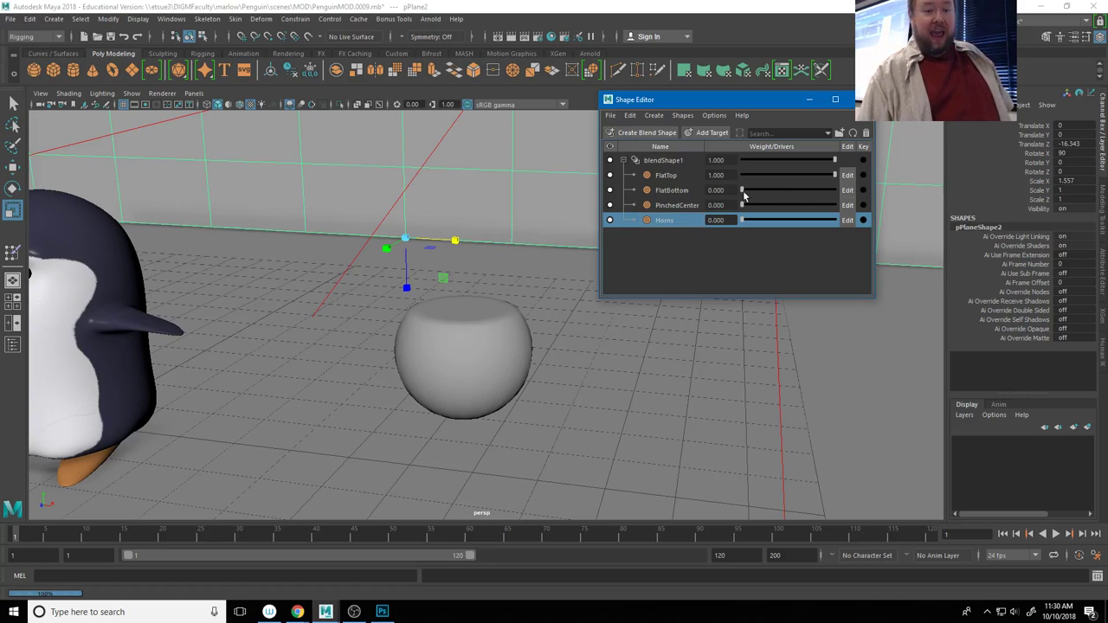
left_click_drag(741, 190, 803, 191)
left_click_drag(657, 374, 669, 362, "alt")
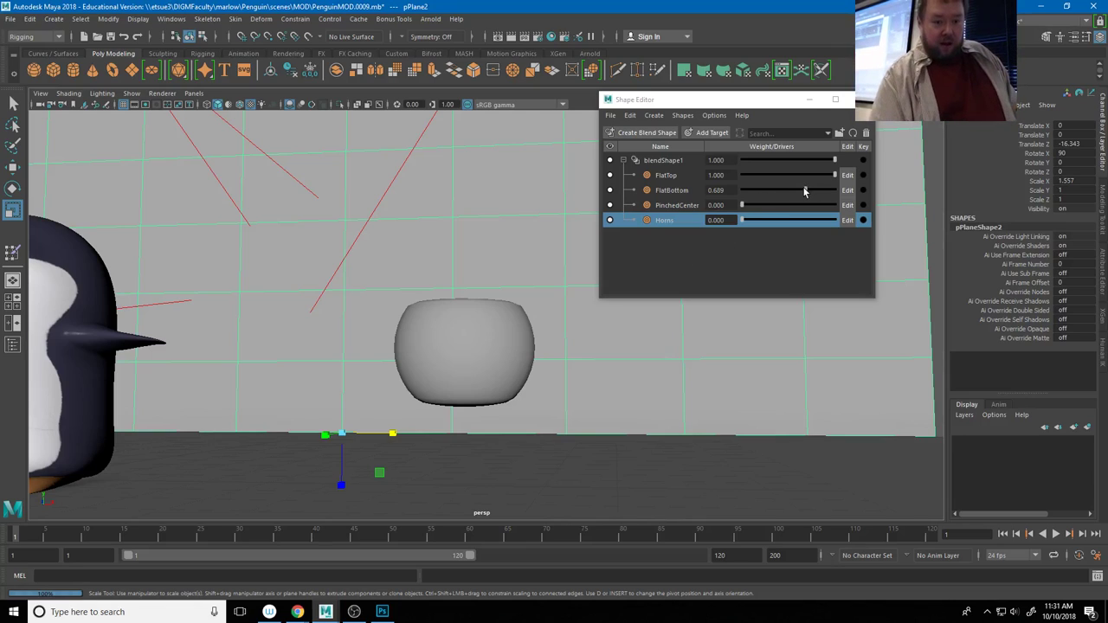
left_click_drag(812, 188, 850, 190)
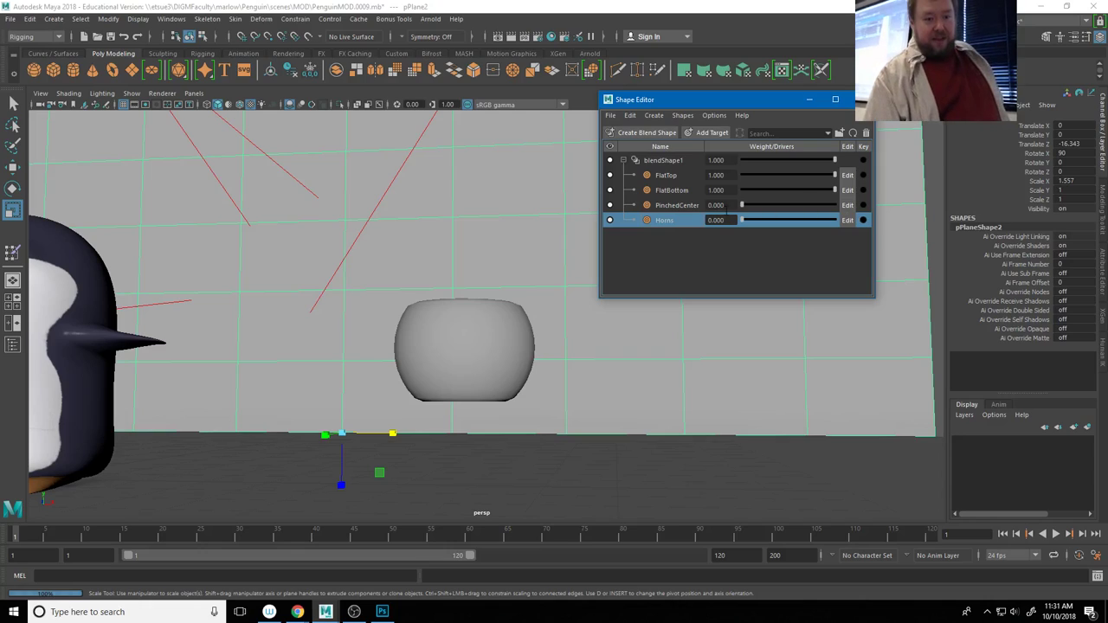
mouse_move(741, 205)
left_mouse_down()
mouse_move(852, 201)
mouse_move(719, 192)
mouse_move(724, 200)
left_mouse_up()
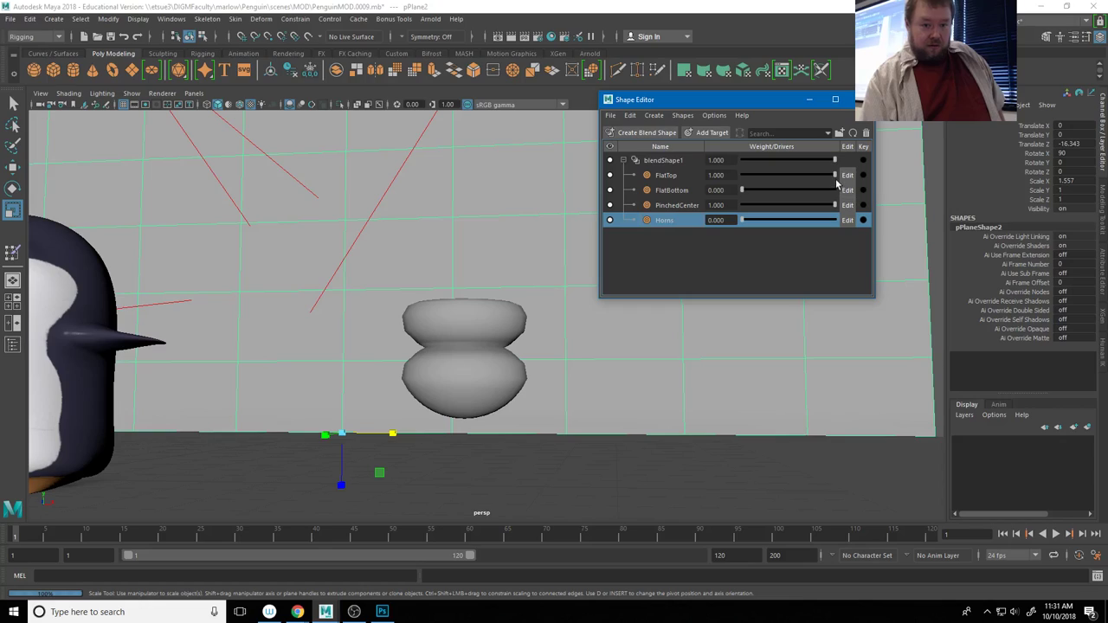
Test FlatTop, FlatBottom and Horns together at weight 1 with PinchedCenter at 0
left_click_drag(835, 176, 855, 190)
key("ctrl+z")
left_click_drag(742, 221, 699, 212)
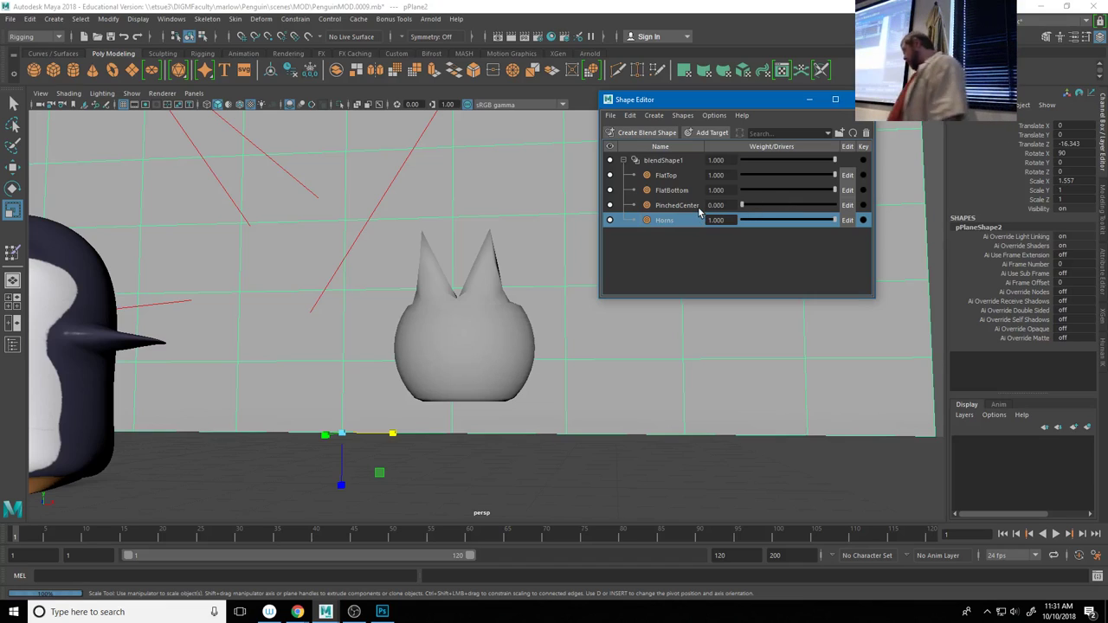
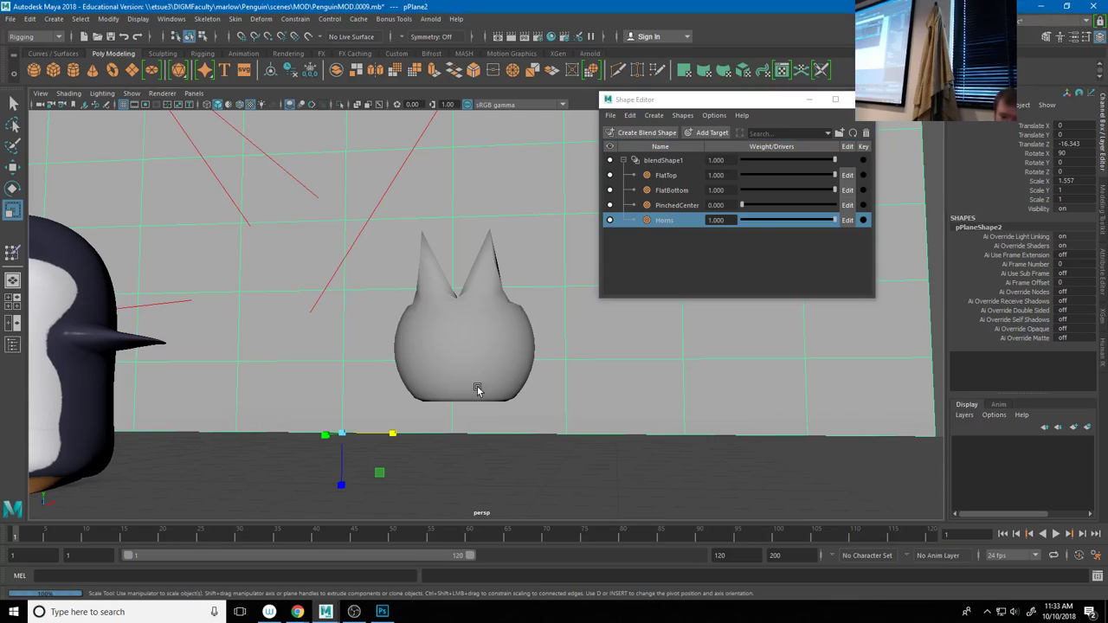
Delete the blend-shaped sphere from the scene
left_click(477, 391)
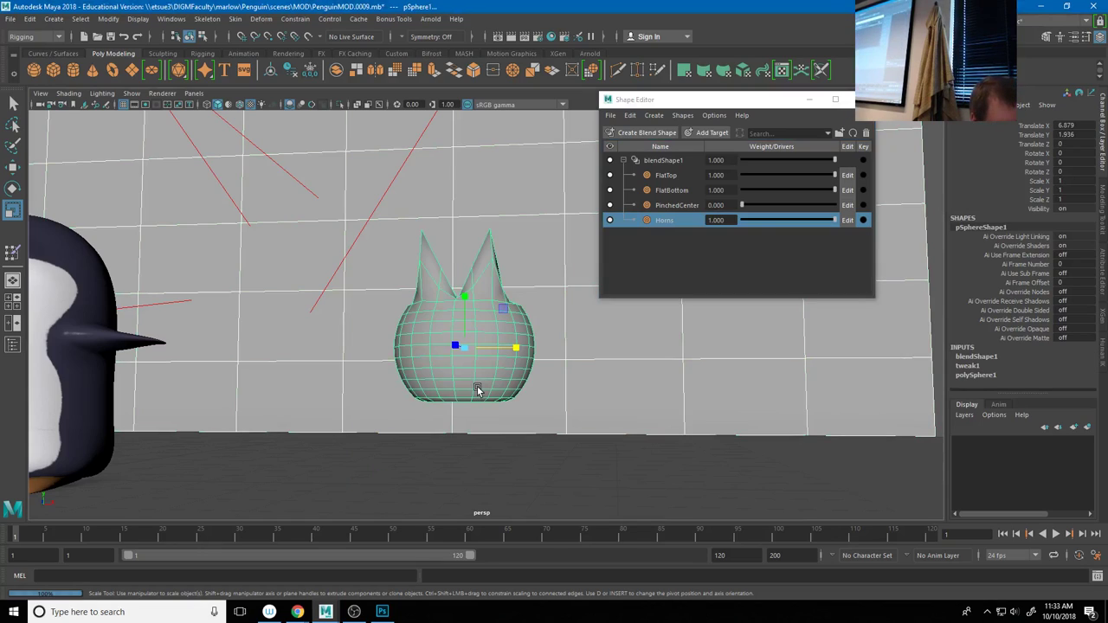
left_click(477, 391)
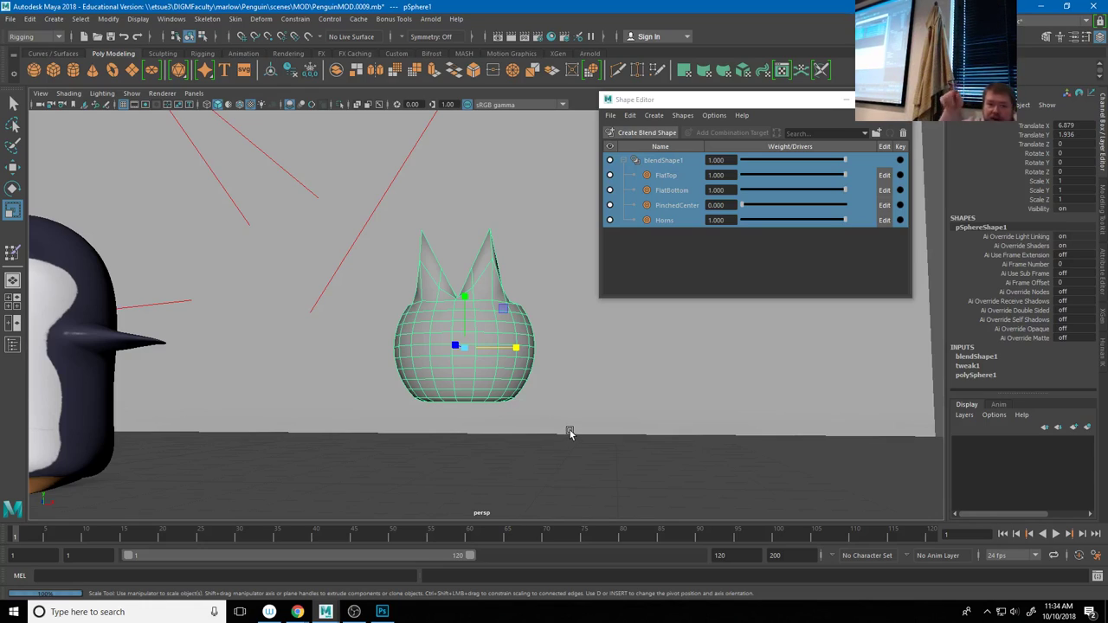
left_click(531, 399)
left_click(519, 385)
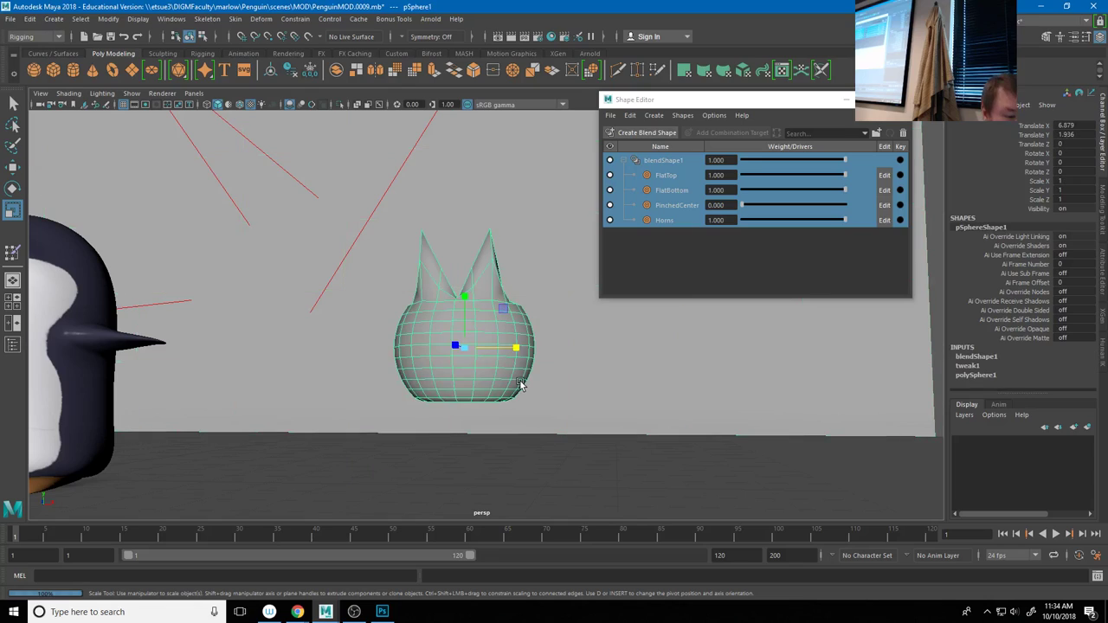
key("Delete")
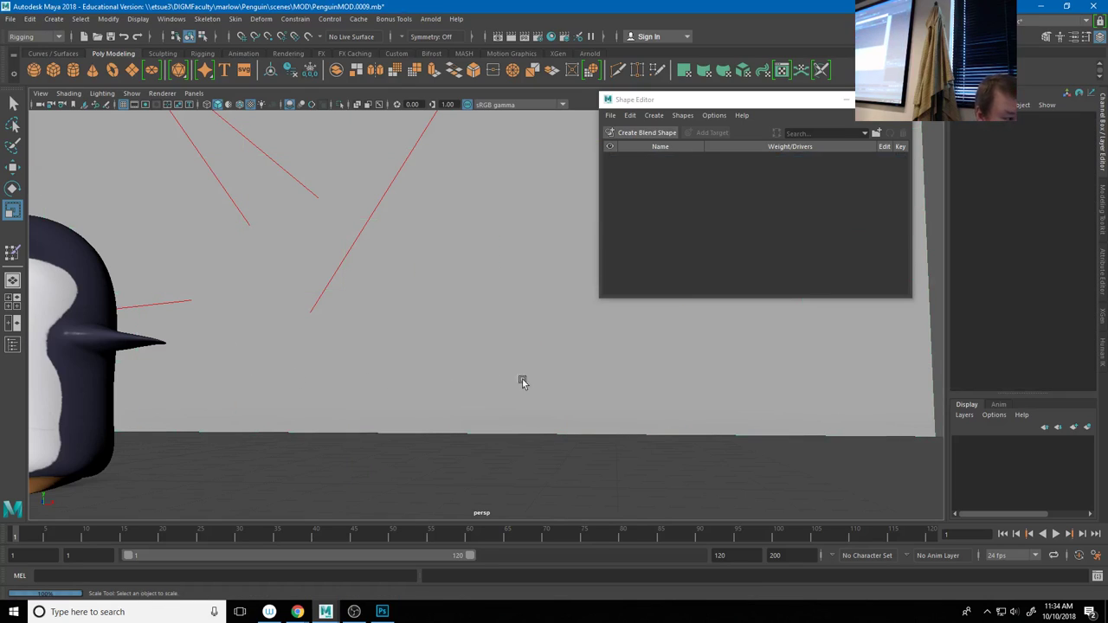
Examine the penguin's body, beak and eye meshes up close from the front and the side
left_click_drag(494, 379, 673, 373, "alt")
left_click(483, 384)
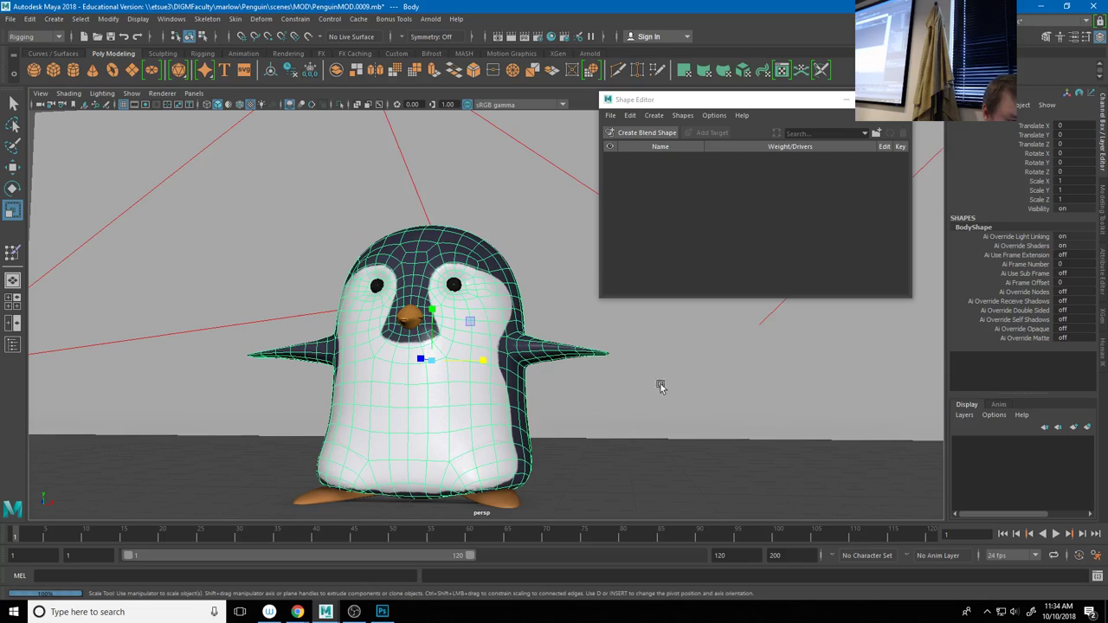
scroll(625, 381, "up", 3)
left_click_drag(631, 391, 478, 346, "alt")
left_click(515, 351)
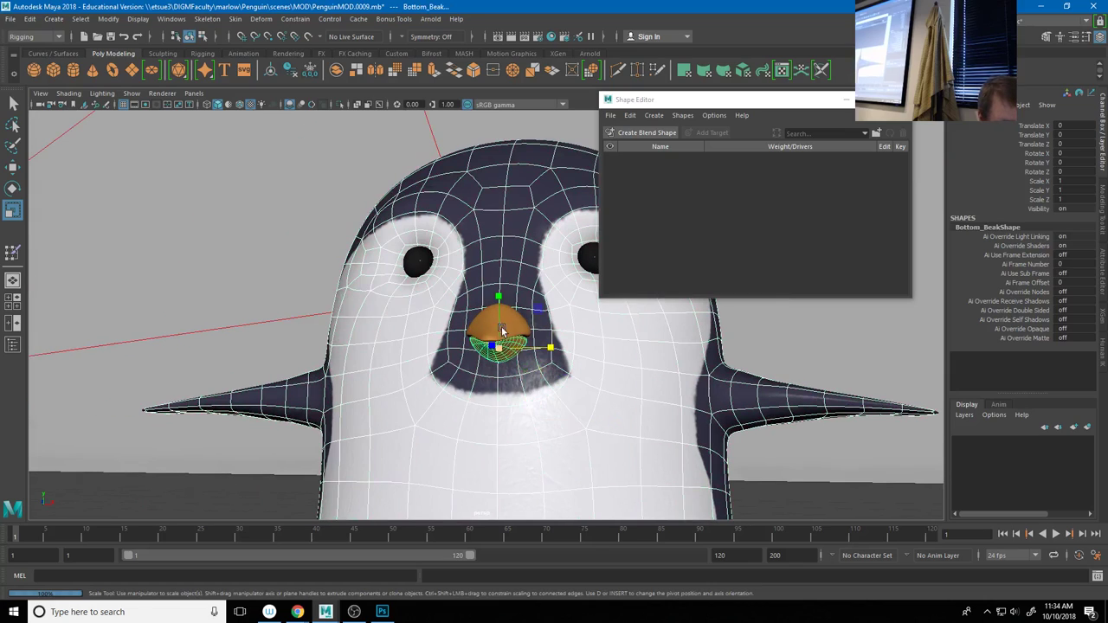
middle_click_drag(470, 430, 400, 508, "alt")
left_click(527, 339)
left_click(362, 343)
left_click_drag(379, 350, 449, 344, "alt")
right_click_drag(449, 345, 522, 385, "alt")
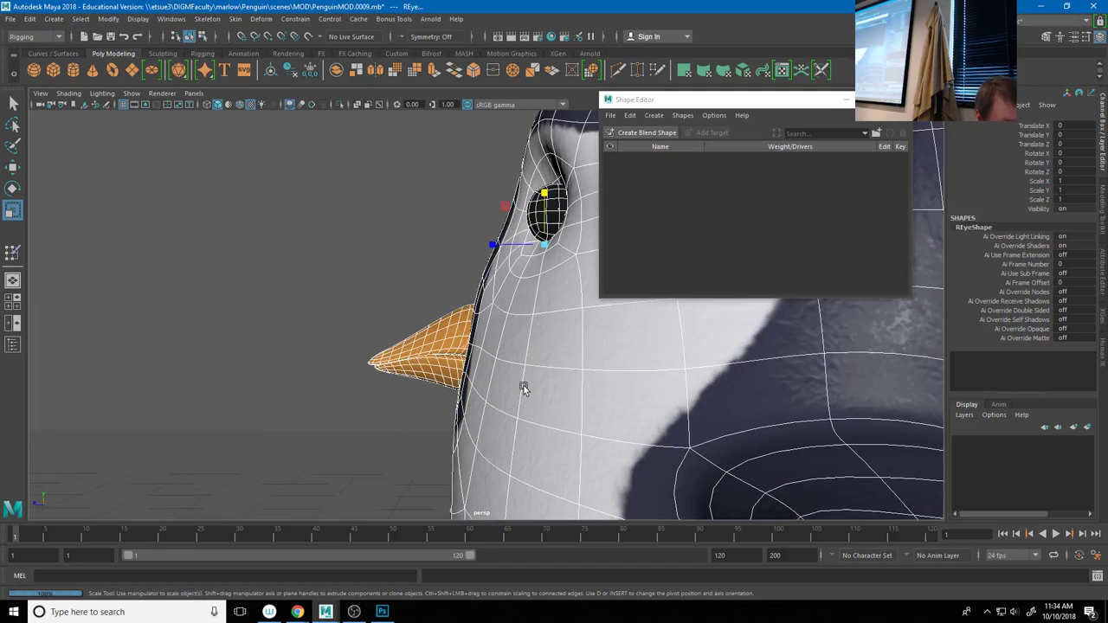
Try opening the mouth by rotating the bottom beak about 35.6° and the tongue about 32.4° in X
left_click(437, 385)
key("e")
left_click_drag(514, 346, 462, 420)
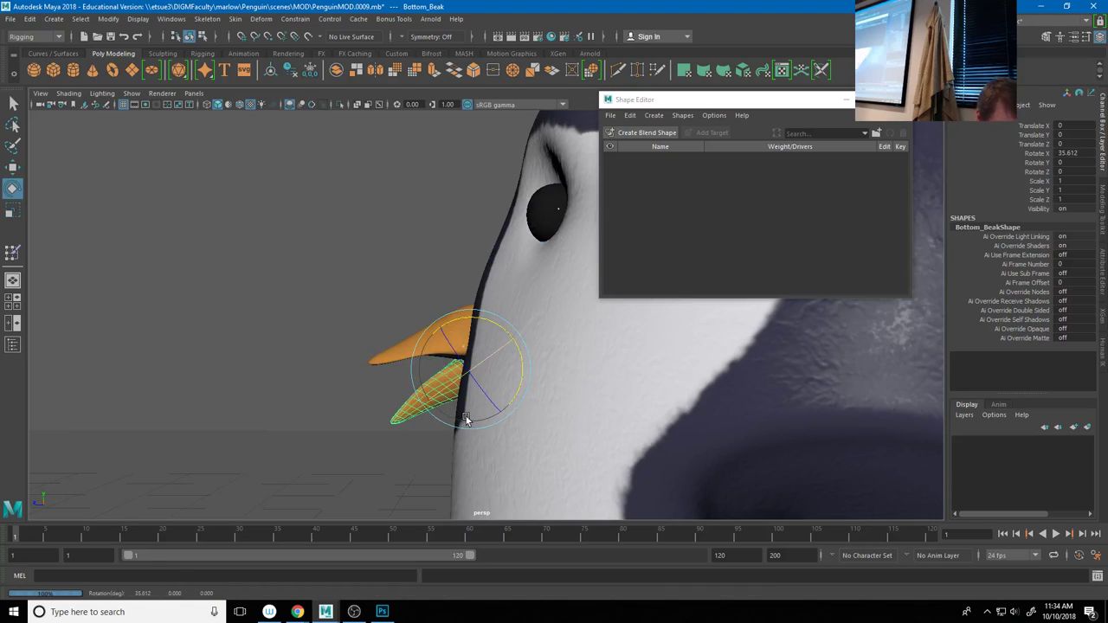
left_click_drag(525, 399, 496, 400, "alt")
left_click(395, 352)
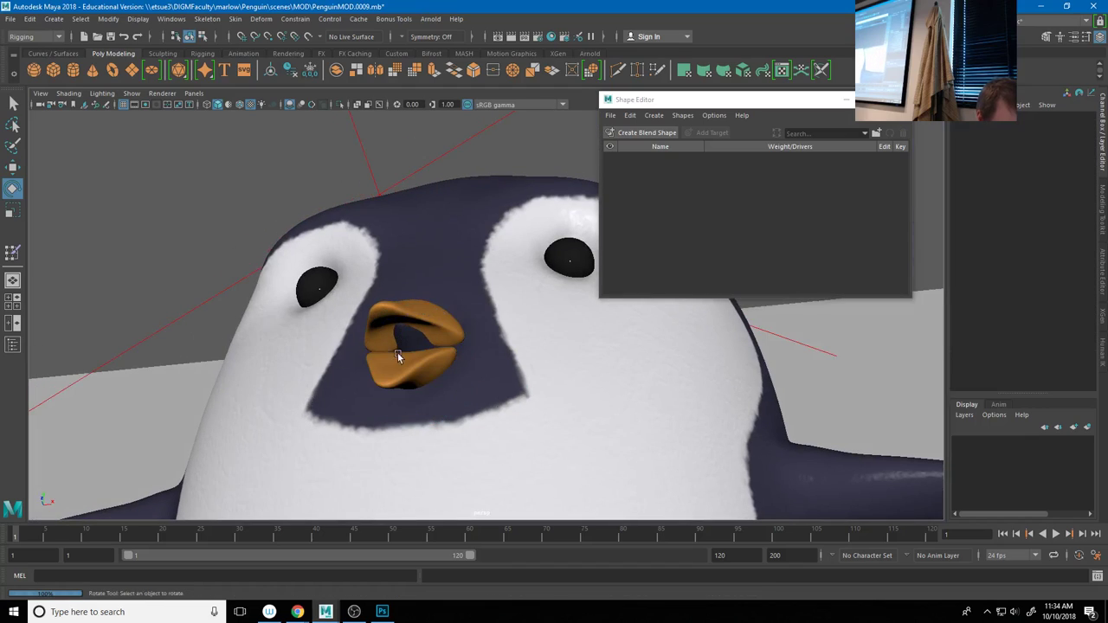
left_click(405, 350)
left_click_drag(332, 375, 474, 421, "alt")
scroll(477, 420, "down", 8)
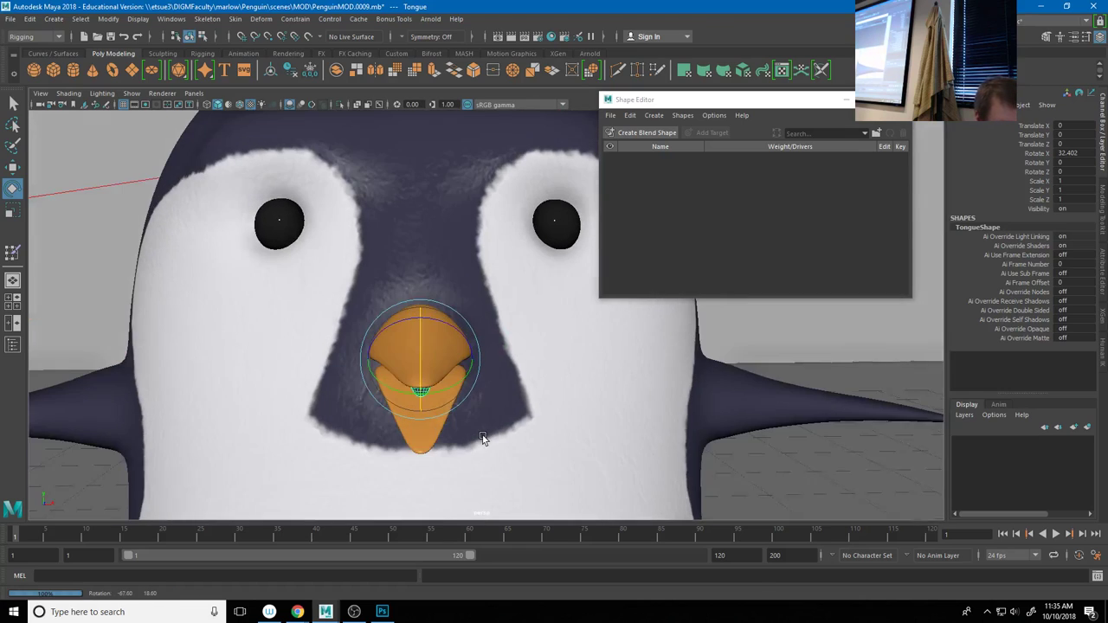
Undo the rotations of the tongue and the bottom beak
left_click(802, 398)
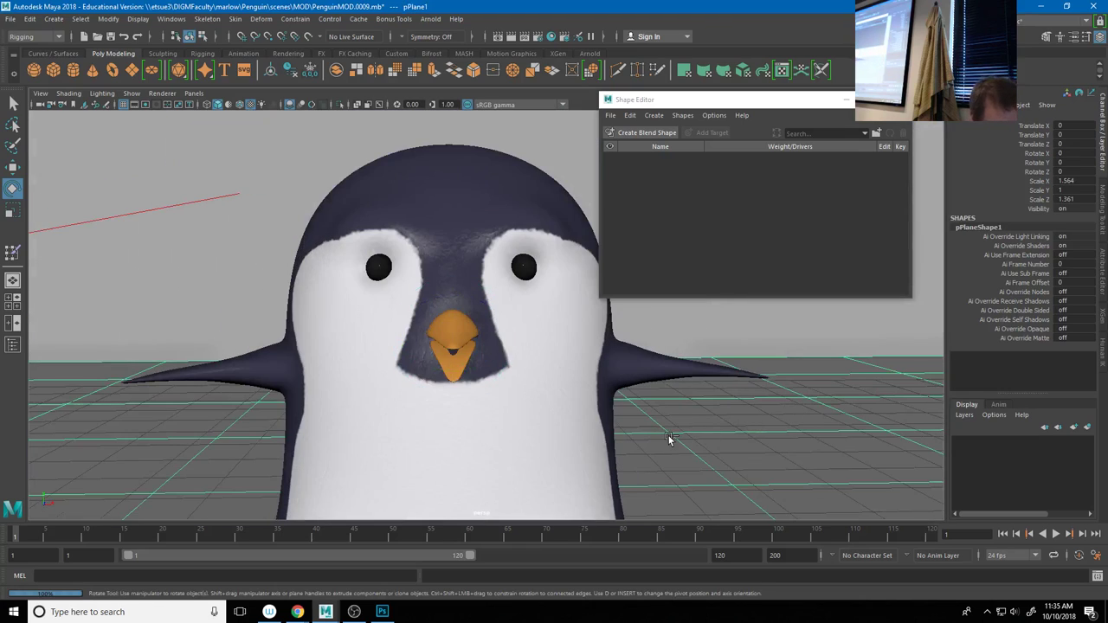
key("ctrl+z")
key("ctrl+z")
key("ctrl+z")
key("ctrl+z")
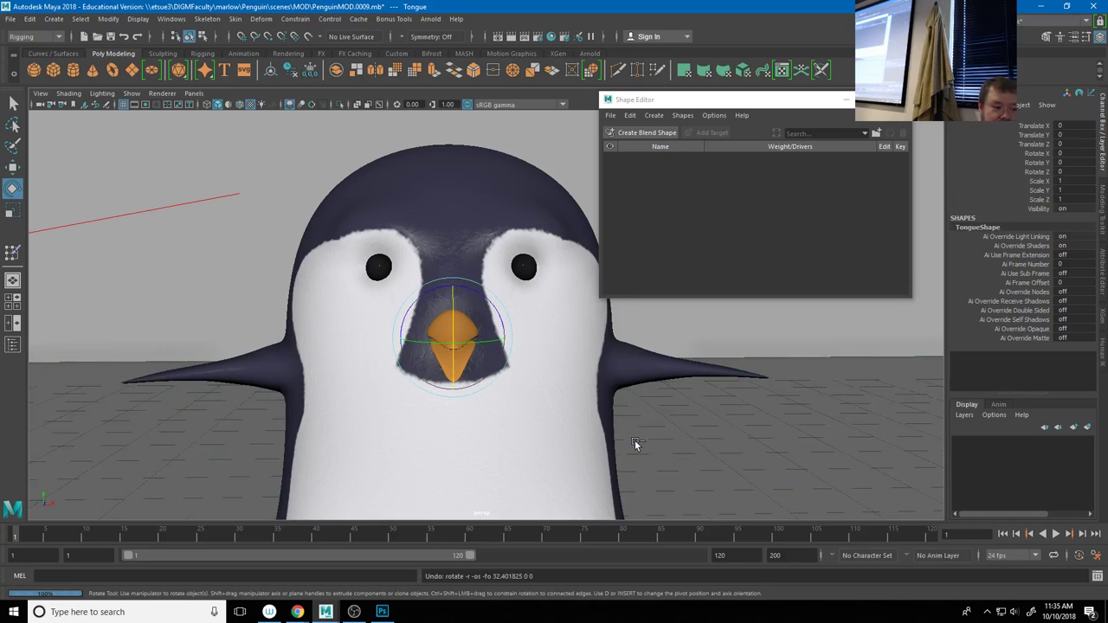
Show the penguin in the orthographic side view with wireframe display
left_click_drag(525, 421, 465, 402, "alt")
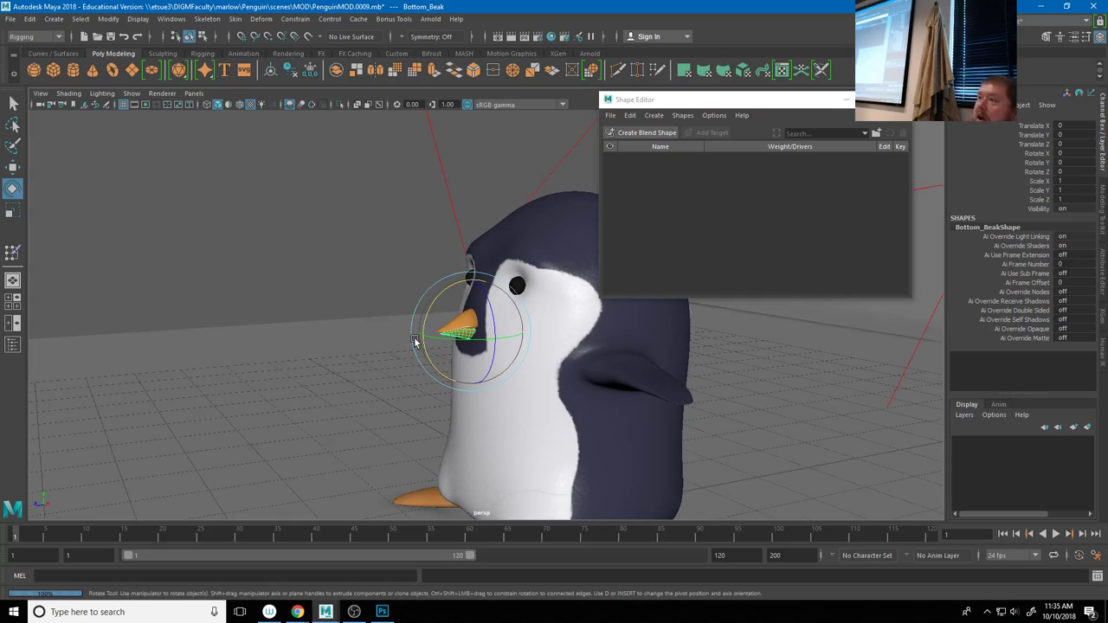
key("[")
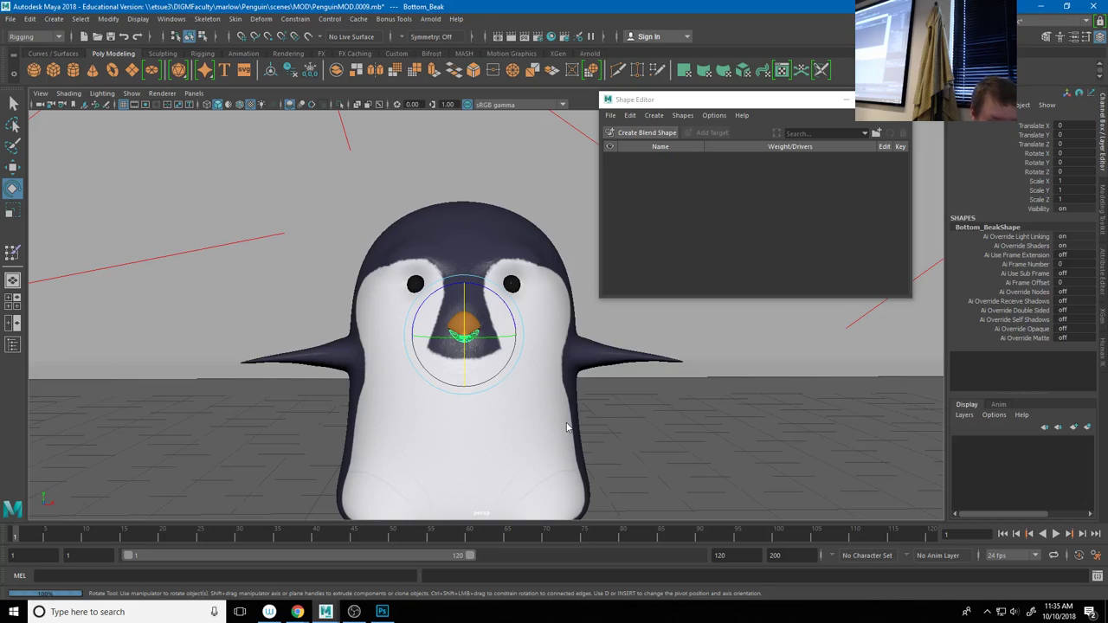
key("space")
left_click_drag(567, 426, 616, 424)
scroll(402, 382, "up", 3)
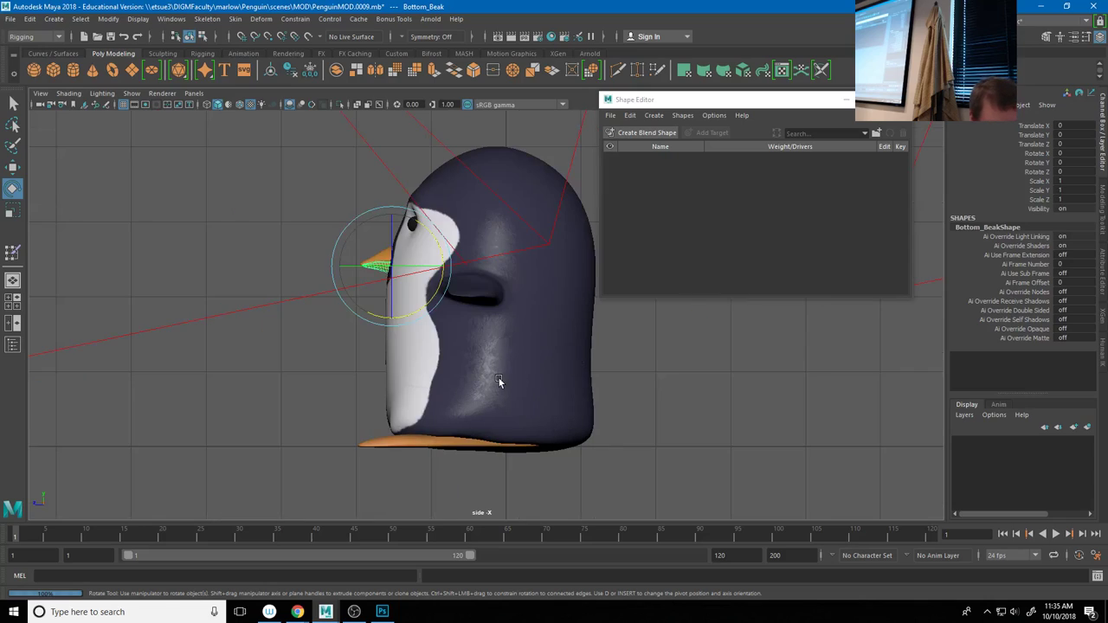
key("4")
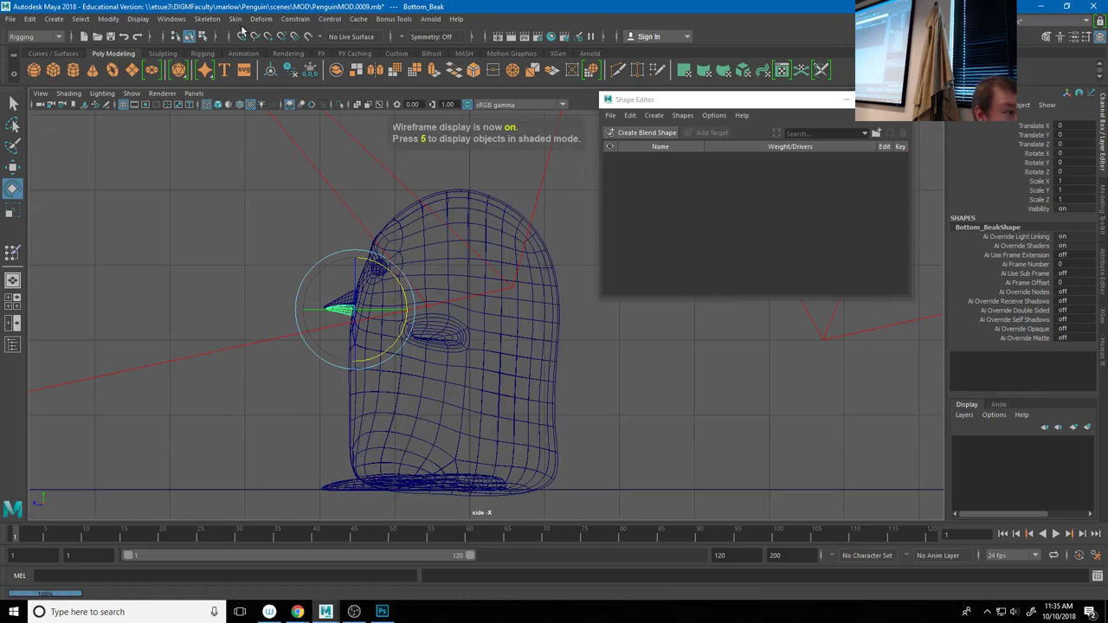
Create a five-joint chain up the penguin's centre, from the base of the body to the top of the head
left_click(200, 20)
left_click(230, 48)
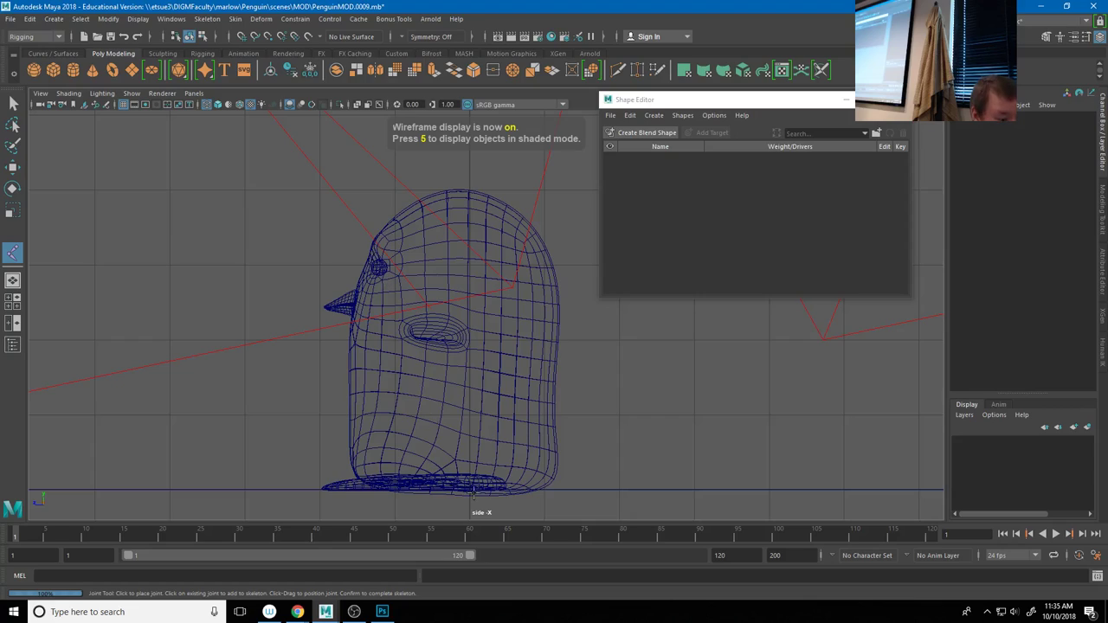
left_click_drag(466, 488, 460, 416)
mouse_move(456, 360)
left_mouse_down()
mouse_move(457, 327)
mouse_move(459, 353)
mouse_move(458, 344)
left_mouse_up()
left_click_drag(459, 310, 460, 297)
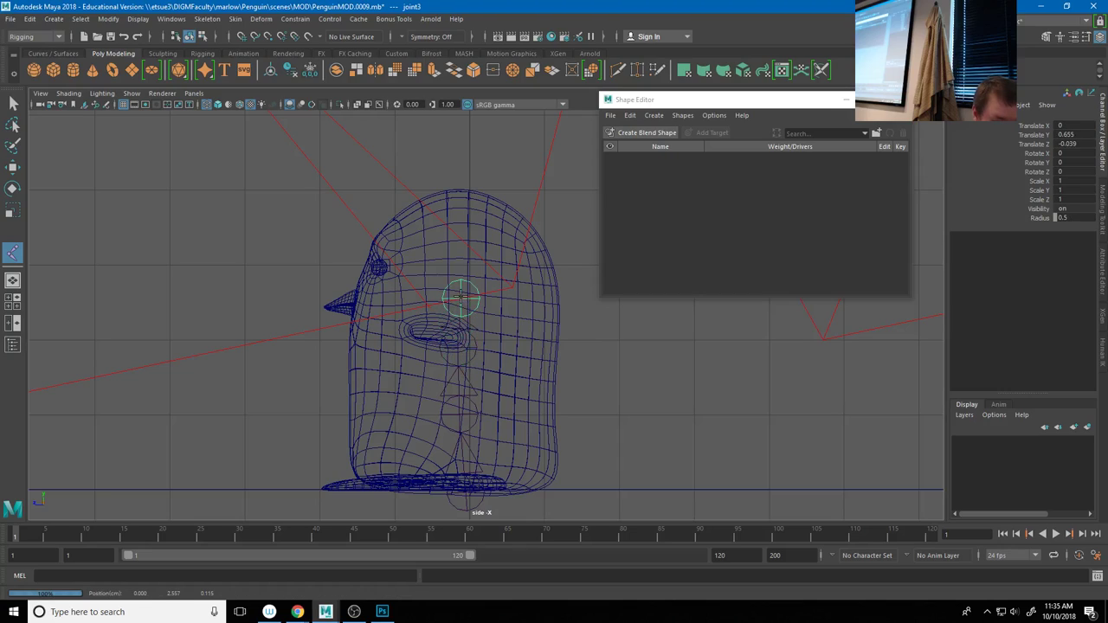
left_click(473, 188)
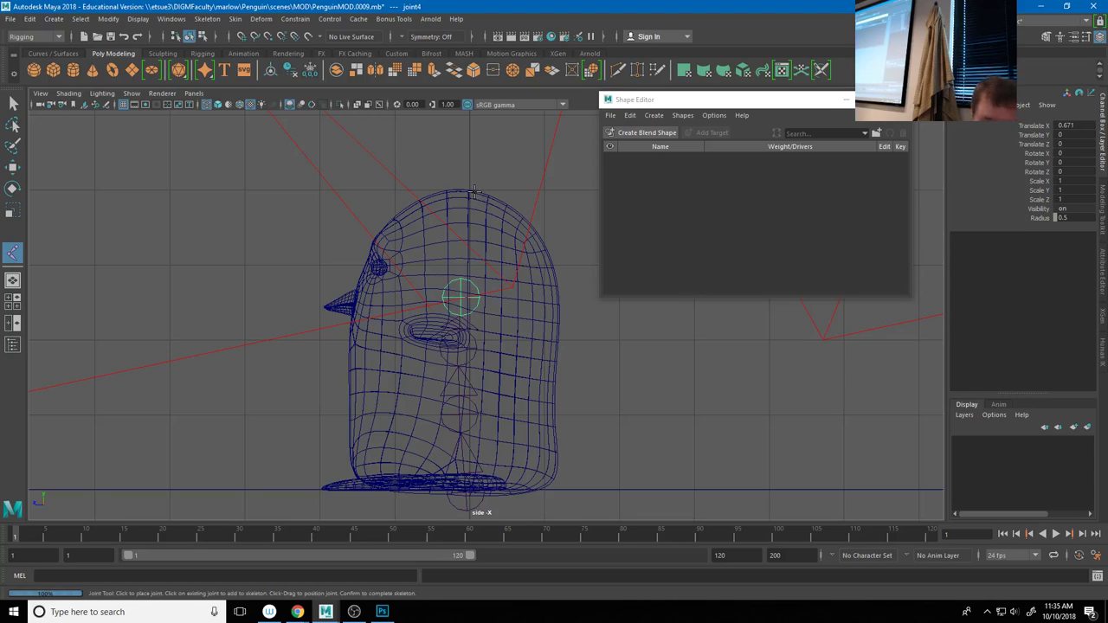
key("e")
Branch two joints off the head's base joint, one at the beak's base and one at its tip
left_click(462, 302)
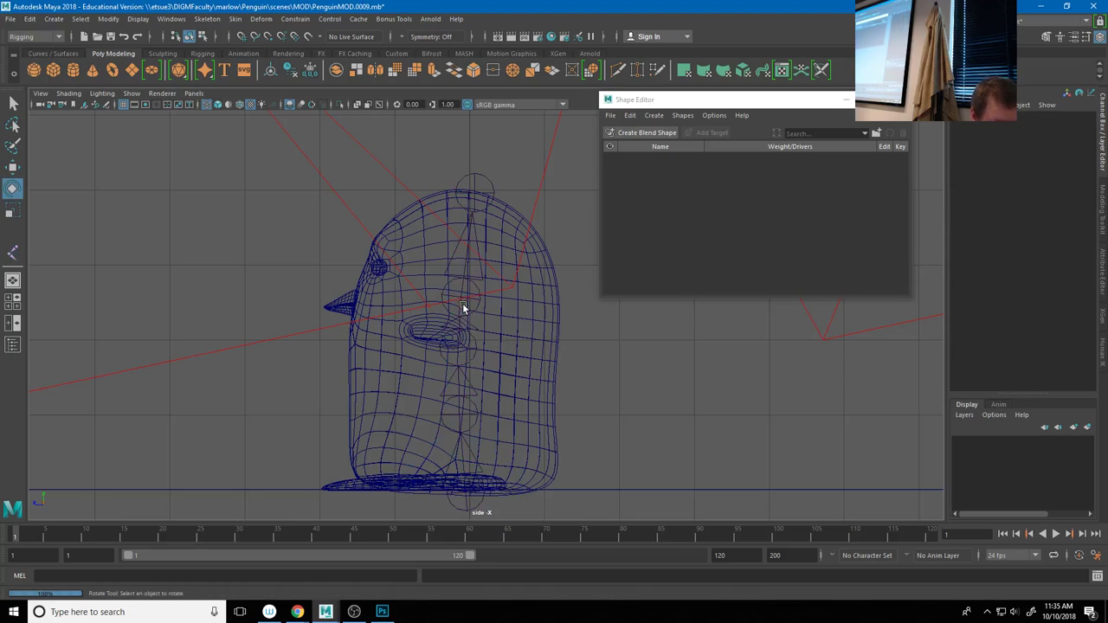
left_click(460, 304)
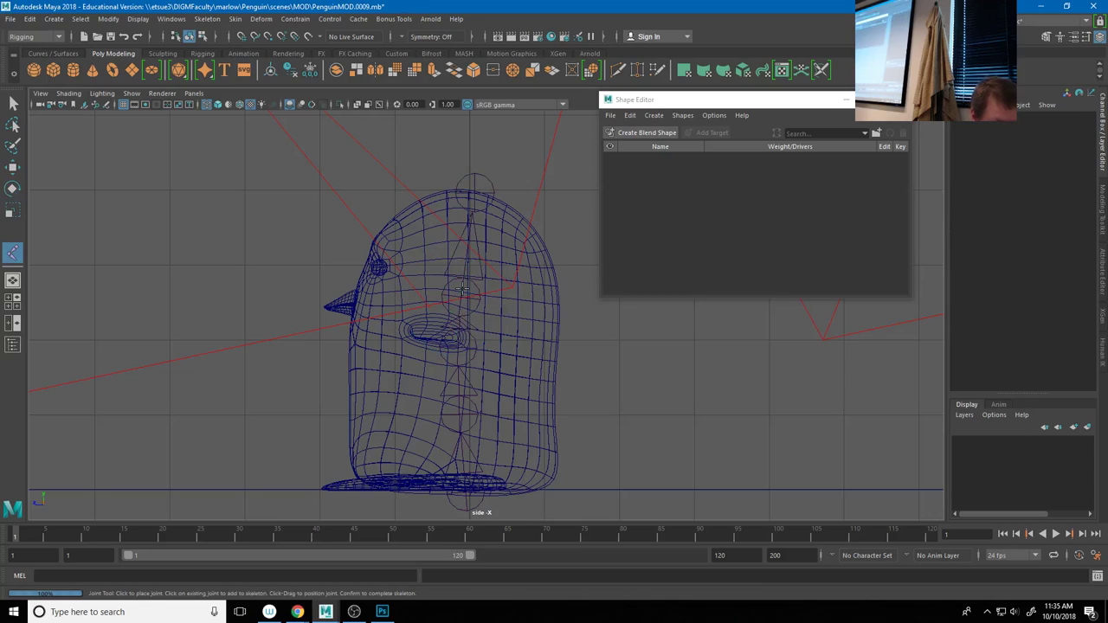
key("Return")
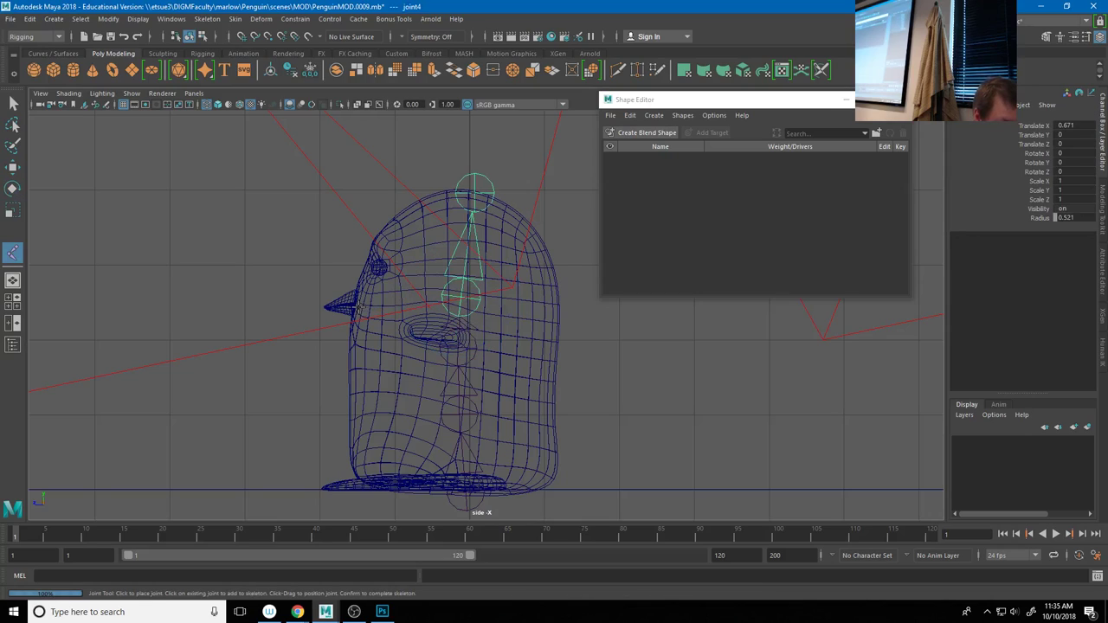
left_click(355, 305)
left_click(355, 305)
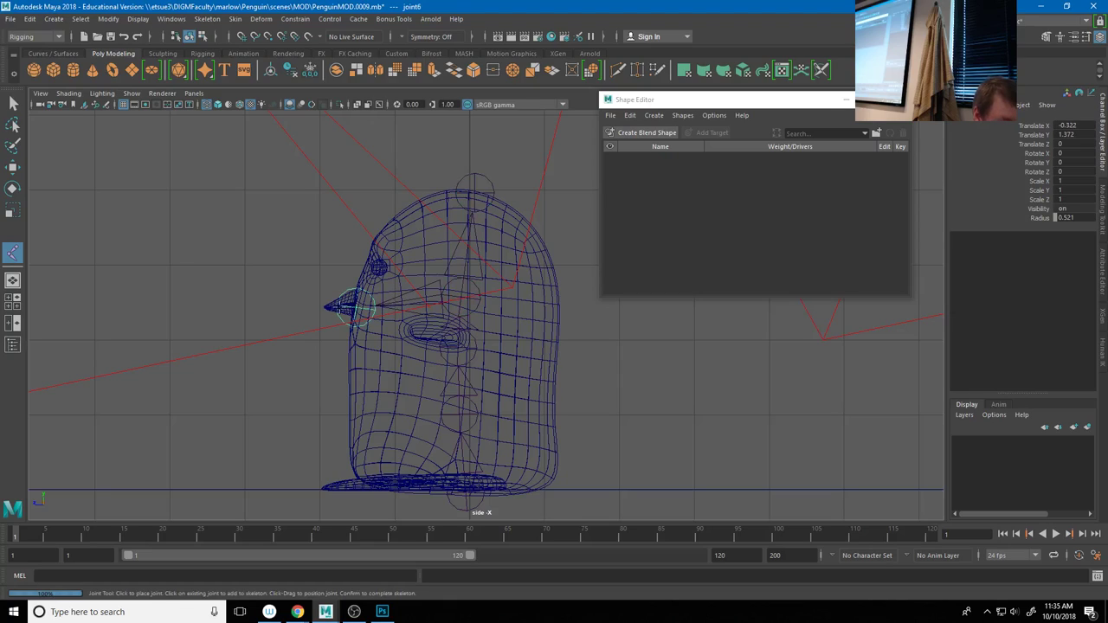
middle_click(329, 312)
left_click(328, 306)
key("Return")
key("e")
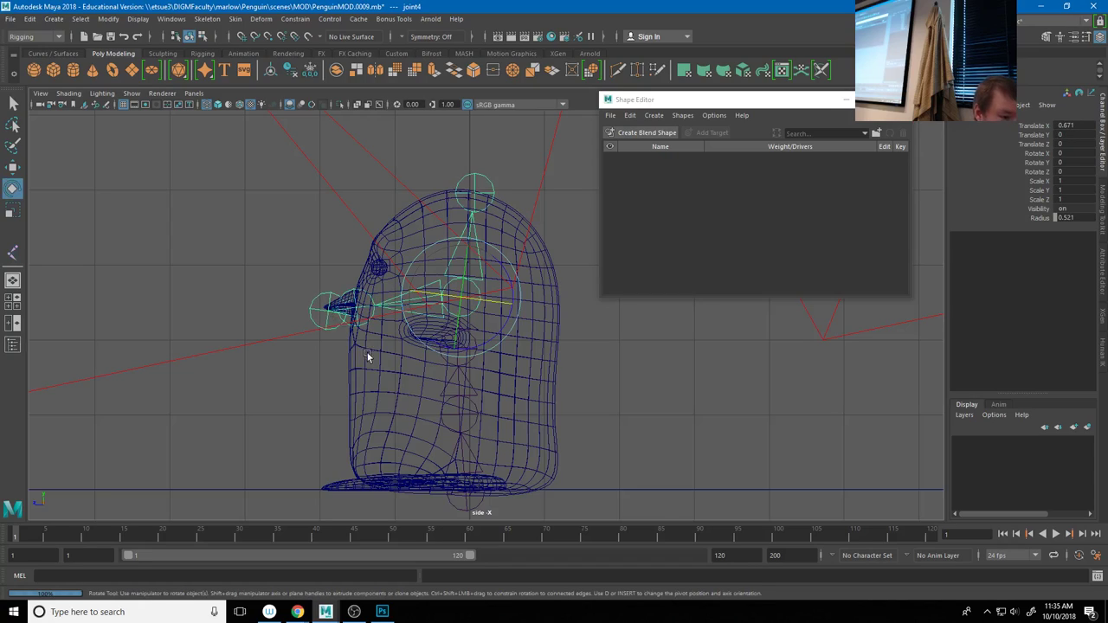
Select the skeleton's root joint and inspect the joint chain inside the body in the perspective view
left_click(468, 509)
left_click_drag(383, 439, 398, 440, "alt")
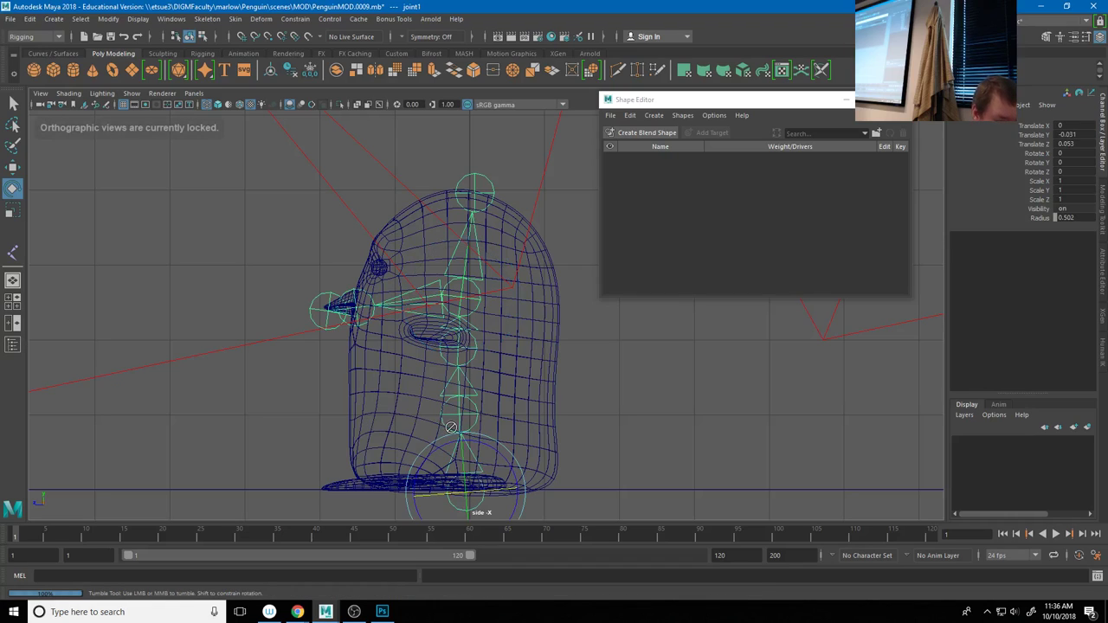
key("space")
left_click_drag(449, 415, 454, 372)
scroll(555, 362, "up", 3)
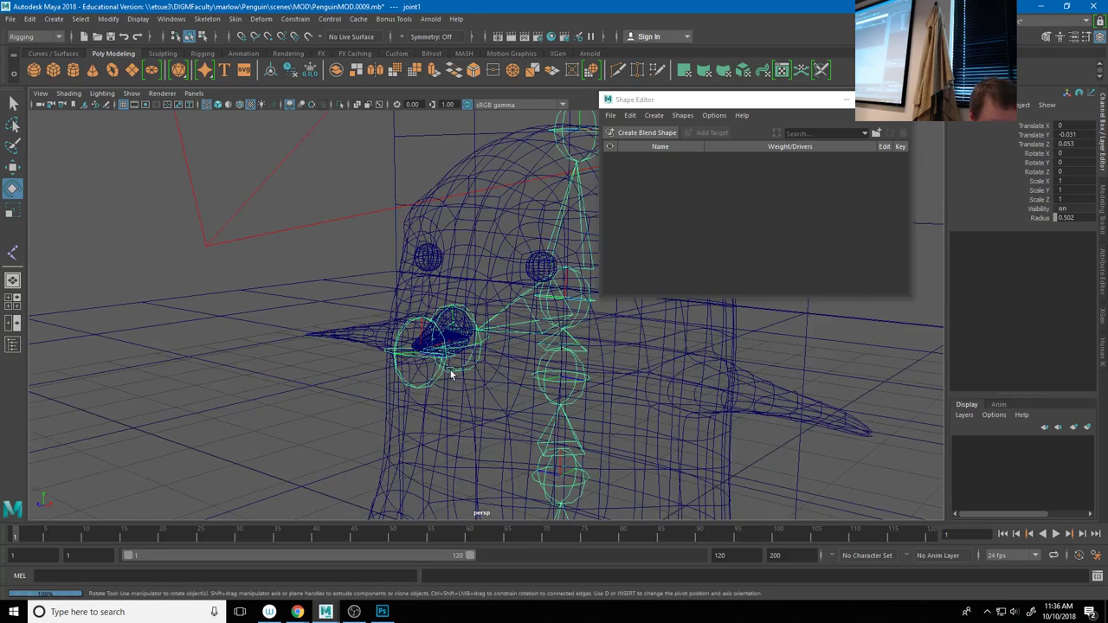
left_click_drag(343, 407, 309, 365, "alt")
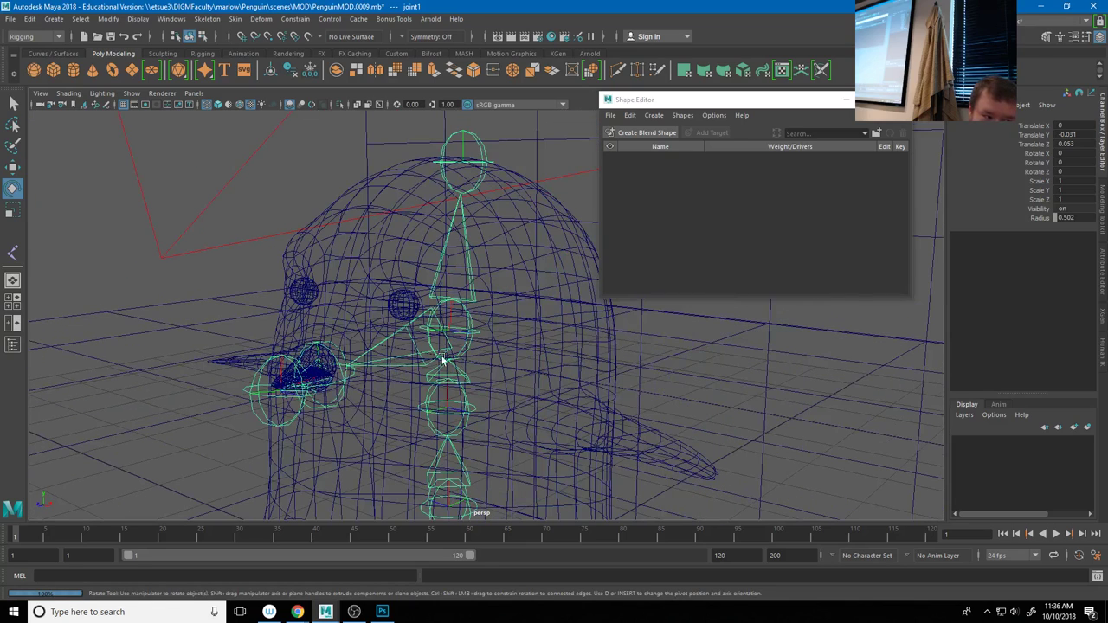
left_click_drag(400, 362, 369, 356, "alt")
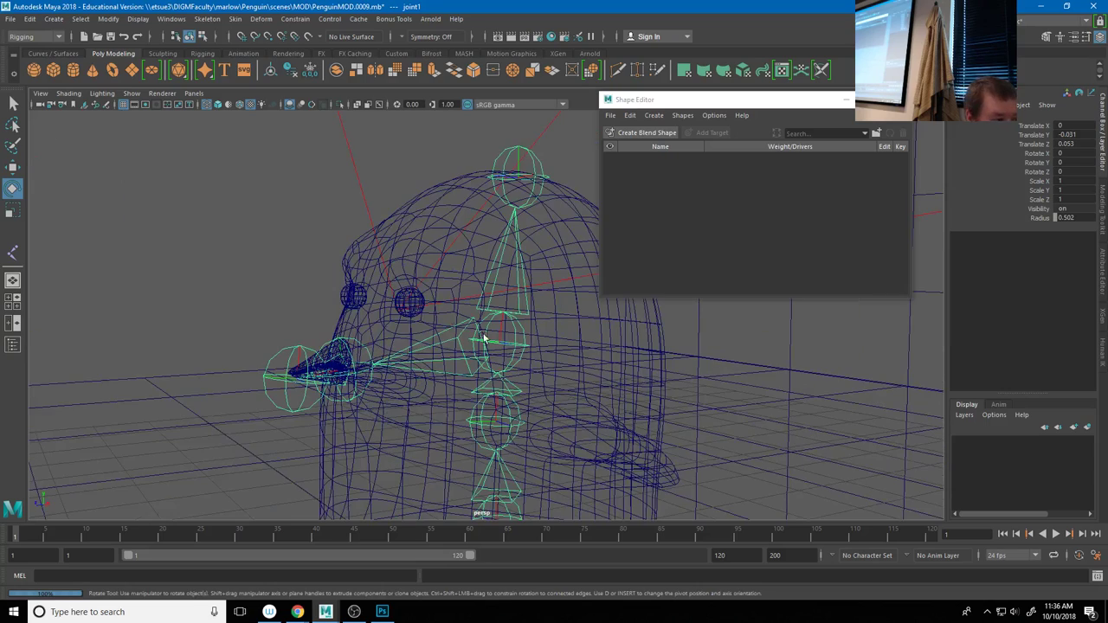
Reduce the joint display size to 0.15
left_click(138, 18)
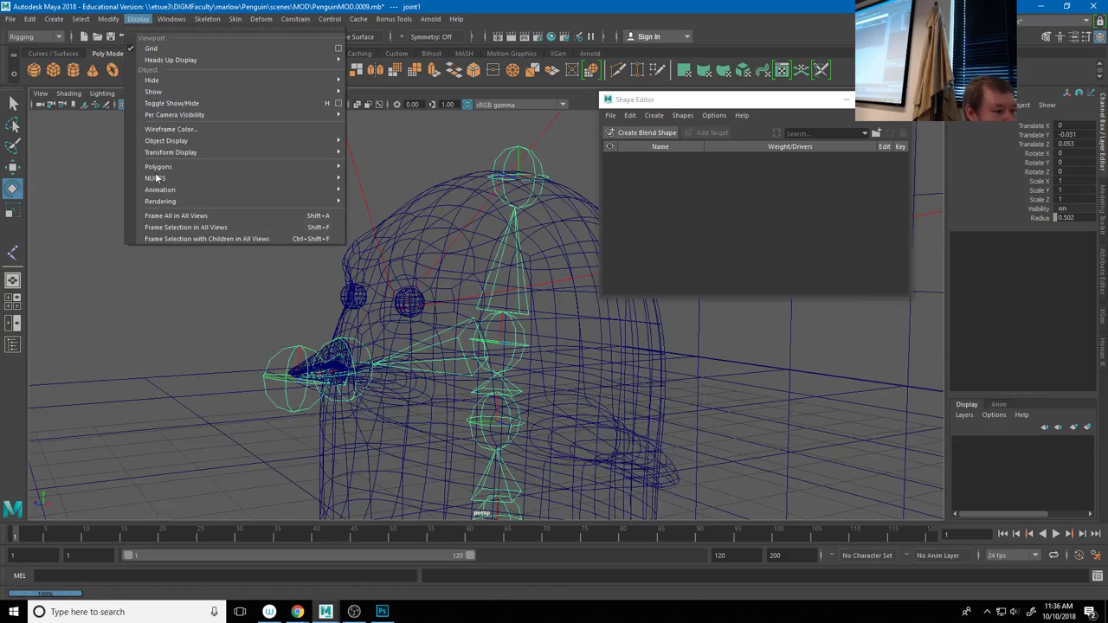
mouse_move(334, 197)
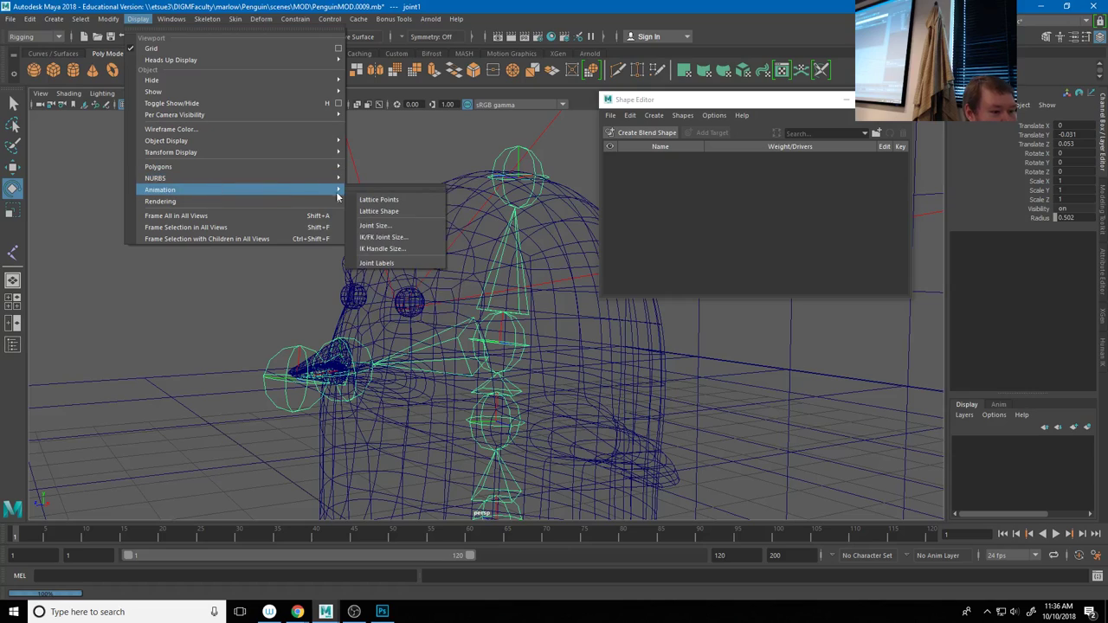
left_click(440, 230)
left_click_drag(433, 238, 430, 243)
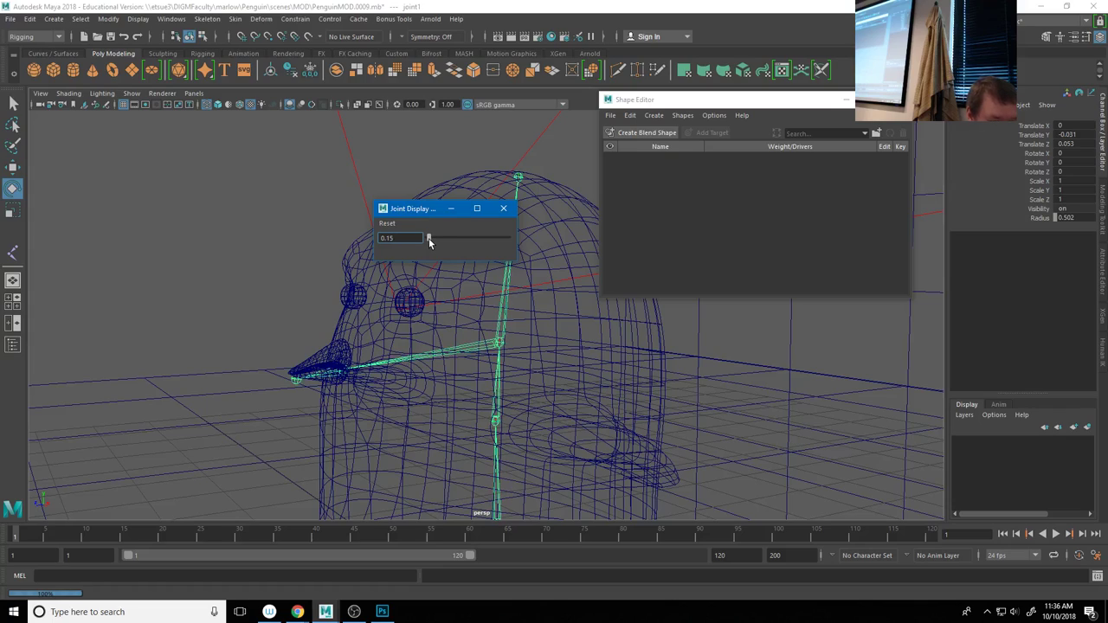
left_click(429, 239)
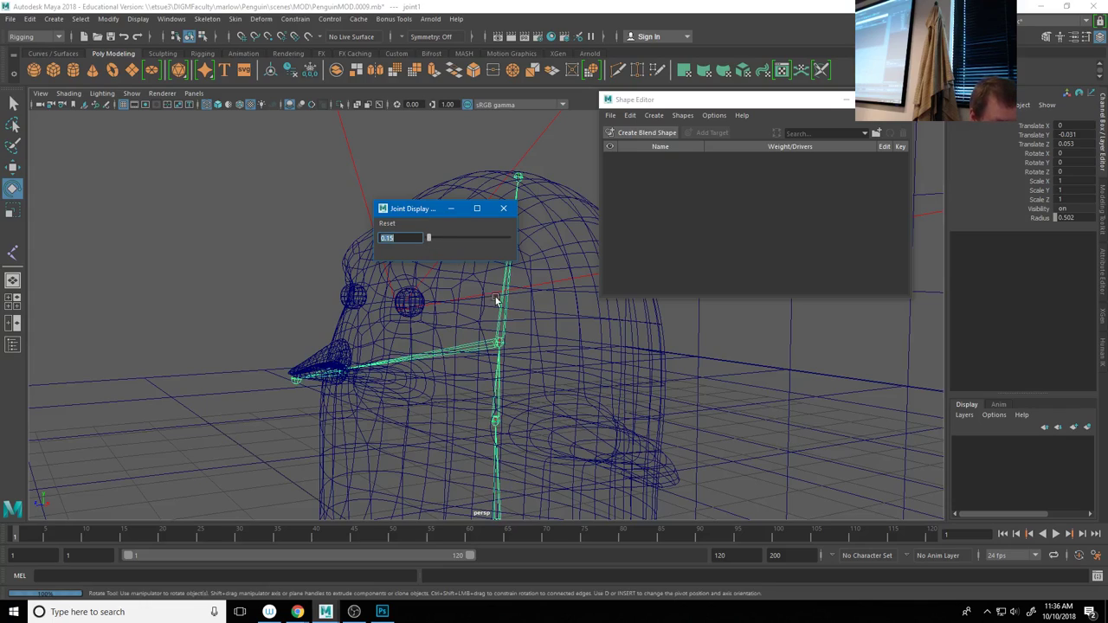
Select the skeleton's root joint together with the penguin's body, upper beak and both eyes
left_click(530, 346)
left_click_drag(555, 369, 497, 443, "alt")
left_click(494, 444)
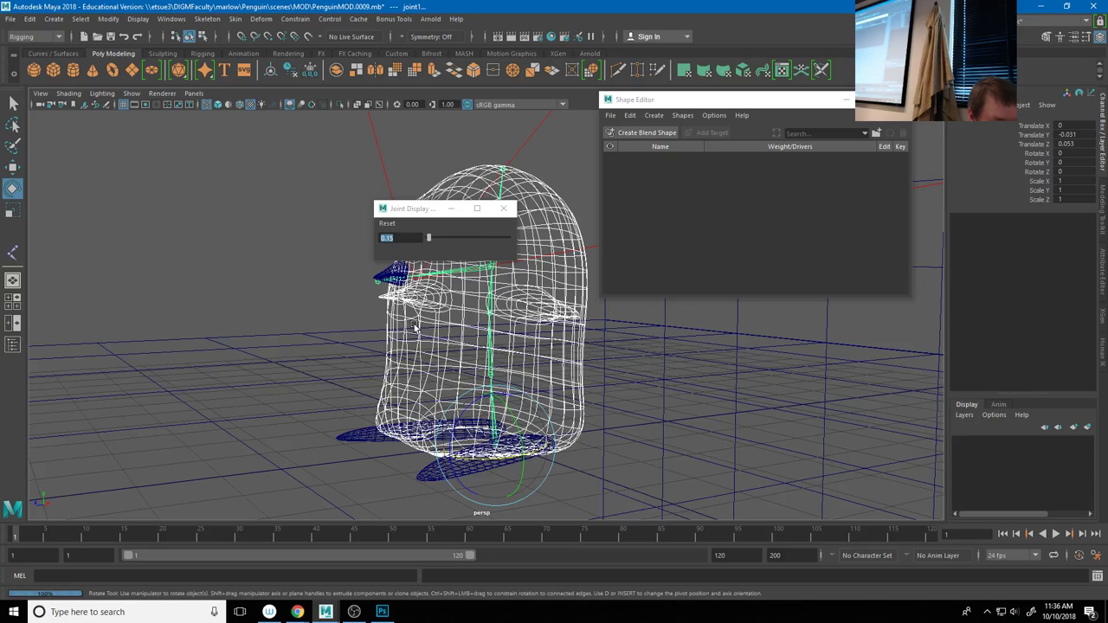
scroll(411, 325, "down", 1)
scroll(553, 311, "up", 3)
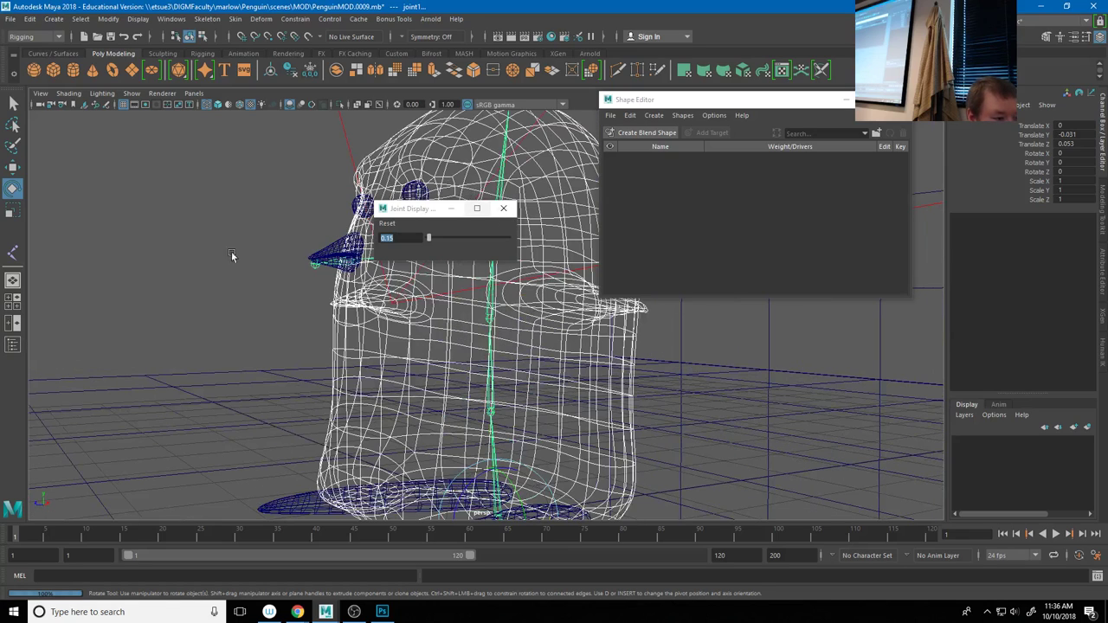
scroll(490, 289, "up", 4)
scroll(471, 328, "down", 2)
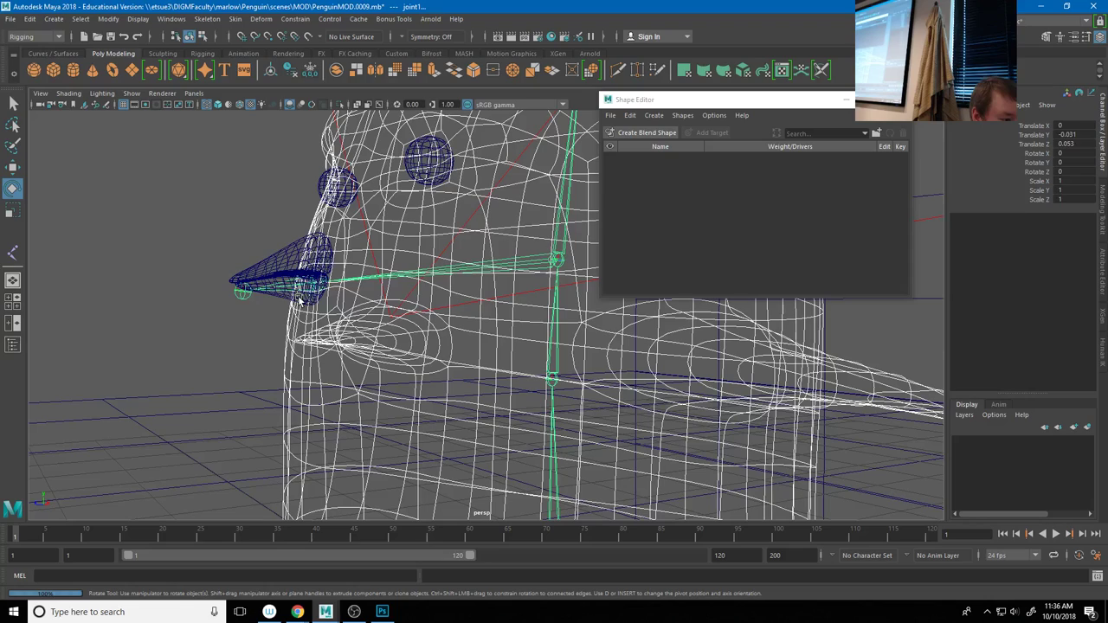
left_click(251, 264)
left_click(303, 243)
left_click(335, 184)
left_click(427, 161)
left_click_drag(249, 266, 421, 193, "alt")
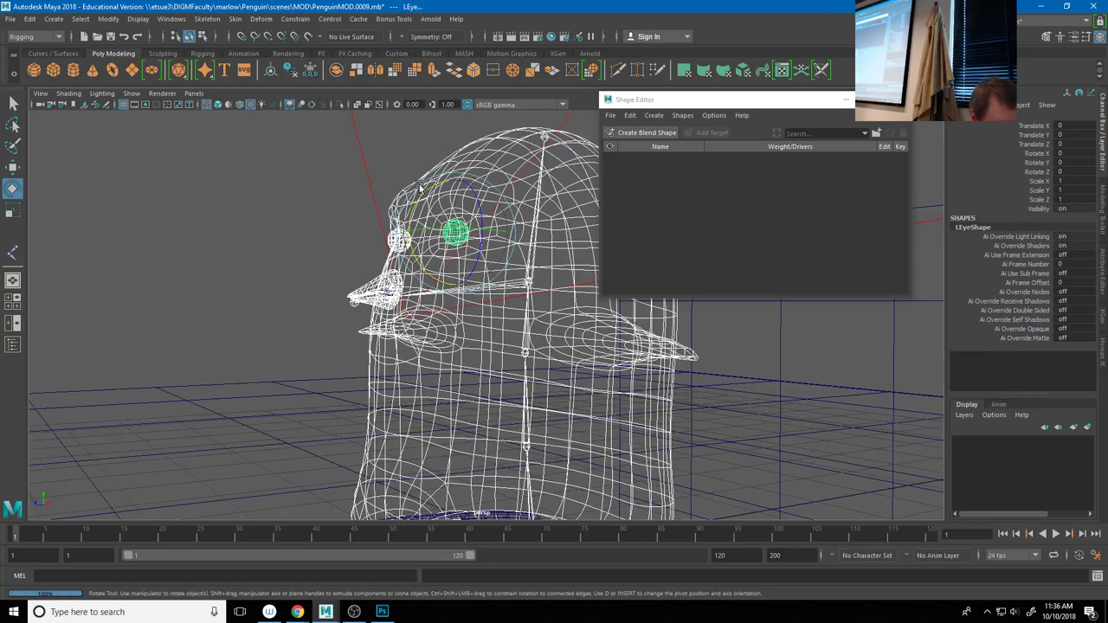
Add the upper and lower beak meshes to the current selection of joints and meshes
left_click_drag(477, 389, 622, 377, "alt")
scroll(289, 354, "up", 3)
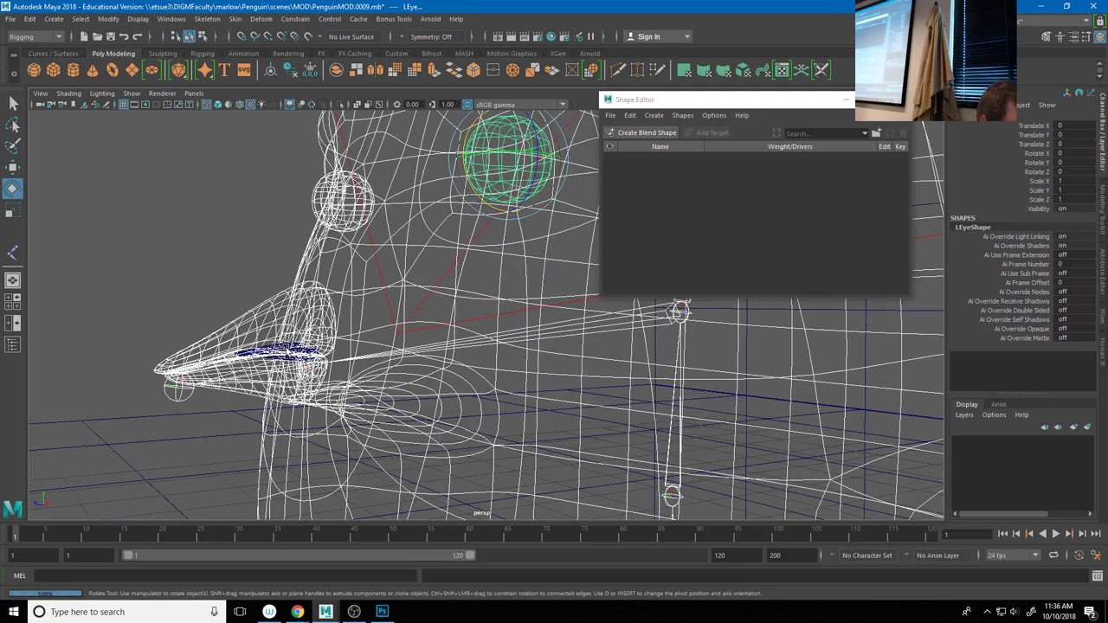
left_click(284, 346)
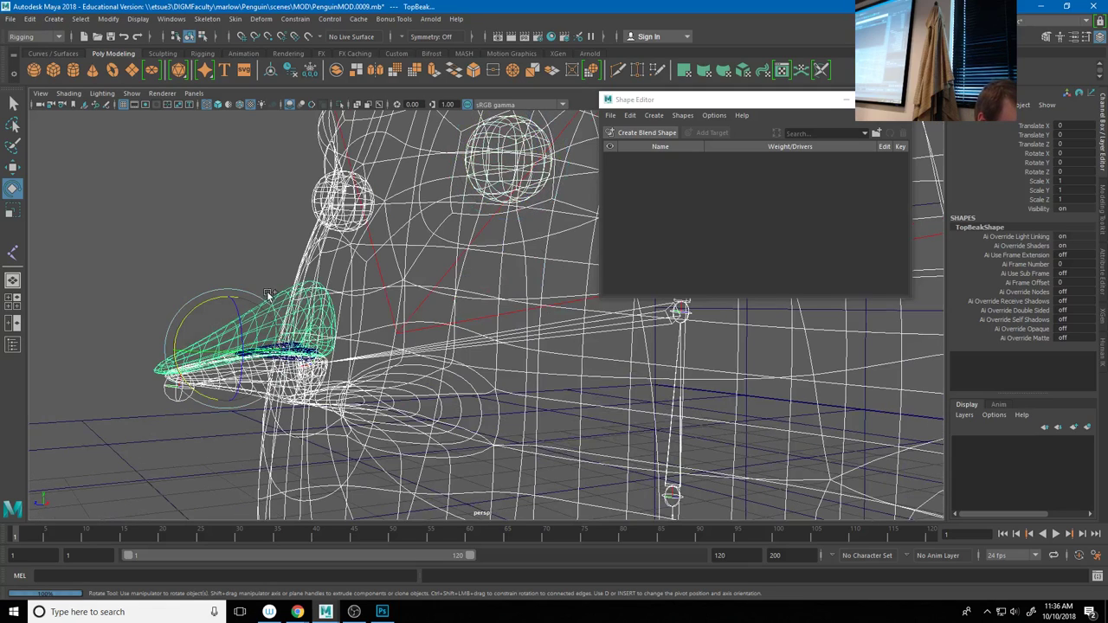
left_click_drag(251, 265, 296, 356)
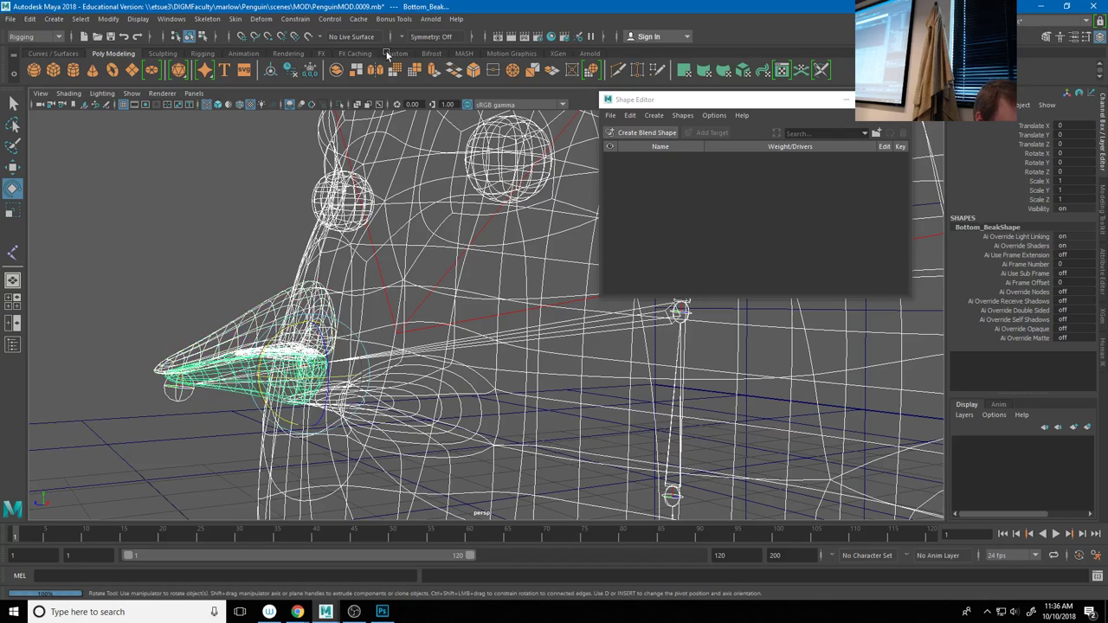
Add the penguin's two feet to the selection and bind all selected meshes to the skeleton with Bind Skin
scroll(378, 383, "down", 3)
scroll(191, 401, "down", 2)
left_click_drag(297, 445, 407, 491, "alt")
left_click(407, 484)
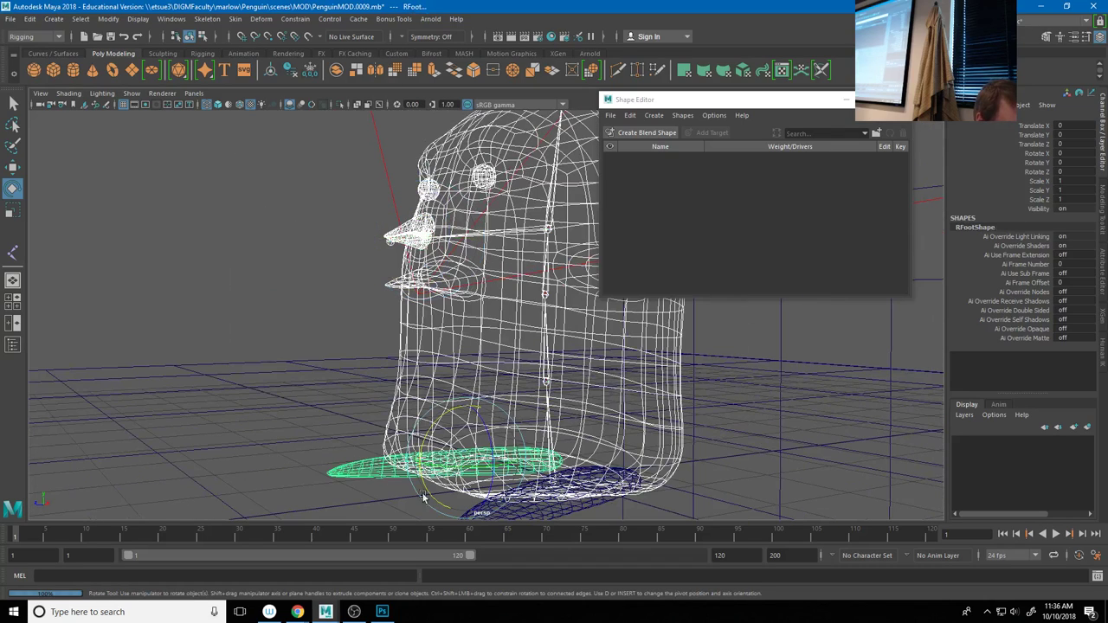
left_click(545, 516)
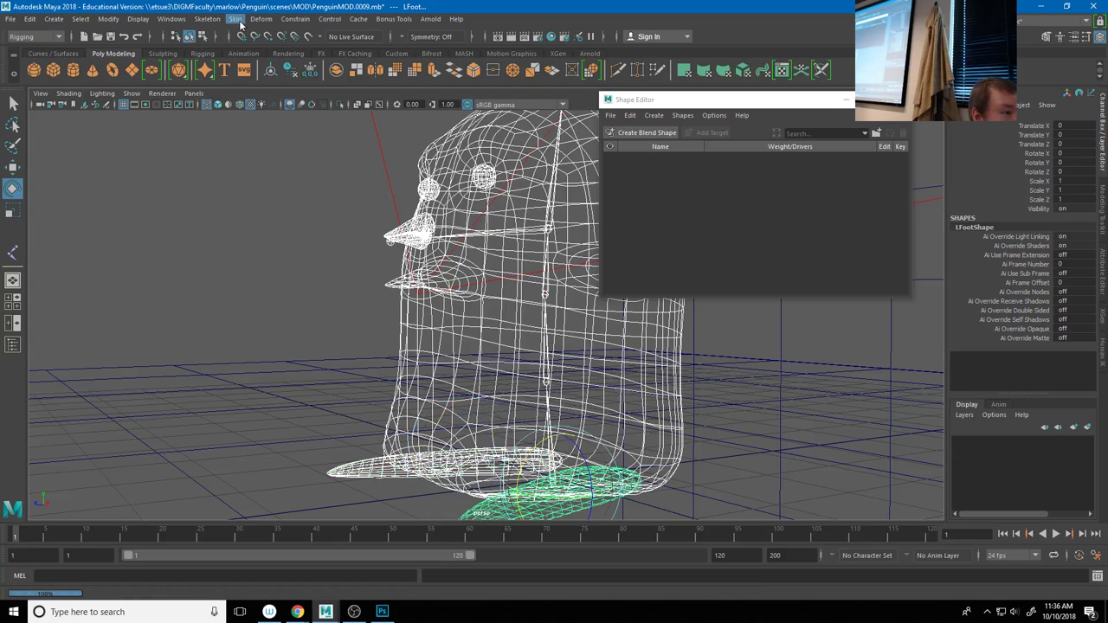
left_click(235, 18)
left_click(258, 49)
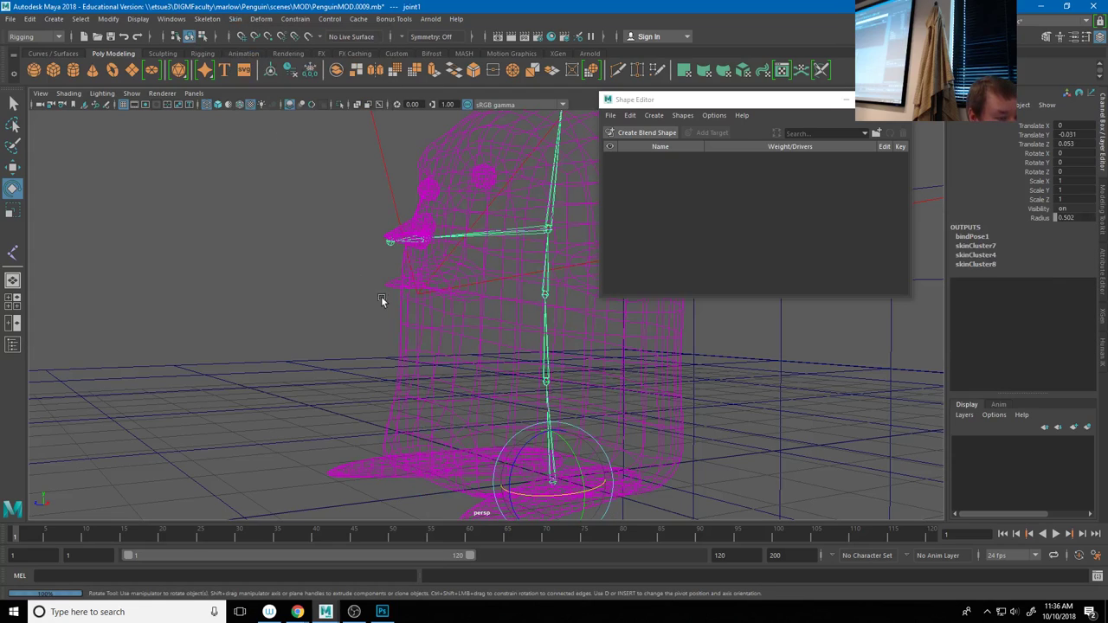
Activate the Paint Skin Weights Tool on the upper beak and choose joint4 as the influence
left_click_drag(356, 305, 451, 256, "alt")
left_click_drag(492, 453, 384, 309, "alt")
left_click(381, 299)
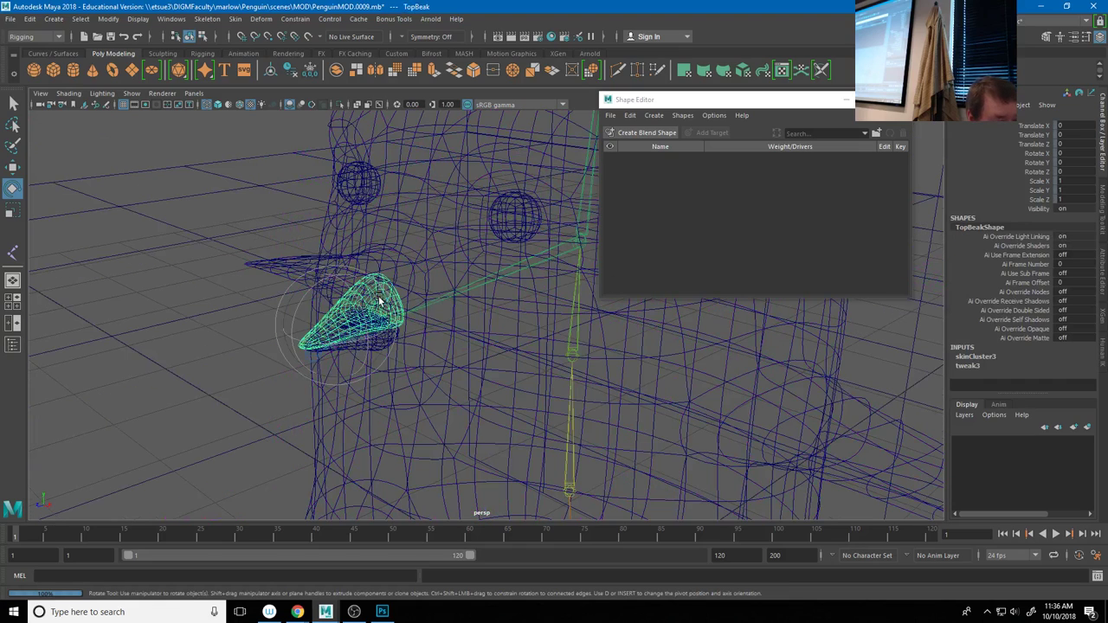
left_click(587, 219)
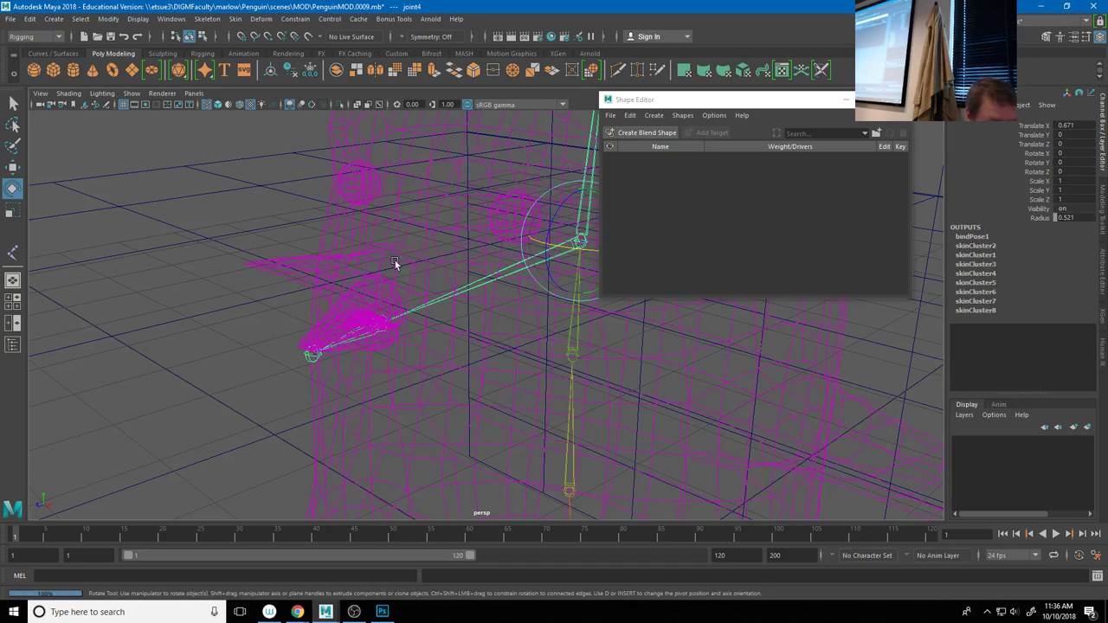
left_click(366, 302)
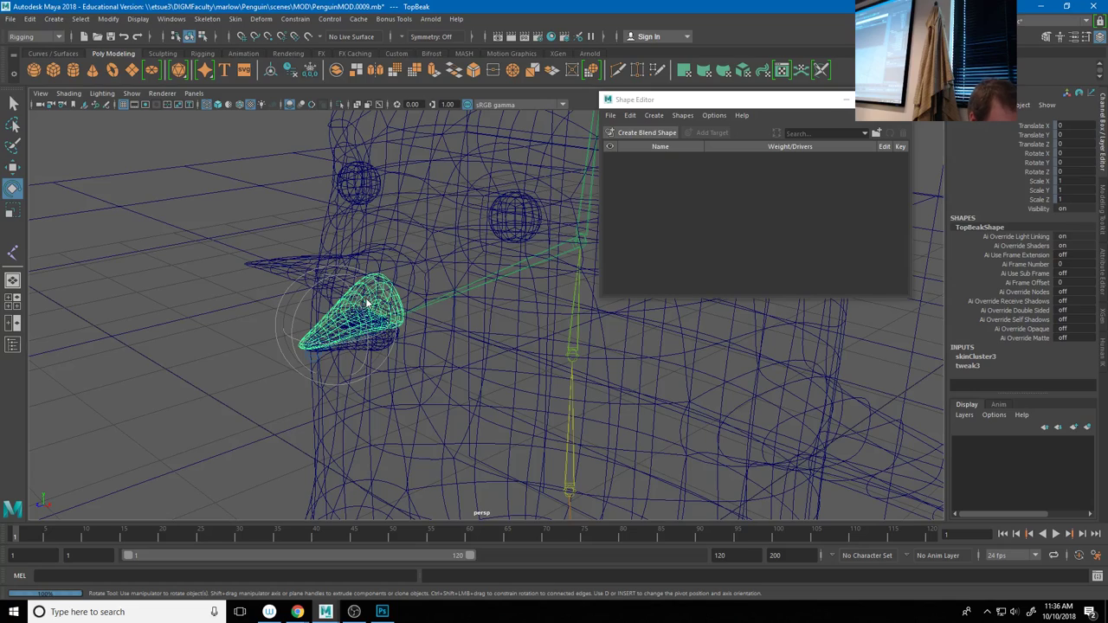
right_click_drag(366, 302, 295, 259)
left_click(223, 213)
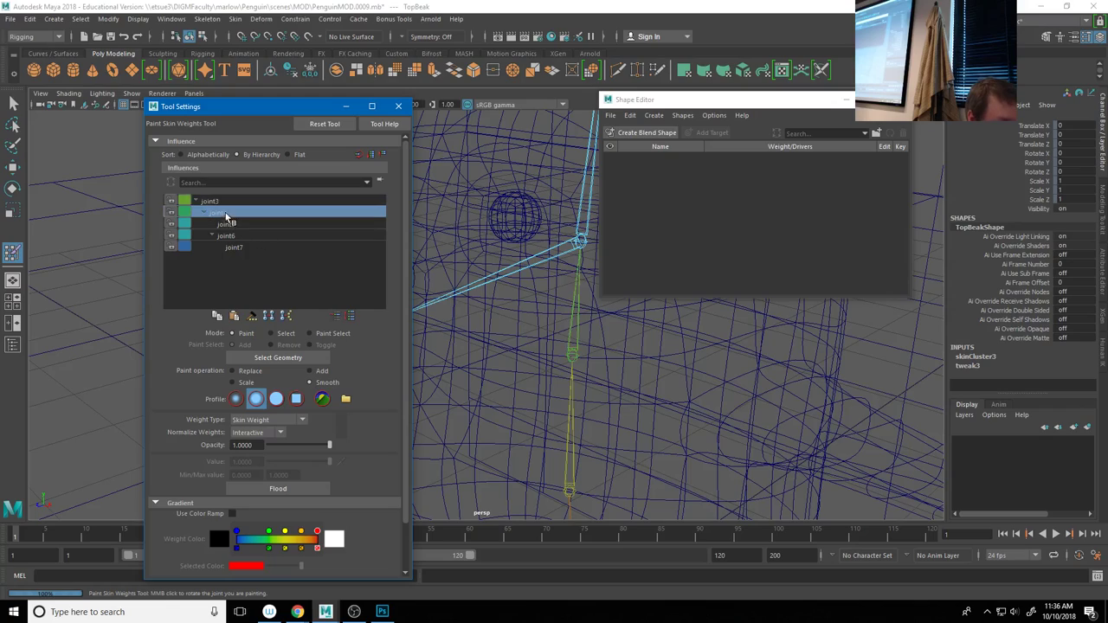
Flood the upper beak's joint4 weights with the Smooth operation and display the model shaded
left_click(279, 490)
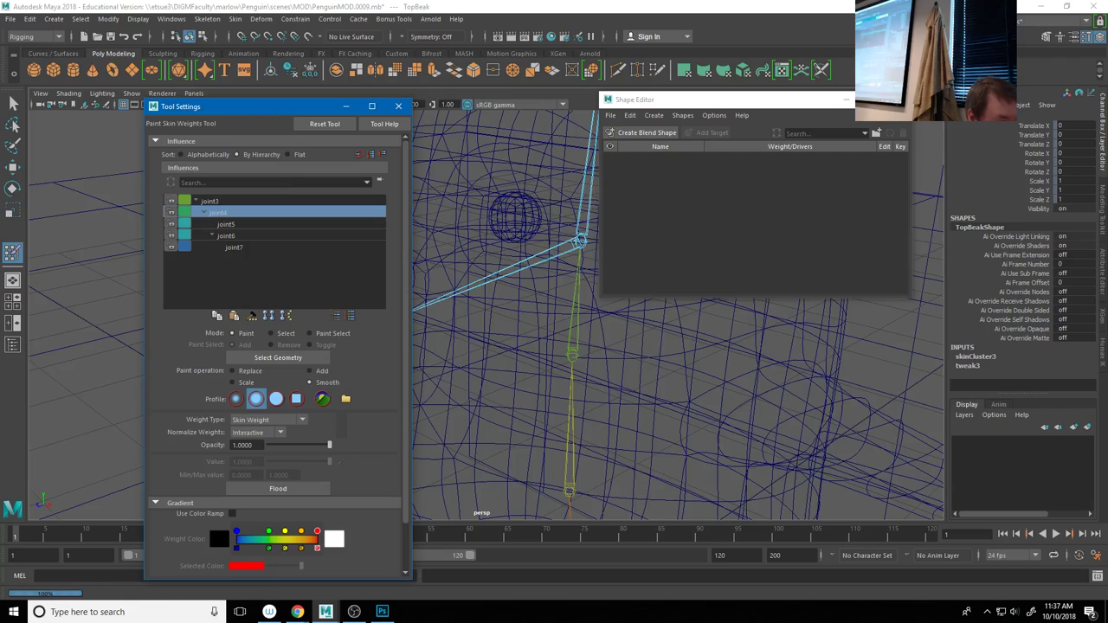
left_click_drag(259, 107, 796, 103)
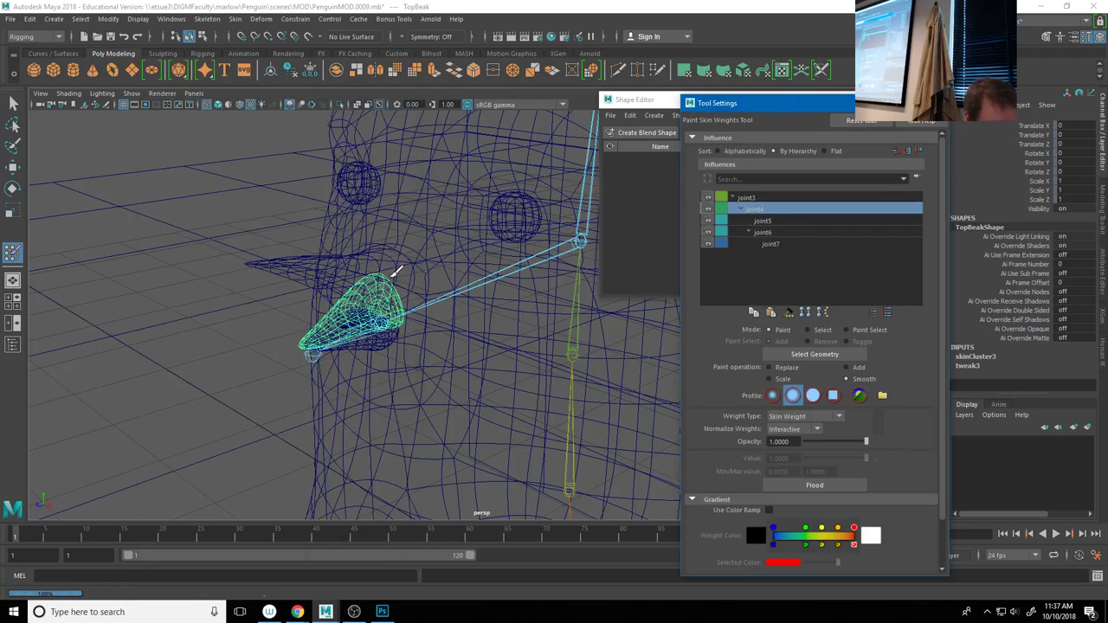
key("5")
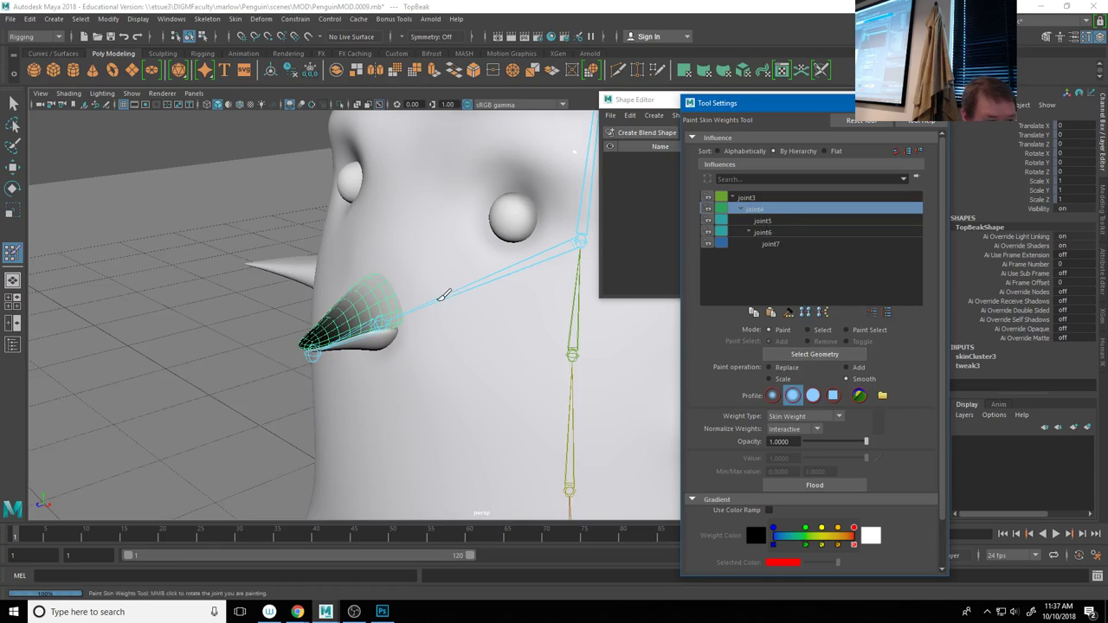
left_click(818, 486)
left_click(327, 315)
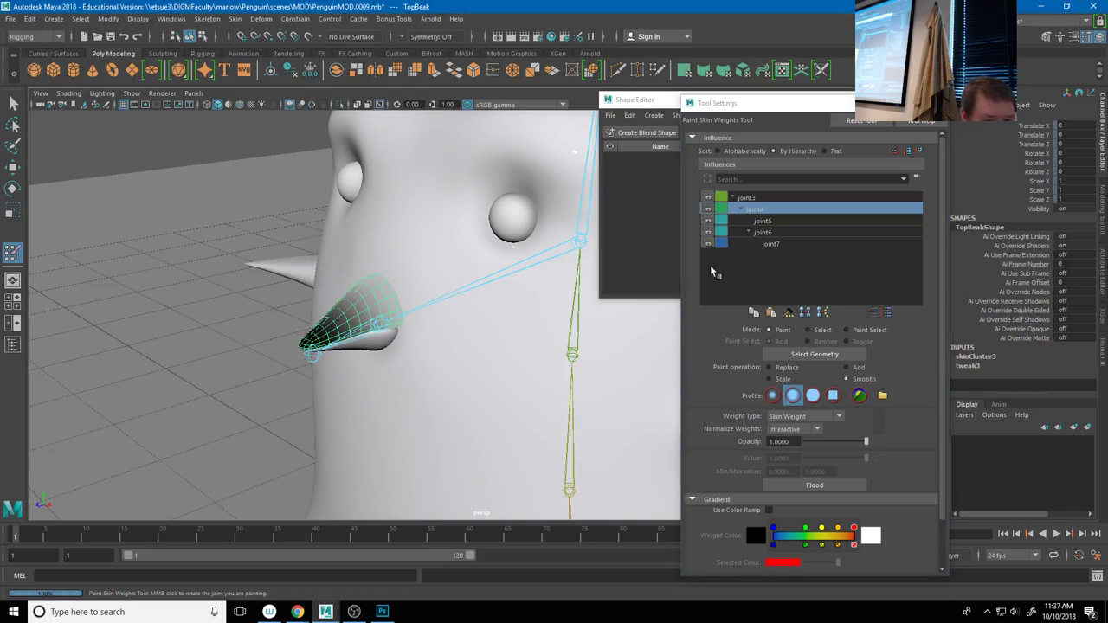
Compare the upper beak's joint influences, then flood it with joint4 weight using Replace at value 1
left_click(746, 199)
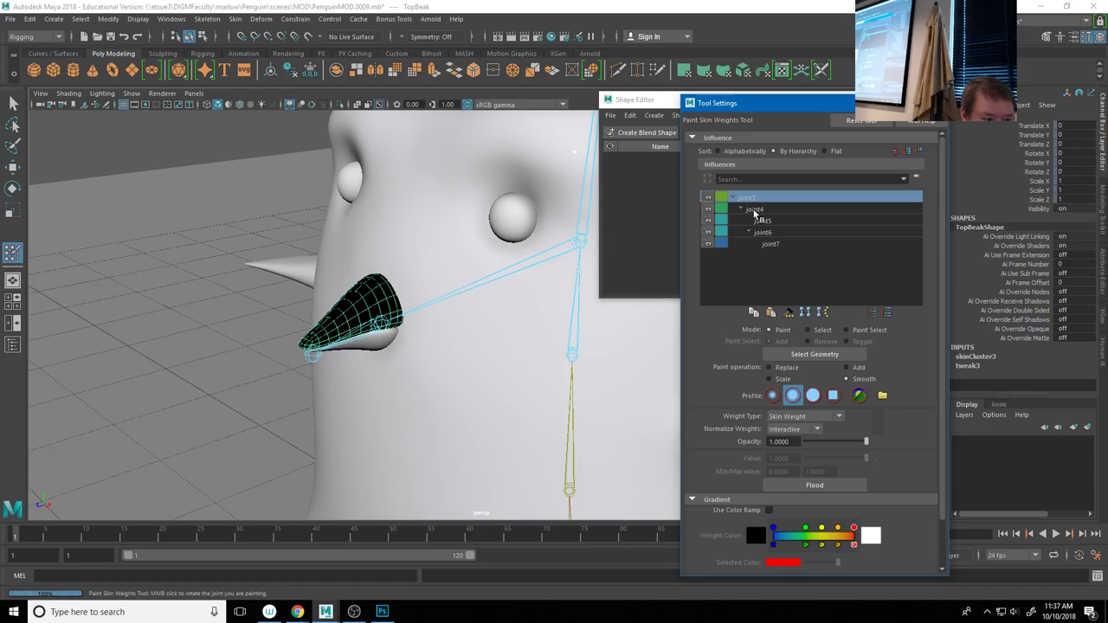
left_click(753, 210)
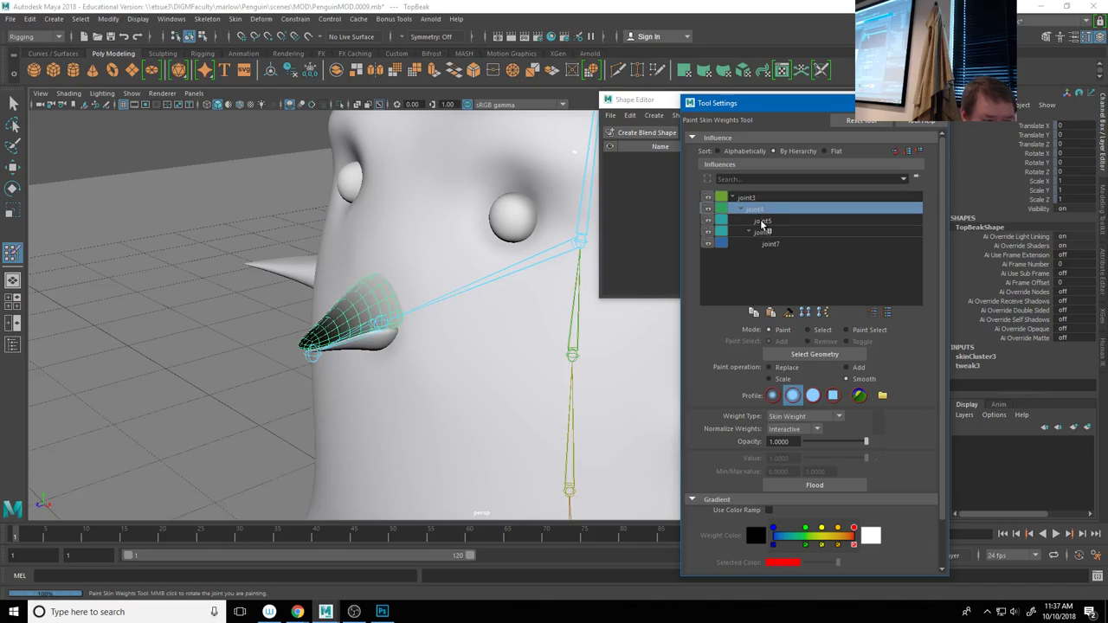
left_click(761, 222)
left_click(751, 210)
left_click(758, 220)
left_click(753, 212)
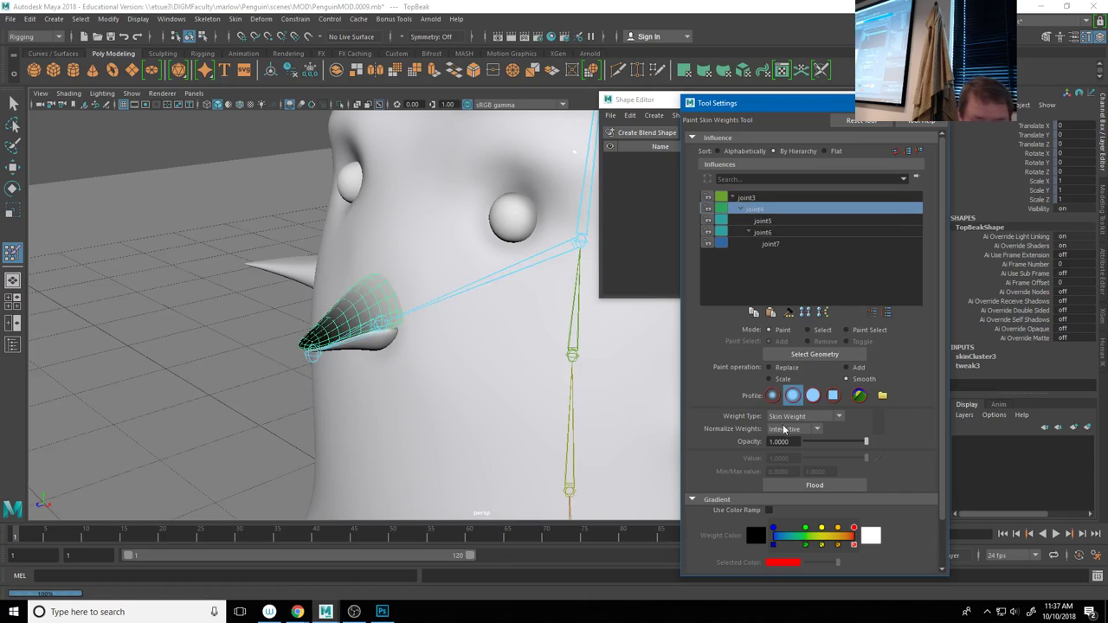
left_click(814, 484)
mouse_move(390, 299)
left_mouse_down("alt")
mouse_move(364, 288)
mouse_move(366, 304)
left_mouse_up("alt")
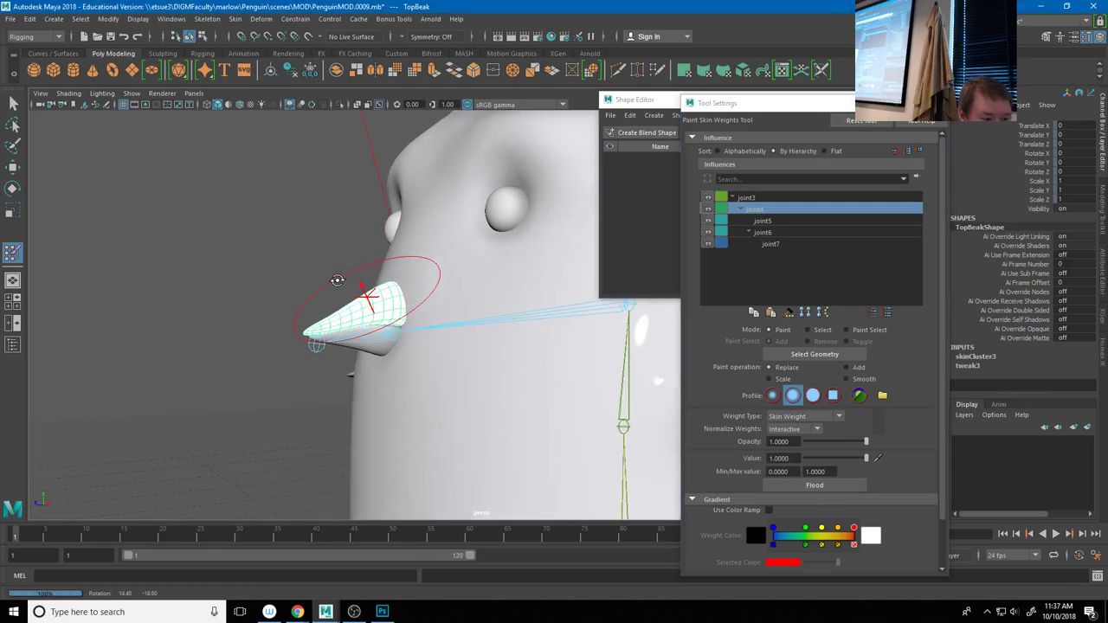
Rotate the joint at the beak's base to test the upper beak's weighting, and undo the rotation
key("e")
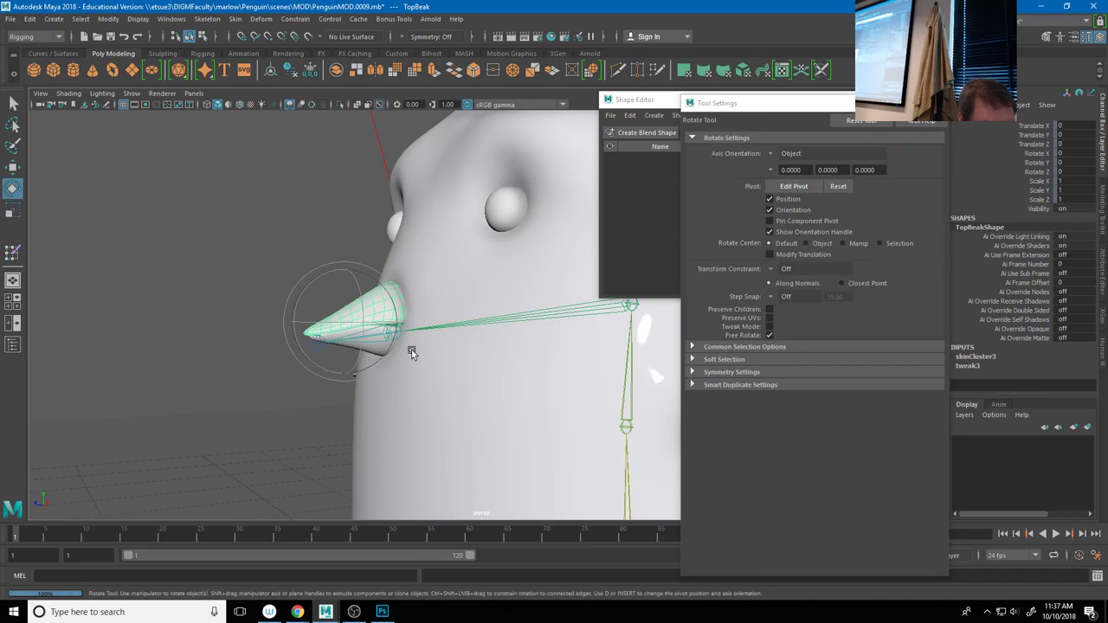
left_click(228, 247)
left_click(394, 336)
left_click_drag(353, 362, 363, 391)
left_click_drag(336, 343, 554, 420, "alt")
key("ctrl+z")
left_click_drag(286, 316, 430, 417, "alt")
key("ctrl+z")
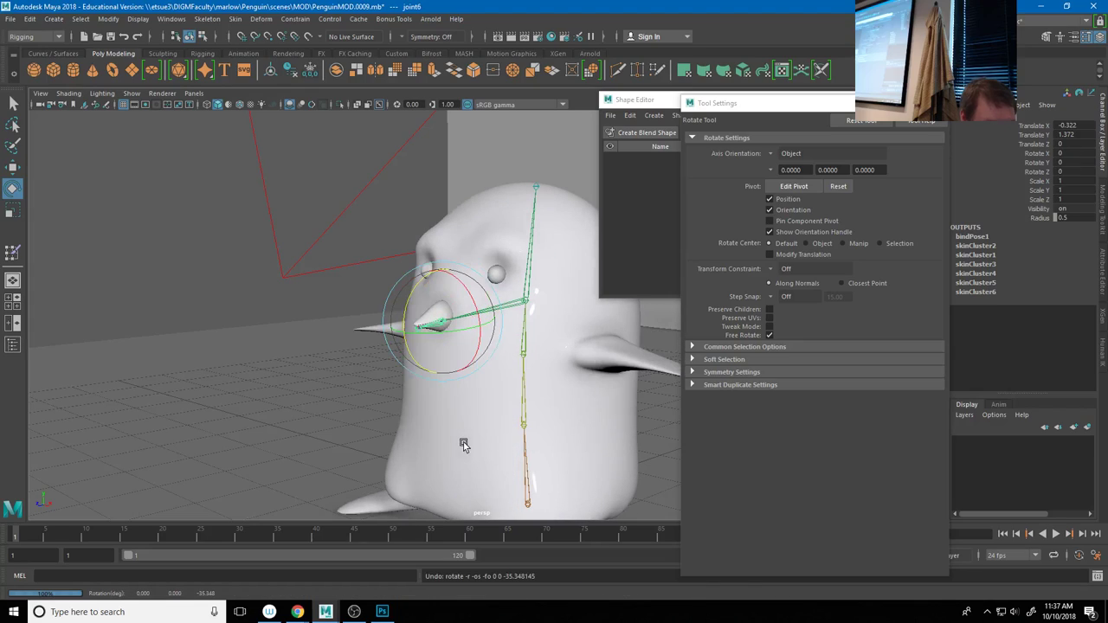
Rename the joint at the beak's base to Jaw1 and select the joint at the beak's tip
left_click(471, 446)
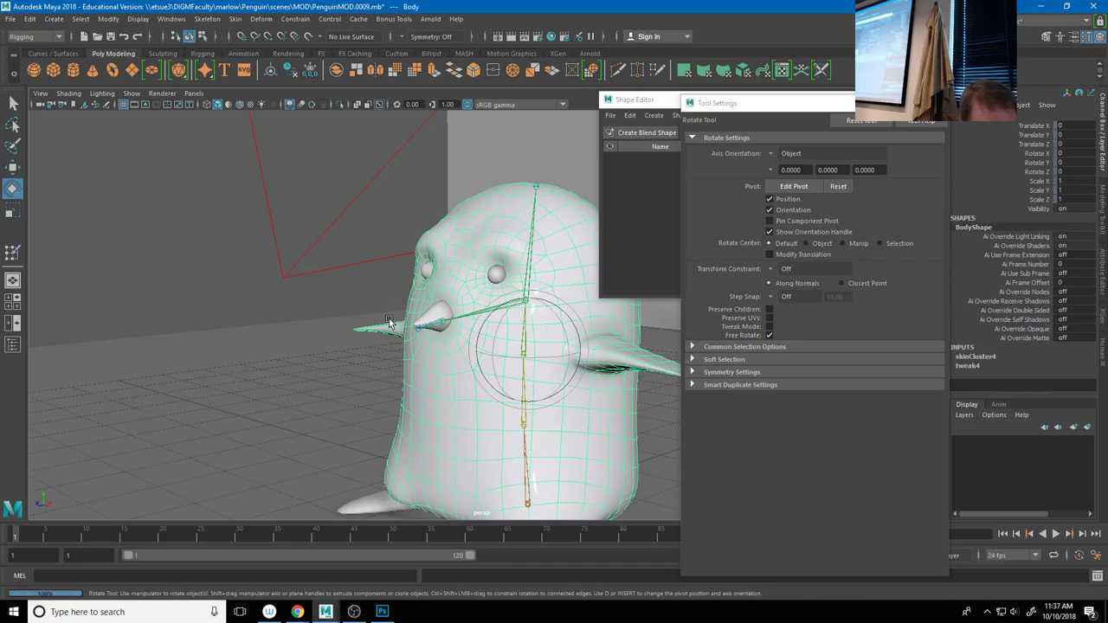
right_click_drag(434, 322, 507, 329, "alt")
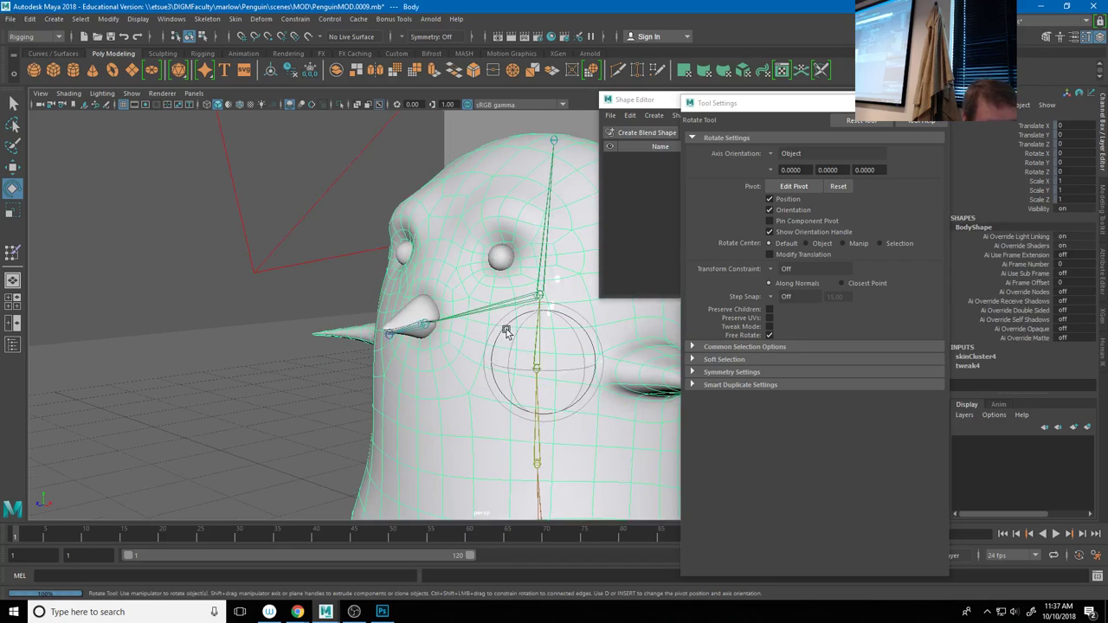
left_click(660, 218)
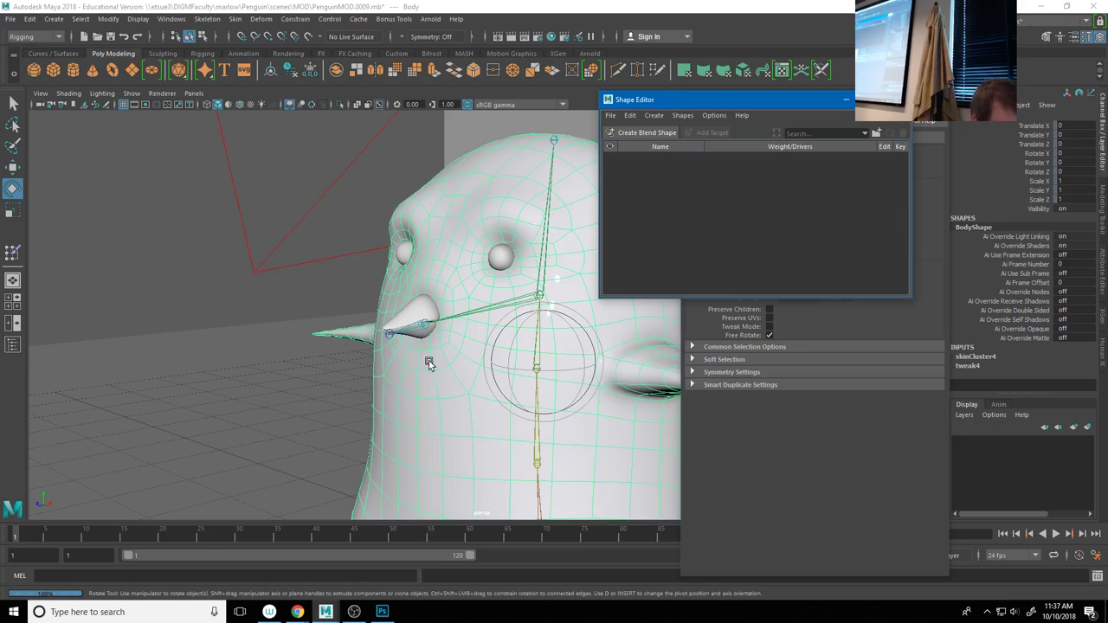
scroll(307, 340, "up", 2)
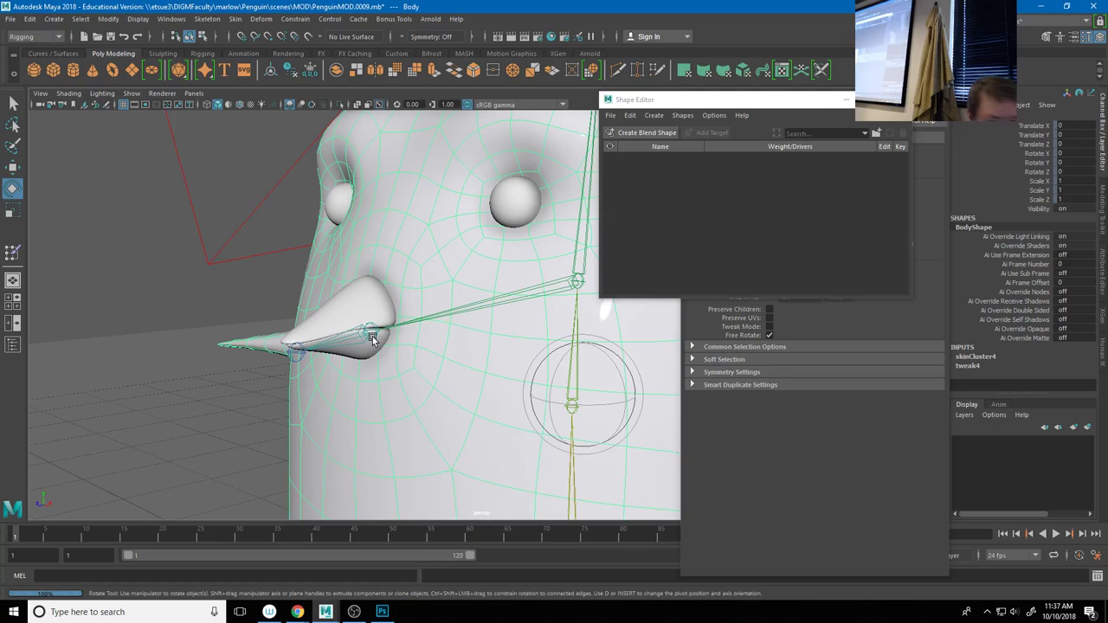
left_click(370, 334)
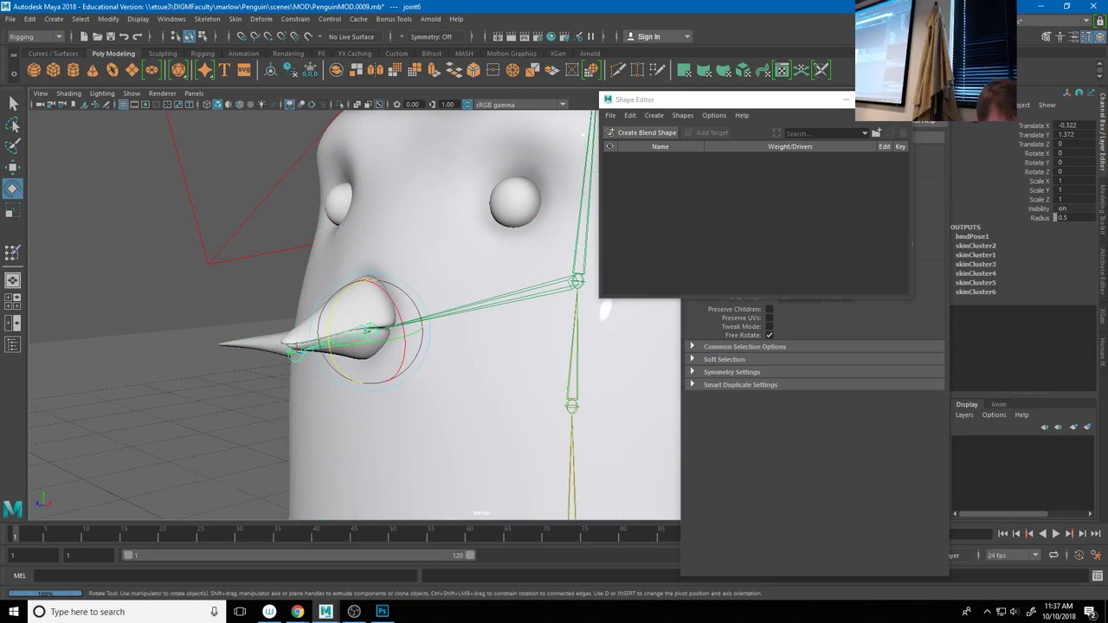
key("Return")
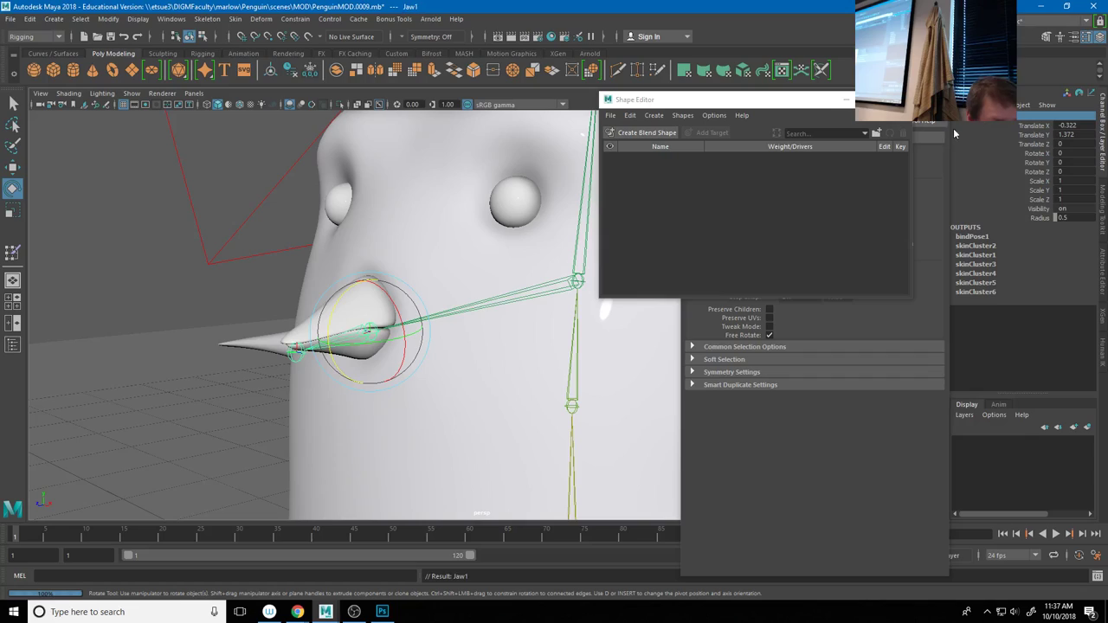
left_click(291, 360)
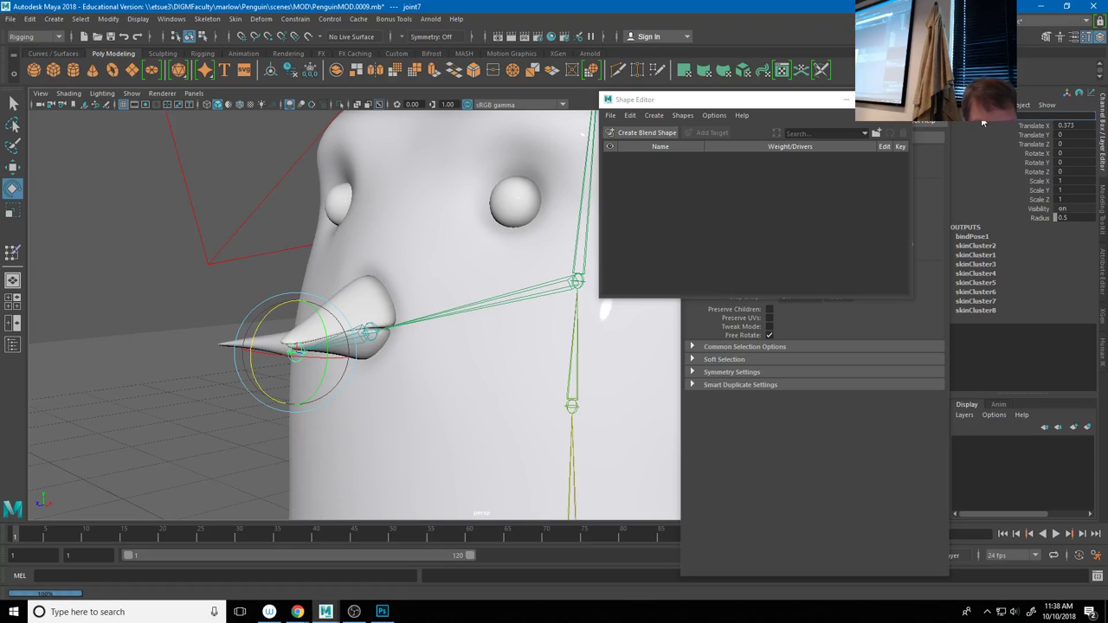
Switch the penguin's body mesh to vertex mode and select all of its vertices
left_click(539, 411)
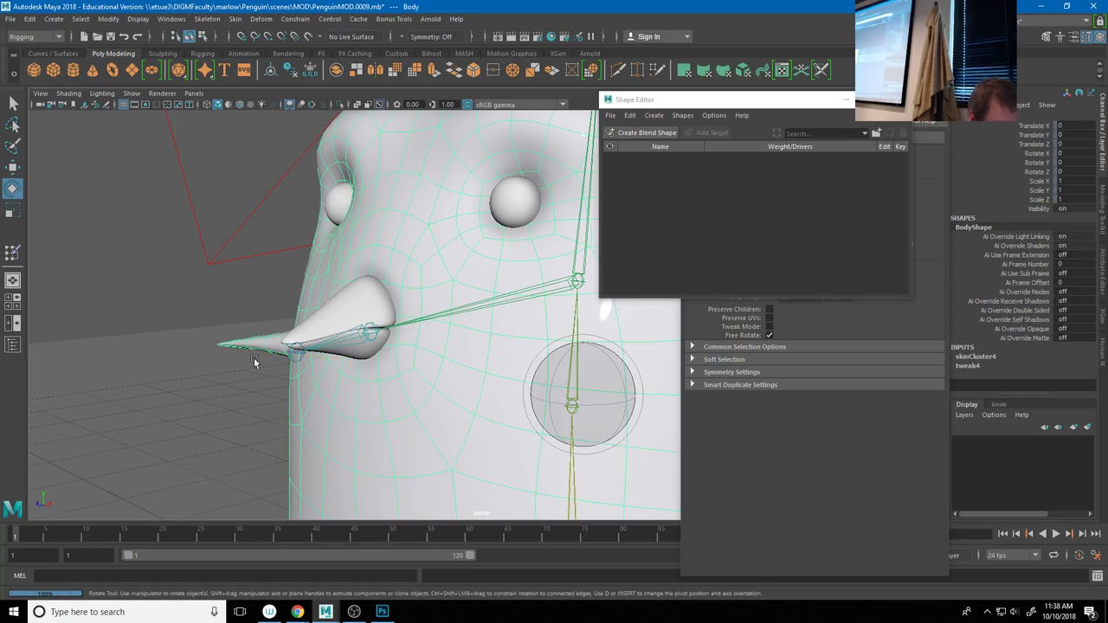
scroll(406, 267, "down", 5)
left_click_drag(406, 266, 433, 266, "alt")
right_click_drag(495, 294, 444, 290)
left_click(466, 403)
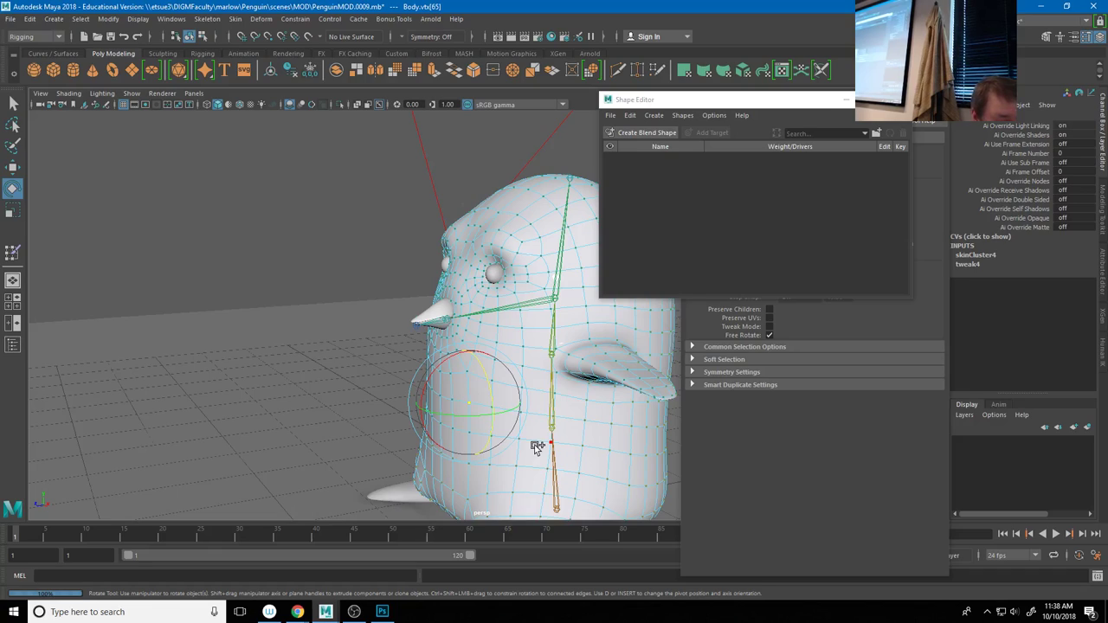
key("shift+period")
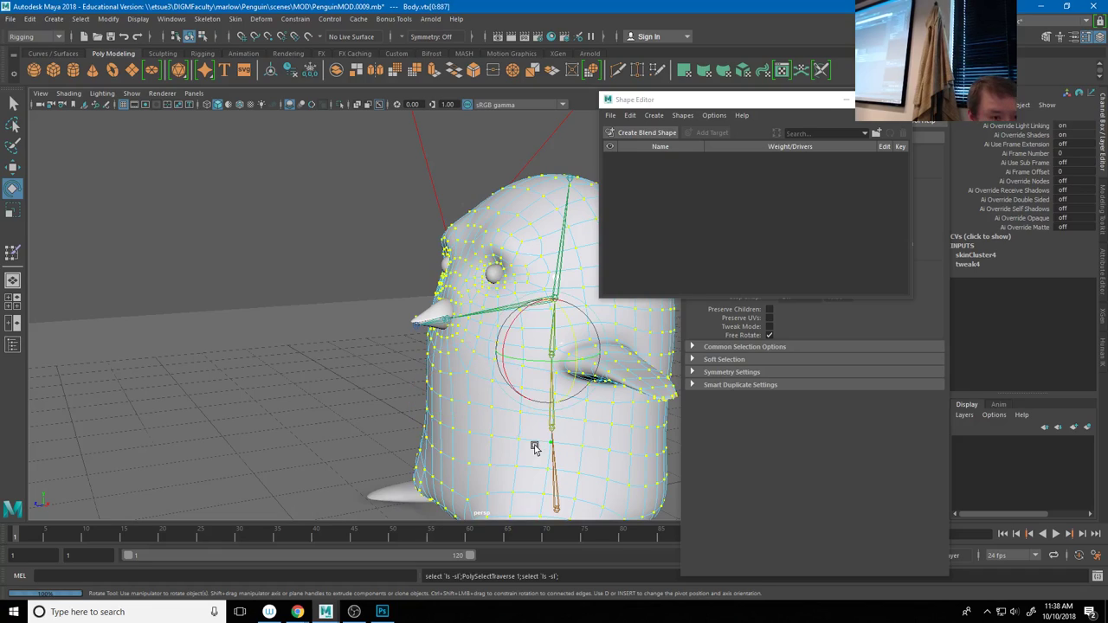
Open the Component Editor and show the Smooth Skins weights of the selected body vertices
left_click(172, 19)
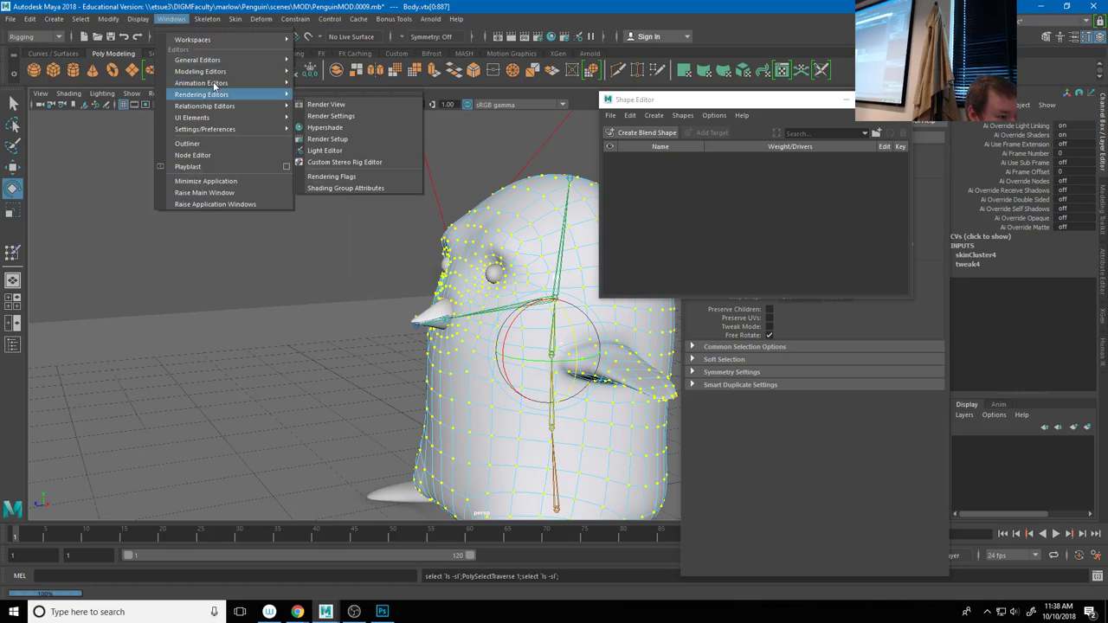
mouse_move(216, 62)
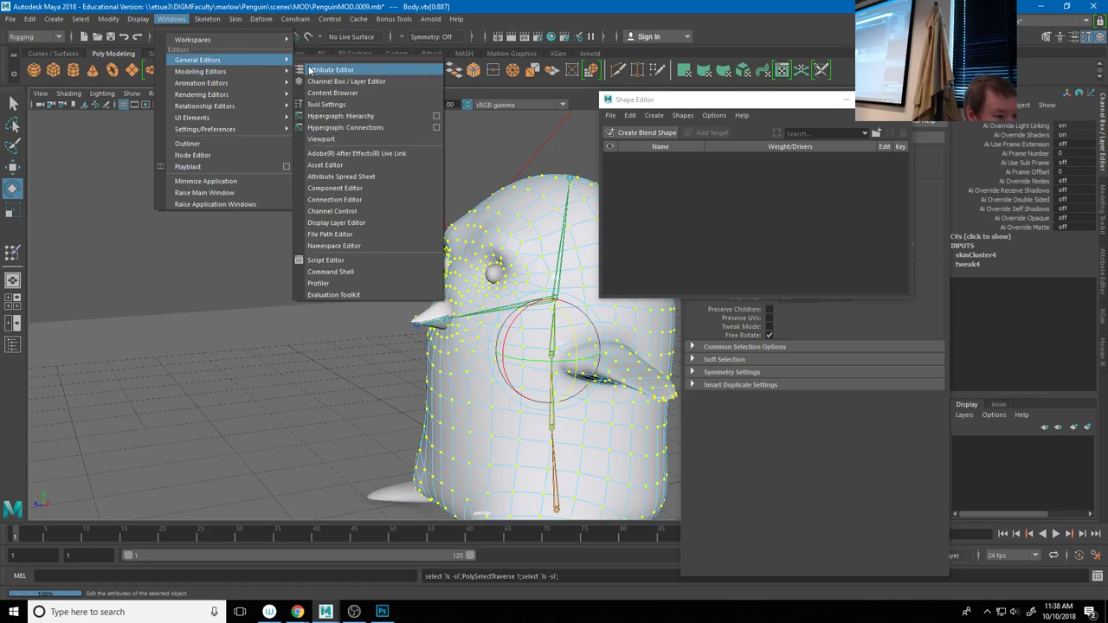
left_click(332, 189)
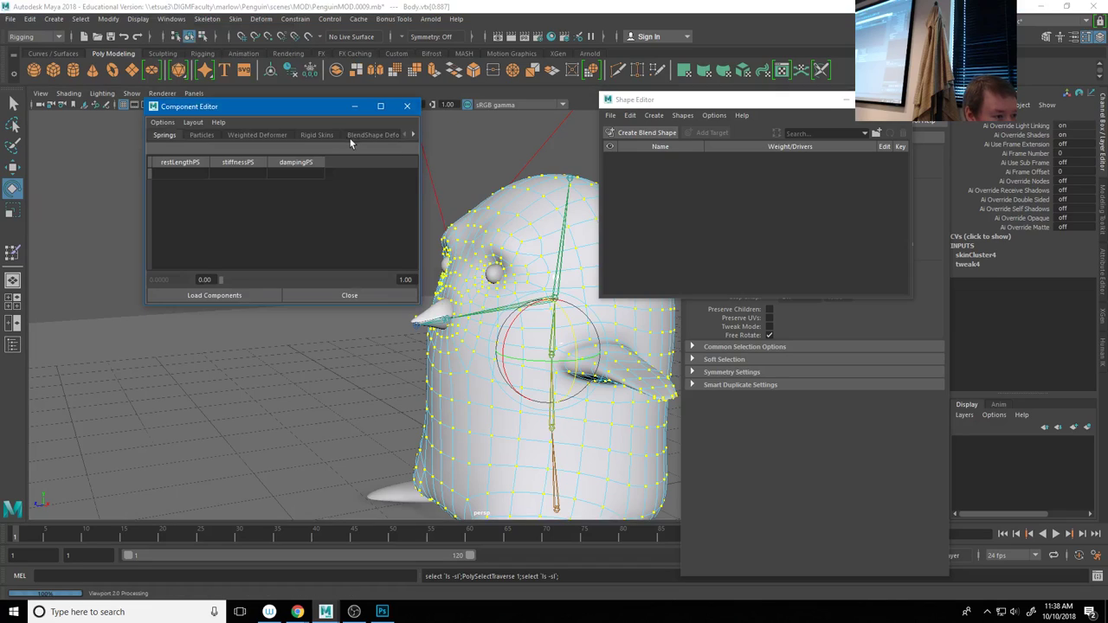
left_click(367, 135)
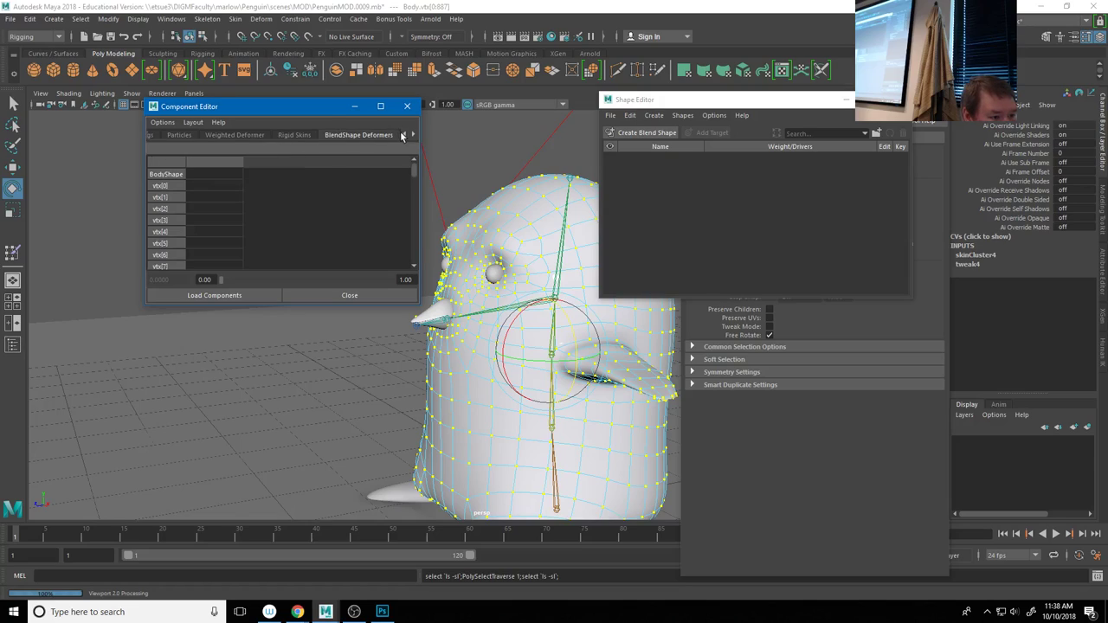
left_click(413, 135)
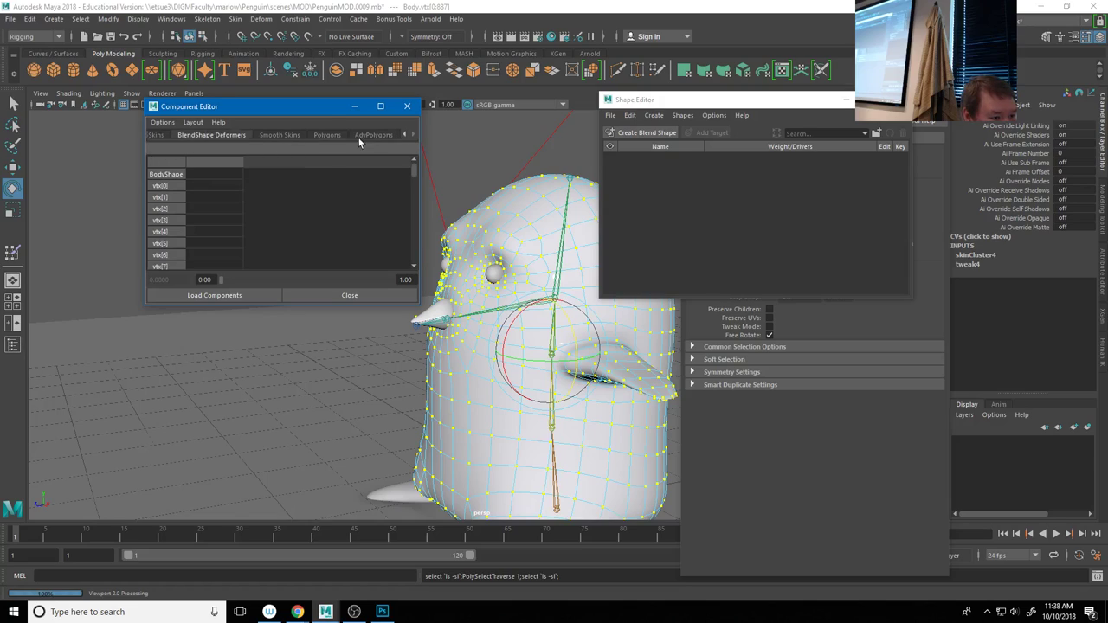
left_click(285, 134)
Set the Jaw1 and Jaw2 weights of all body vertices to 0 and close the Component Editor
left_click_drag(201, 198, 249, 217)
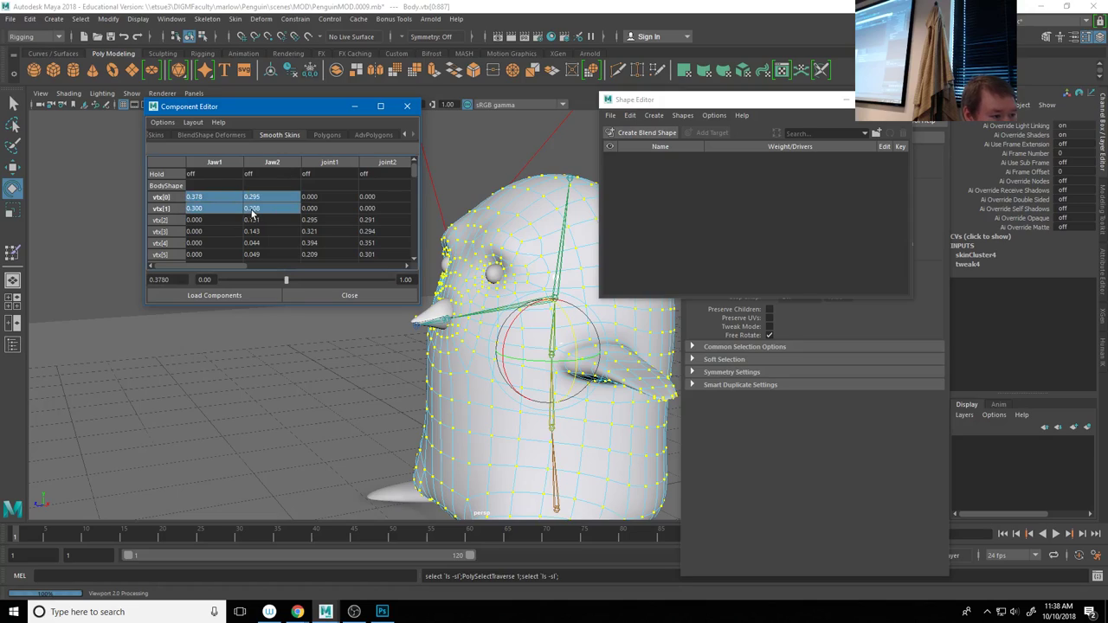
scroll(255, 220, "down", 10)
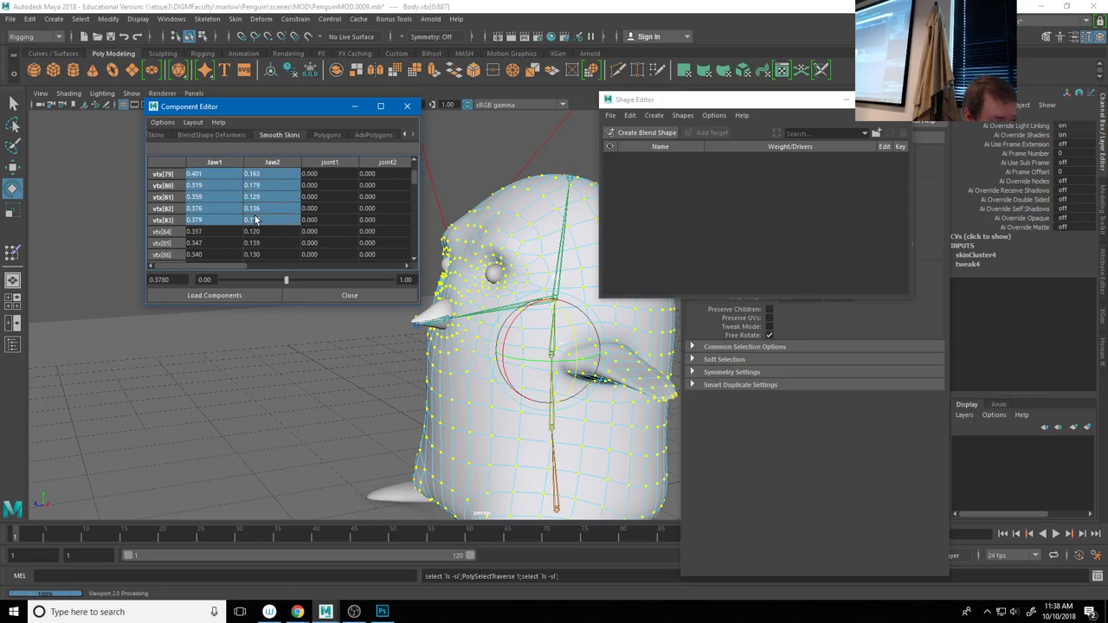
scroll(256, 229, "down", 7)
left_click(257, 231, "shift")
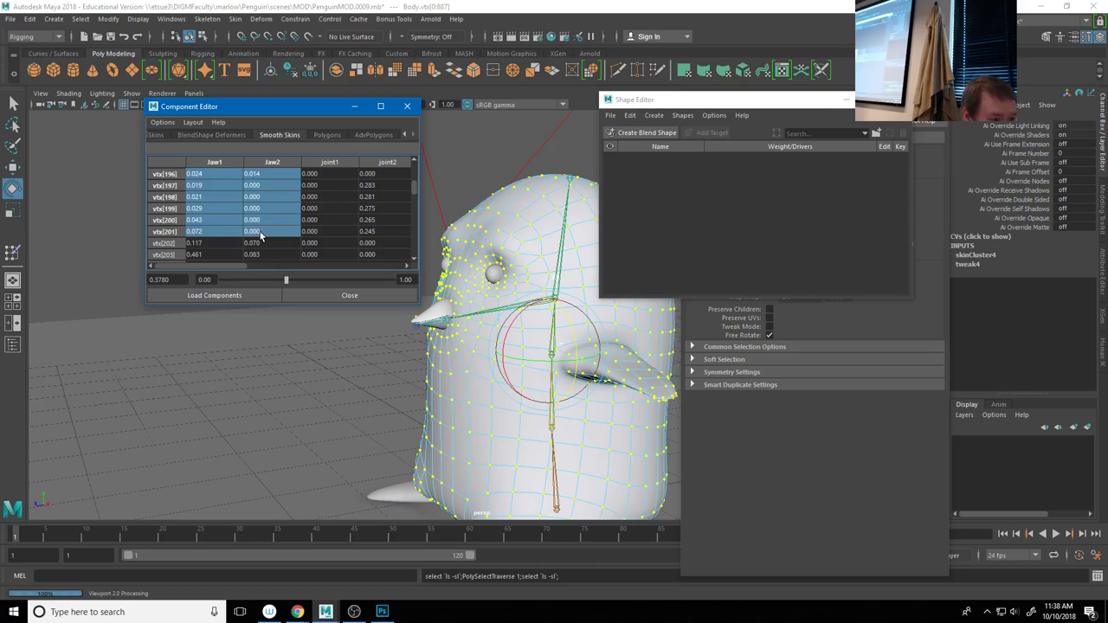
scroll(259, 235, "down", 20)
left_click_drag(260, 235, 263, 258, "shift")
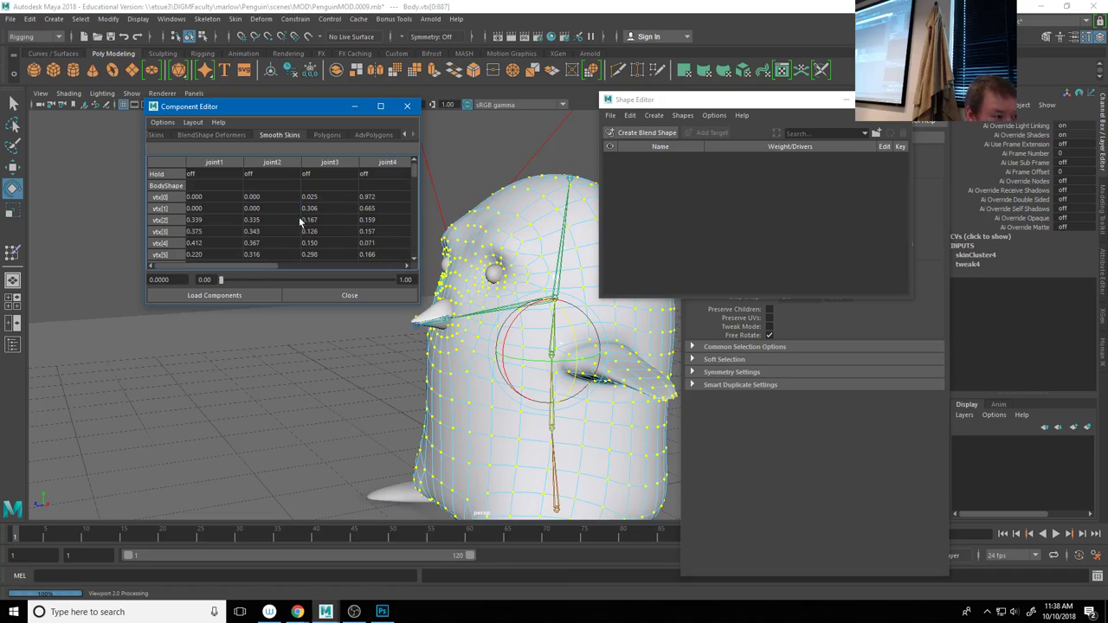
left_click(406, 106)
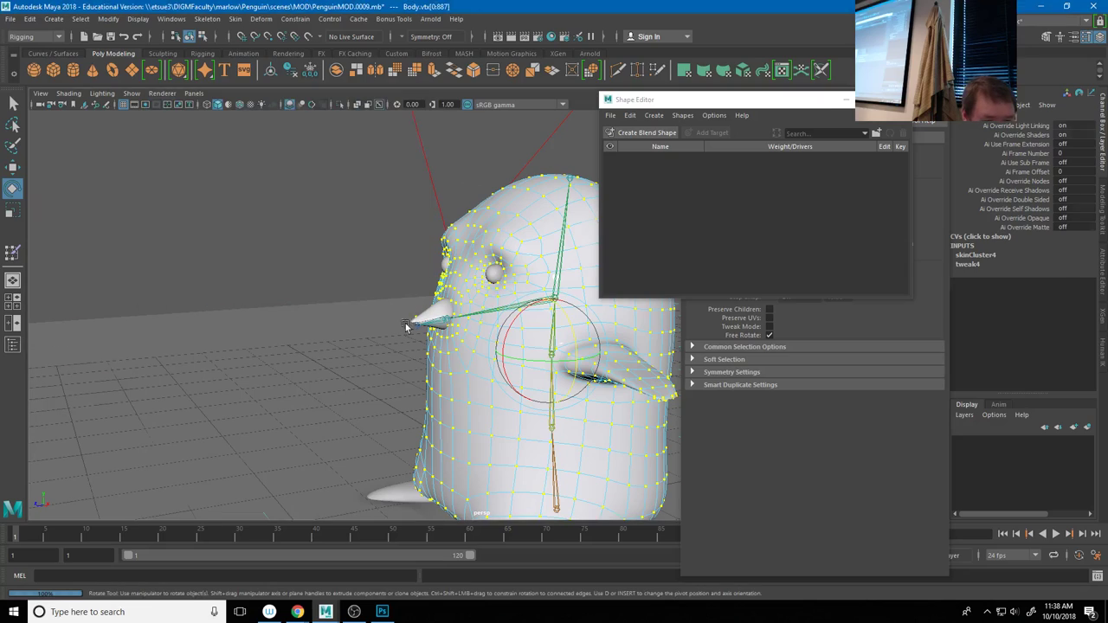
Rotate Jaw1 downward to test which meshes follow the jaw, and undo the rotation
left_click(383, 323)
left_click(437, 313)
left_click_drag(407, 294, 360, 347)
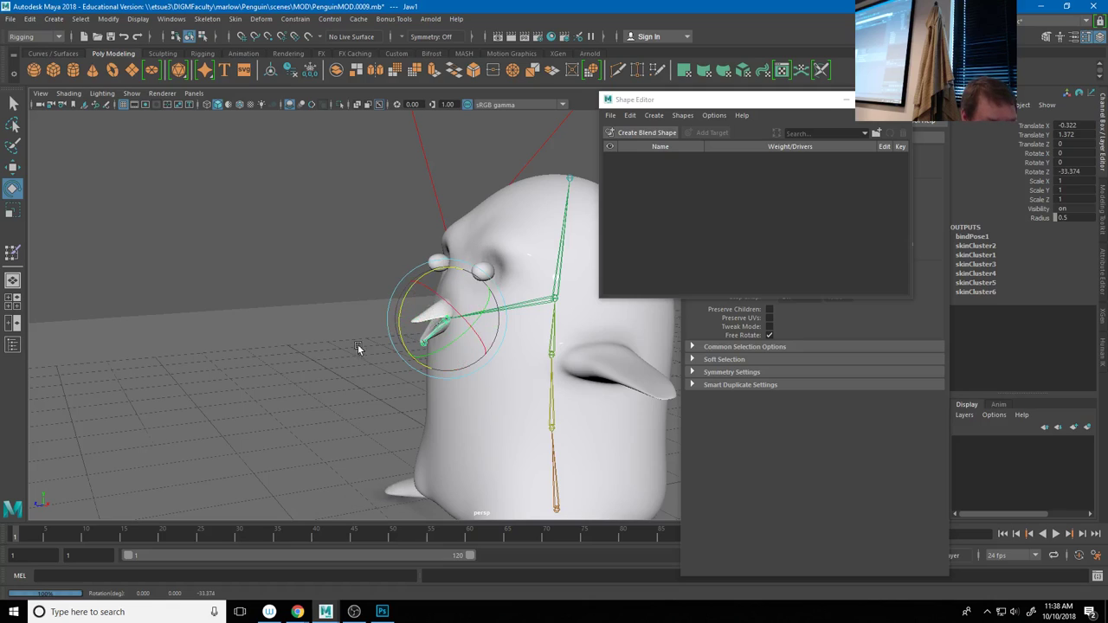
mouse_move(549, 346)
left_mouse_down("alt")
mouse_move(535, 299)
mouse_move(542, 364)
left_mouse_up("alt")
key("ctrl+z")
left_click(581, 384)
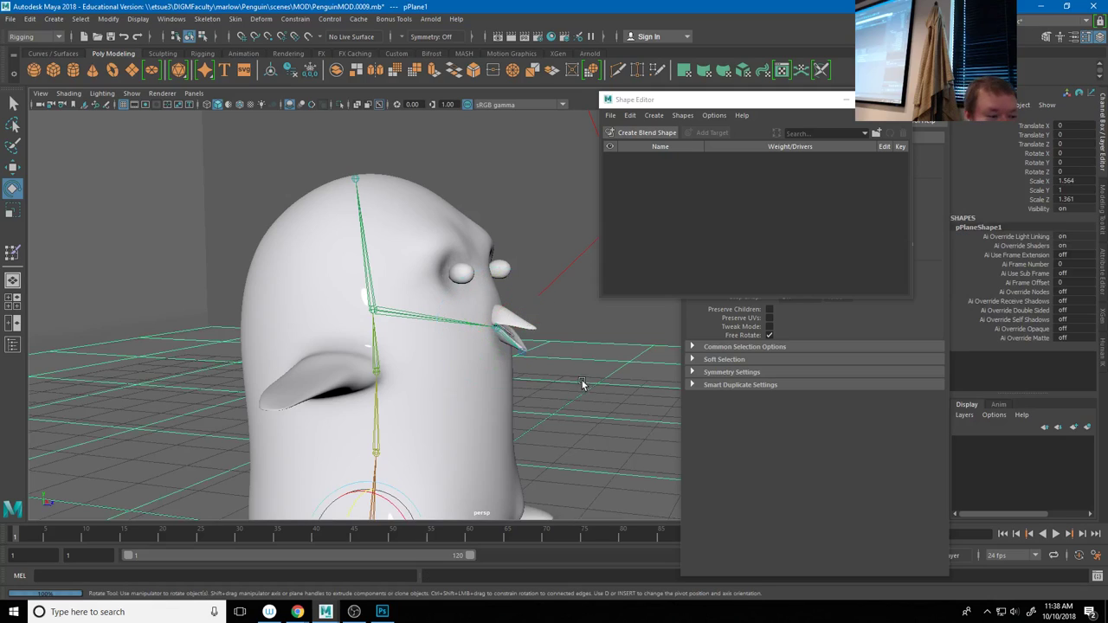
key("ctrl+z")
key("ctrl+z")
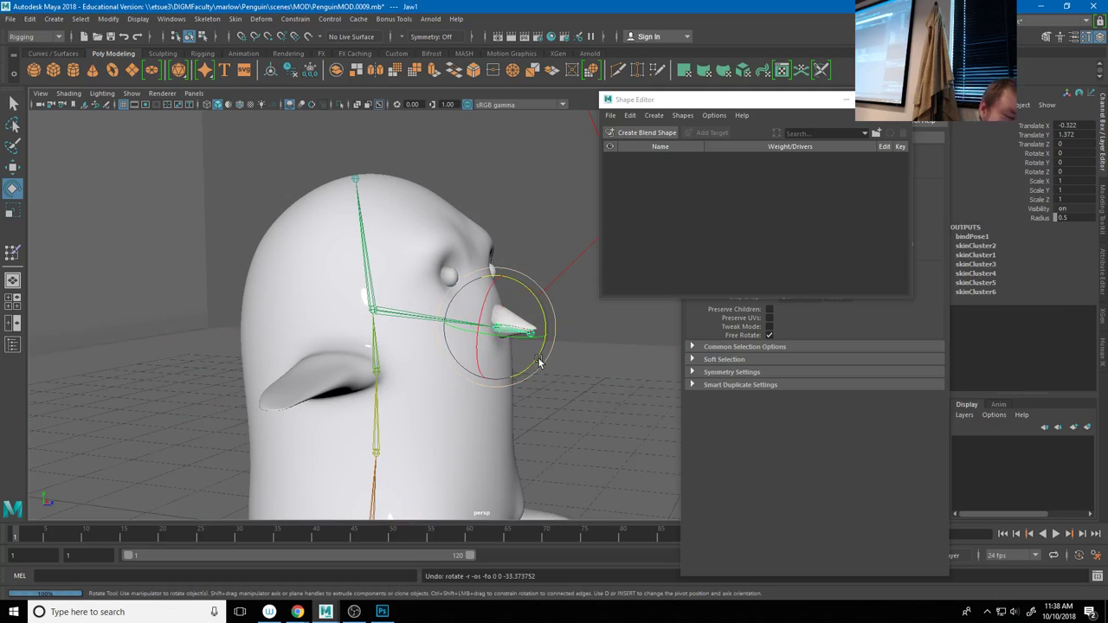
Select both eyes with Paint Skin Weights and flood them with joint4 weight using Replace at value 1
left_click(553, 236)
left_click(495, 265)
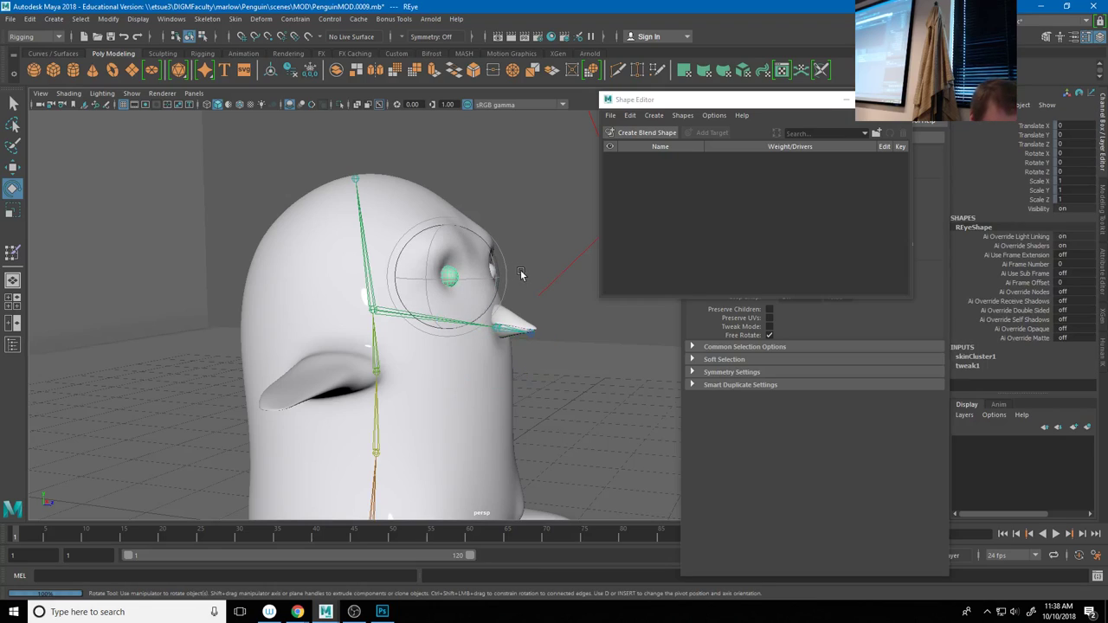
key("q")
left_click_drag(483, 289, 500, 274, "alt")
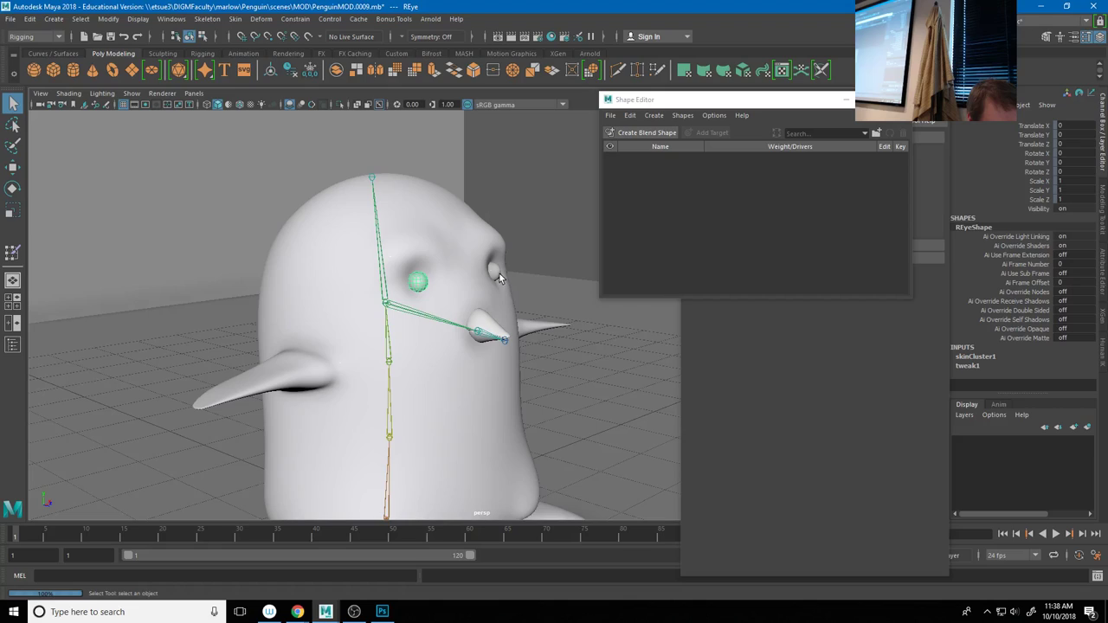
left_click(497, 272)
right_click_drag(498, 273, 432, 255)
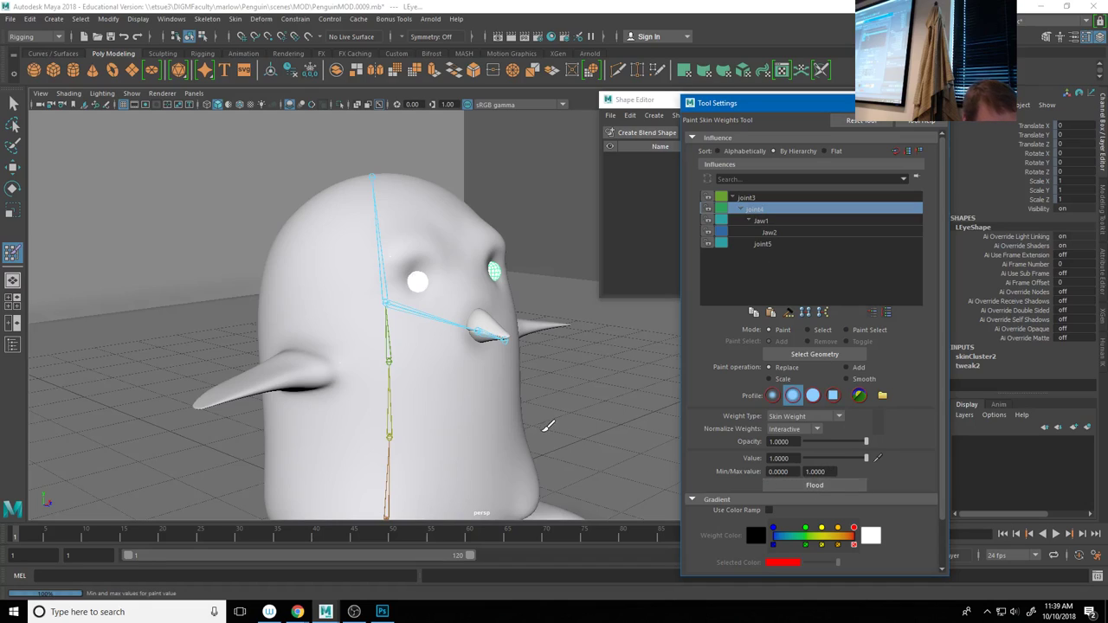
left_click_drag(556, 259, 563, 182, "alt")
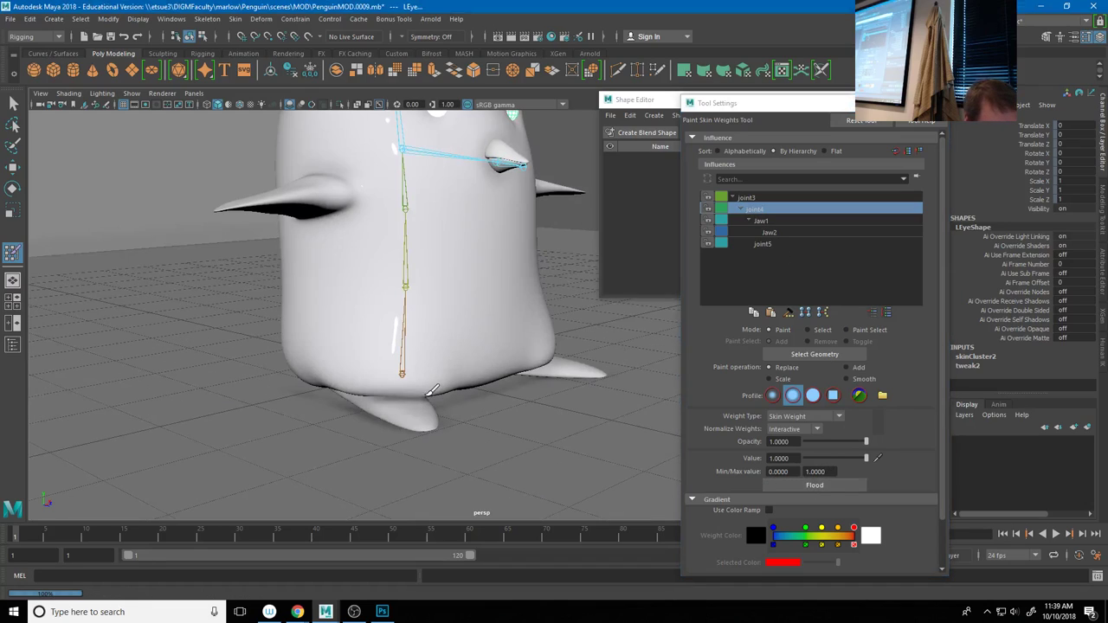
Select both feet with Paint Skin Weights and flood them with joint1 weight using Replace at value 1
key("w")
left_click(579, 371)
right_click(567, 298)
left_click(535, 263)
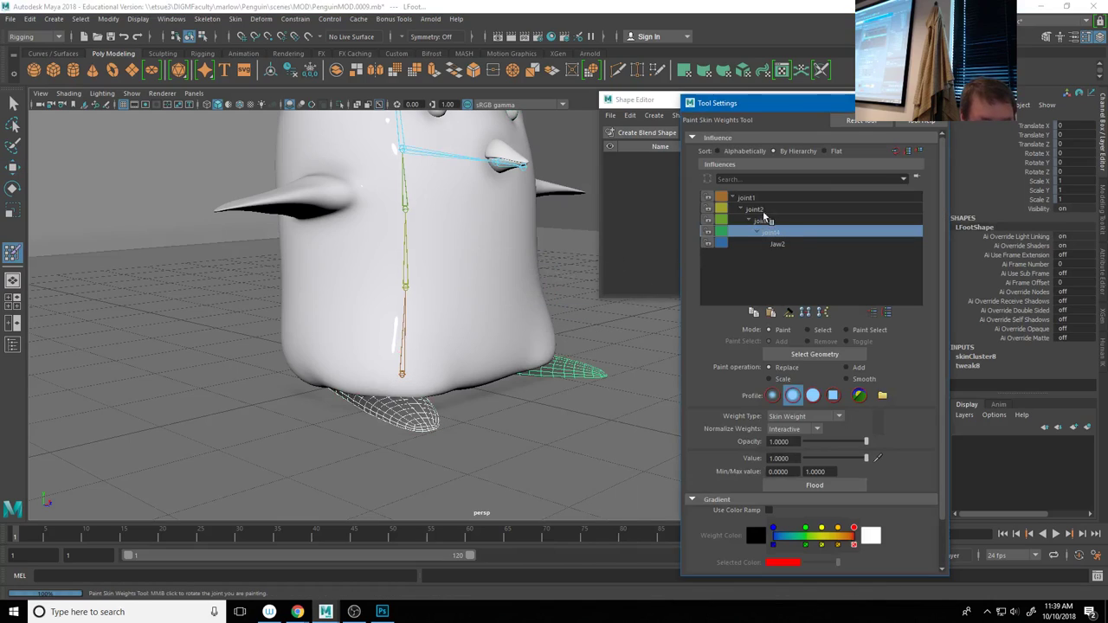
left_click(746, 198)
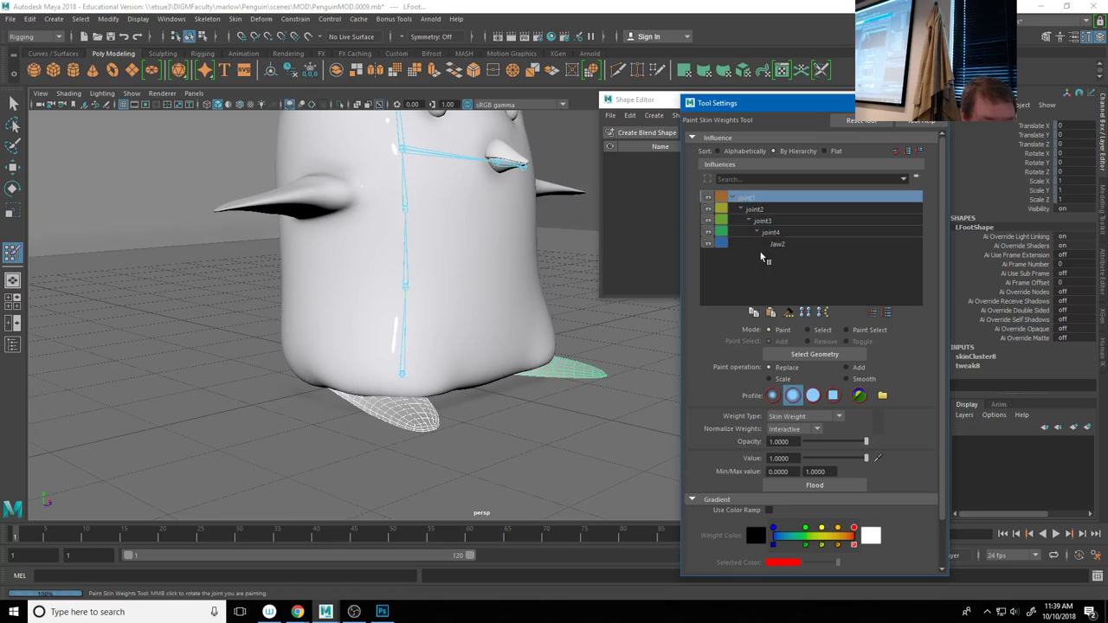
left_click(815, 485)
Rotate Jaw1 open, check the eyes, feet and flippers from several angles, and undo the rotation
left_click_drag(458, 346, 476, 424, "alt")
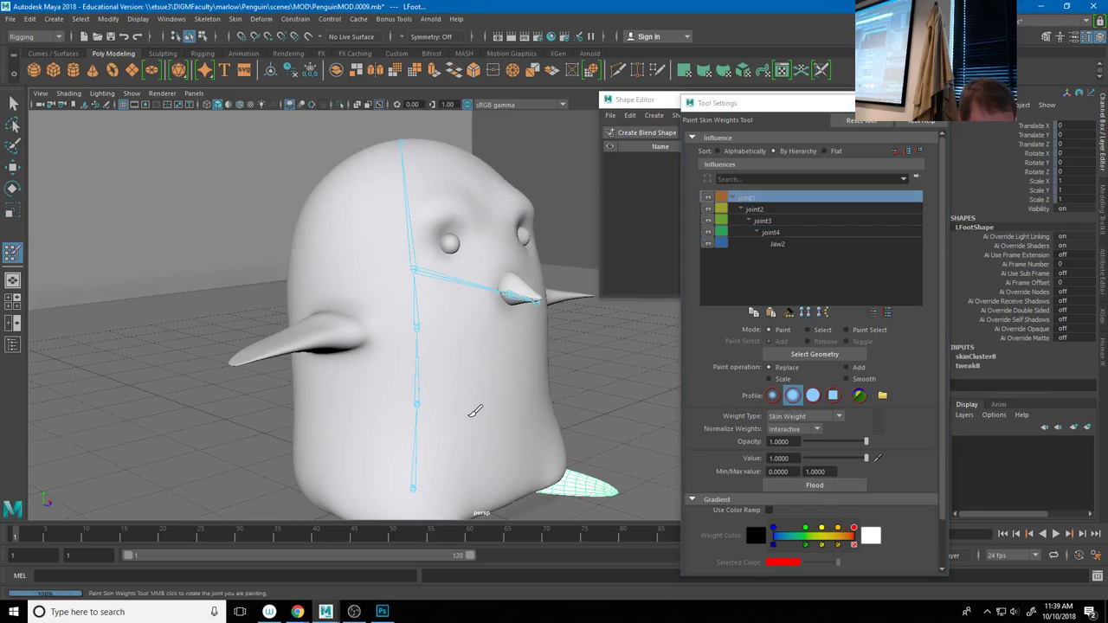
key("e")
left_click(517, 296)
left_click_drag(551, 316, 528, 330)
left_click_drag(383, 349, 320, 347, "alt")
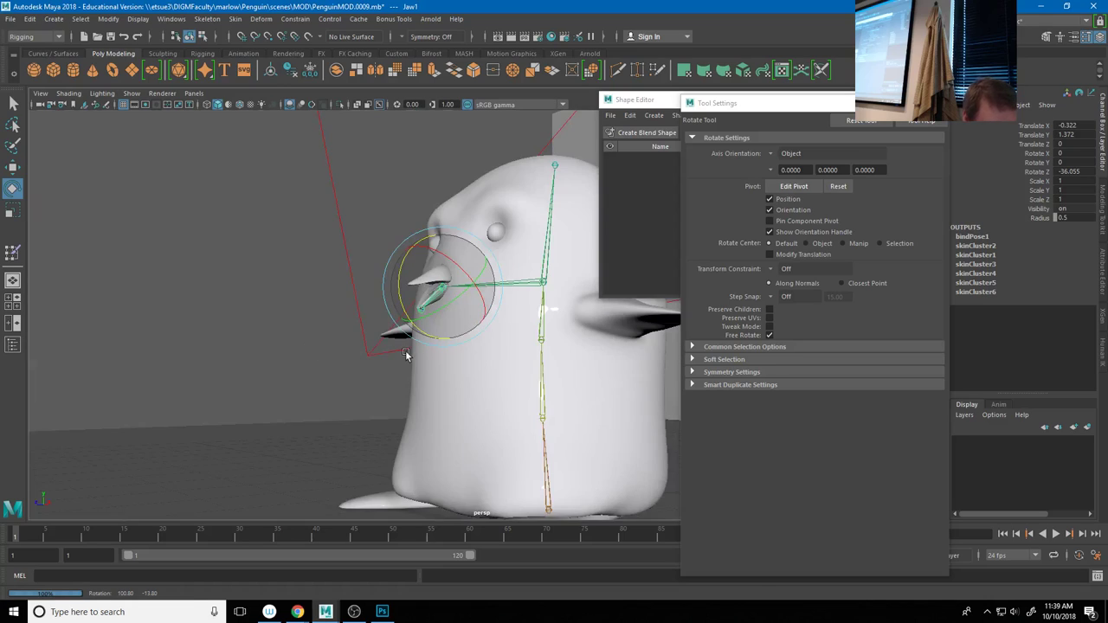
left_click_drag(405, 350, 627, 399, "alt")
scroll(620, 410, "up", 5)
scroll(458, 396, "down", 5)
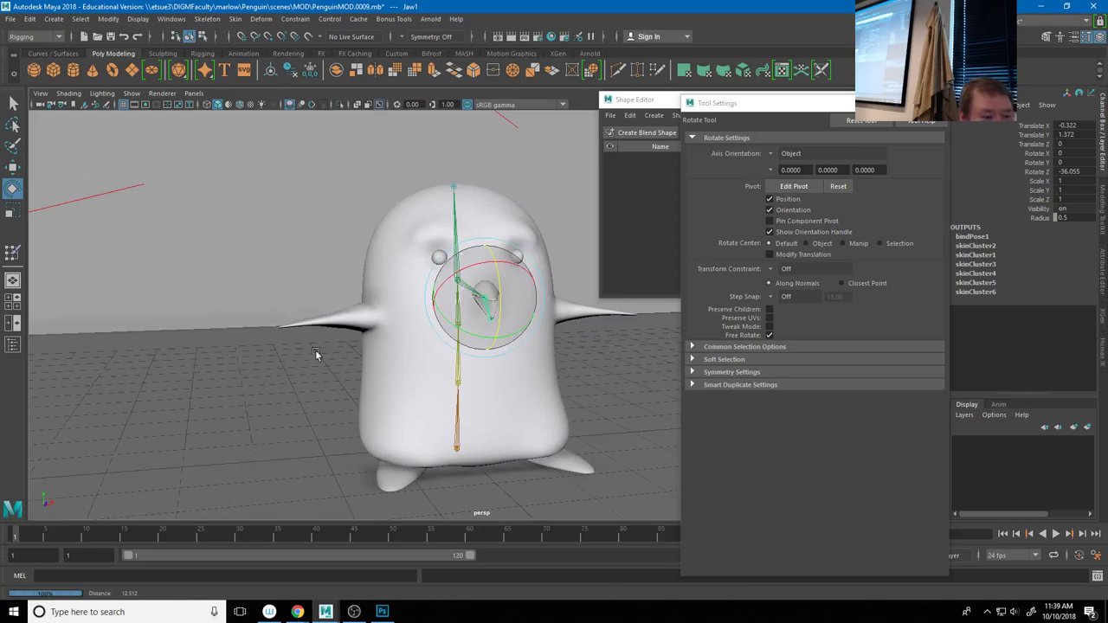
scroll(441, 390, "up", 4)
key("ctrl+z")
left_click_drag(430, 388, 623, 394, "alt")
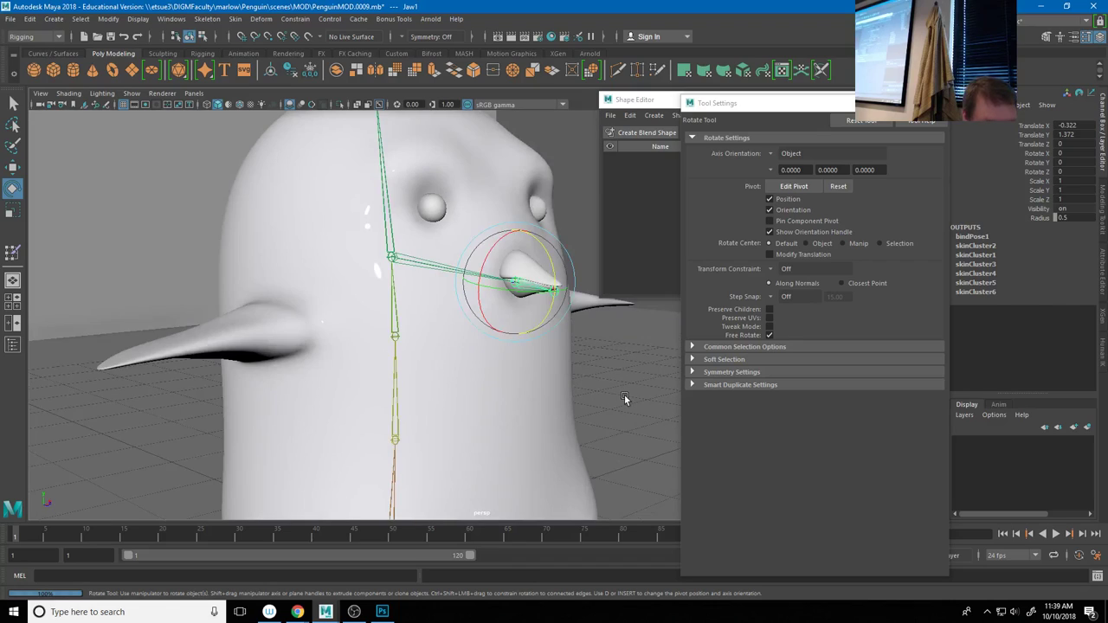
Rotate Jaw1 up and down, including in a close side view, to test the lower beak's opening, and undo each rotation
left_click(623, 398)
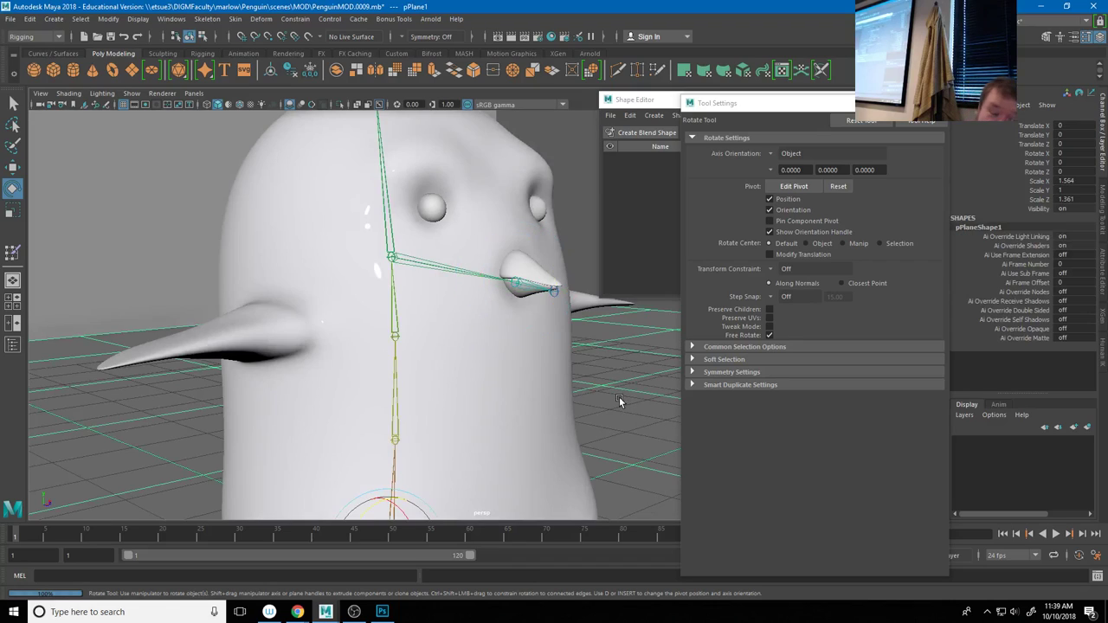
left_click(521, 284)
left_click_drag(552, 289, 558, 274)
key("ctrl+z")
left_click_drag(545, 377, 514, 376, "alt")
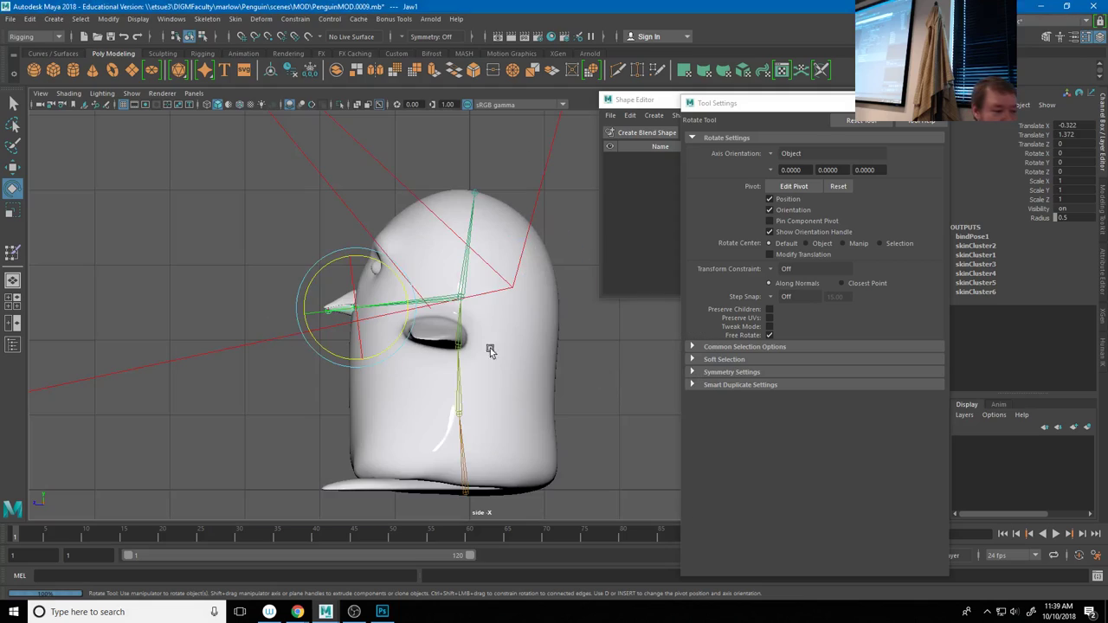
scroll(433, 368, "up", 5)
key("f")
scroll(631, 356, "up", 4)
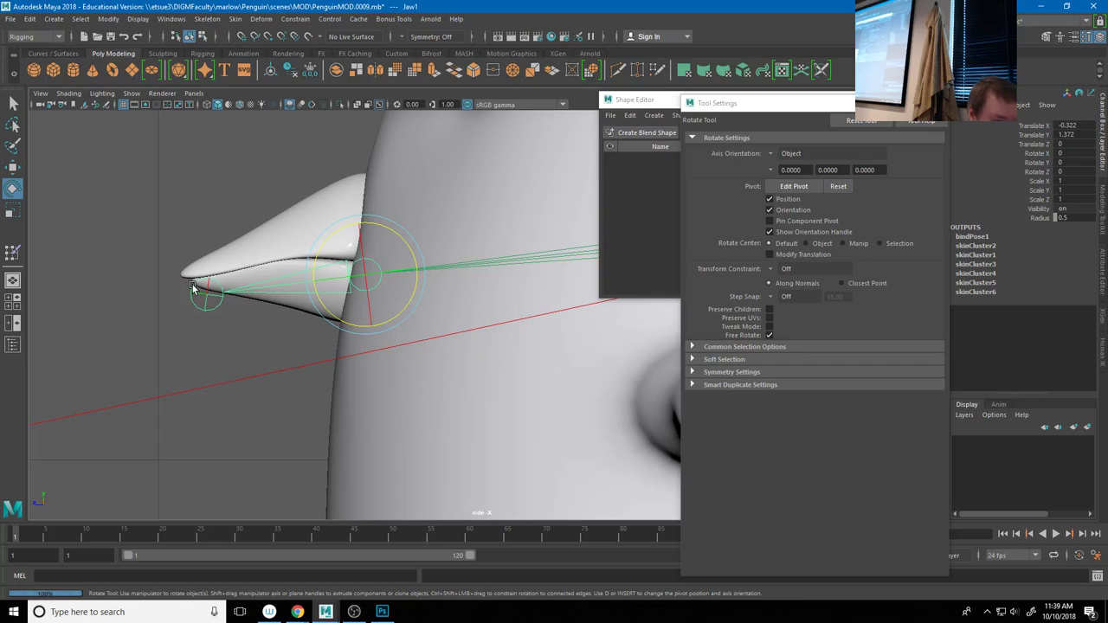
mouse_move(319, 245)
left_mouse_down()
mouse_move(321, 273)
mouse_move(317, 239)
left_mouse_up()
key("ctrl+z")
mouse_move(329, 289)
left_mouse_down()
mouse_move(341, 317)
mouse_move(329, 267)
mouse_move(318, 298)
left_mouse_up()
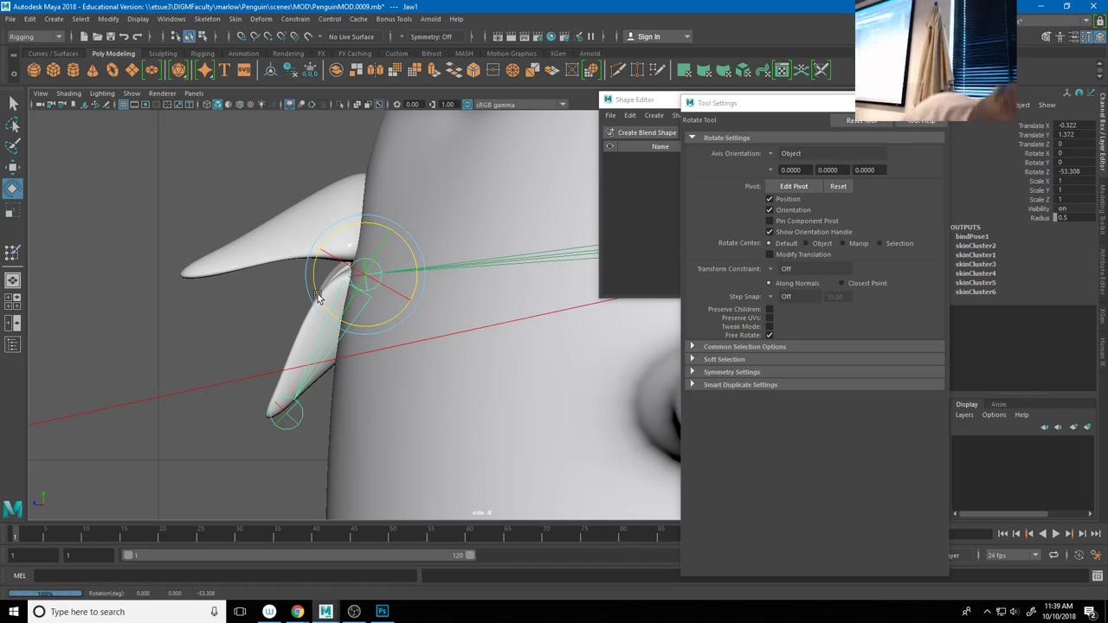
key("ctrl+z")
Select the tongue mesh inside the beak in wireframe display, and return to the shaded perspective view
left_click(470, 433)
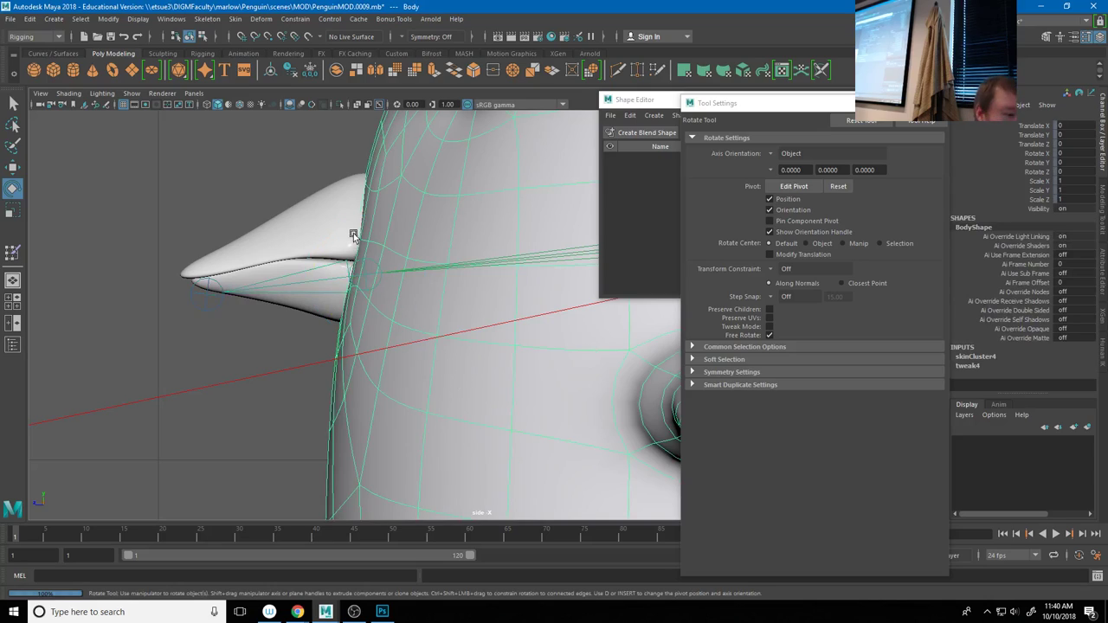
left_click(310, 275)
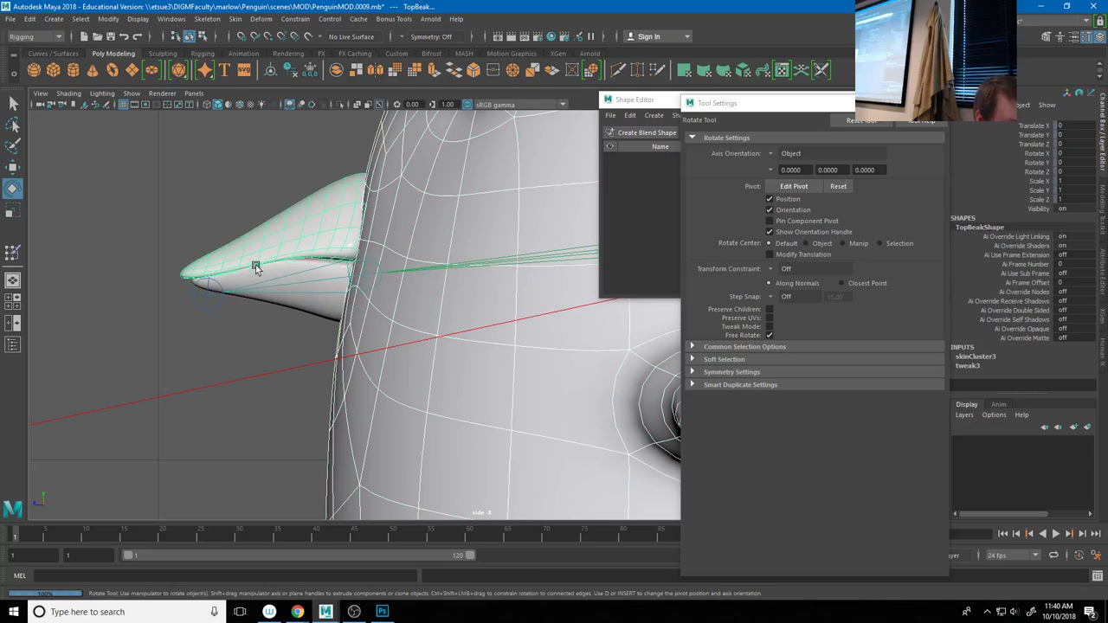
left_click(258, 270)
key("4")
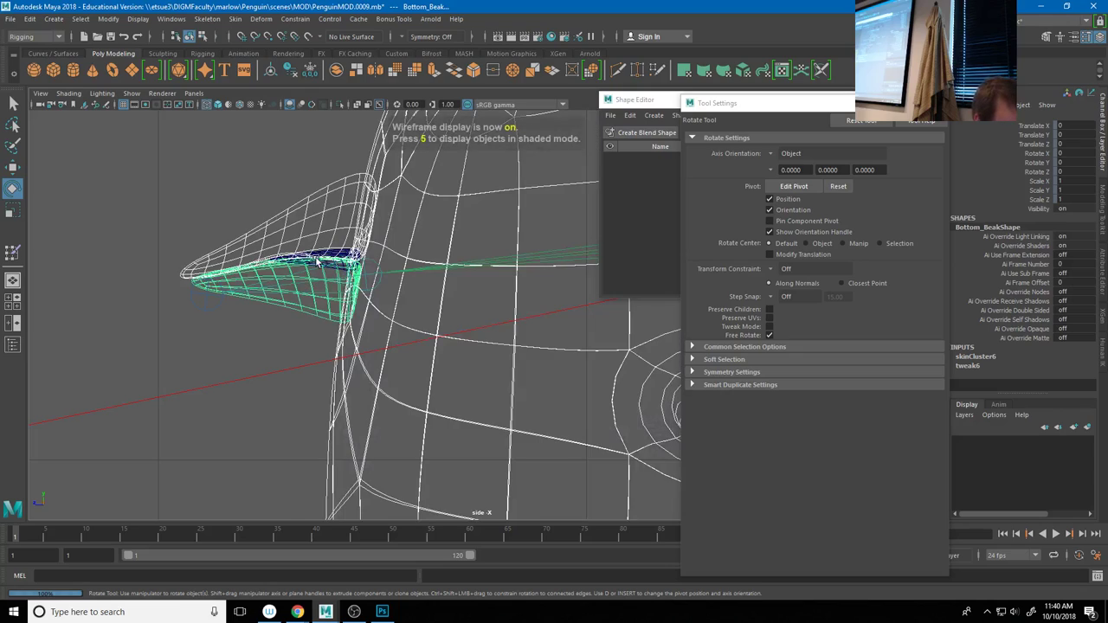
left_click(334, 256)
left_click_drag(279, 307, 480, 342, "alt")
key("space")
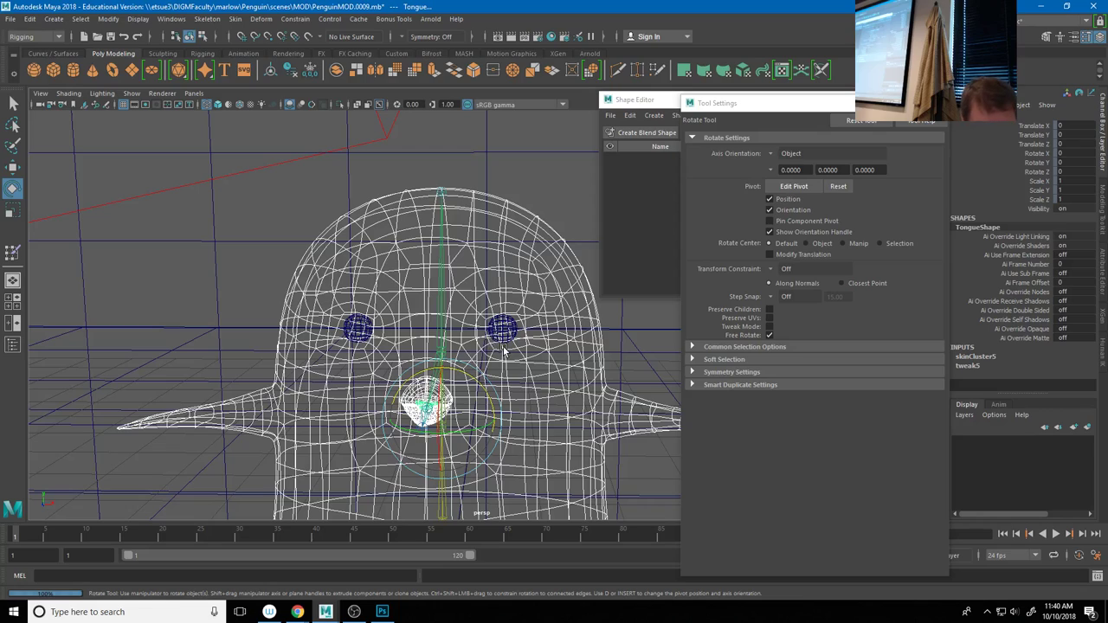
key("5")
right_click_drag(577, 388, 420, 384, "alt")
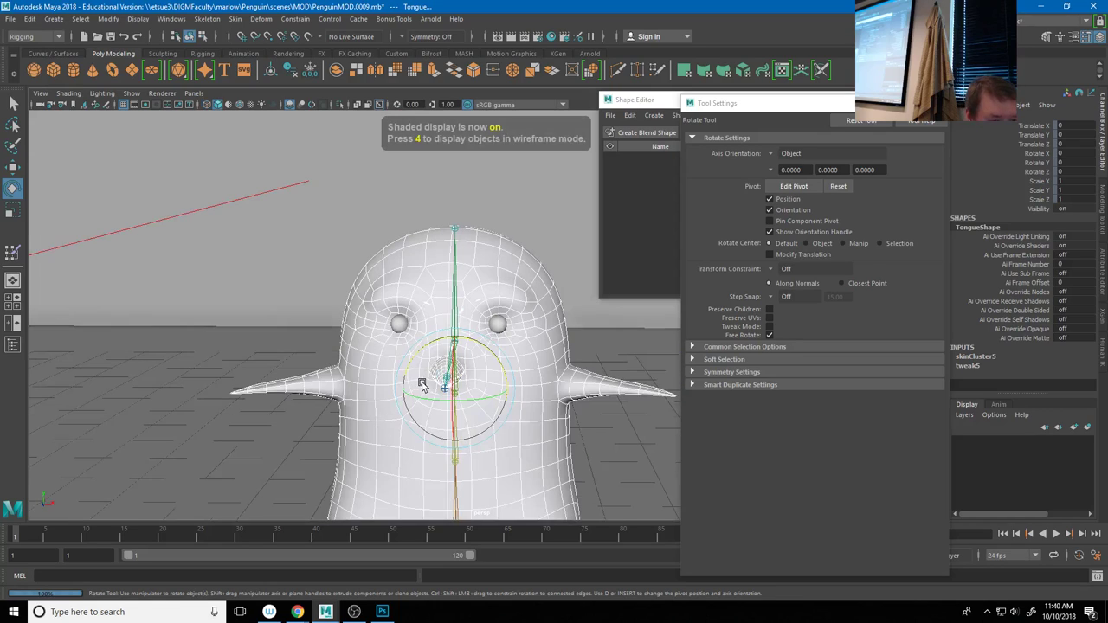
Try to create a blend shape in the Shape Editor with the tongue and body meshes selected
left_click_drag(421, 383, 478, 330, "alt")
left_click(656, 102)
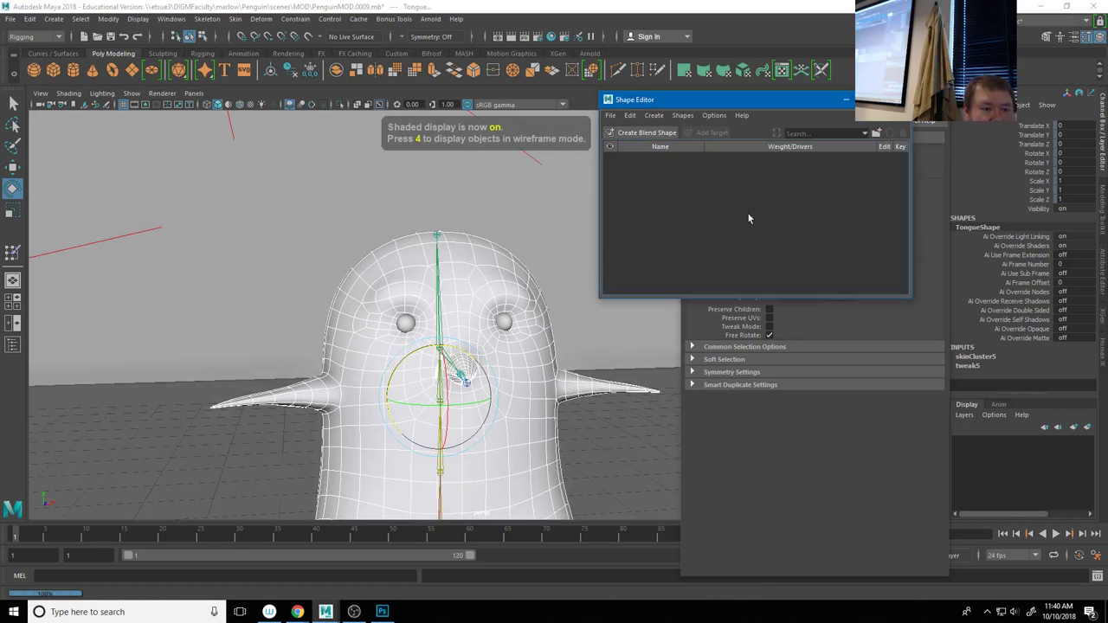
left_click(650, 135)
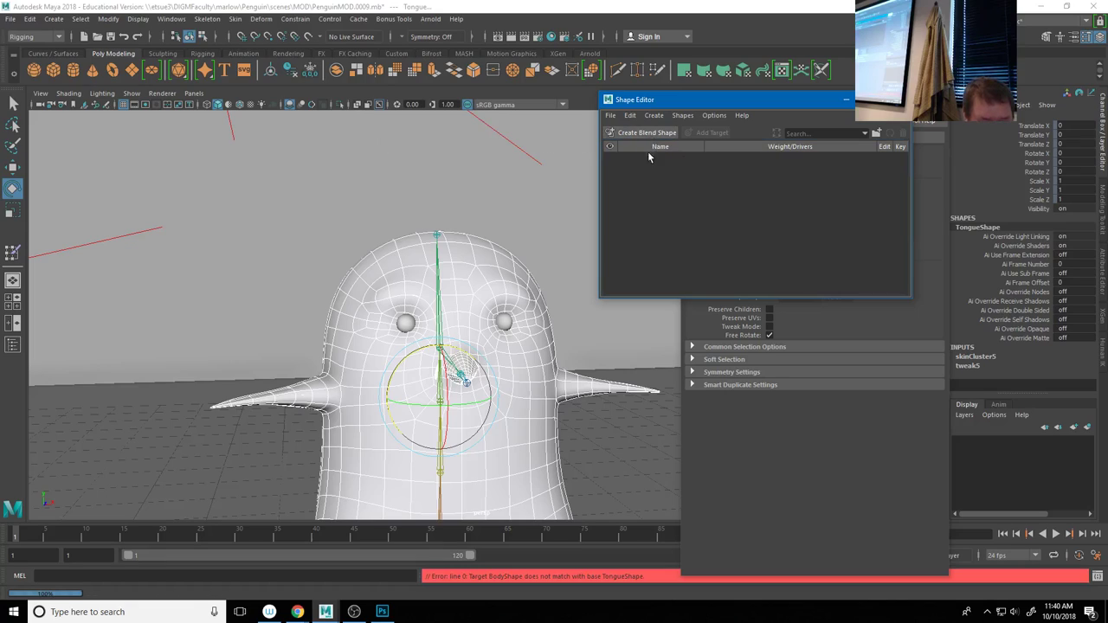
Create a blend shape deformer on the body mesh alone and name it Body
left_click(614, 444)
left_click(450, 429)
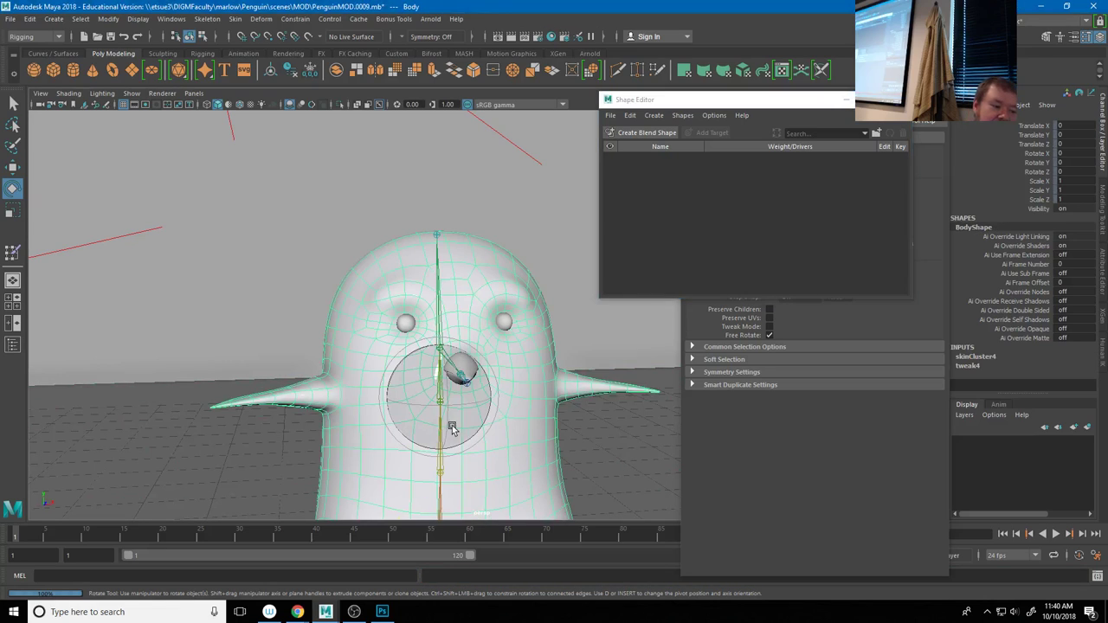
key("f")
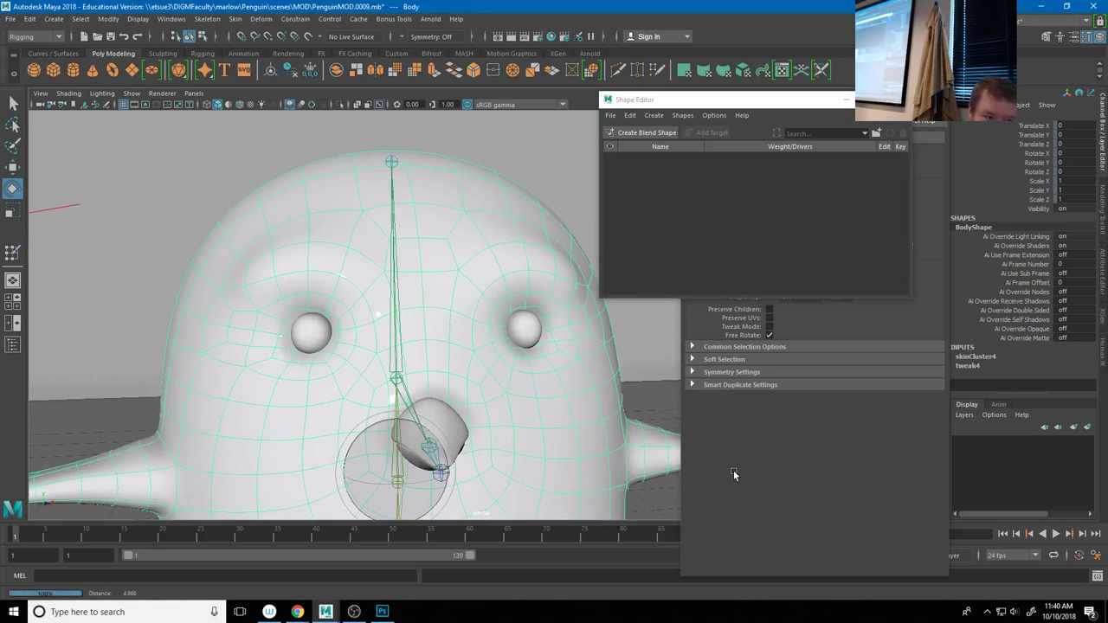
left_click(656, 135)
double_click(665, 160)
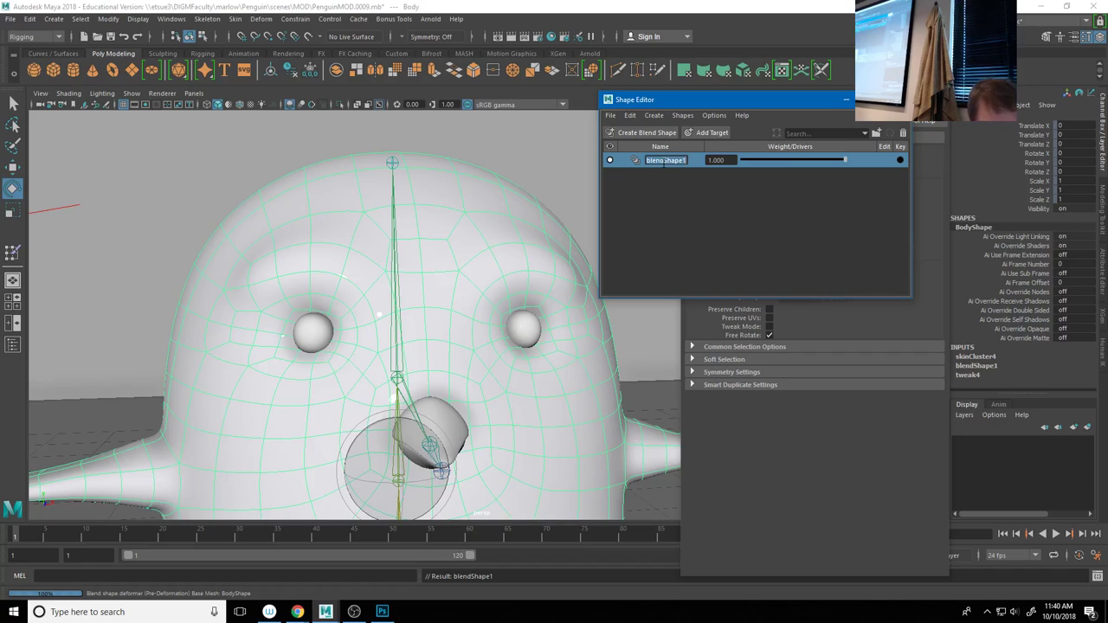
type("Body")
key("Return")
Try to create a single blend shape with both the top and bottom beak selected, and undo it
left_click_drag(408, 502, 481, 333, "alt")
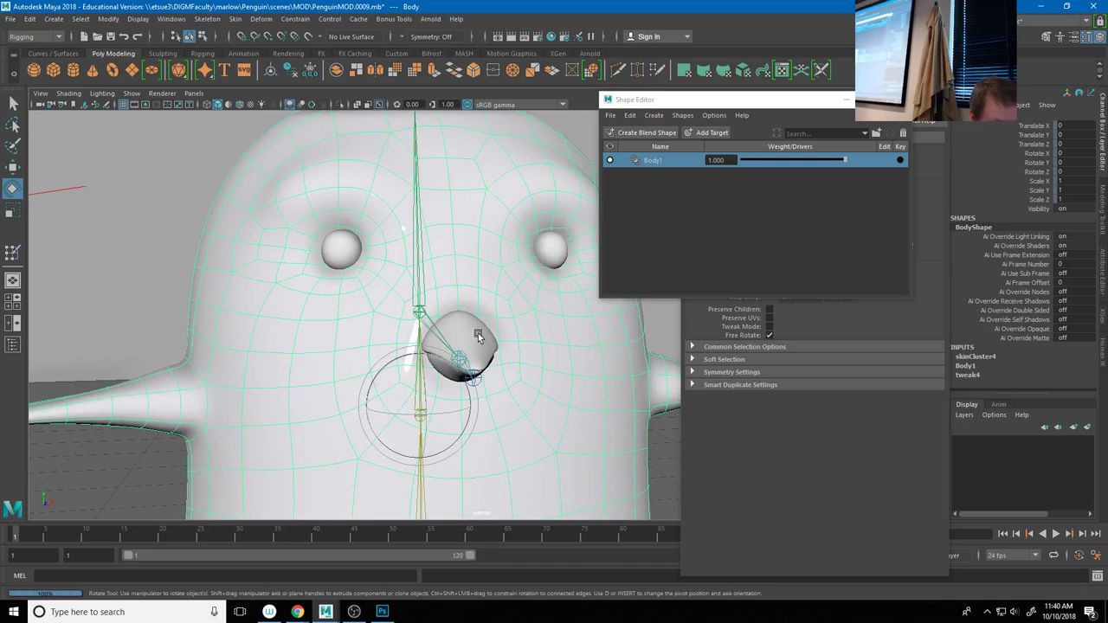
left_click(481, 339)
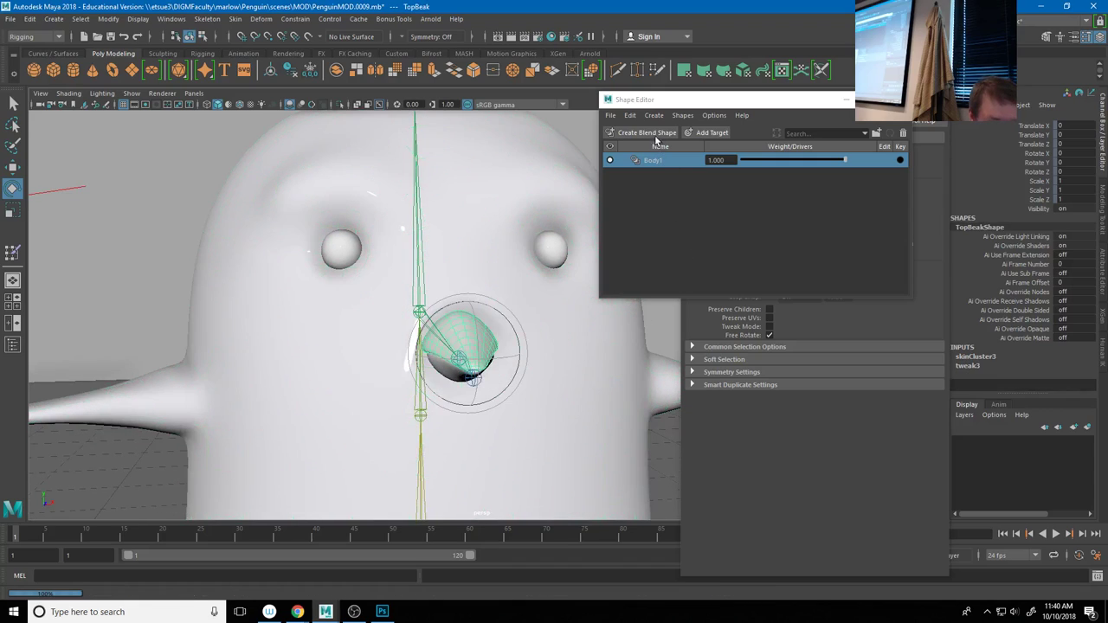
left_click_drag(507, 440, 508, 439, "alt")
key("w")
left_click(507, 367)
left_click_drag(497, 380, 406, 389, "alt")
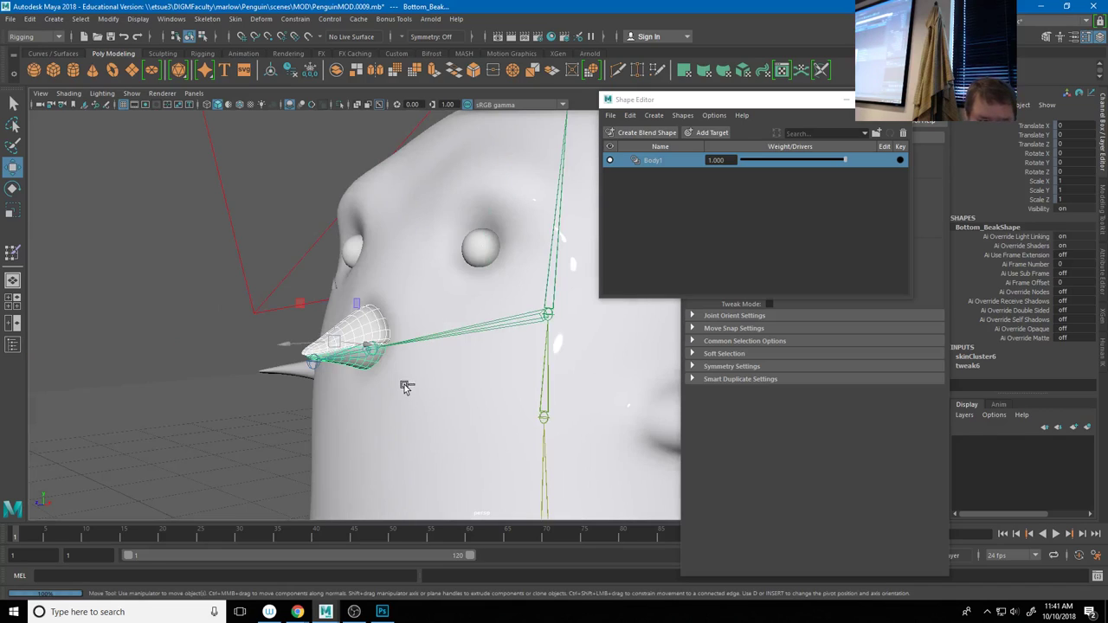
left_click(649, 133)
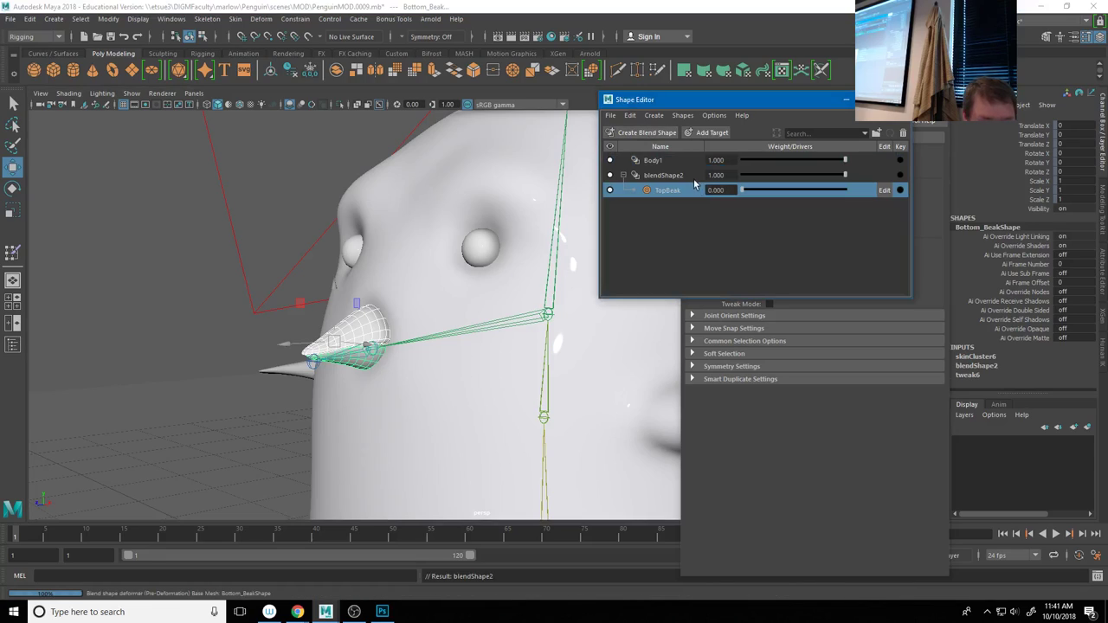
key("ctrl+z")
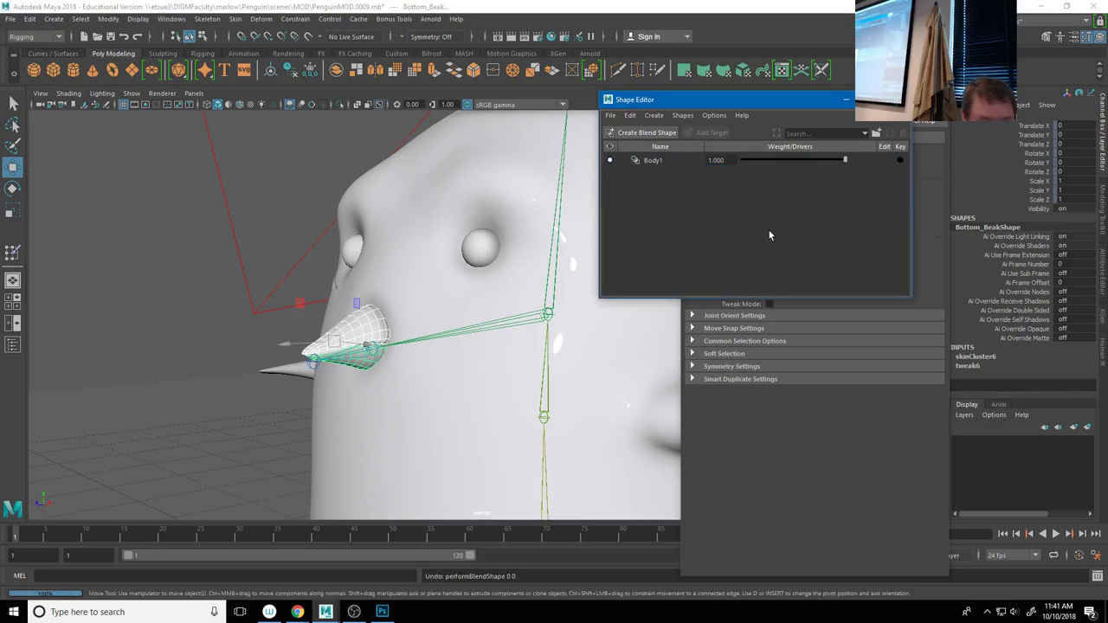
Create a separate blend shape deformer on the top beak mesh and name it TopBeak
left_click(333, 392)
left_click(355, 320)
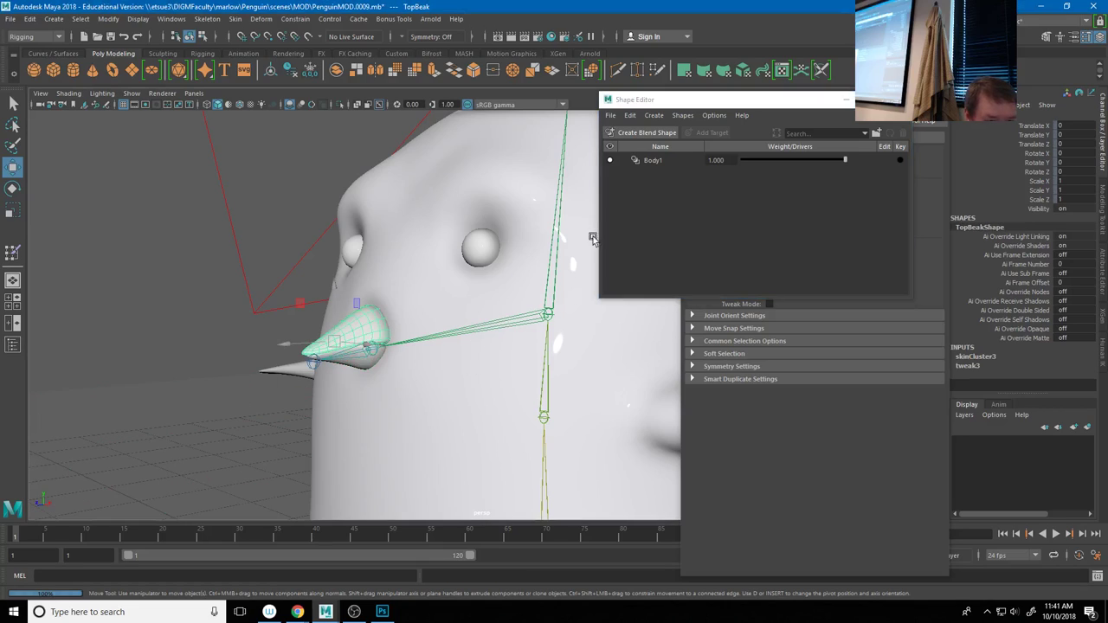
left_click(648, 133)
left_click(367, 371)
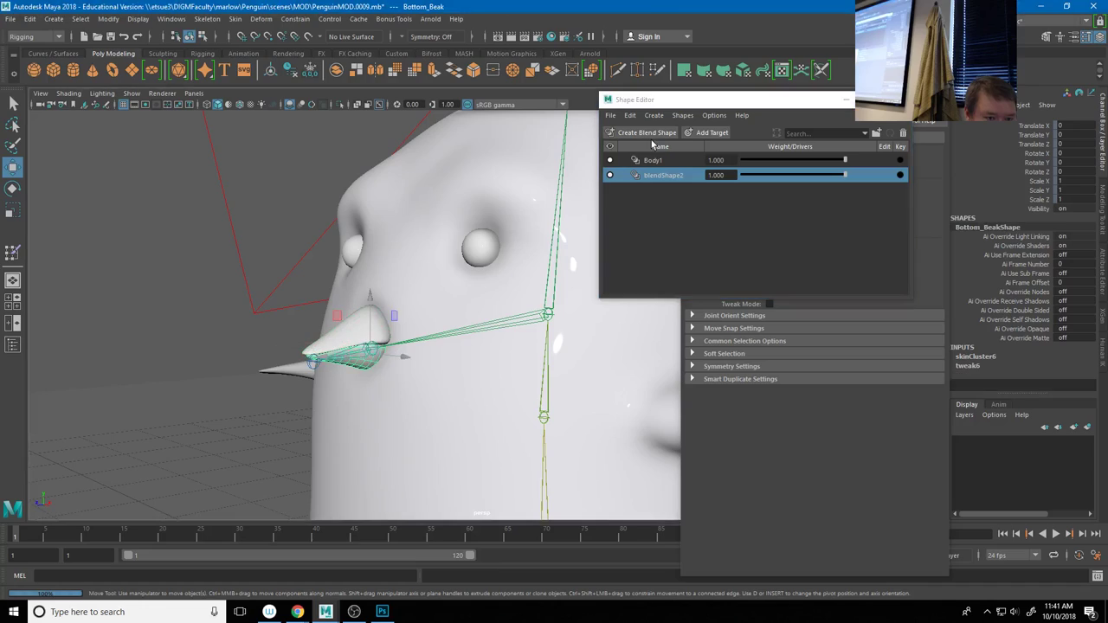
double_click(655, 177)
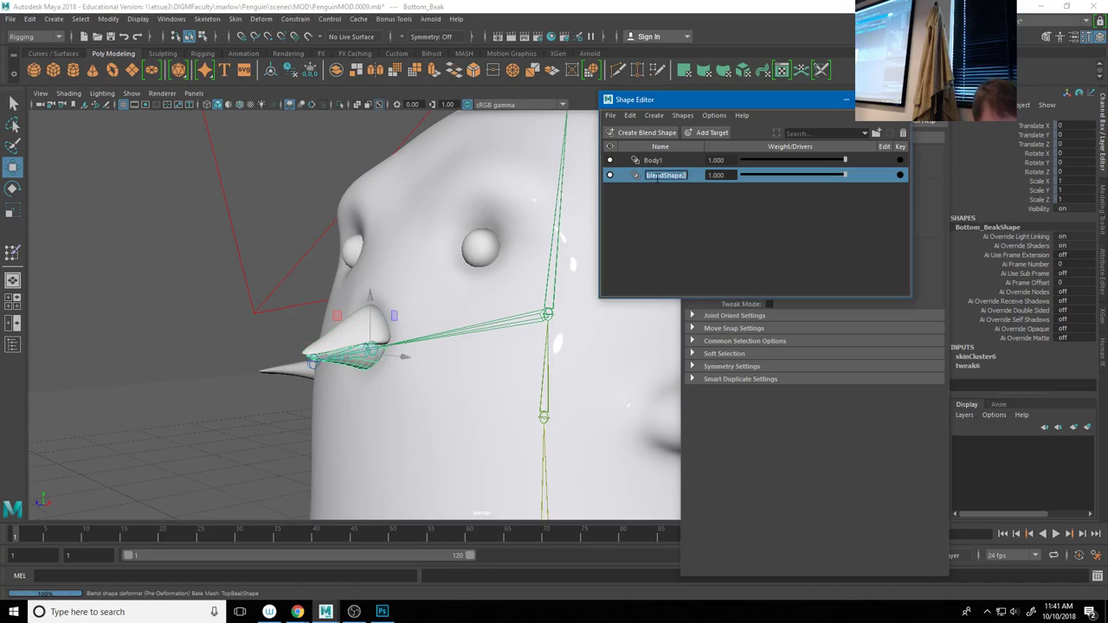
type("TopBeak")
key("Return")
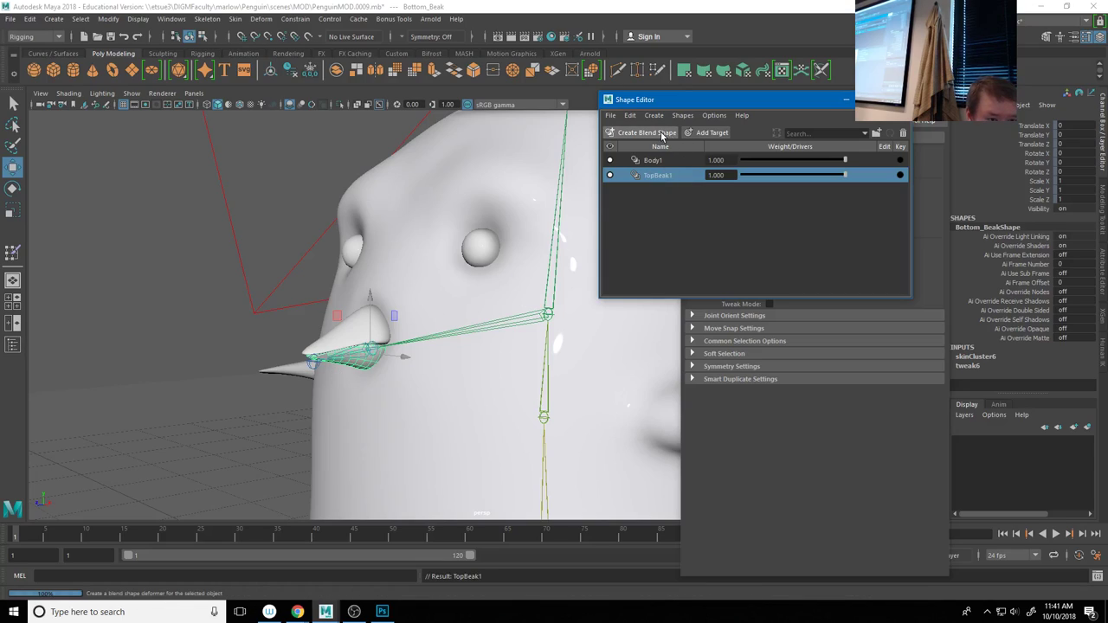
Create a blend shape deformer on the bottom beak mesh and name it BottomBeak
left_click(662, 134)
double_click(662, 190)
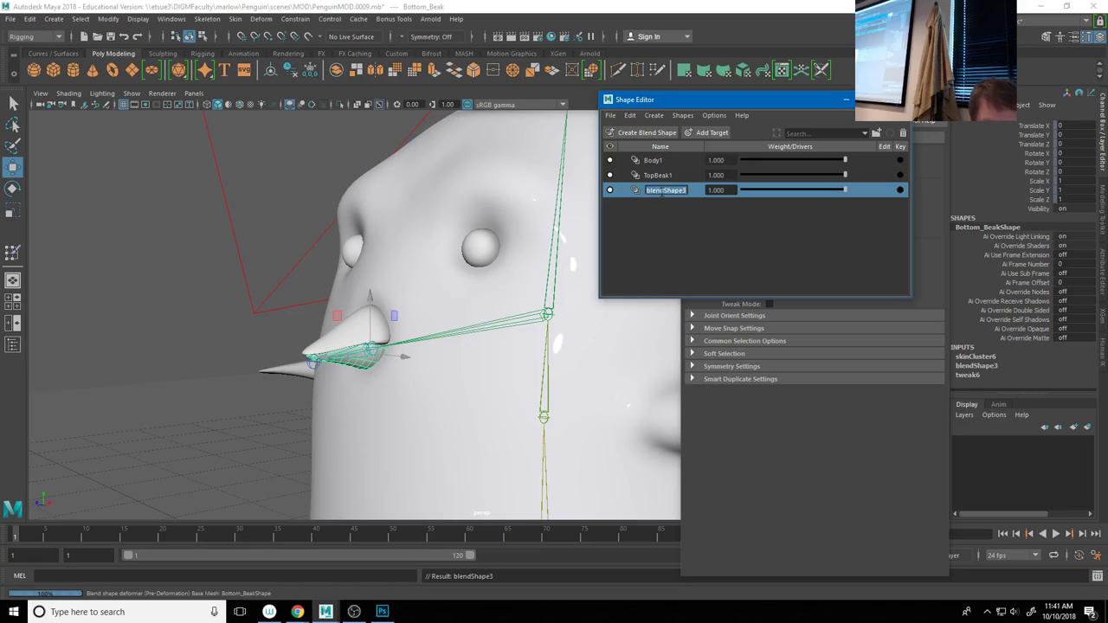
type("BottomBeak")
key("Return")
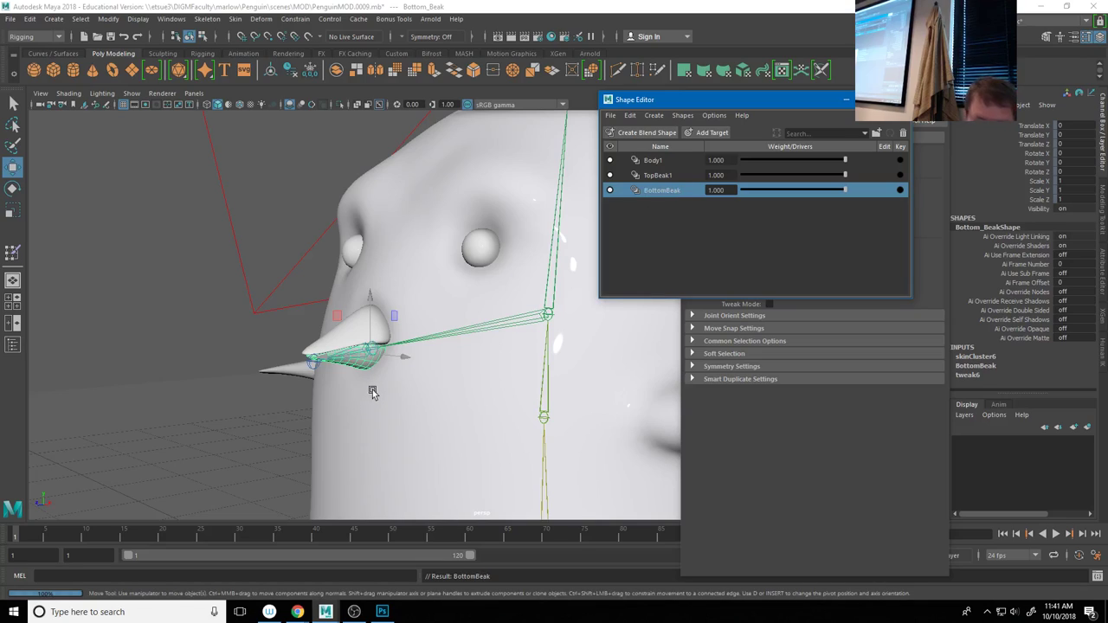
Add a target to the body's blend shape, show the texture maps, and name the target LBrowUp
left_click_drag(406, 389, 485, 389, "alt")
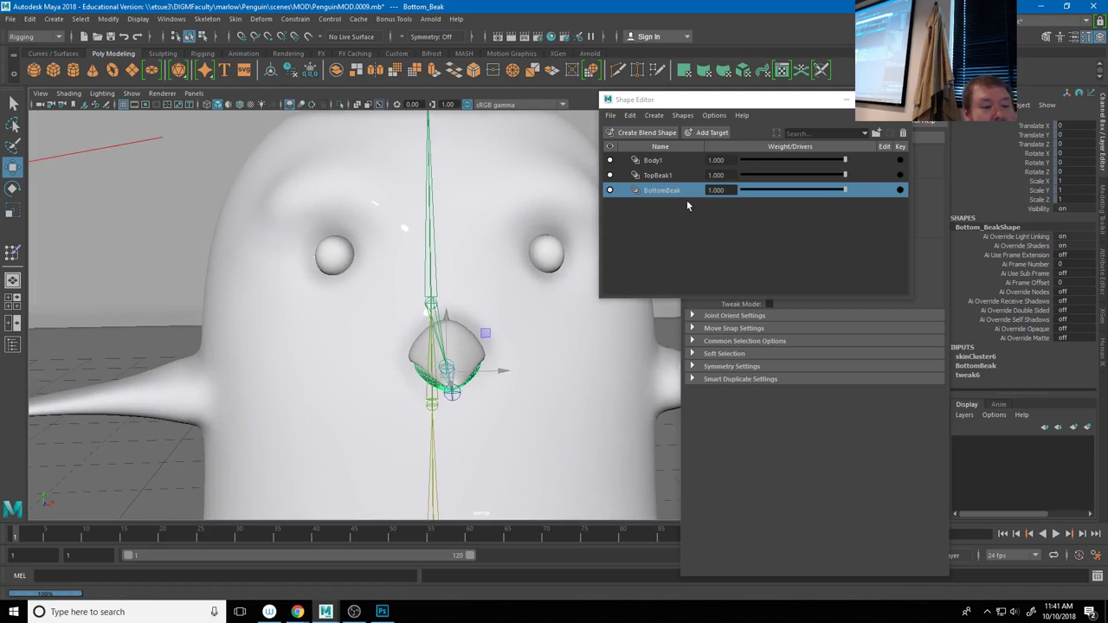
left_click(654, 162)
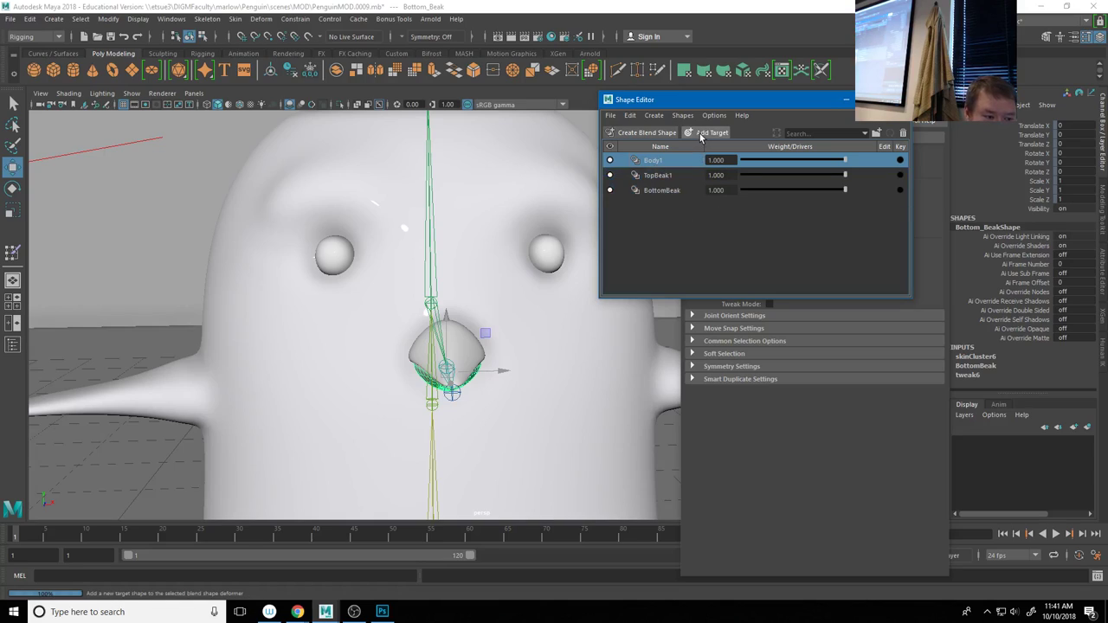
left_click(701, 134)
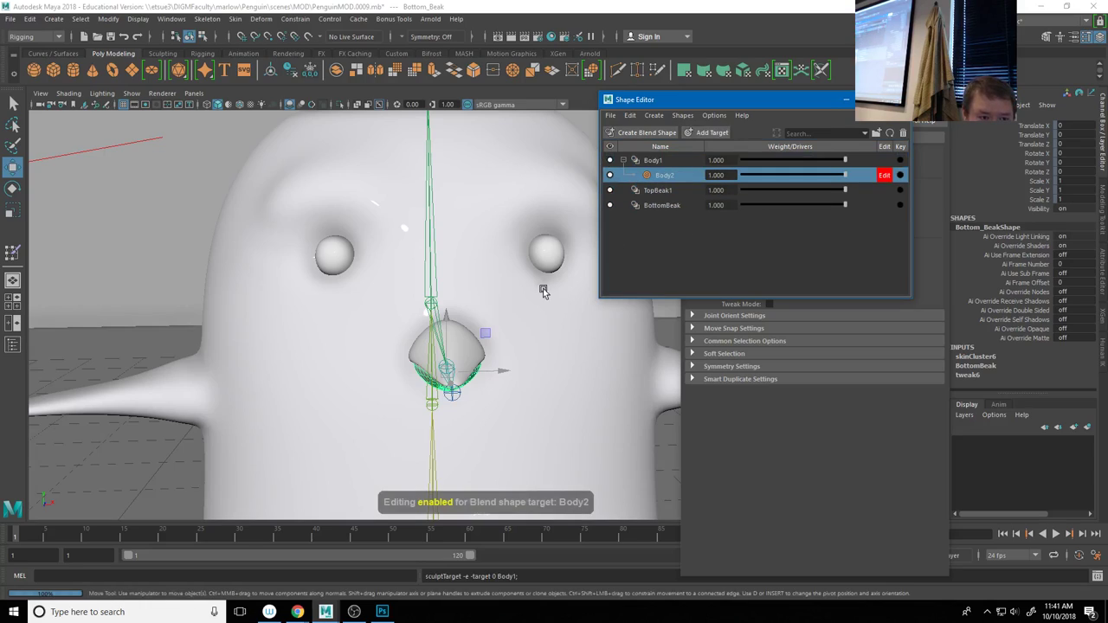
left_click_drag(477, 248, 494, 337, "alt")
key("6")
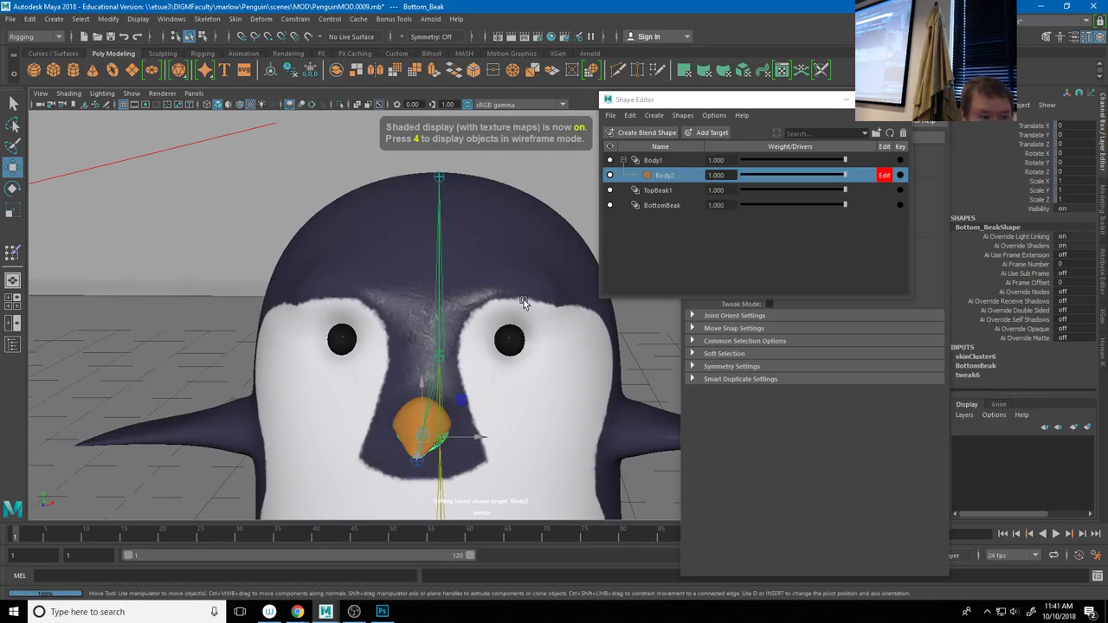
left_click_drag(501, 297, 530, 307, "alt")
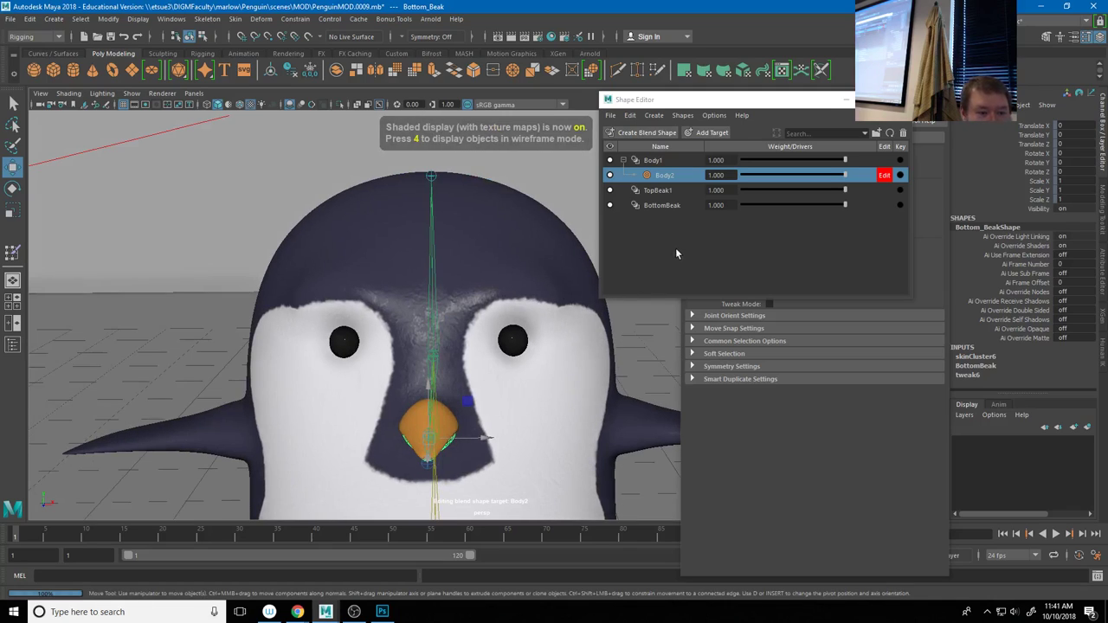
double_click(664, 176)
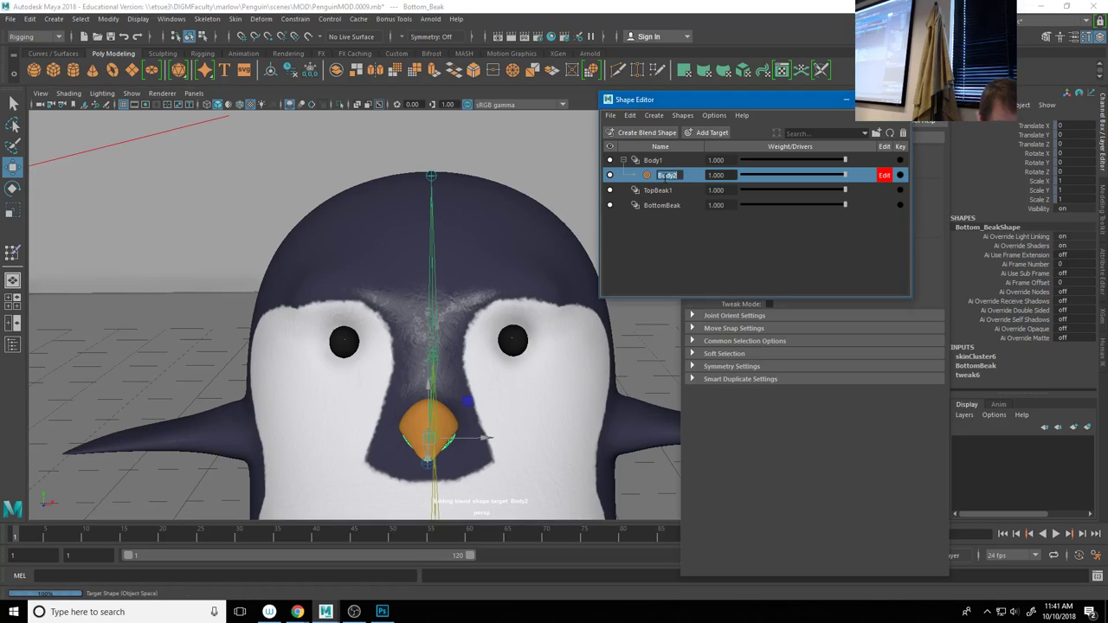
type("LBrowUp")
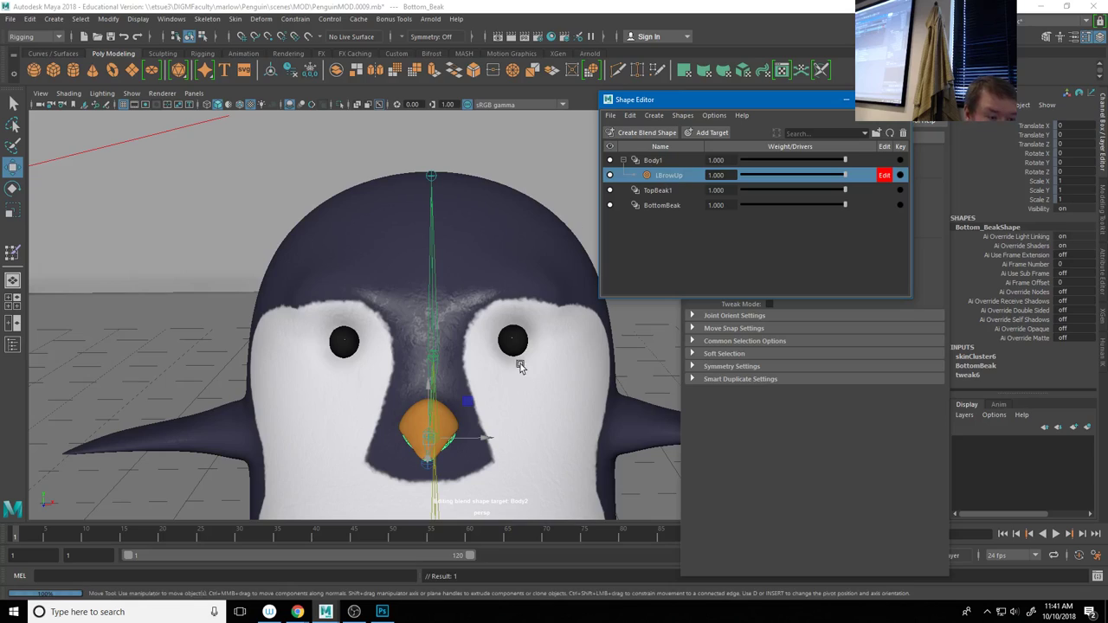
Select the body's brow edges above the penguin's left eye and raise them with soft selection
left_click(507, 283)
right_click_drag(511, 279, 465, 279)
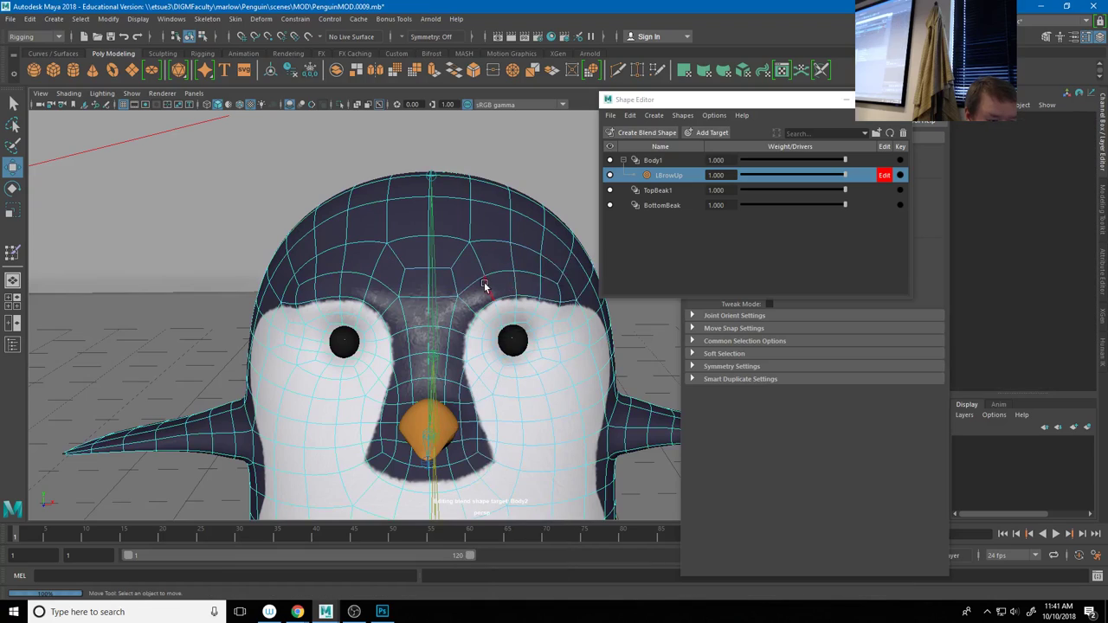
left_click(508, 278)
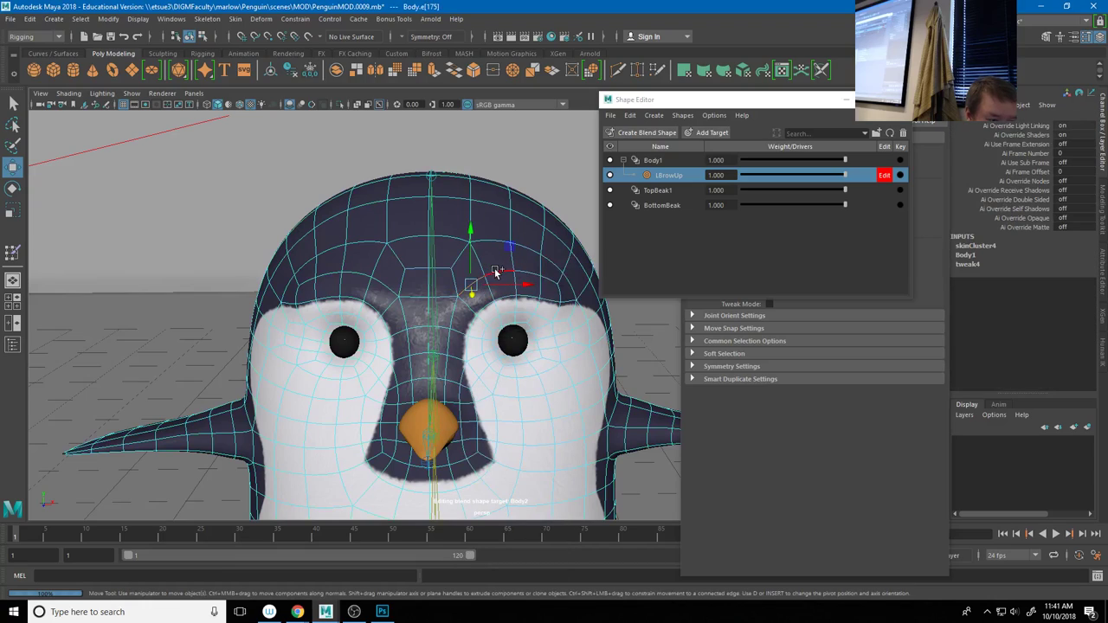
left_click_drag(495, 273, 504, 303)
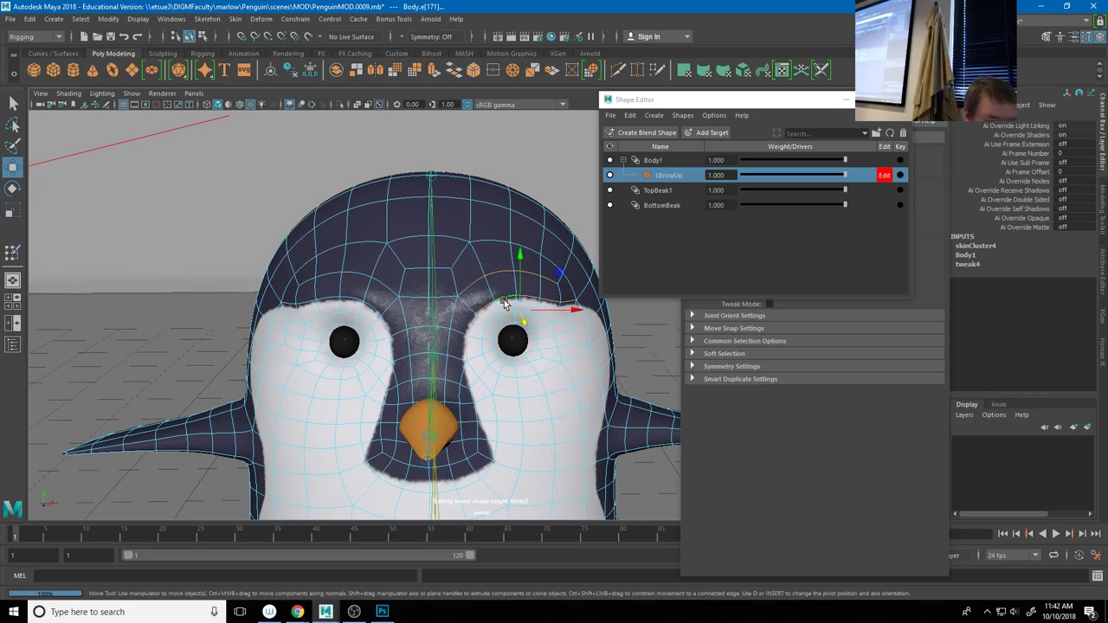
key("b")
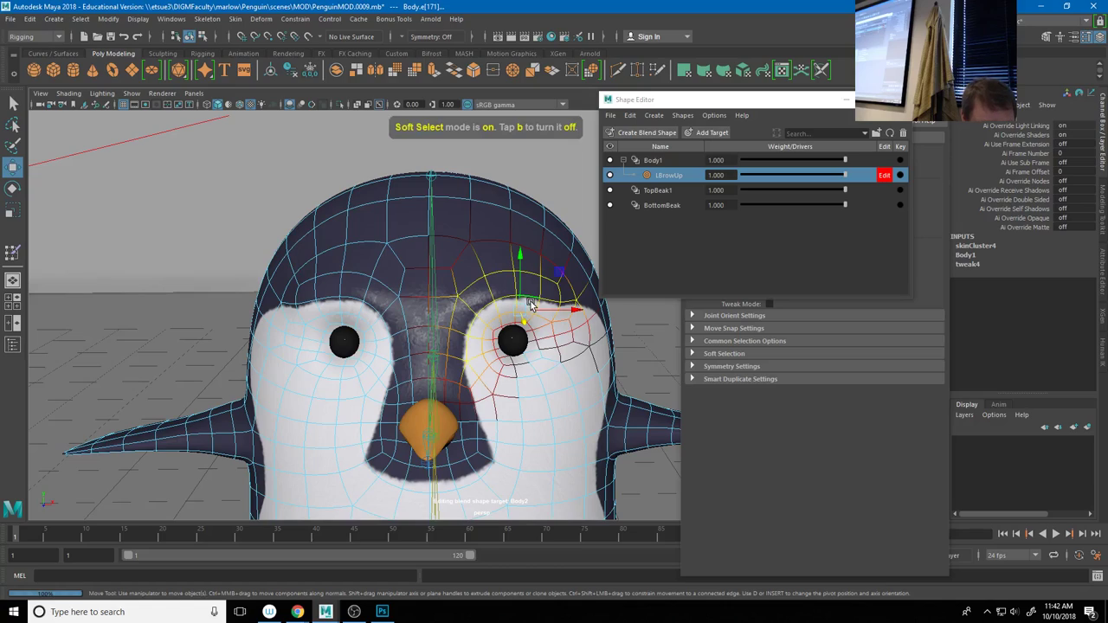
mouse_move(531, 306)
left_mouse_down()
mouse_move(506, 309)
mouse_move(520, 271)
mouse_move(498, 246)
left_mouse_up()
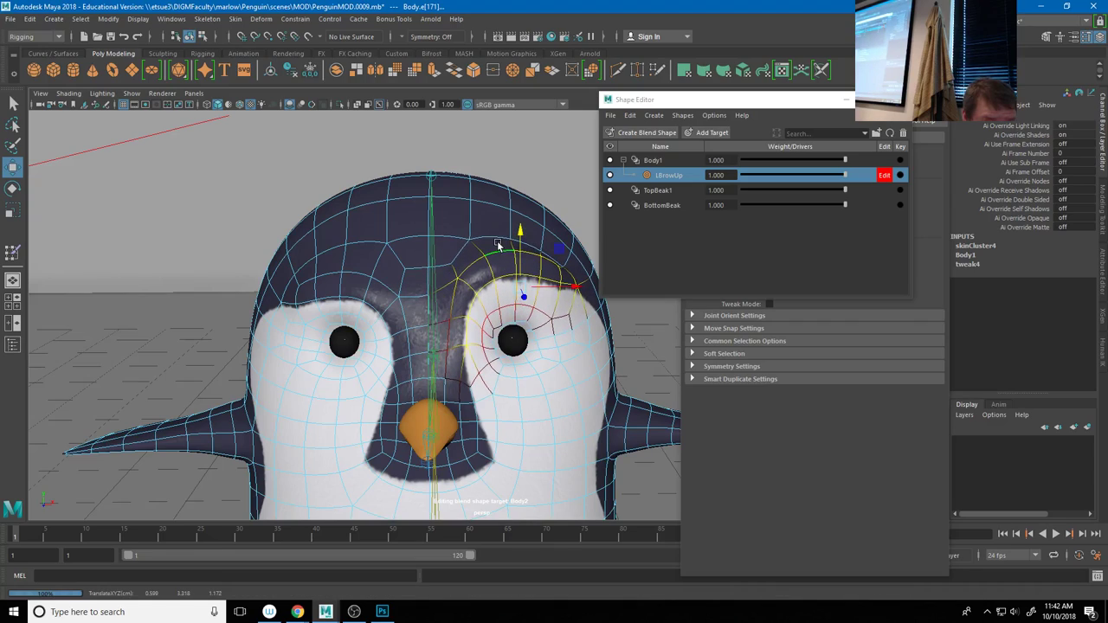
left_click(494, 242)
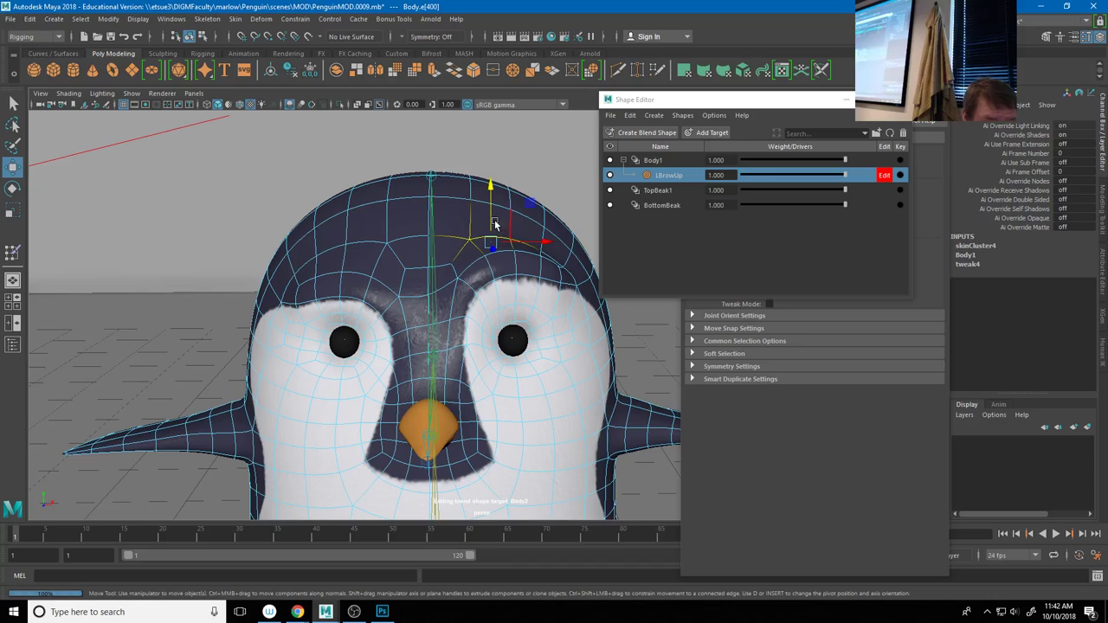
Select the brow face directly above the left eye and raise it with soft selection
left_click_drag(527, 260, 498, 277, "alt")
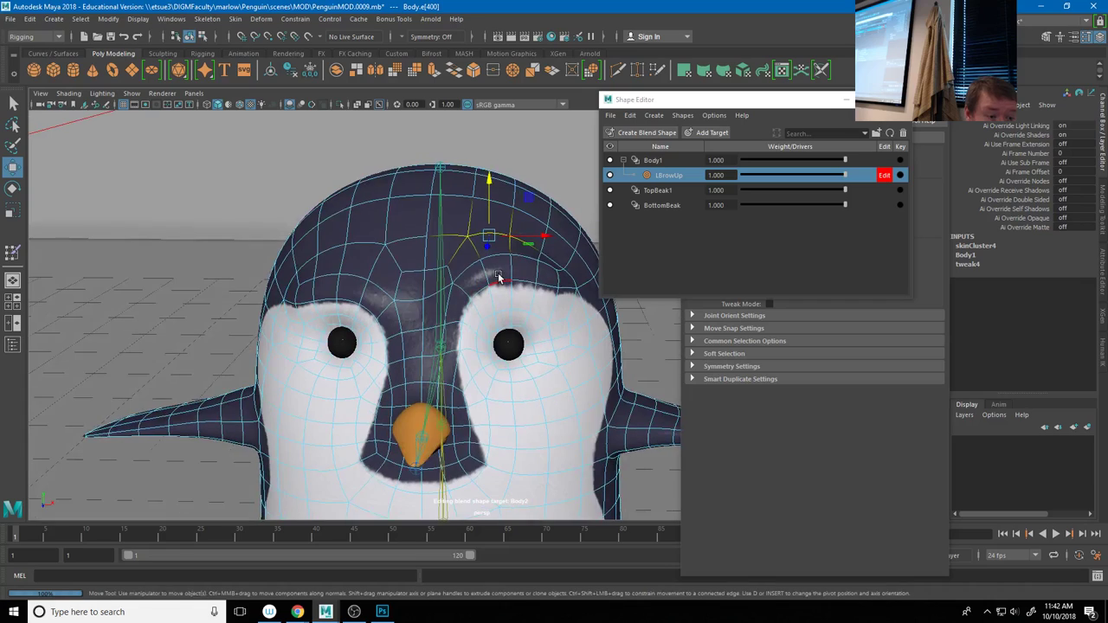
right_click_drag(499, 279, 500, 305)
left_click(499, 275)
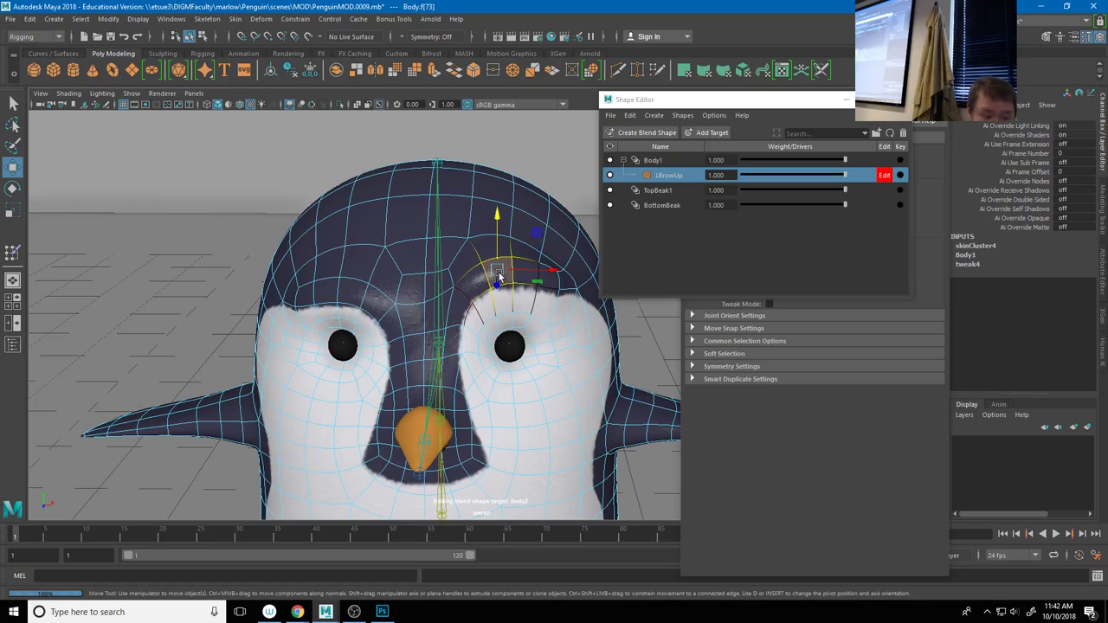
left_click_drag(500, 273, 499, 240)
left_click(499, 246)
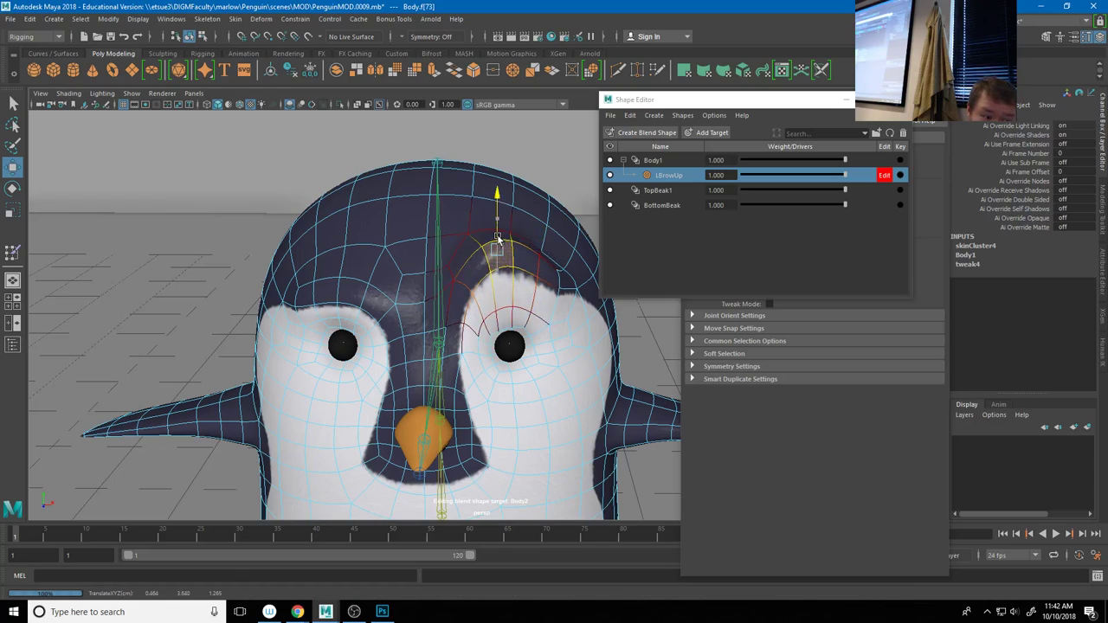
Raise the outer and inner brow faces above the penguin's left eye with soft selection
left_click(552, 276)
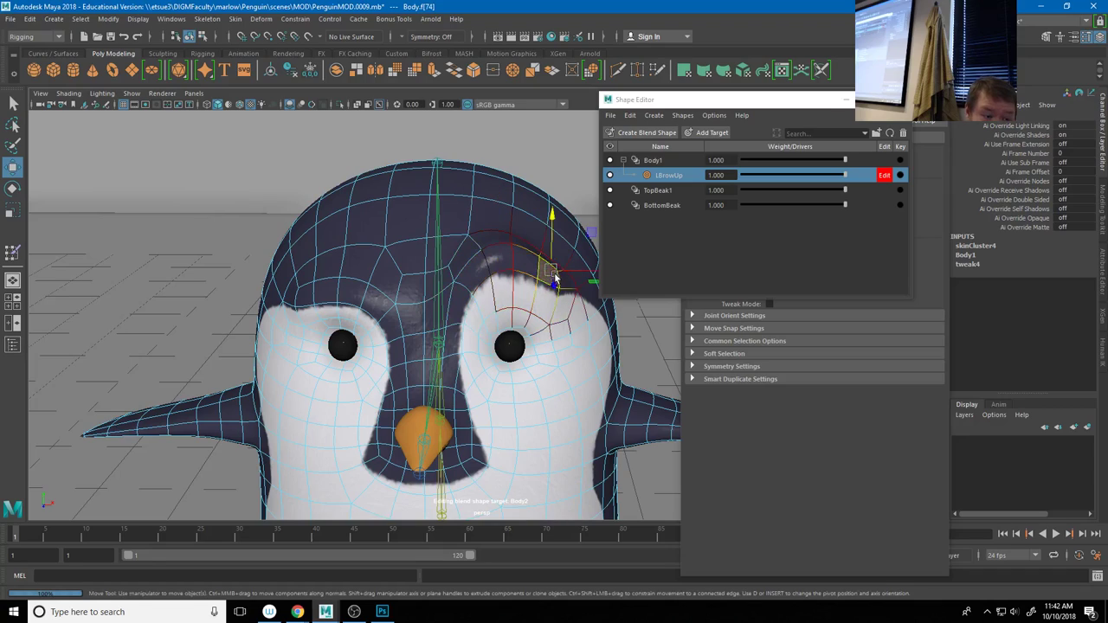
left_click_drag(551, 260, 582, 278)
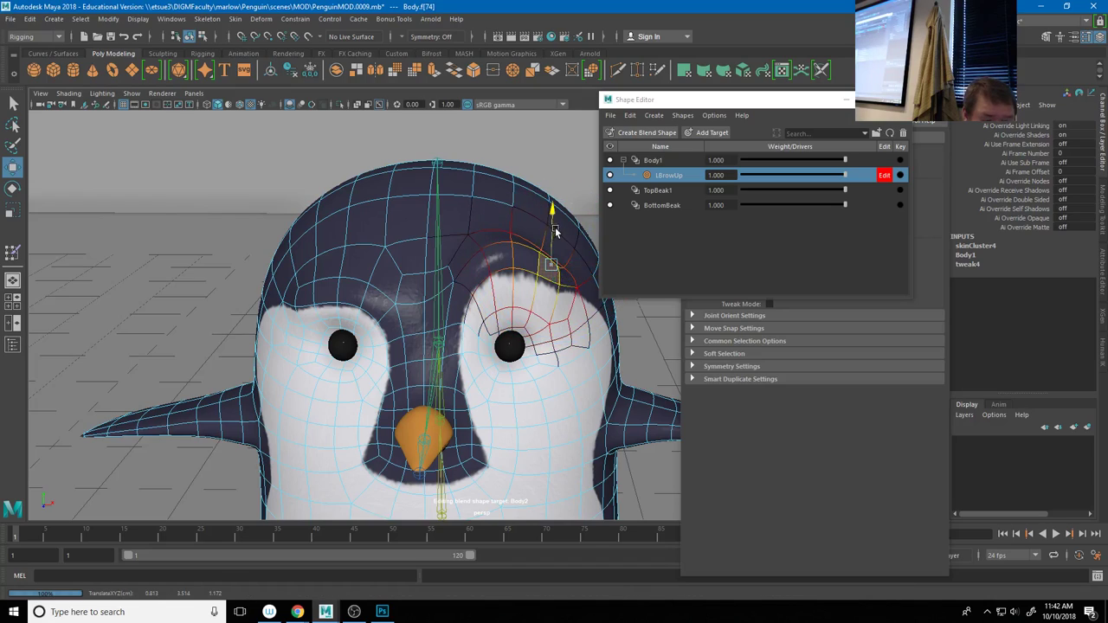
left_click_drag(548, 231, 548, 218)
left_click(473, 264)
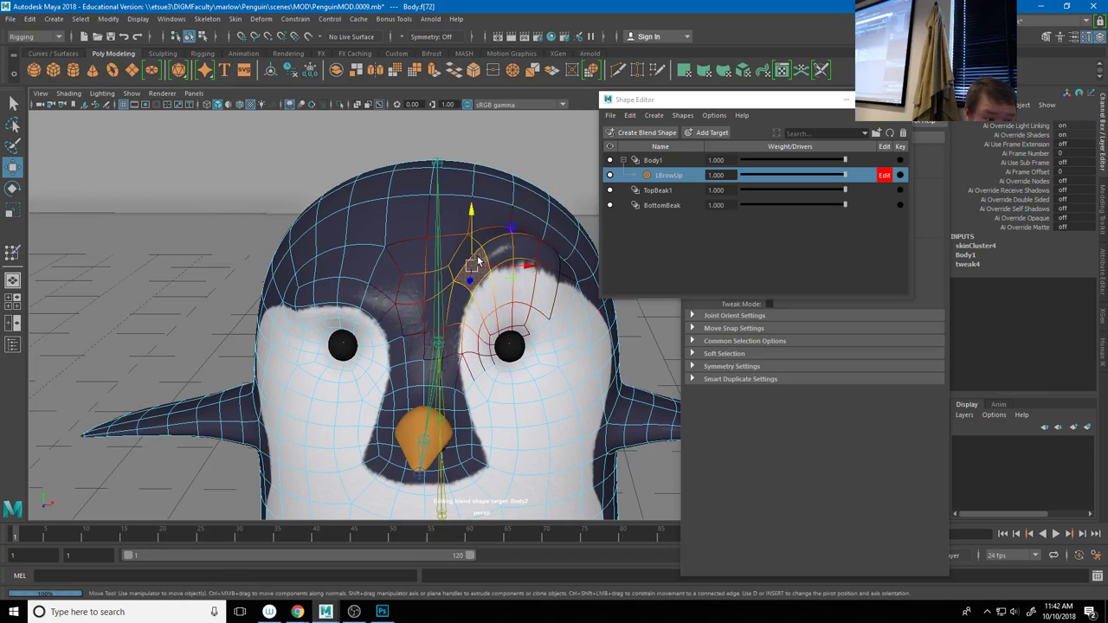
left_click_drag(475, 236, 491, 251)
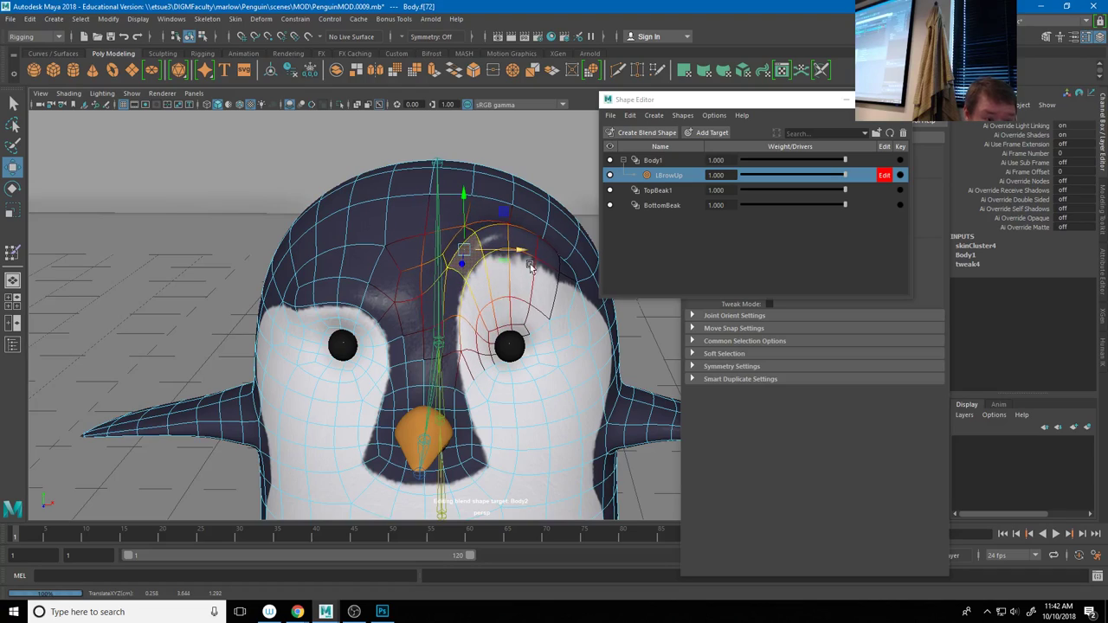
Adjust the forehead faces above the raised left brow with soft selection to smooth the bulge
left_click_drag(559, 249, 520, 247, "alt")
left_click(527, 231)
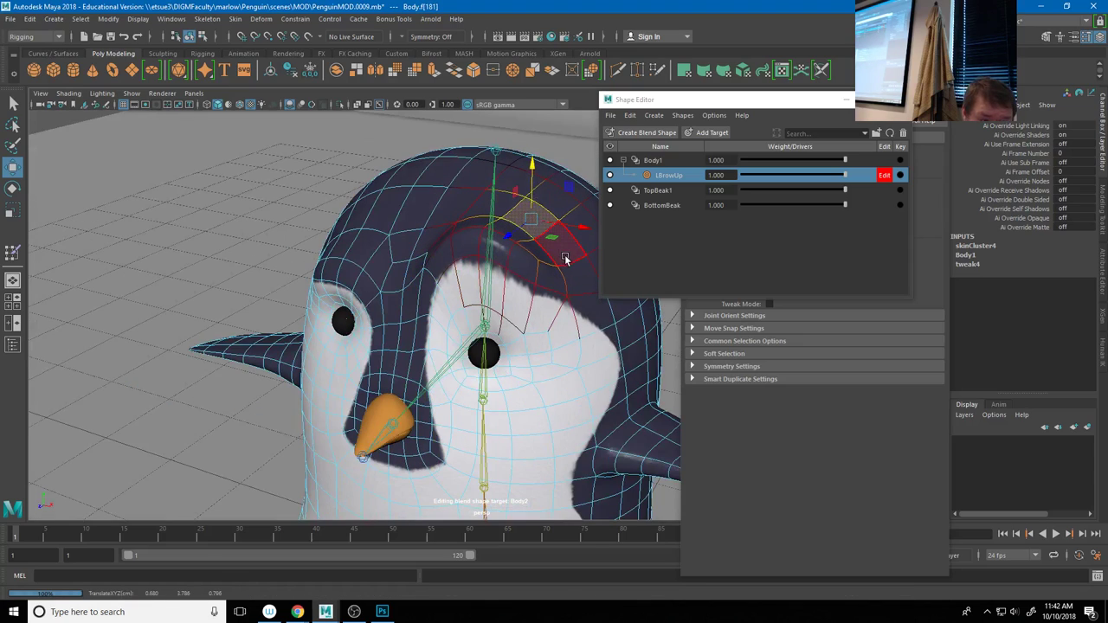
left_click(564, 237)
left_click_drag(564, 237, 561, 219, "alt")
left_click(453, 201)
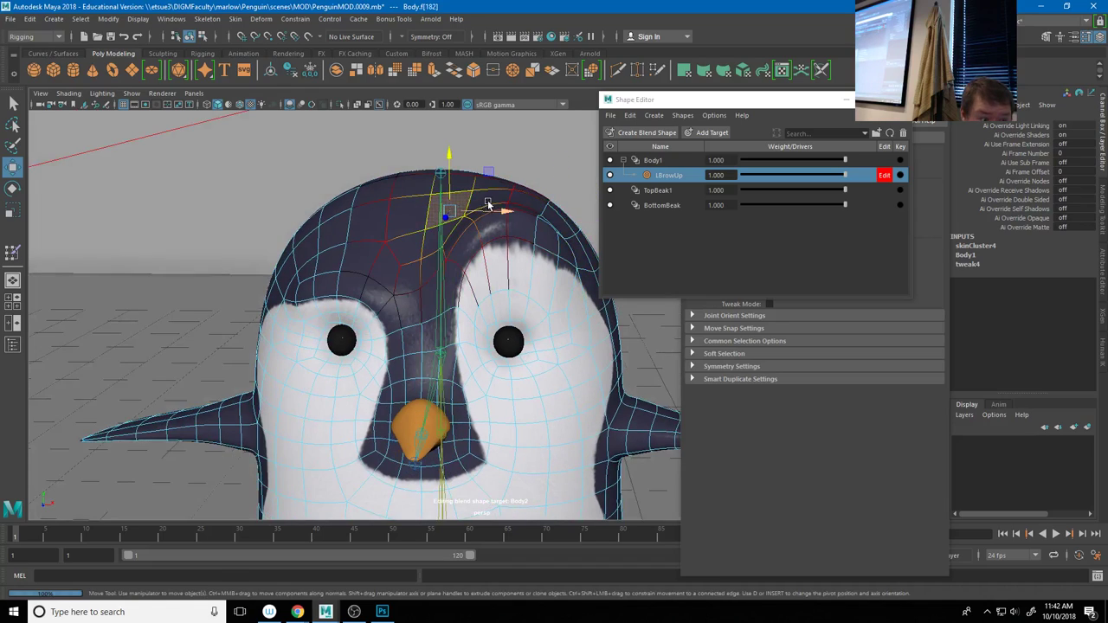
left_click(491, 181)
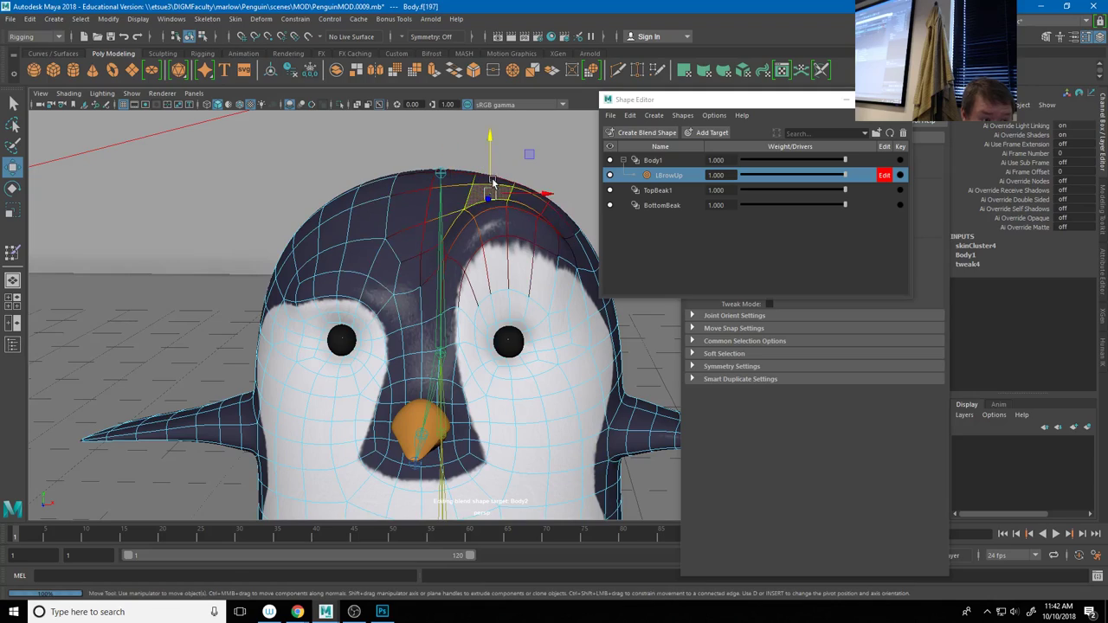
Raise the left brow's centre face and the white face beneath it, and adjust the neighbouring faces with soft selection
left_click(492, 223)
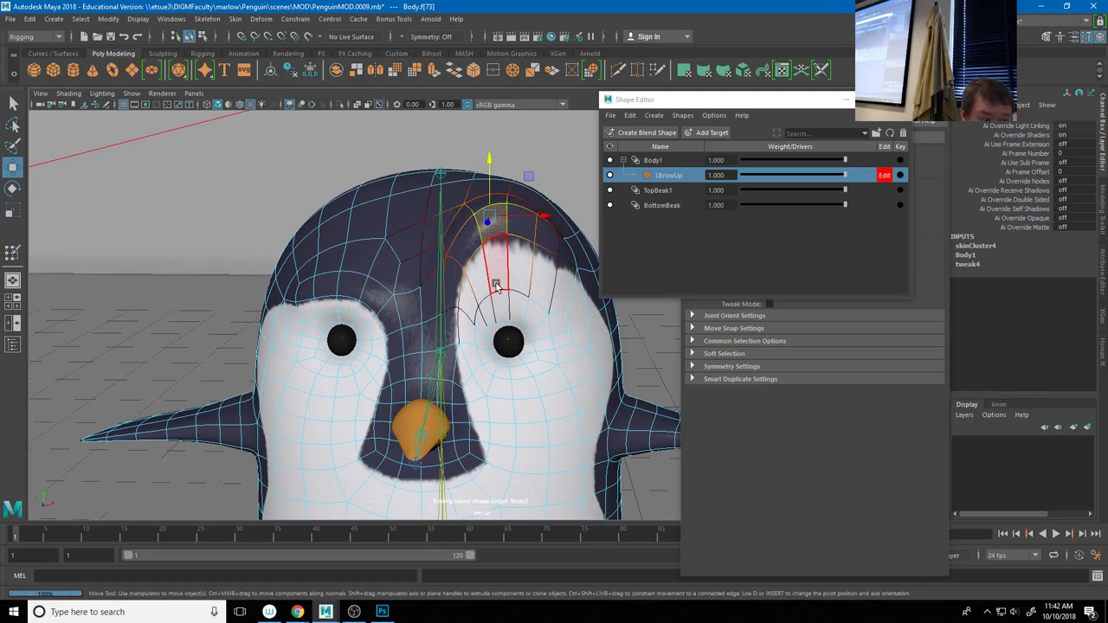
left_click(493, 238)
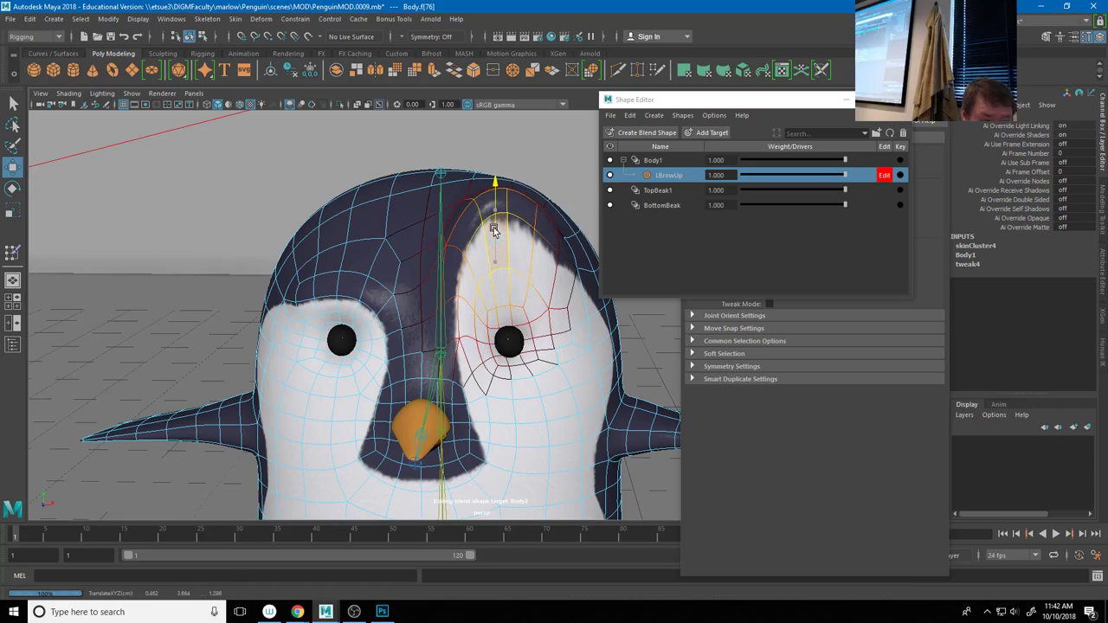
left_click(472, 231)
left_click(467, 227)
left_click(466, 210)
left_click(466, 199)
Test the LBrowUp weight while viewing the head from the side and front, and stop editing that target
left_click(525, 174)
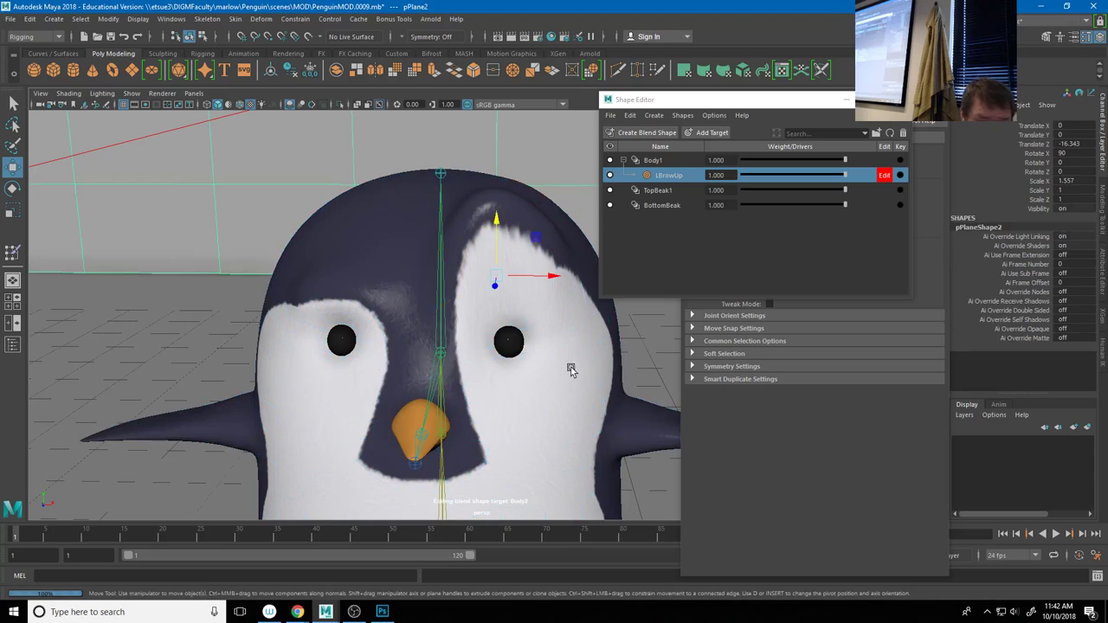
left_click_drag(453, 338, 530, 346, "alt")
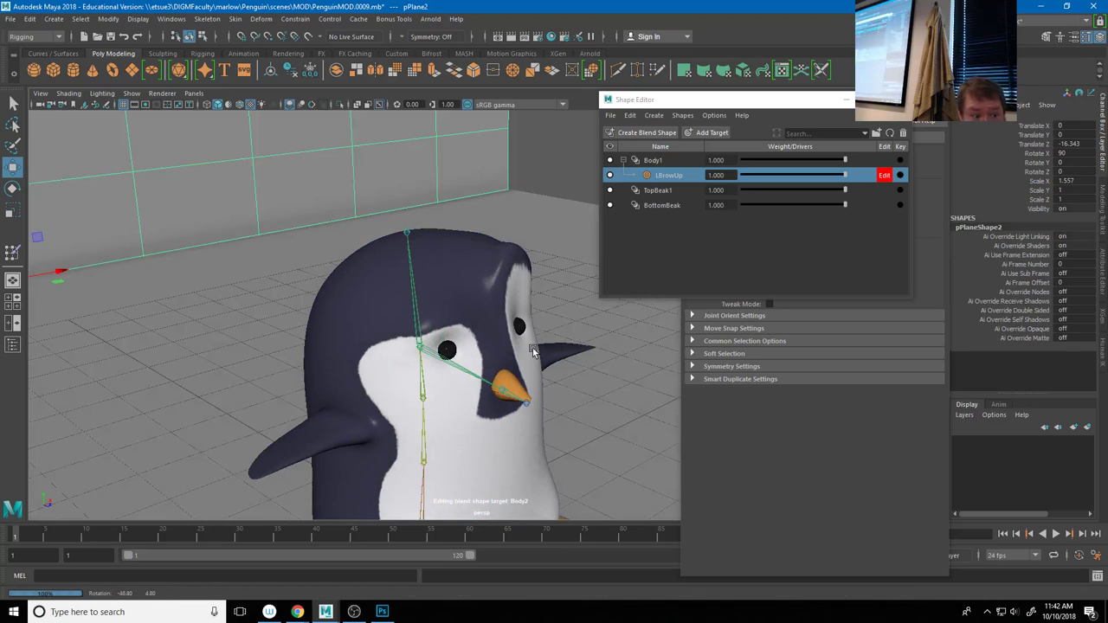
left_click_drag(846, 179, 920, 185)
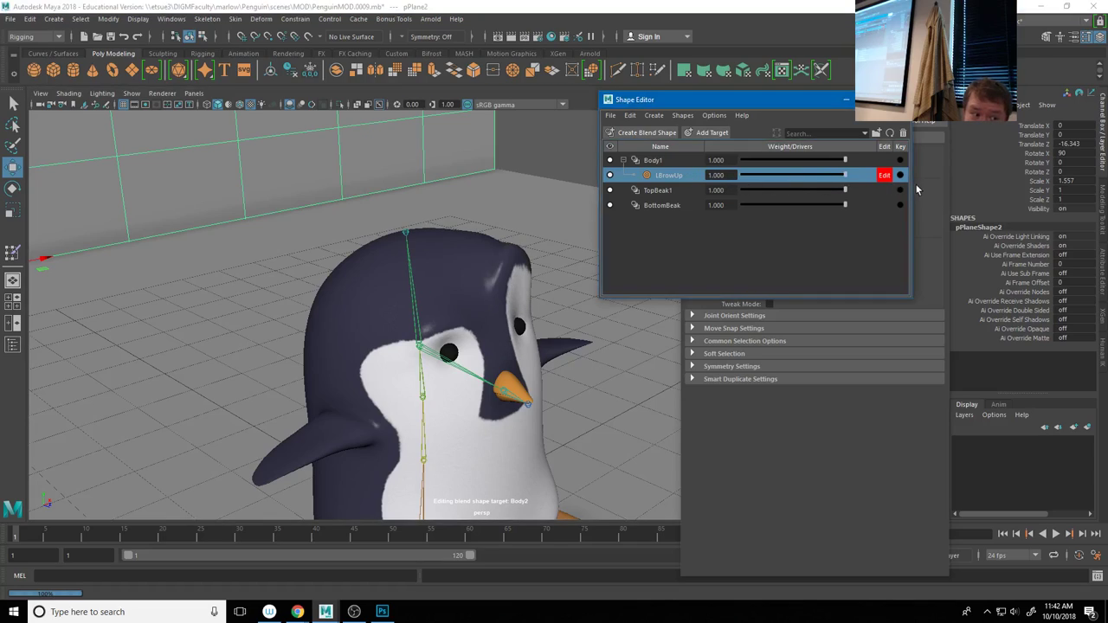
left_click_drag(440, 325, 486, 327, "alt")
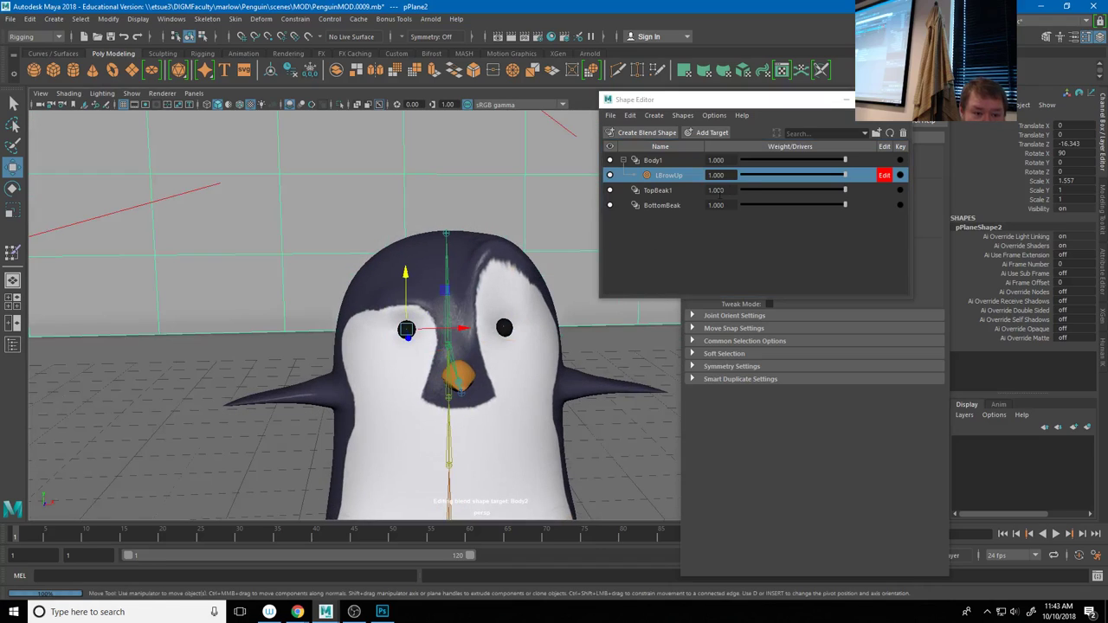
left_click(884, 175)
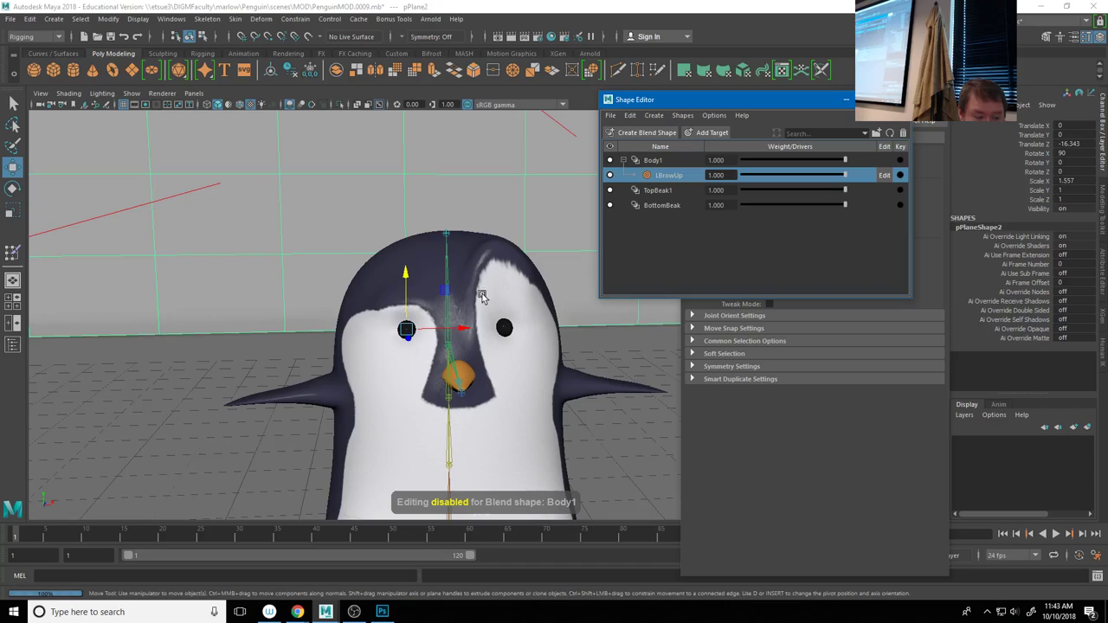
Add a second target to the body's blend shape and name it RBrowUp
left_click(386, 299)
key("F11")
left_click(480, 255)
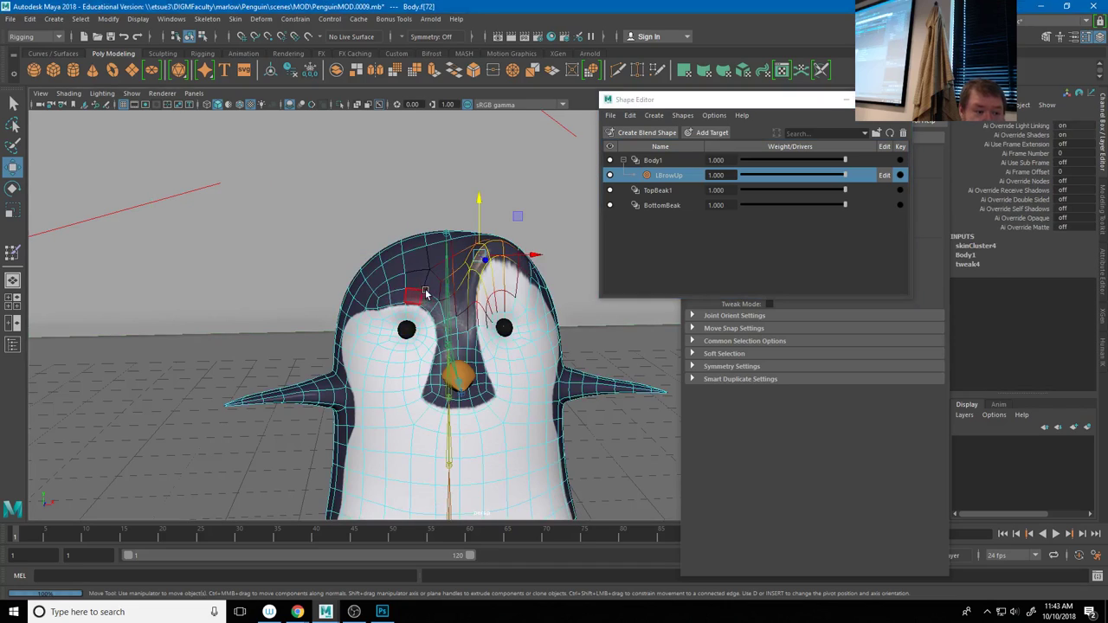
left_click(711, 133)
double_click(666, 189)
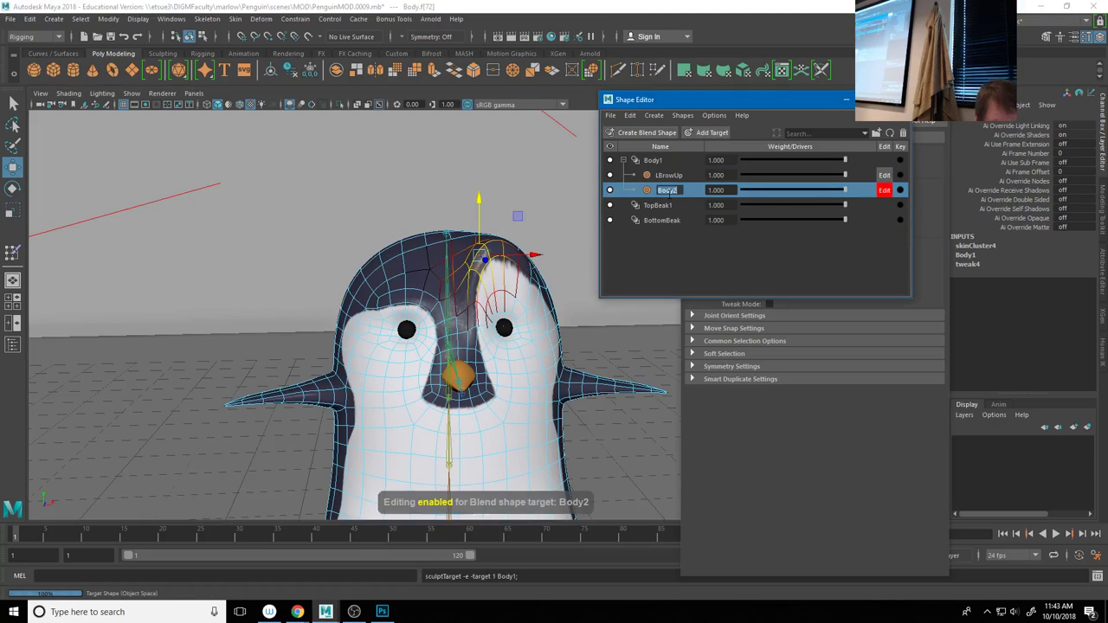
type("RBrowUp")
key("Return")
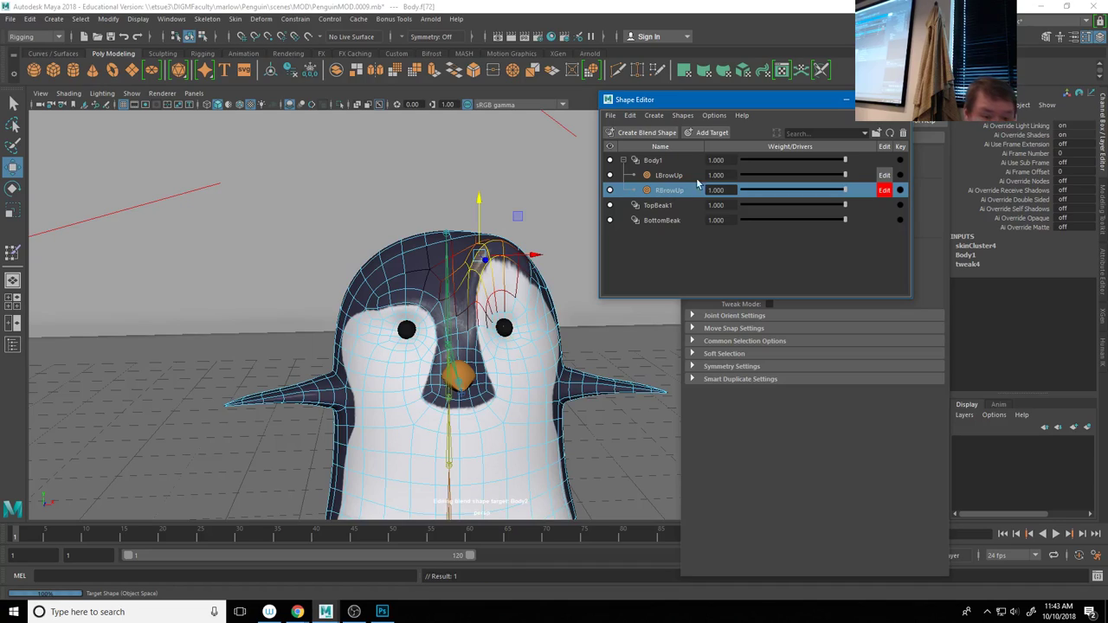
Select the brow faces above the penguin's right eye and raise them with soft selection
left_click(400, 299)
left_click(417, 290)
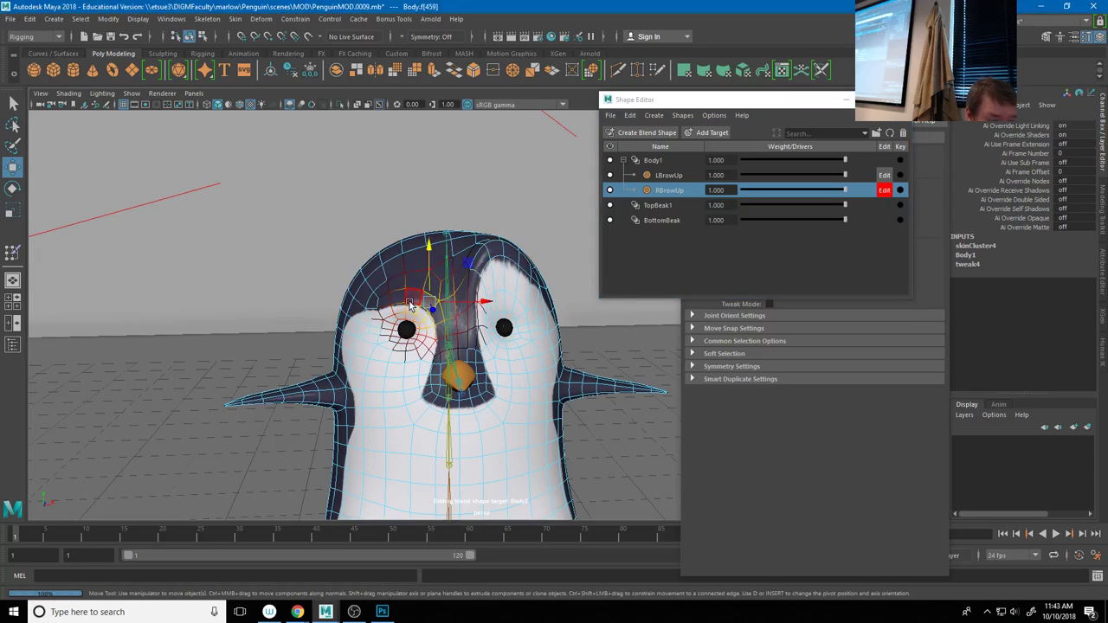
left_click_drag(421, 270, 415, 253)
left_click(391, 289, "shift")
left_click(404, 257, "shift")
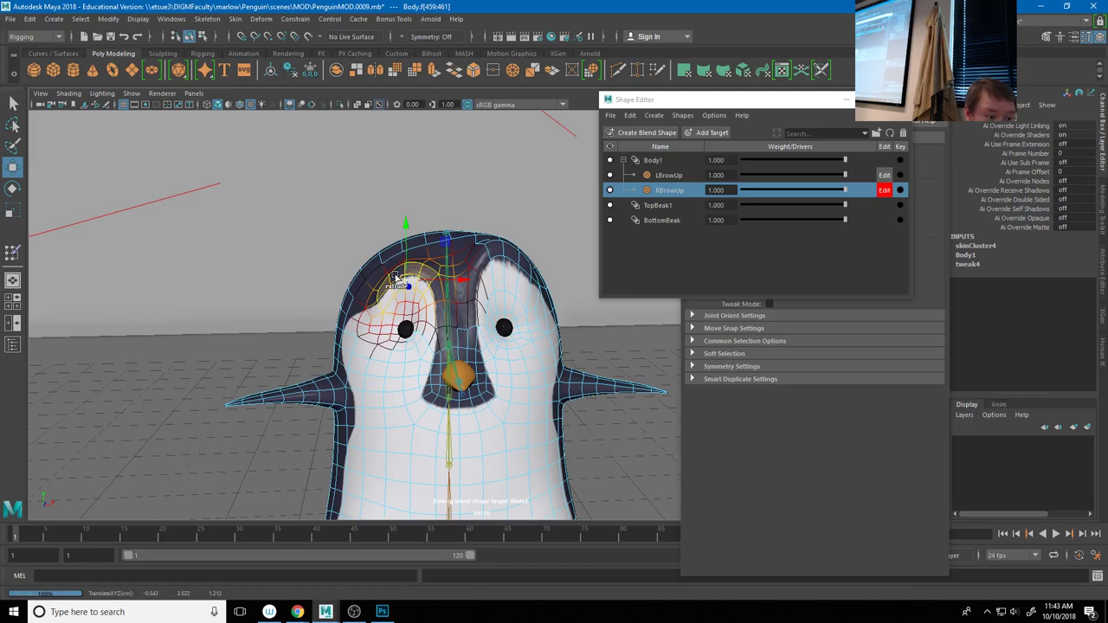
Reposition the raised right brow faces and raise the forehead face just above them with soft selection
scroll(402, 277, "up", 3)
left_click_drag(402, 277, 395, 310, "alt")
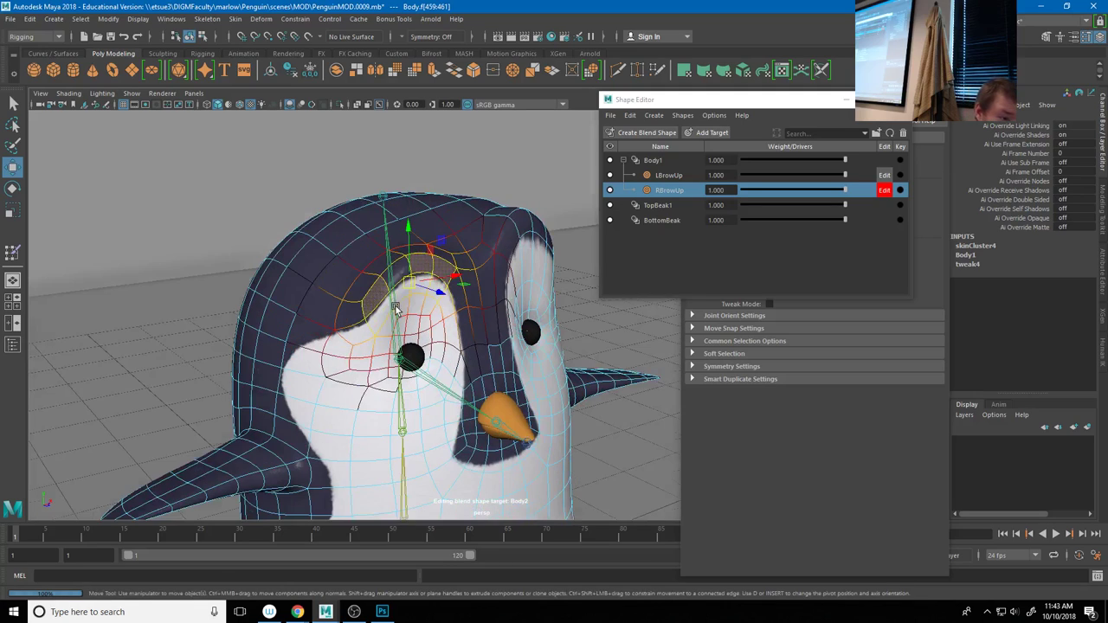
left_click(408, 253, "shift")
left_click_drag(408, 244, 321, 280)
left_click(381, 205)
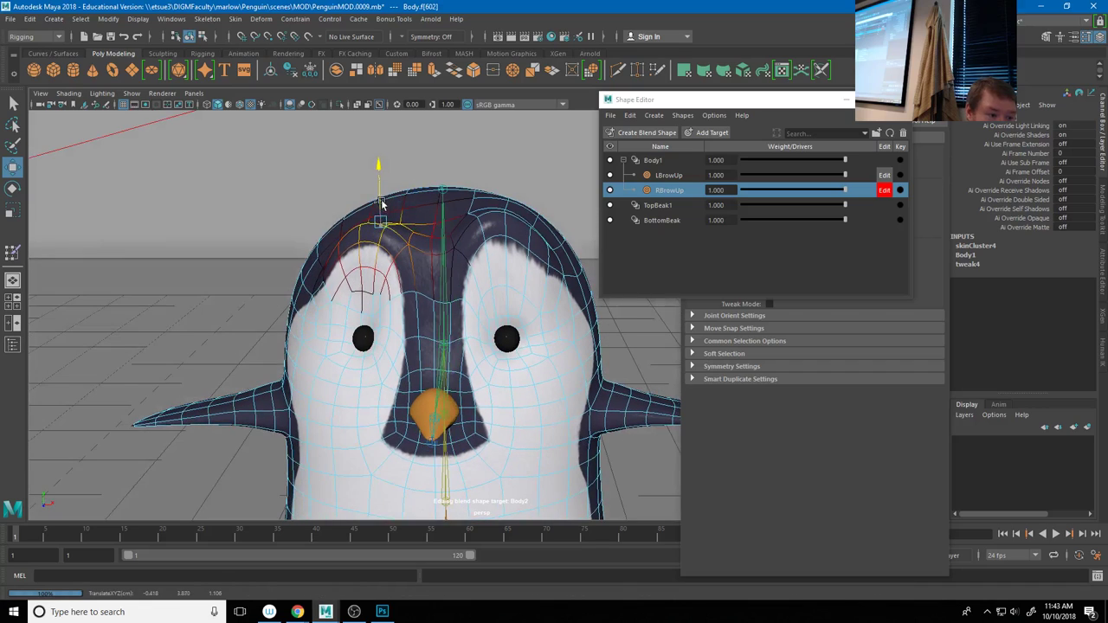
Refine the right brow's inner face and lift the forehead face above it to match the left side
left_click_drag(327, 275, 371, 264, "alt")
left_click(351, 294)
left_click(393, 228)
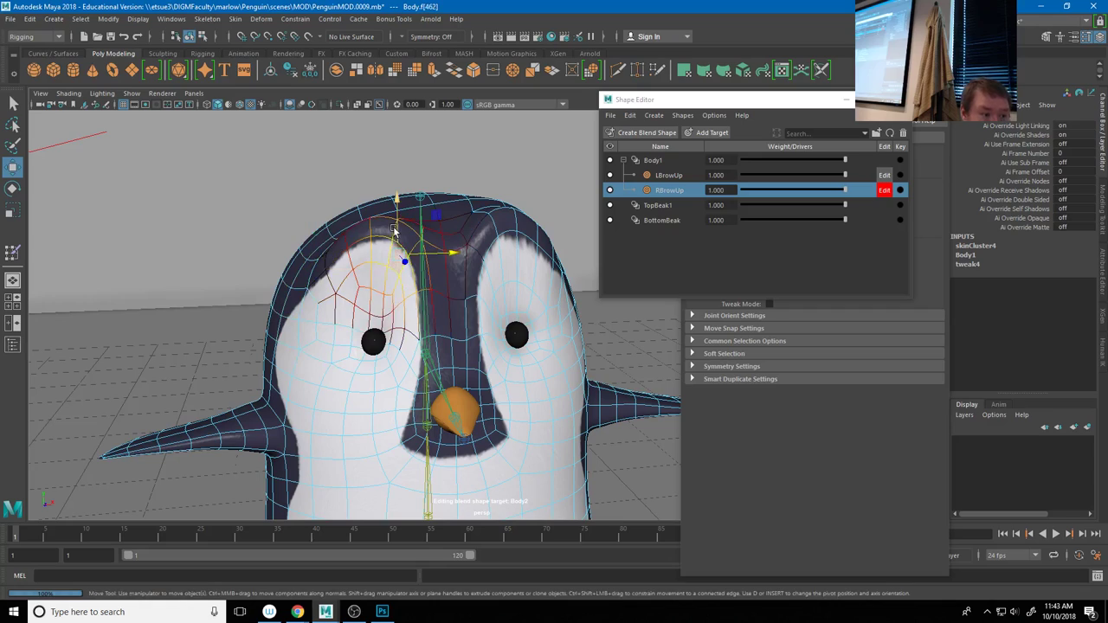
left_click_drag(393, 228, 383, 238, "alt")
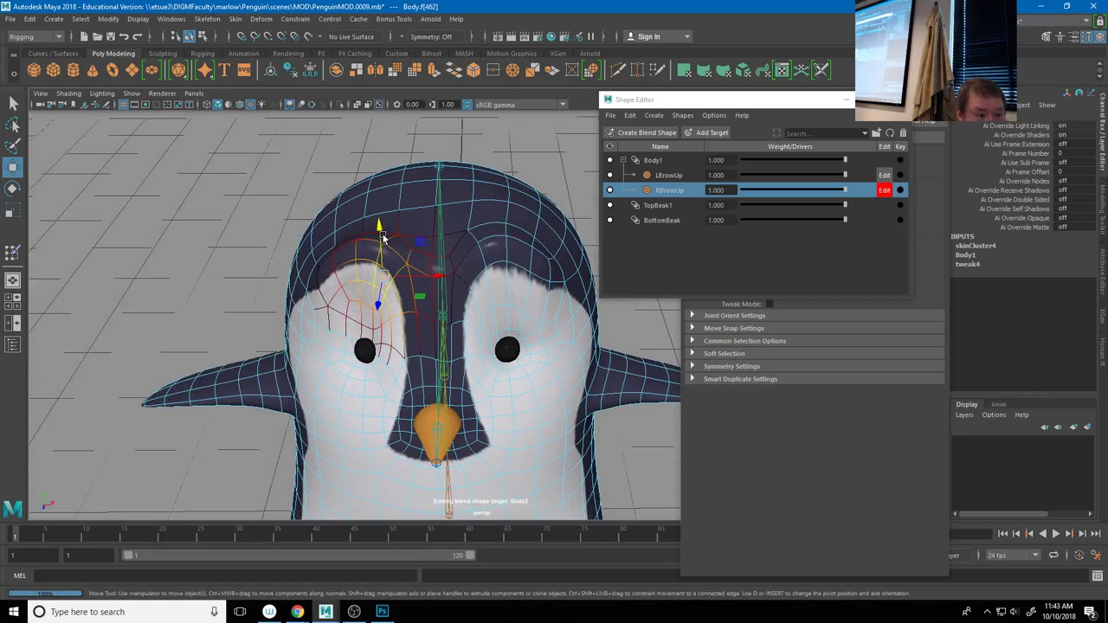
left_click(379, 226)
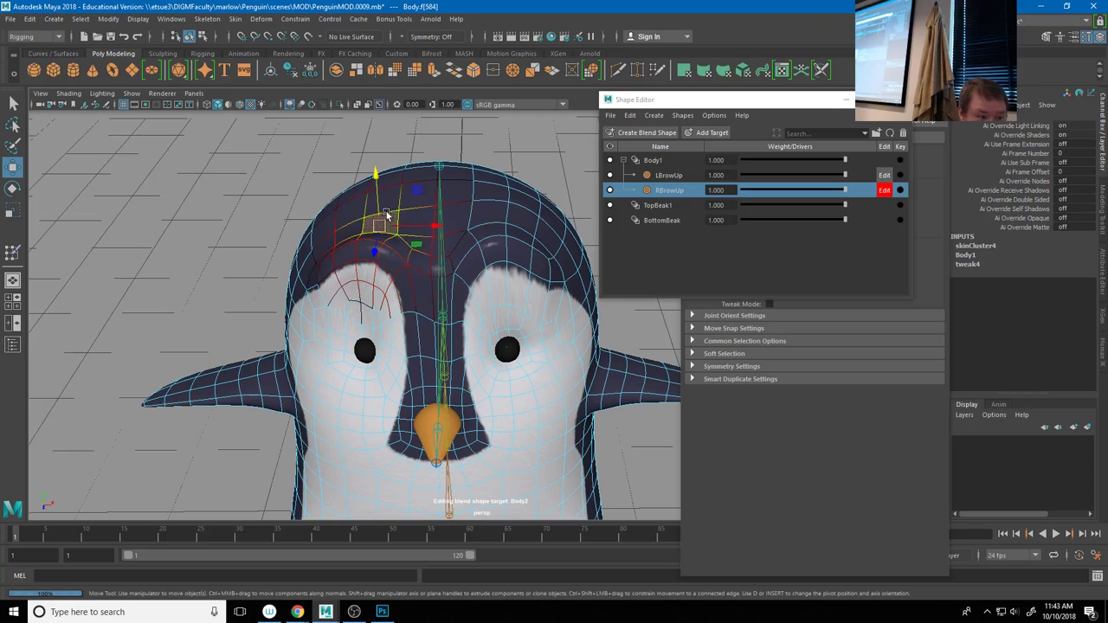
left_click_drag(378, 201, 472, 320)
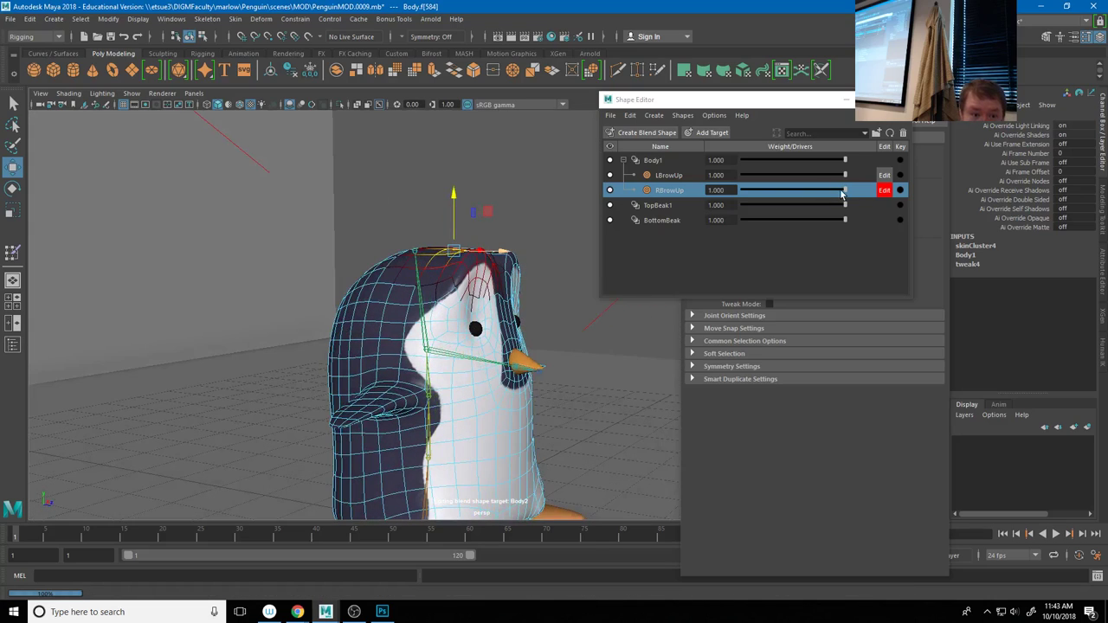
Test the LBrowUp and RBrowUp targets at about 0.7 and 0.5 weight, and return both weights to 0
left_click_drag(846, 194, 682, 198)
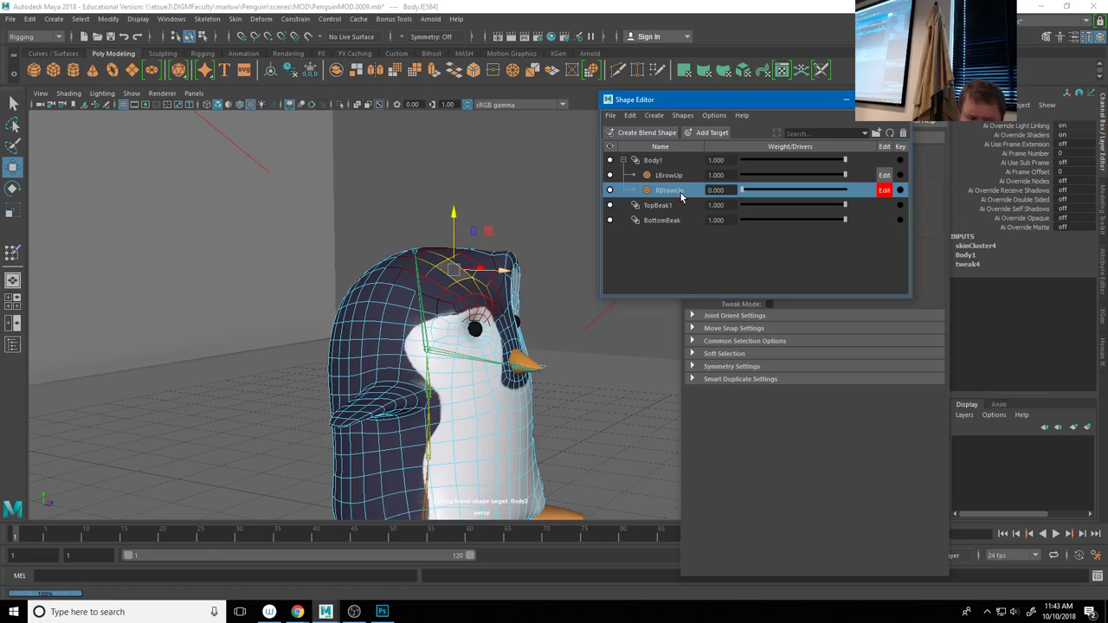
left_click_drag(844, 176, 735, 177)
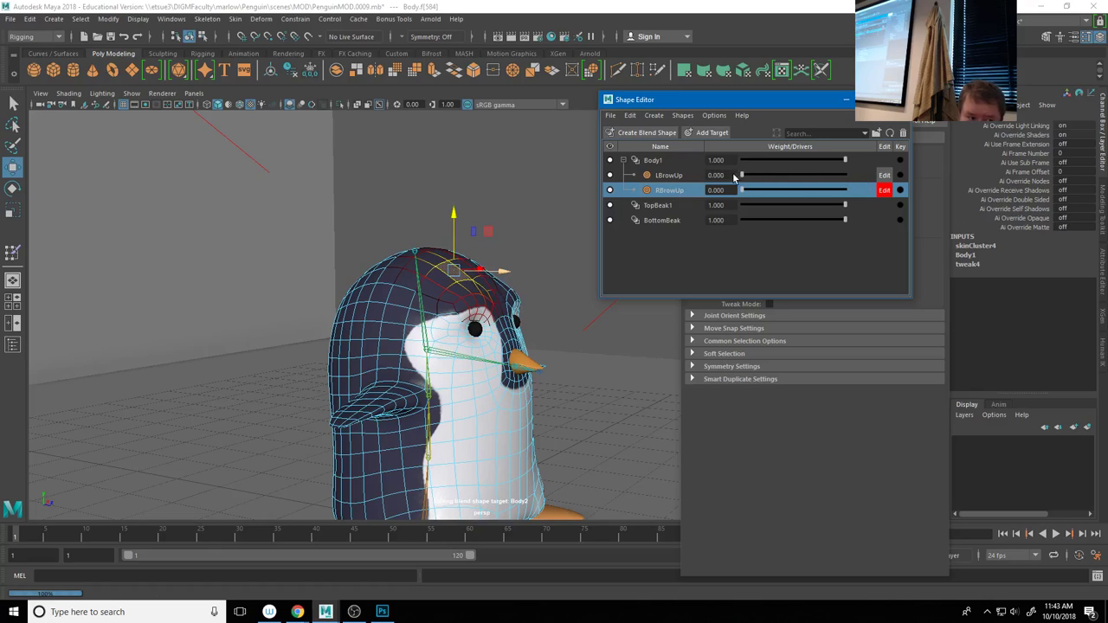
left_click_drag(839, 176, 814, 177)
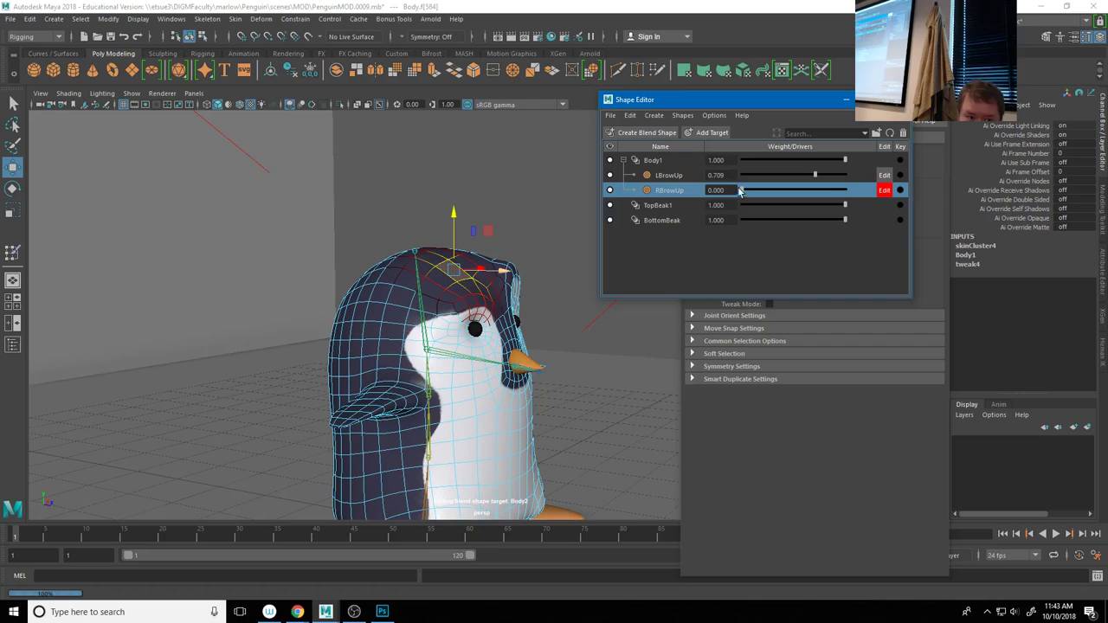
left_click_drag(742, 190, 792, 192)
mouse_move(520, 357)
left_mouse_down("alt")
mouse_move(450, 359)
mouse_move(521, 351)
left_mouse_up("alt")
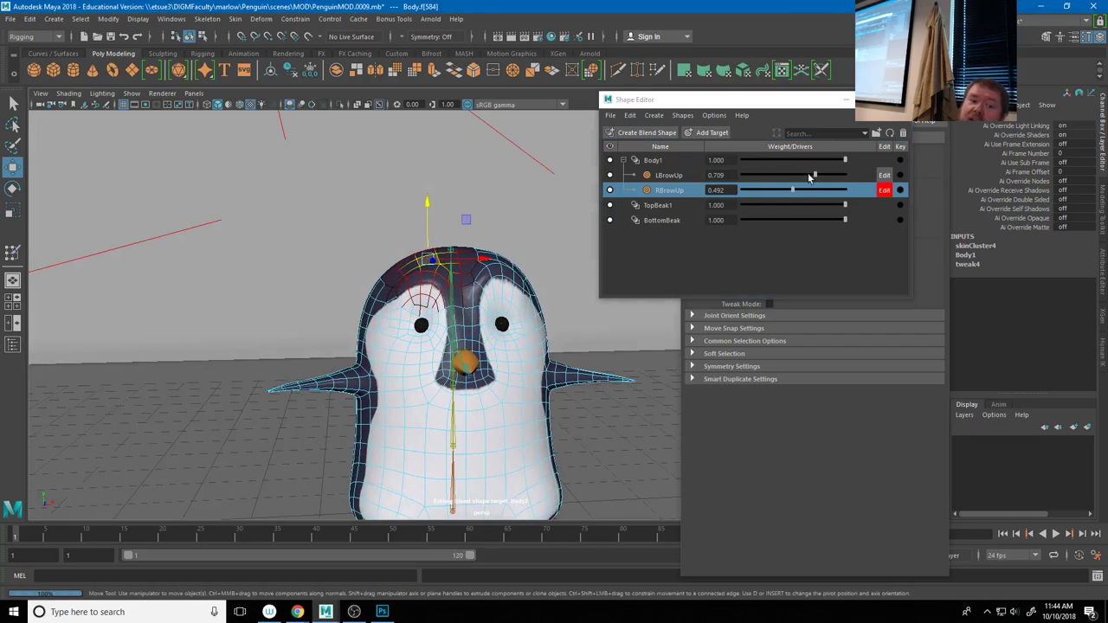
left_click_drag(794, 191, 736, 190)
left_click_drag(816, 174, 629, 175)
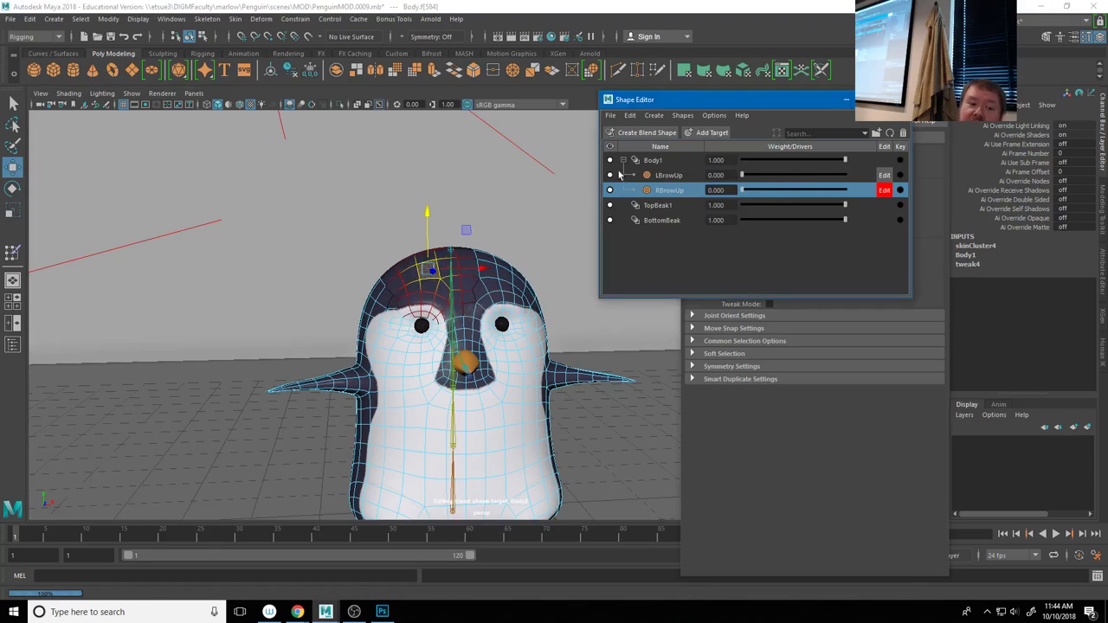
Stop editing RBrowUp, and exaggerate the LBrowUp weight by entering 1.5 and extending it to 3
left_click(888, 191)
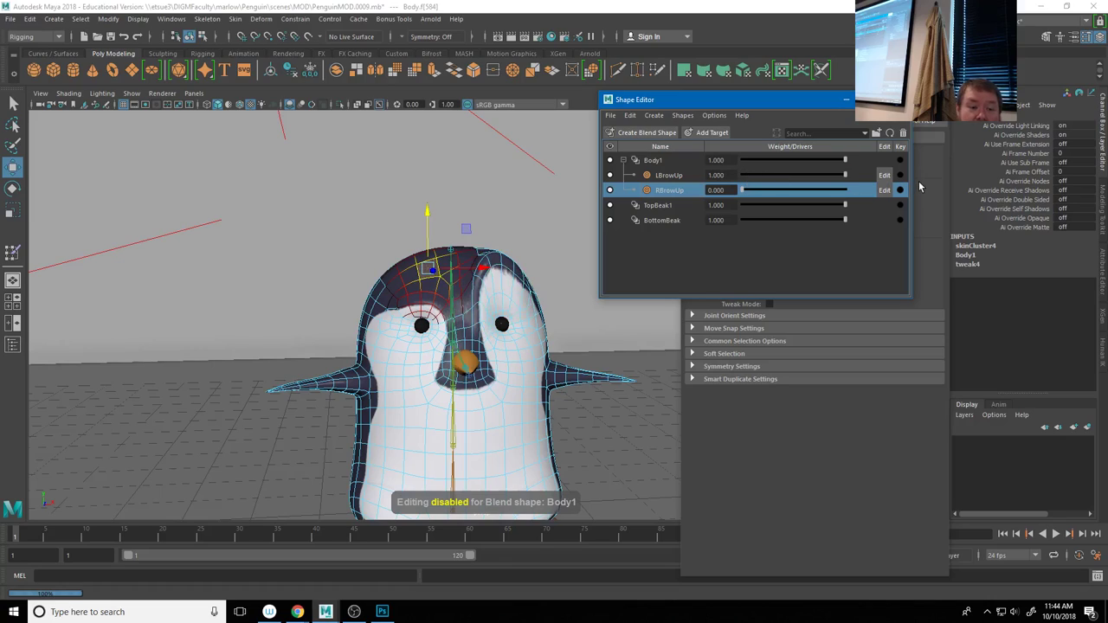
double_click(716, 175)
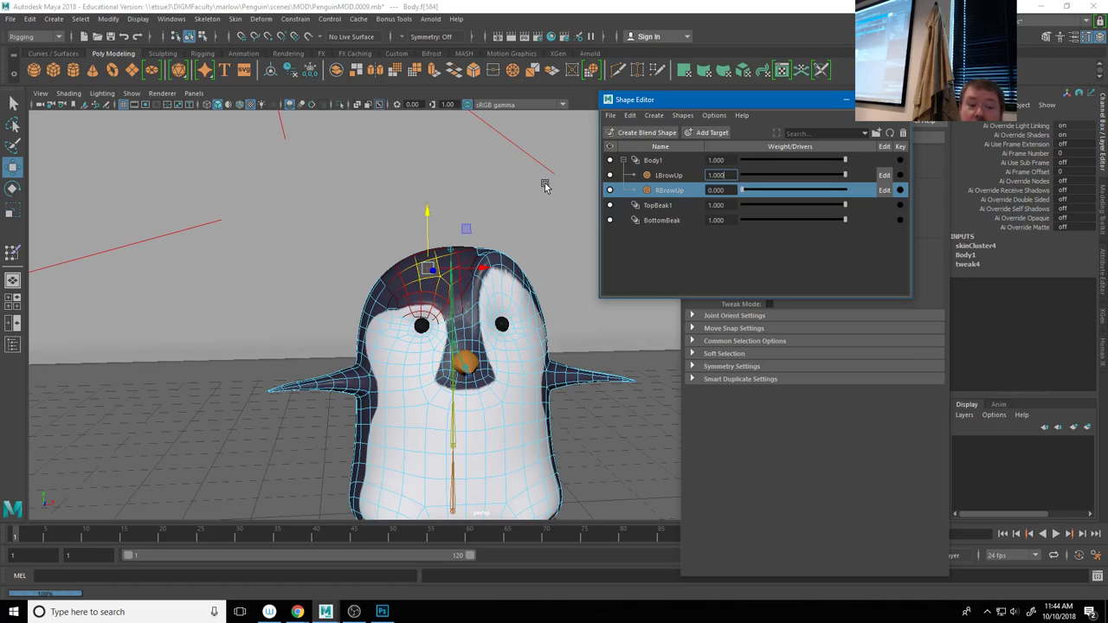
type("1.5")
key("Return")
left_click_drag(791, 176, 864, 177)
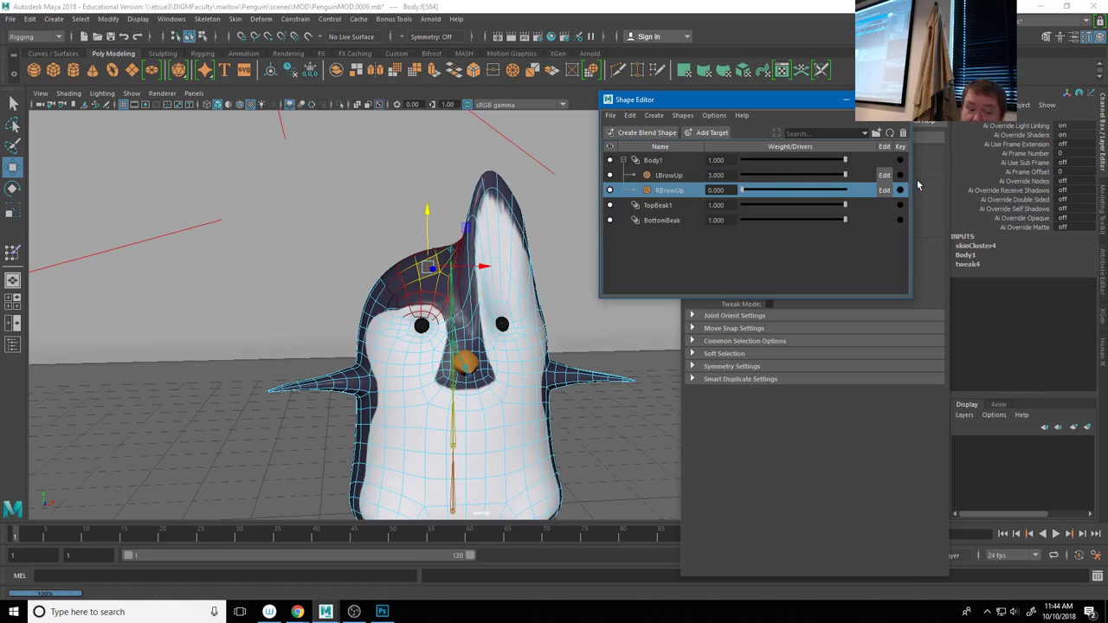
Enter a weight of -1 for LBrowUp and adjust it to about -0.38 to lower the left brow
double_click(715, 175)
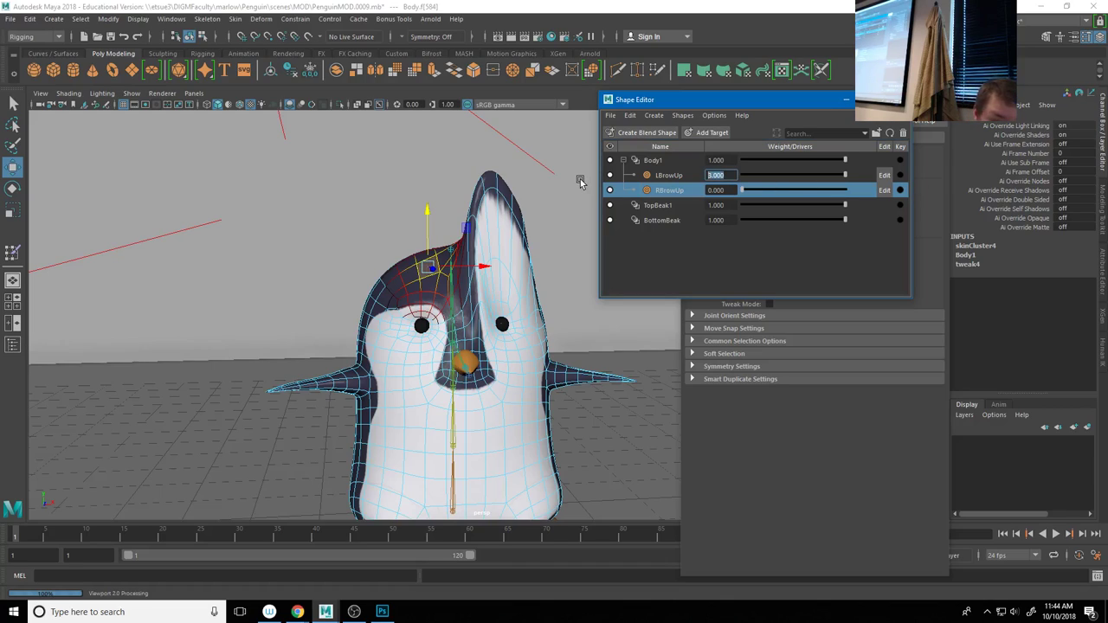
type("-1")
key("Return")
mouse_move(762, 177)
left_mouse_down()
mouse_move(792, 176)
mouse_move(774, 180)
left_mouse_up()
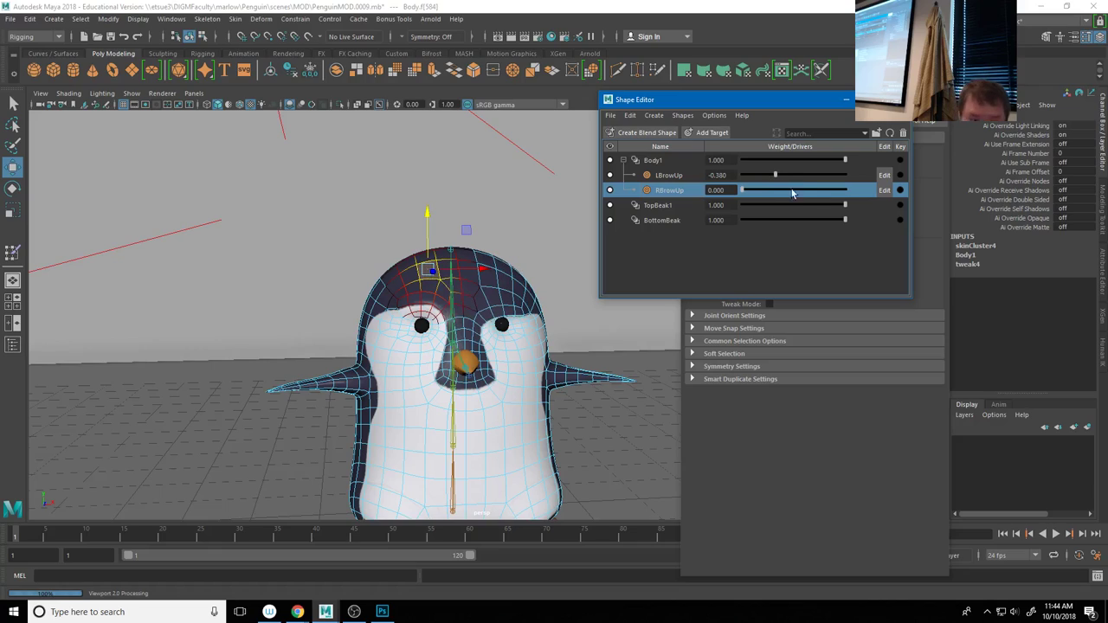
Try LBrowUp weights of -1, 1.5 and 1 to compare the lowered and raised left brow
left_click(732, 177)
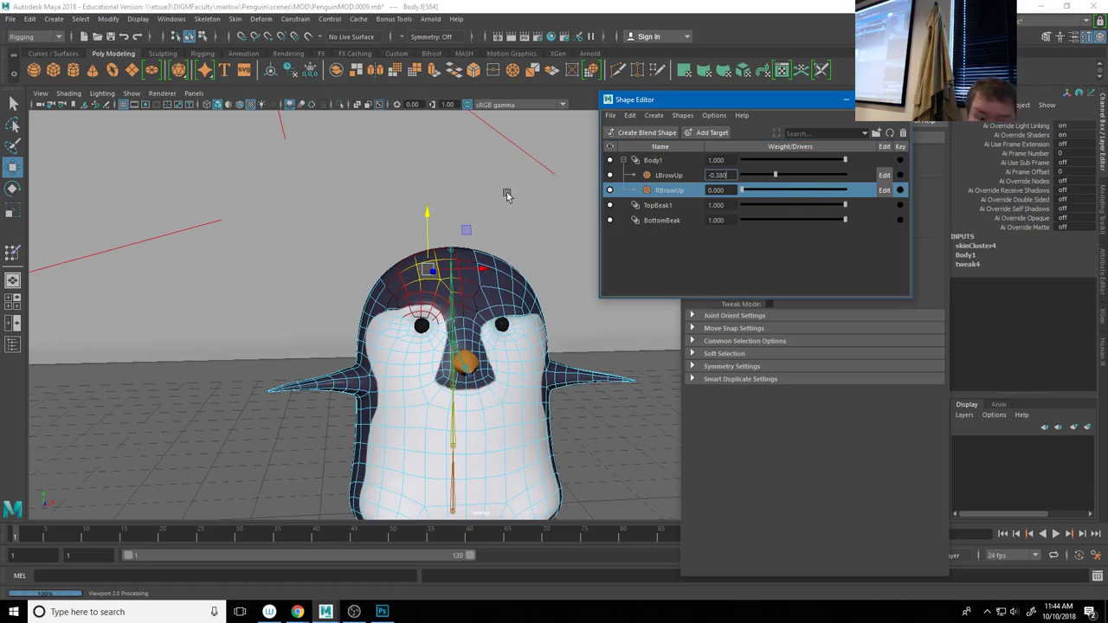
type("-1")
key("Return")
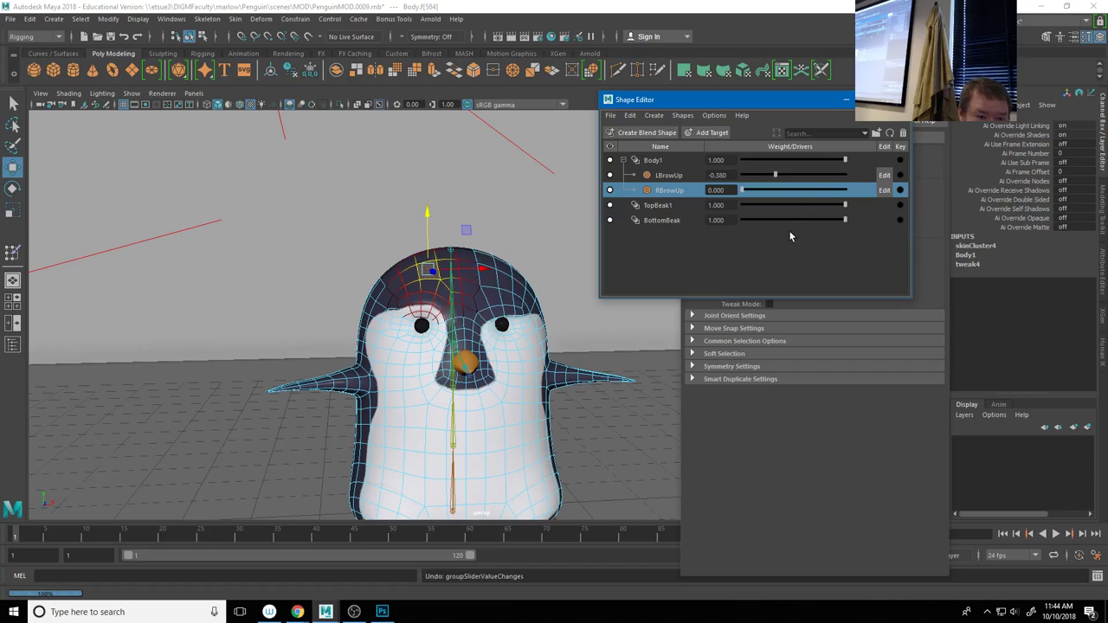
type("1.5")
key("Return")
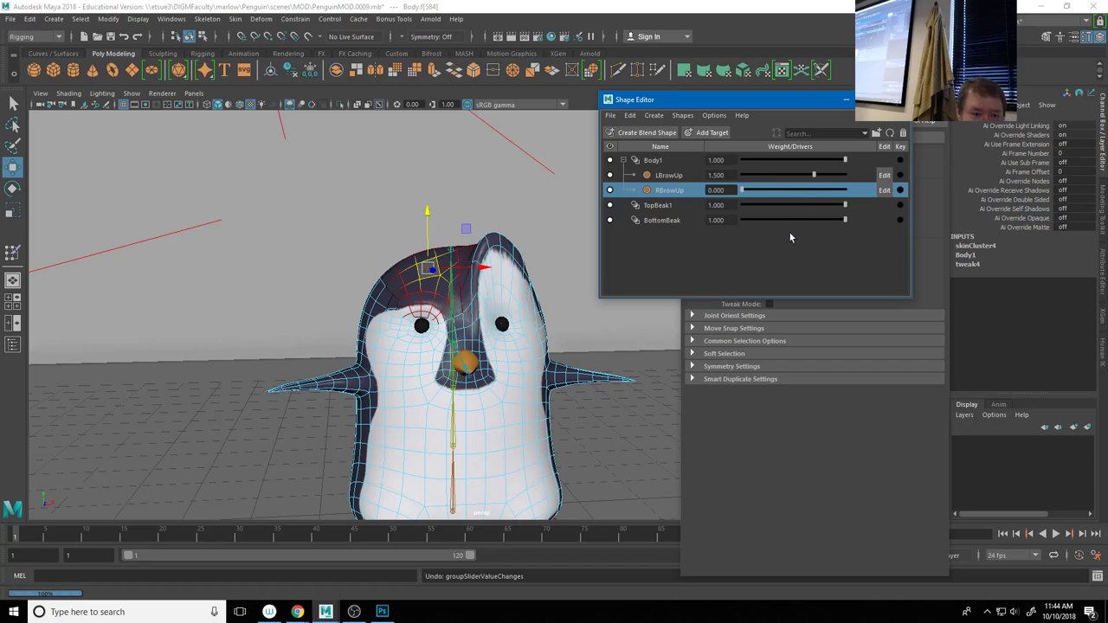
type("1")
key("Return")
Sweep the LBrowUp weight up and down through its slider range, and reset it to 0
left_click_drag(782, 174, 857, 179)
key("ctrl+z")
key("ctrl+z")
left_click(884, 190)
left_click_drag(784, 175, 697, 194)
double_click(727, 176)
type("0")
key("Return")
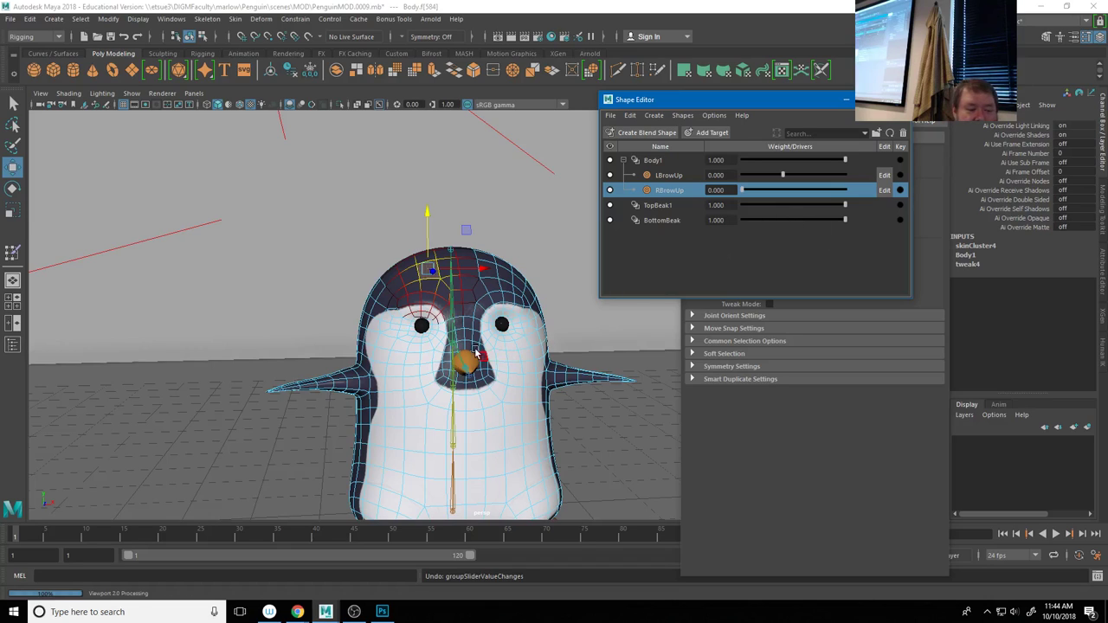
Add a new target to the Body1 blend shape and name it BSmile
left_click_drag(457, 354, 562, 355, "alt")
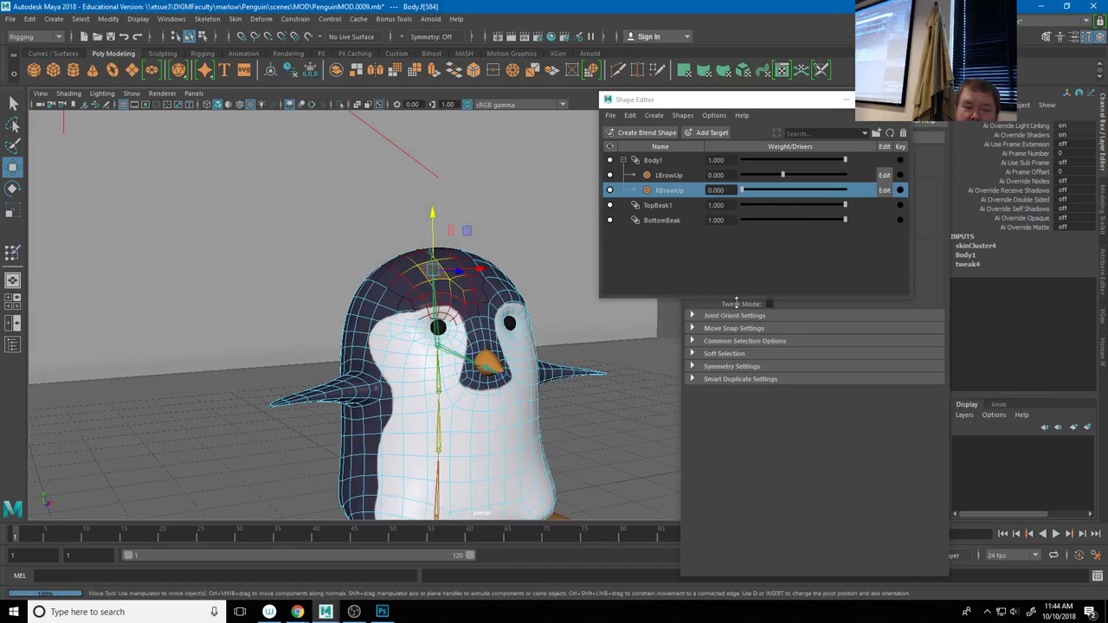
scroll(606, 368, "up", 5)
scroll(612, 370, "down", 3)
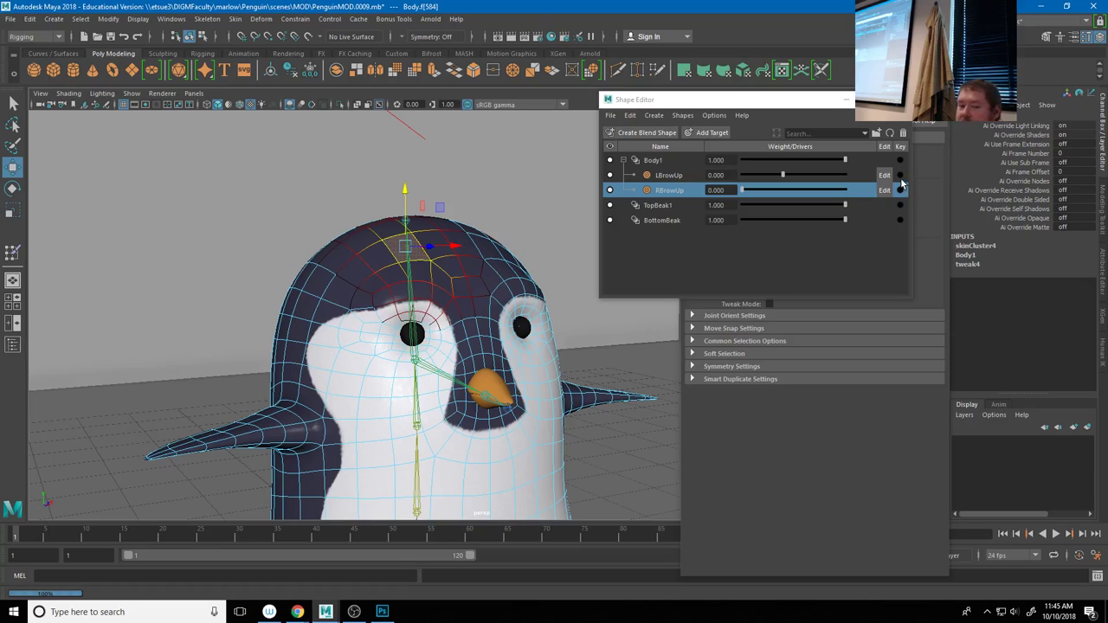
left_click_drag(470, 409, 403, 416, "alt")
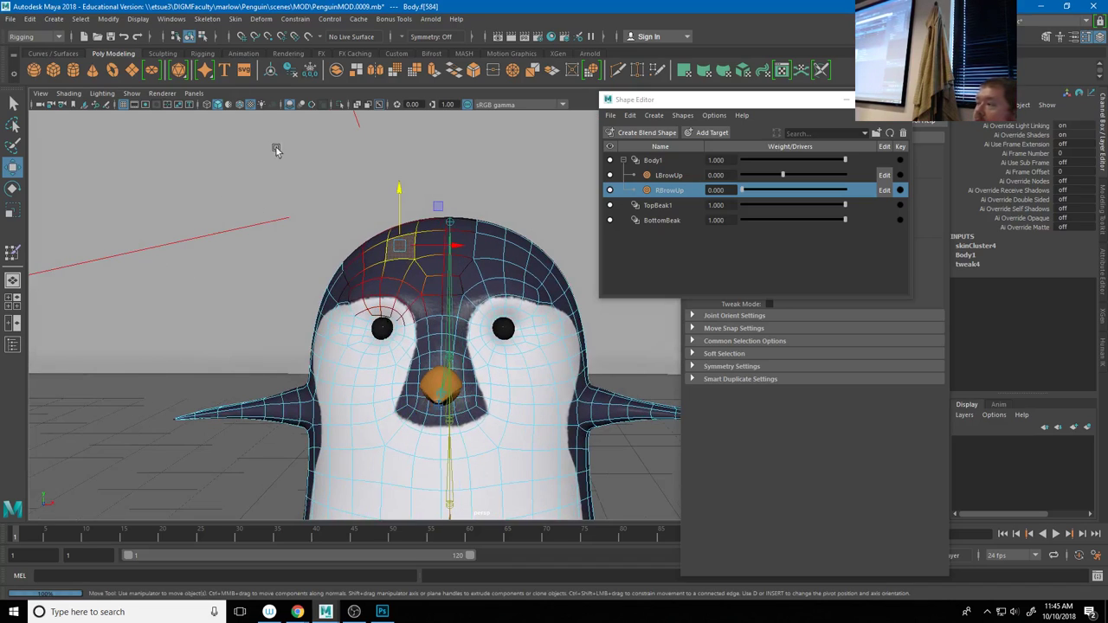
left_click_drag(450, 365, 334, 413, "alt")
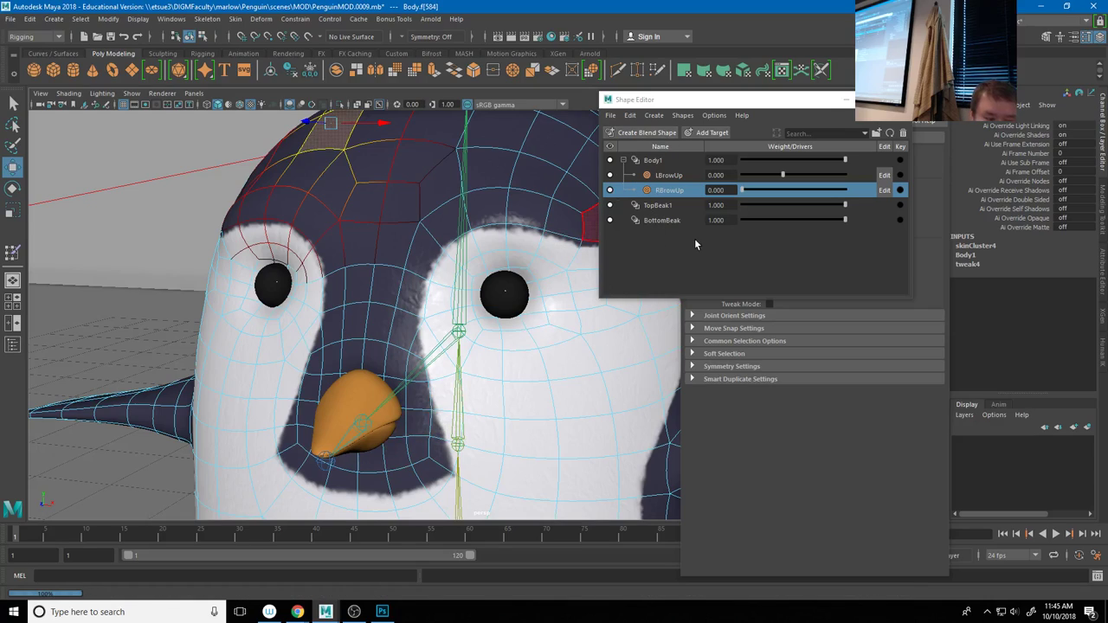
left_click(711, 134)
left_click(711, 135)
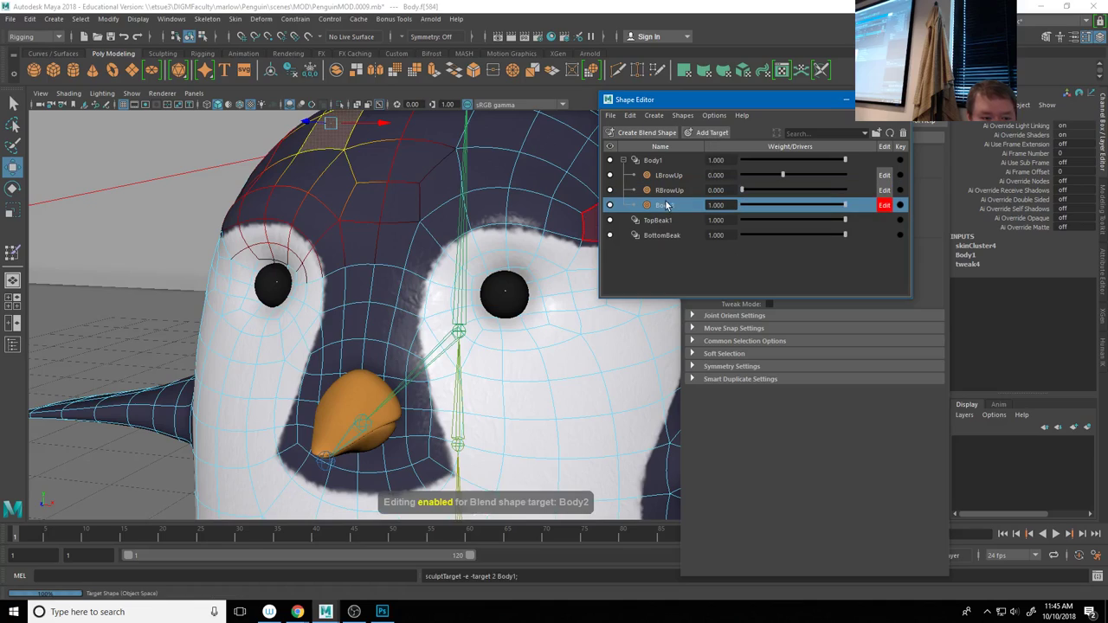
double_click(667, 208)
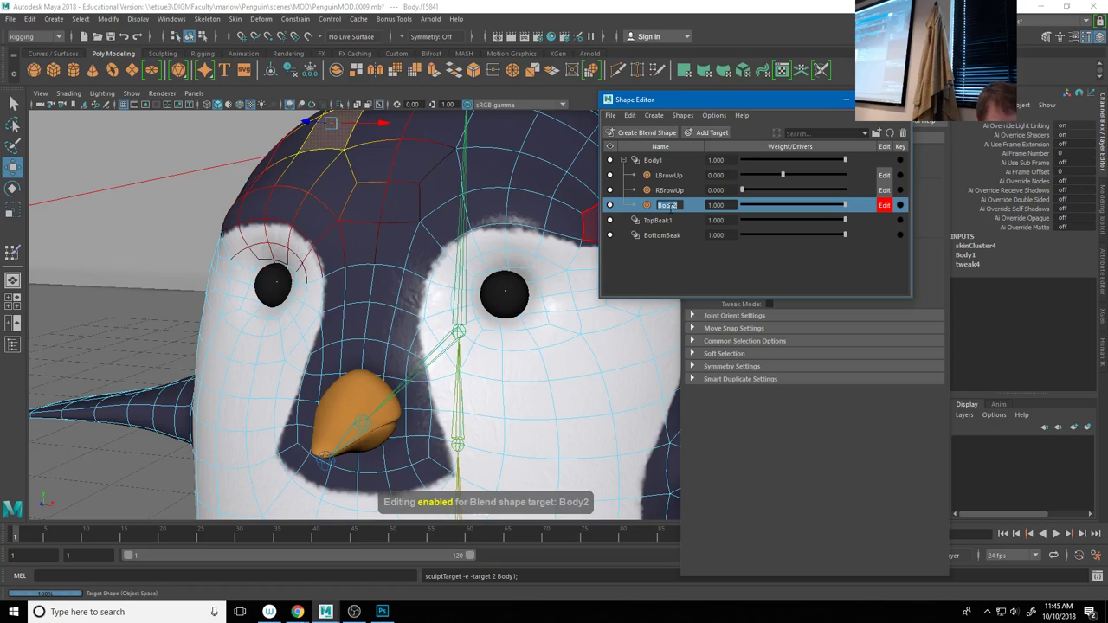
type("BSmile")
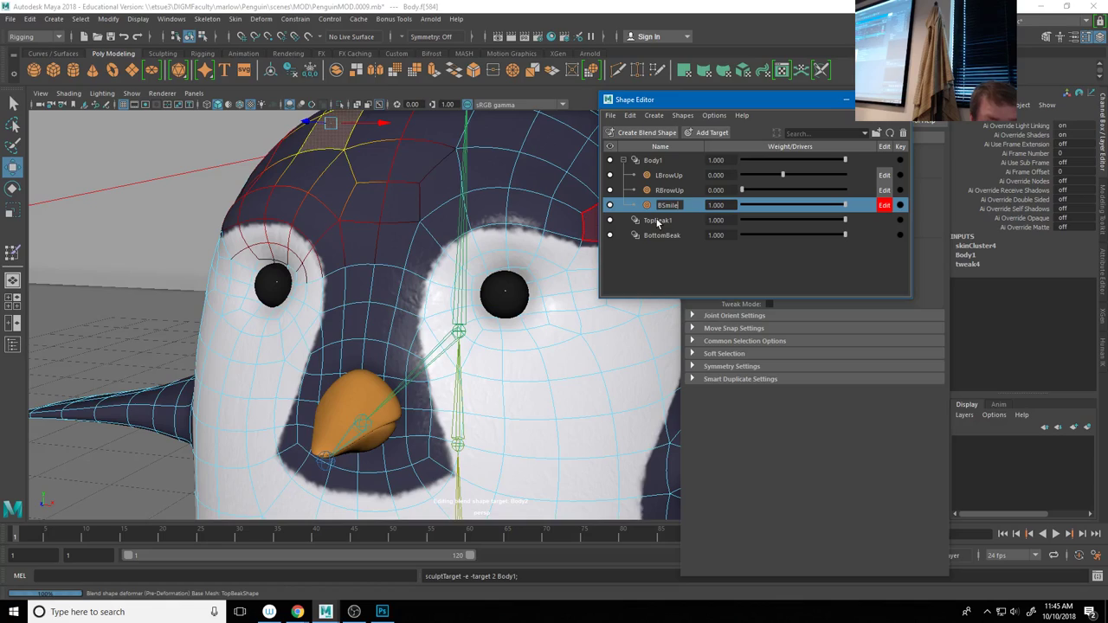
Add a new target to the TopBeak1 blend shape and name it Smile
left_click(658, 220)
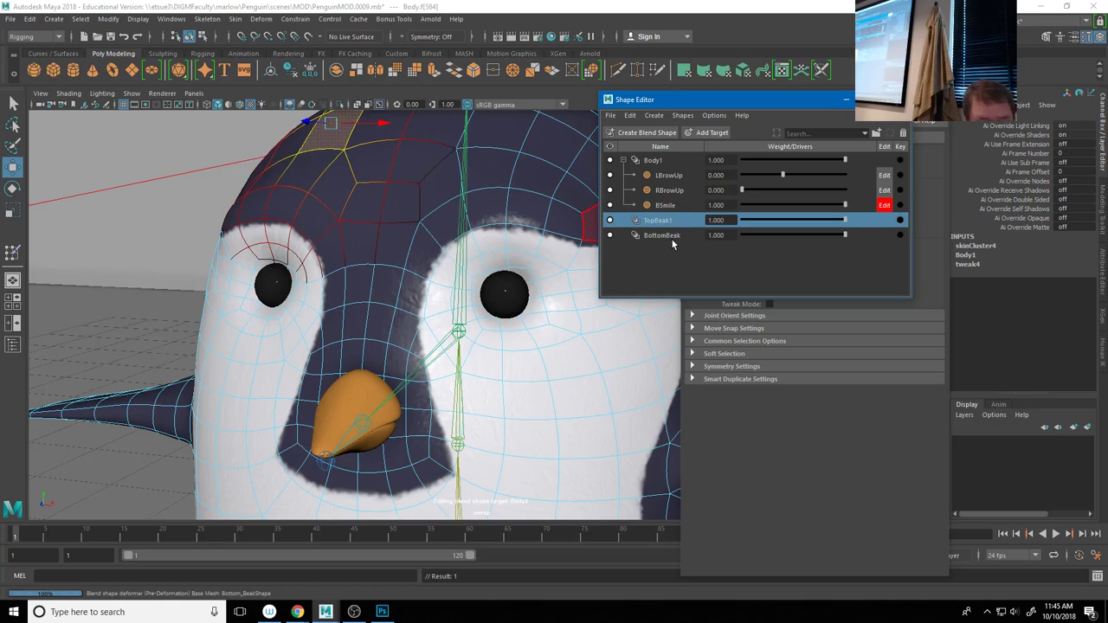
left_click(708, 132)
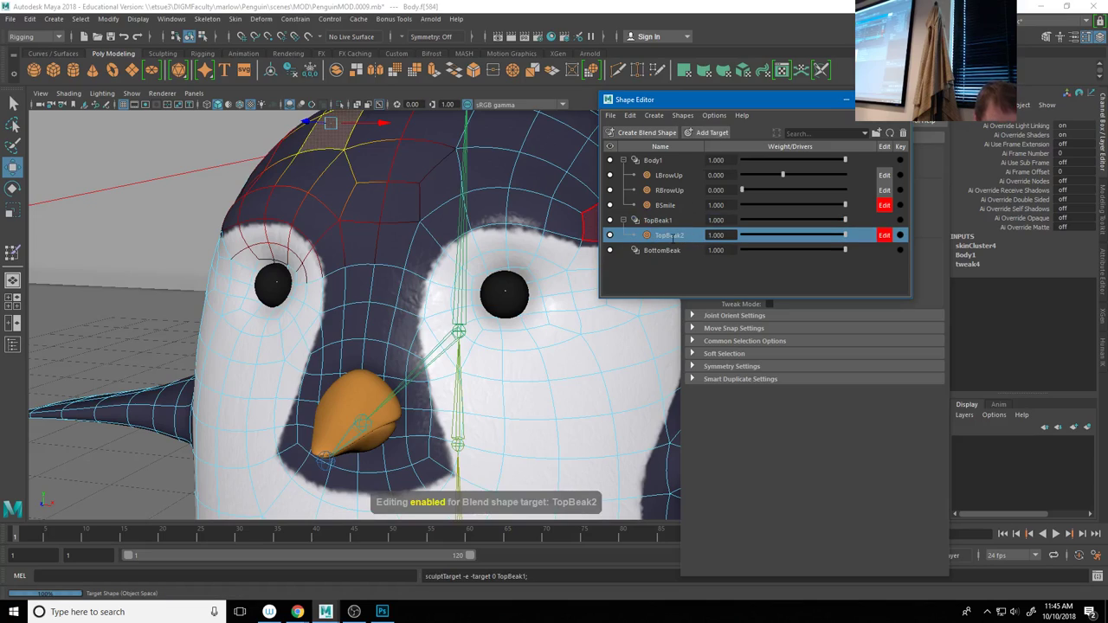
double_click(673, 234)
type("Smile")
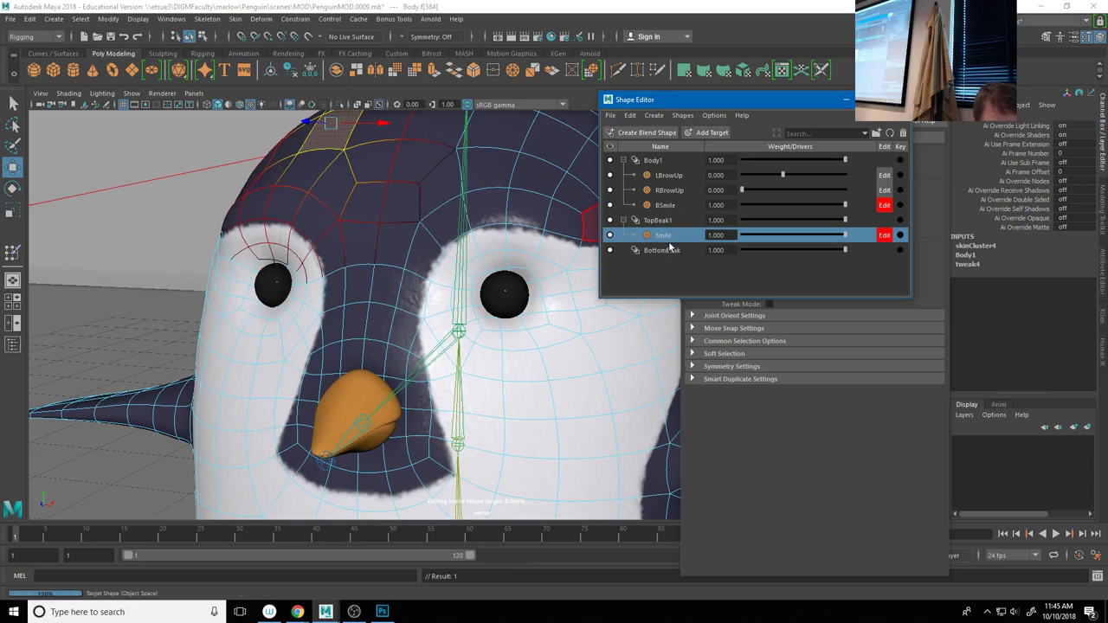
Add a new target to the BottomBeak blend shape and name it Smile
left_click(668, 250)
left_click(688, 134)
double_click(678, 266)
type("Smile")
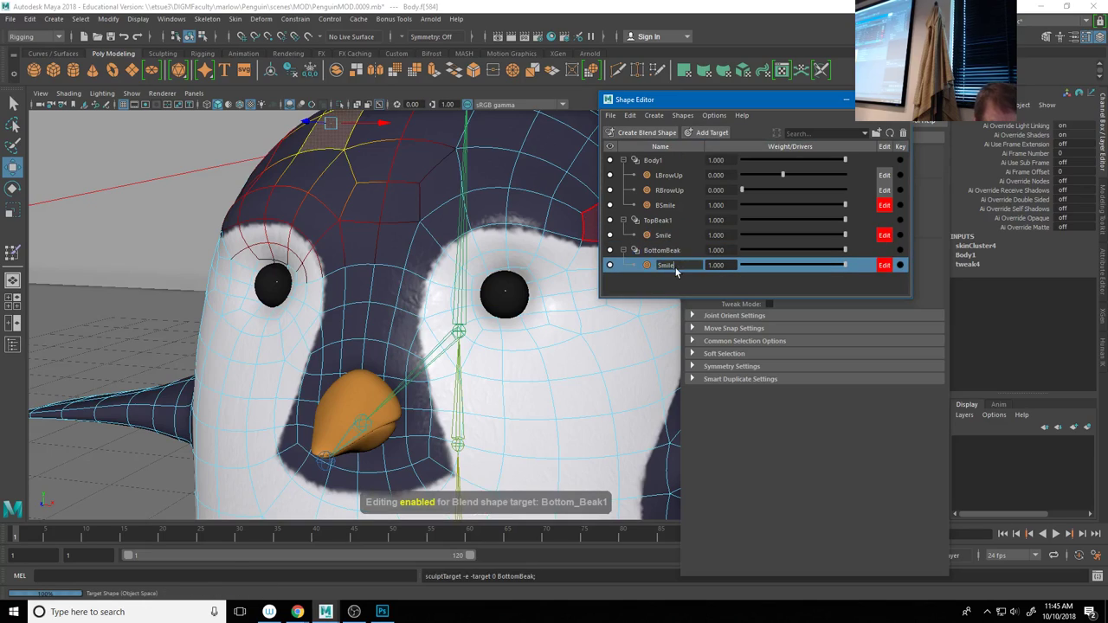
key("Return")
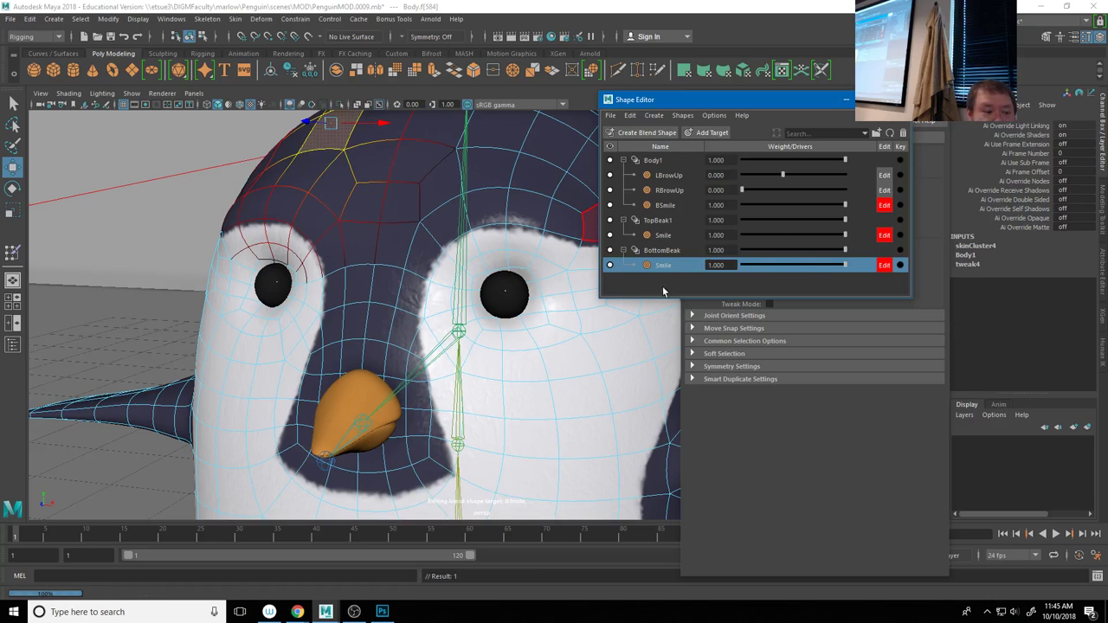
Select the body faces beside the corner of the beak and enable Object X symmetry
left_click_drag(421, 423, 414, 407, "alt")
right_click_drag(416, 279, 410, 335)
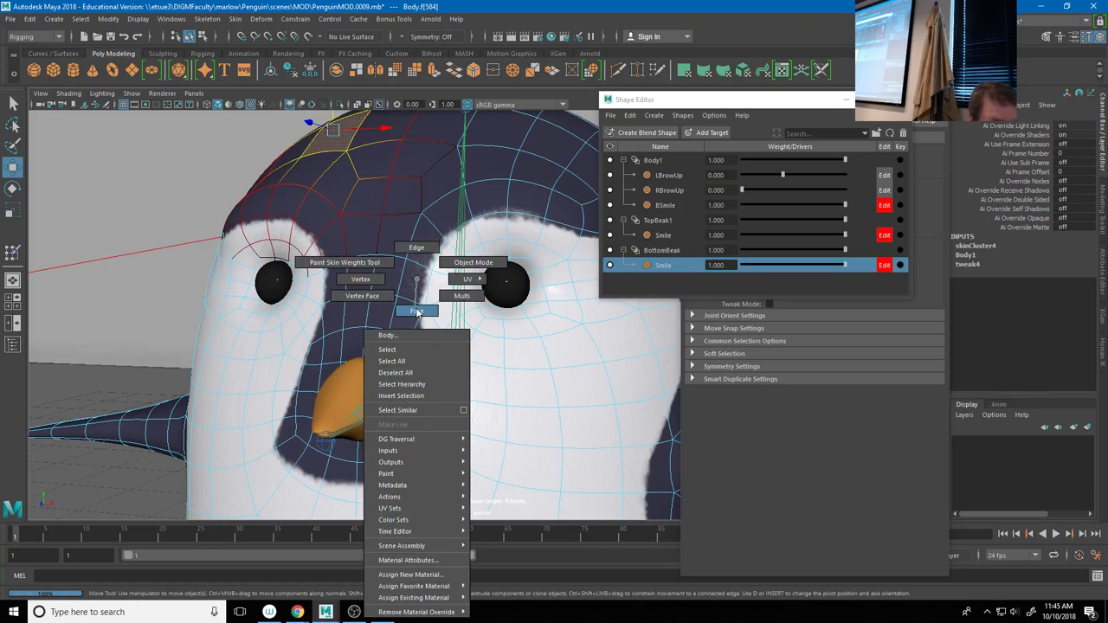
right_click_drag(416, 312, 416, 312)
left_click(417, 406)
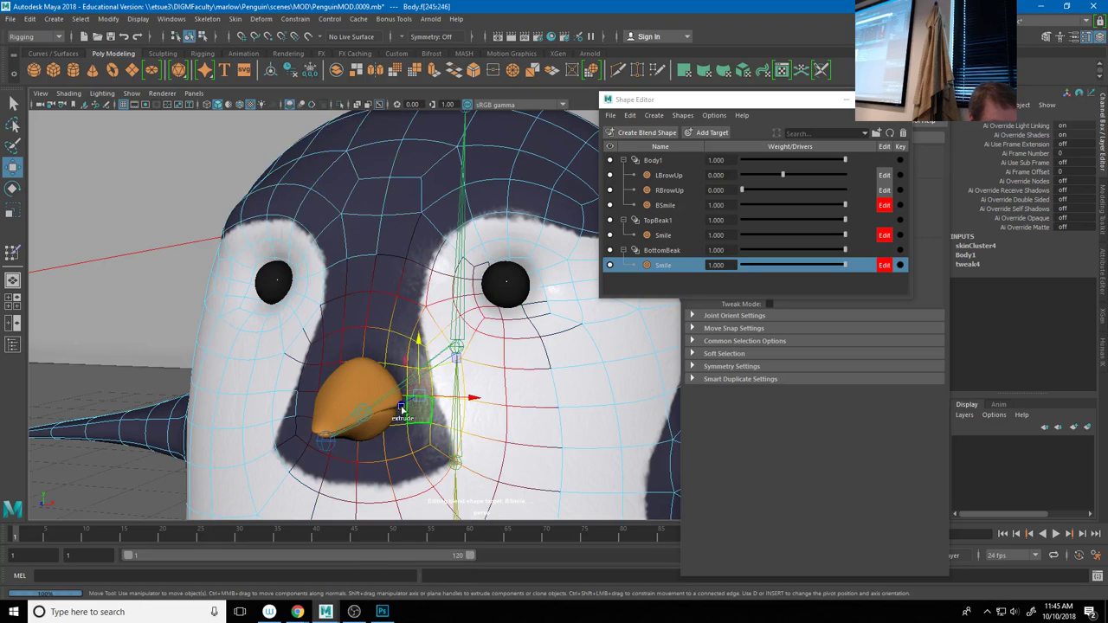
left_click(402, 37)
left_click(429, 57)
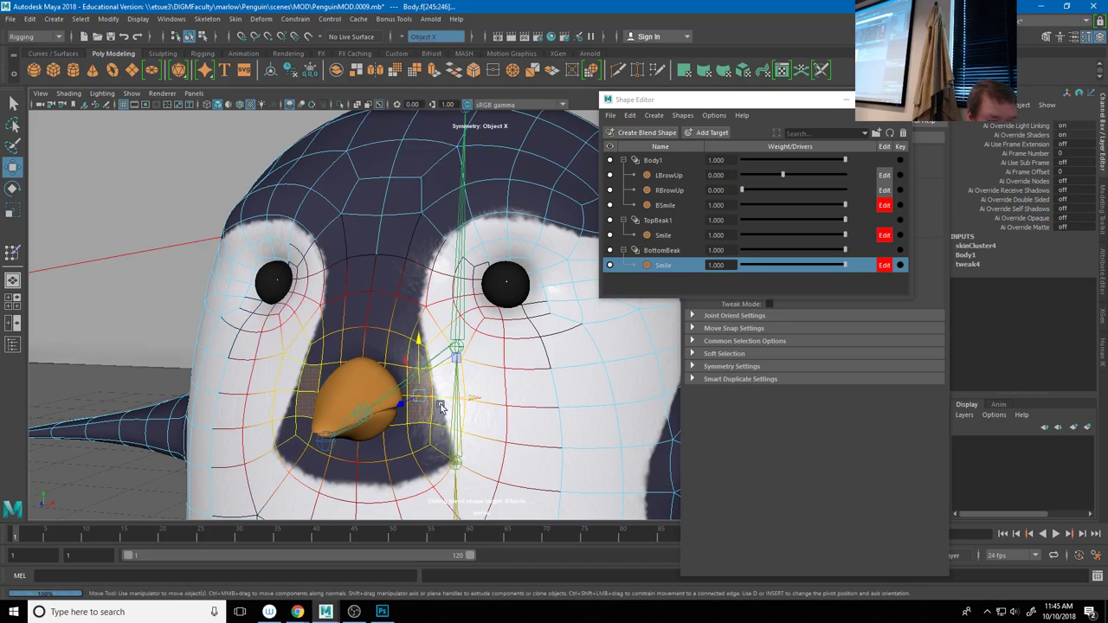
Pull the soft-selected cheek faces on both sides of the beak outward and upward for the smile
left_click_drag(418, 366, 467, 373)
left_click(454, 370)
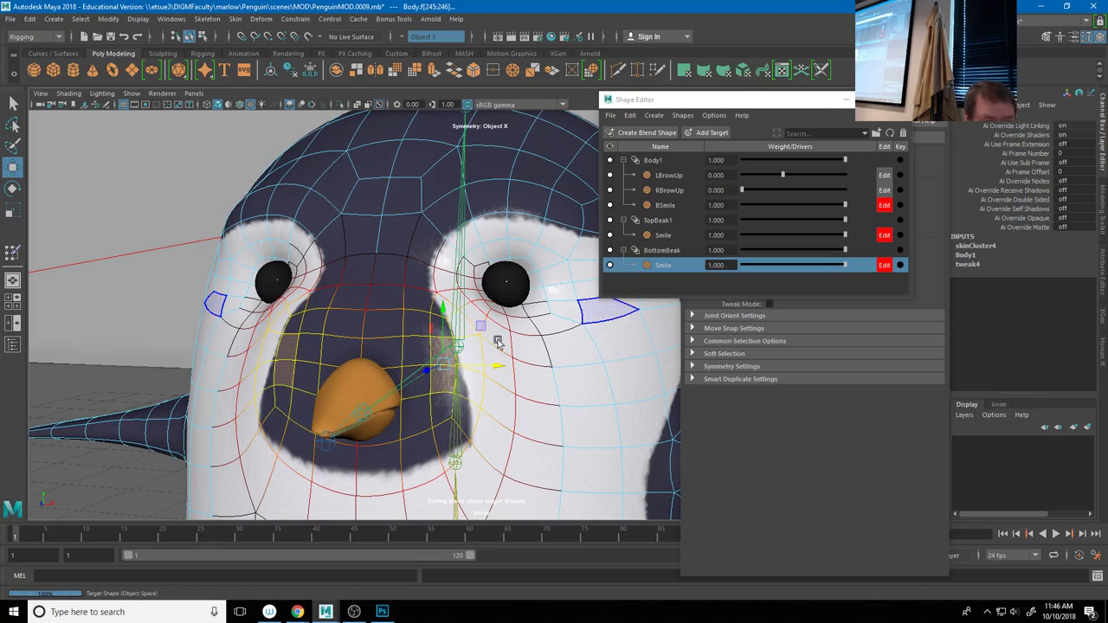
left_click(373, 377)
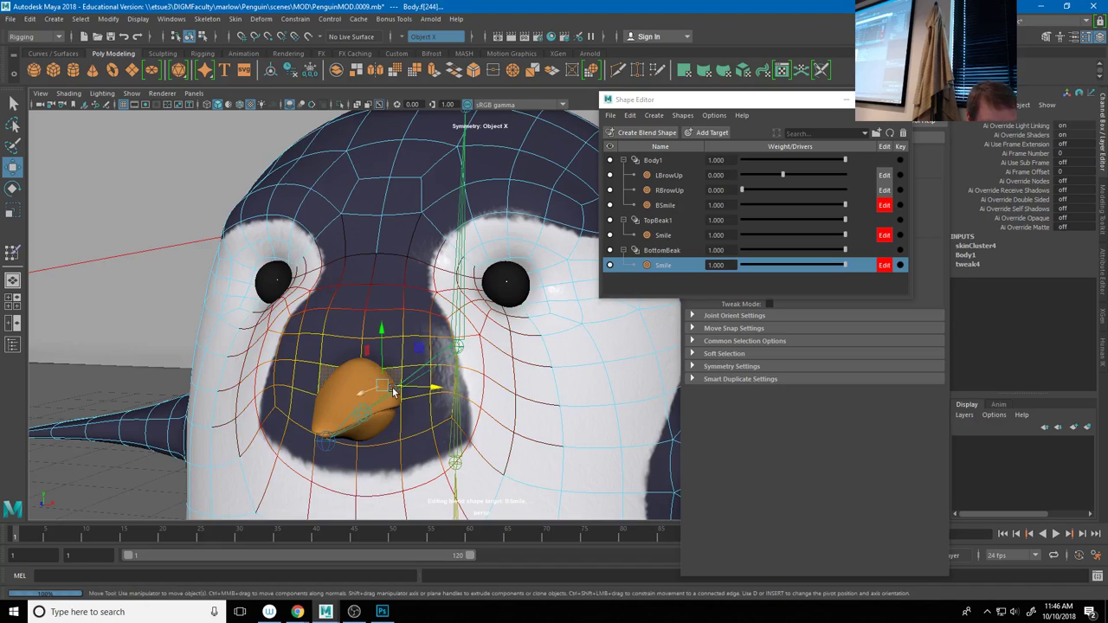
Return the body to object mode, select the top and bottom beak meshes, and switch both to vertex editing
right_click_drag(365, 278, 407, 263)
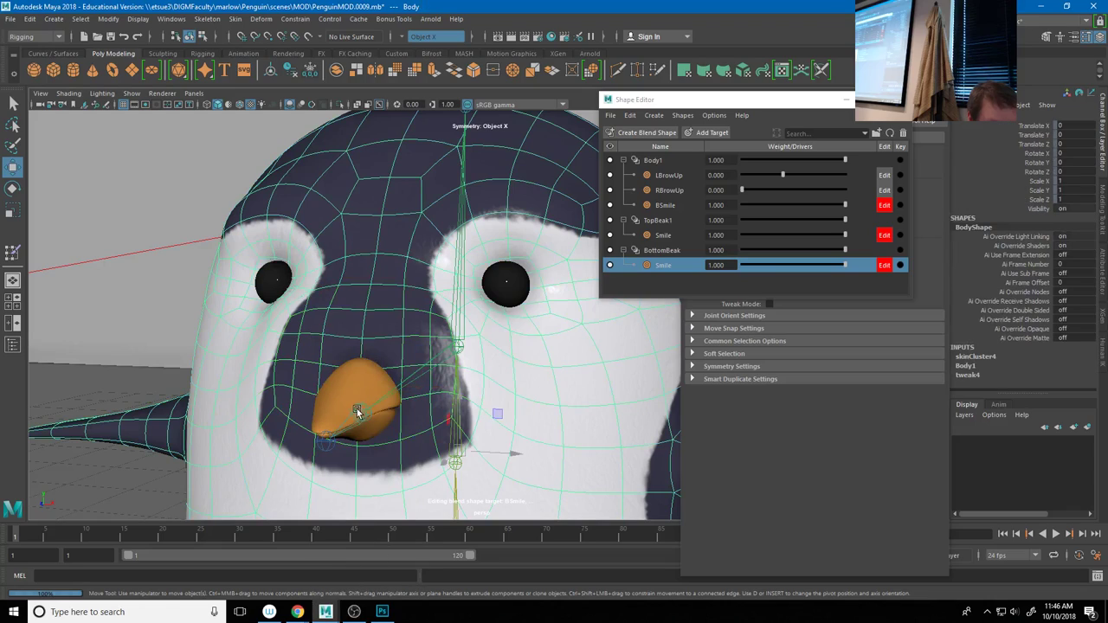
left_click(349, 384)
left_click(370, 433)
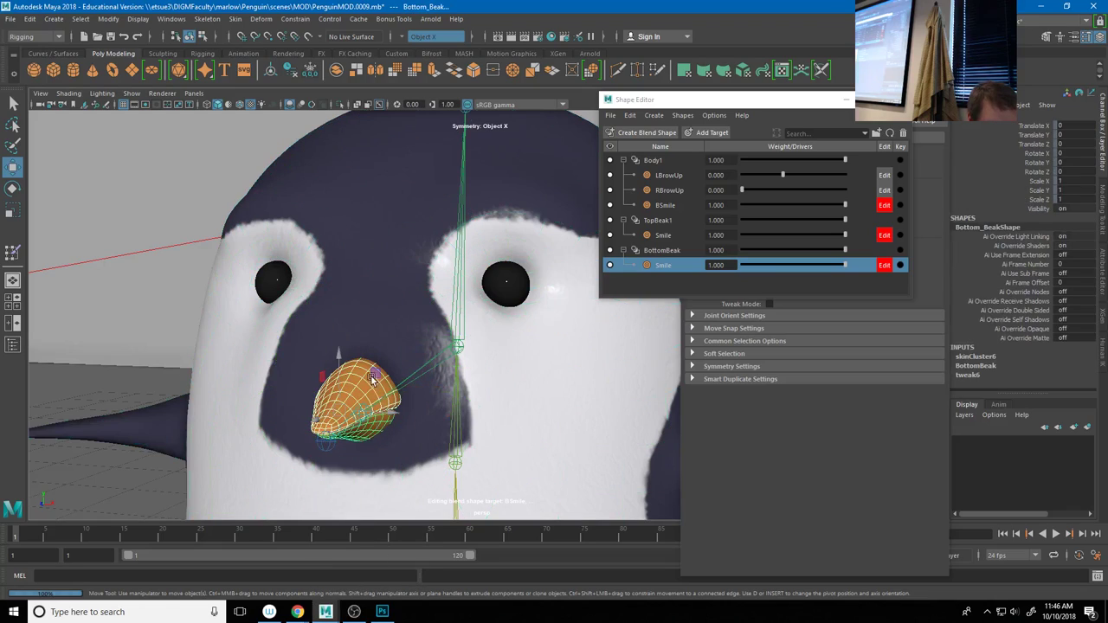
left_click_drag(368, 408, 380, 414, "alt")
right_click(391, 286)
left_click(398, 385)
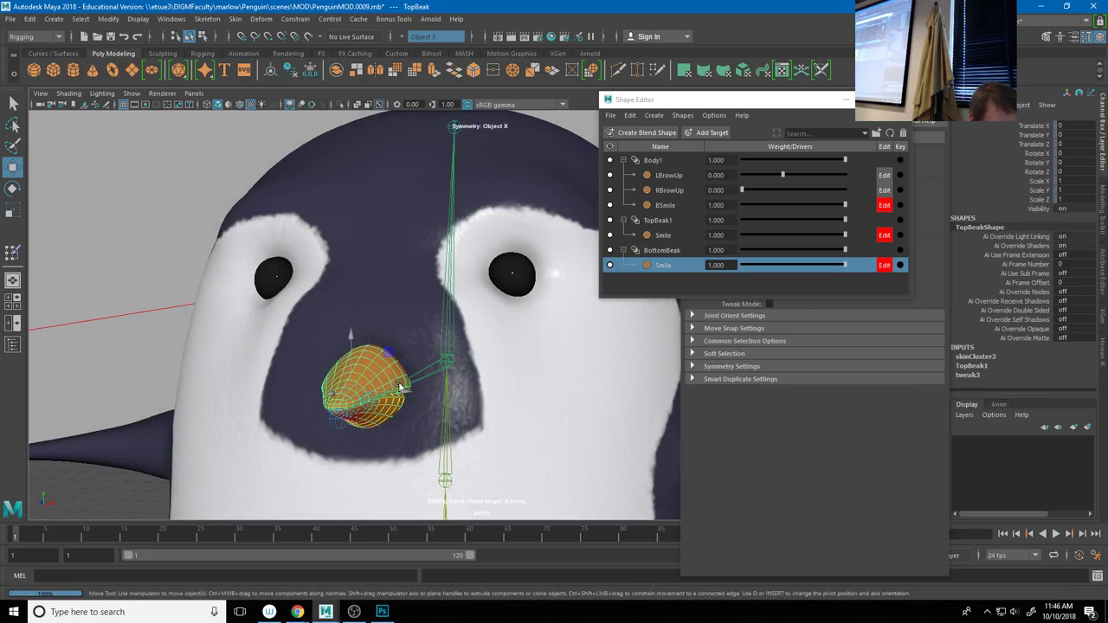
right_click(381, 268)
left_click(353, 309)
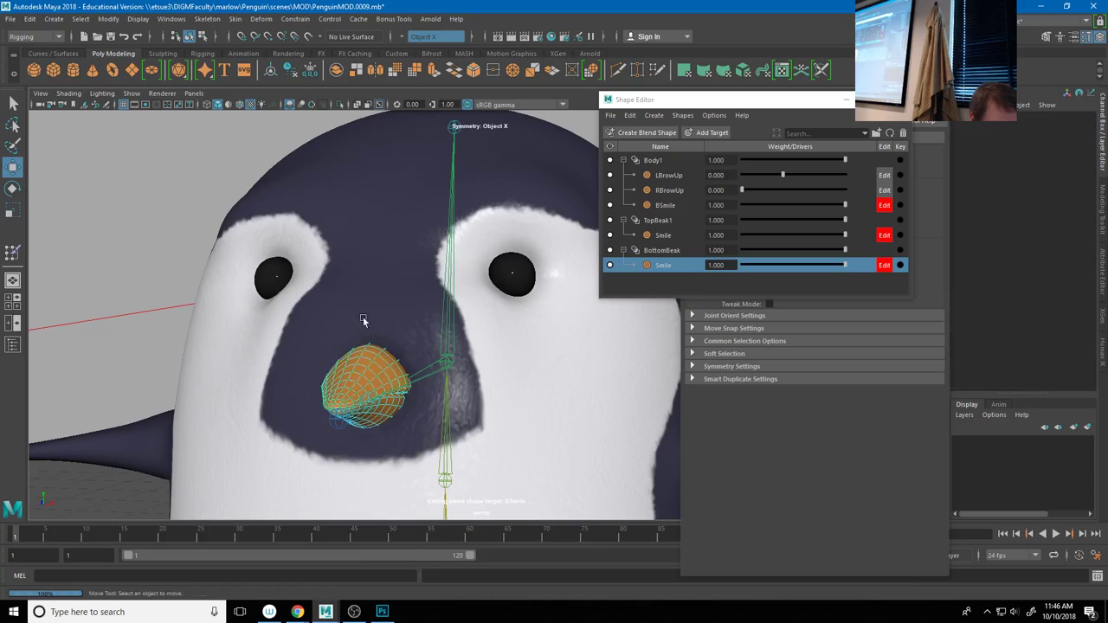
Undo the accidental joint selection and hide joints in the viewport so the beak vertices can be picked
left_click_drag(413, 418, 399, 375)
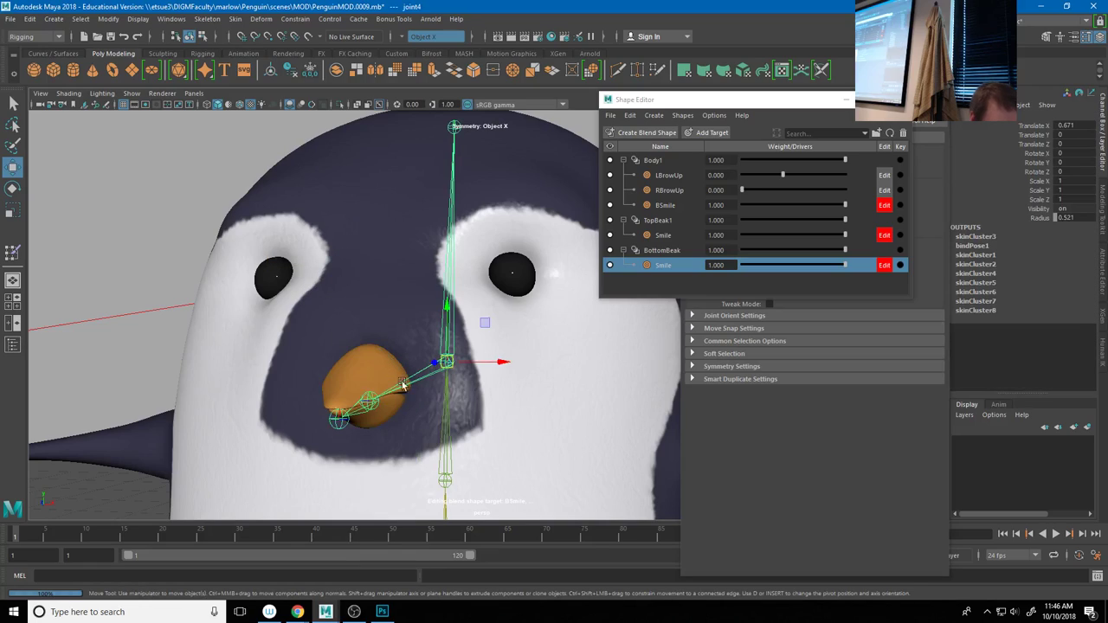
left_click(135, 93)
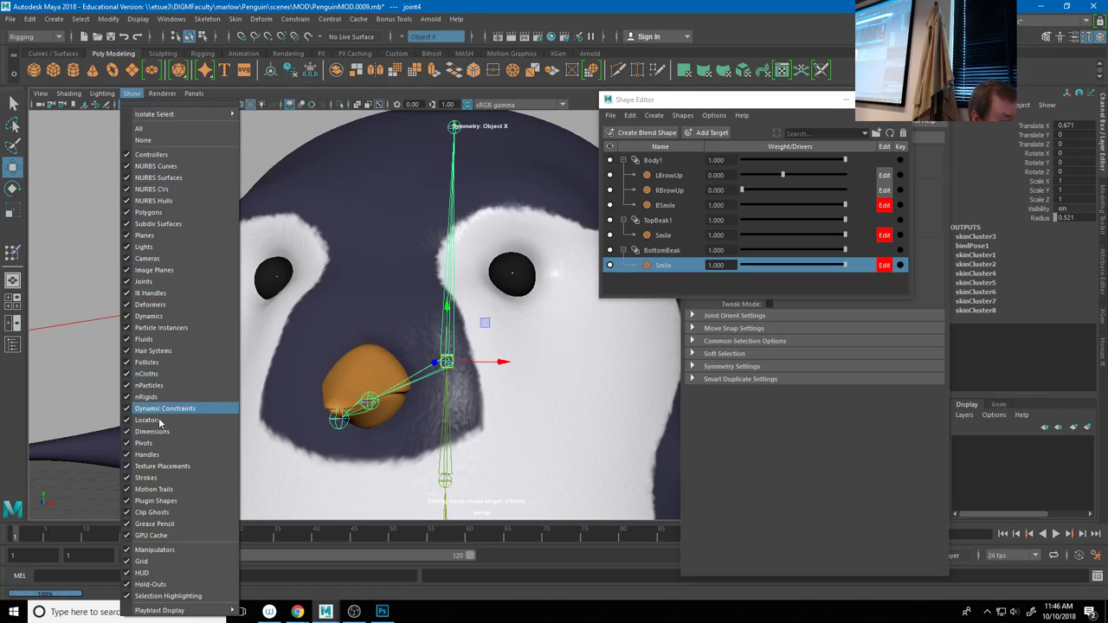
left_click(149, 420)
left_click(311, 263)
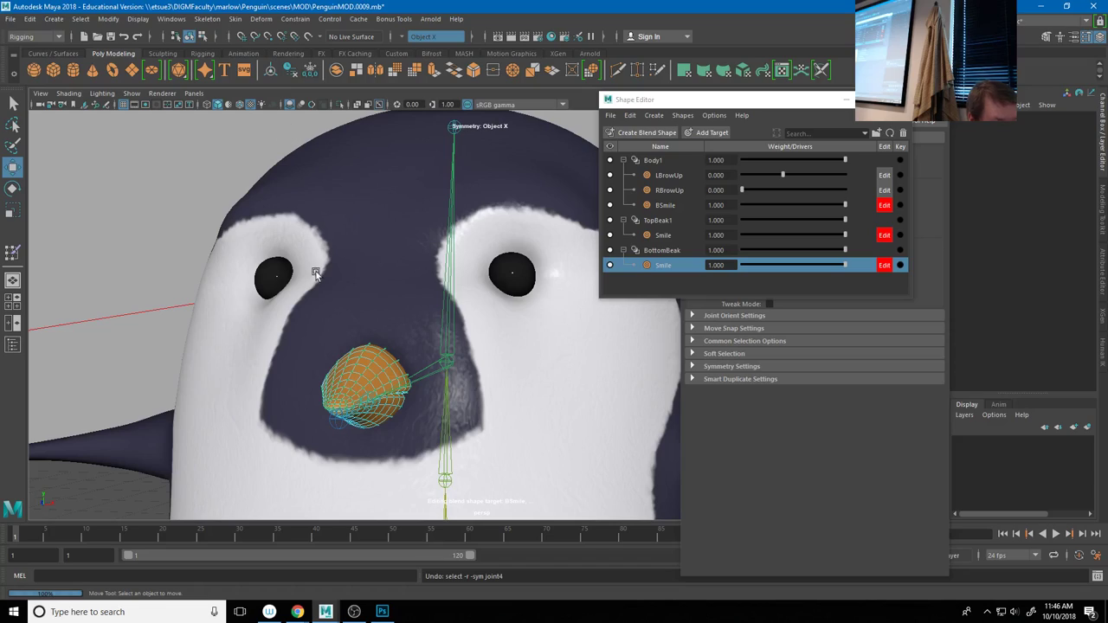
left_click(131, 94)
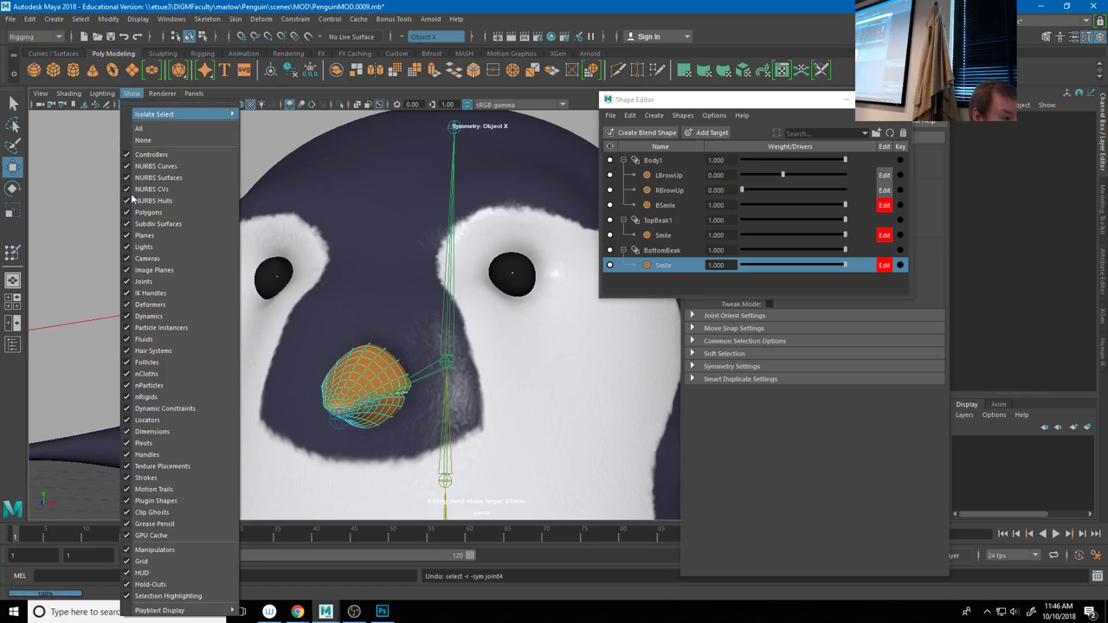
left_click(138, 293)
Select the corner vertices of both beak halves, adjust the soft-selection falloff, and rotate the corners slightly to shape the smile
left_click(392, 370)
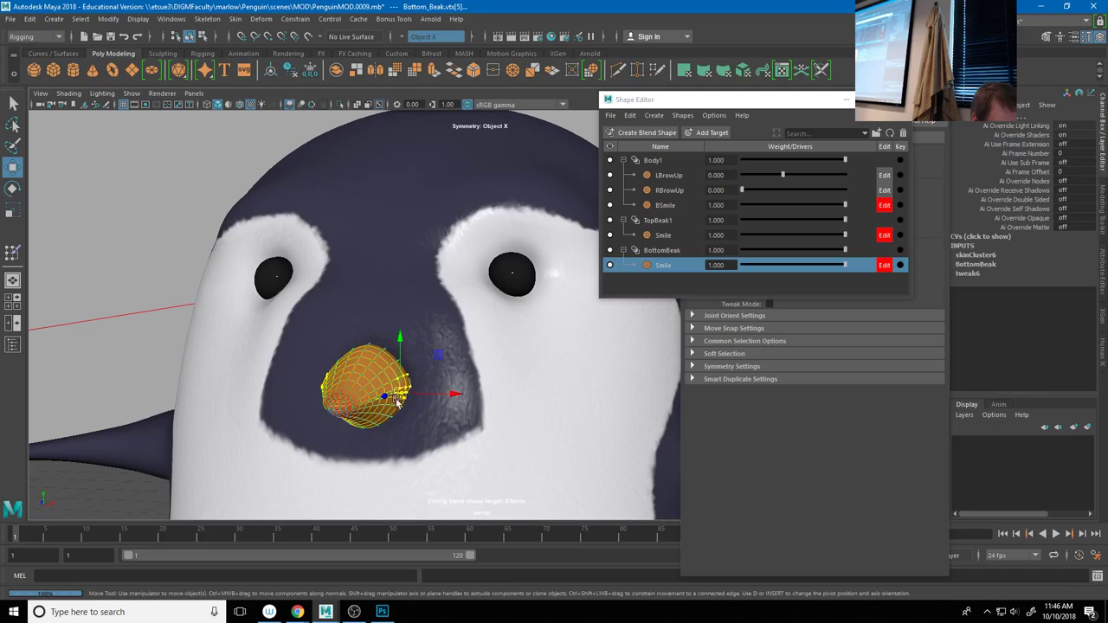
left_click_drag(451, 413, 336, 418, "alt")
key("ctrl+z")
key("b")
left_click_drag(395, 452, 504, 388, "alt")
key("e")
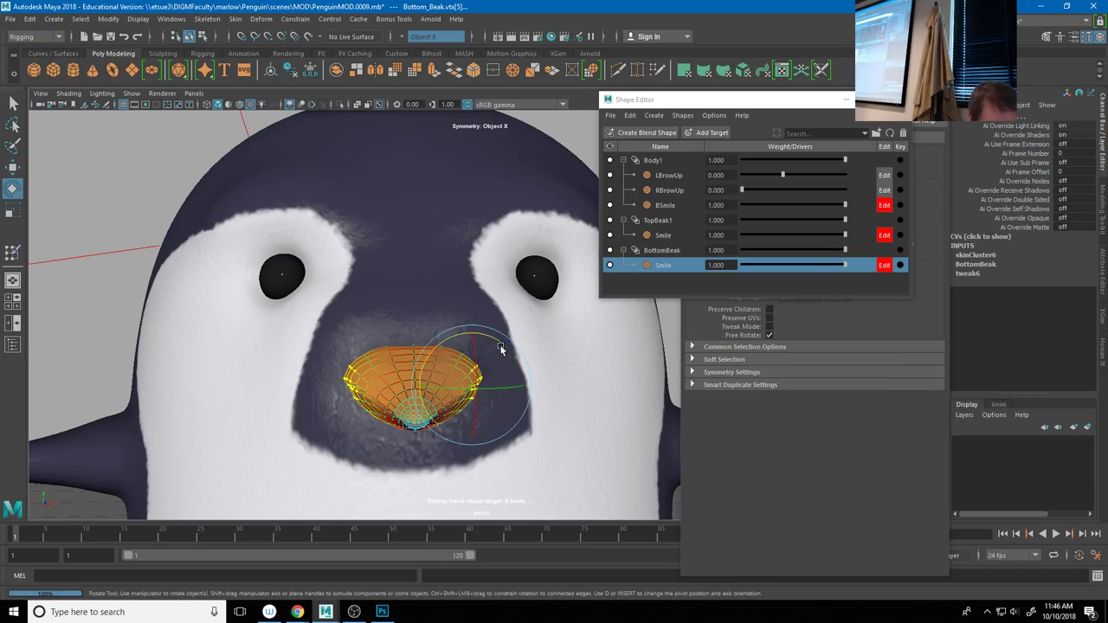
left_click_drag(488, 340, 477, 339)
left_click_drag(412, 407, 624, 344, "alt")
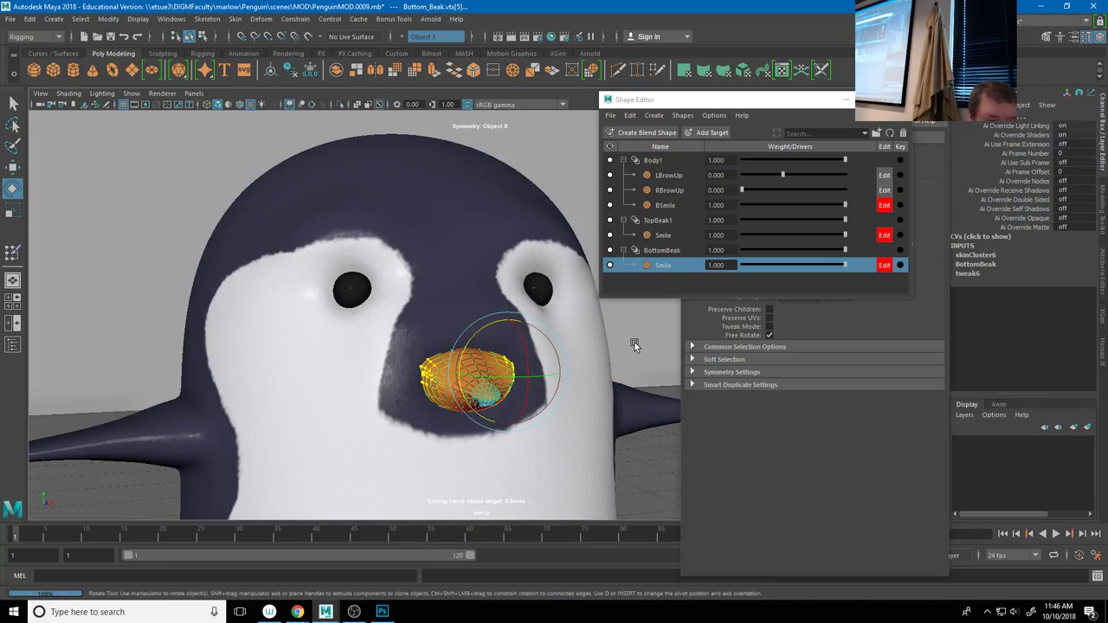
left_click(634, 341)
Stop editing BSmile and both beak Smile targets, and lower the weights of BottomBeak and its Smile target to 0
left_click_drag(433, 435, 519, 433, "alt")
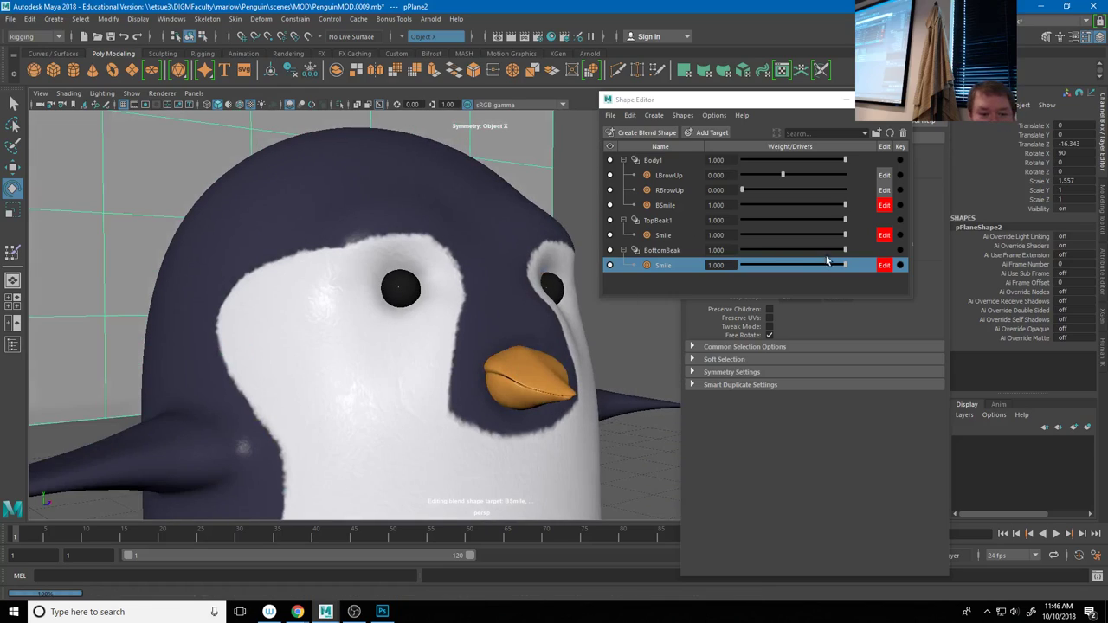
left_click(845, 267)
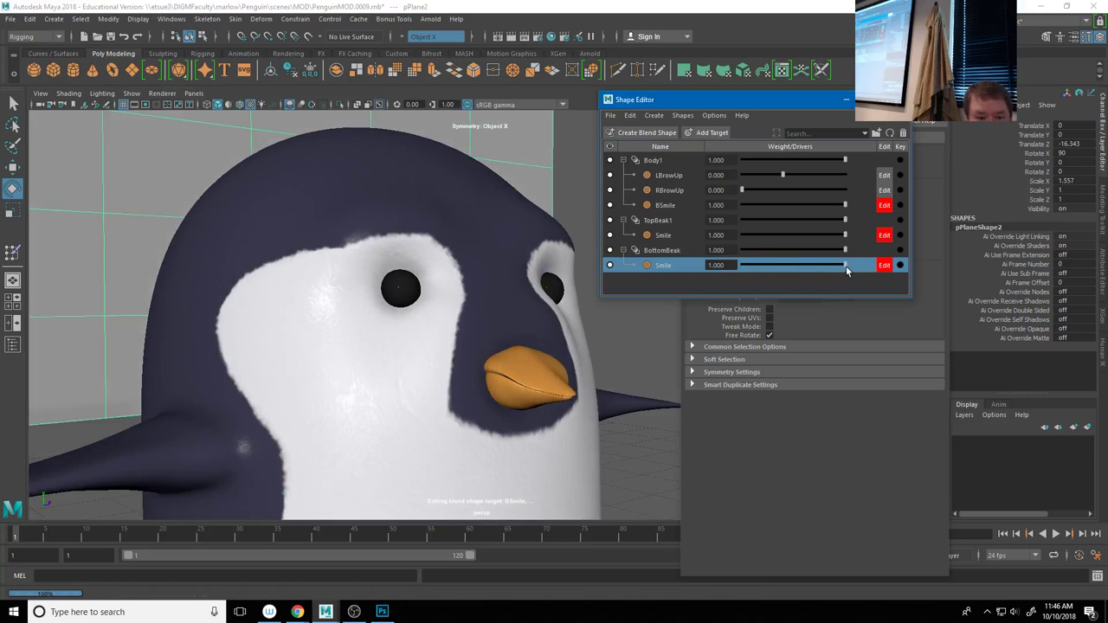
left_click(883, 265)
left_click(884, 234)
left_click(884, 205)
left_click_drag(844, 265, 708, 267)
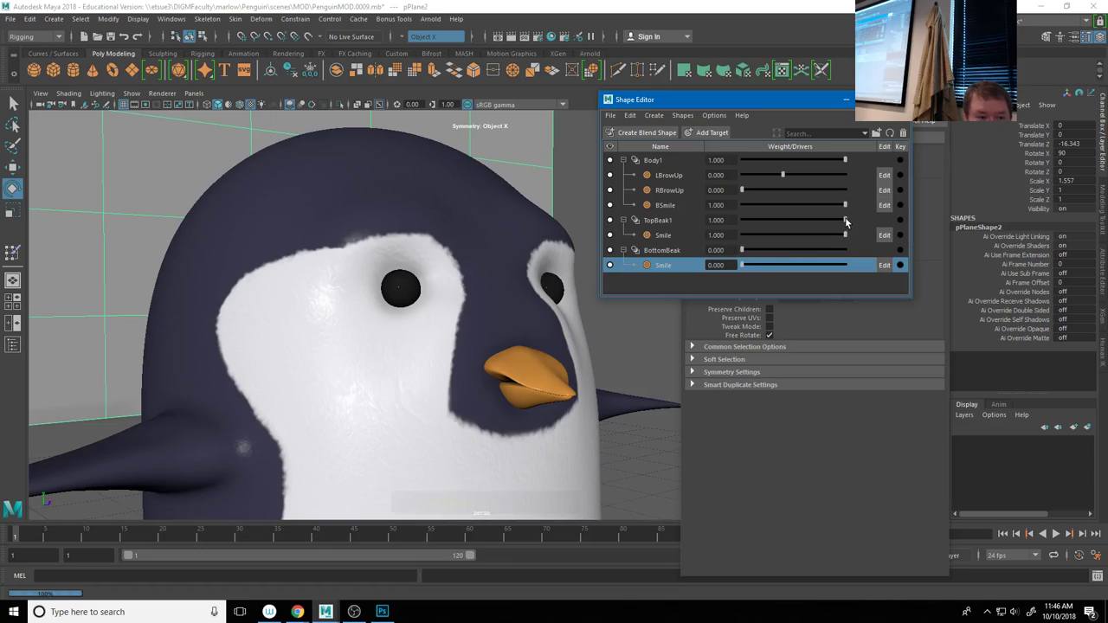
Set the BottomBeak blend shape to 1, and key BSmile and both beak Smile targets at weight 0 on frame 1
left_click_drag(845, 205, 731, 209)
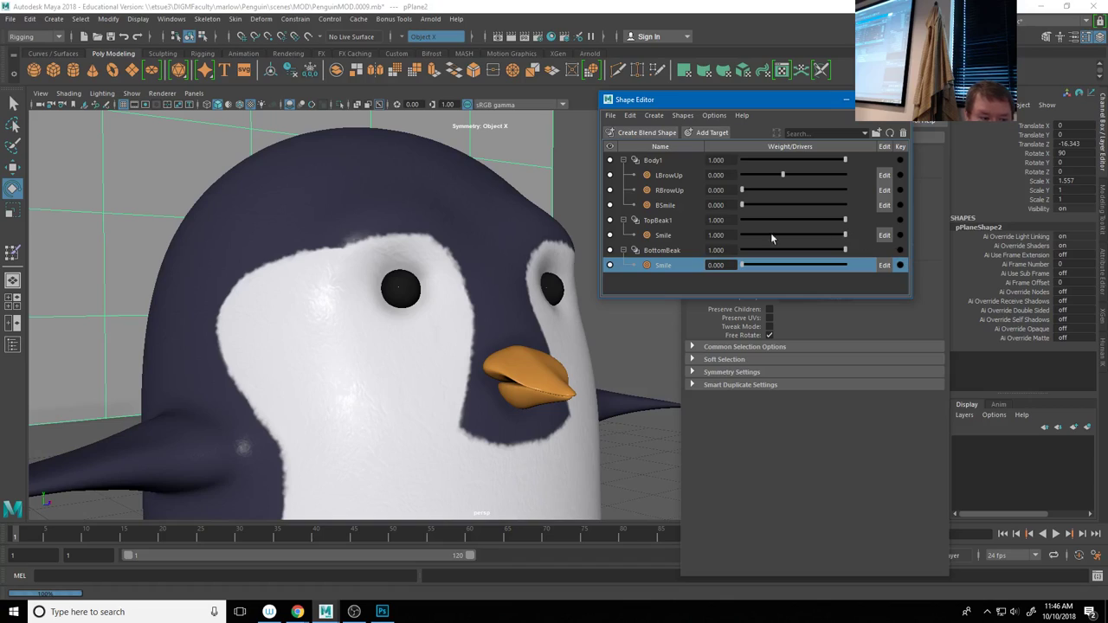
left_click_drag(780, 235, 742, 236)
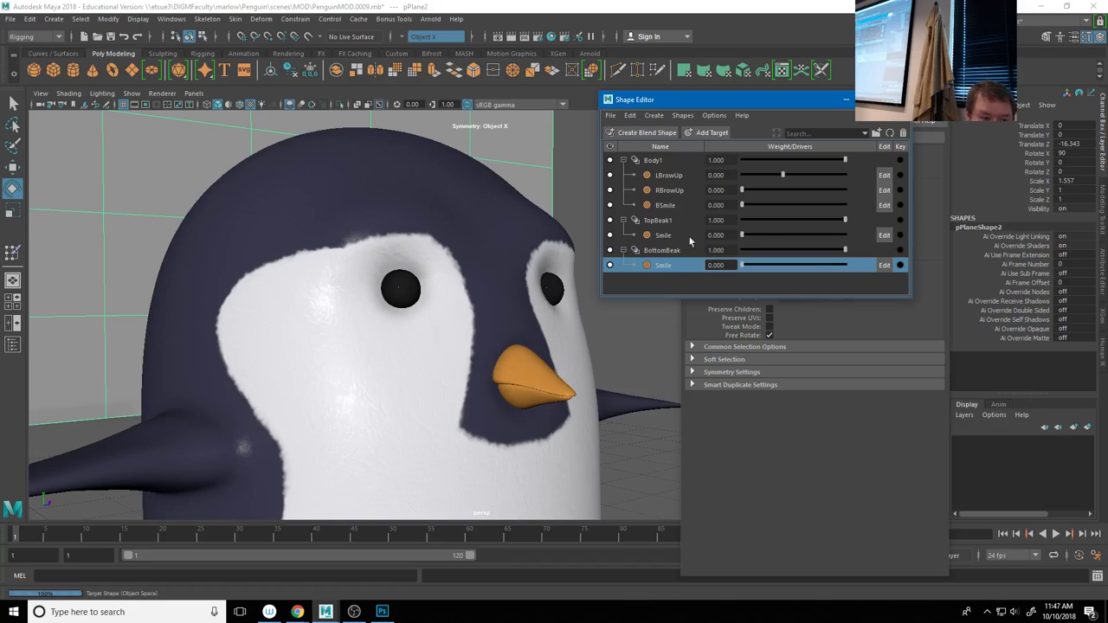
left_click(900, 265)
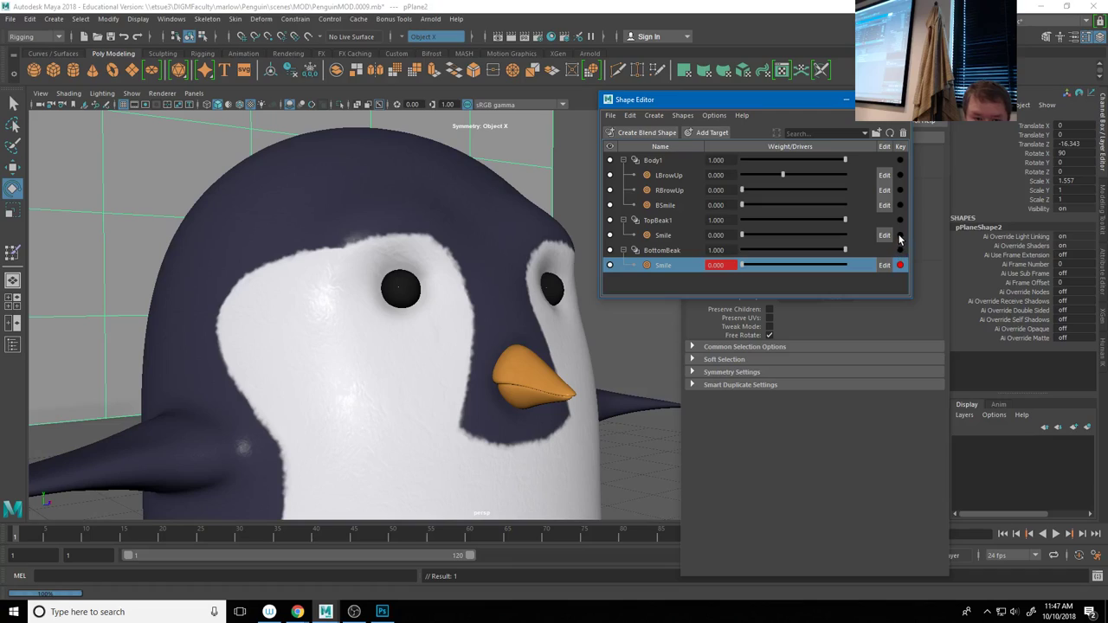
left_click(900, 236)
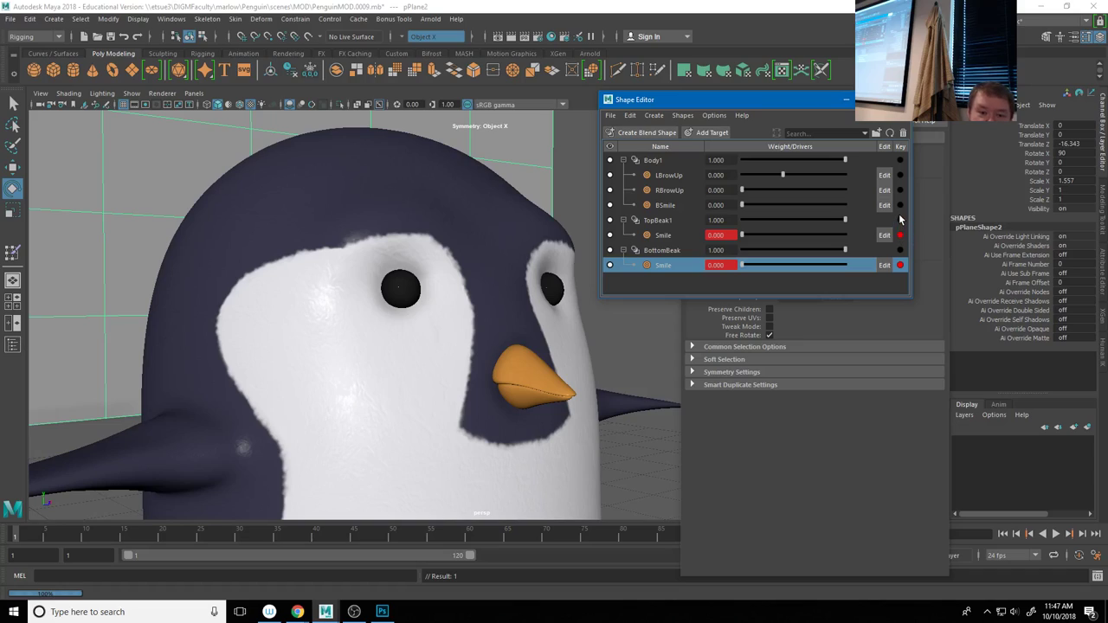
left_click(900, 205)
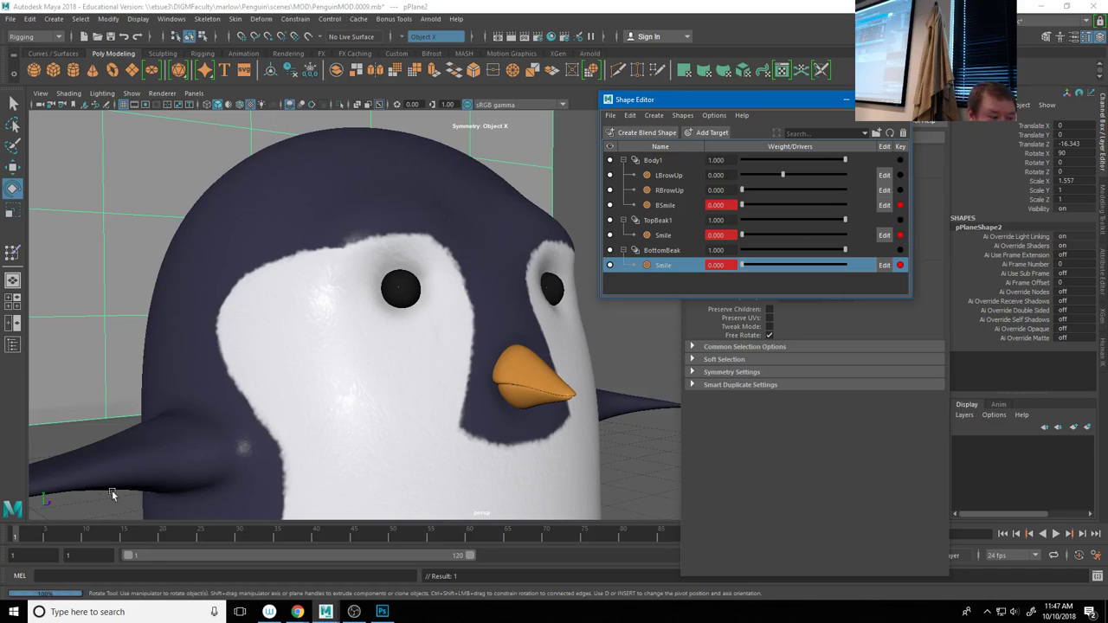
Try to create the full smile at frame 20 by raising BSmile and both beak Smile targets to 1, and scrub the timeline
key("alt+v")
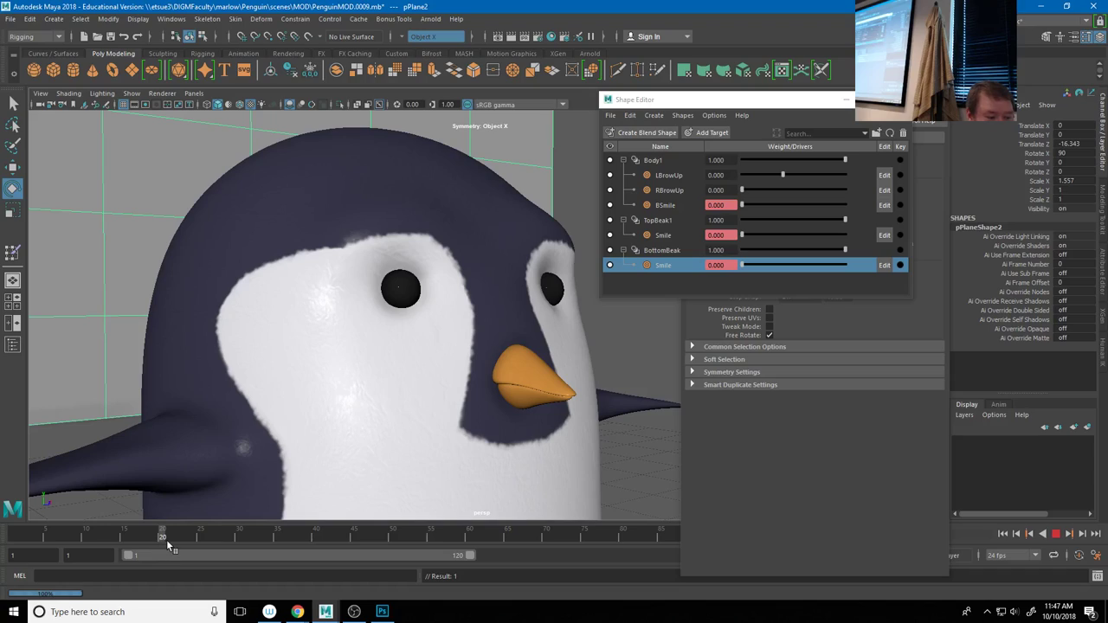
key("alt+v")
left_click_drag(740, 267, 857, 265)
left_click_drag(743, 236, 857, 242)
left_click_drag(754, 209, 853, 206)
left_click_drag(398, 376, 201, 540, "alt")
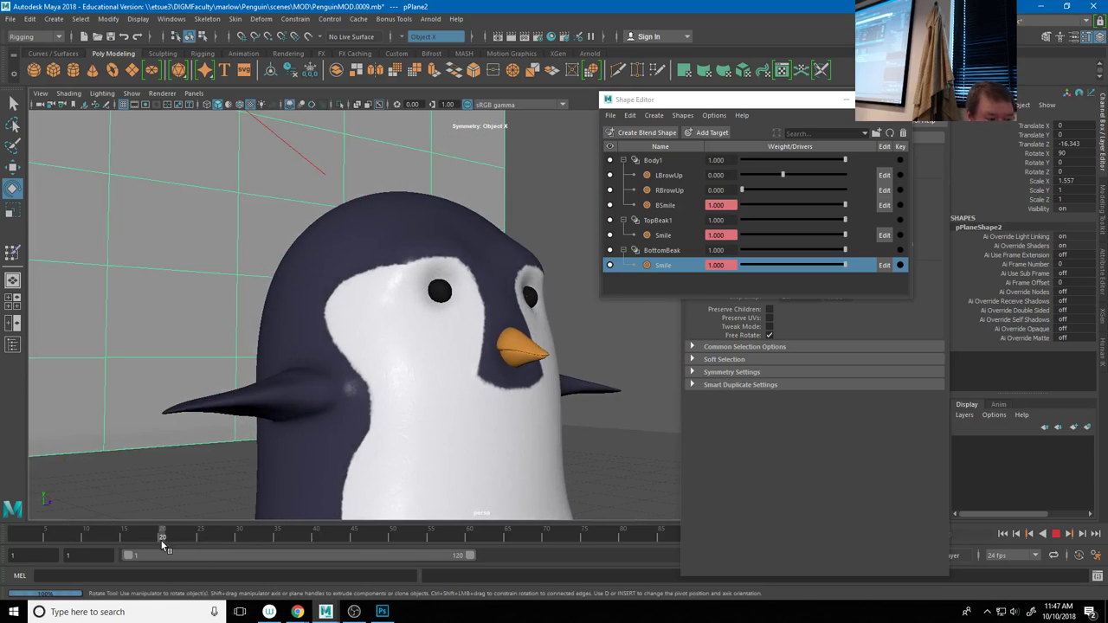
Turn on automatic keyframing and set BSmile and both beak Smile targets to 1 at frame 20
left_click(1078, 555)
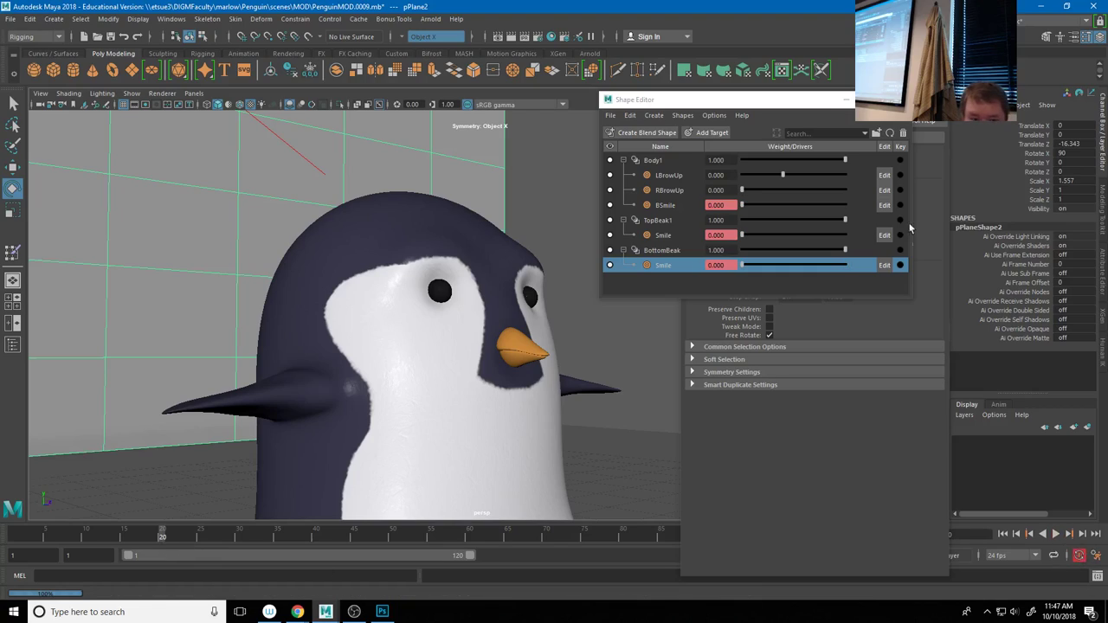
left_click_drag(744, 264, 848, 265)
left_click_drag(747, 235, 853, 234)
left_click_drag(746, 206, 852, 205)
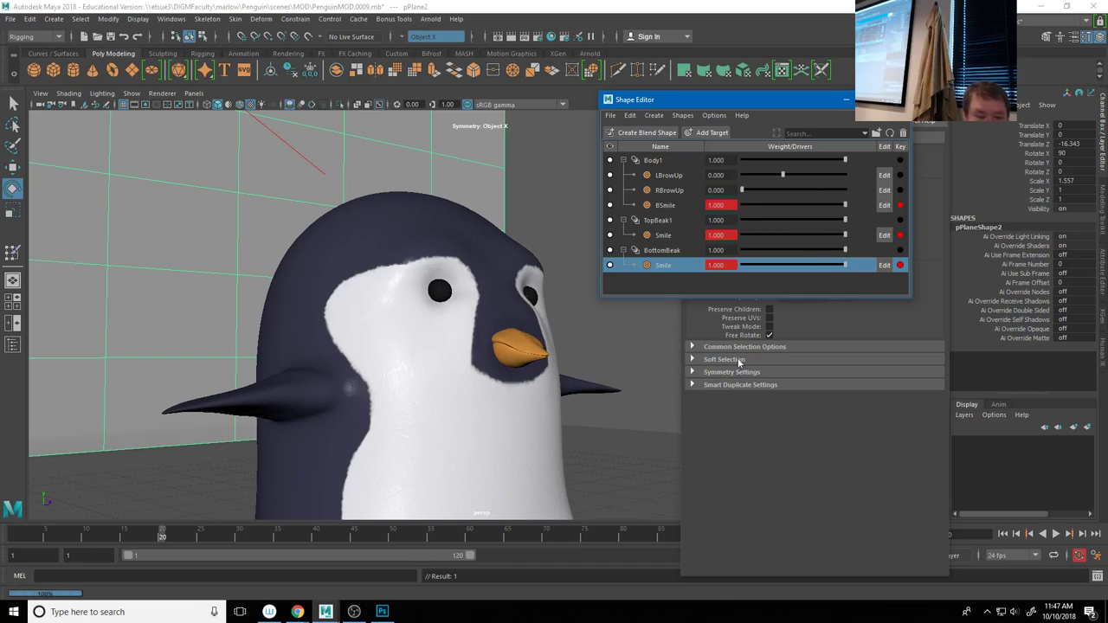
Play and scrub the smile animation, and examine the full smile from the front of the face
left_click(121, 537)
key("alt+v")
left_click_drag(136, 536, 52, 547)
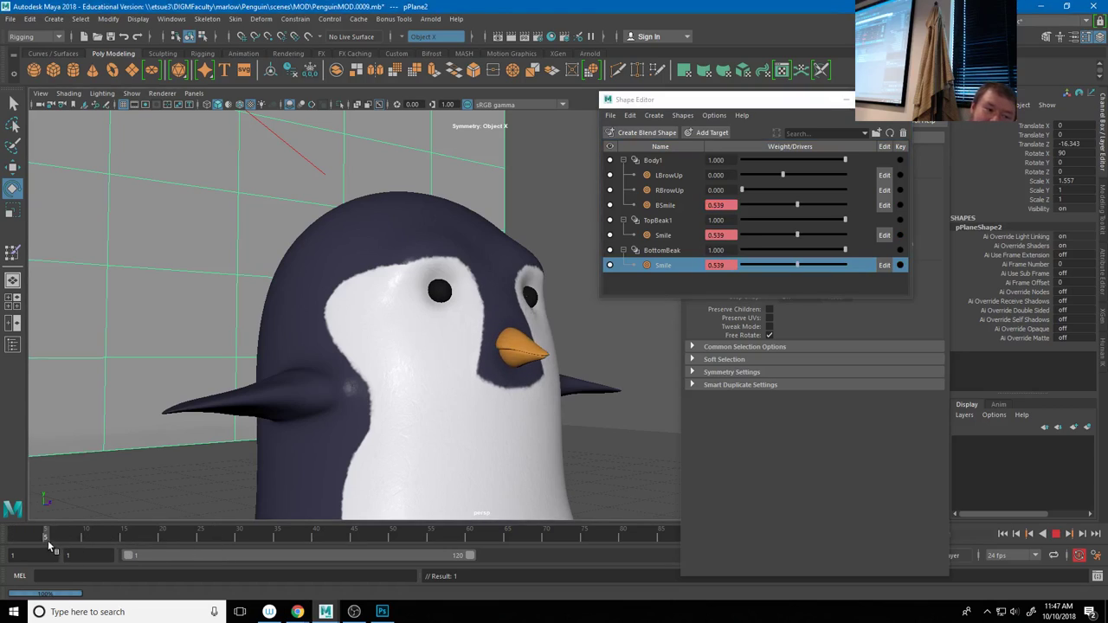
key("alt+v")
left_click_drag(455, 416, 482, 415, "alt")
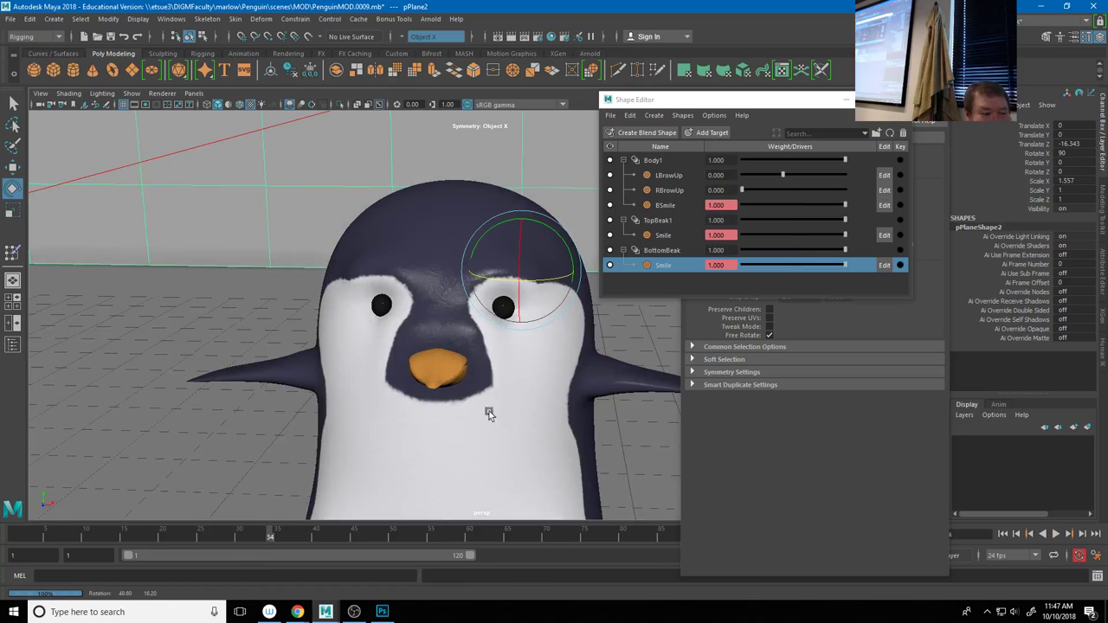
left_click_drag(588, 408, 460, 407, "alt")
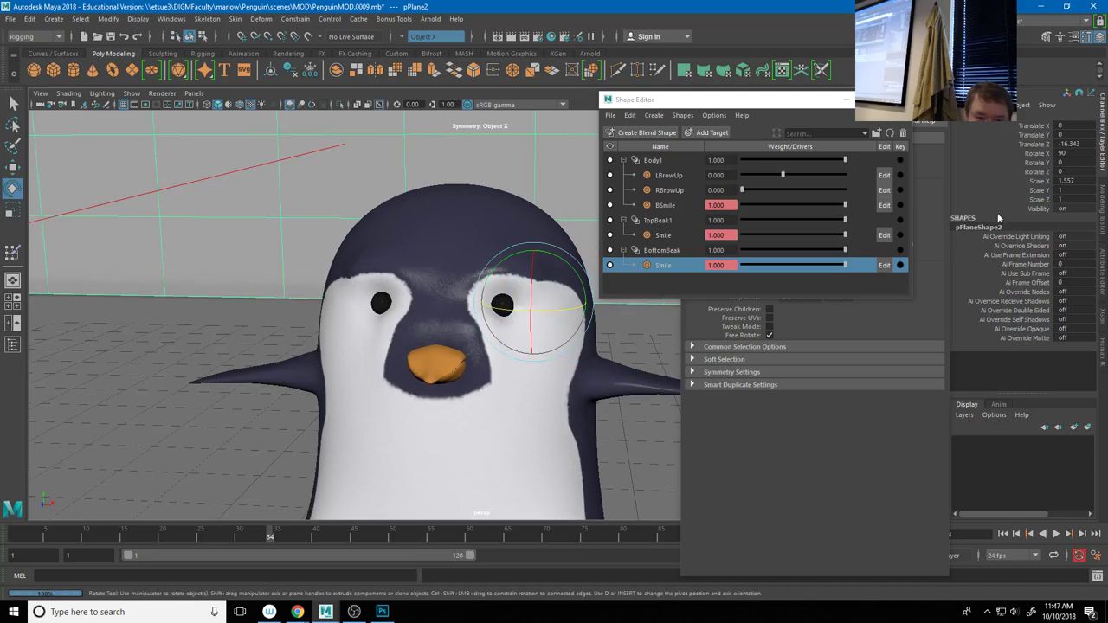
Enable editing for BSmile and for the Smile targets of the top and bottom beak
left_click(884, 265)
left_click(884, 234)
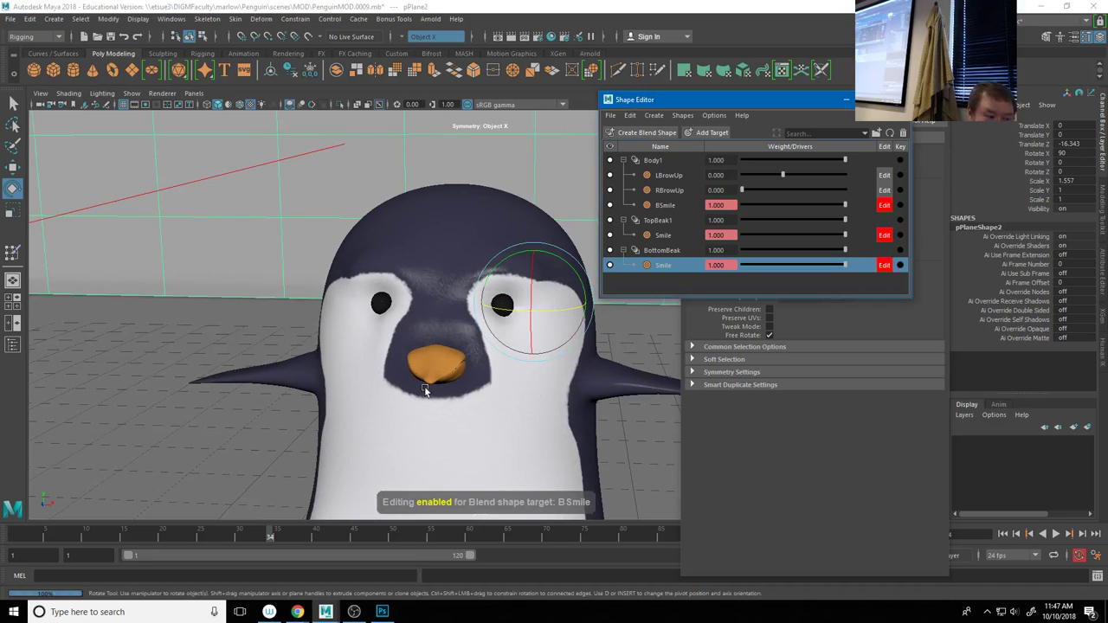
right_click_drag(449, 361, 587, 405, "alt")
scroll(441, 413, "down", 3)
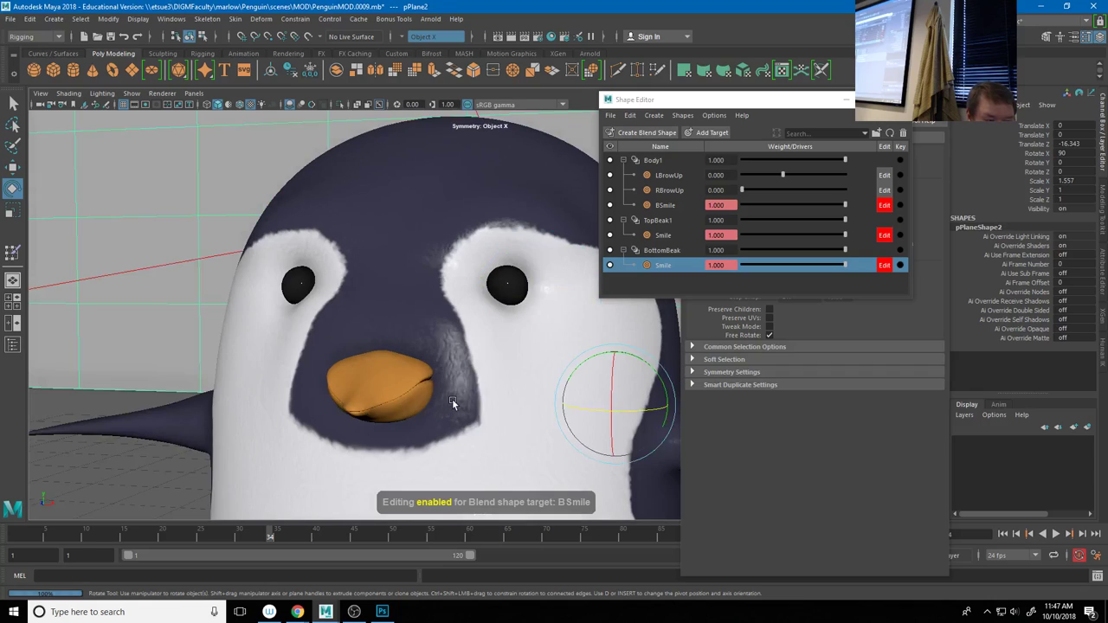
Switch the body to vertex editing and move the mirrored vertices beside the top of the beak slightly up and outward
left_click(452, 398)
right_click_drag(456, 279, 410, 302)
left_click(446, 358)
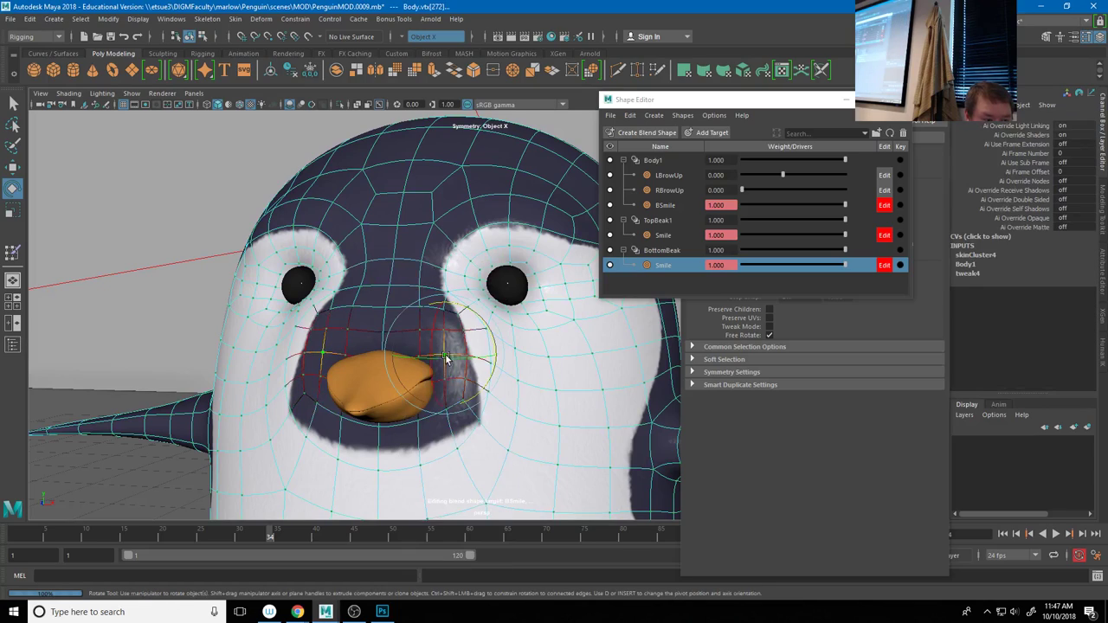
left_click_drag(445, 358, 408, 367, "alt")
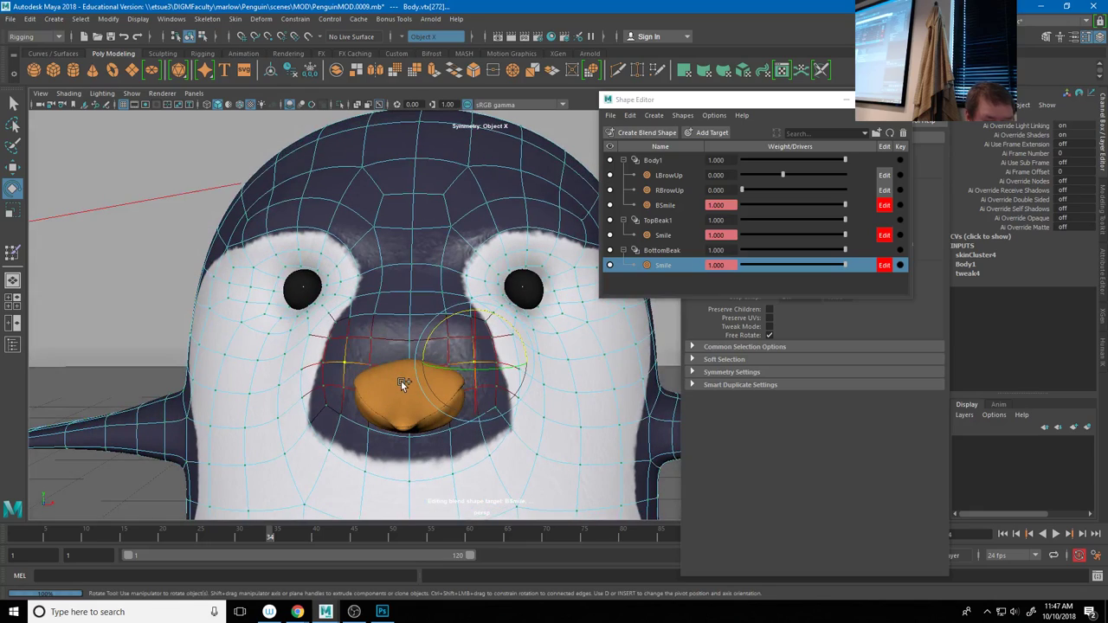
key("w")
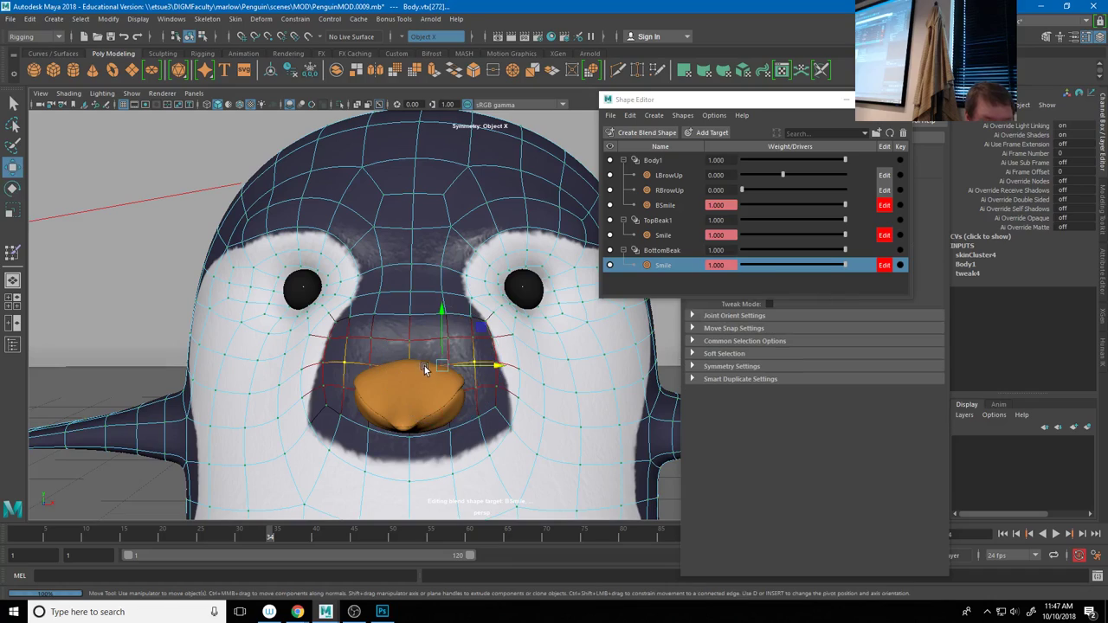
mouse_move(442, 344)
left_mouse_down()
mouse_move(442, 321)
mouse_move(441, 339)
left_mouse_up()
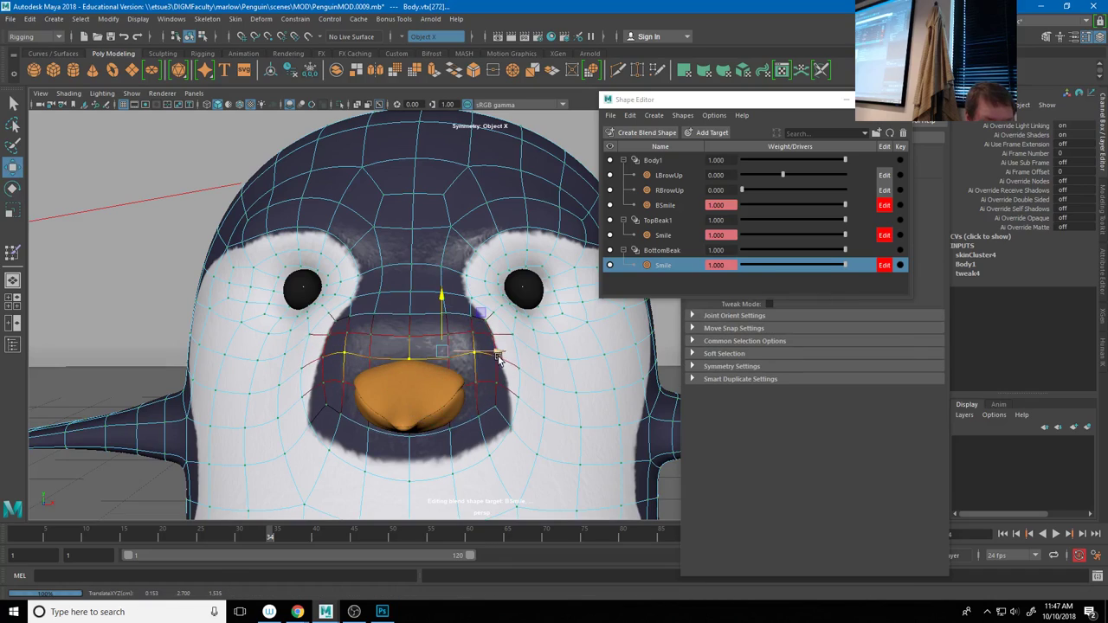
left_click_drag(511, 355, 519, 356)
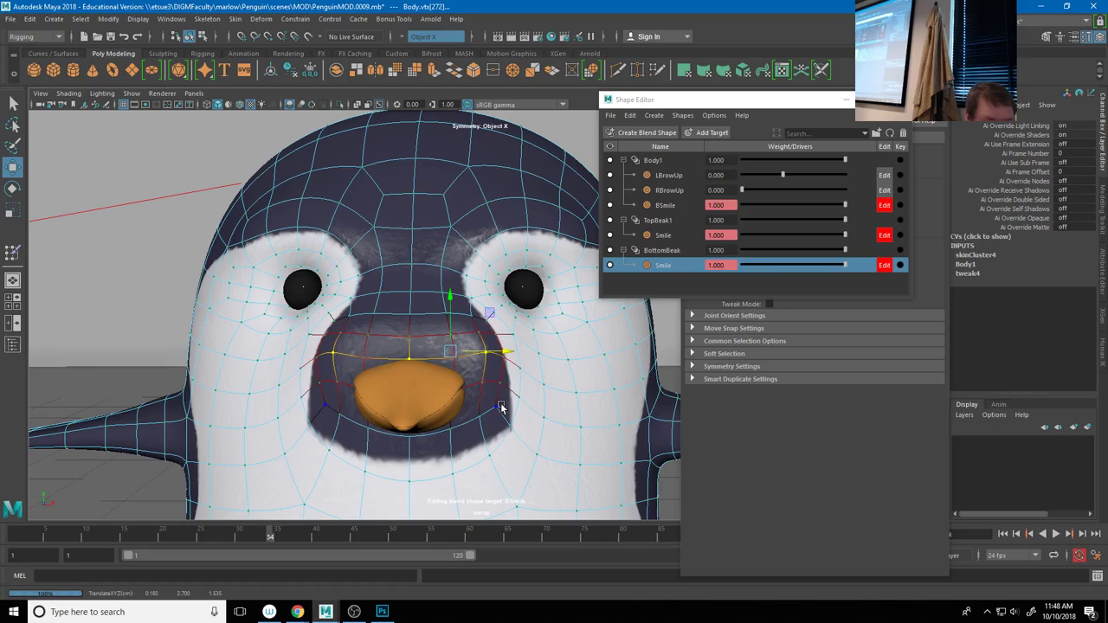
Select the cheek vertices below the eyes, widen the soft-selection falloff, and push the cheeks up toward the eyes
left_click_drag(389, 430, 445, 389, "alt")
left_click(472, 356)
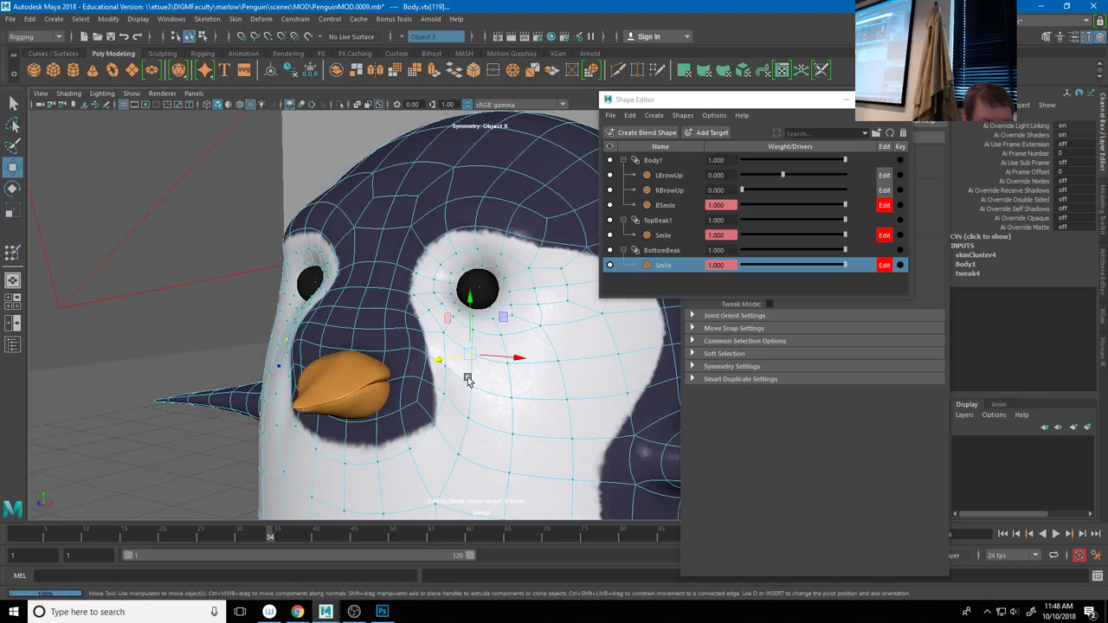
key("b")
left_click_drag(491, 397, 510, 295, "alt")
left_click_drag(559, 346, 520, 311)
mouse_move(471, 383)
left_mouse_down("alt")
mouse_move(488, 377)
mouse_move(453, 381)
left_mouse_up("alt")
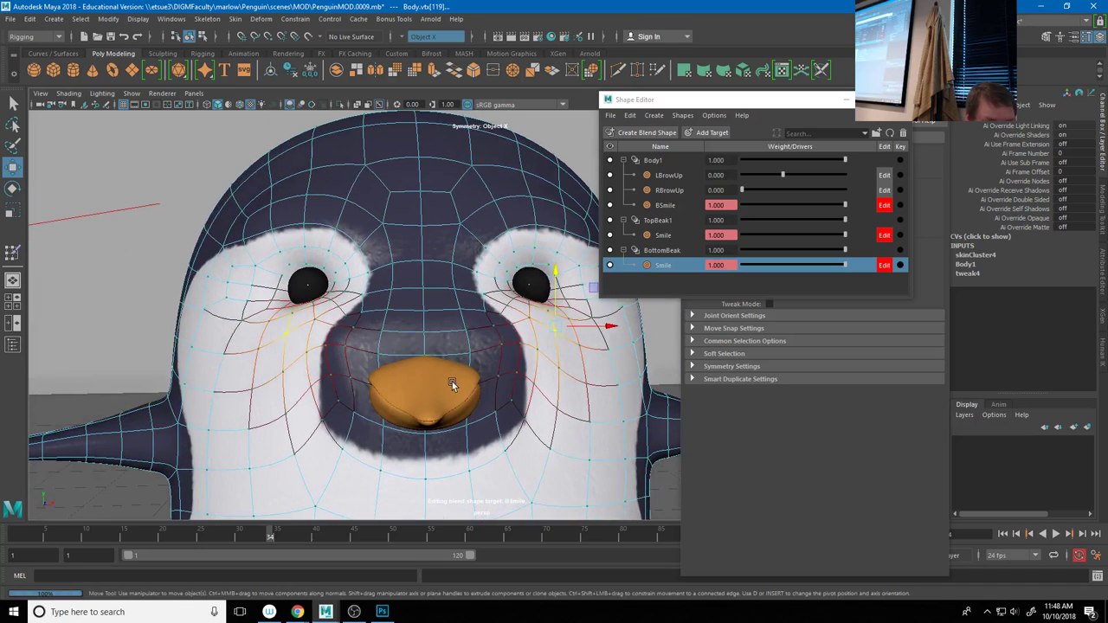
Raise the body's centre vertices just above the beak and return the body to object mode
left_click(424, 337)
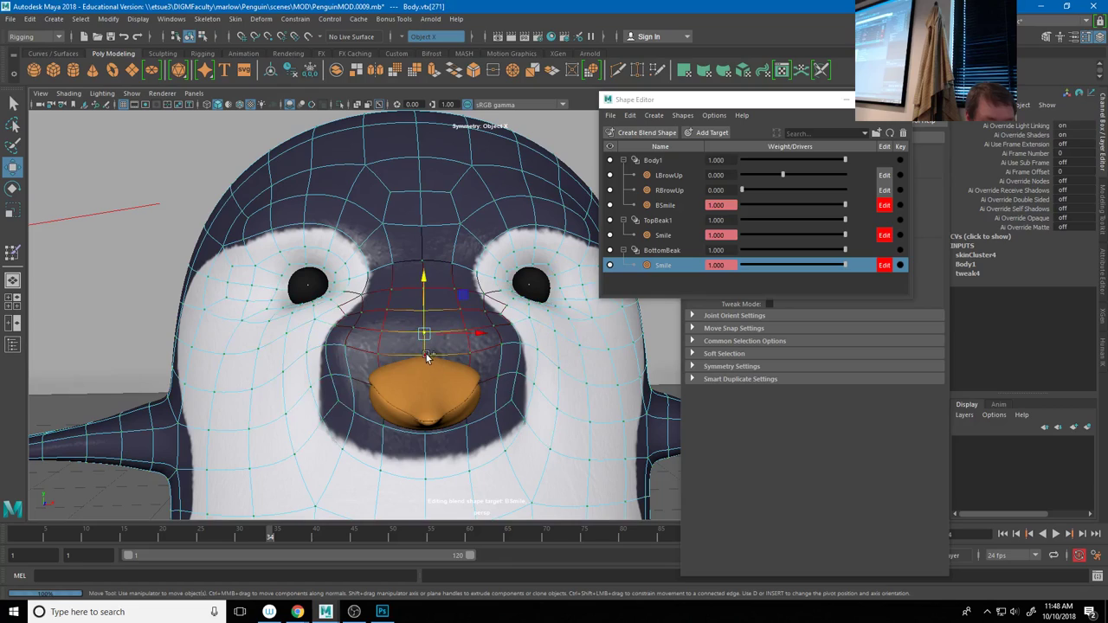
left_click_drag(425, 324, 428, 313)
left_click(428, 377)
right_click_drag(457, 322, 503, 276)
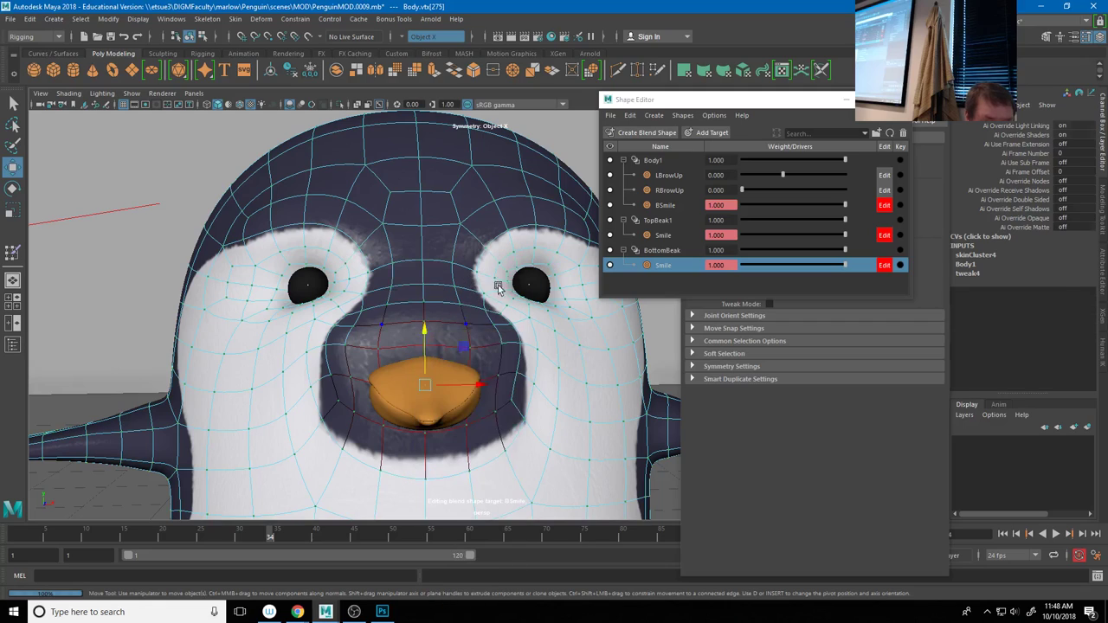
Switch the top beak to vertex editing and raise the vertices along its upper centre
left_click(432, 384)
right_click_drag(431, 382, 386, 280)
left_click(431, 385)
right_click_drag(433, 393, 389, 297)
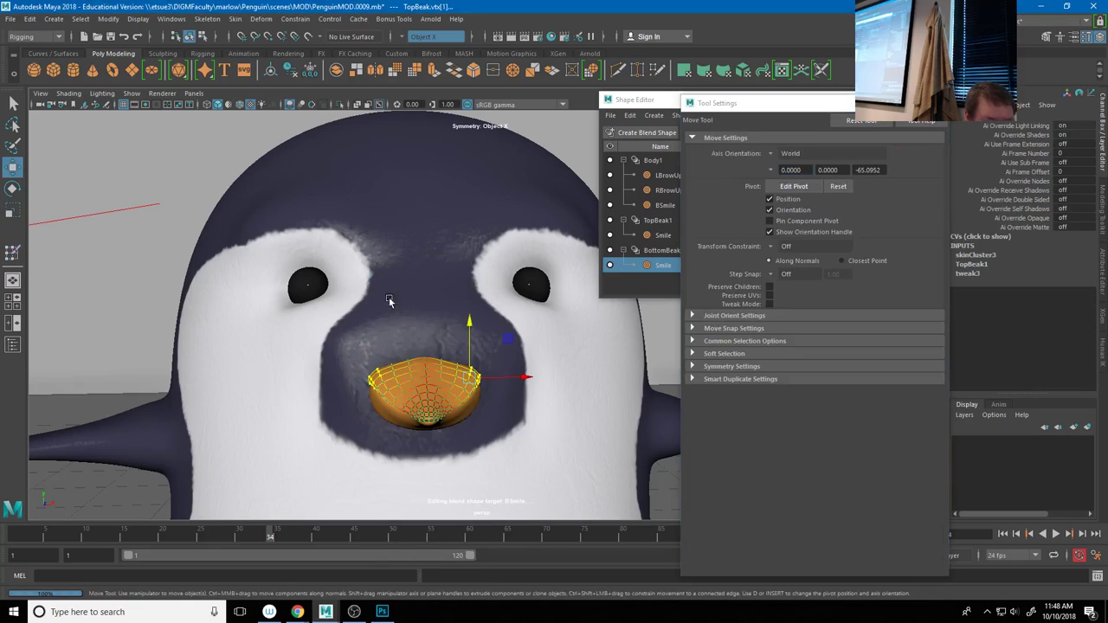
left_click(433, 368)
left_click_drag(424, 353, 424, 325)
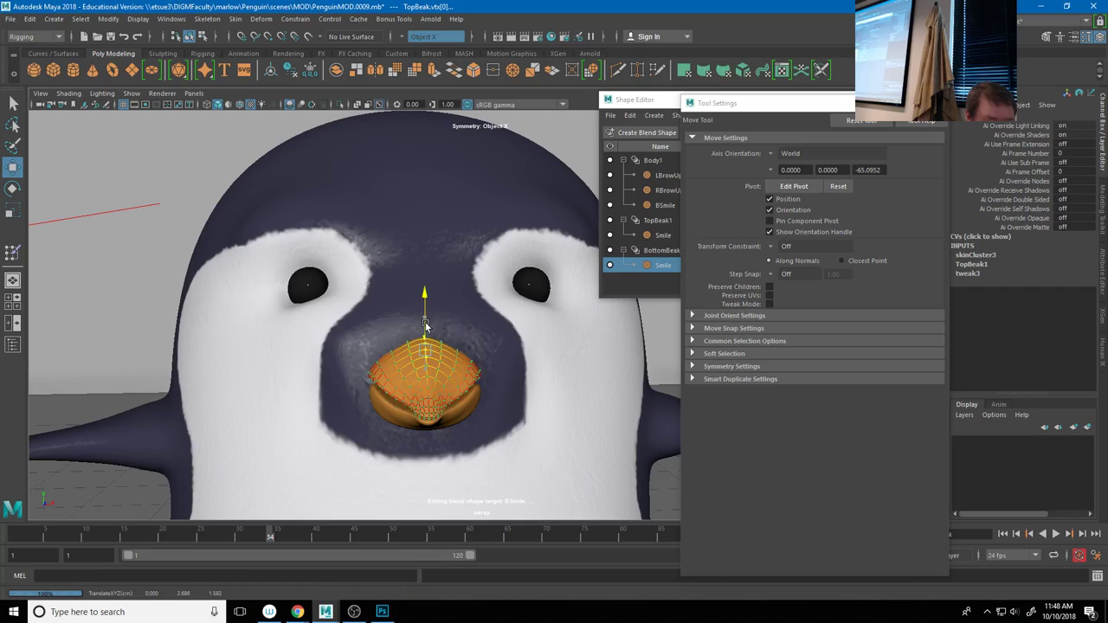
key("ctrl+z")
Select the top beak's corner vertices, pull them outward and up, and rotate them to widen the smile
left_click_drag(370, 404, 430, 379, "alt")
left_click(428, 367)
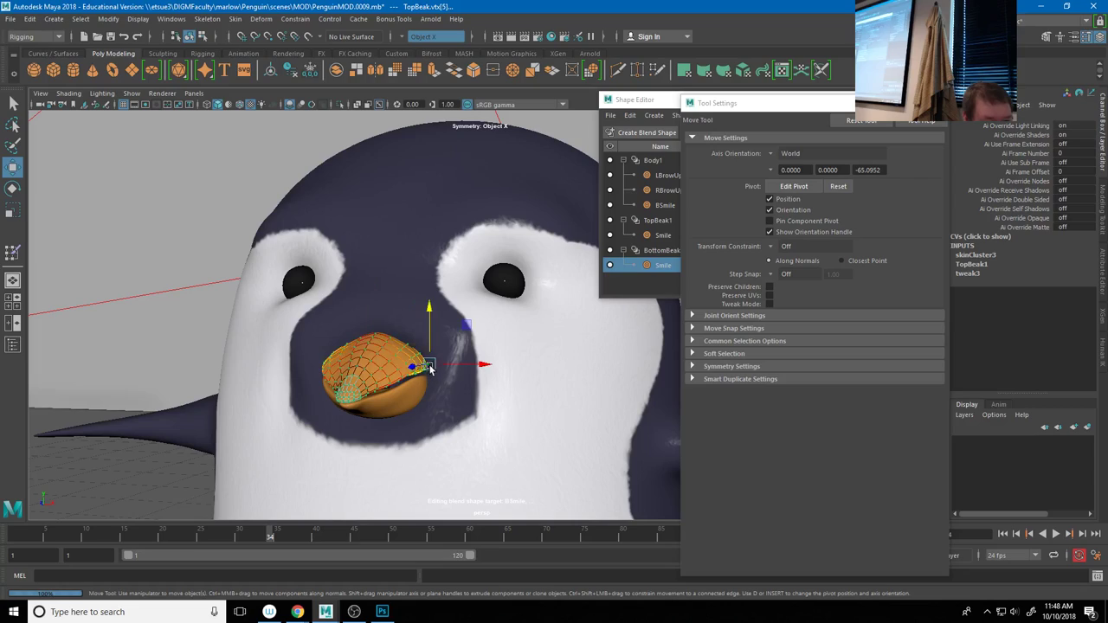
key("e")
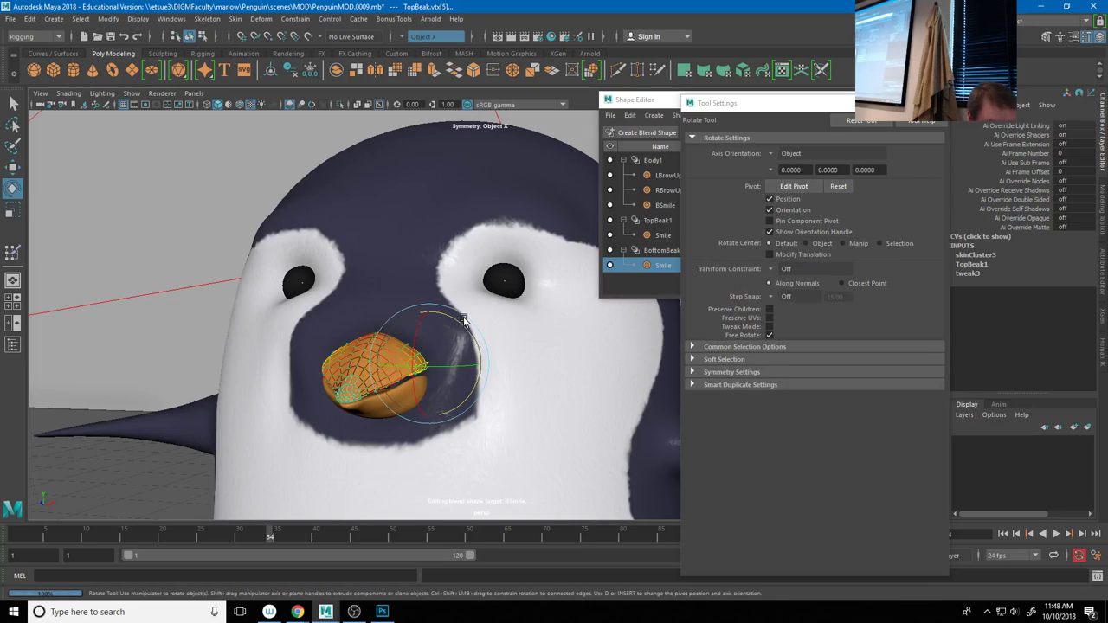
key("w")
left_click_drag(437, 387, 482, 353, "alt")
key("e")
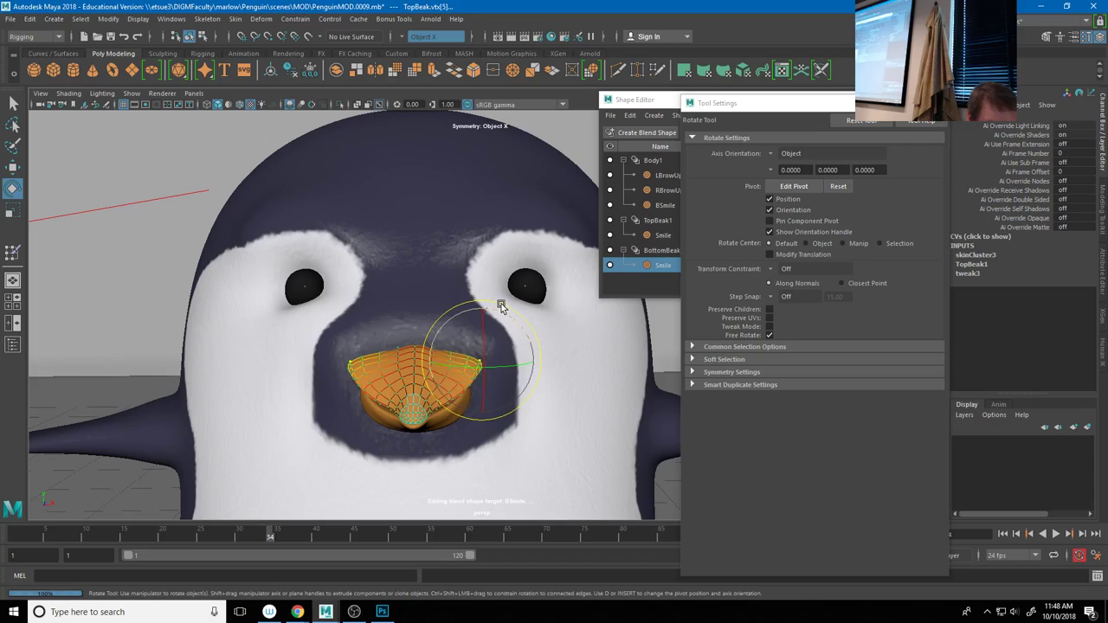
left_click_drag(501, 304, 426, 380)
Switch the bottom beak to vertex editing, then move its corner vertices up and outward and rotate them to meet the top beak
left_click(425, 380)
right_click_drag(416, 384, 352, 280)
left_click_drag(407, 364, 408, 364)
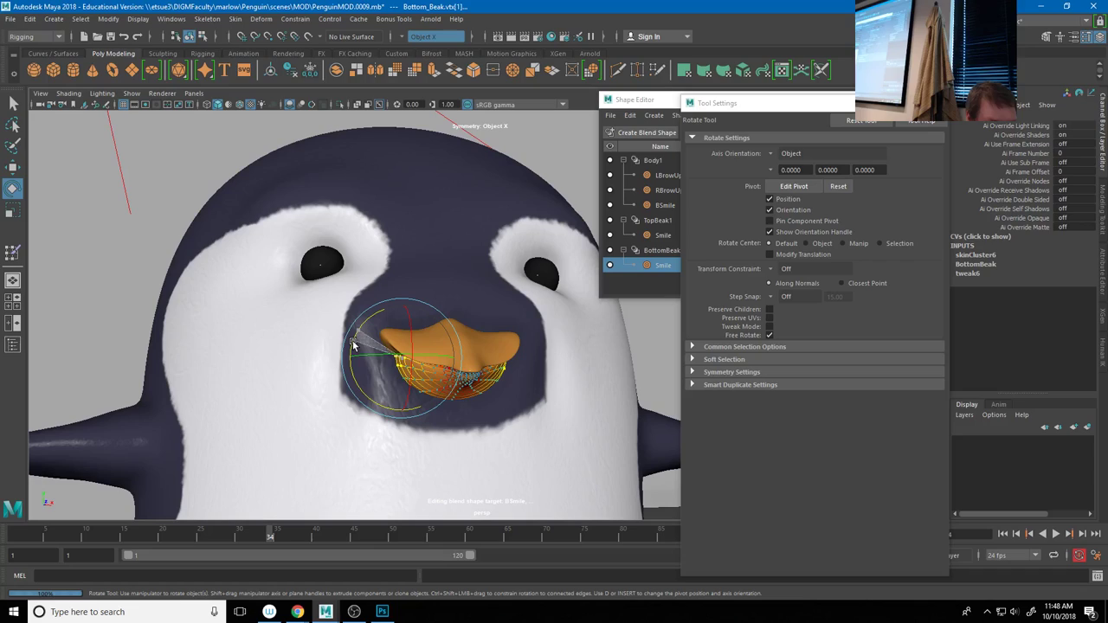
key("w")
mouse_move(420, 362)
left_mouse_down()
mouse_move(394, 347)
mouse_move(424, 351)
mouse_move(381, 324)
mouse_move(385, 340)
mouse_move(417, 346)
left_mouse_up()
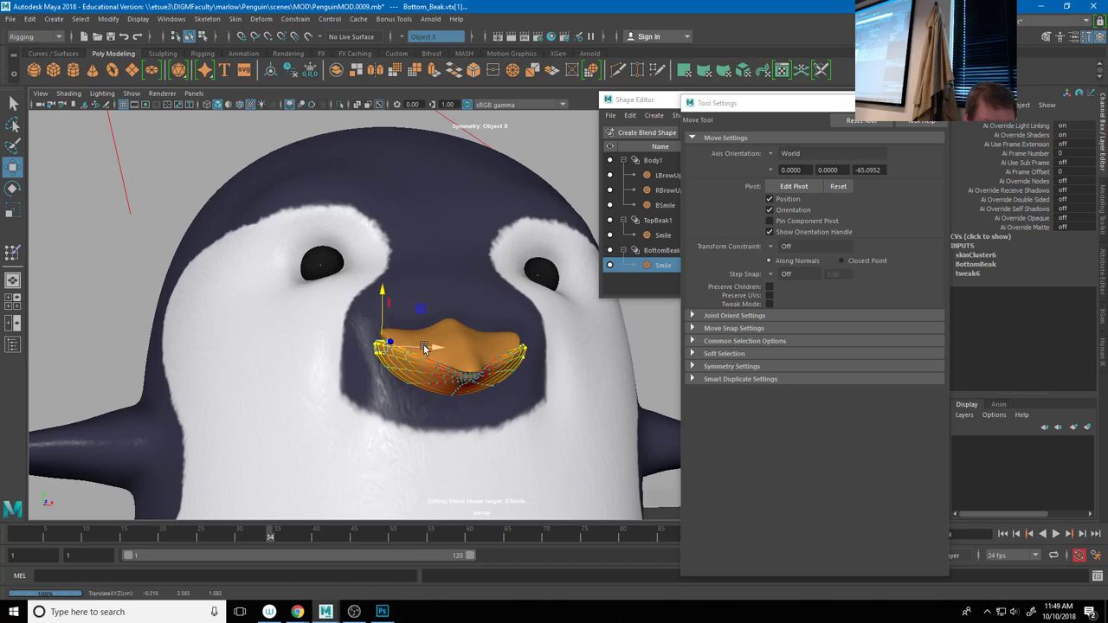
key("e")
left_click_drag(416, 342, 425, 385)
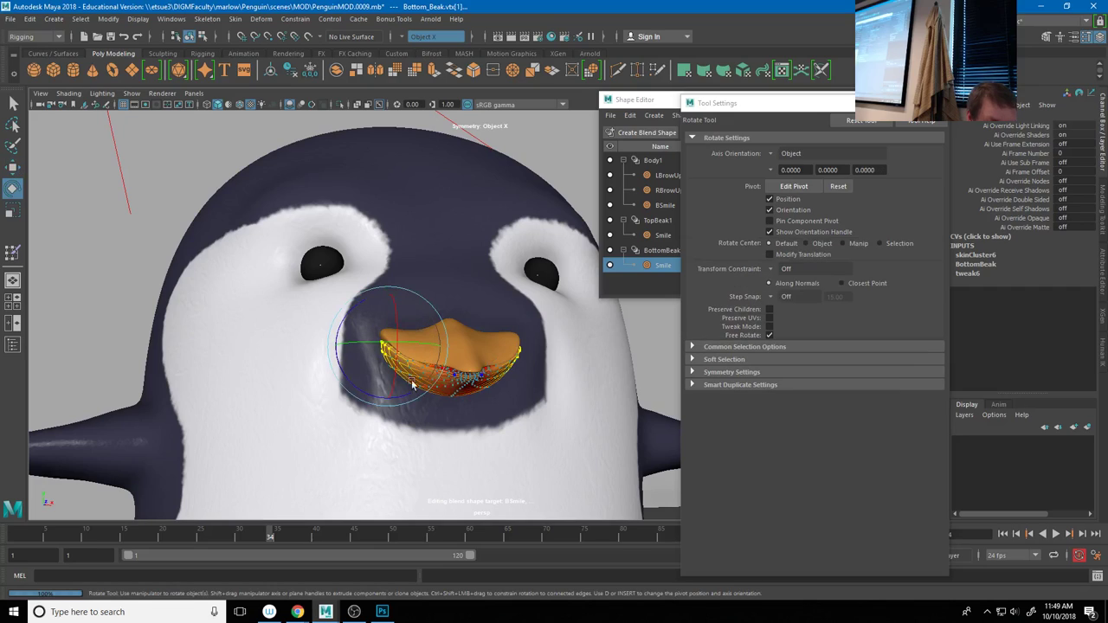
Examine the reshaped smile from the front and side, scrubbing the timeline to frame 28
left_click_drag(348, 385, 540, 419, "alt")
scroll(342, 378, "down", 3)
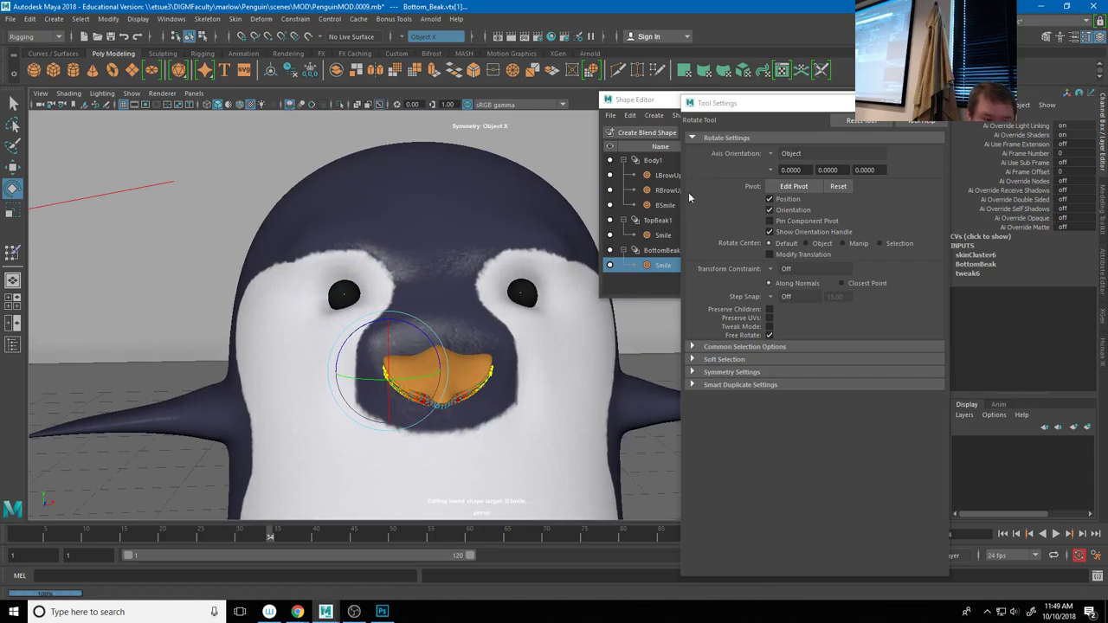
mouse_move(204, 535)
left_mouse_down()
mouse_move(11, 533)
mouse_move(224, 534)
left_mouse_up()
left_click_drag(395, 482, 569, 457, "alt")
left_click_drag(479, 453, 430, 463, "alt")
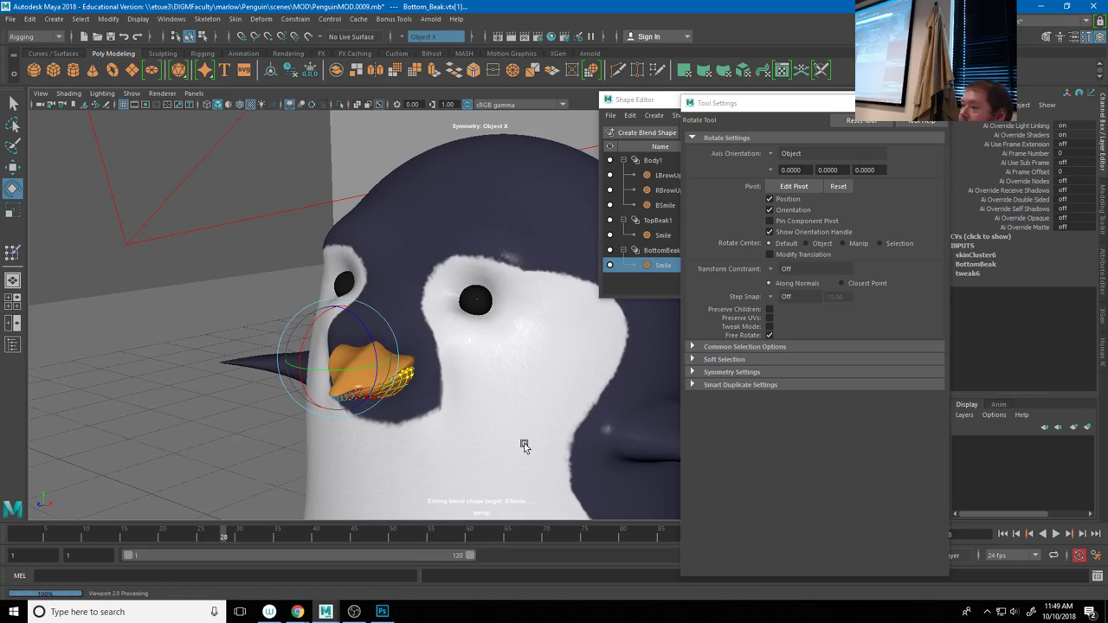
Return the bottom beak to object mode, clear the selection, and bring the whole penguin into view
left_click(242, 223)
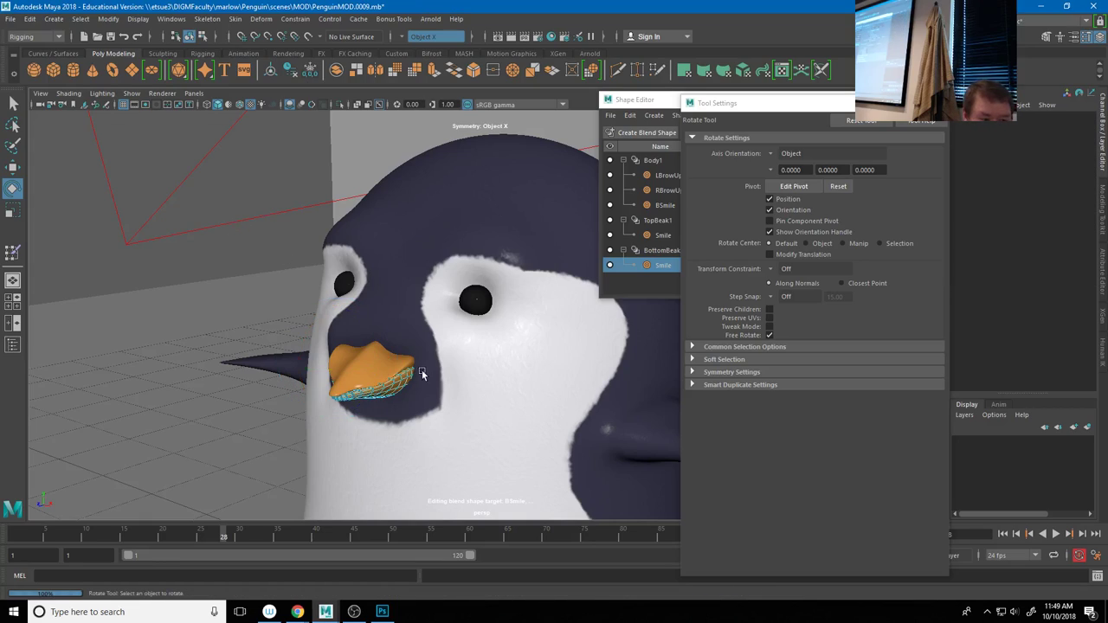
right_click_drag(397, 279, 457, 259)
left_click(184, 270)
right_click_drag(544, 347, 177, 326, "alt")
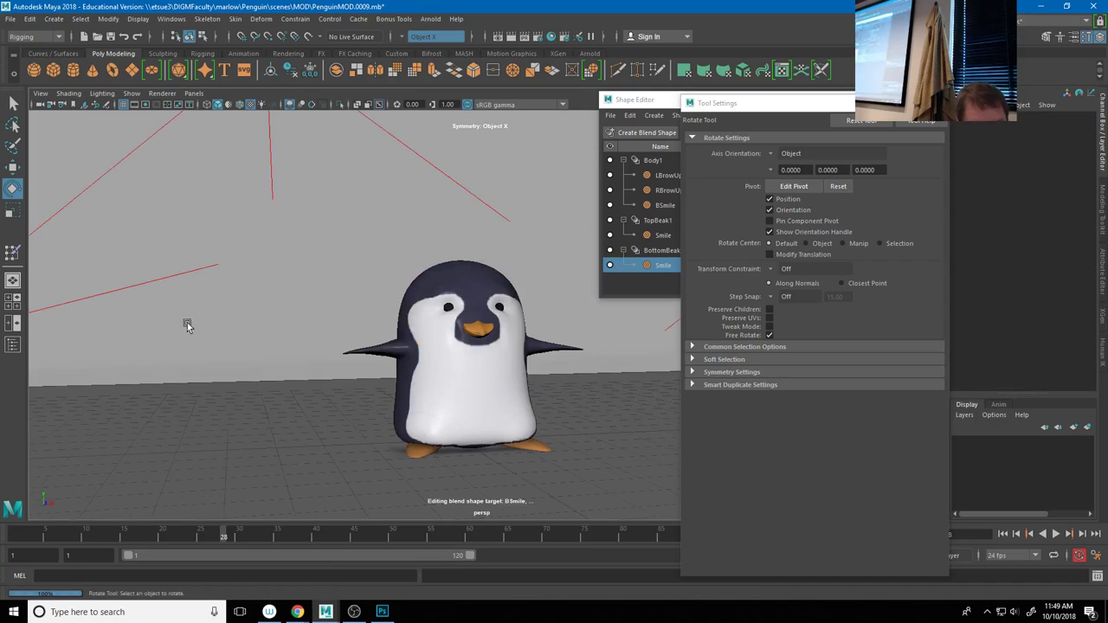
Bring the Shape Editor forward and show the joints in the viewport around the penguin's head
left_click_drag(508, 348, 339, 329, "alt")
right_click_drag(338, 329, 413, 431, "alt")
left_click_drag(413, 431, 525, 451, "alt")
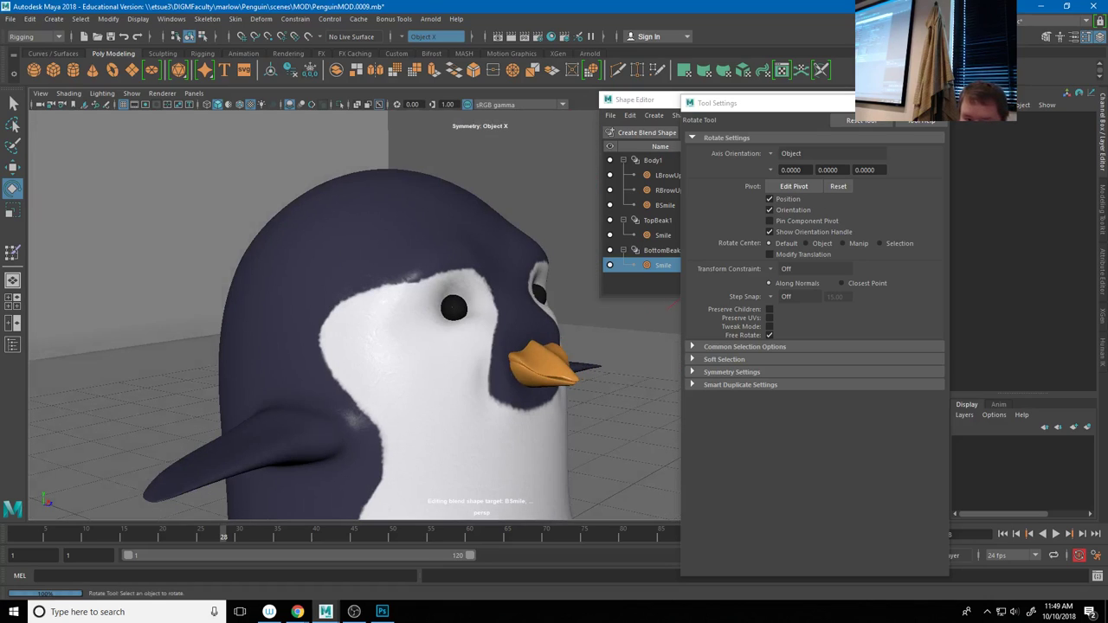
left_click(875, 134)
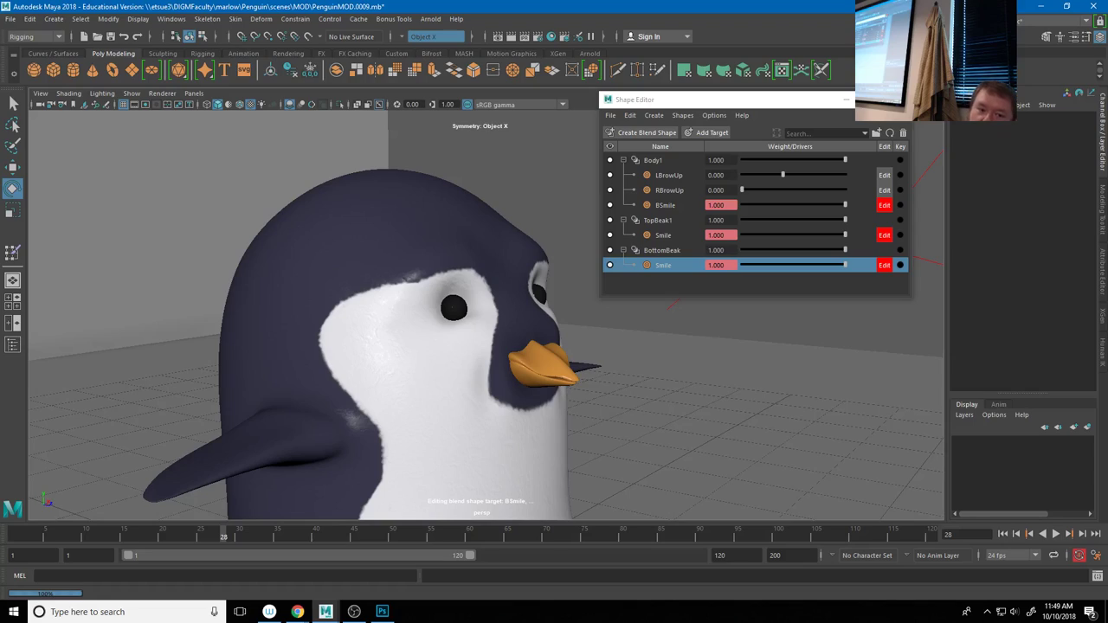
left_click(131, 94)
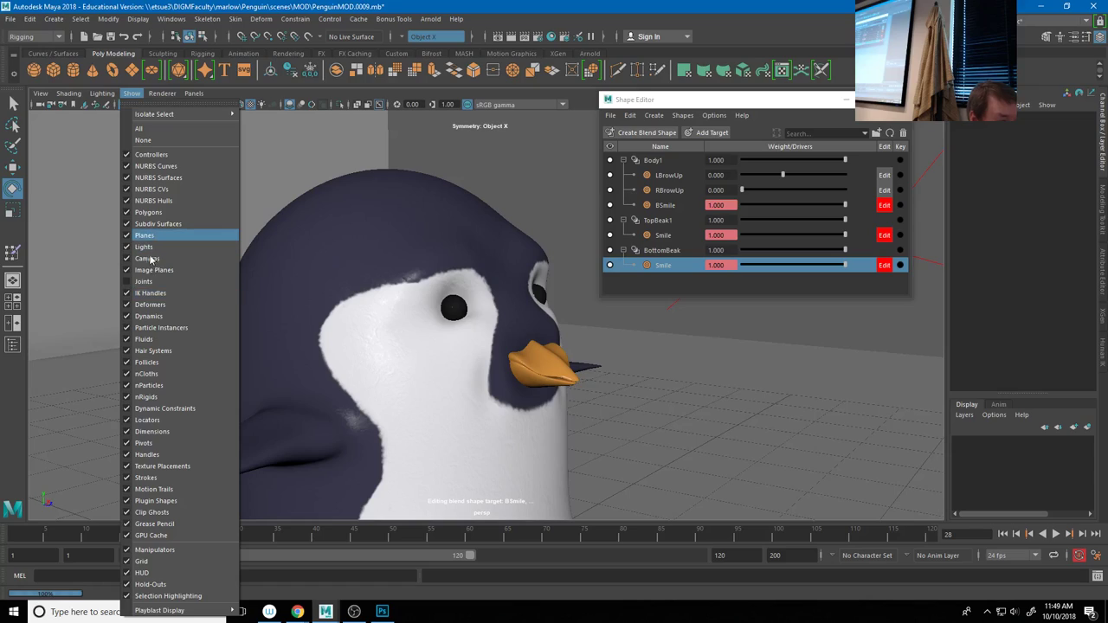
left_click(151, 282)
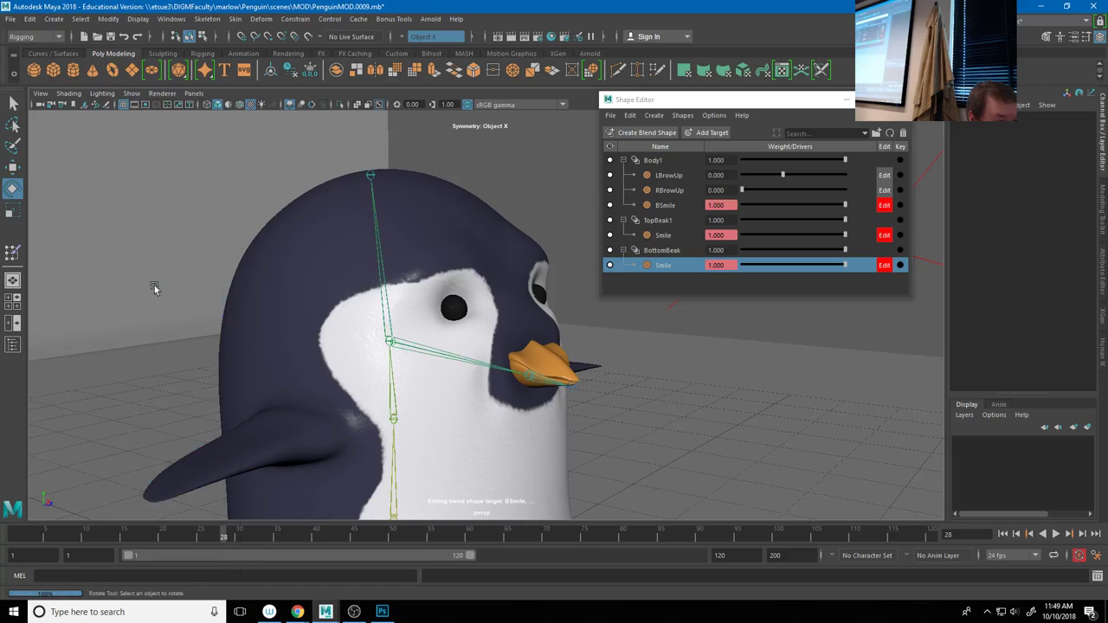
Rotate joint3 to tilt the penguin's upper body, and set LBrowUp to 1.017 and RBrowUp to 0.732
left_click(392, 400)
left_click_drag(415, 381, 390, 419)
left_click_drag(782, 175, 817, 190)
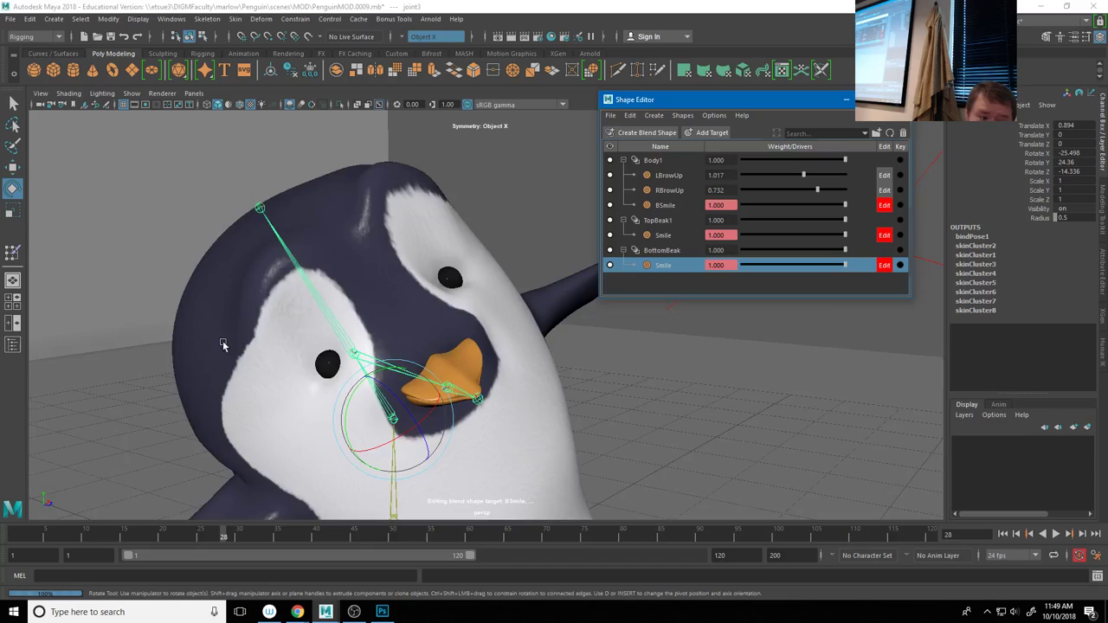
scroll(221, 344, "down", 5)
left_click_drag(221, 343, 509, 367, "alt")
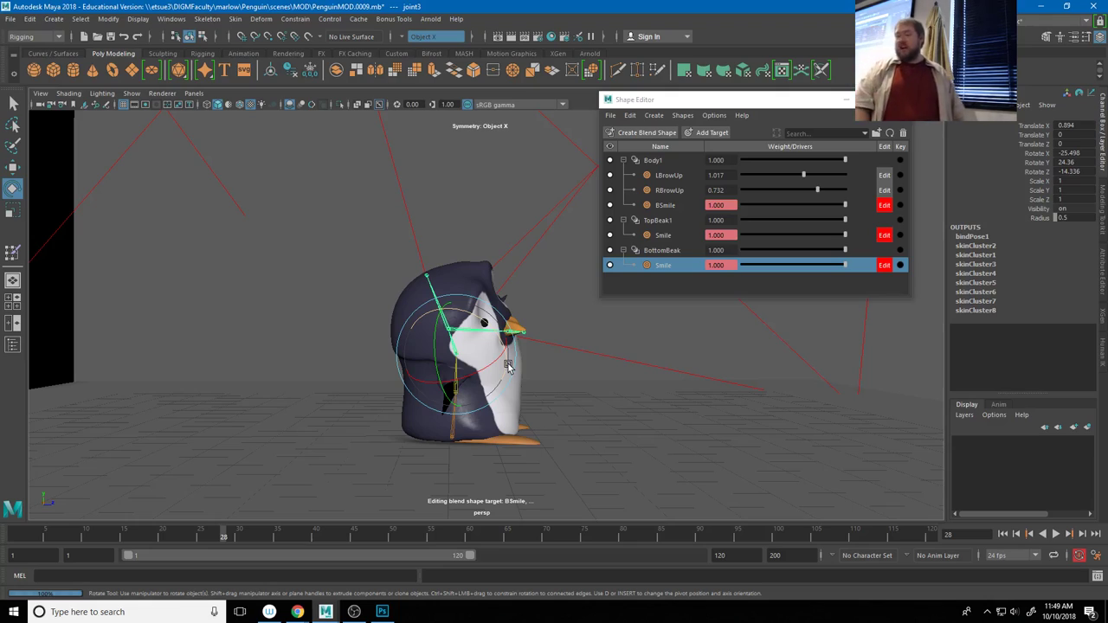
Reorder the Body's input operations to put Blend Shape (Body1) above Skin Cluster (skinCluster4), and test RBrowUp at 0.218
left_click(402, 281)
right_click(402, 279)
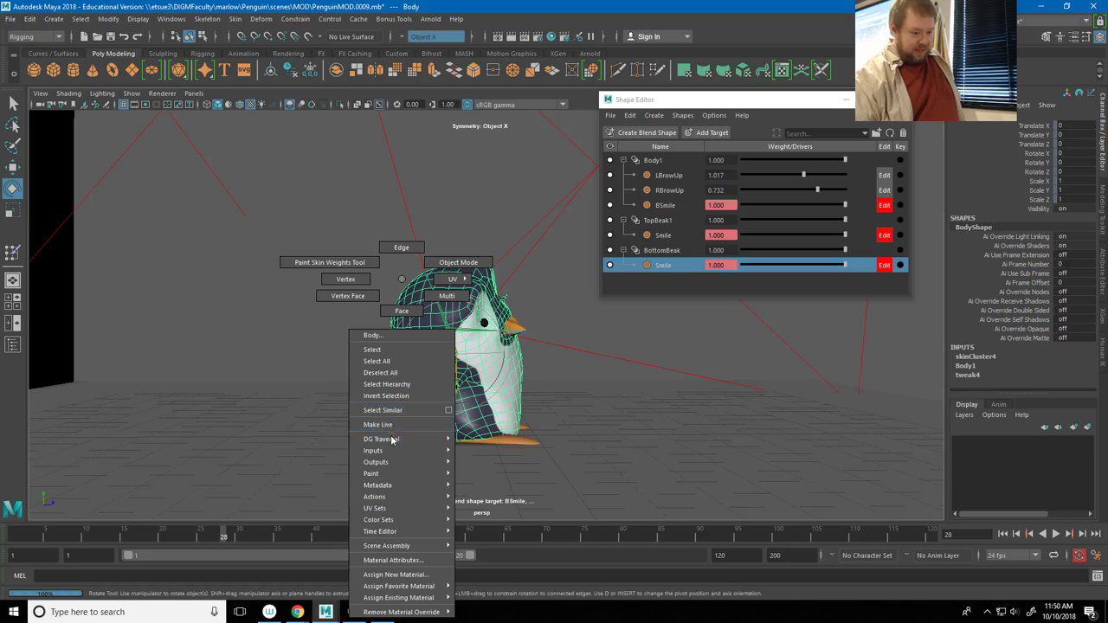
mouse_move(394, 461)
mouse_move(442, 450)
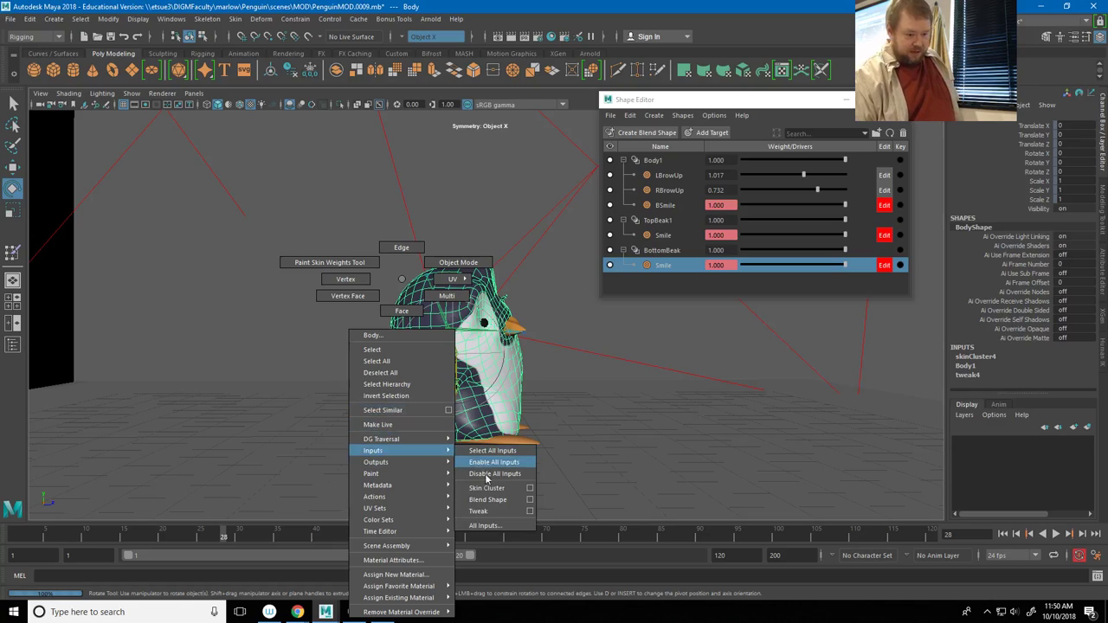
left_click(486, 525)
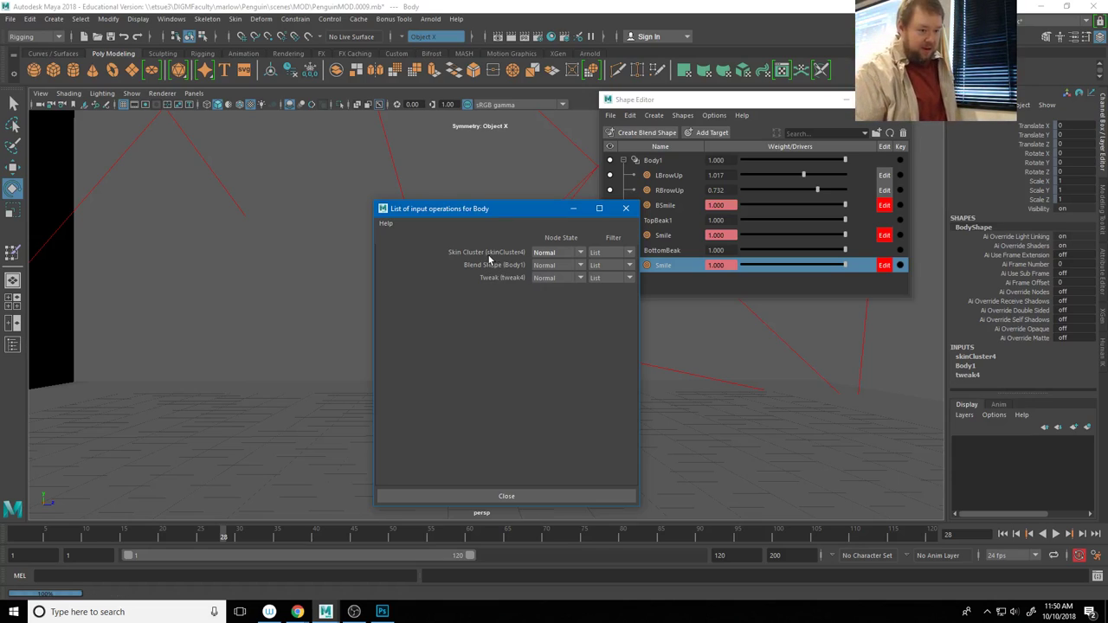
middle_click_drag(488, 257, 489, 265)
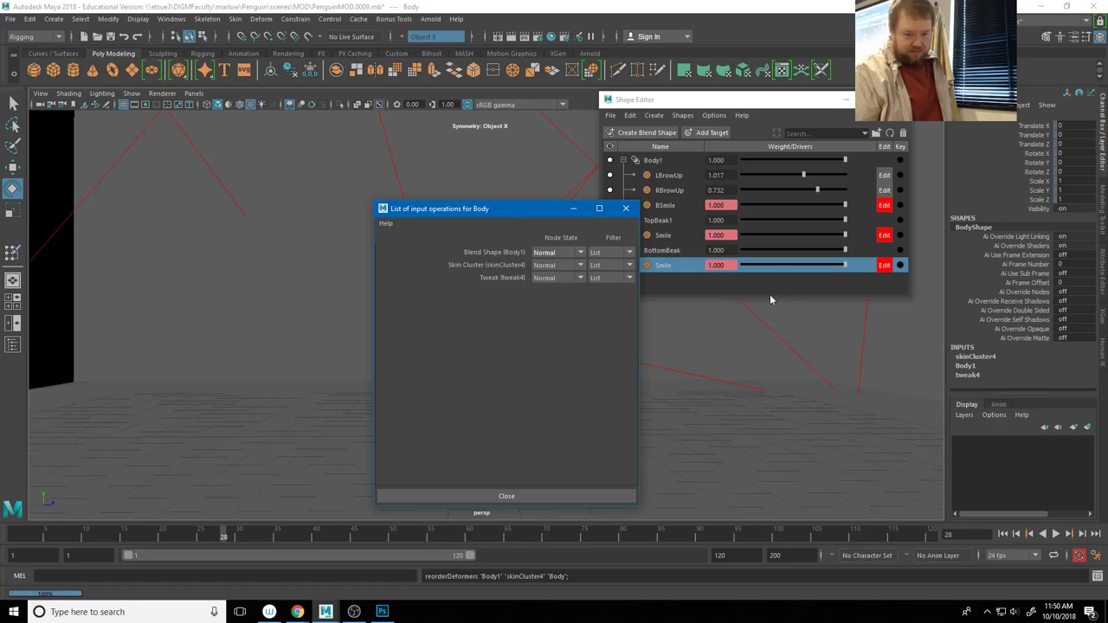
left_click_drag(812, 192, 765, 200)
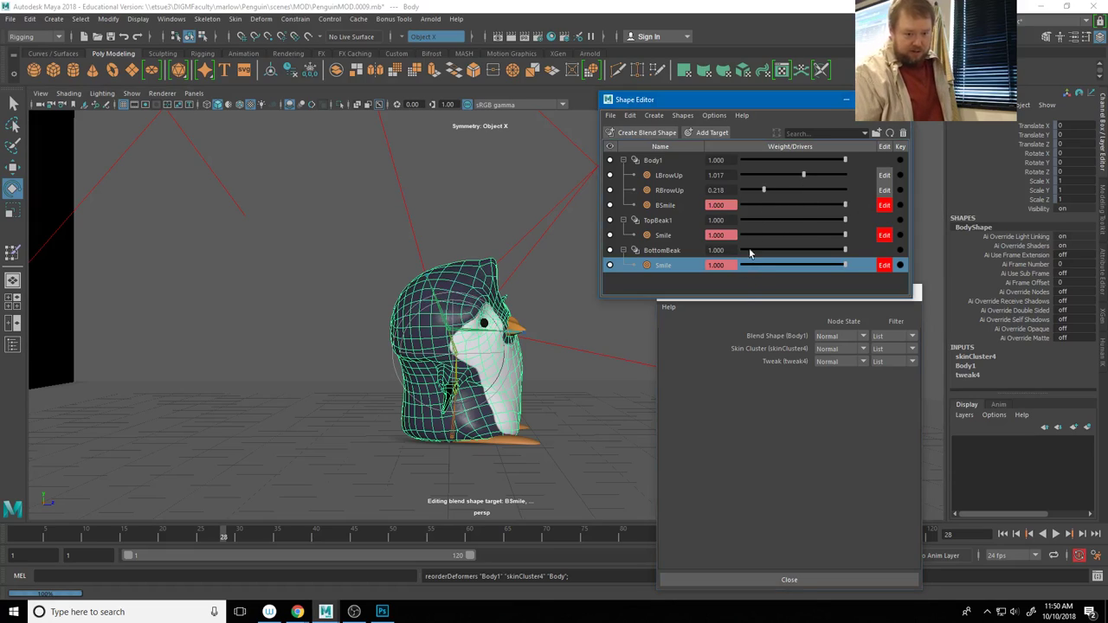
left_click(727, 419)
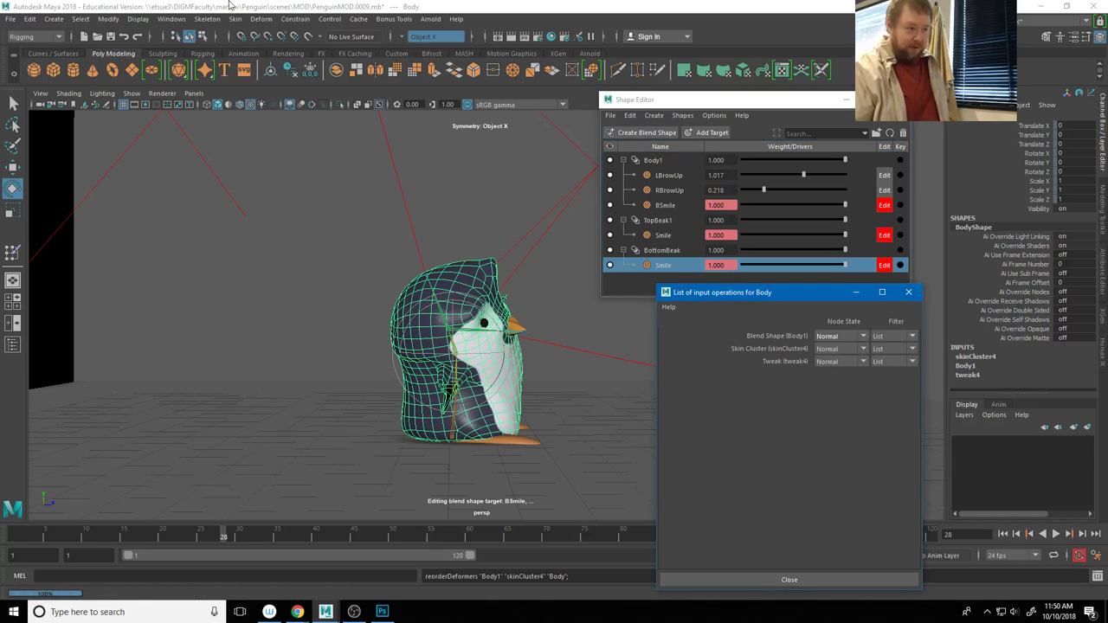
Undo the brow and deformer-order changes, restoring Skin Cluster above Blend Shape, and set LBrowUp to about 1.156
left_click(124, 38)
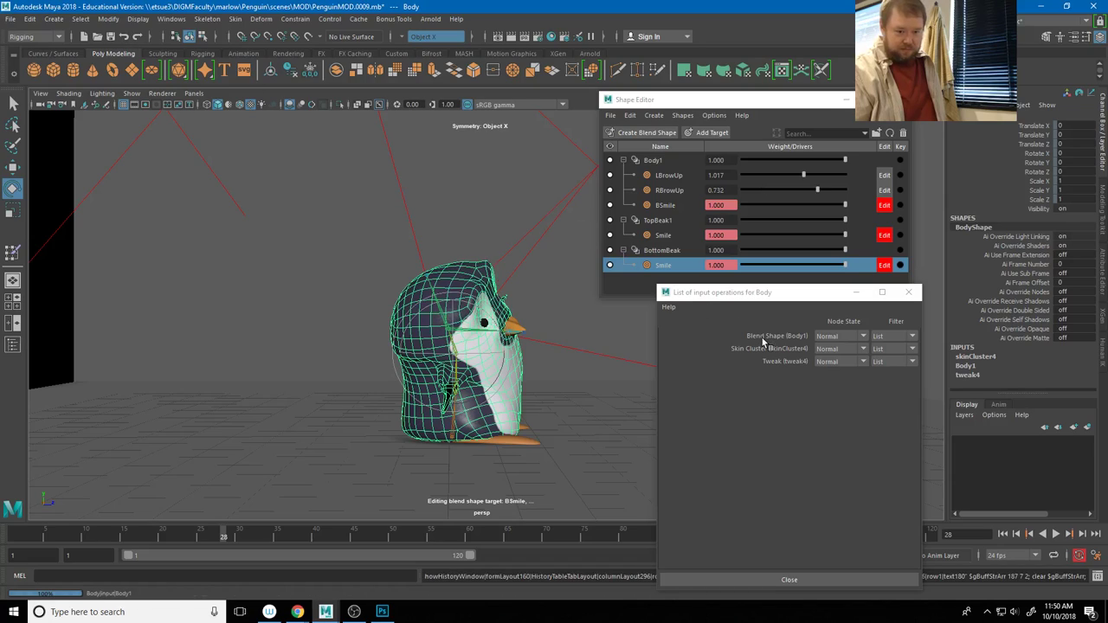
mouse_move(764, 341)
middle_mouse_down()
mouse_move(769, 361)
mouse_move(767, 337)
middle_mouse_up()
mouse_move(803, 175)
left_mouse_down()
mouse_move(765, 186)
mouse_move(806, 191)
left_mouse_up()
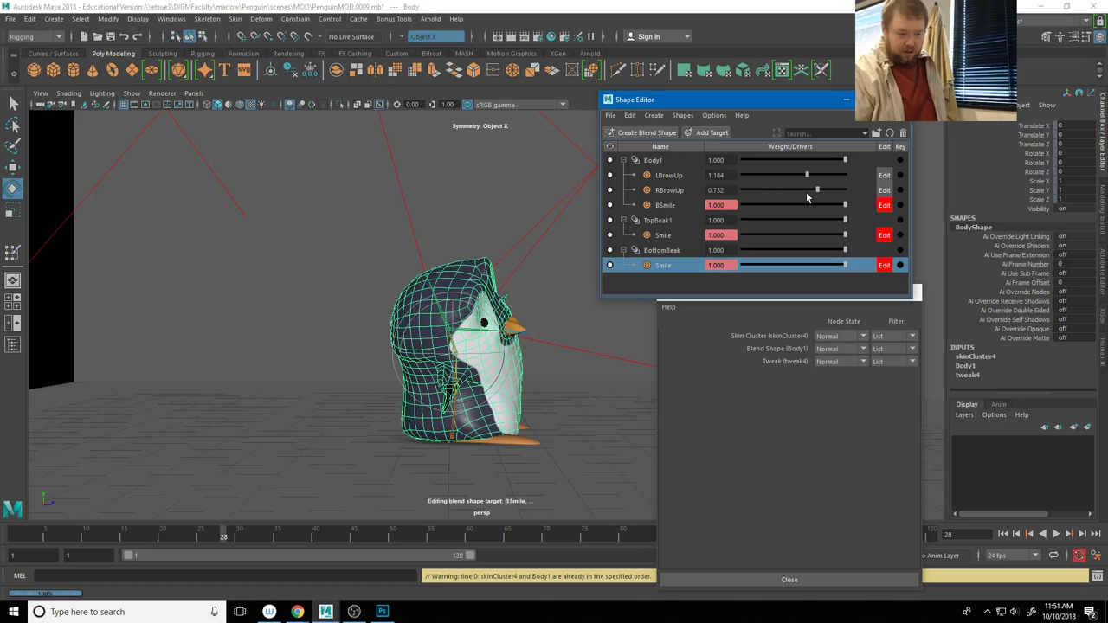
left_click(714, 436)
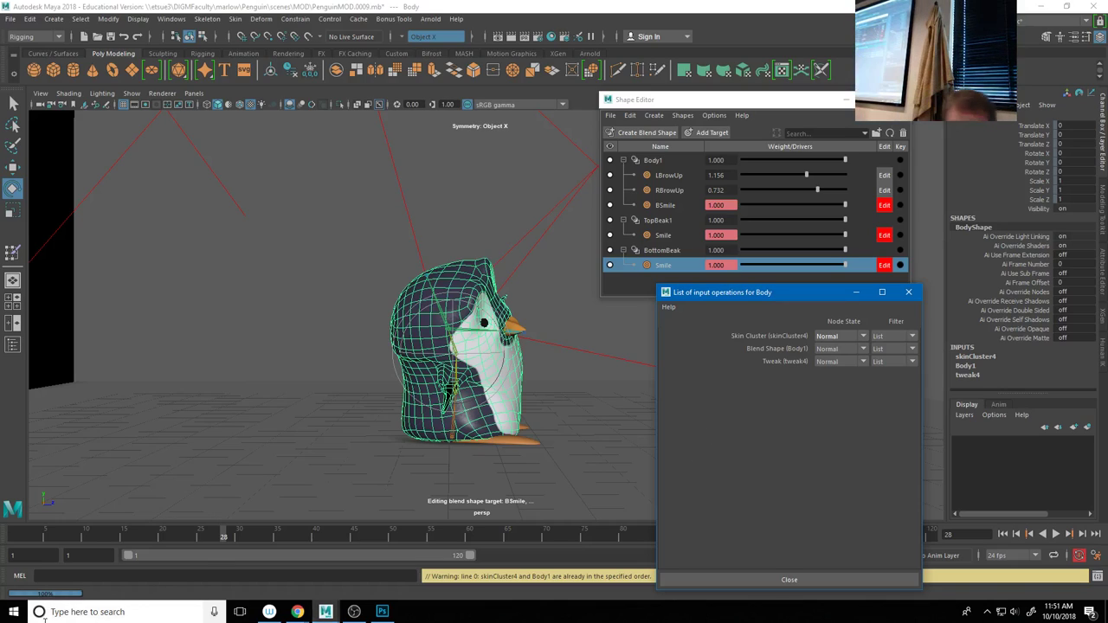
Start a new empty scene without saving the changes to the penguin scene
left_click(10, 19)
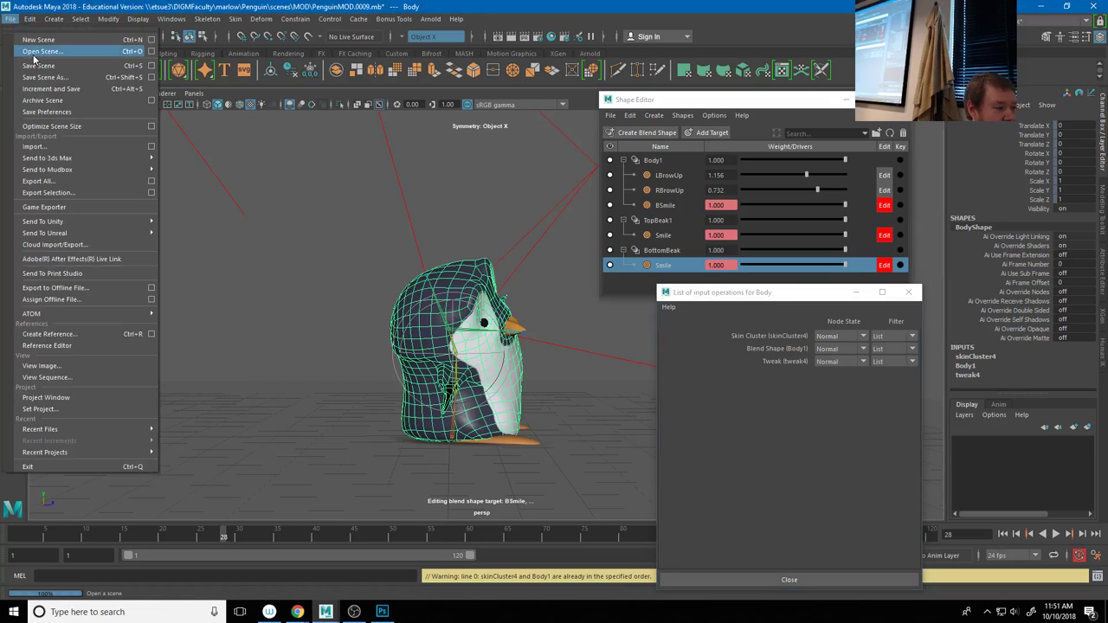
left_click(38, 52)
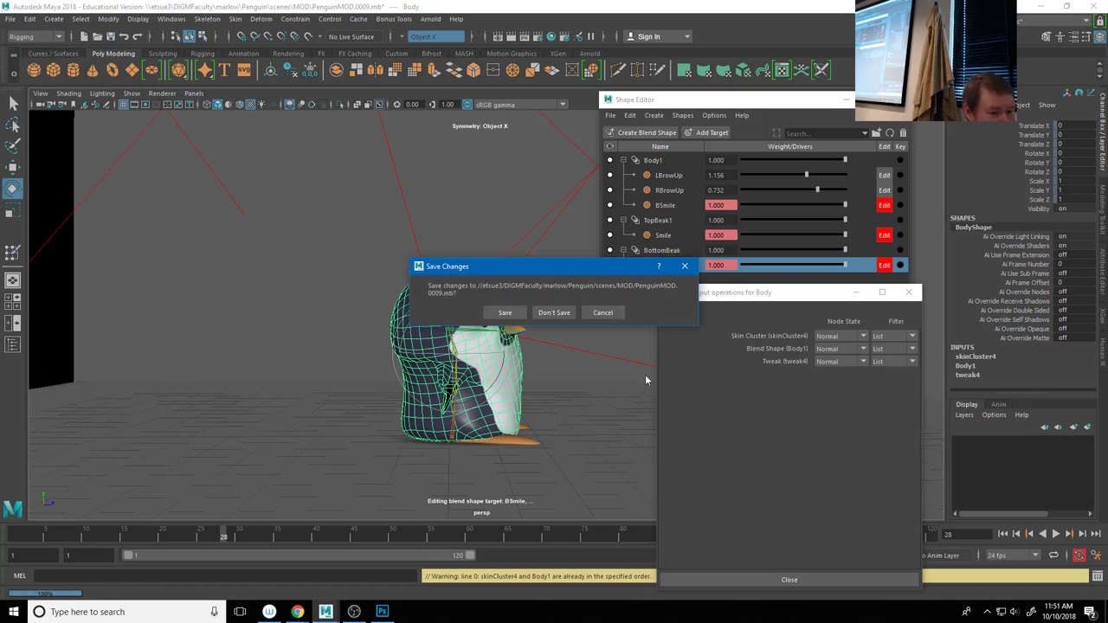
left_click(555, 313)
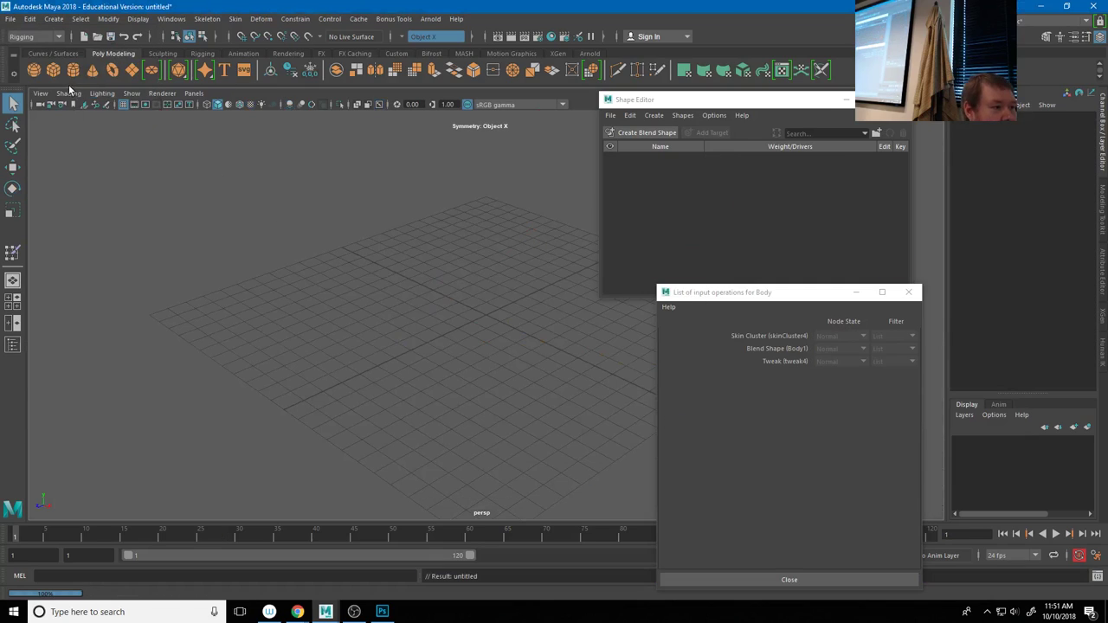
Create a polygon plane, close the input operations list, and scale the plane uniformly to about 12.387
left_click(133, 71)
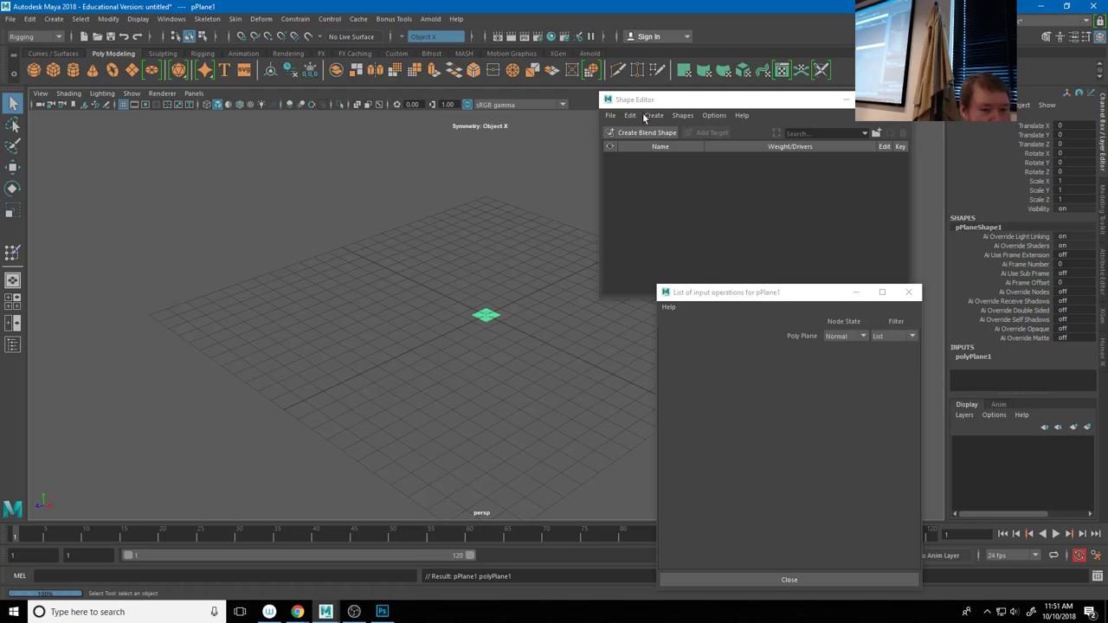
left_click(908, 293)
key("r")
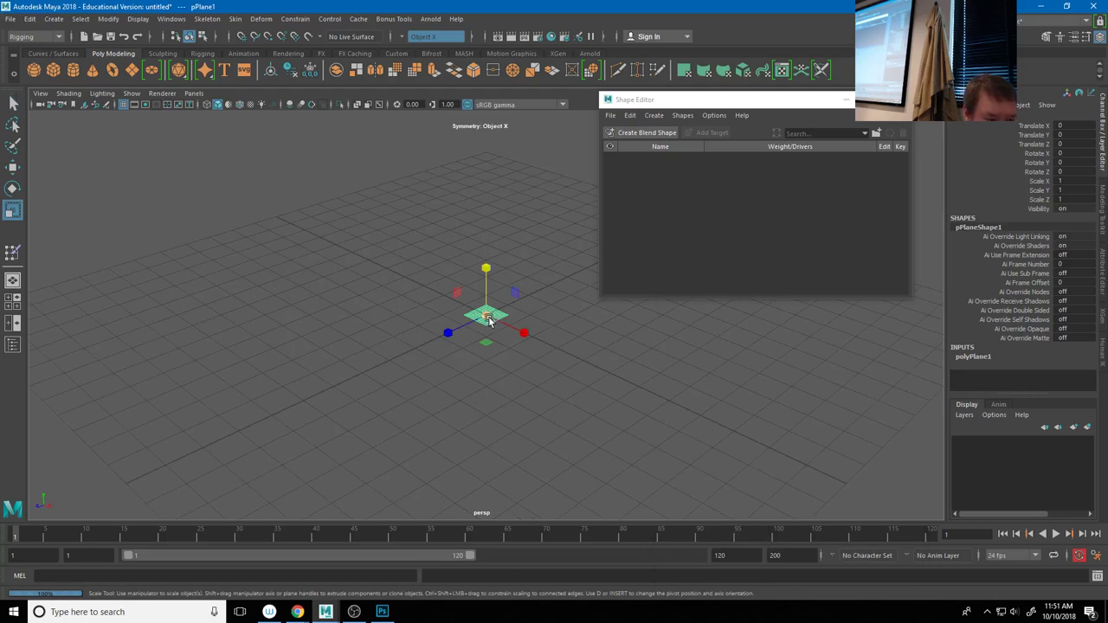
middle_click_drag(637, 341, 707, 374)
mouse_move(534, 391)
left_mouse_down("alt")
mouse_move(519, 390)
mouse_move(530, 391)
left_mouse_up("alt")
Create a polygon cube and lower it beneath the plane to about -0.559 in Y
left_click(53, 71)
left_click_drag(435, 349, 464, 360, "alt")
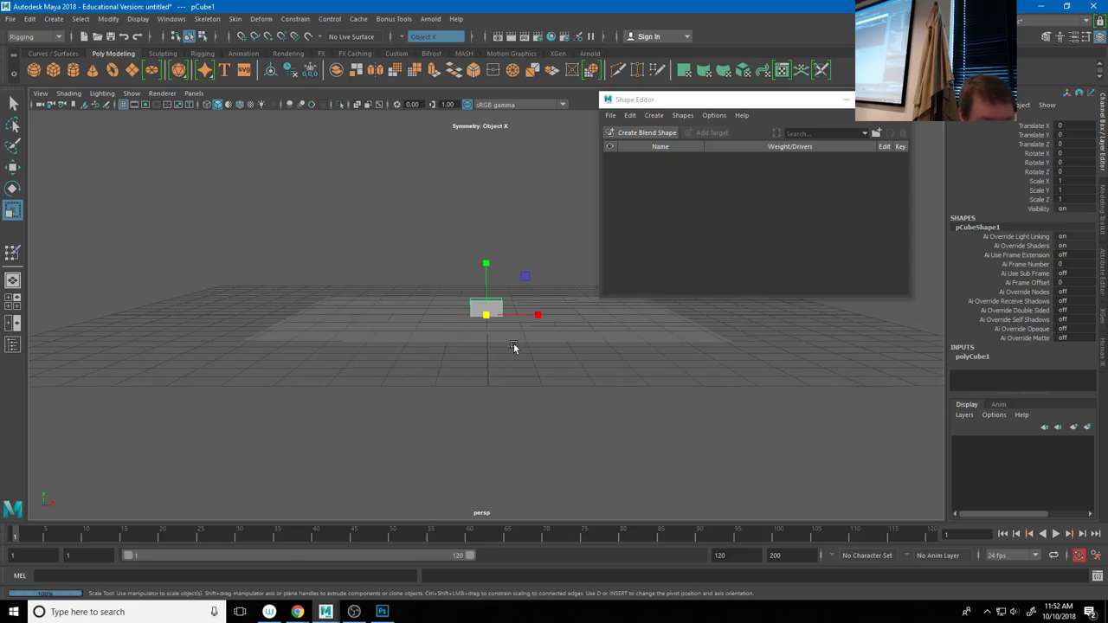
key("w")
left_click_drag(483, 307, 441, 338)
scroll(534, 378, "up", 3)
left_click_drag(534, 378, 478, 336, "alt")
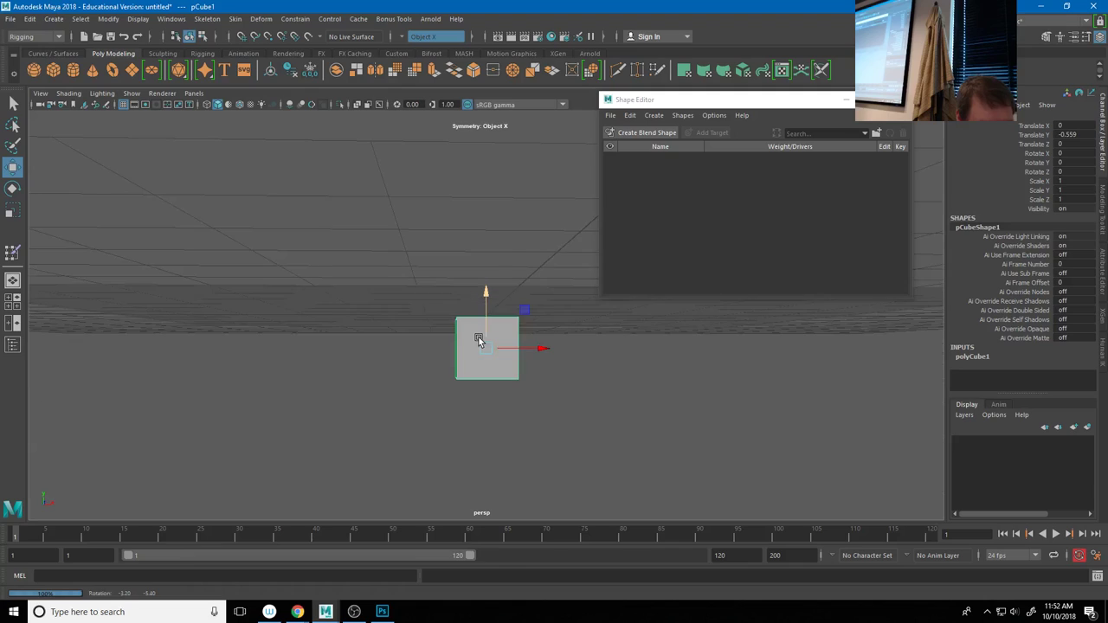
right_click_drag(478, 336, 419, 326, "alt")
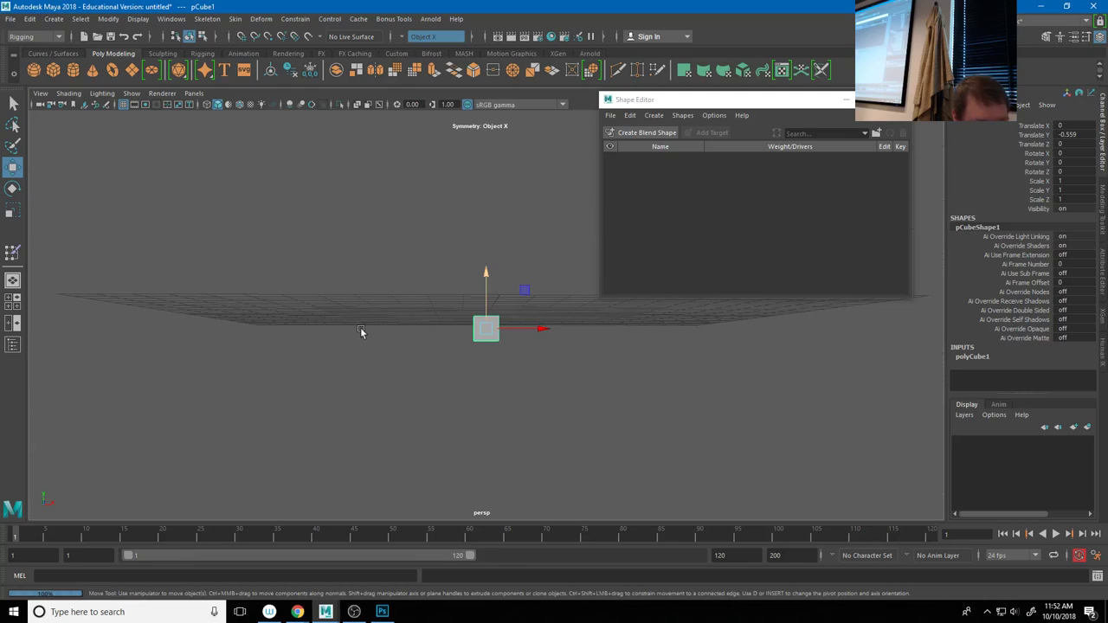
Duplicate the large plane in place, show the Outliner, and hide the duplicate
left_click_drag(445, 332, 617, 361, "alt")
left_click(595, 363)
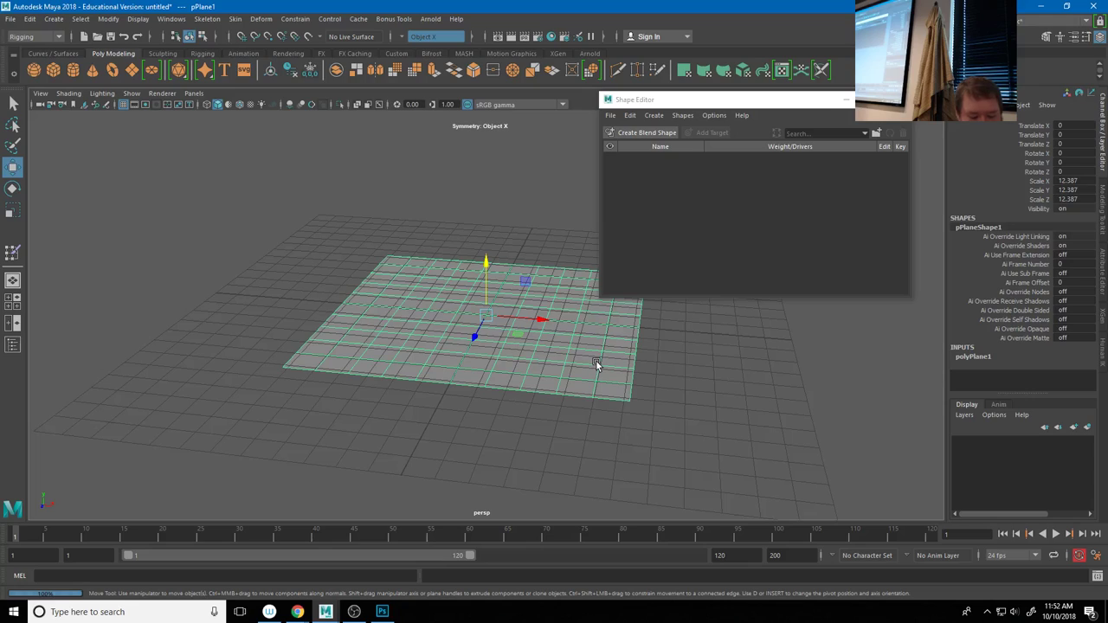
key("ctrl+d")
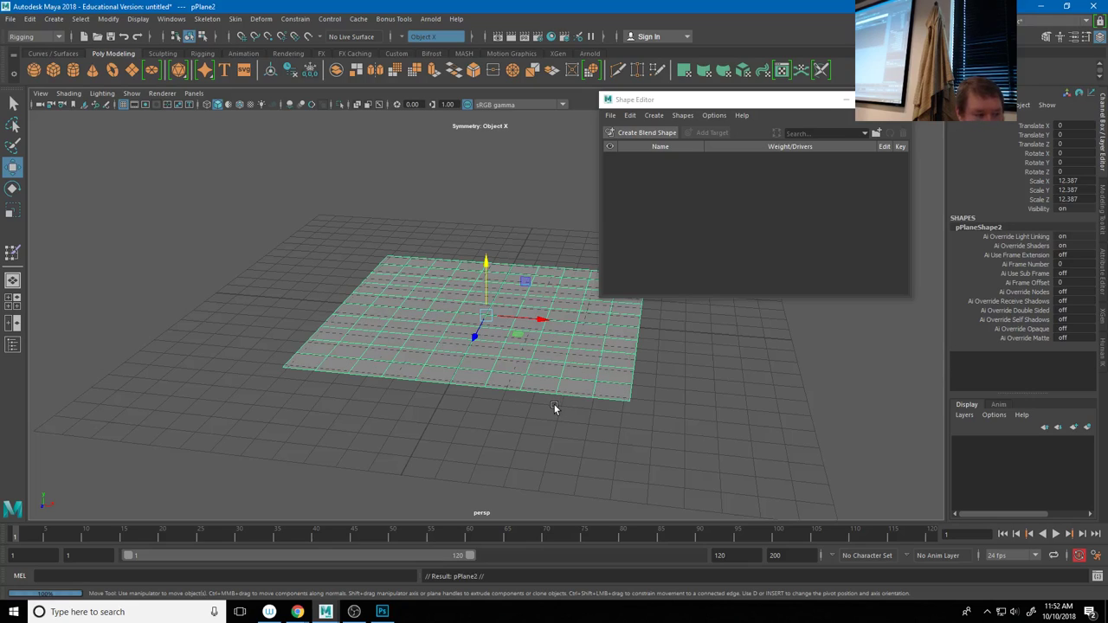
left_click(13, 349)
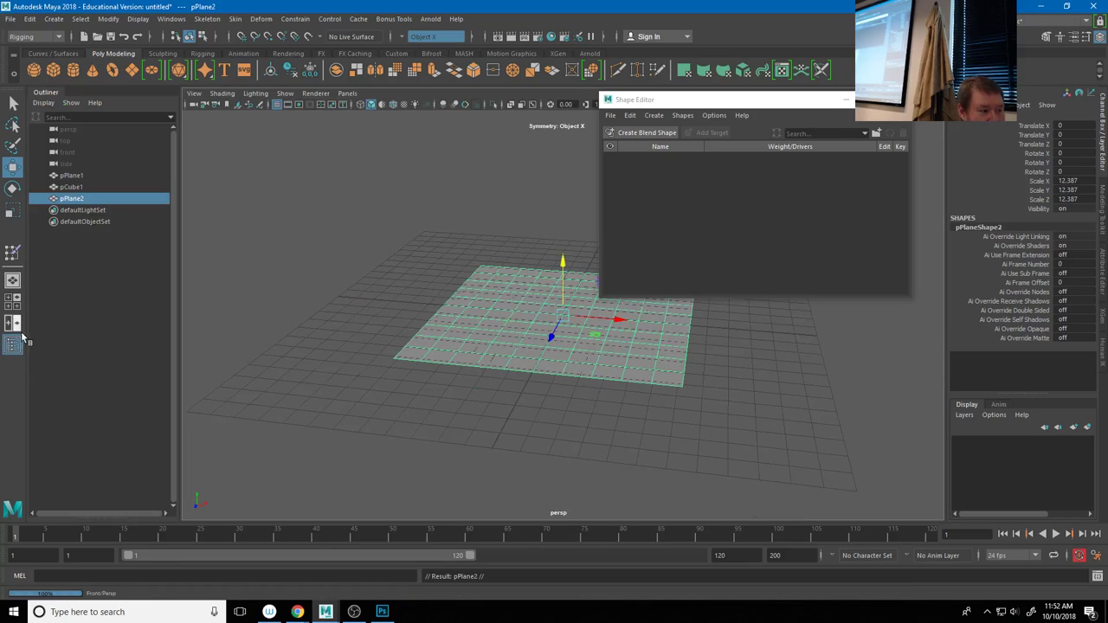
left_click(82, 287)
left_click(73, 188)
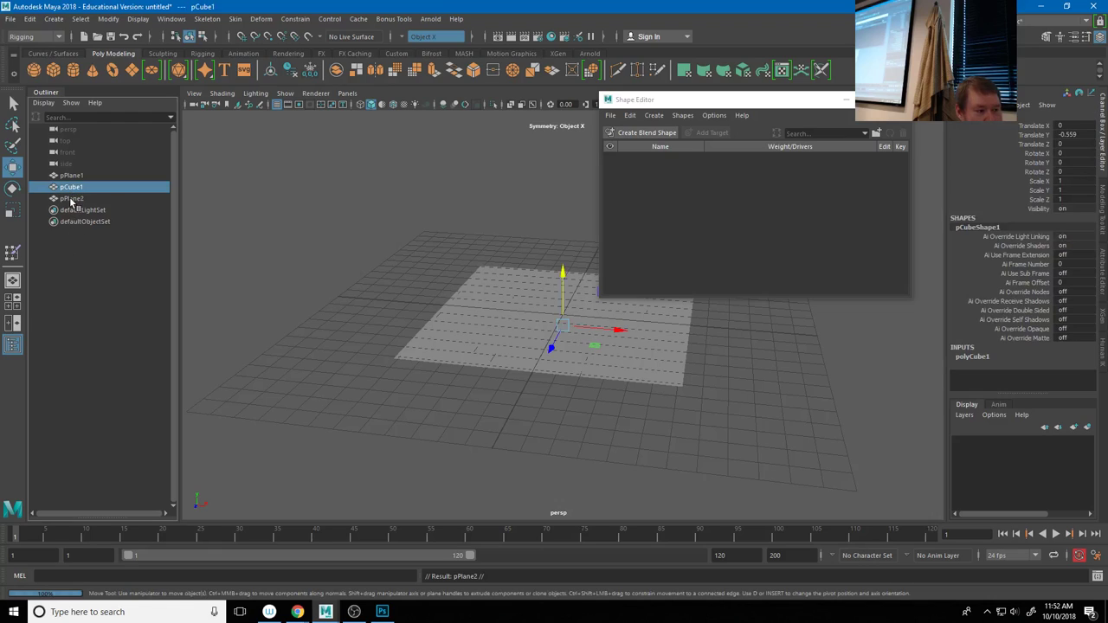
left_click(71, 199)
key("ctrl+h")
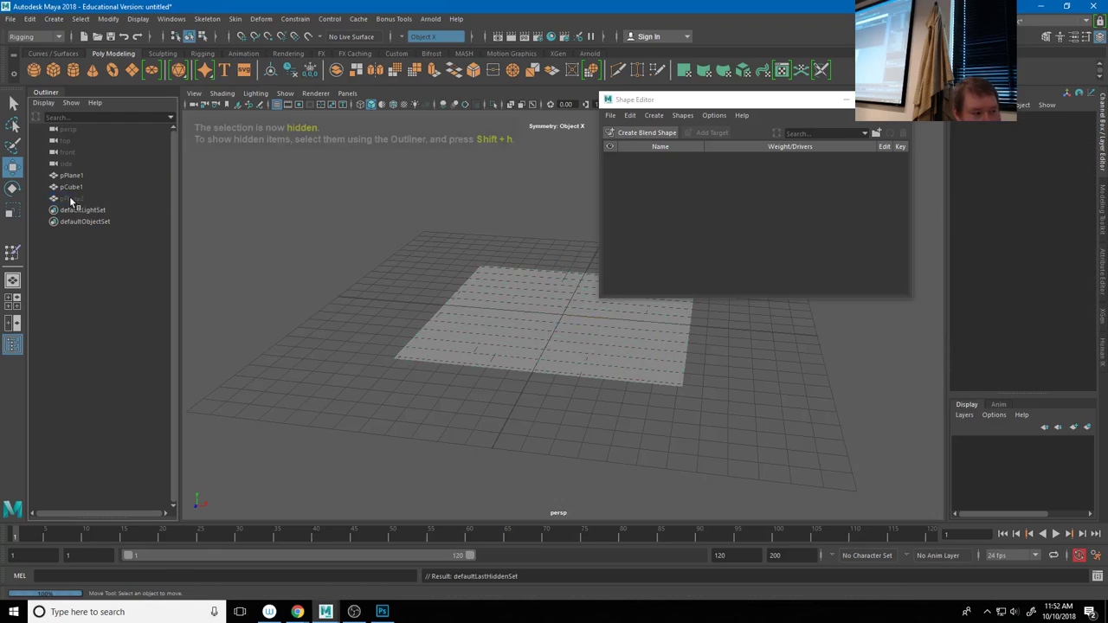
Select the original plane pPlane1, get the Shape Editor out of the way, and turn the plane into an nCloth from the FX set
left_click(71, 176)
left_click_drag(481, 362, 534, 329, "alt")
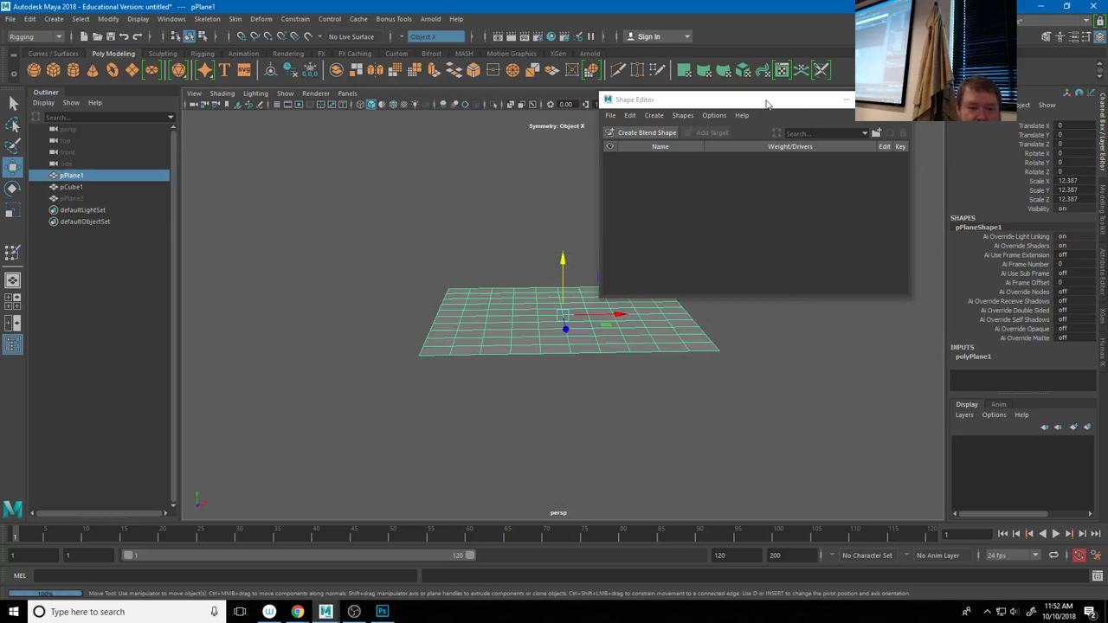
left_click(846, 100)
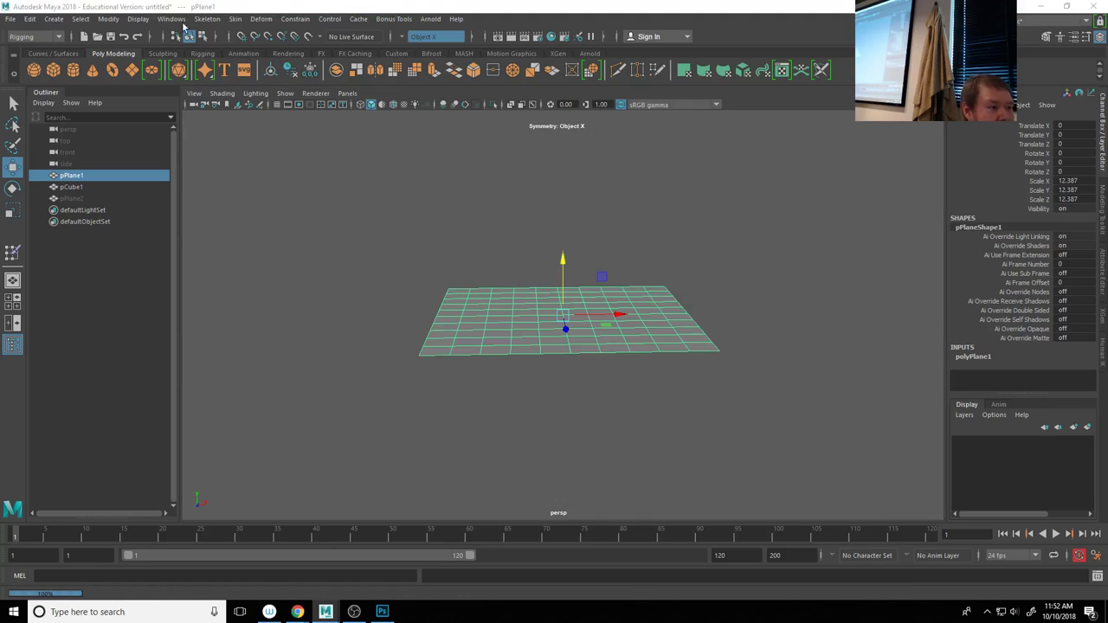
left_click(41, 38)
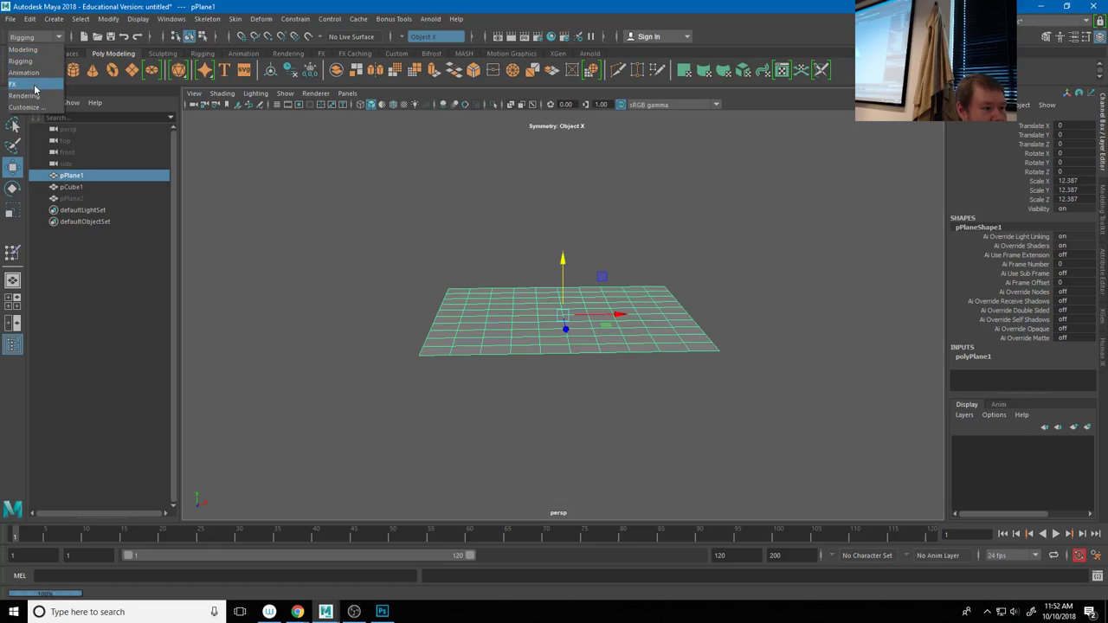
left_click(35, 89)
left_click(267, 18)
left_click(292, 68)
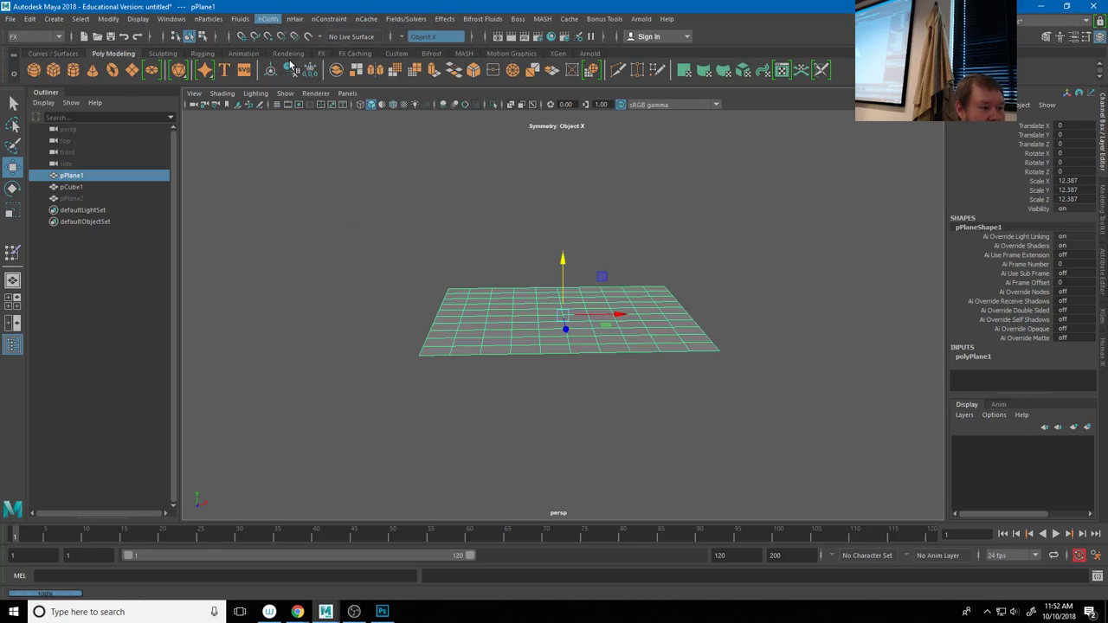
Make pCube1 a passive collider for the cloth simulation
left_click(72, 187)
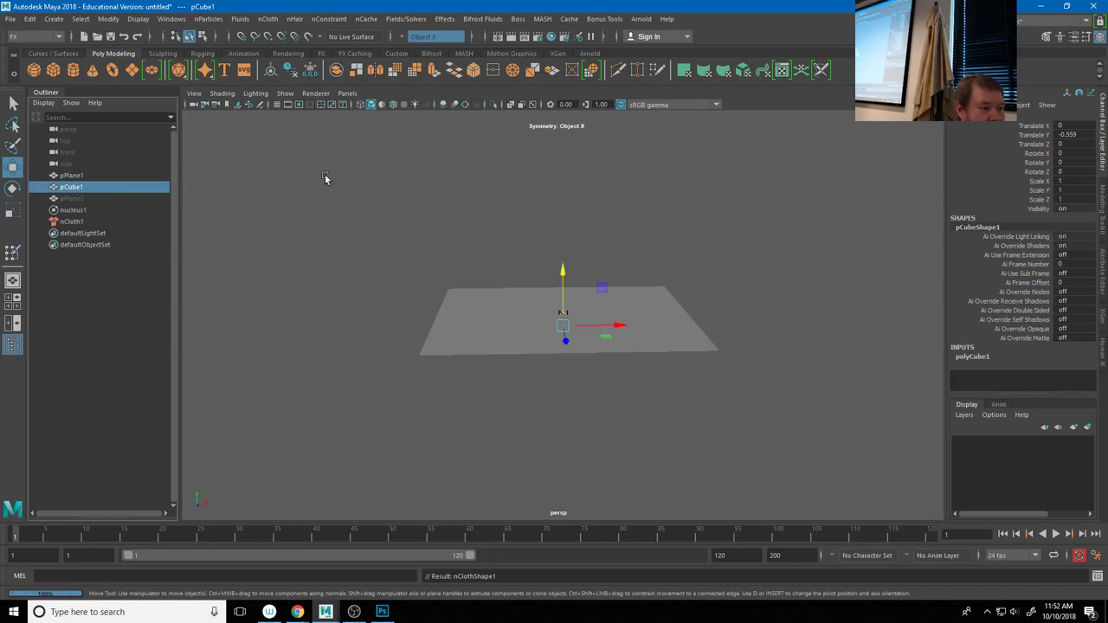
left_click(267, 18)
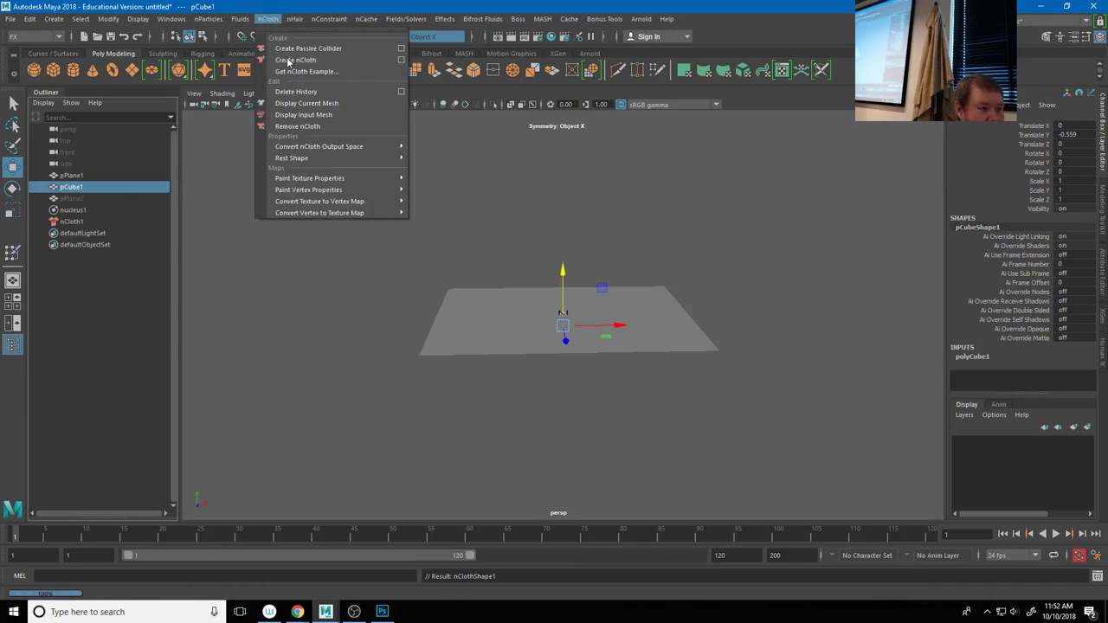
left_click(301, 58)
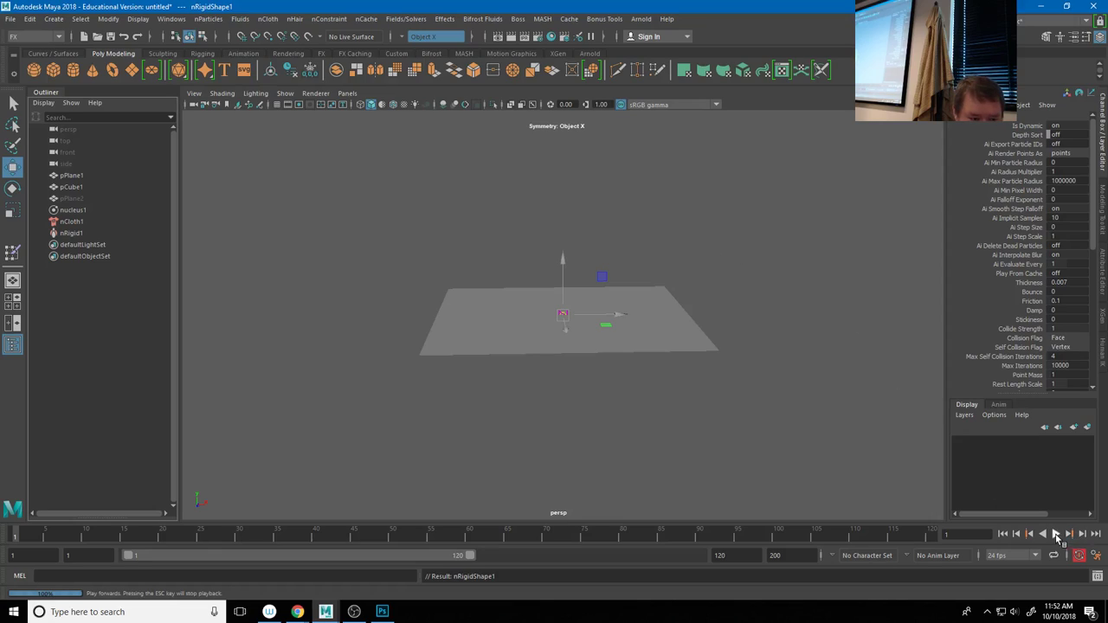
Play the cloth simulation to frame 28, stop it, and duplicate the draped plane pPlane1 in place
left_click(1056, 535)
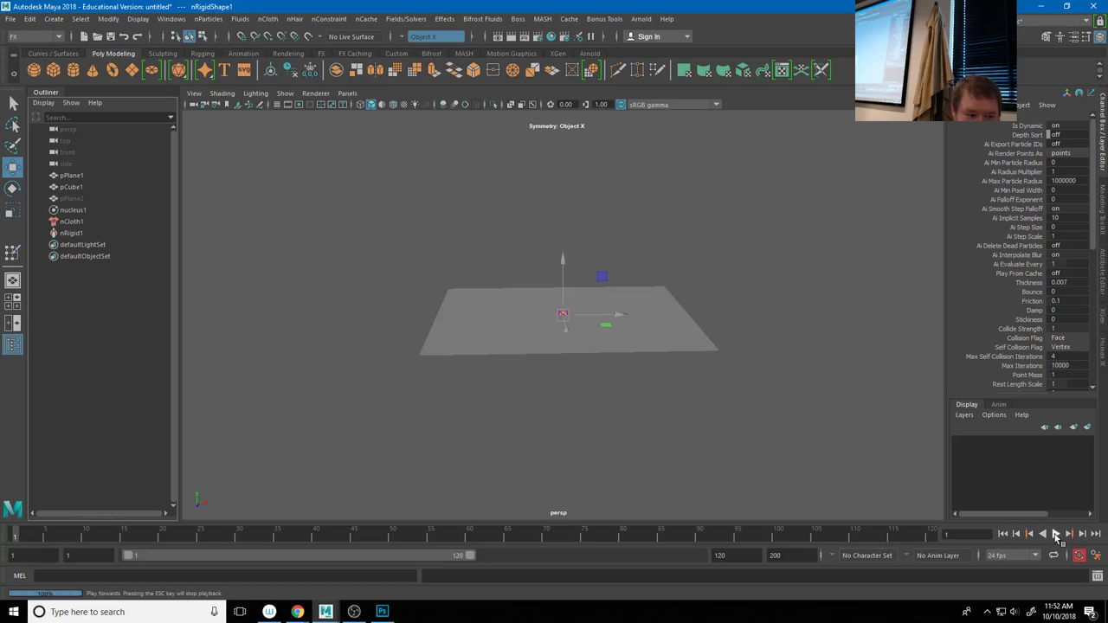
left_click(1056, 535)
left_click(542, 433)
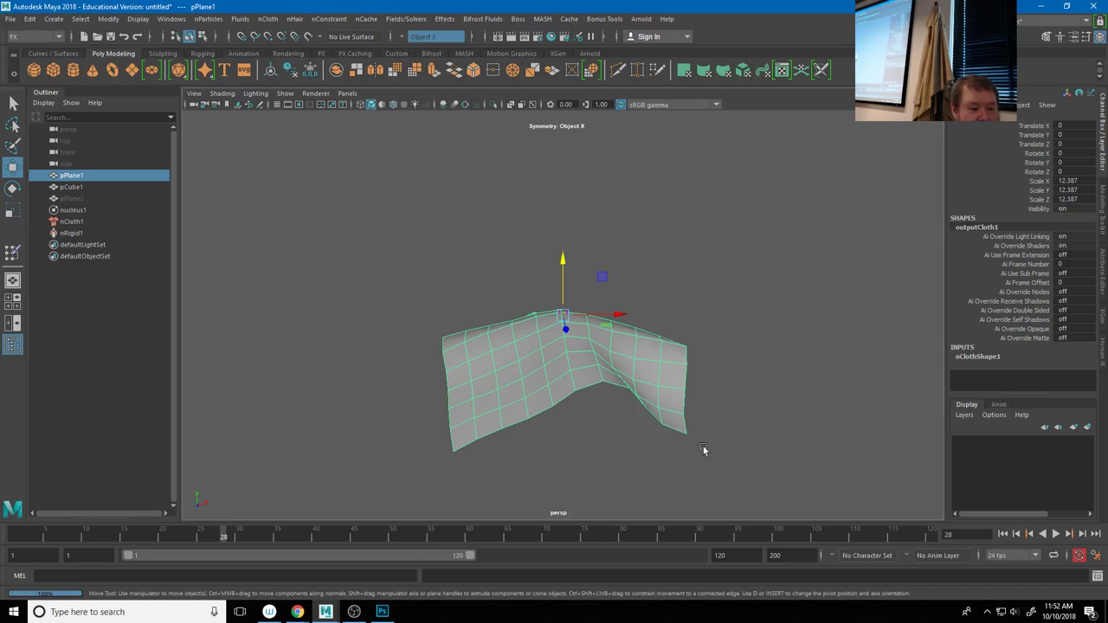
left_click_drag(680, 445, 609, 435, "alt")
left_click_drag(522, 425, 537, 438, "alt")
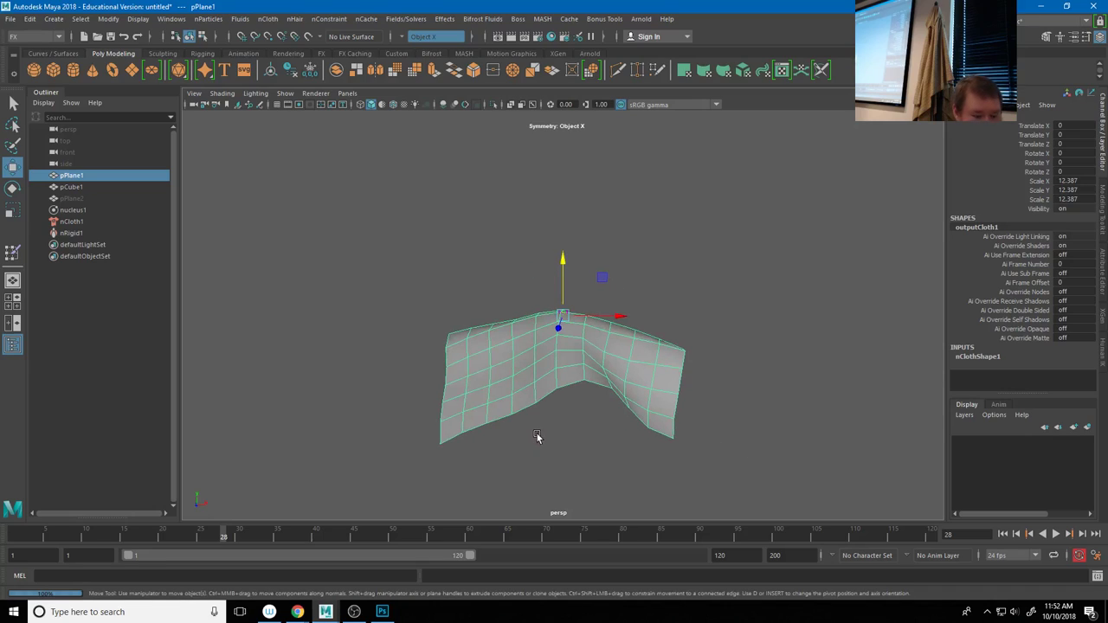
key("ctrl+d")
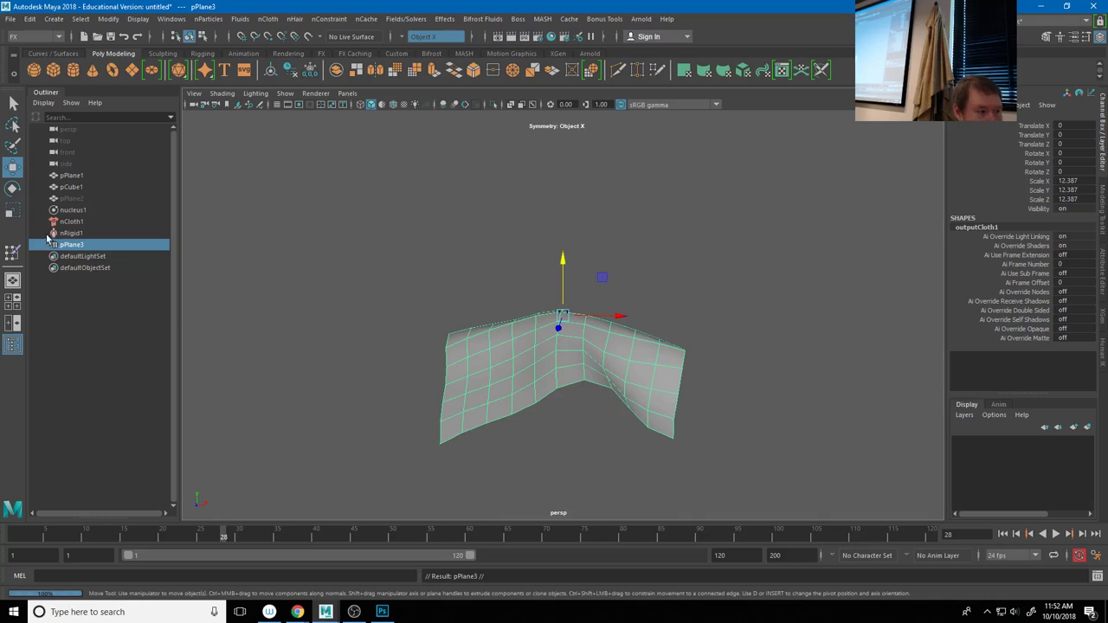
Try to remove the nCloth using only the nCloth1 and nucleus1 nodes as the selection
left_click(71, 222)
left_click(73, 210, "ctrl")
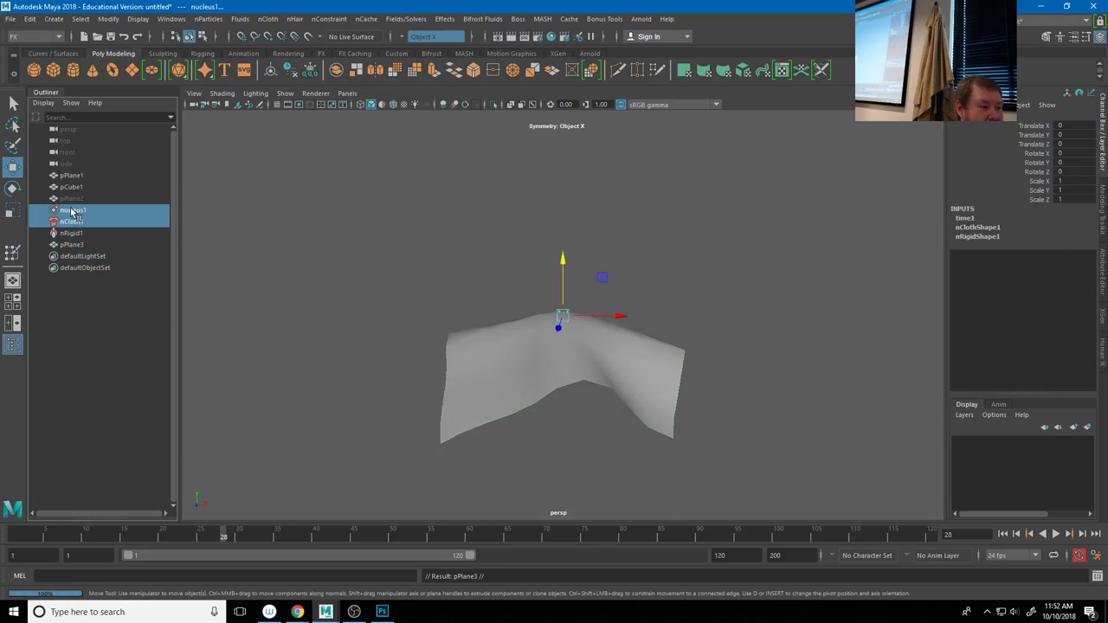
left_click(208, 19)
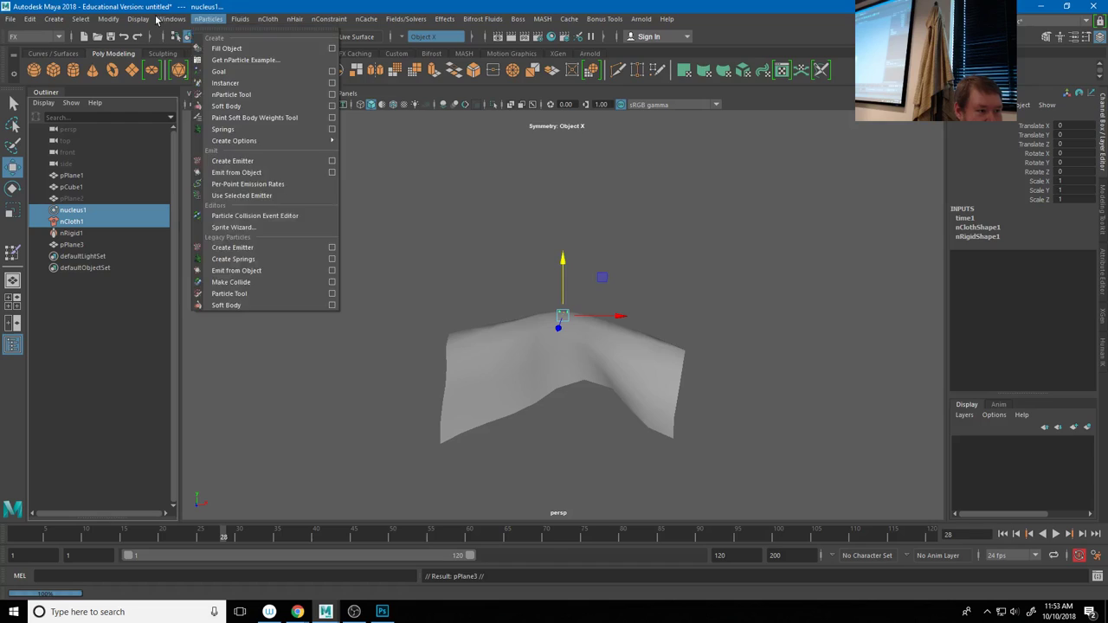
left_click(270, 19)
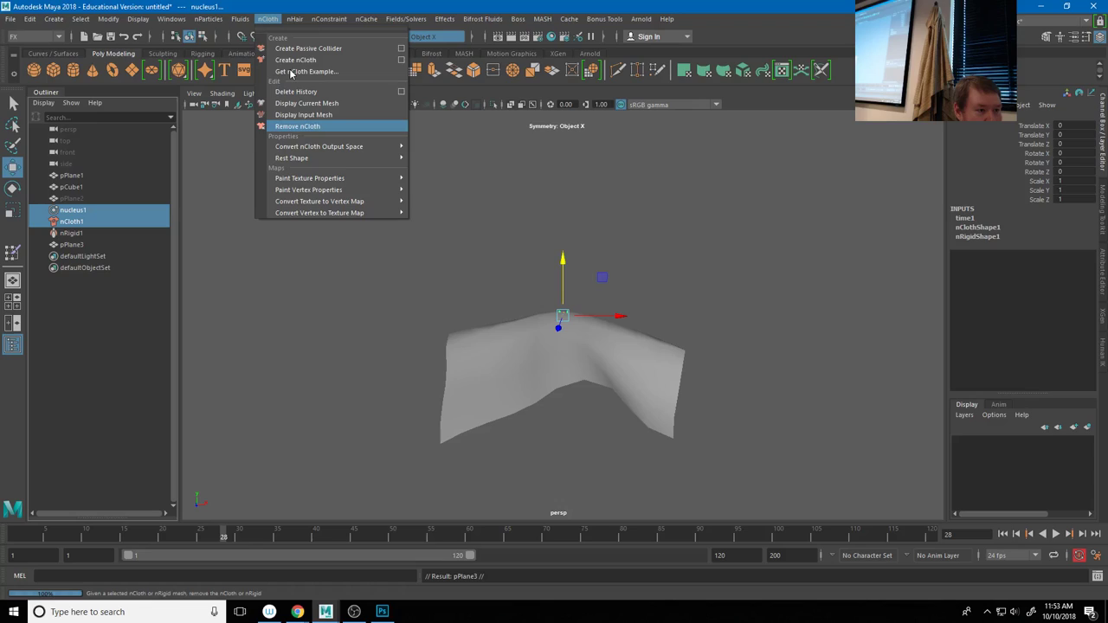
left_click(298, 130)
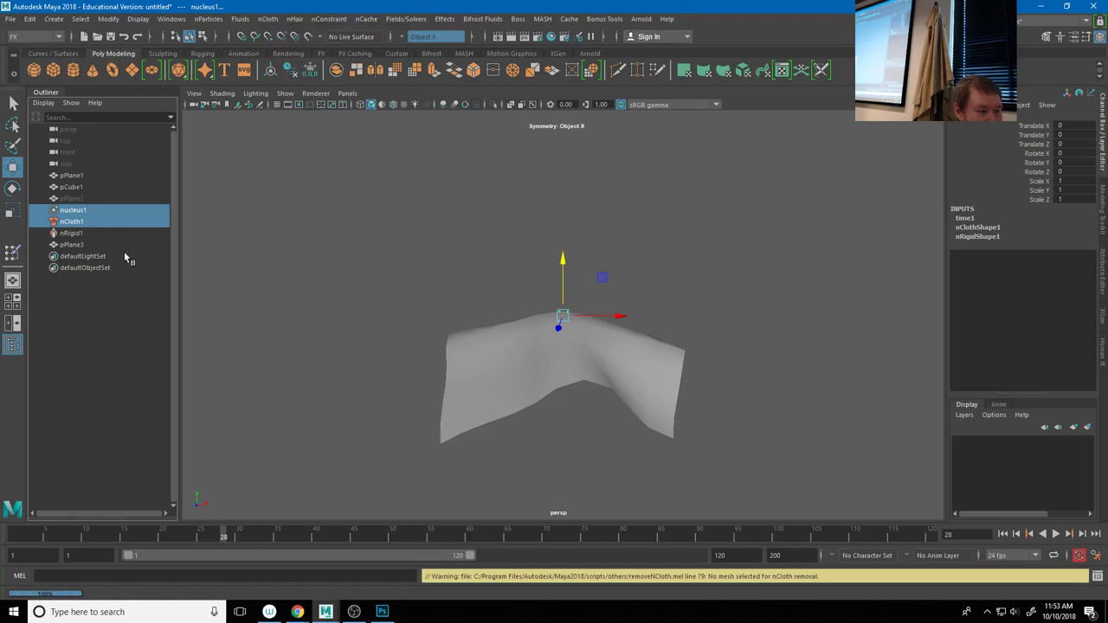
Delete the simulated plane pPlane1 together with the nucleus1, nCloth1 and nRigid1 nodes
left_click(75, 235, "shift")
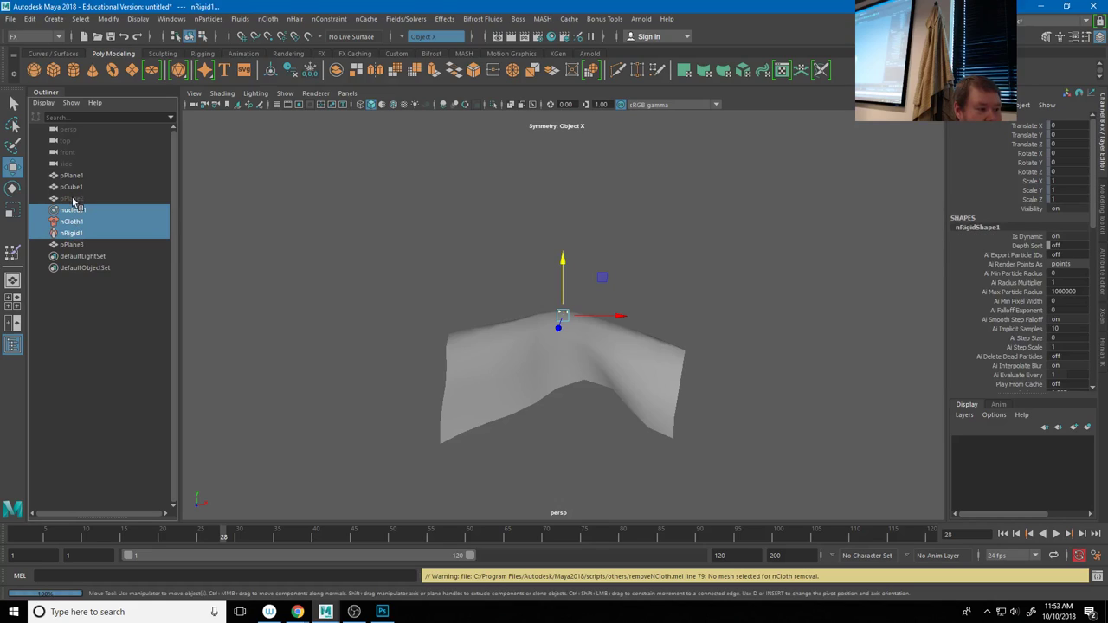
mouse_move(75, 189)
middle_mouse_down()
mouse_move(99, 218)
mouse_move(77, 202)
mouse_move(78, 187)
middle_mouse_up()
left_click(74, 177, "shift")
left_click(77, 187, "ctrl")
left_click(78, 198, "ctrl")
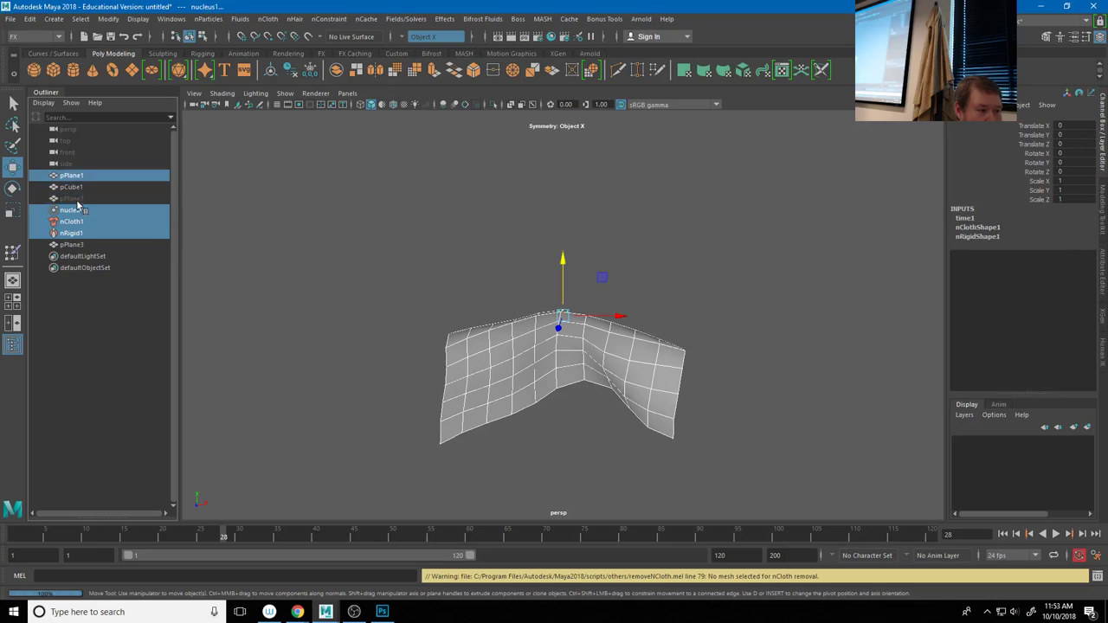
key("Delete")
Return the timeline to frame 1 and unhide the flat plane pPlane2
left_click(498, 368)
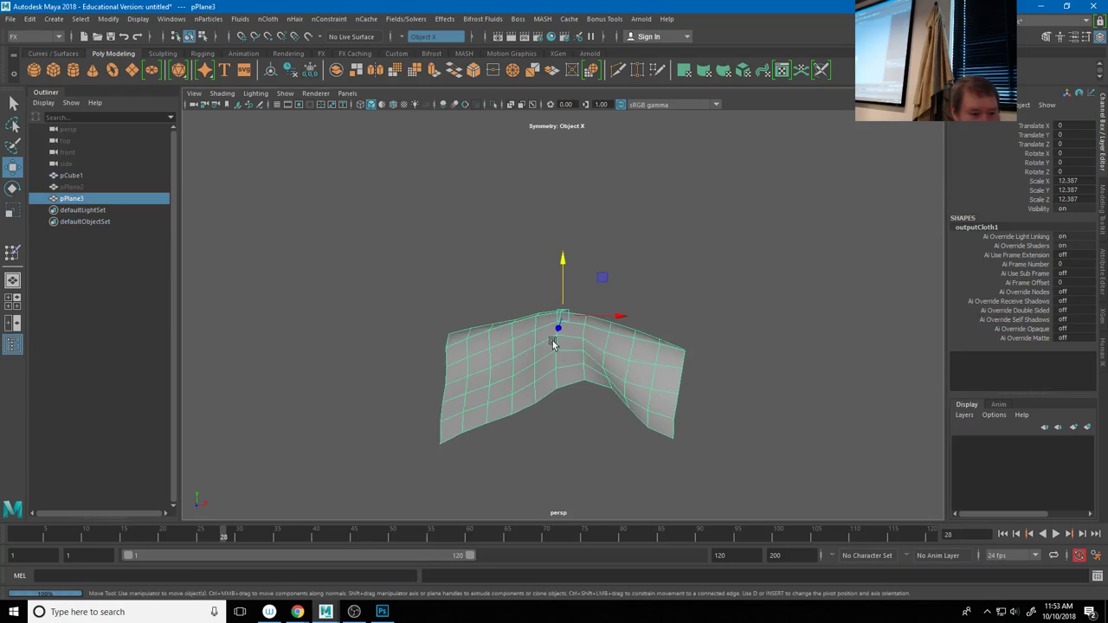
left_click_drag(79, 531, 9, 535)
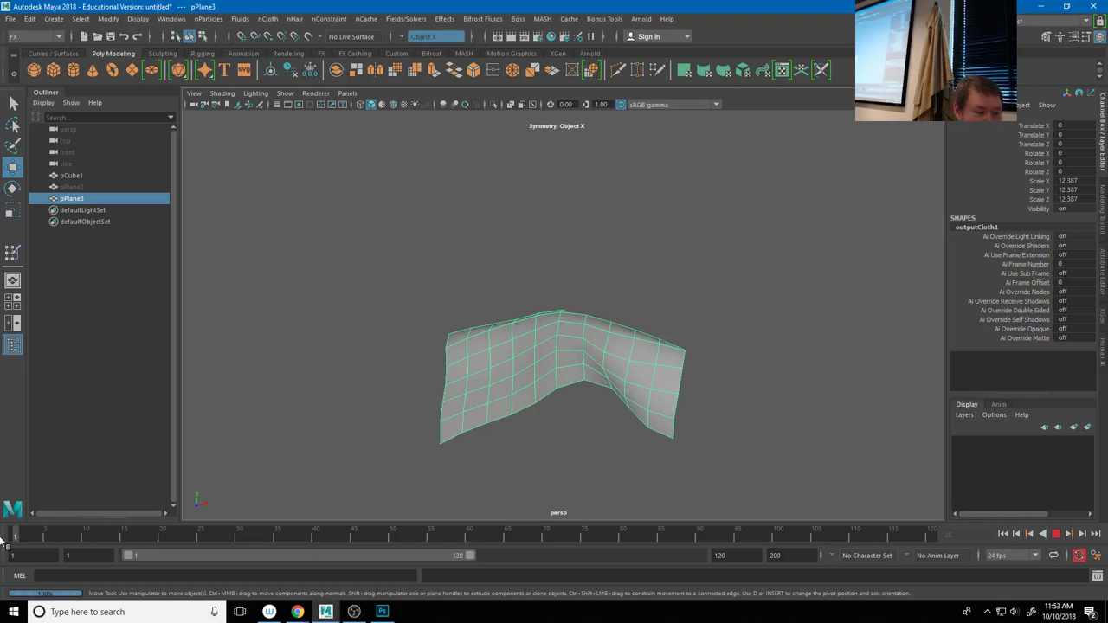
left_click(72, 187)
key("shift+h")
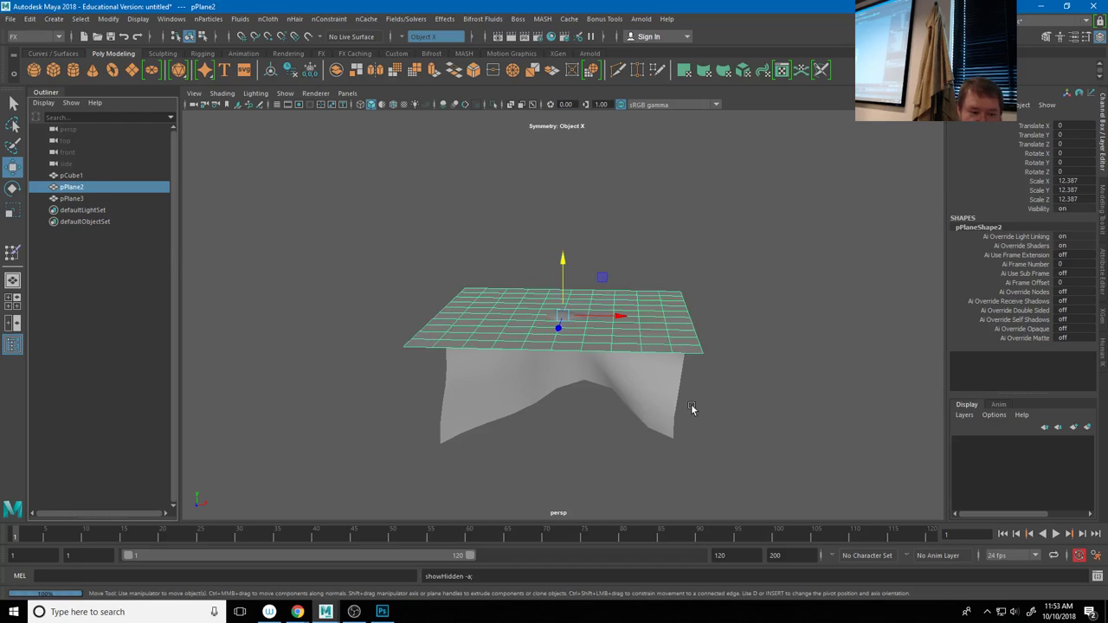
Delete the collider cube from beneath the planes
left_click_drag(783, 400, 601, 378, "alt")
left_click(791, 420)
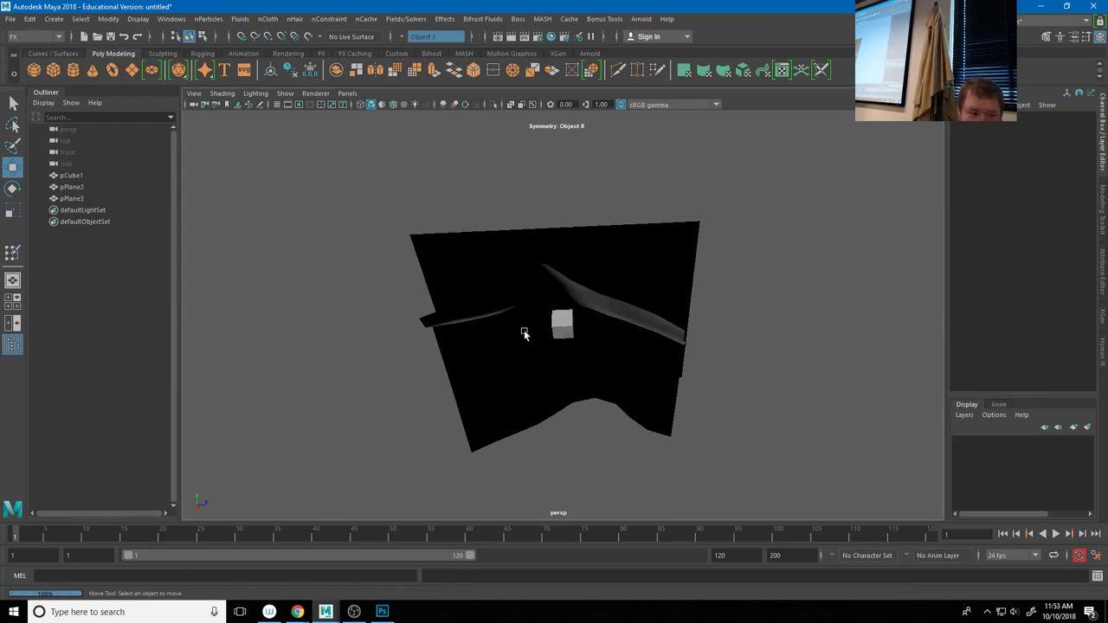
left_click(560, 323)
key("Delete")
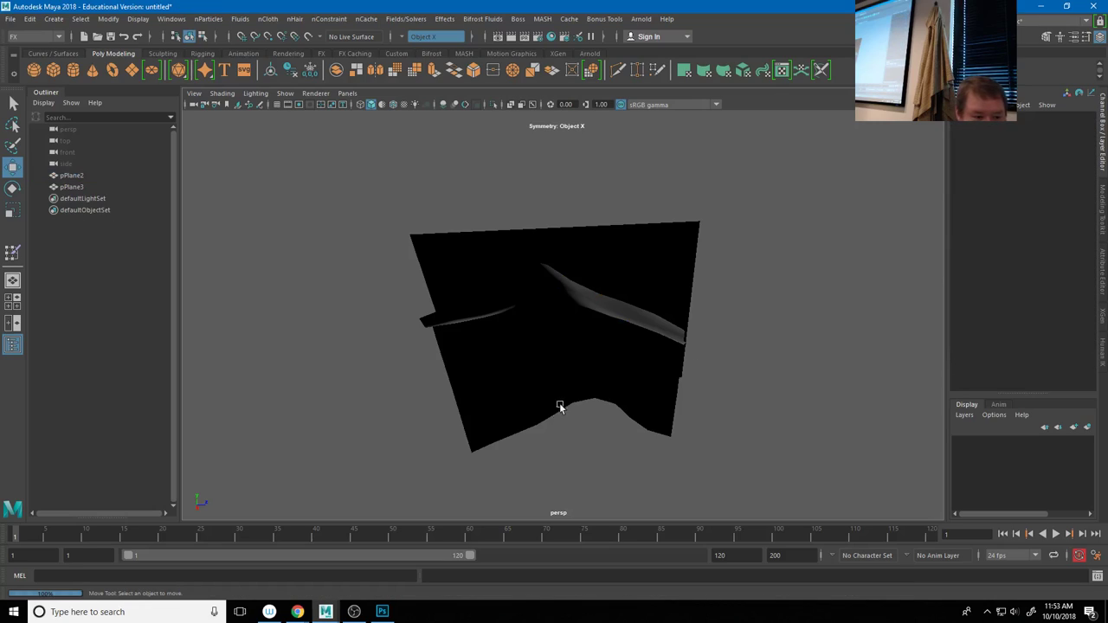
left_click_drag(514, 433, 624, 423, "alt")
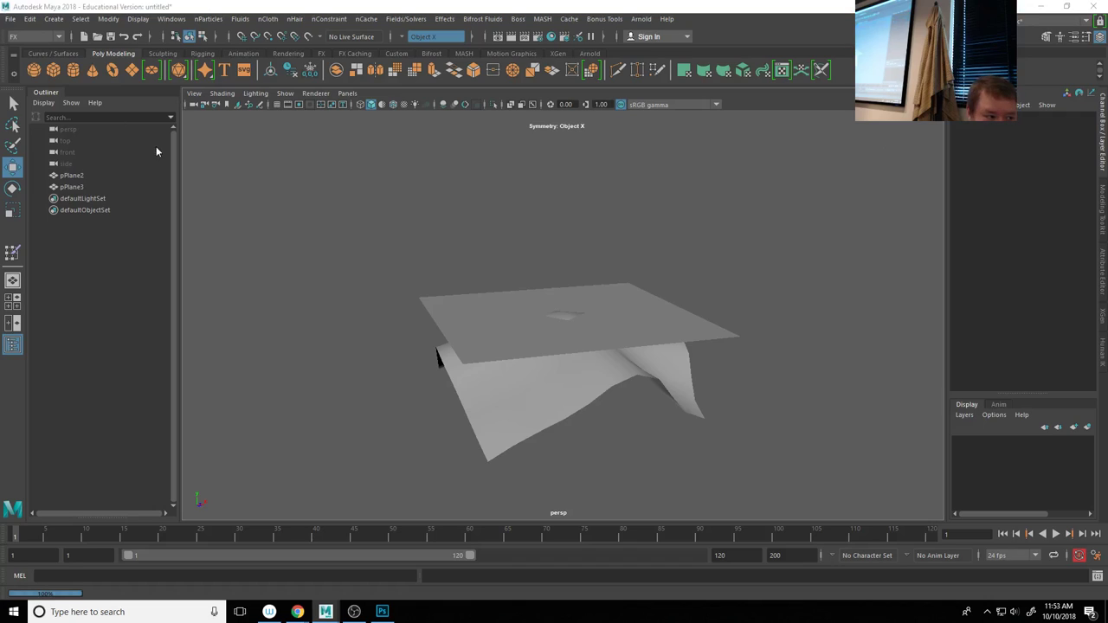
Create a blend shape on the flat plane pPlane2 with the draped pPlane3 as its target, using the Shape Editor
left_click(649, 316)
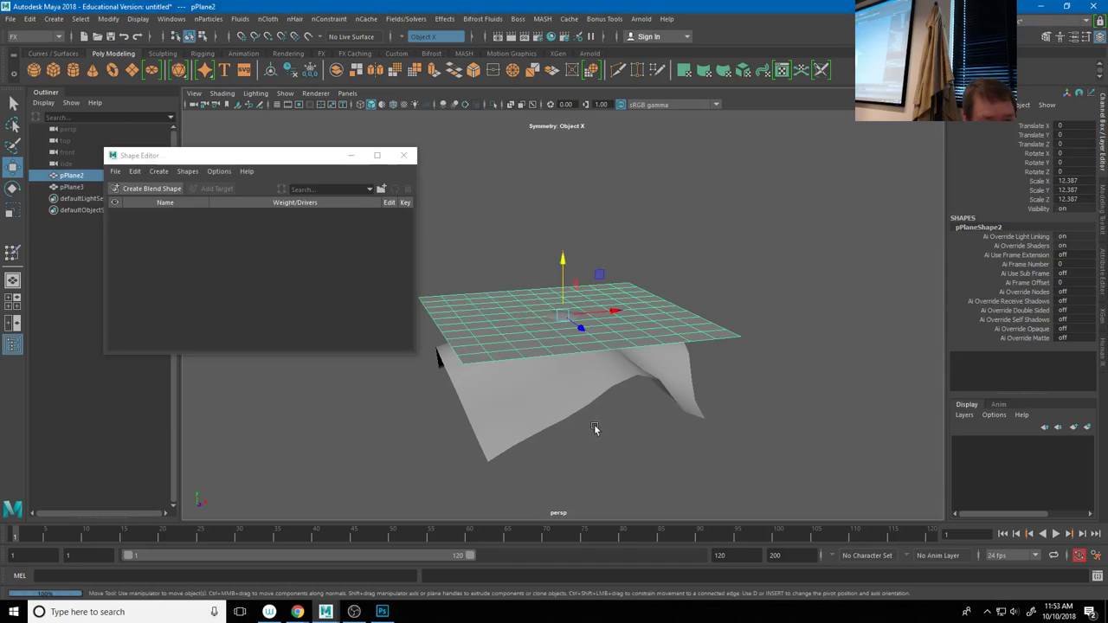
left_click(550, 388)
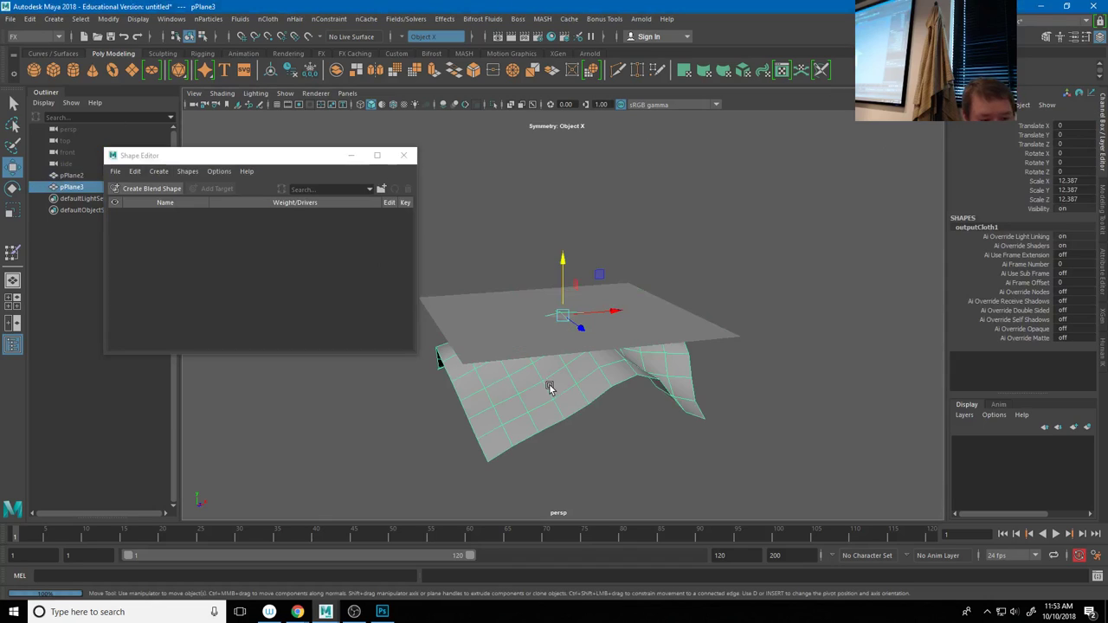
left_click(688, 325, "shift")
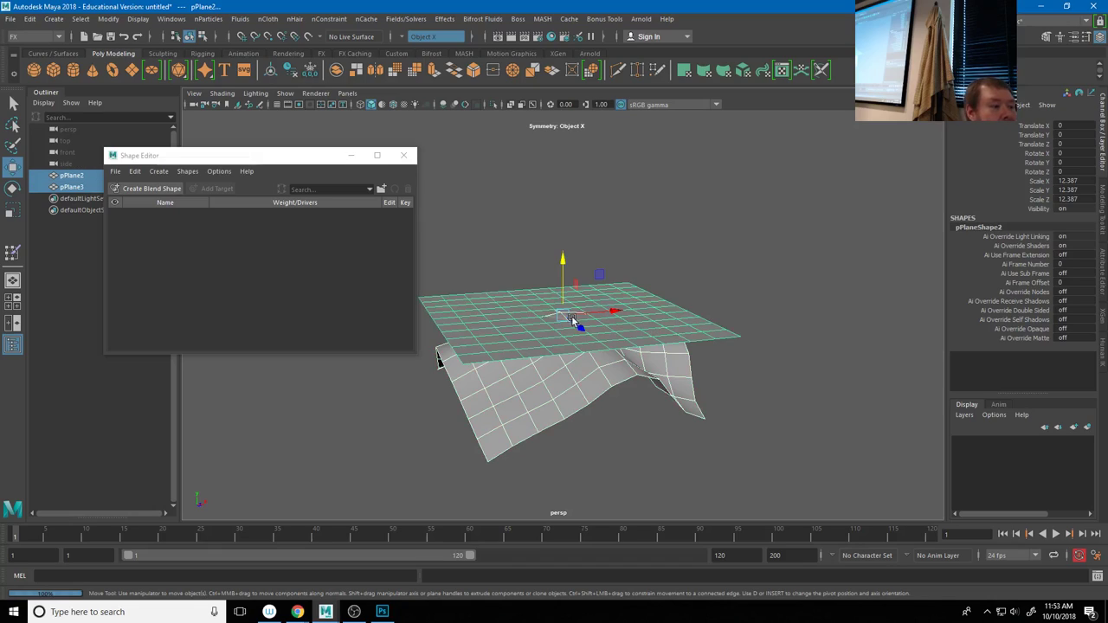
left_click(154, 189)
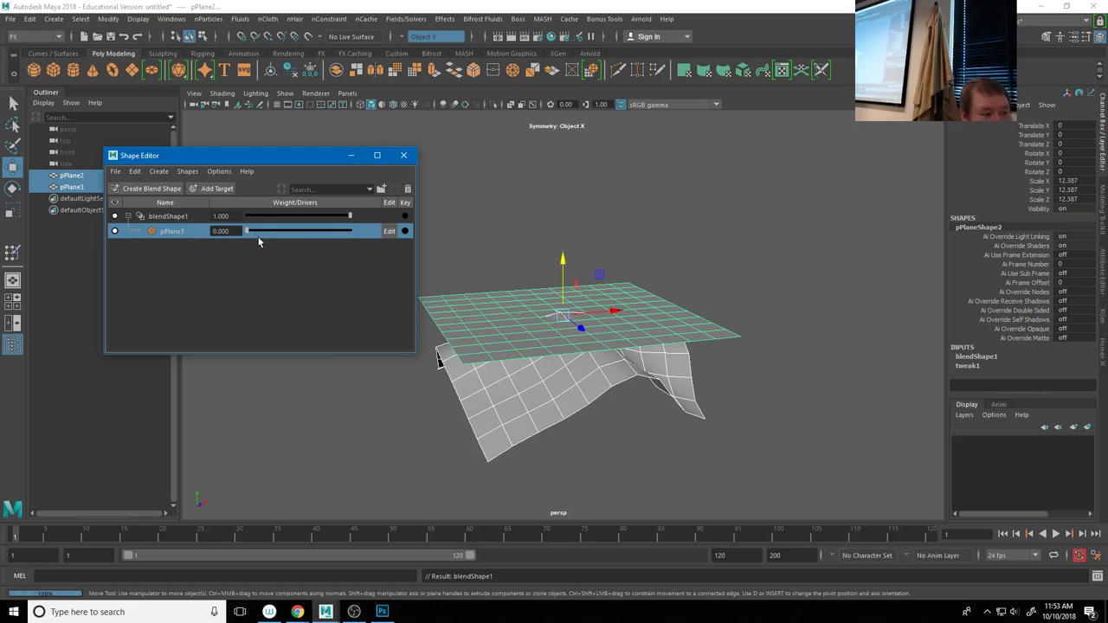
Hide the draped target plane pPlane3
left_click(603, 394)
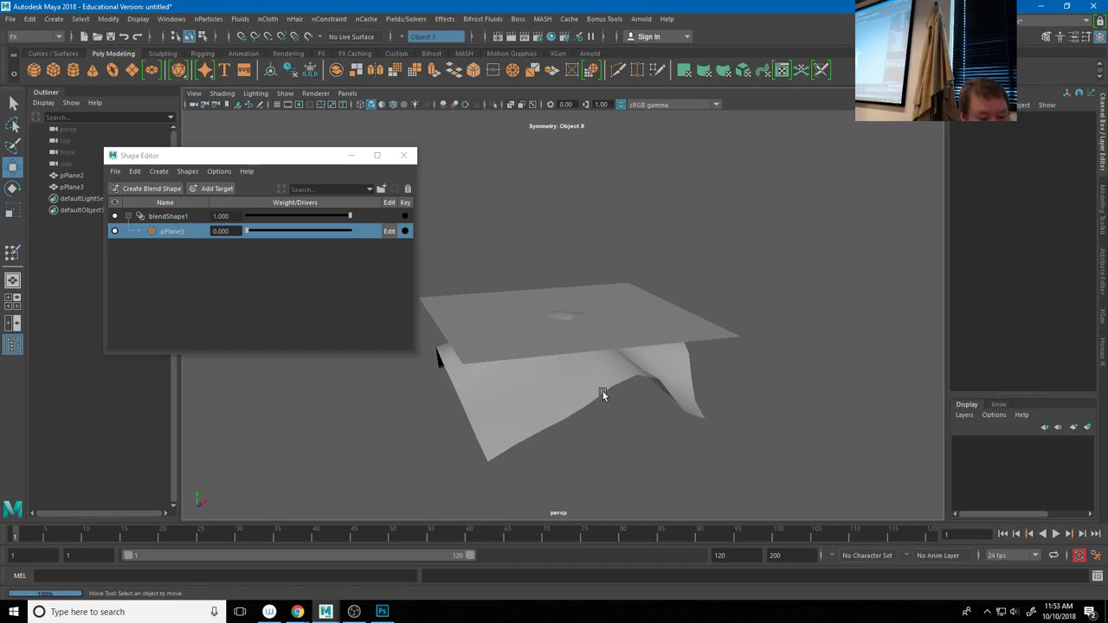
left_click(603, 394)
key("ctrl+h")
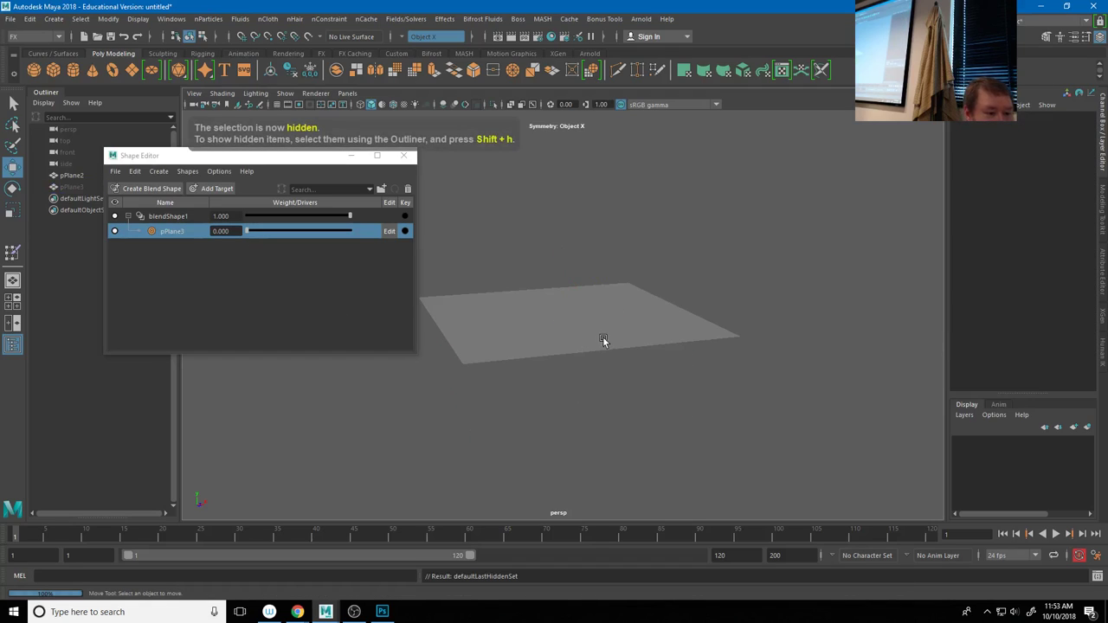
Test the blend shape on pPlane2 by raising the pPlane3 target weight to 1 and bringing it back to 0
left_click(600, 341)
left_click_drag(247, 231, 386, 247)
mouse_move(239, 231)
left_mouse_down()
mouse_move(389, 259)
mouse_move(205, 245)
mouse_move(437, 250)
mouse_move(421, 250)
left_mouse_up()
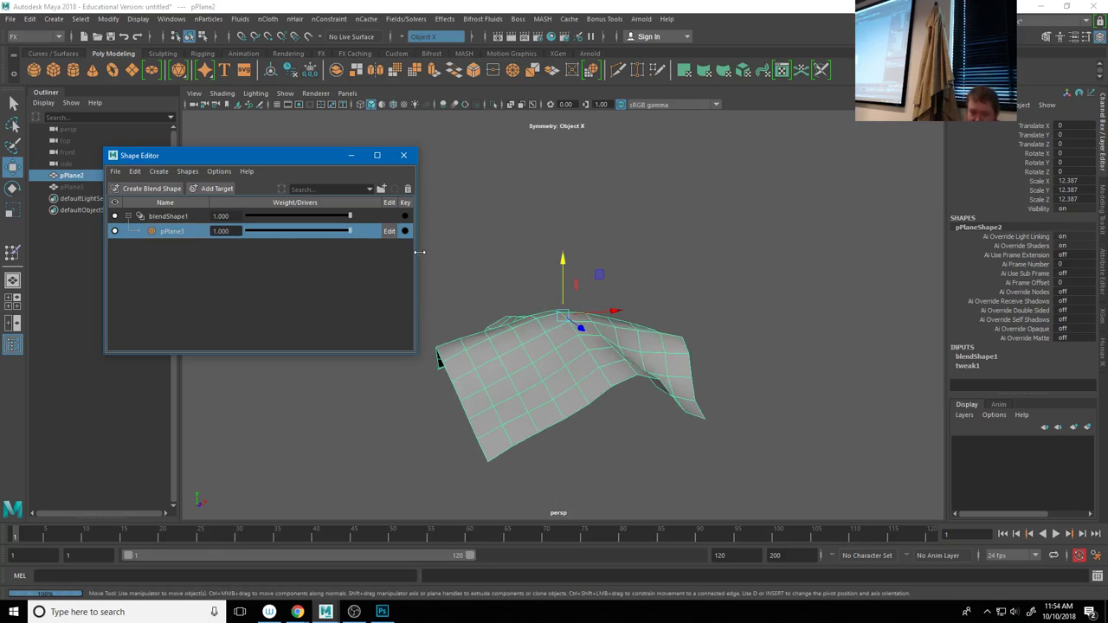
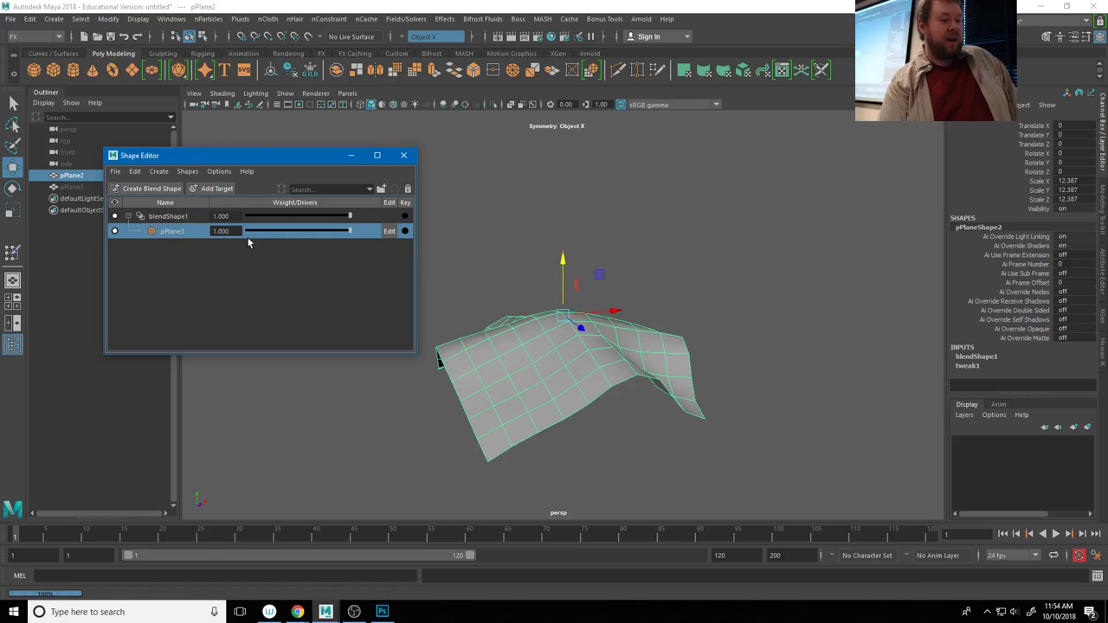
left_click_drag(310, 243, 364, 237)
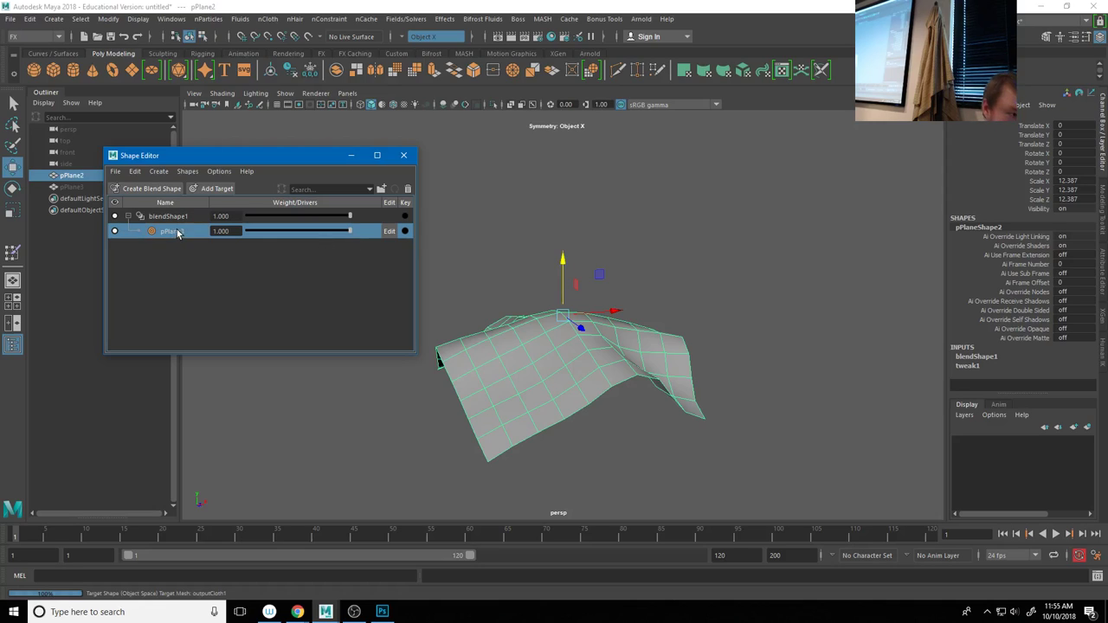
left_click_drag(346, 232, 246, 232)
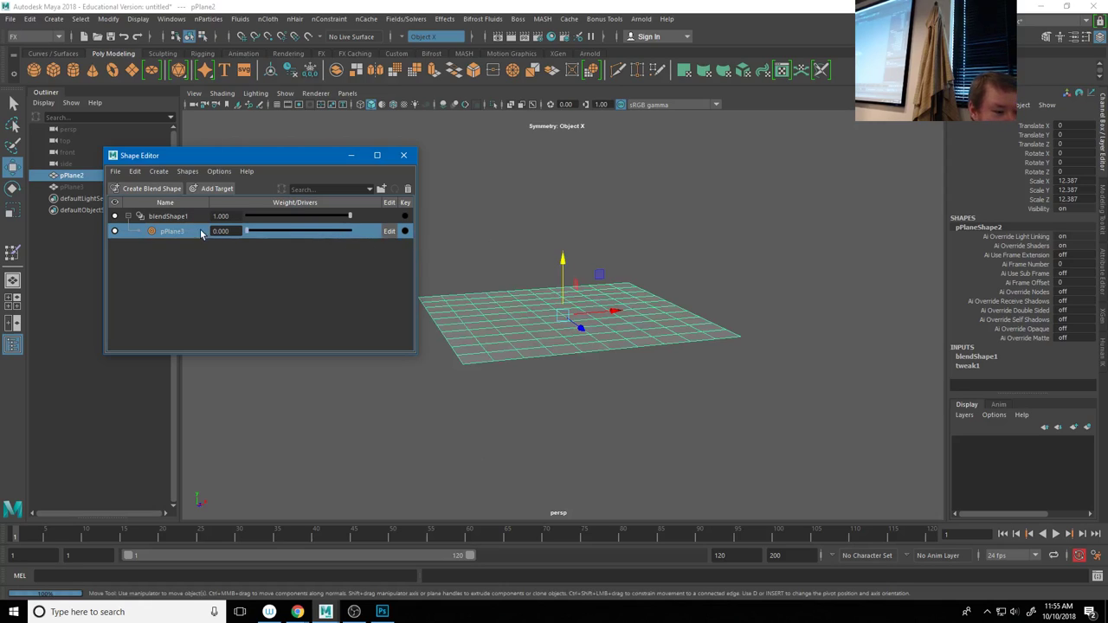
Create a NURBS circle at the centre of the plane as a control curve
left_click(52, 54)
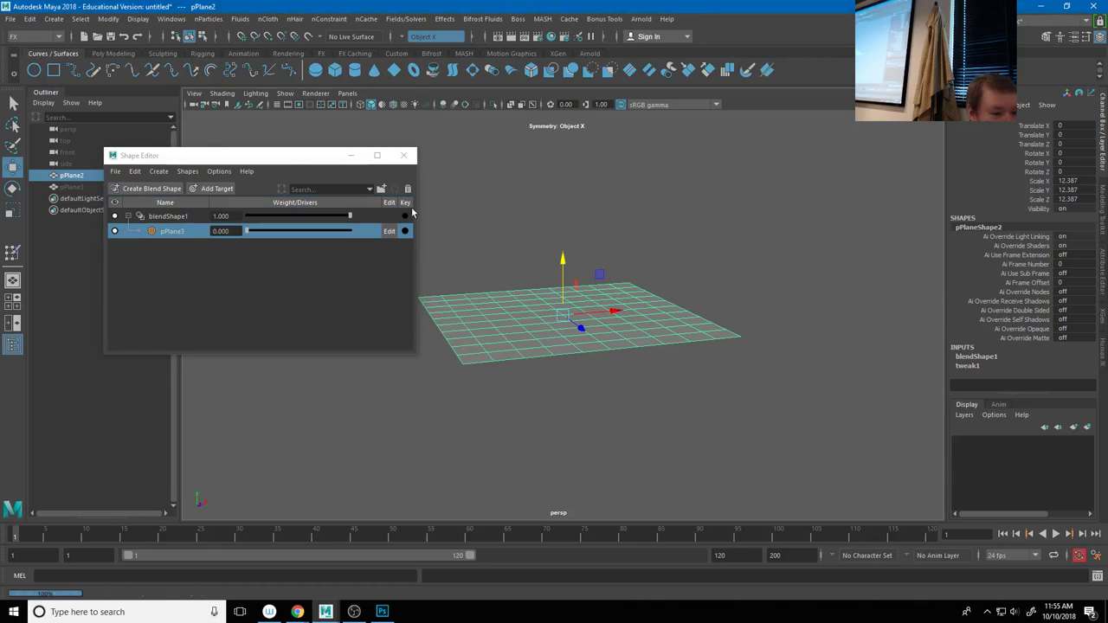
left_click(34, 70)
left_click_drag(547, 349, 602, 323, "alt")
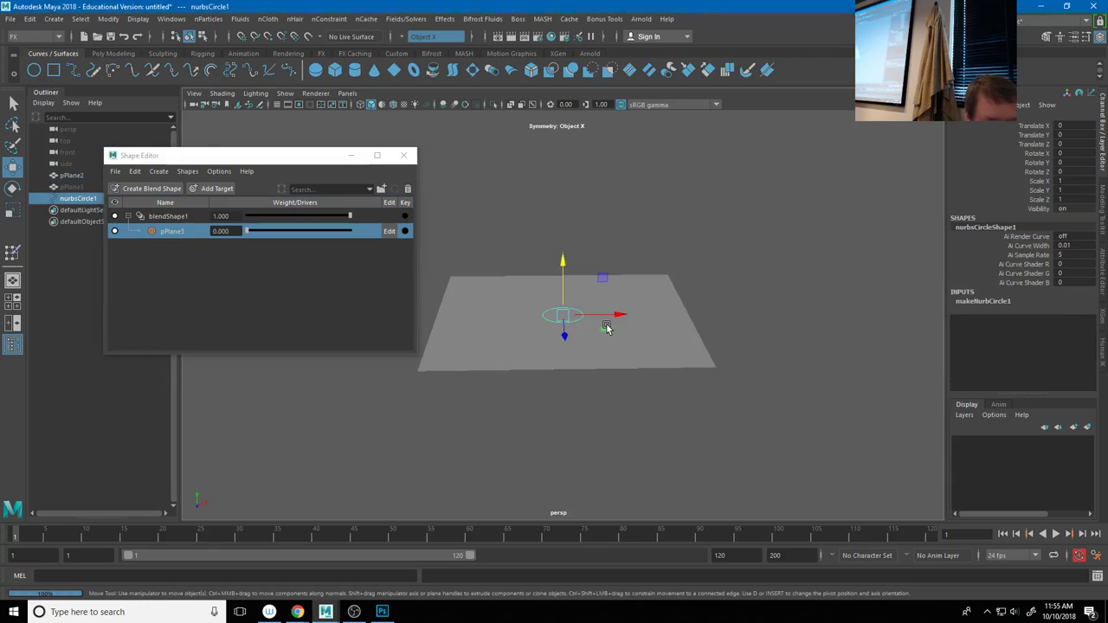
Rotate the circle 90 degrees in X and move it beside the plane to about 9.8 in X
key("e")
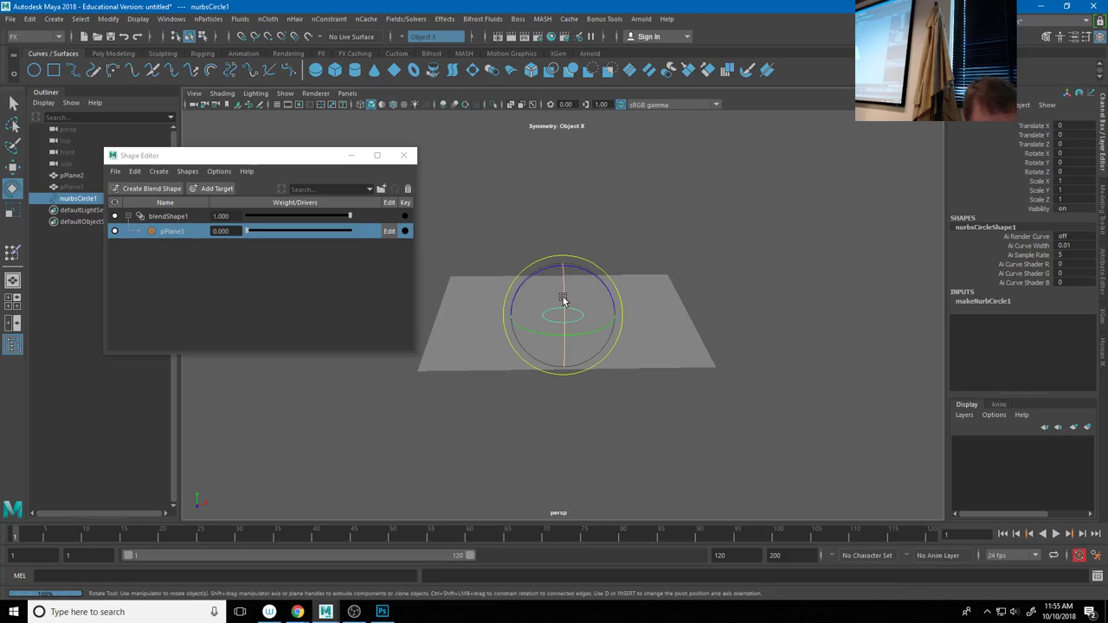
left_click_drag(563, 299, 564, 377)
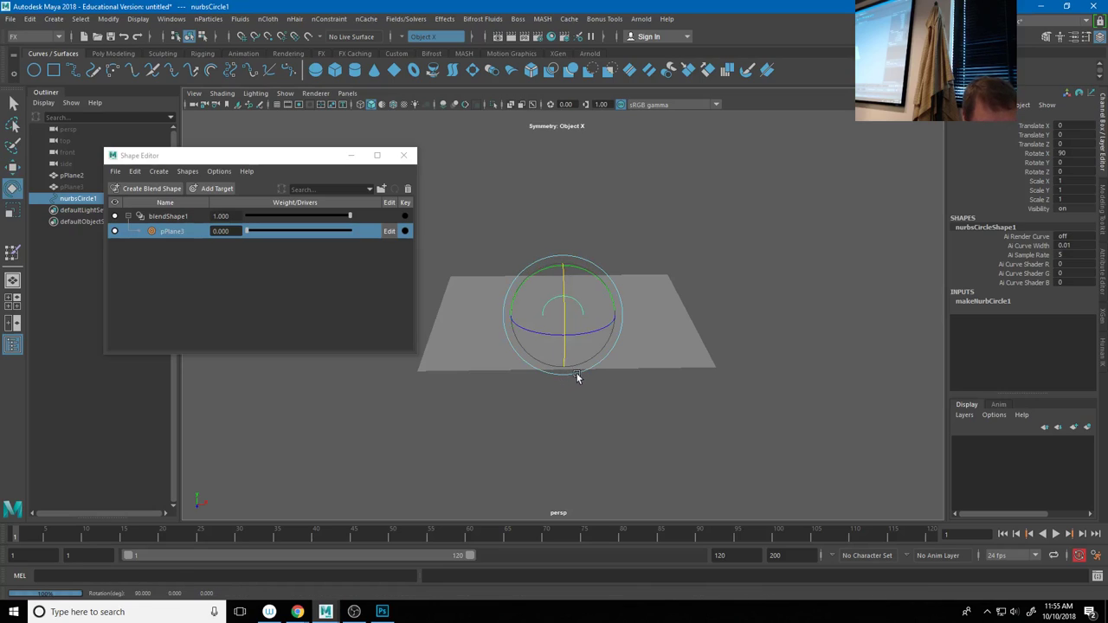
key("w")
left_click_drag(606, 315, 779, 333)
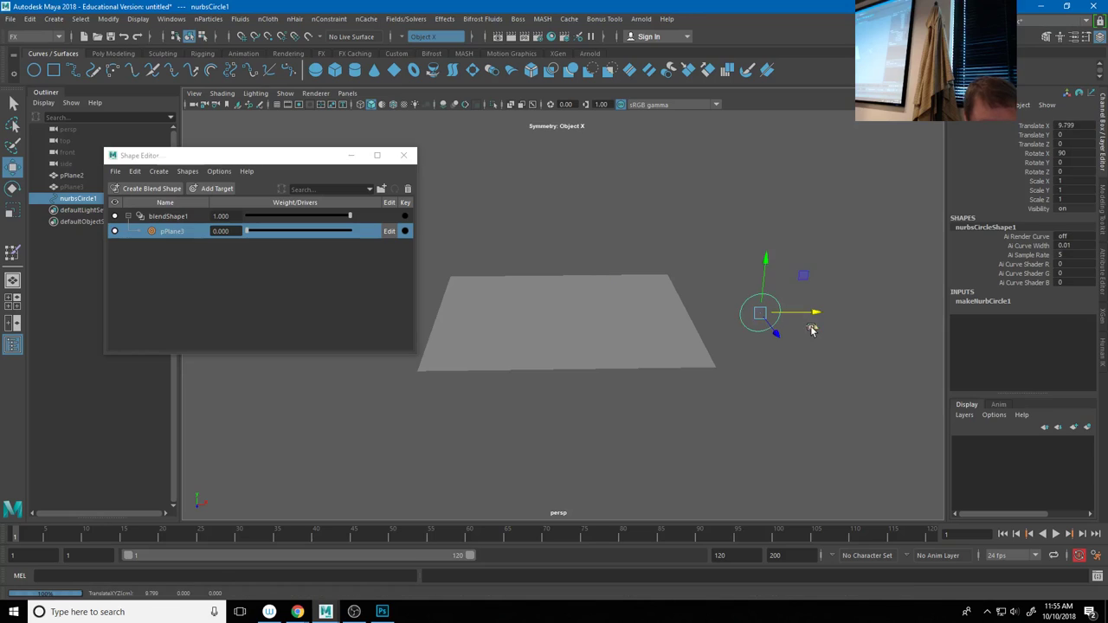
Freeze the transformations of the circle beside the plane
mouse_move(708, 346)
left_mouse_down("alt")
mouse_move(721, 355)
mouse_move(709, 360)
left_mouse_up("alt")
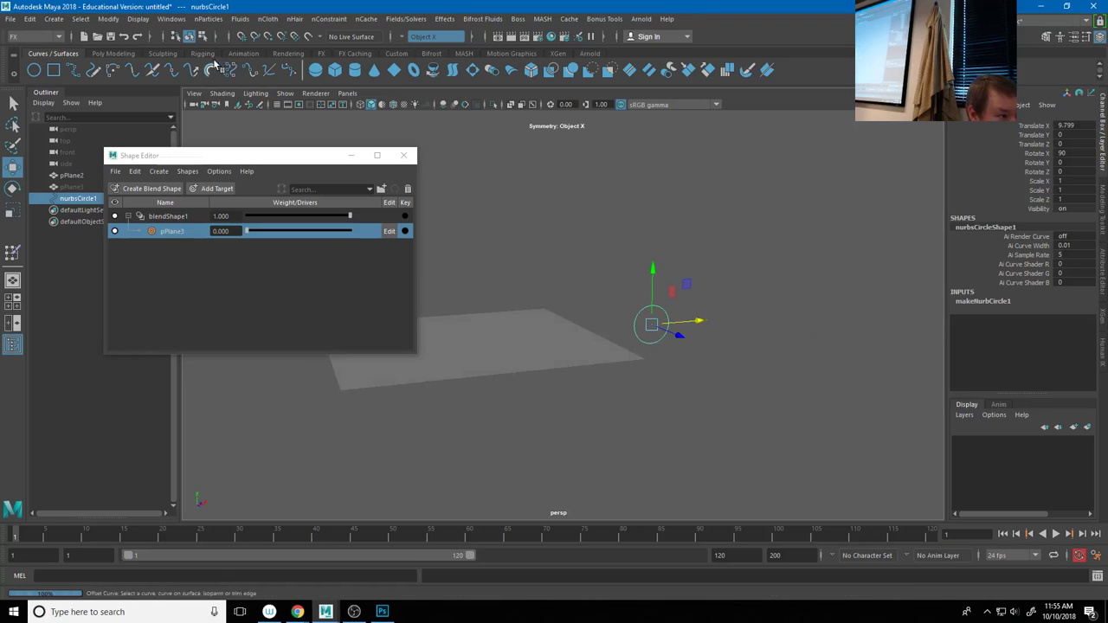
left_click(109, 19)
left_click(149, 71)
left_click_drag(848, 309, 730, 361, "alt")
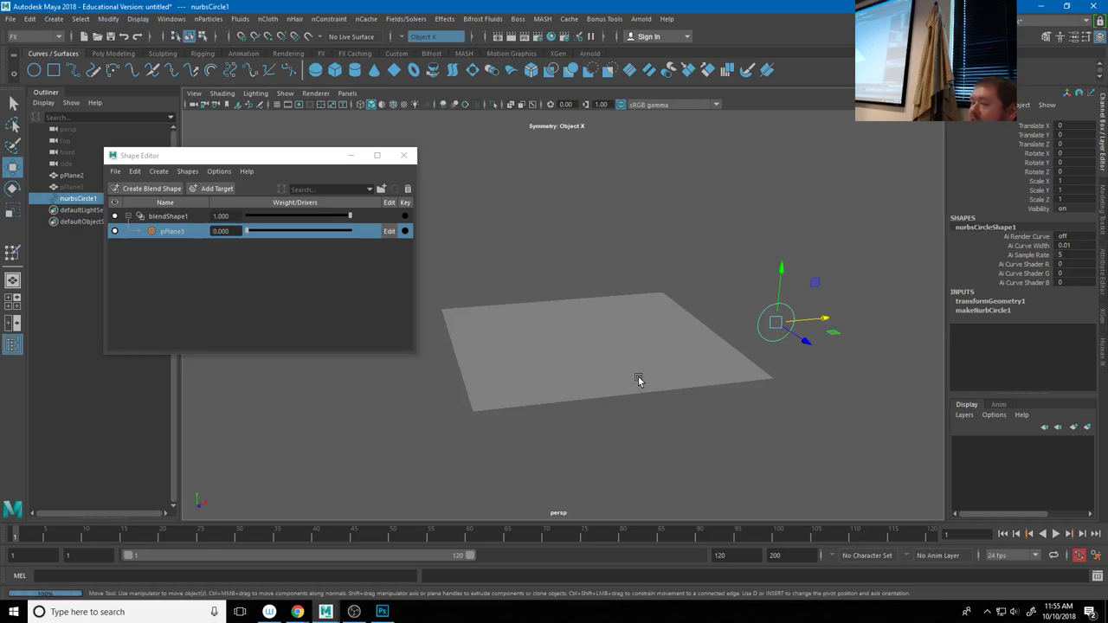
Open the Connection Editor with nurbsCircle1 as the source and expand its translate attributes
left_click(171, 19)
mouse_move(196, 61)
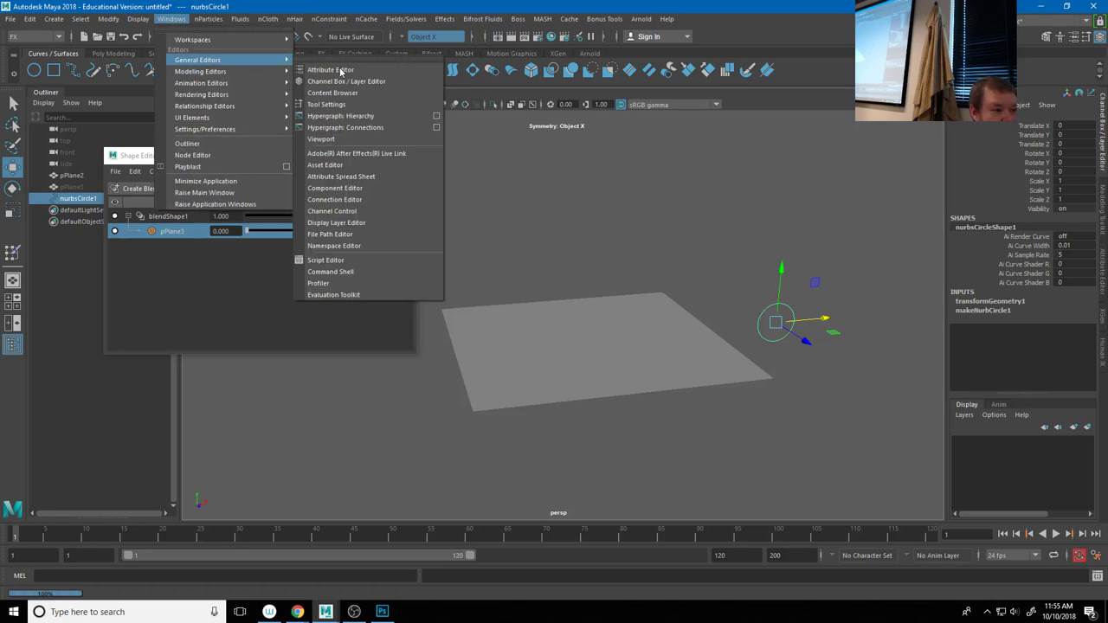
left_click(344, 201)
scroll(464, 403, "down", 8)
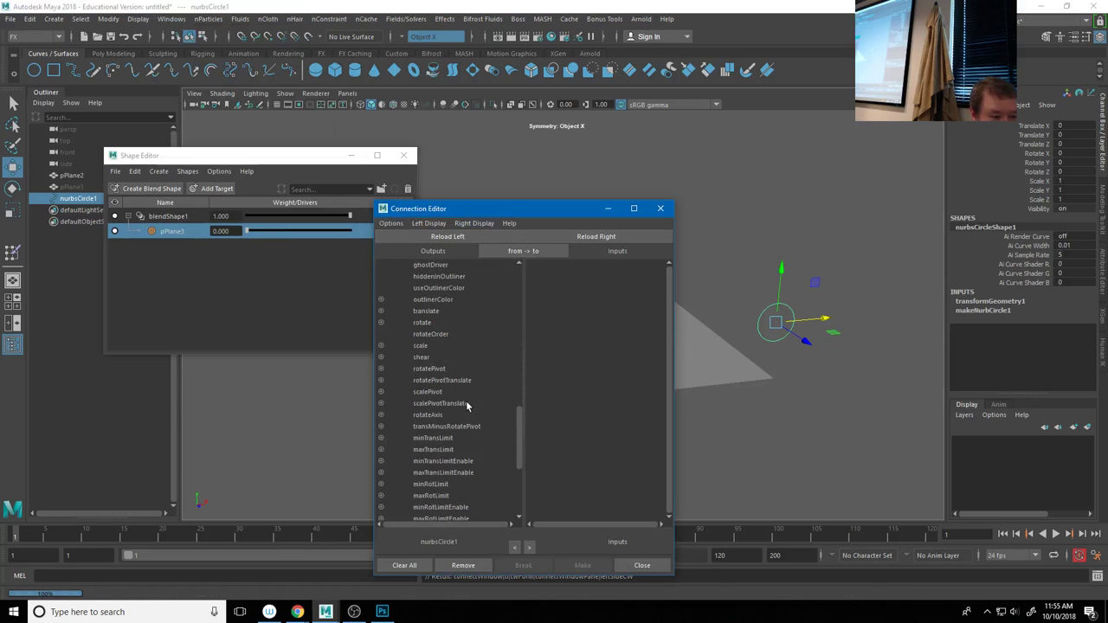
scroll(464, 403, "up", 10)
left_click_drag(791, 284, 791, 180)
key("ctrl+z")
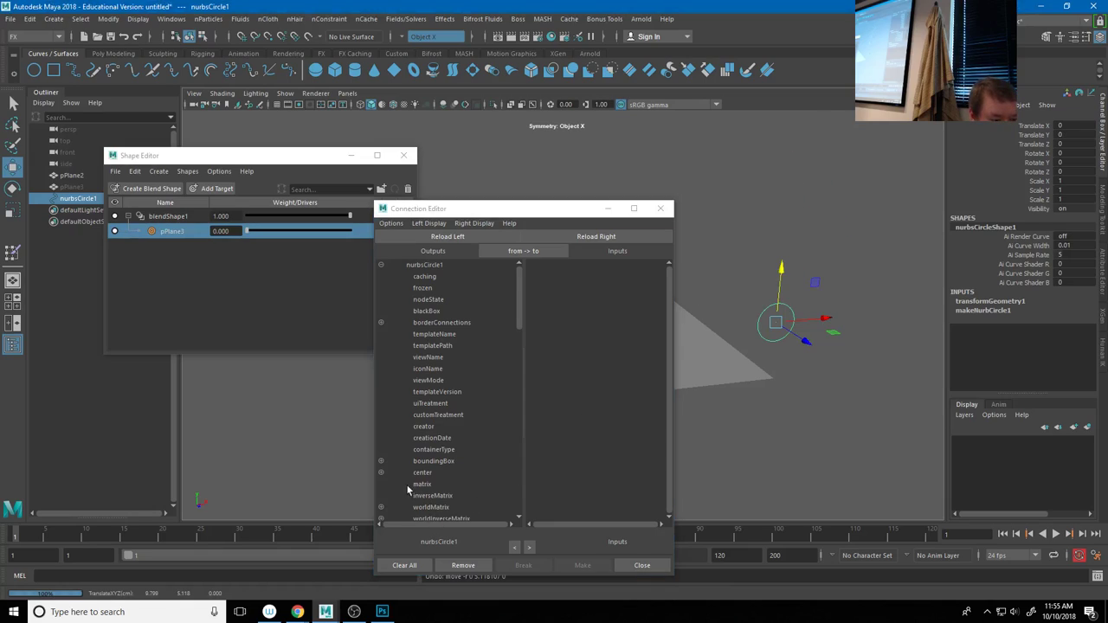
scroll(401, 371, "down", 10)
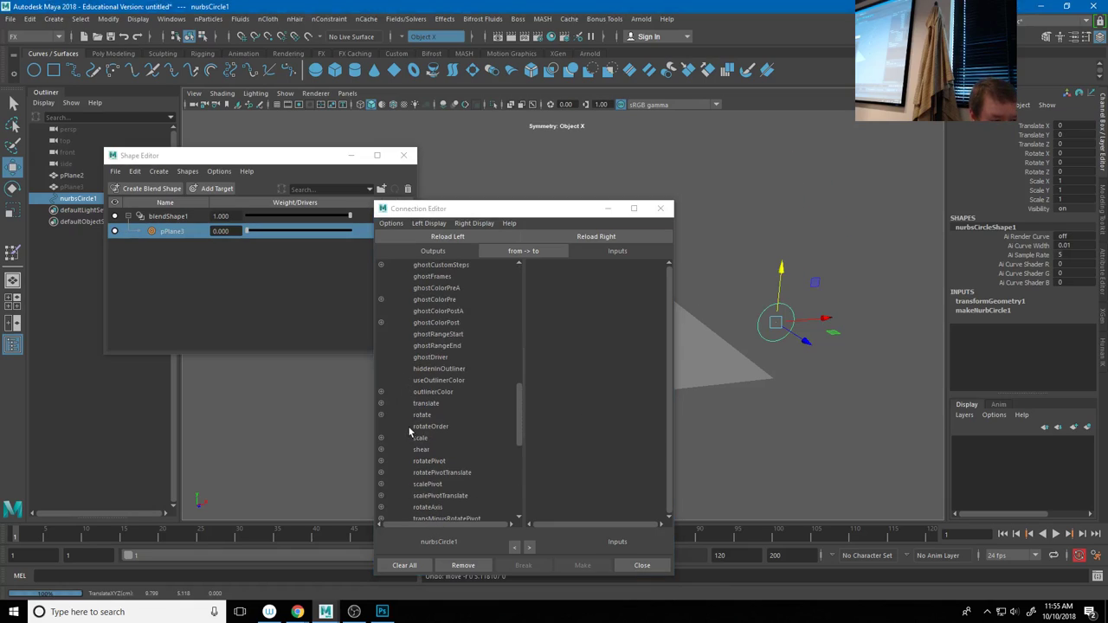
left_click(380, 403)
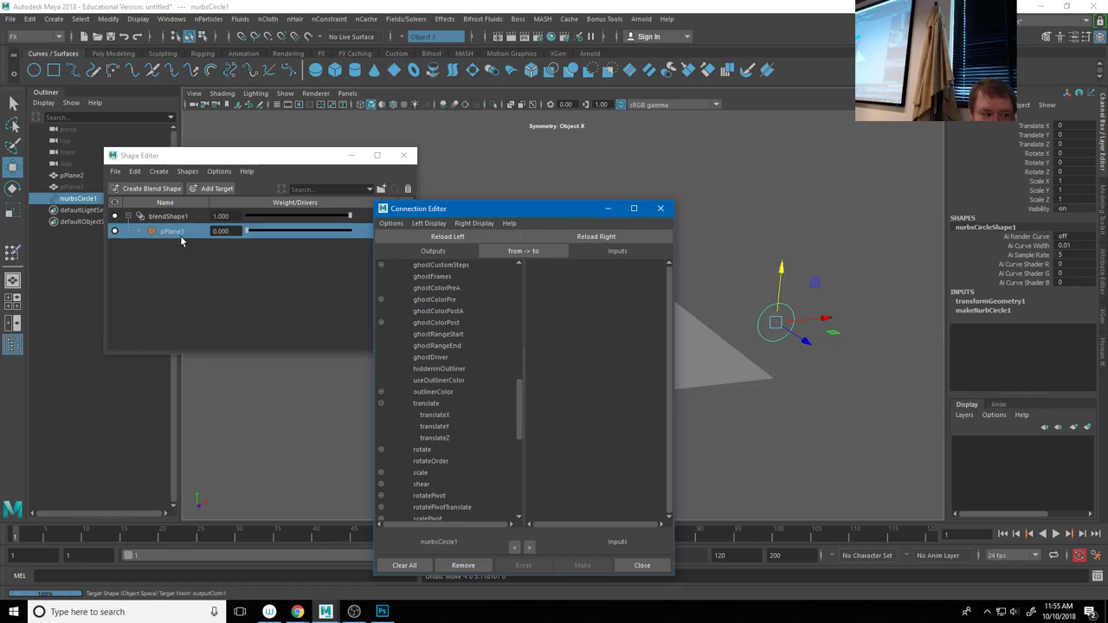
Load pPlane2 with its blendShape1 node as the destination in the Connection Editor
left_click(195, 307)
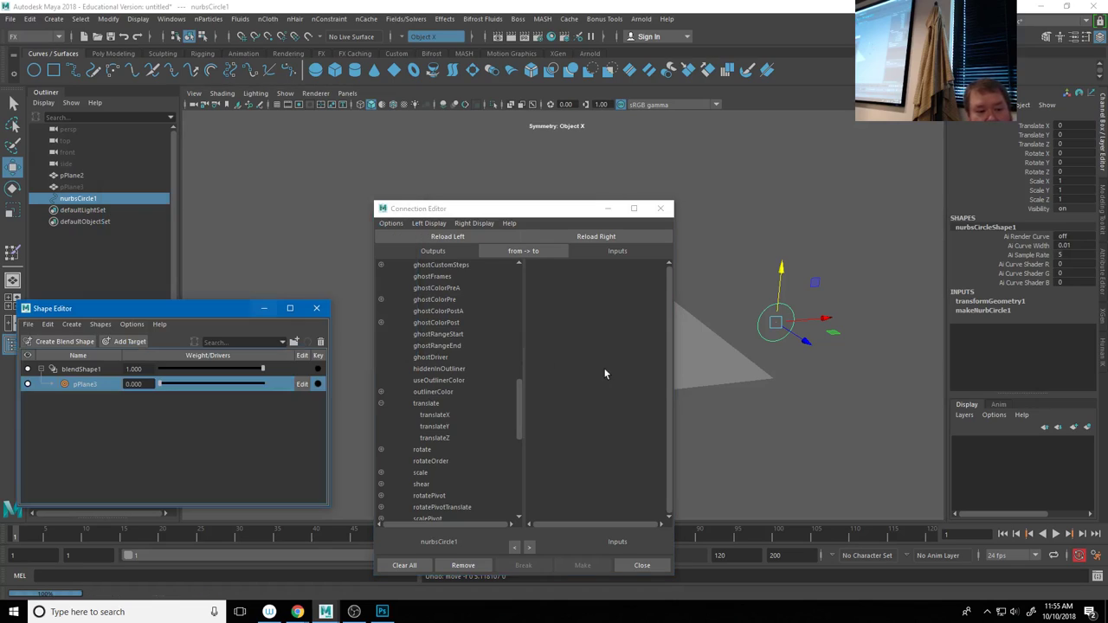
left_click(715, 362)
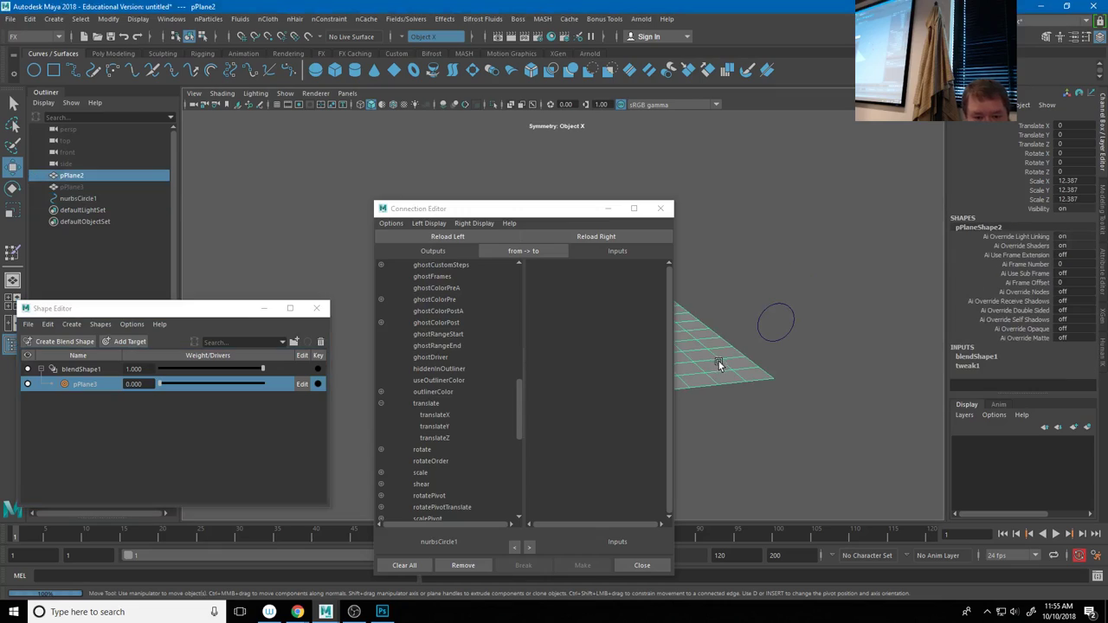
left_click(994, 360)
left_click(595, 237)
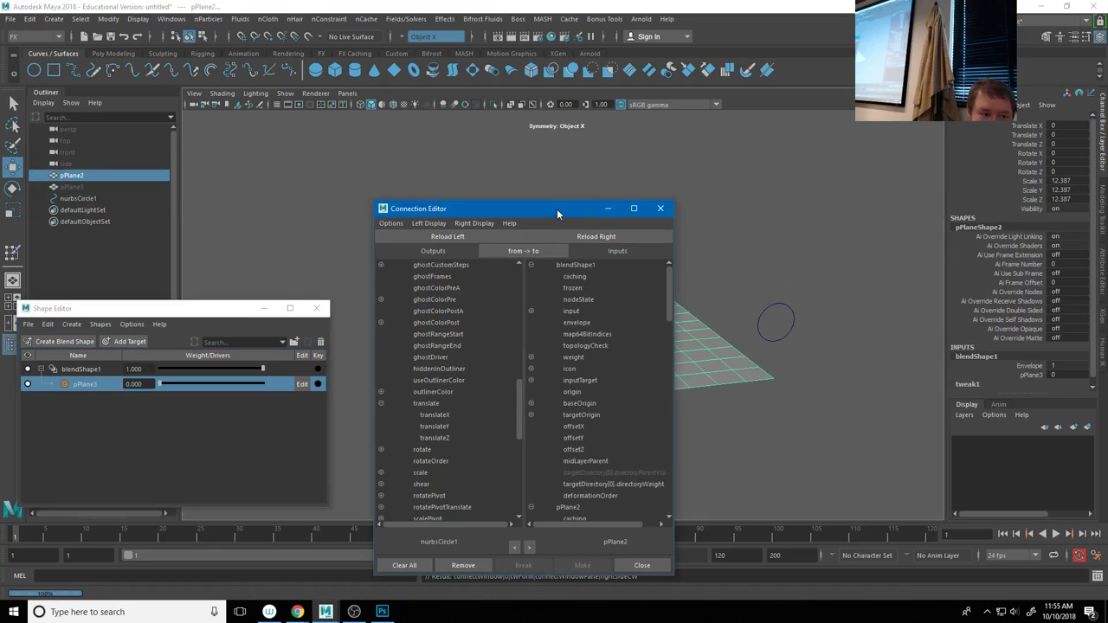
Connect the circle's translateY to the pPlane3 weight of blendShape1 and close the Connection Editor
left_click_drag(558, 214, 411, 103)
left_click(384, 202)
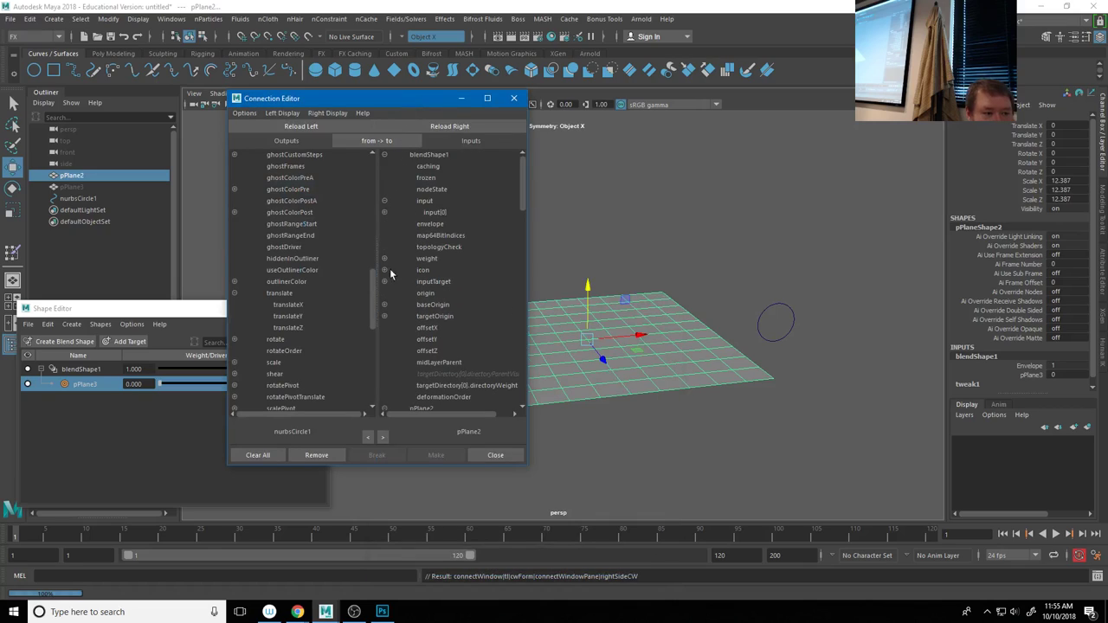
left_click(385, 213)
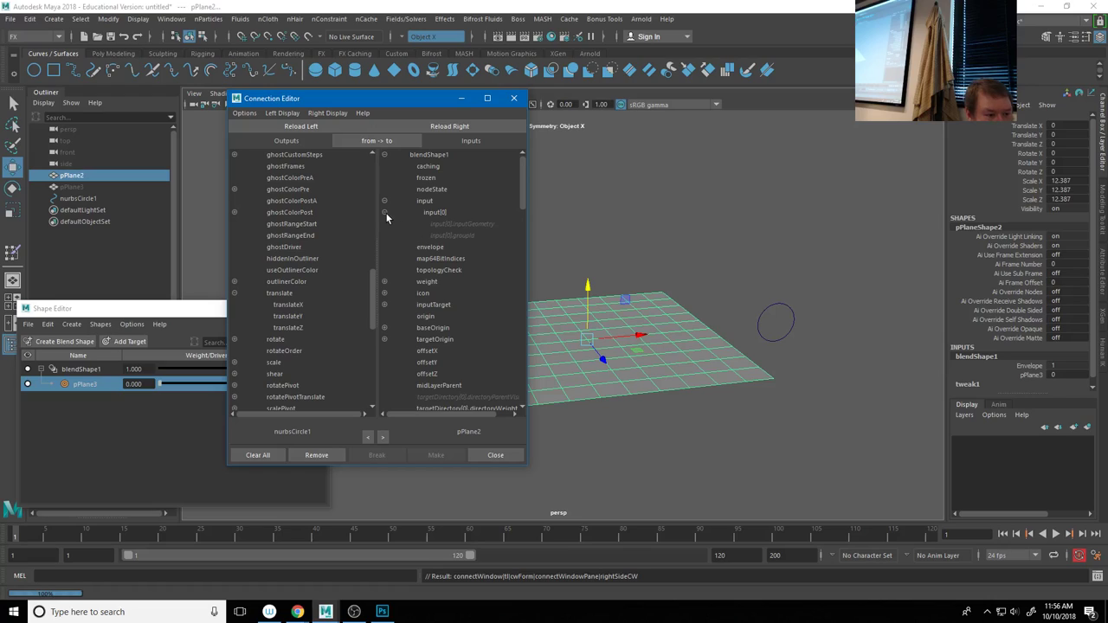
left_click(386, 212)
left_click(385, 258)
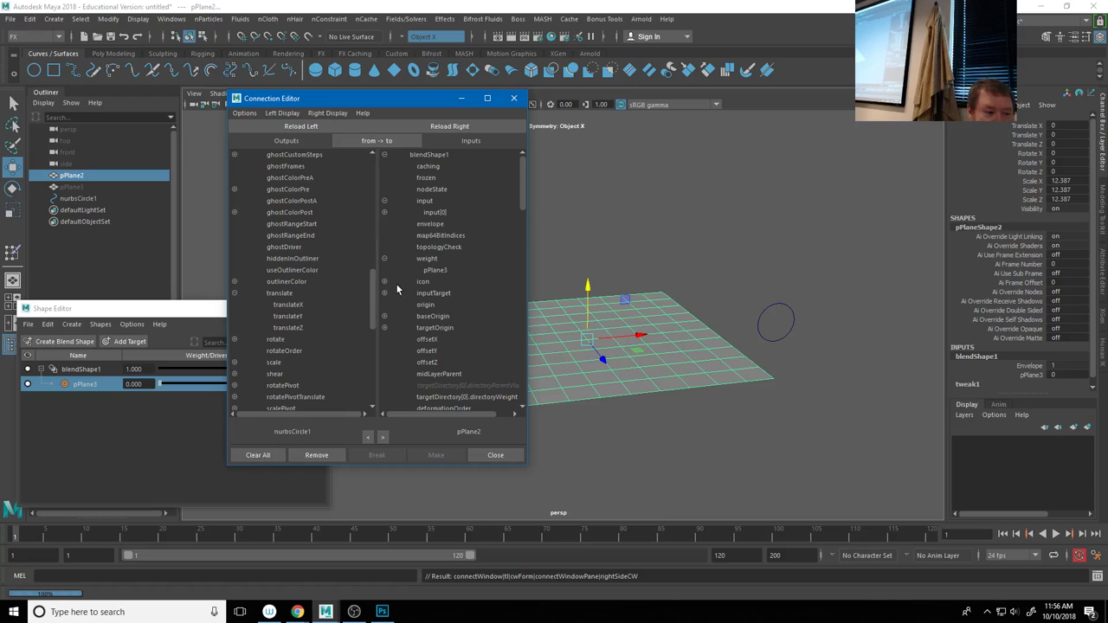
left_click(289, 317)
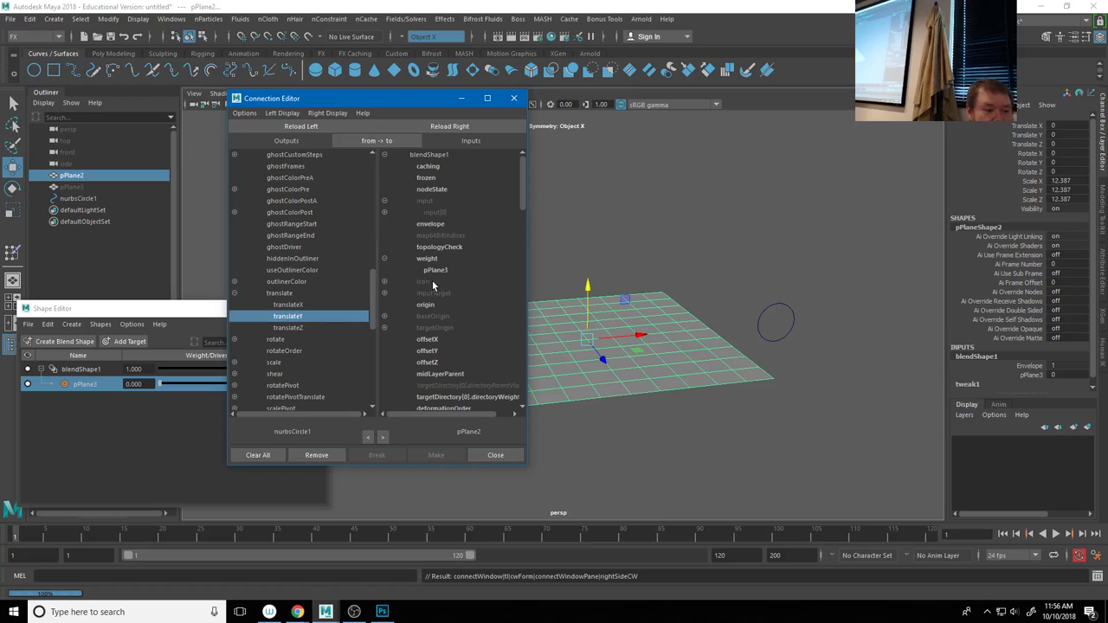
left_click(442, 271)
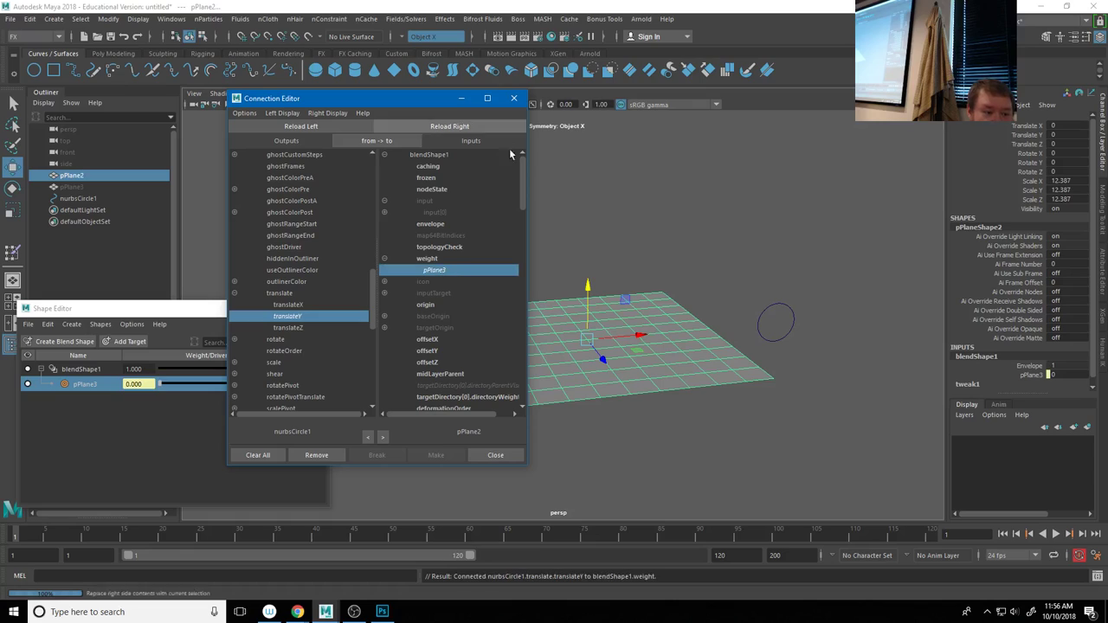
left_click(505, 456)
Test the driven blend shape by moving the circle up and down in Y, and undo the moves
left_click(780, 310)
middle_click_drag(781, 310, 781, 250)
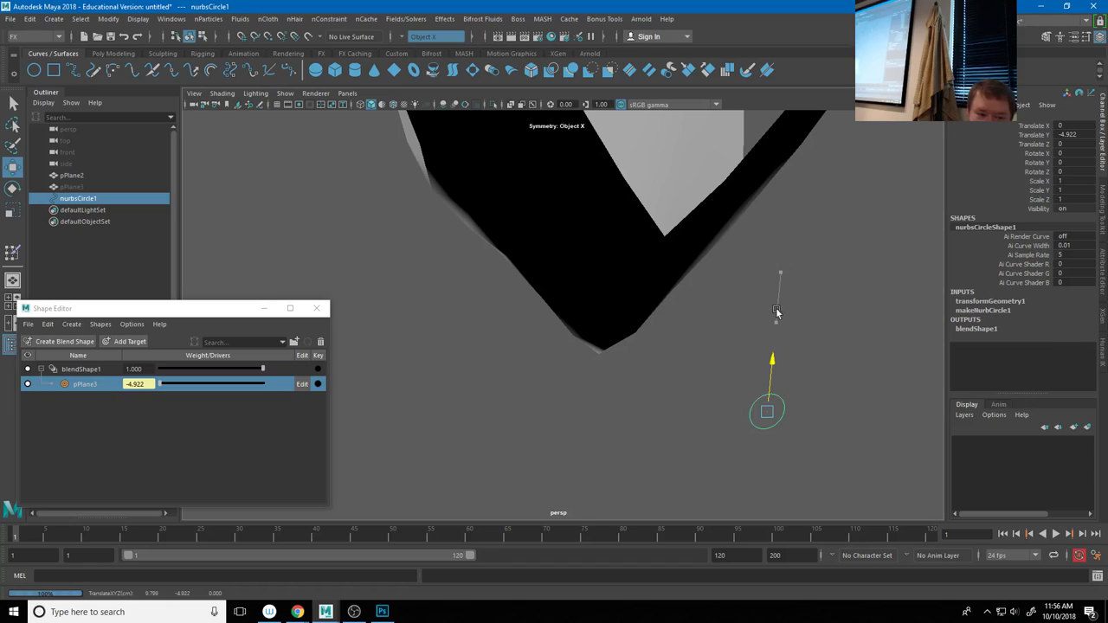
middle_click_drag(777, 312, 744, 317)
key("ctrl+z")
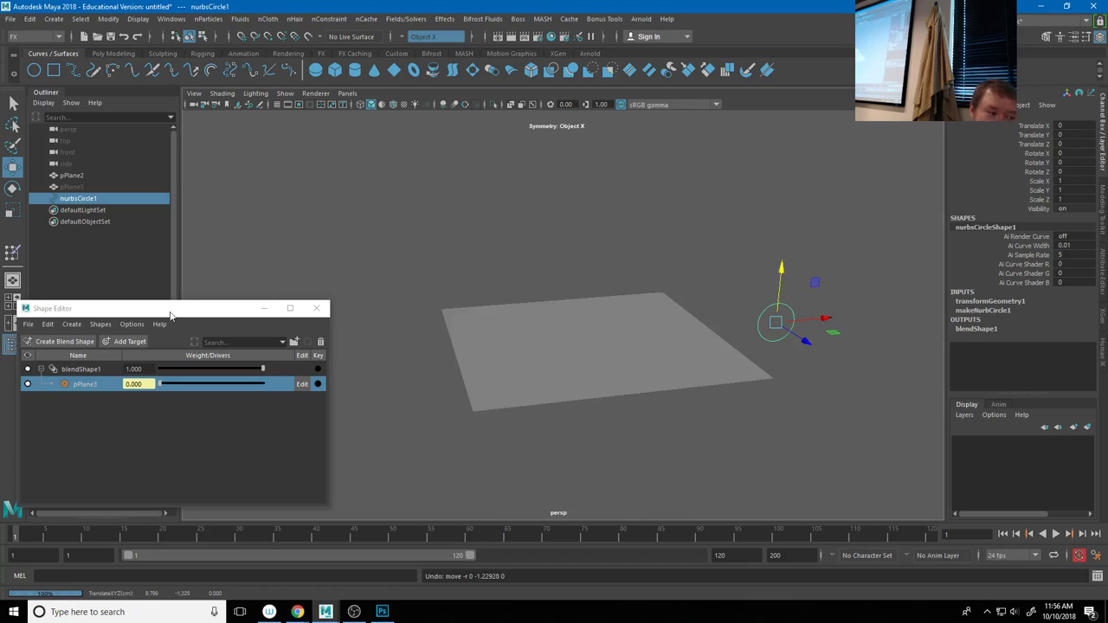
Break the connection driving the pPlane3 weight of blendShape1 and clear the selection
left_click_drag(170, 308, 227, 192)
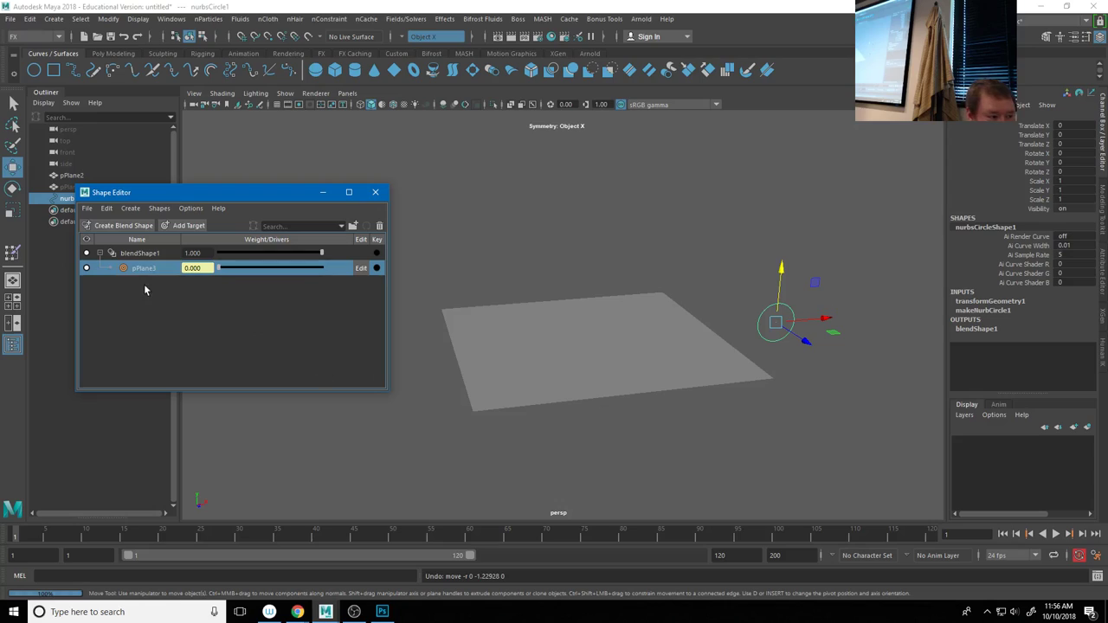
left_click(1004, 329)
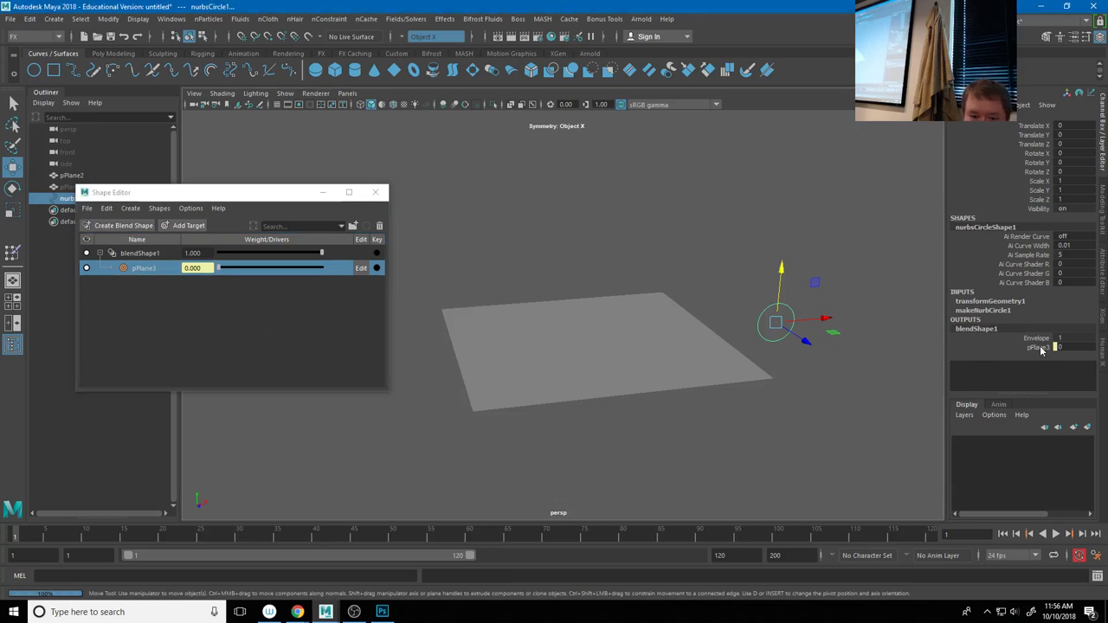
right_click(1041, 350)
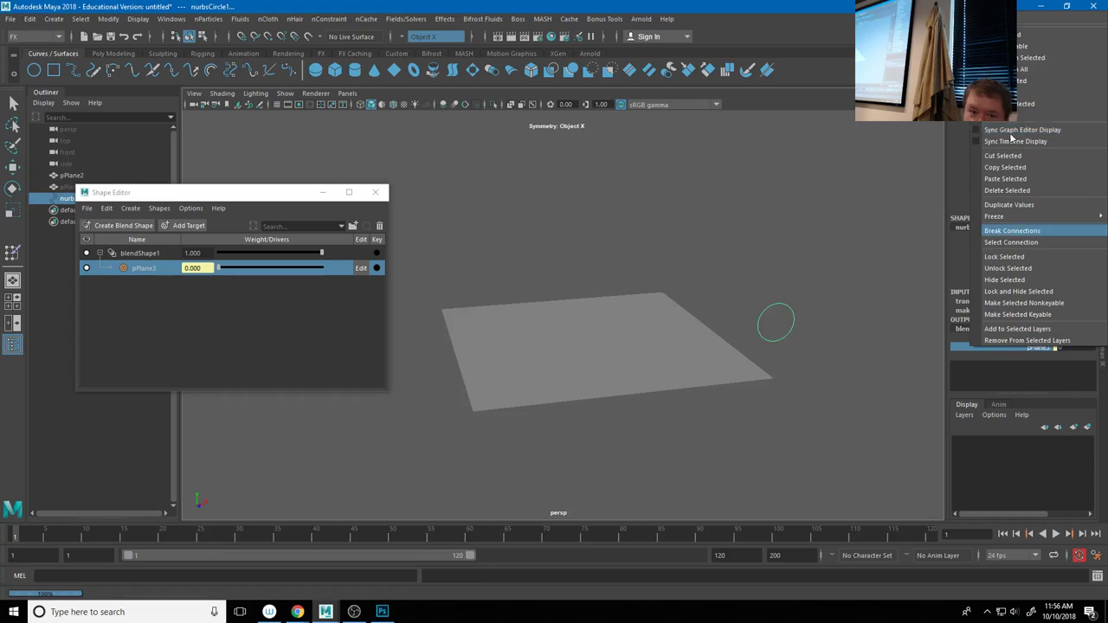
left_click(997, 243)
left_click(870, 195)
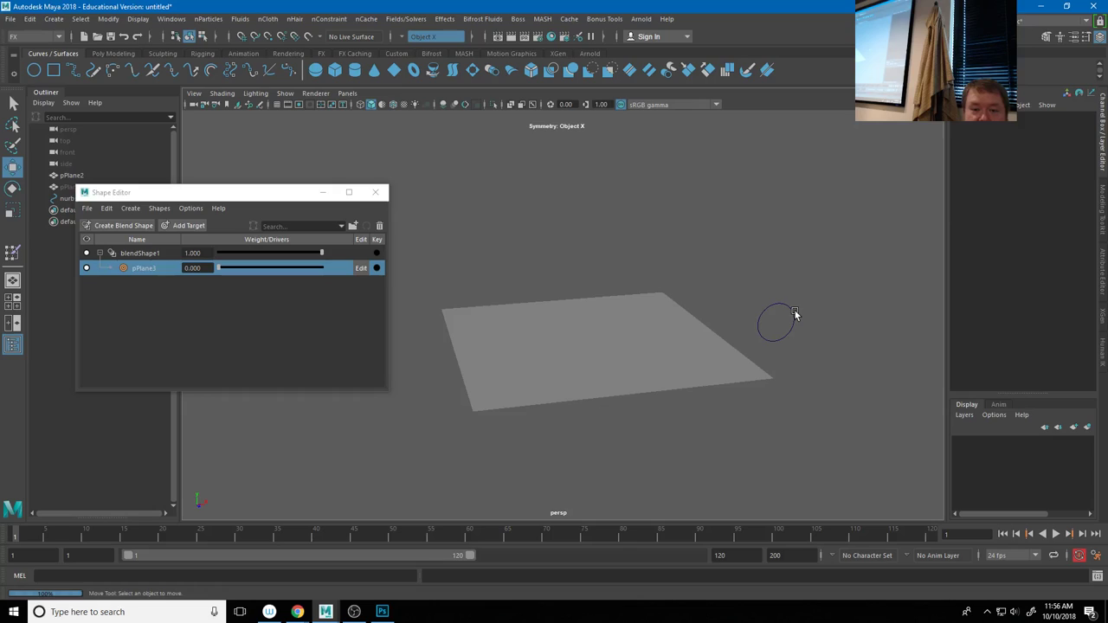
Add a keyable scalar float attribute named Blend1 with default 0 to the NURBS circle
left_click(792, 317)
left_click(107, 18)
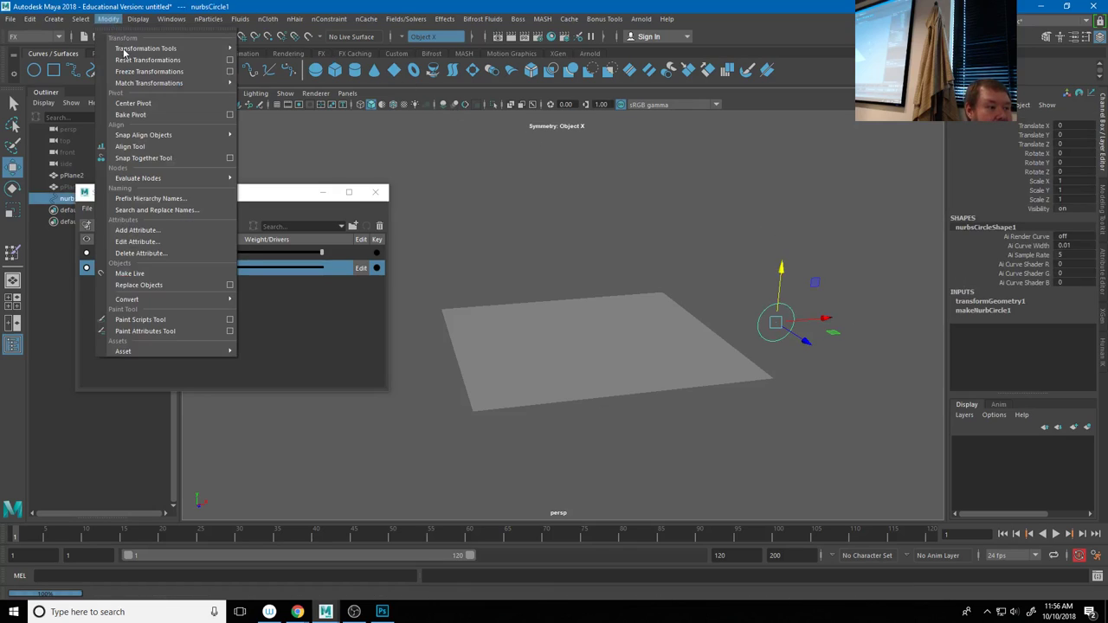
left_click(154, 232)
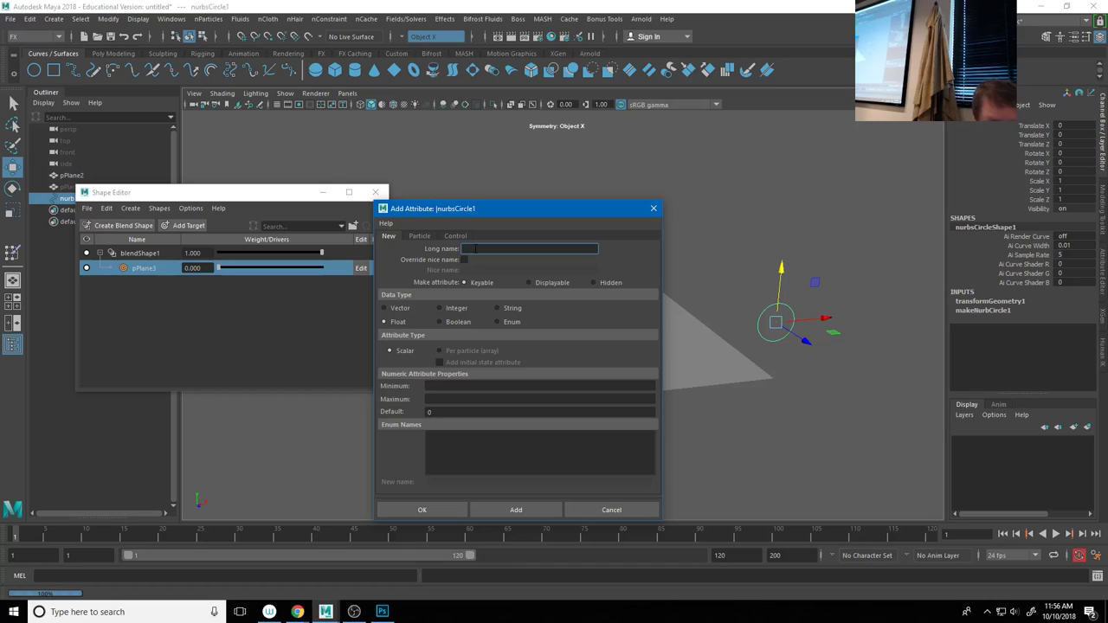
type("Blend1")
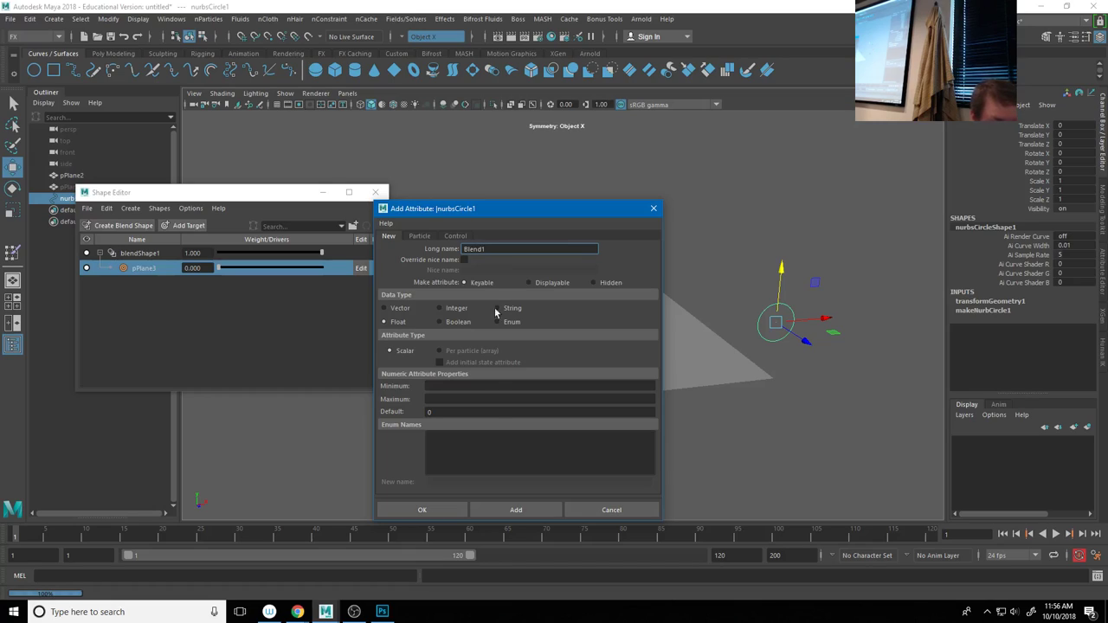
left_click(424, 511)
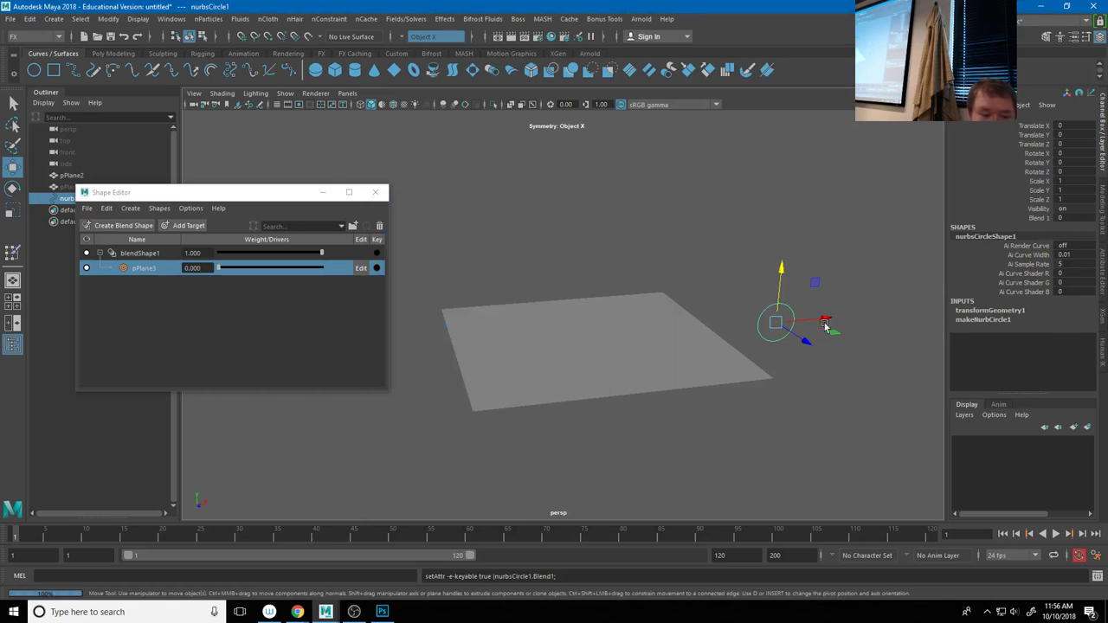